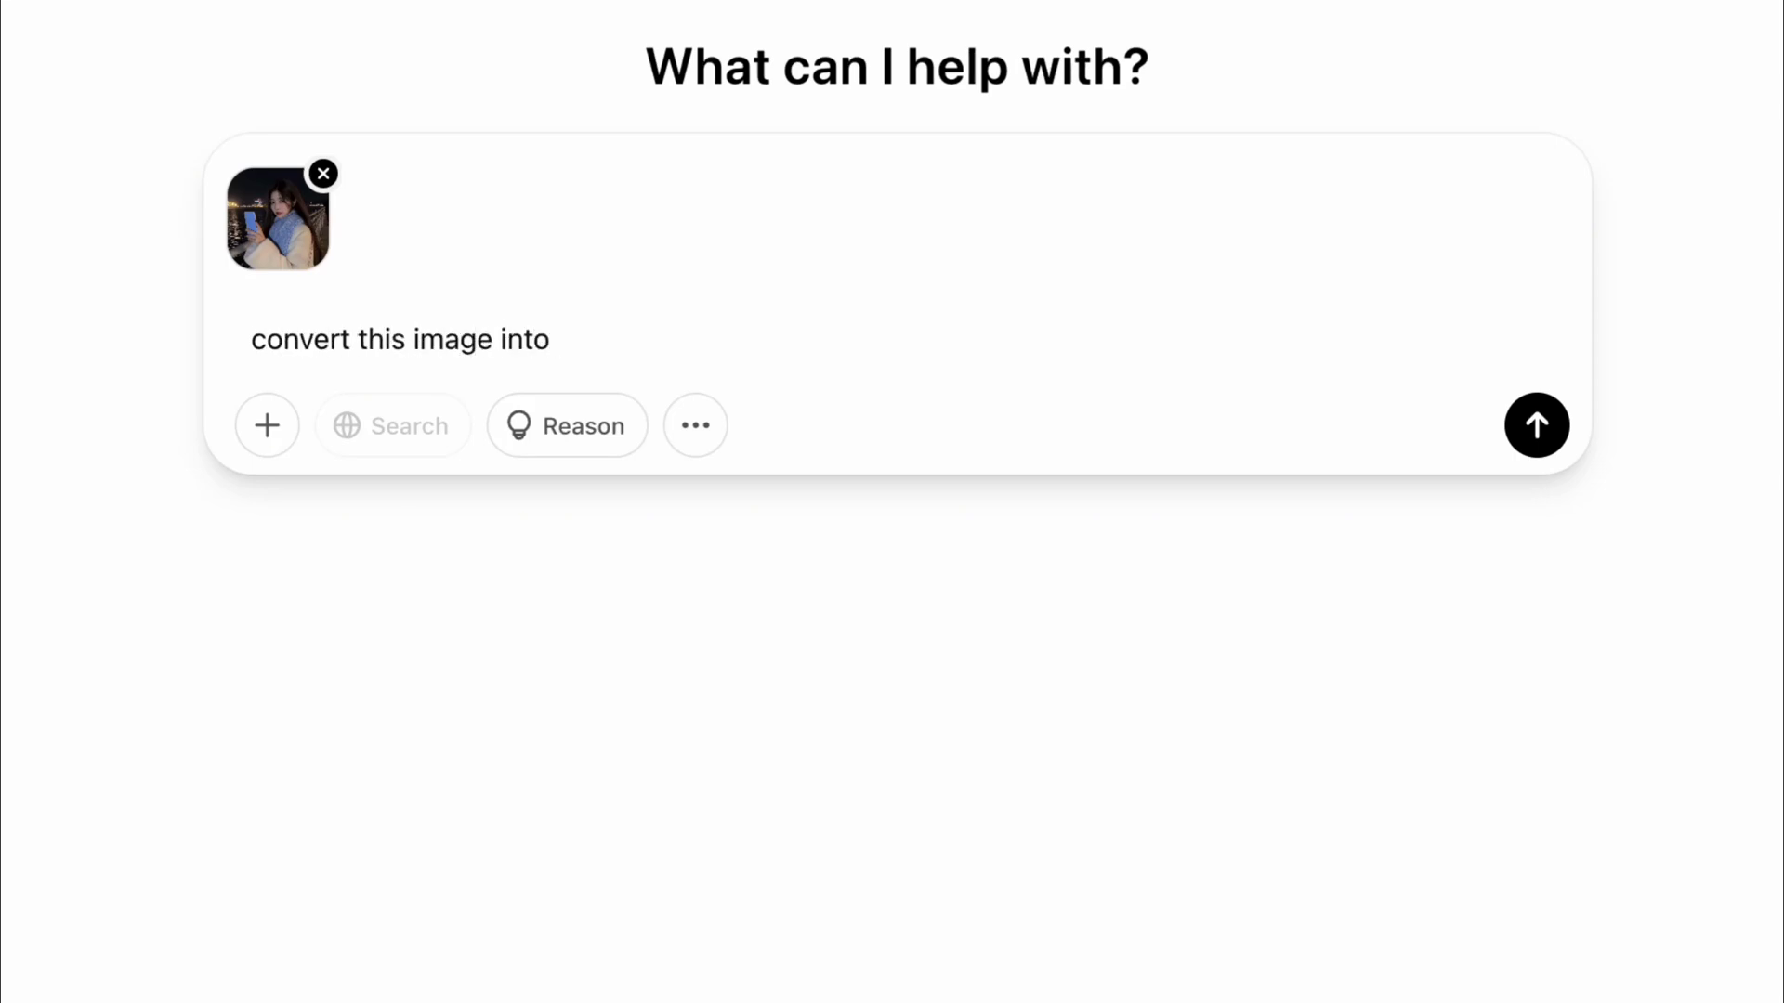
Step: Send the attached portrait photo to ChatGPT with the request to convert it to Ghibli style
key(Return)
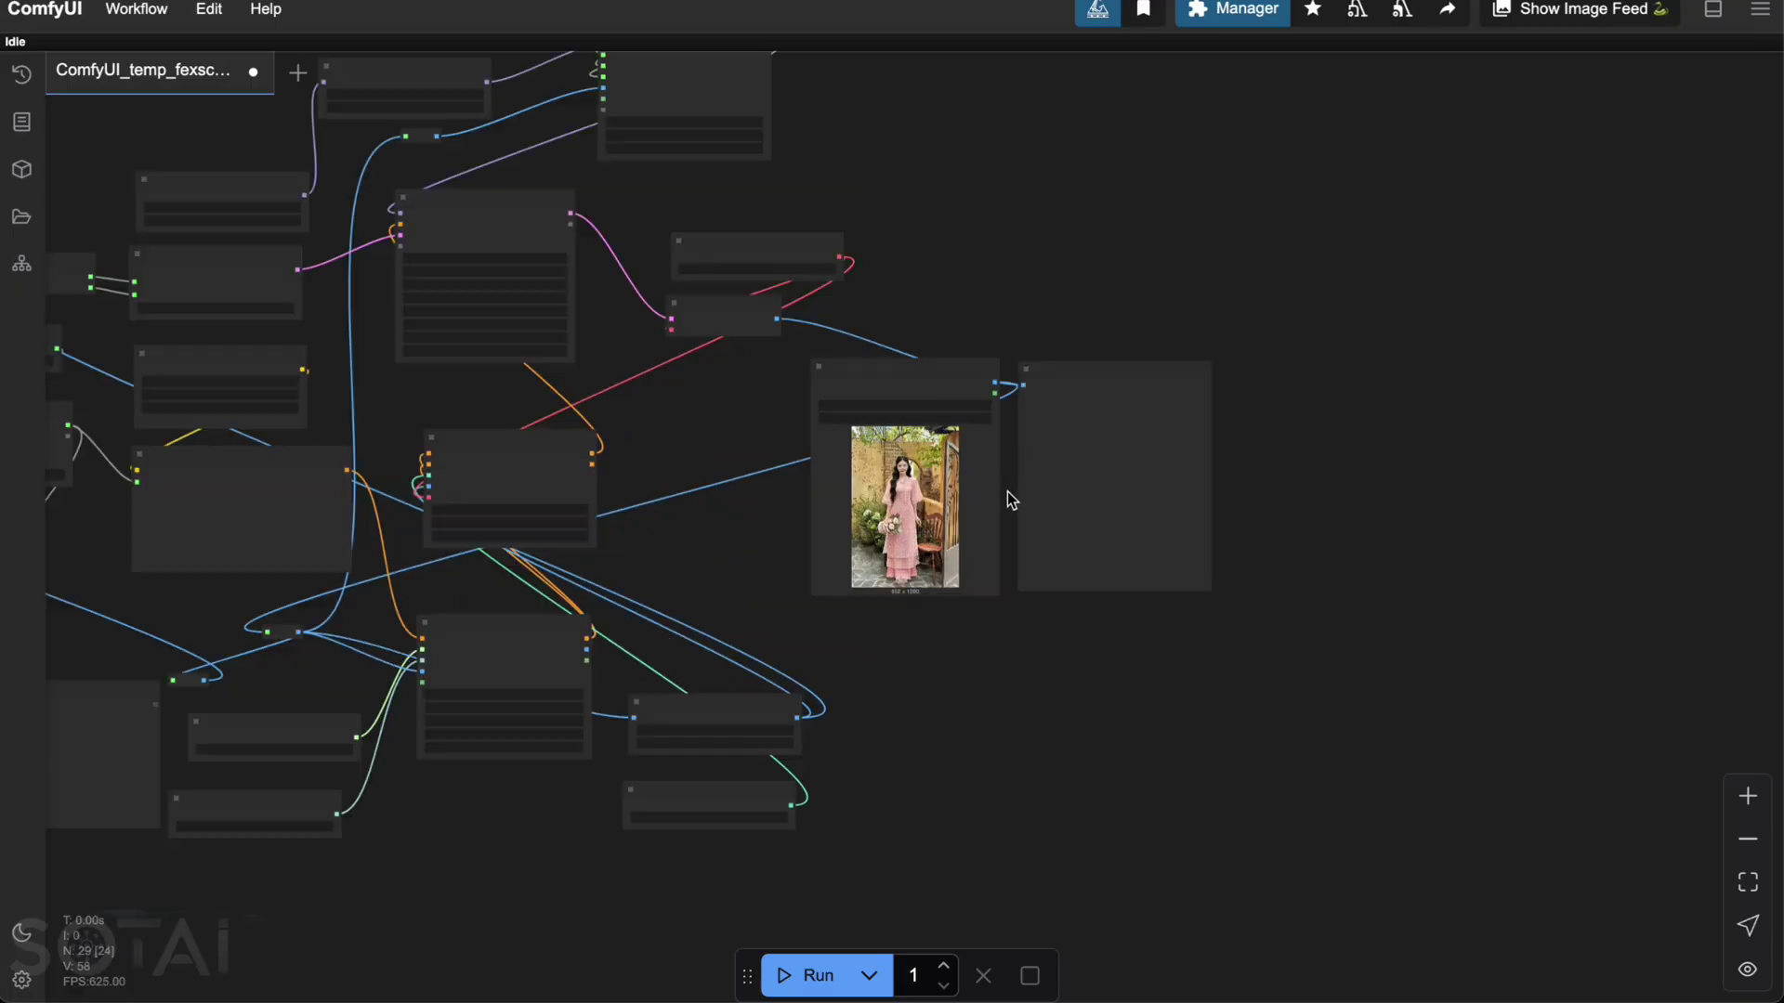
Step: Run the workflow, then run it again with ldh.png selected as the input photo
click(831, 961)
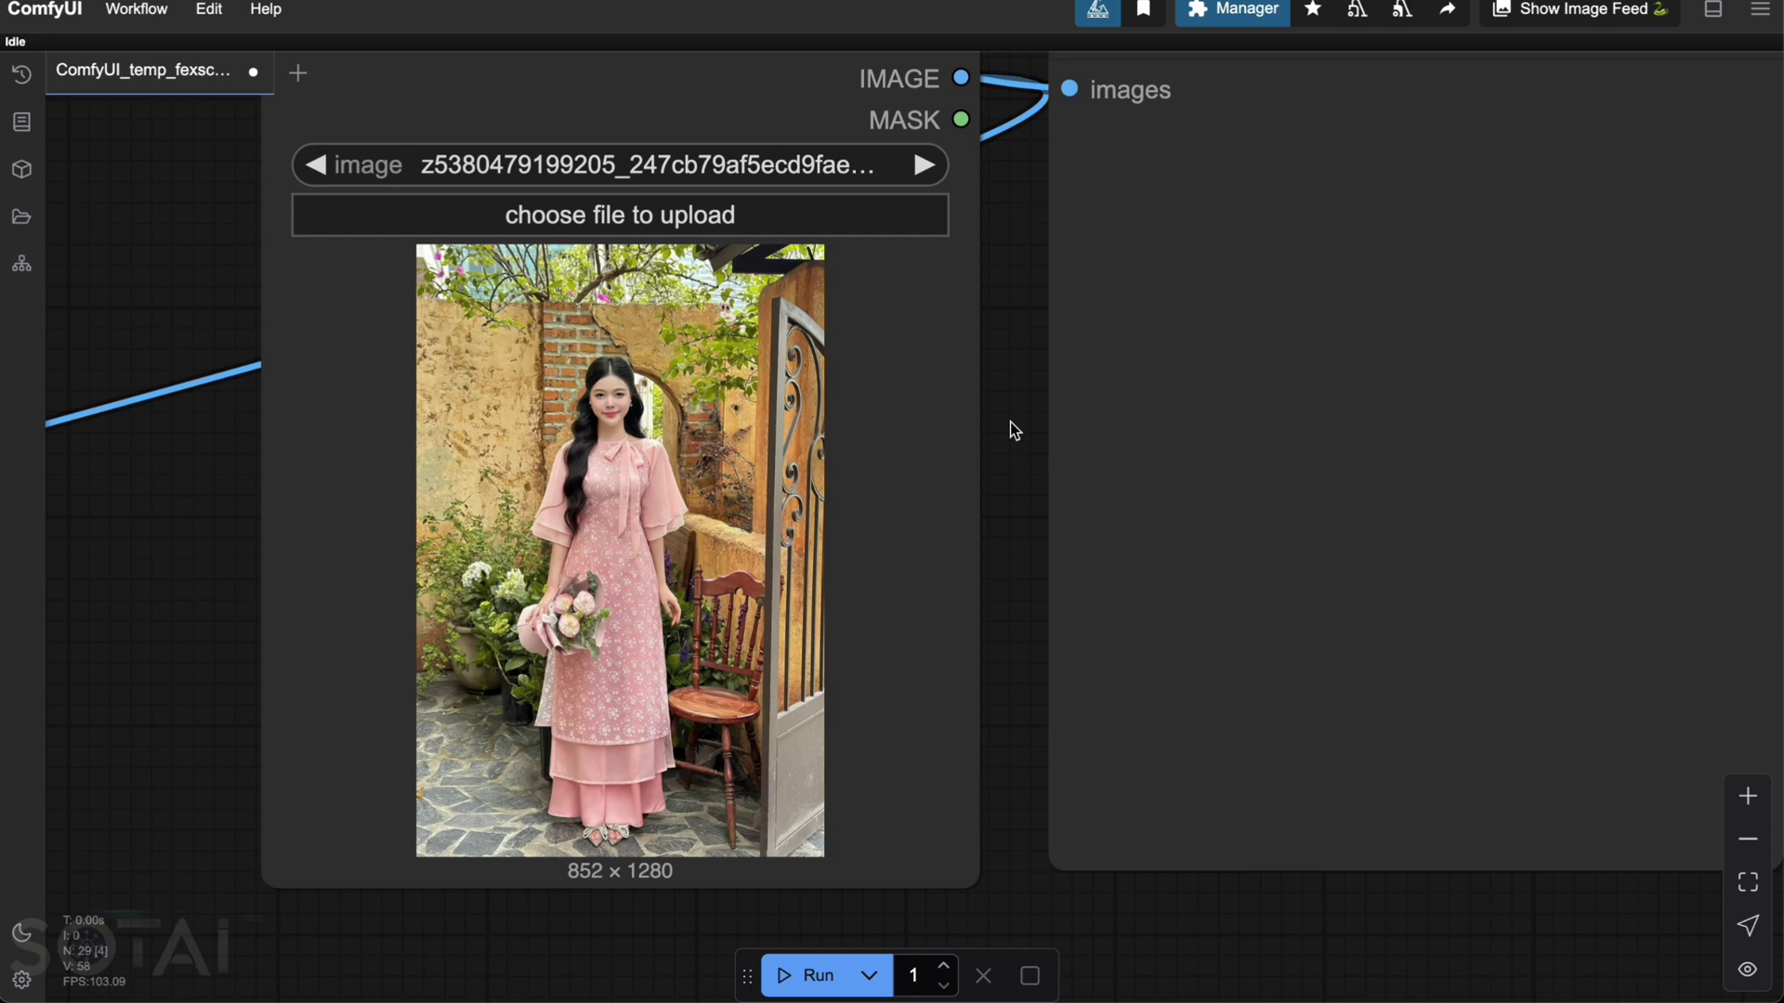
click(689, 165)
click(711, 790)
click(814, 986)
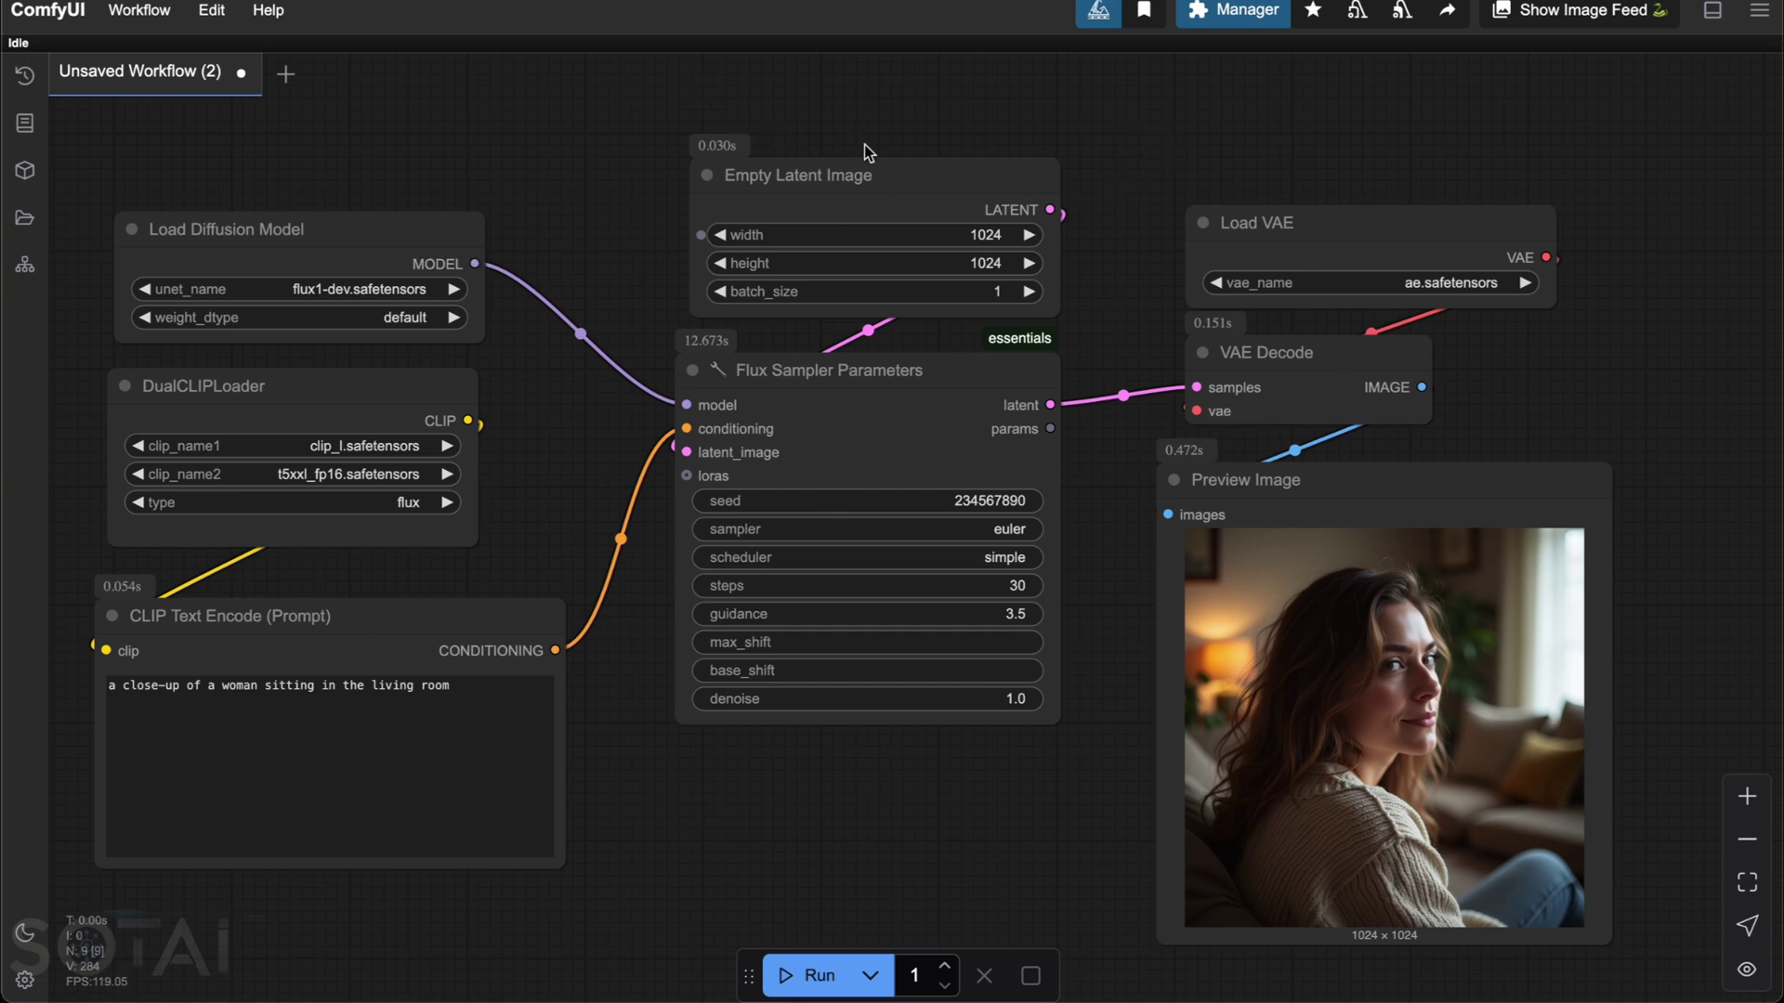
Step: Move the Load Image node up toward the CLIP Text Encode node and nudge Flux Sampler Parameters down
click(502, 603)
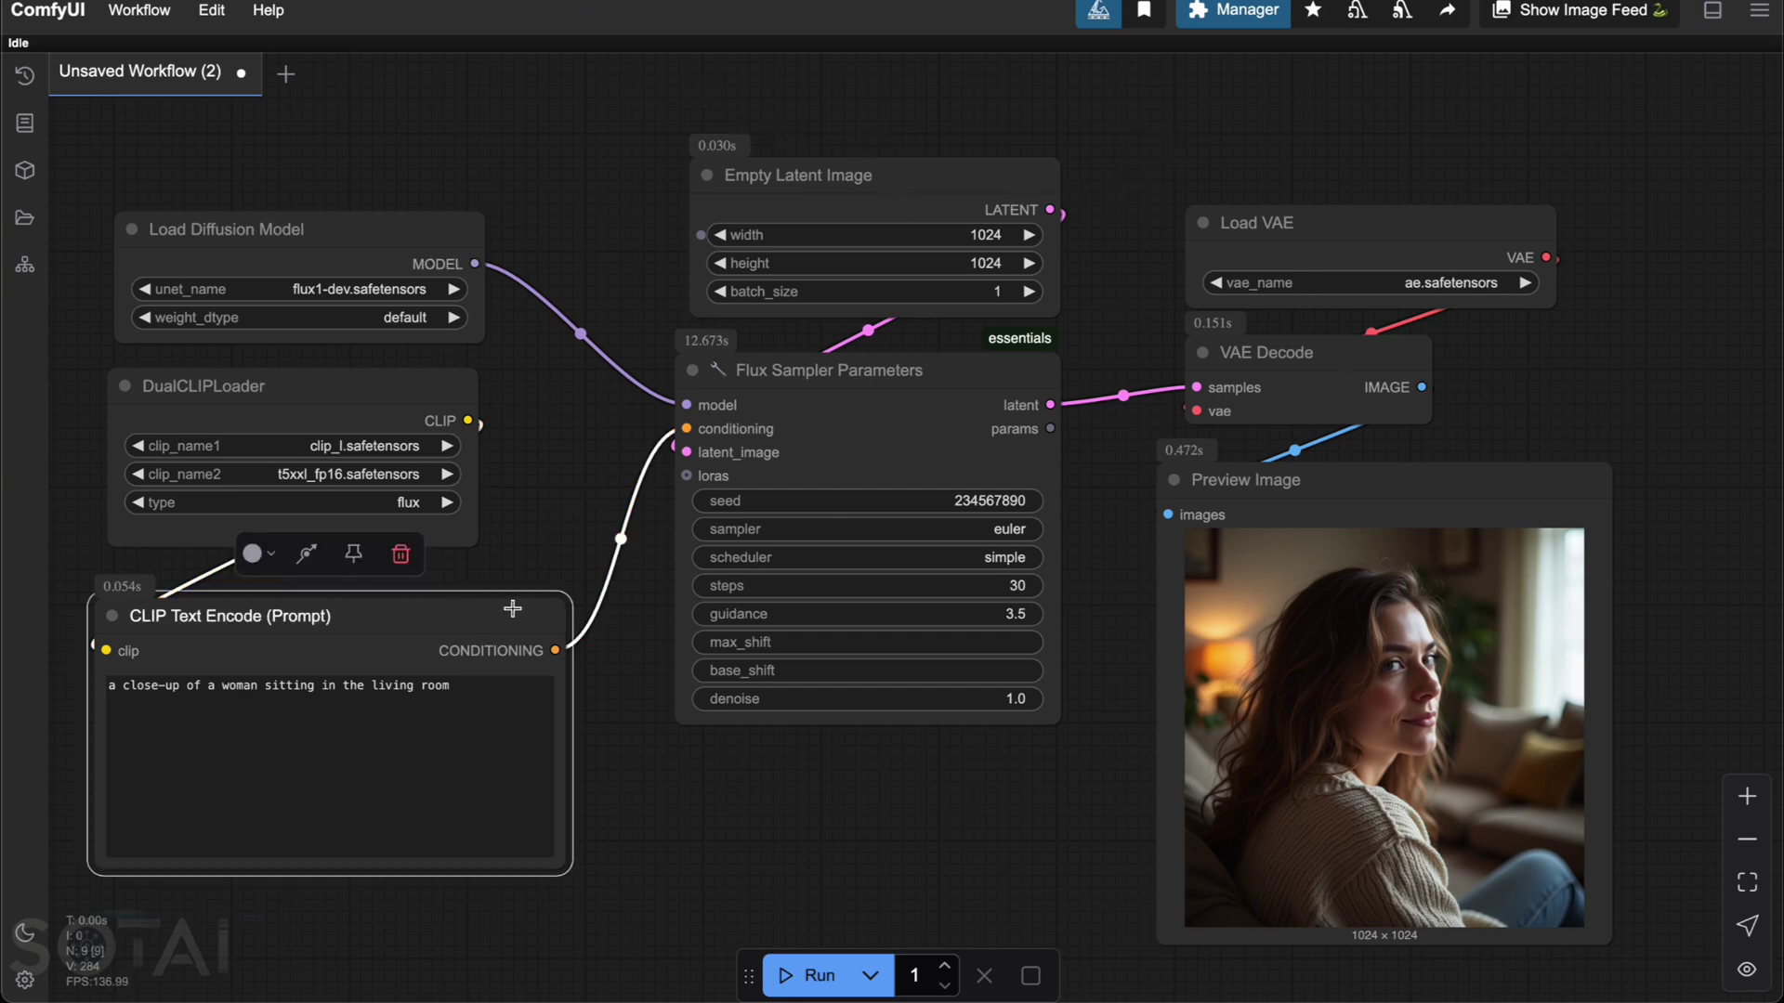
click(879, 392)
click(1427, 518)
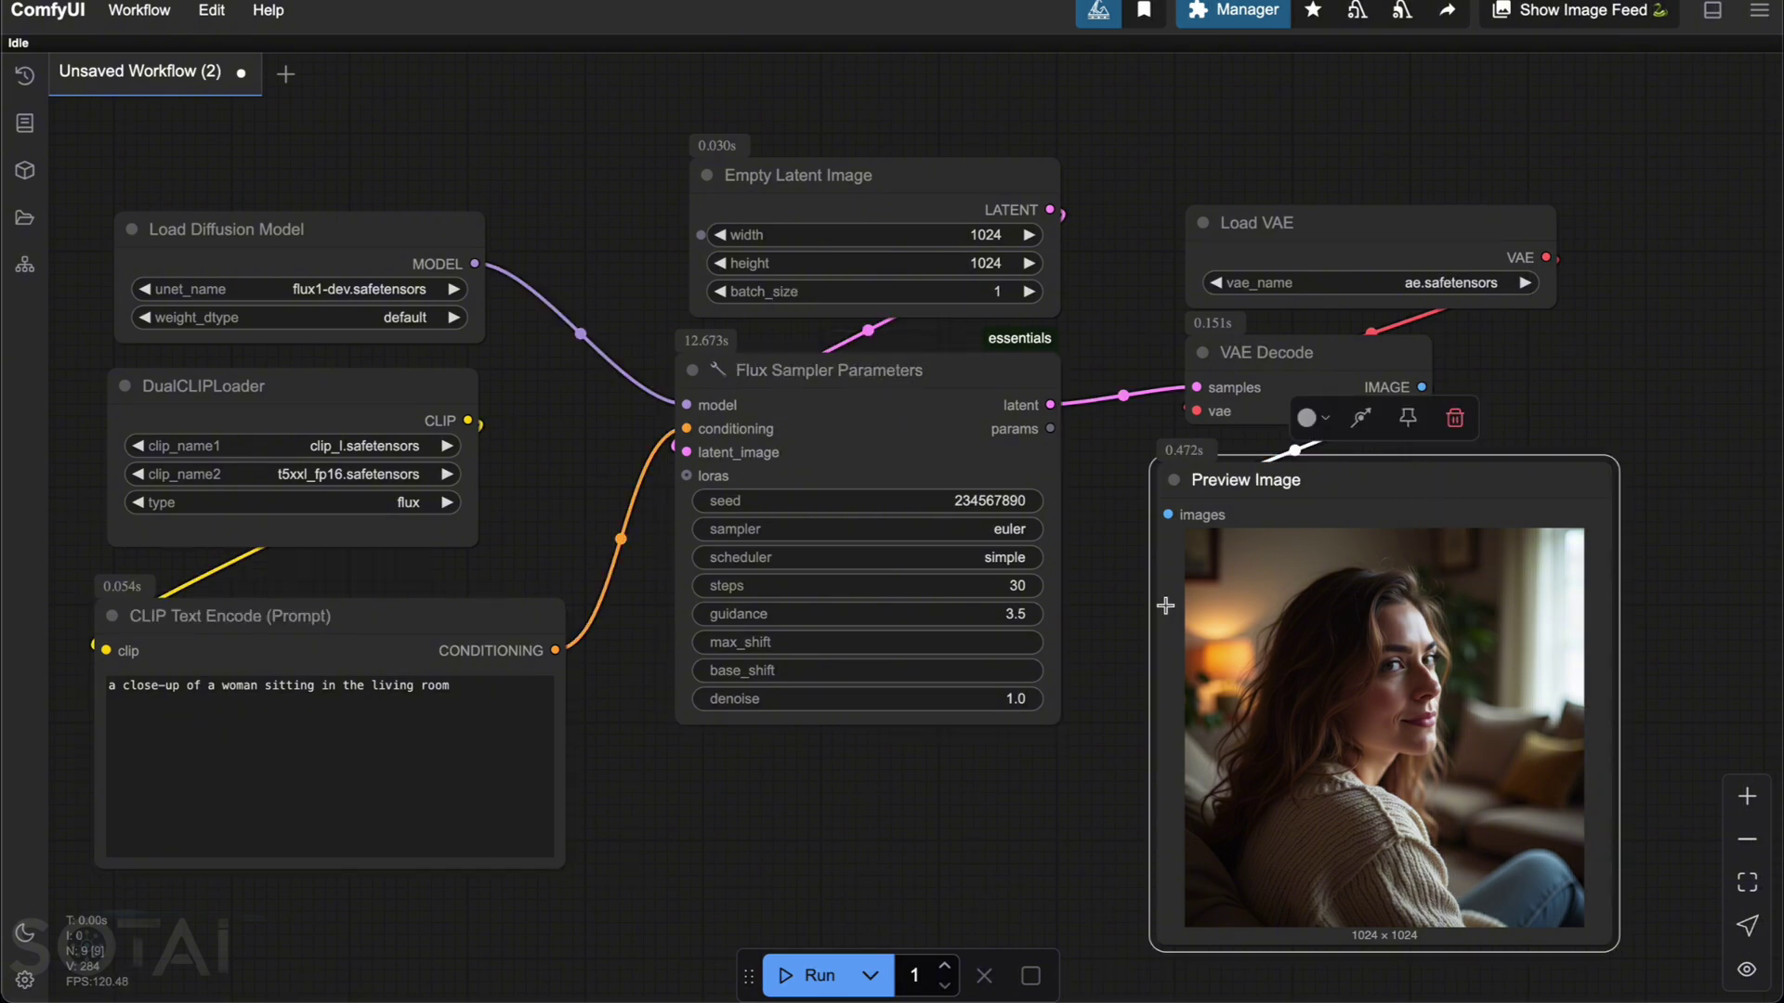
click(1600, 394)
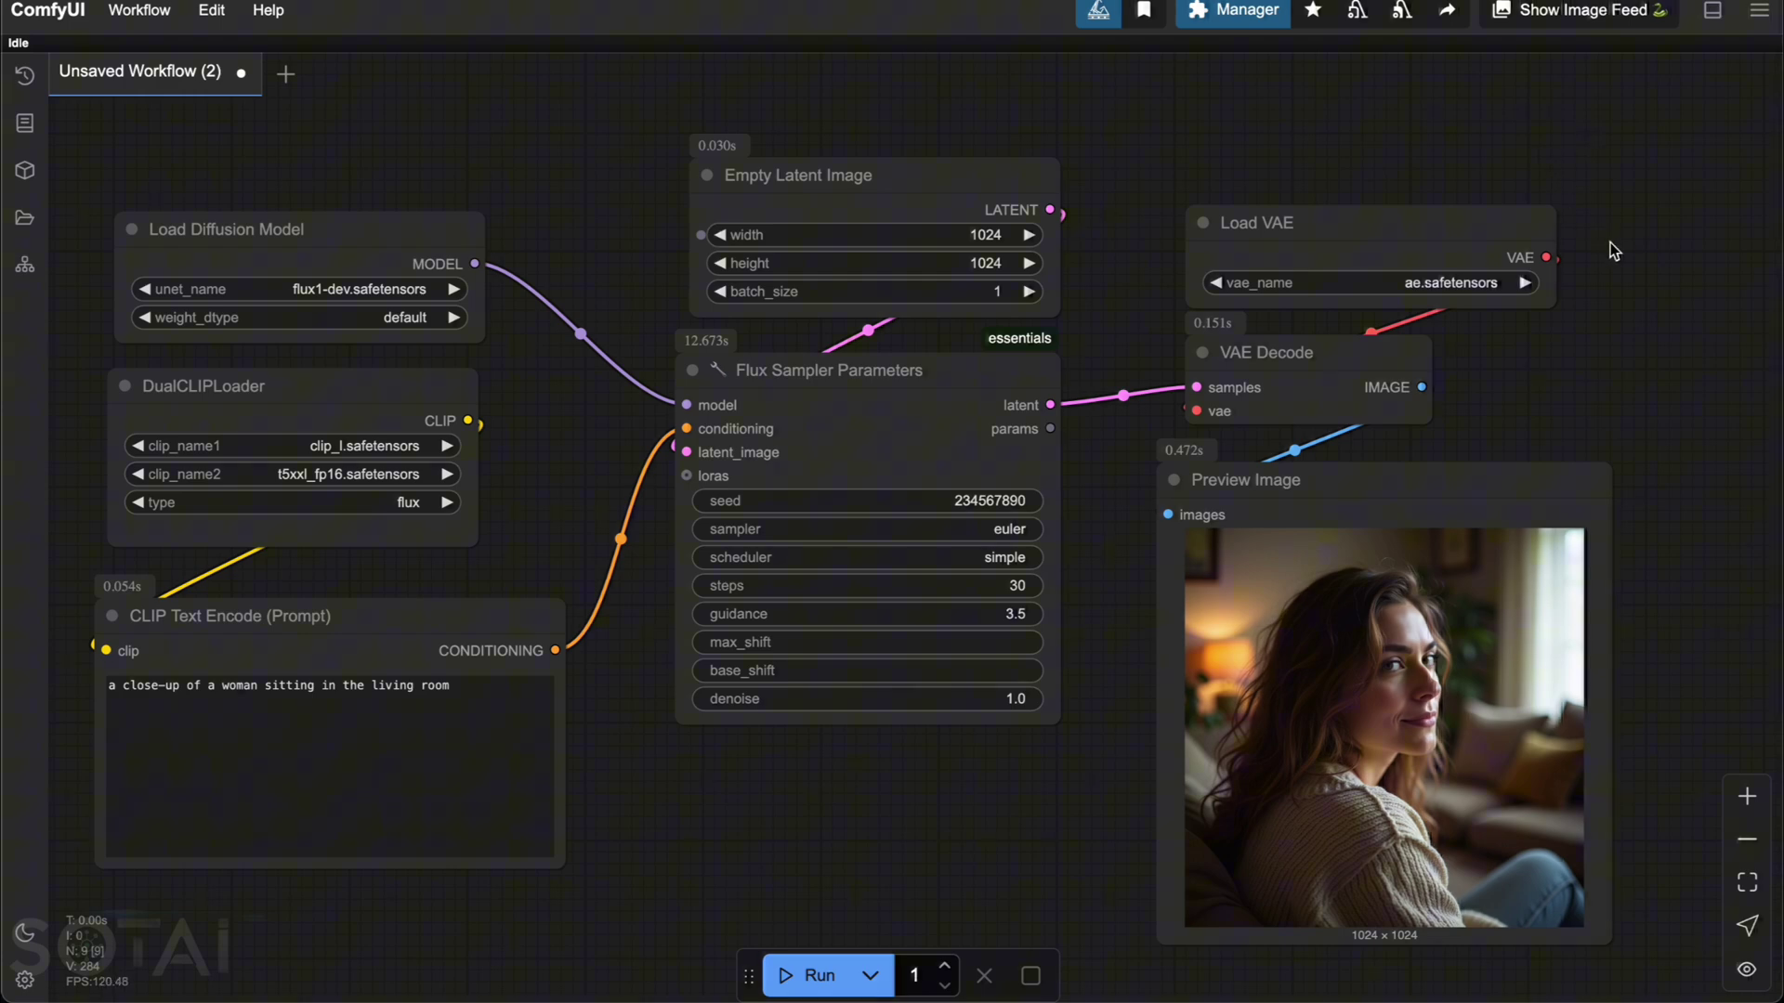
drag(1646, 371, 1615, 335)
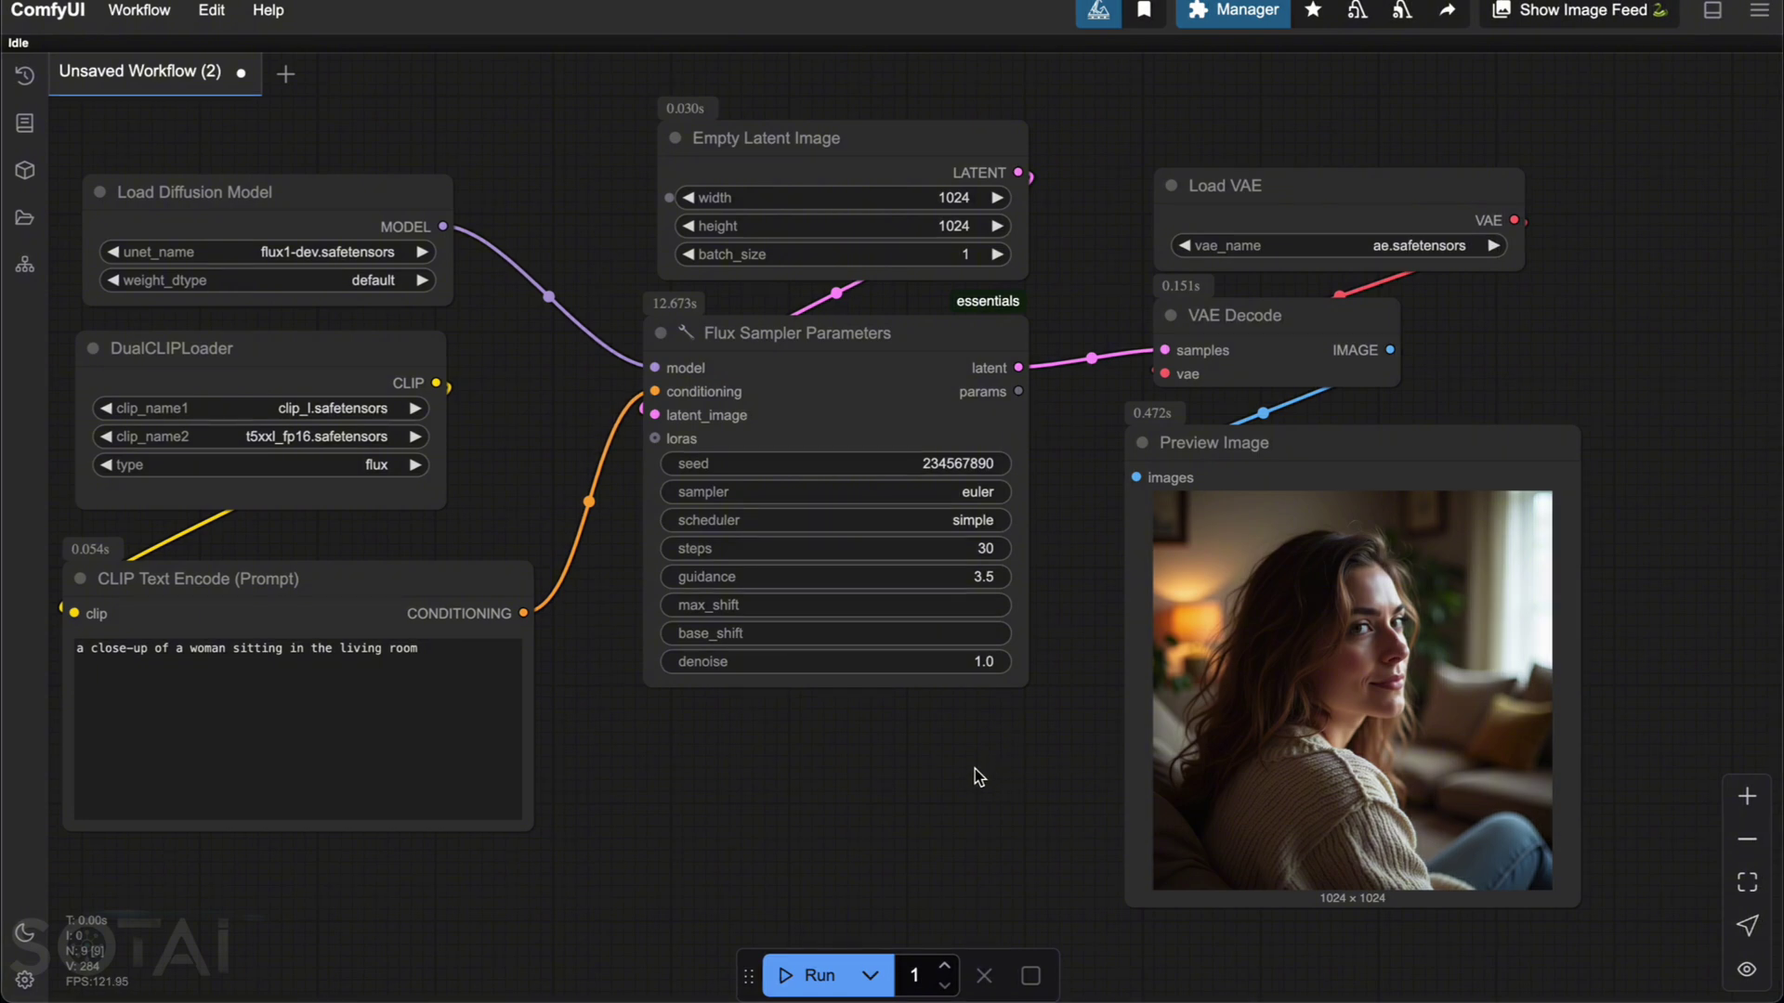
drag(924, 805, 1171, 448)
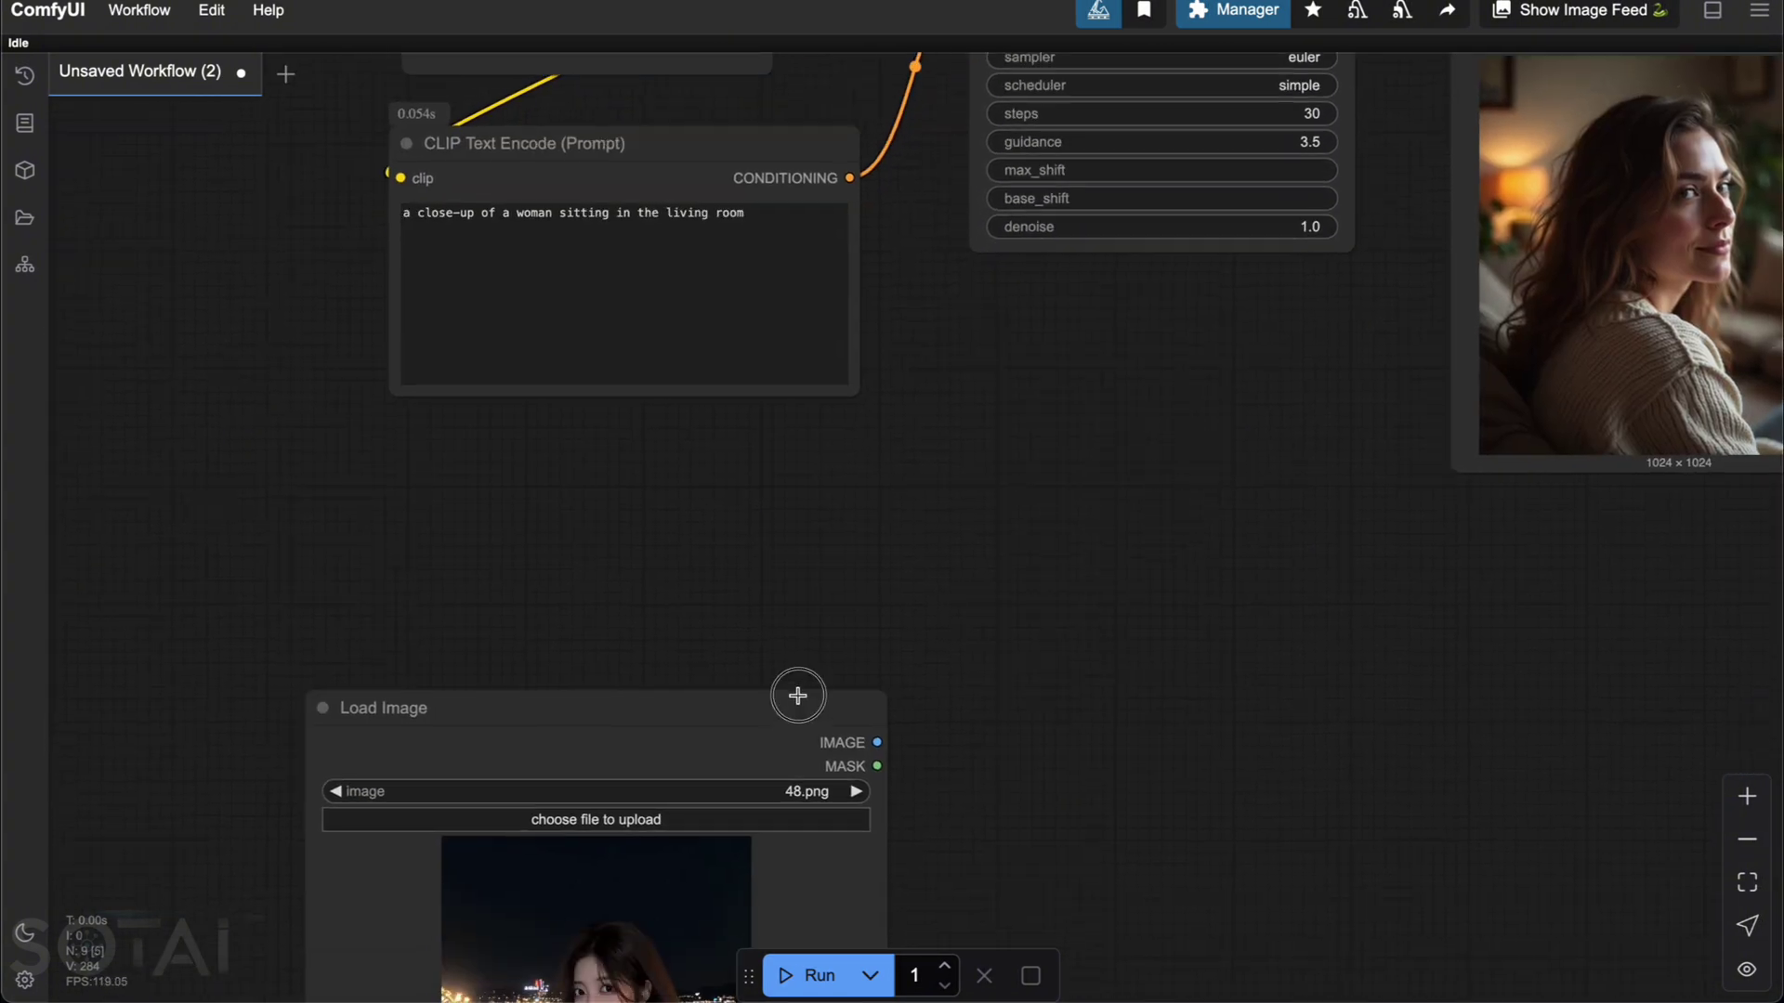
drag(797, 696, 1038, 455)
scroll(1203, 390, down, 3)
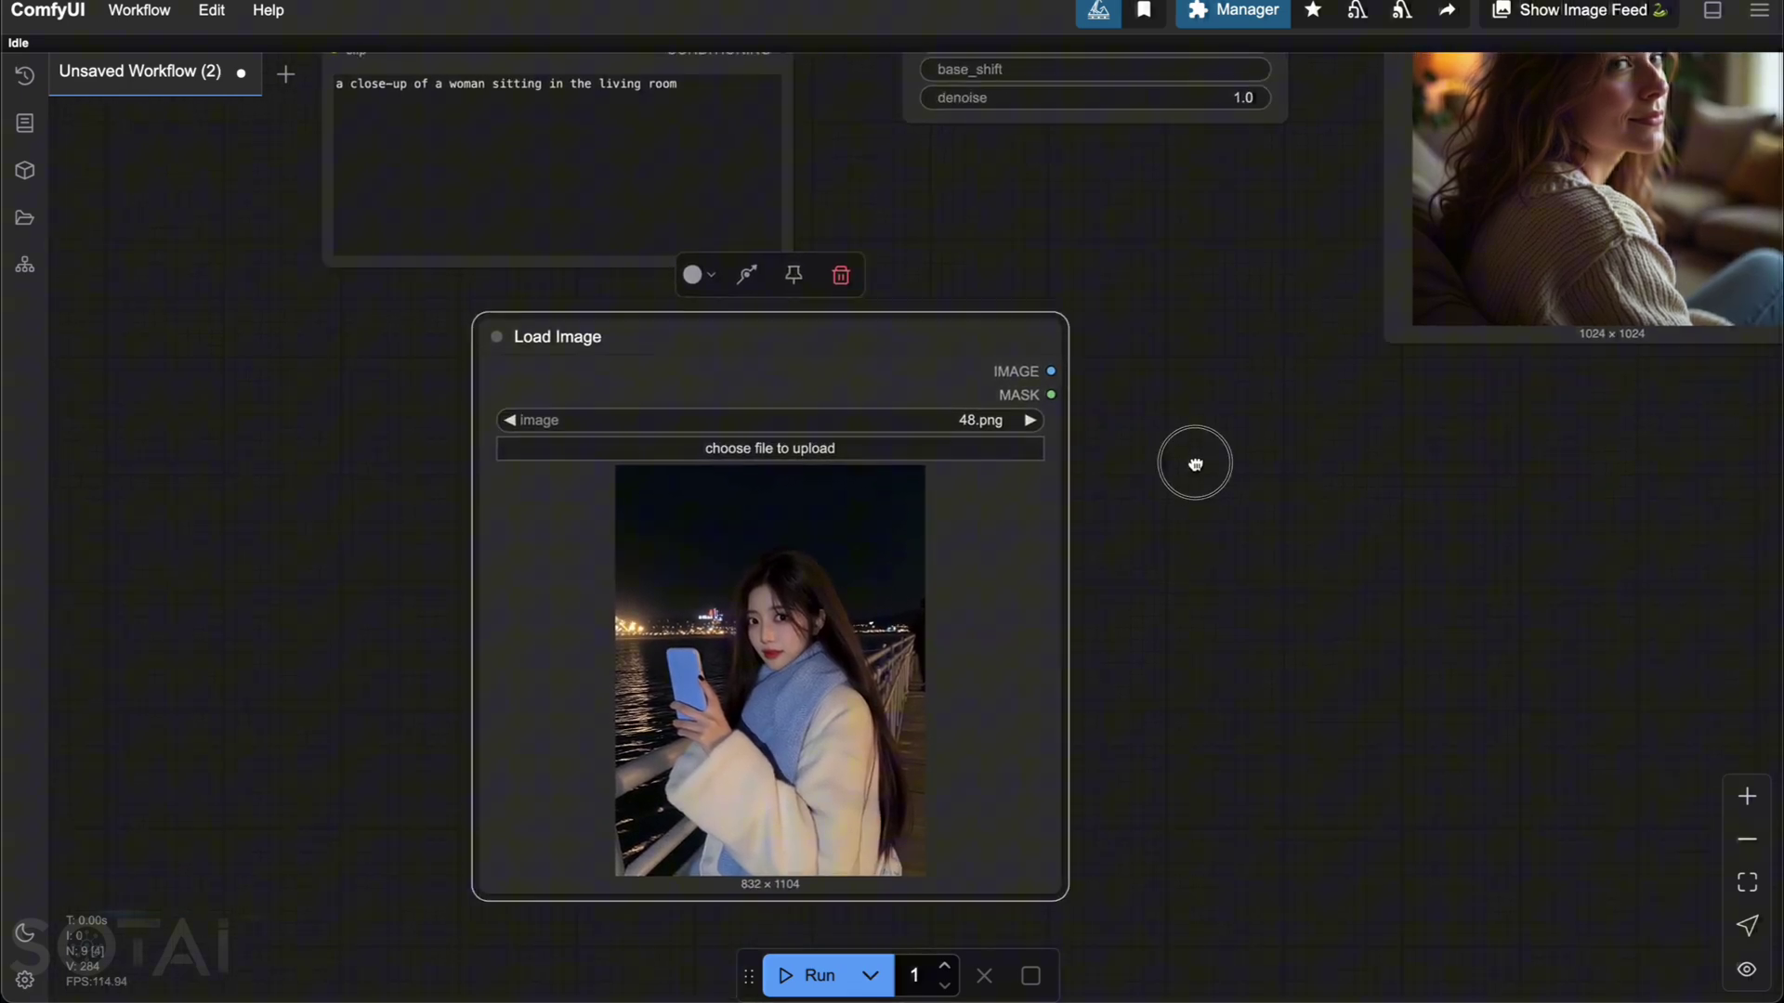
drag(1190, 516, 1075, 673)
drag(1054, 460, 1001, 624)
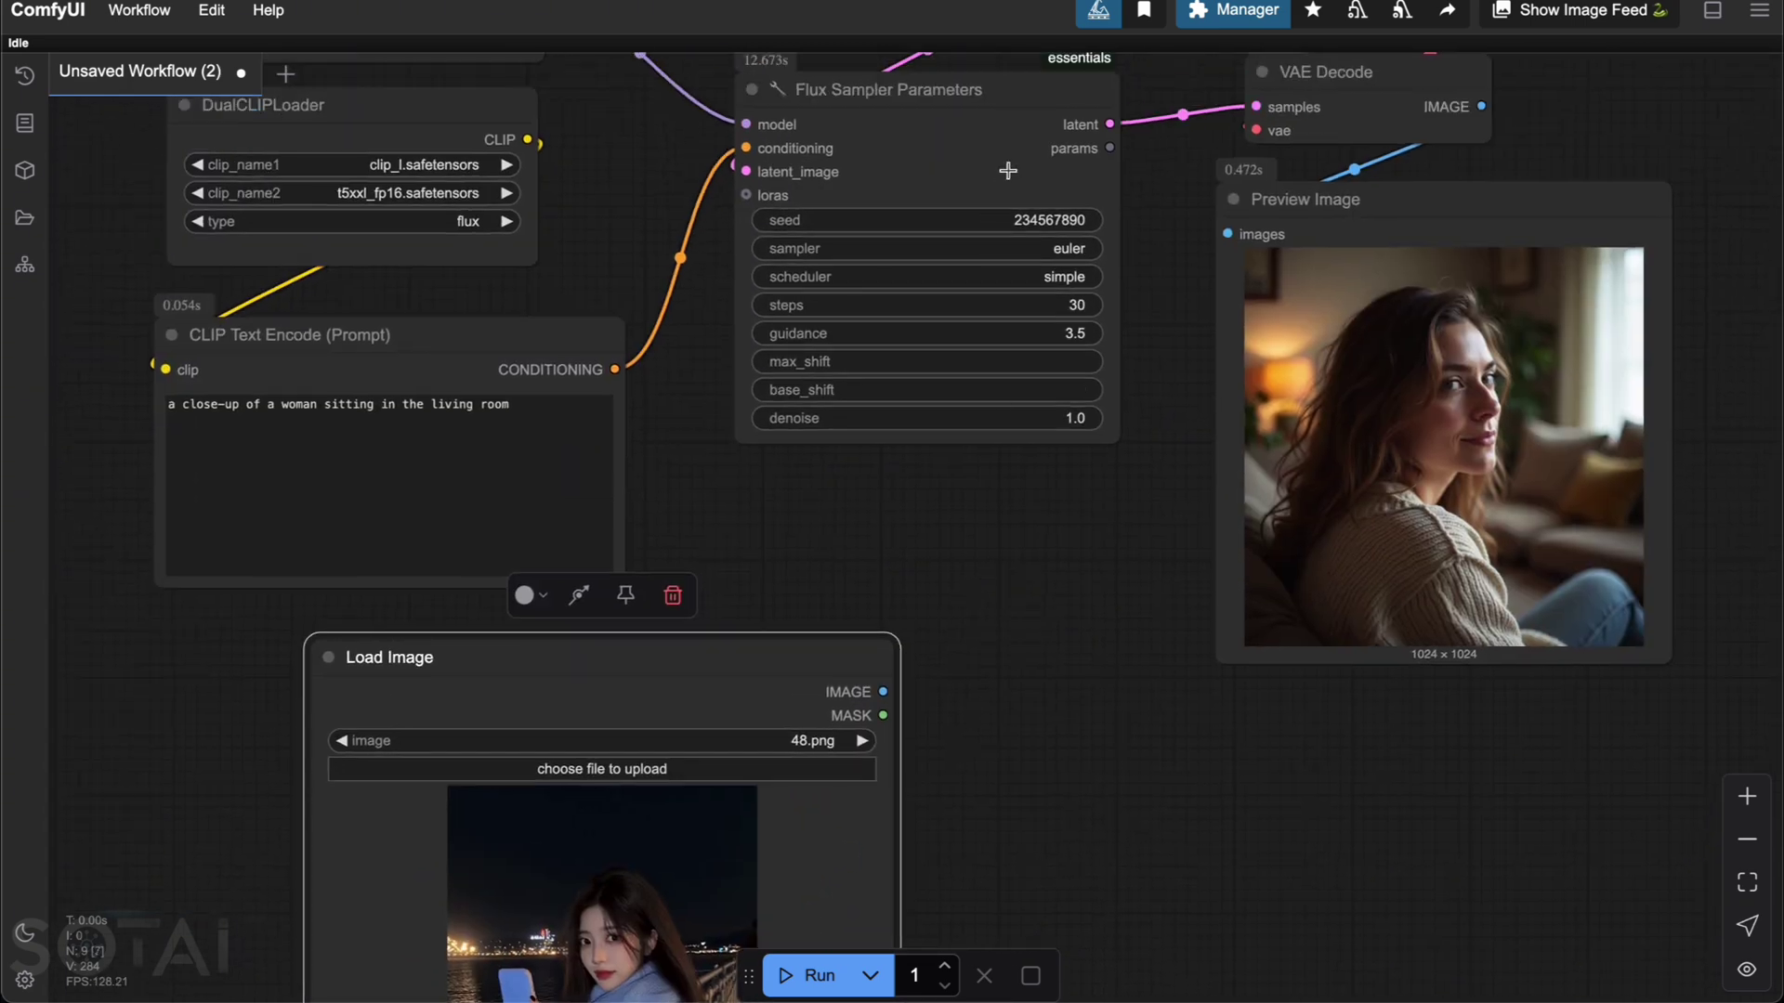
drag(1007, 171, 998, 228)
click(1161, 381)
Step: Slide the Load Image node left under the prompt and clear empty space on the left of the graph
drag(1087, 638, 1235, 504)
drag(848, 521, 666, 502)
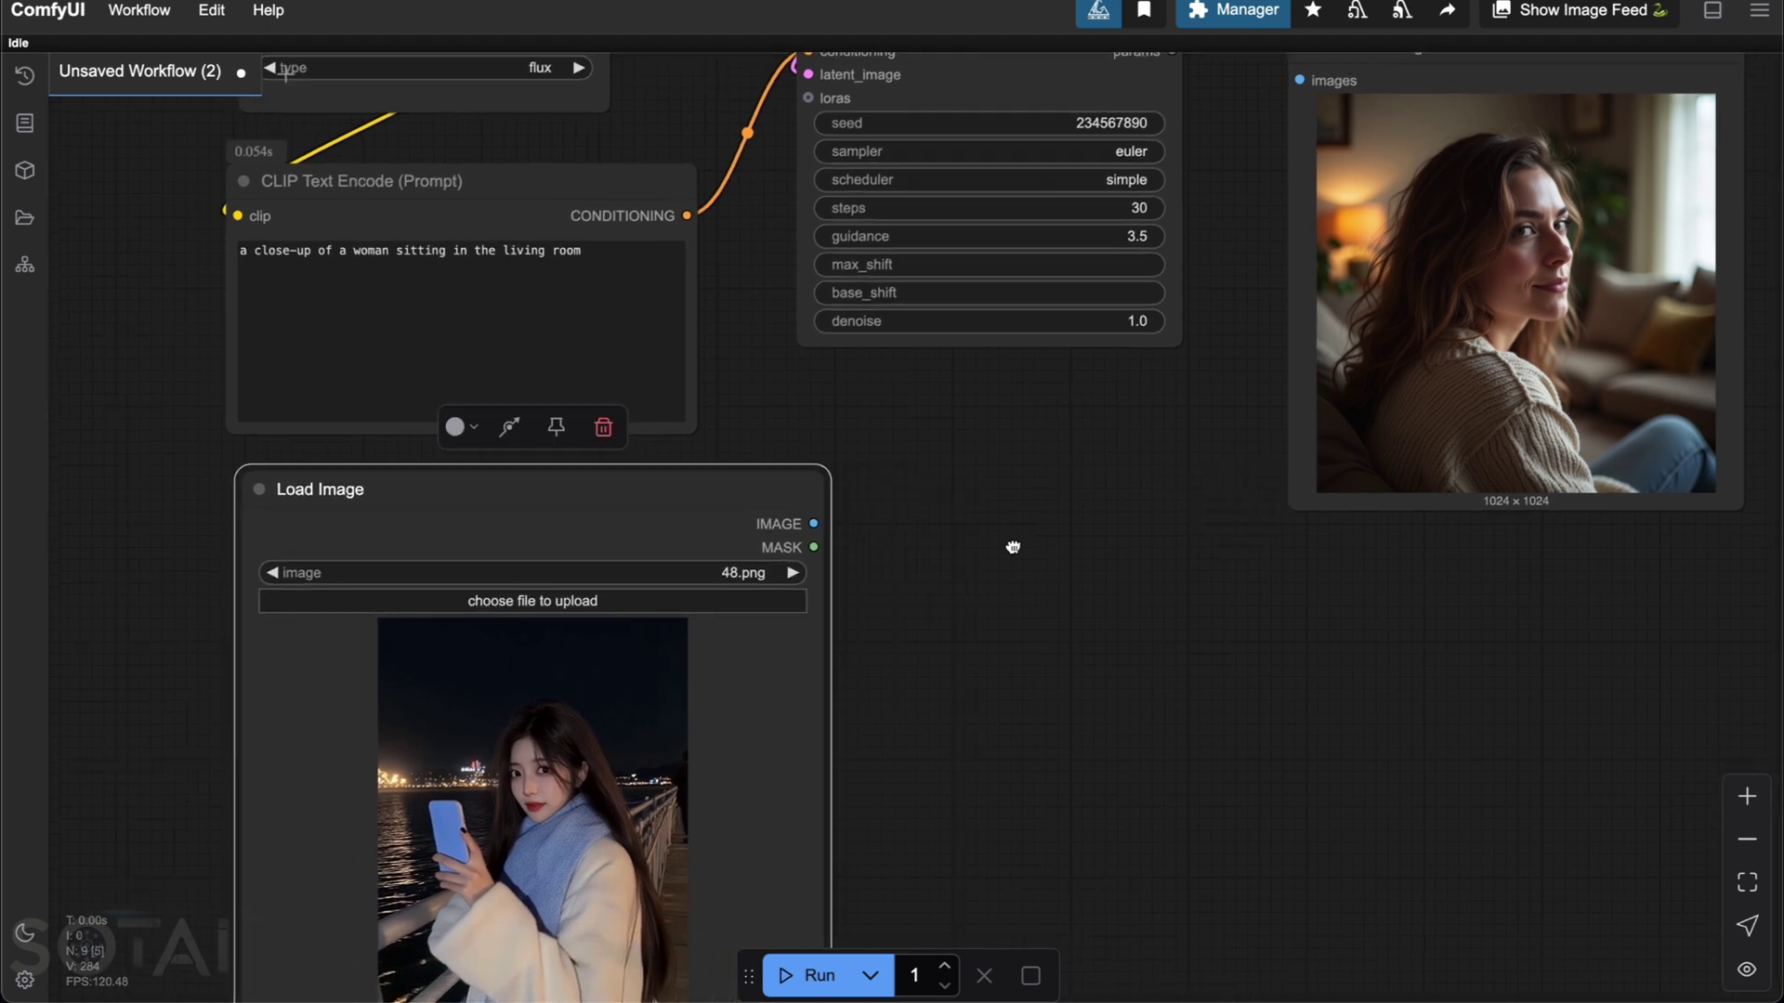
drag(1063, 550, 1292, 460)
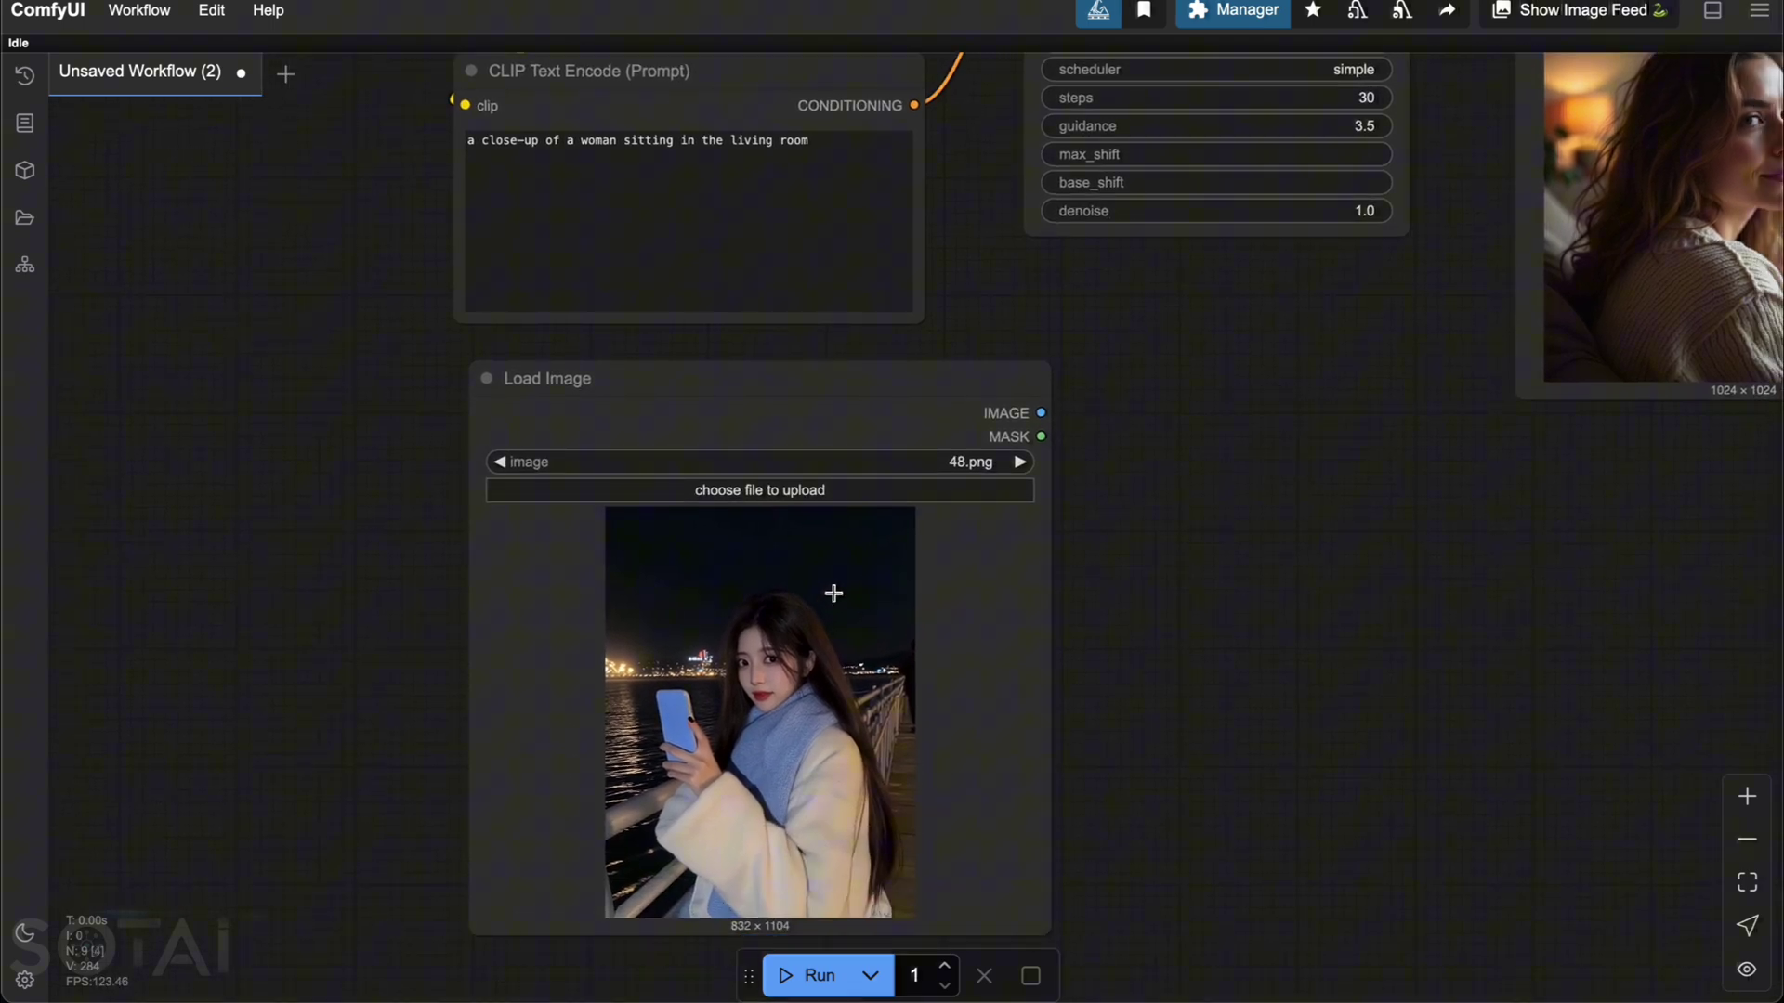
drag(1024, 349, 1107, 455)
click(746, 264)
click(1155, 416)
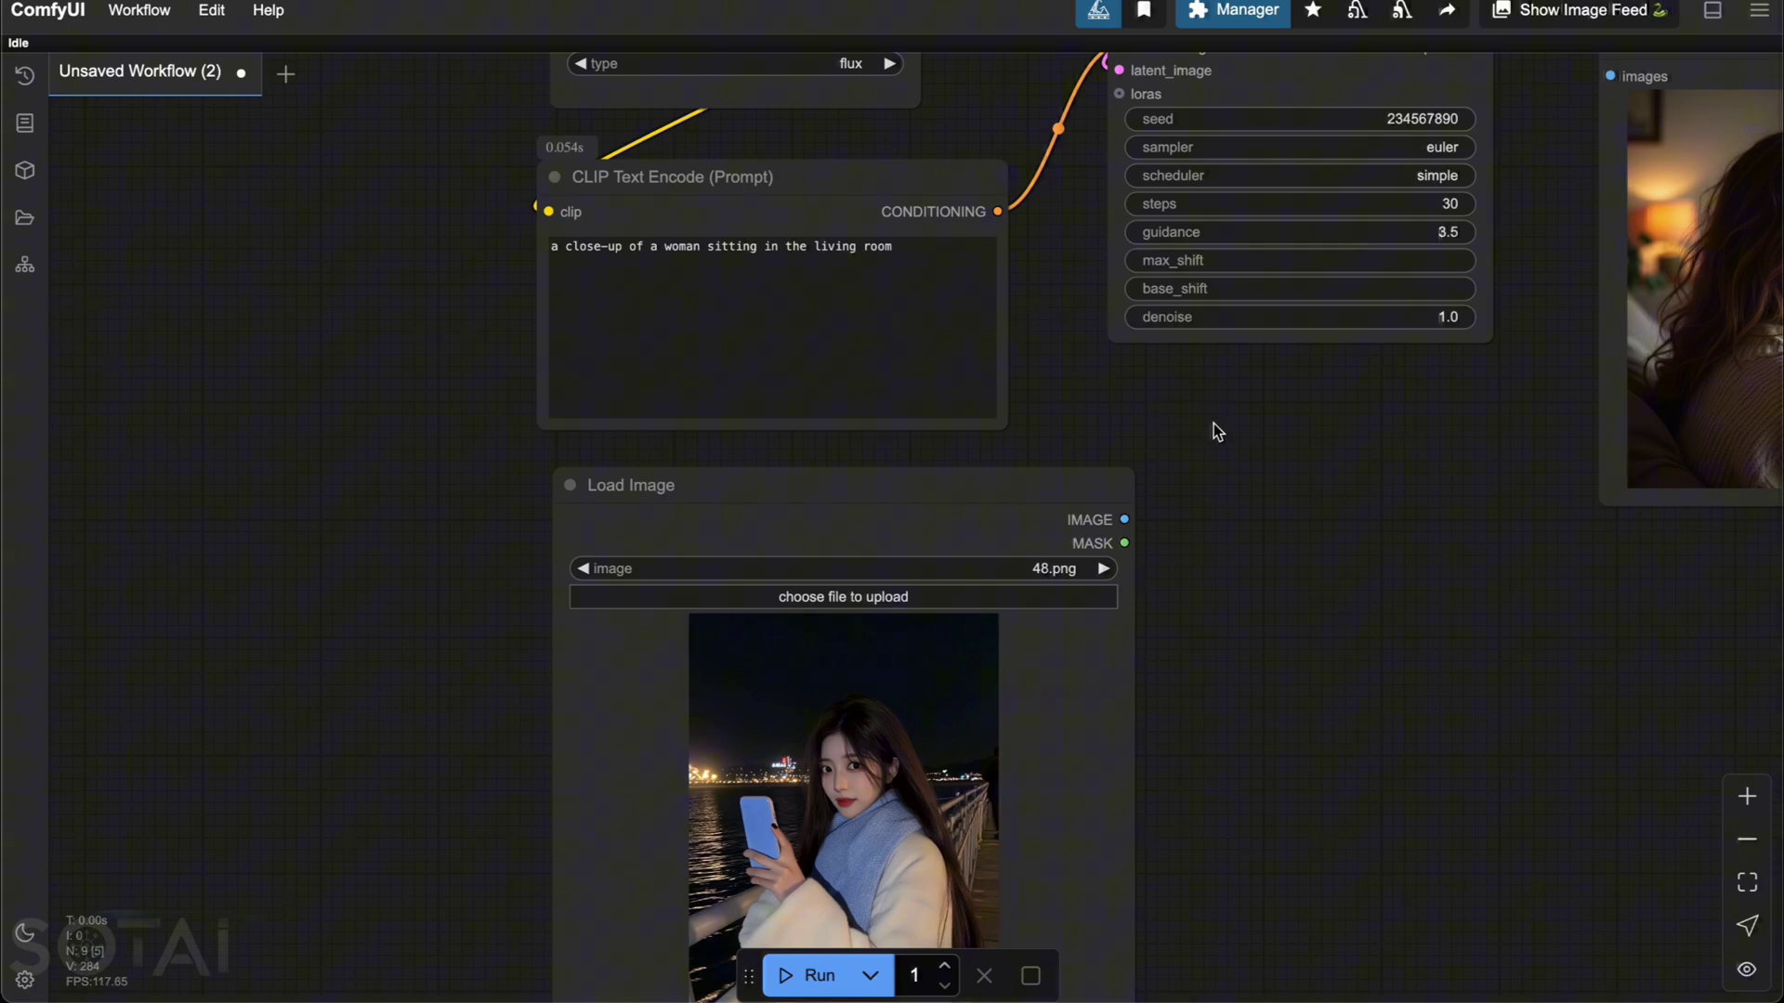
drag(1273, 446, 1300, 415)
drag(471, 430, 690, 407)
click(892, 444)
click(649, 434)
drag(578, 445, 1032, 450)
drag(488, 410, 627, 427)
Step: Add a Florence2Run node from node search and place it lower on the canvas
double_click(124, 371)
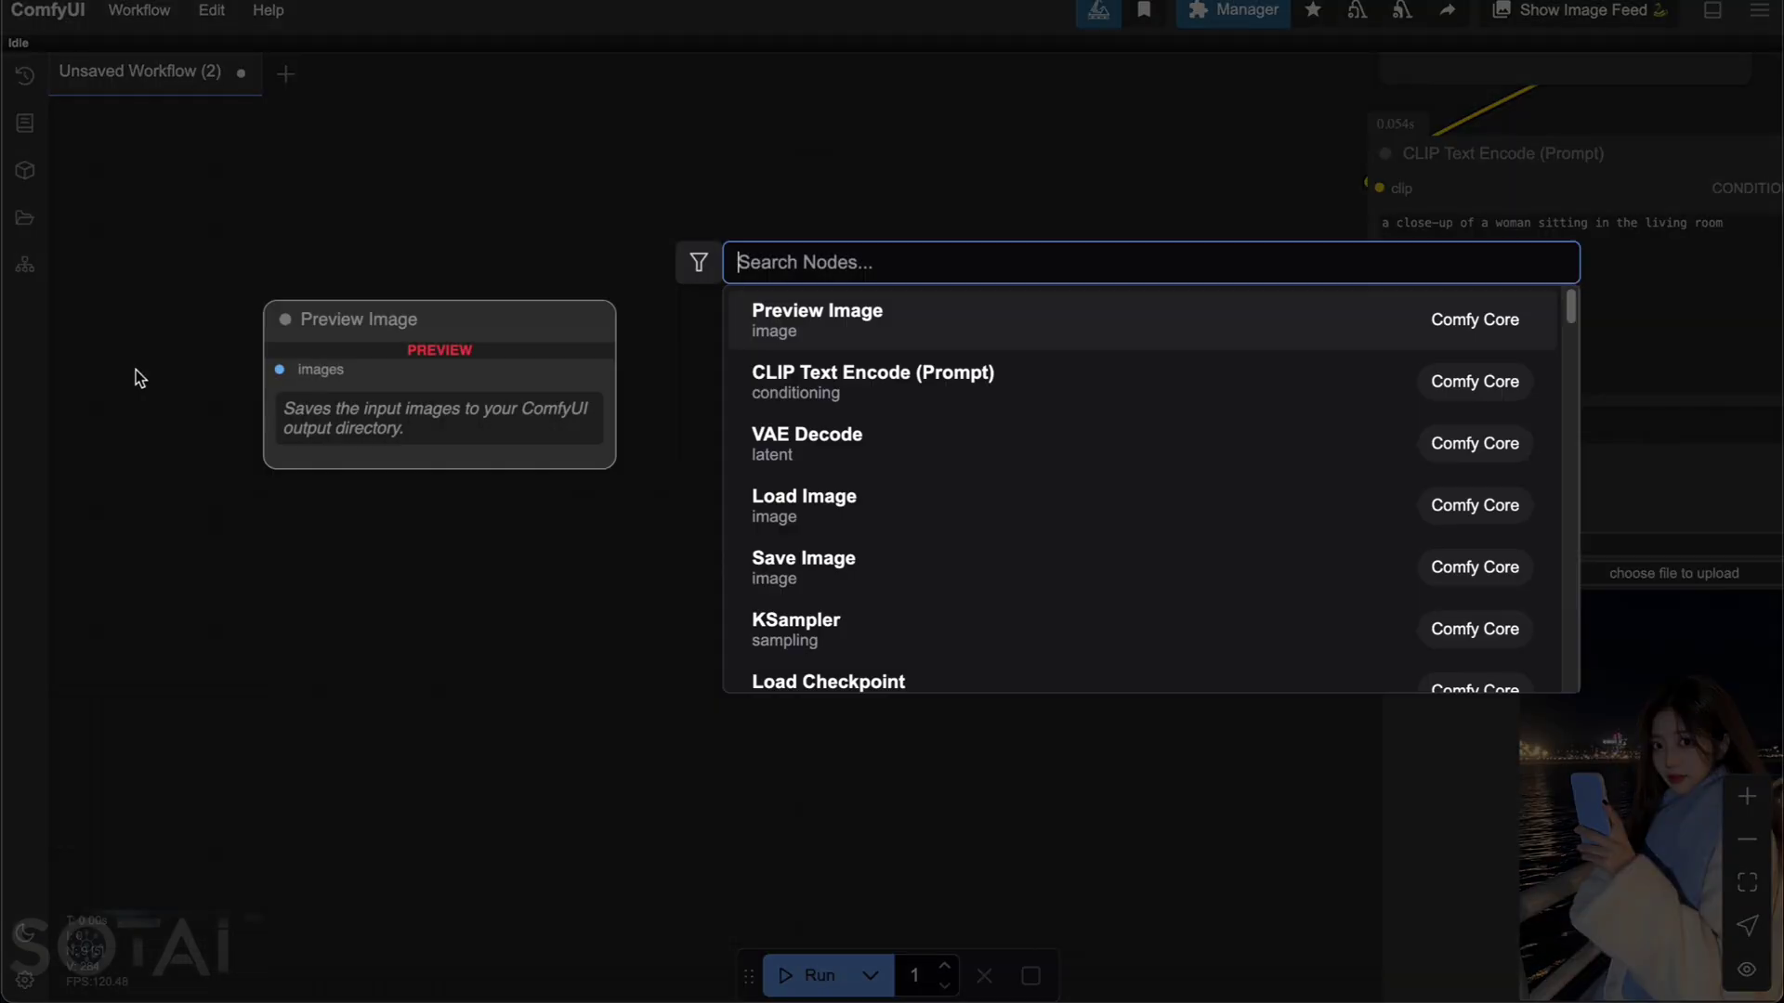
text(flo)
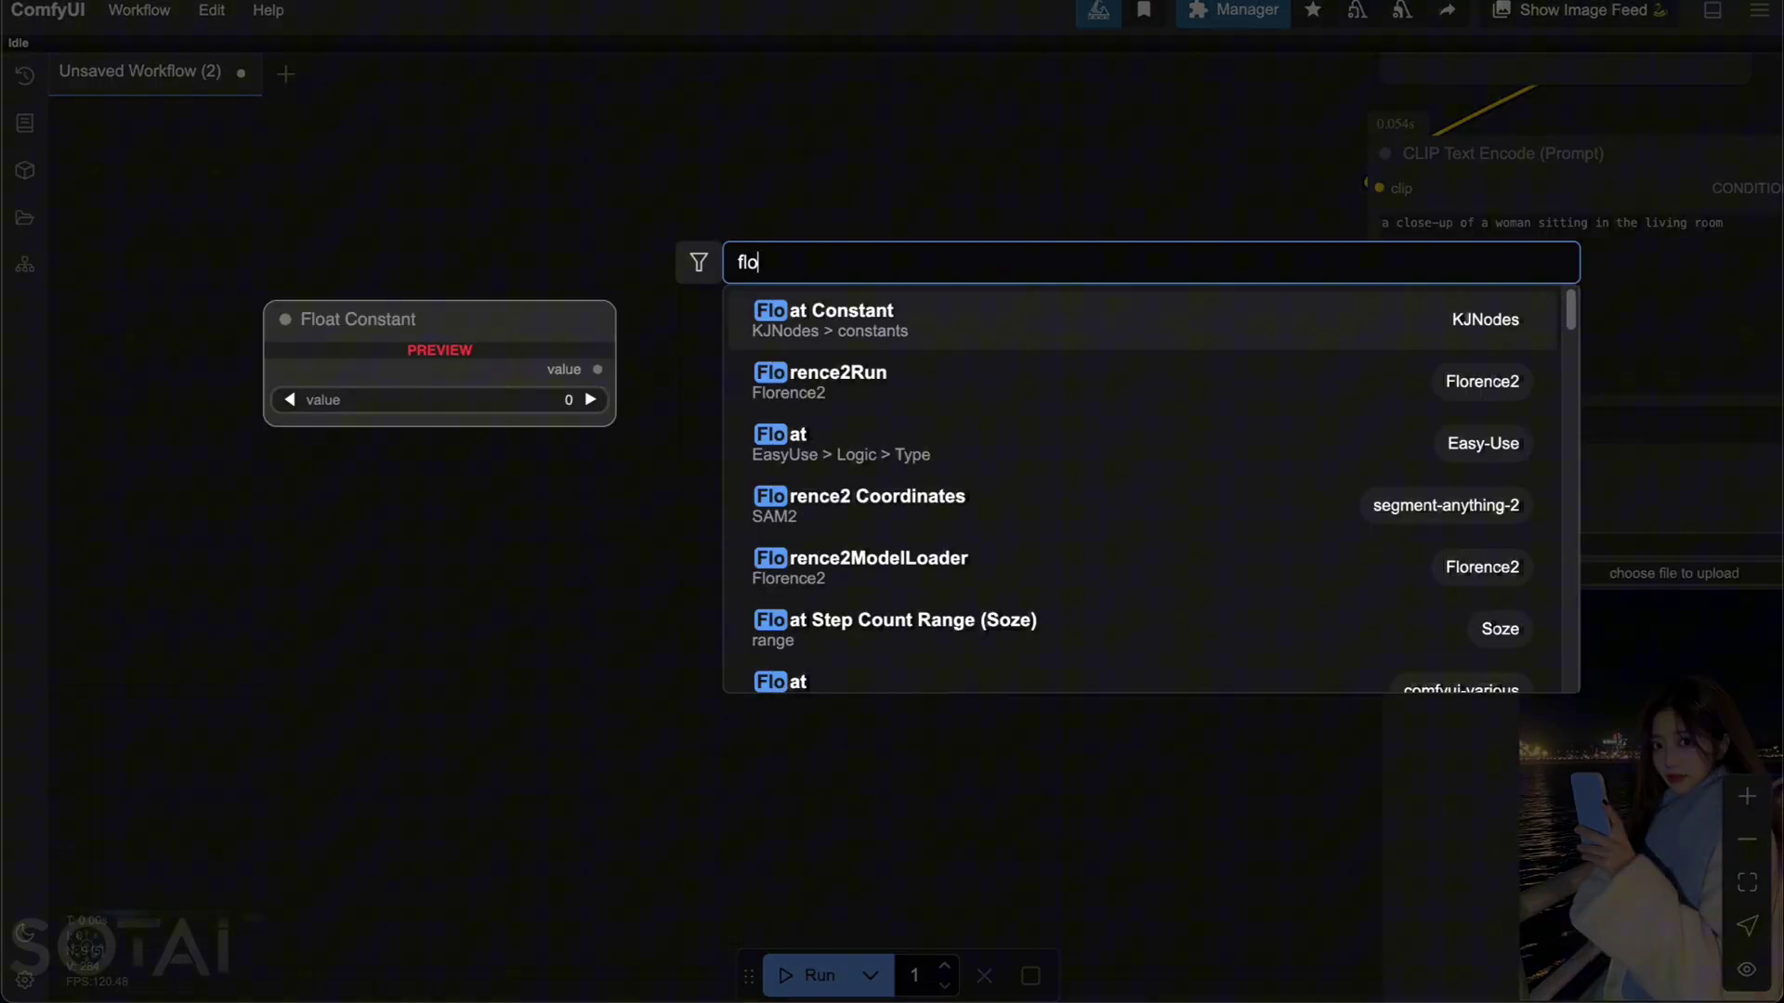
text(ren2)
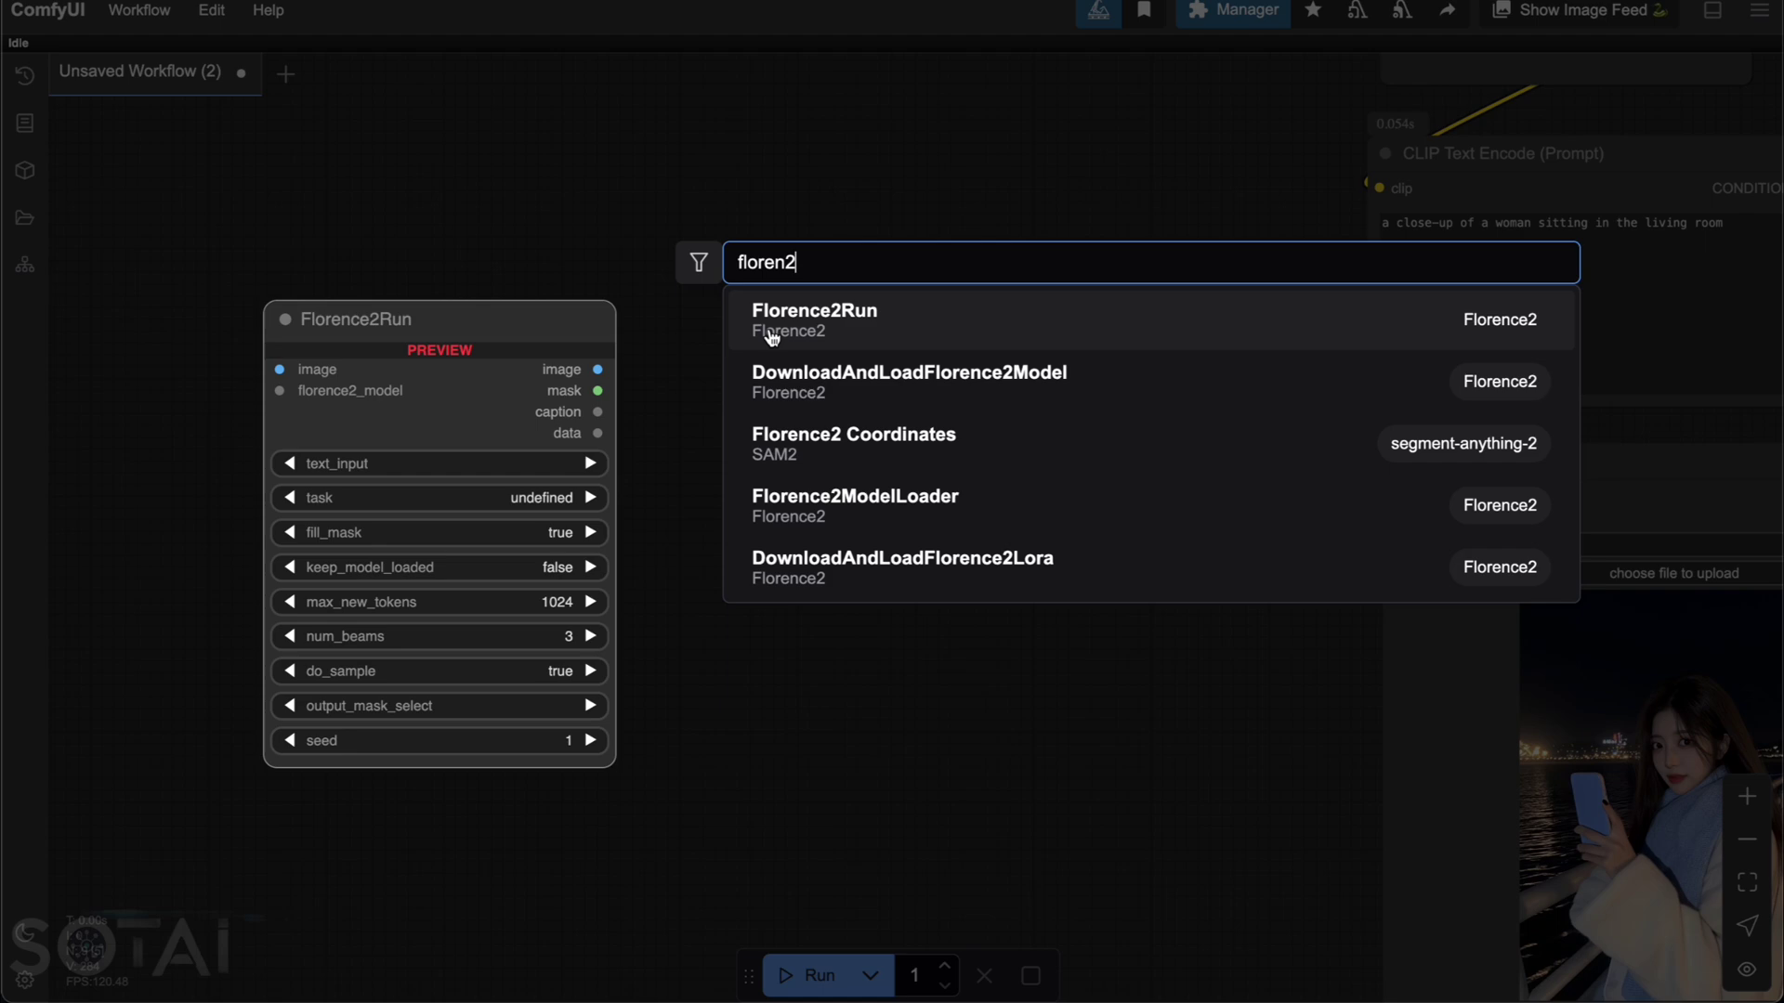
click(857, 331)
drag(337, 365, 327, 428)
Step: Add a Florence2ModelLoader set to Florence-2-Flux-Large and connect its model to Florence2Run
double_click(199, 184)
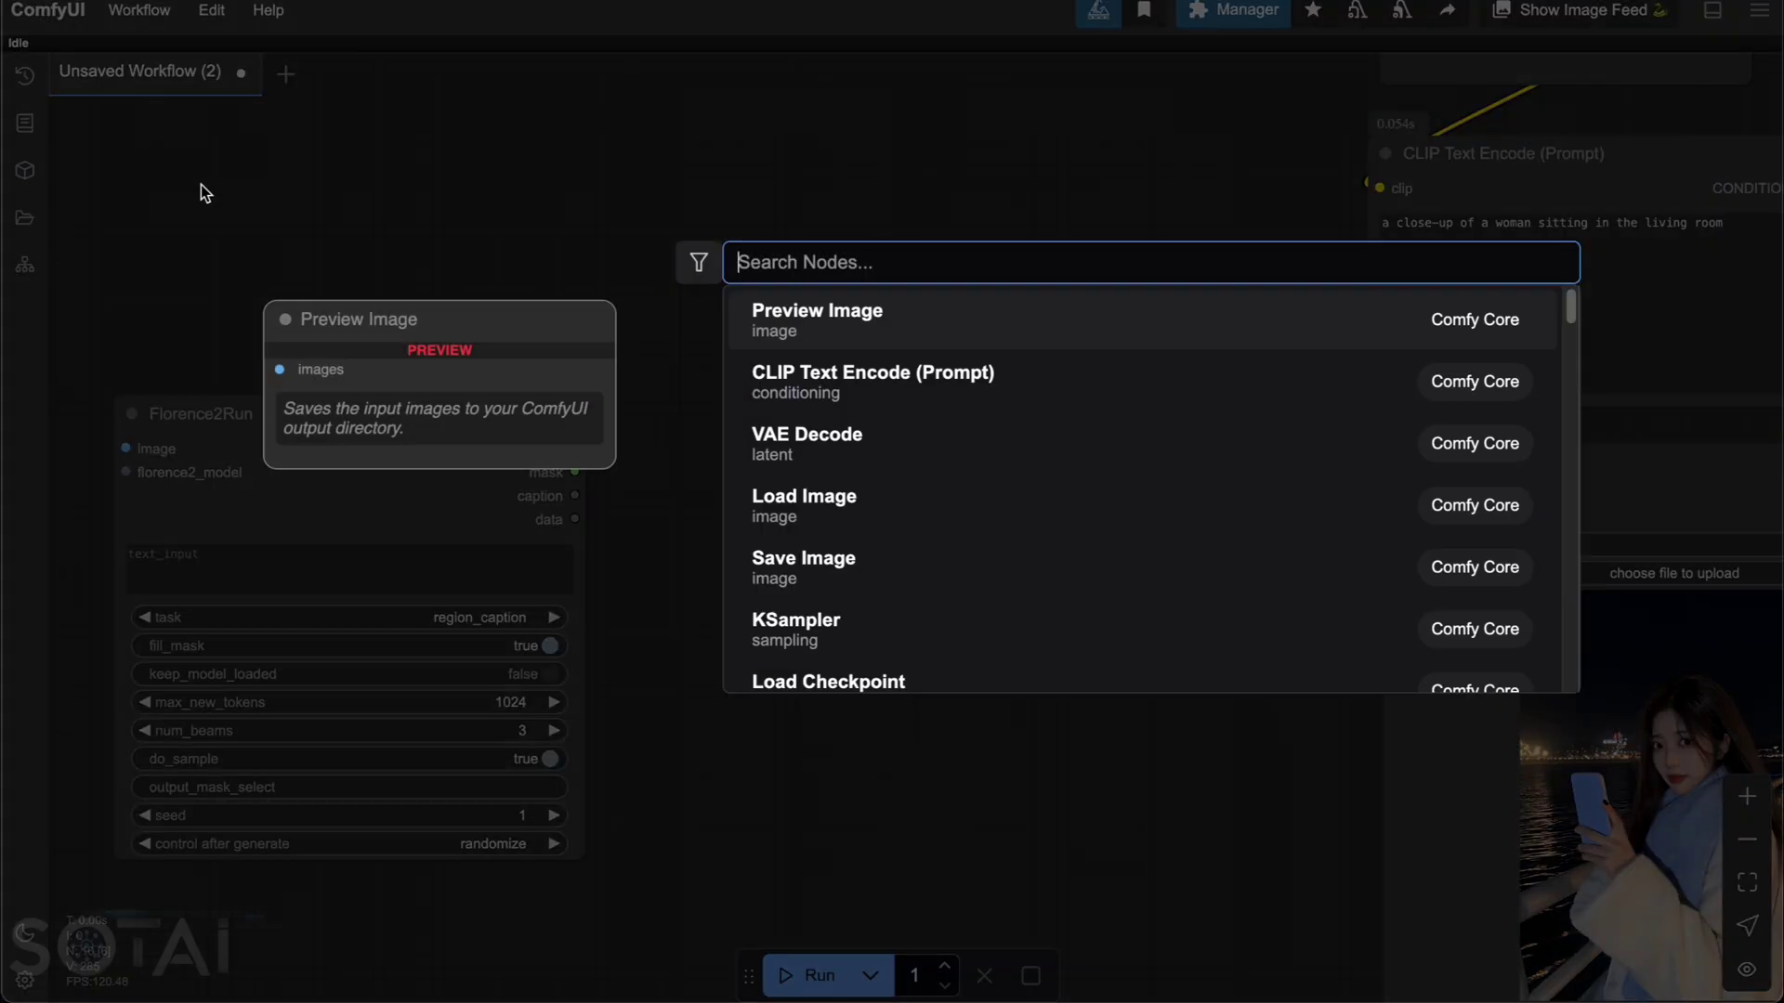
text(floren2)
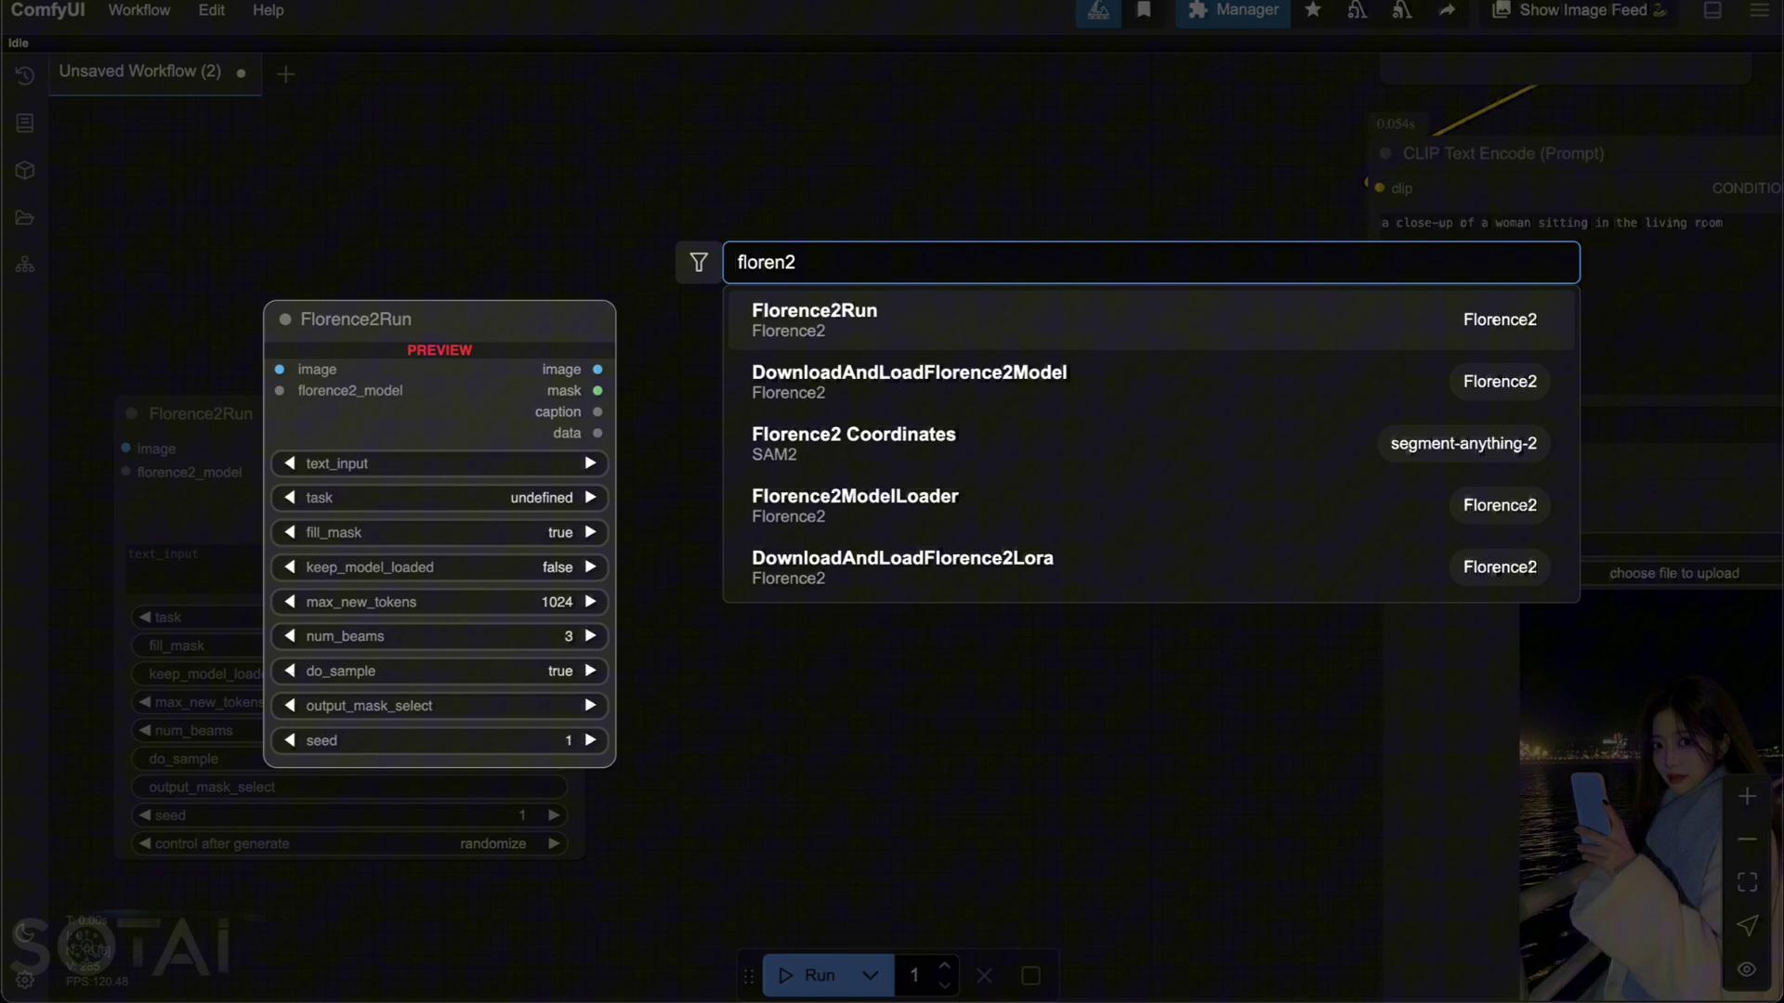
click(881, 503)
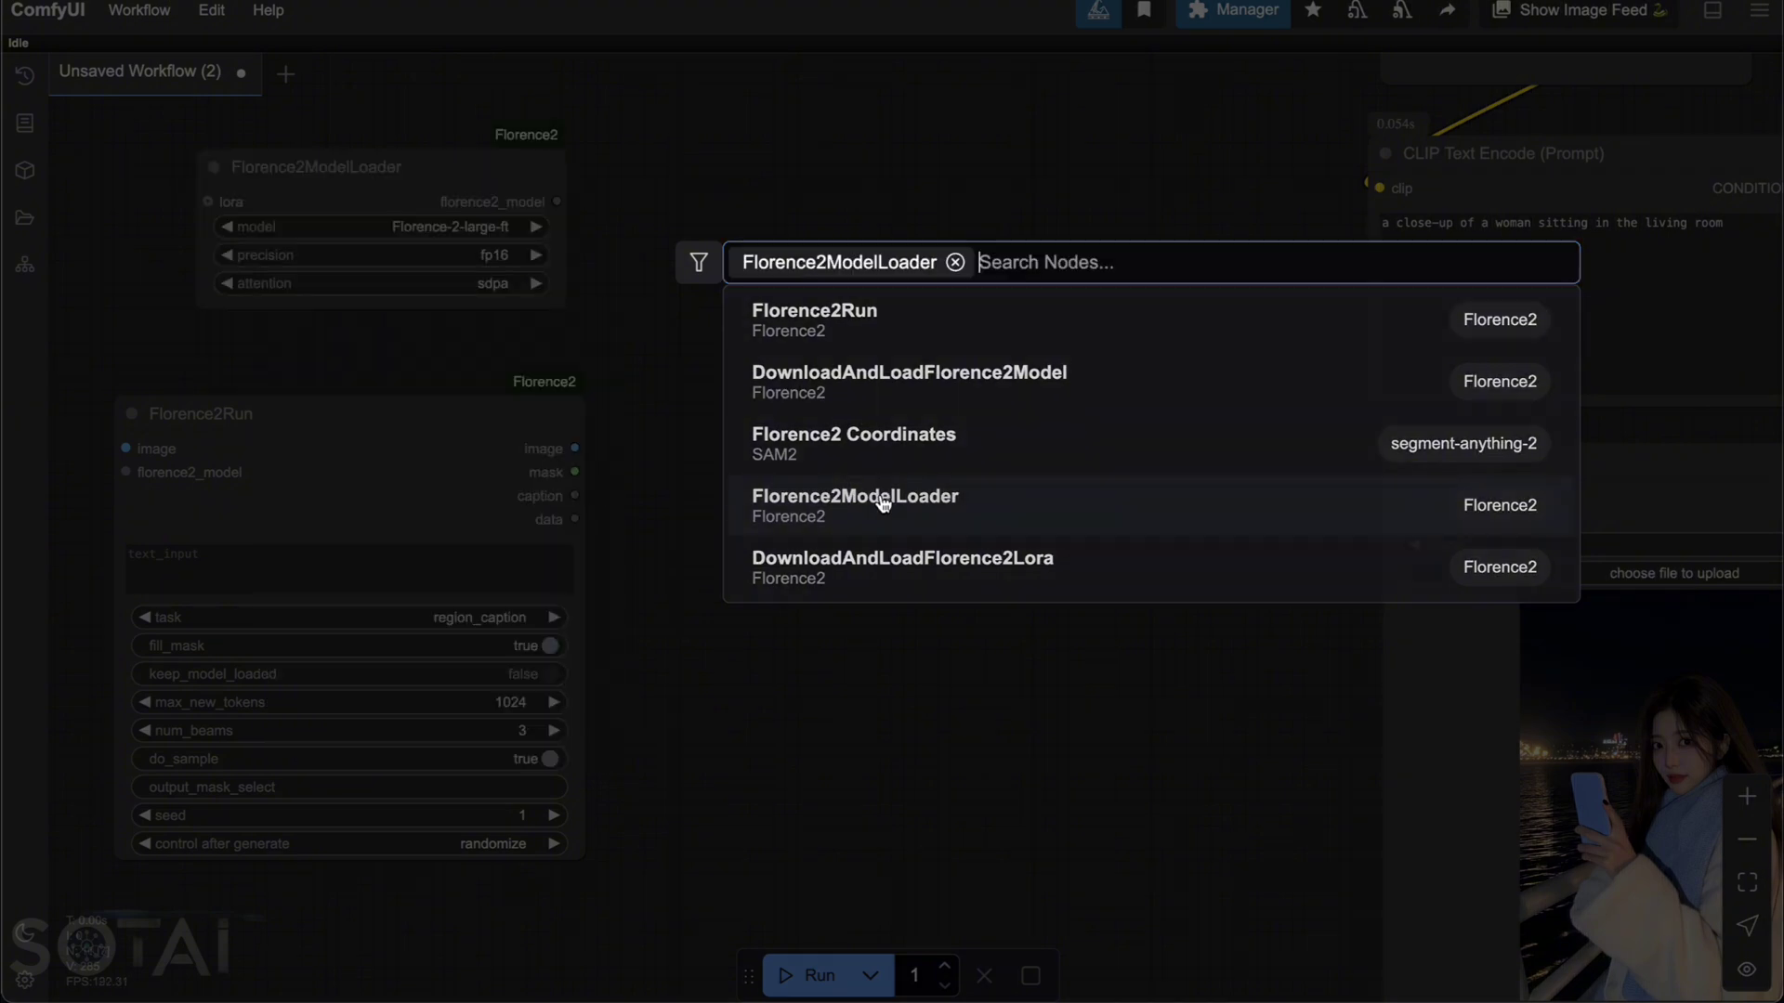
drag(418, 185, 398, 176)
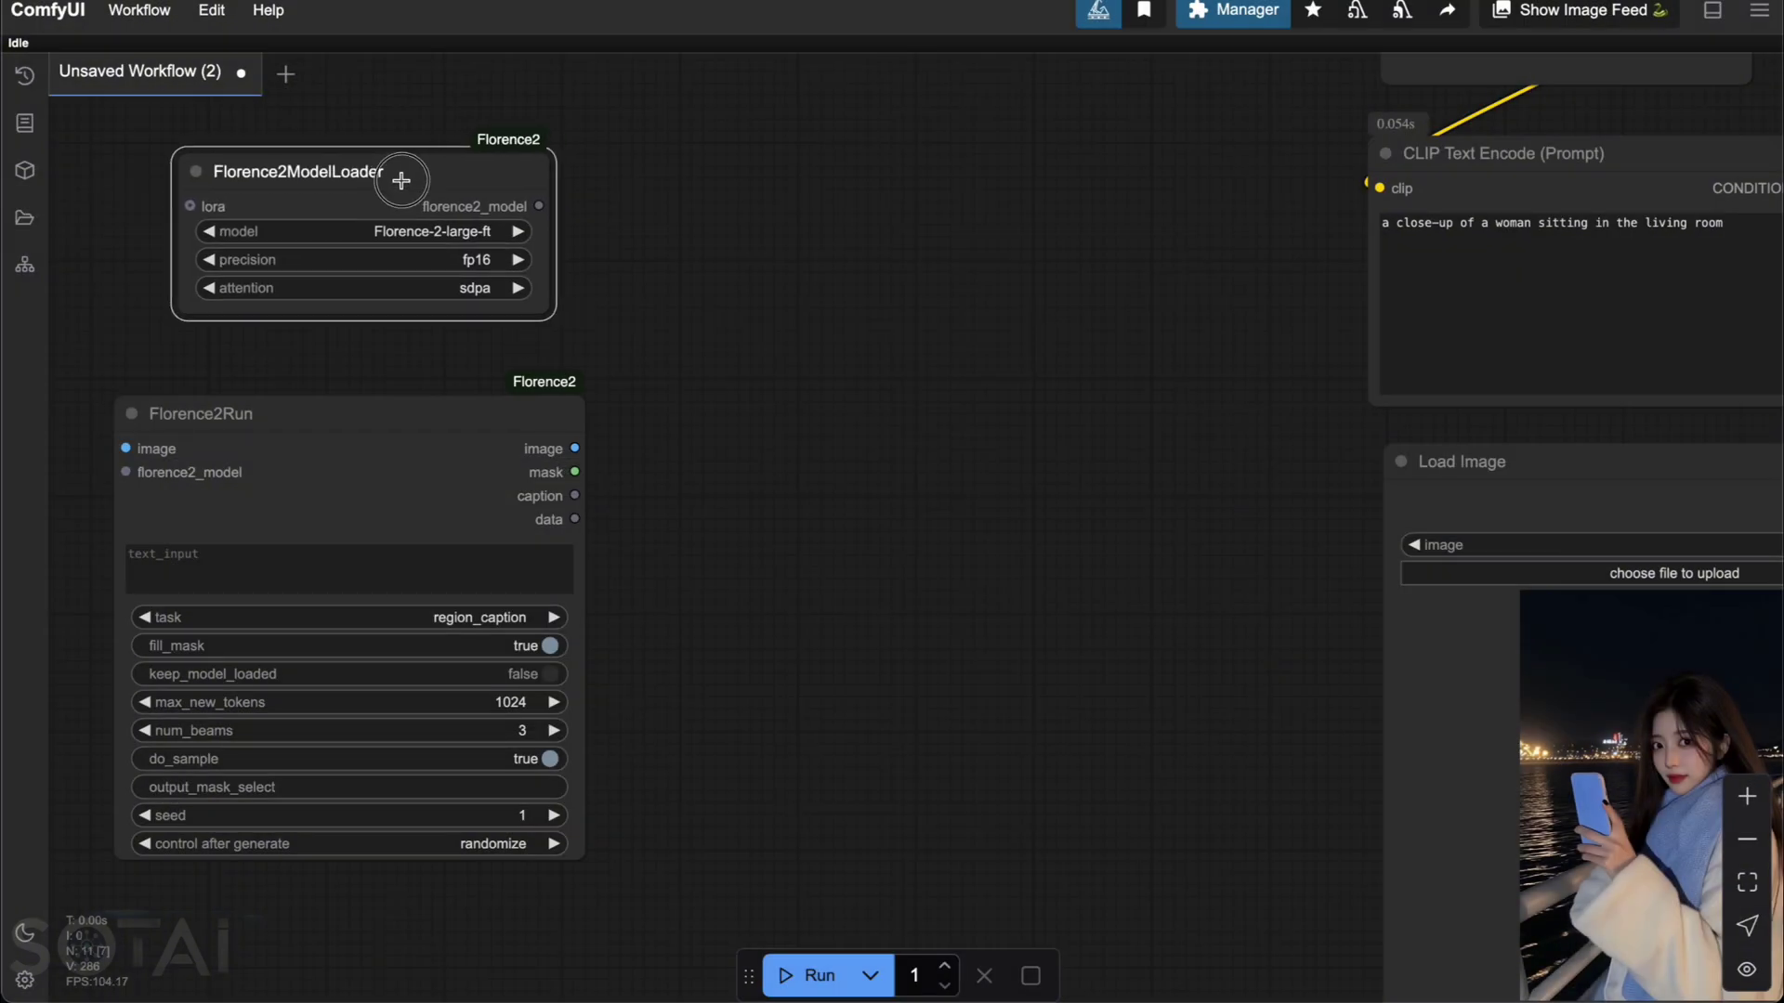
click(426, 230)
click(485, 259)
drag(526, 206, 131, 470)
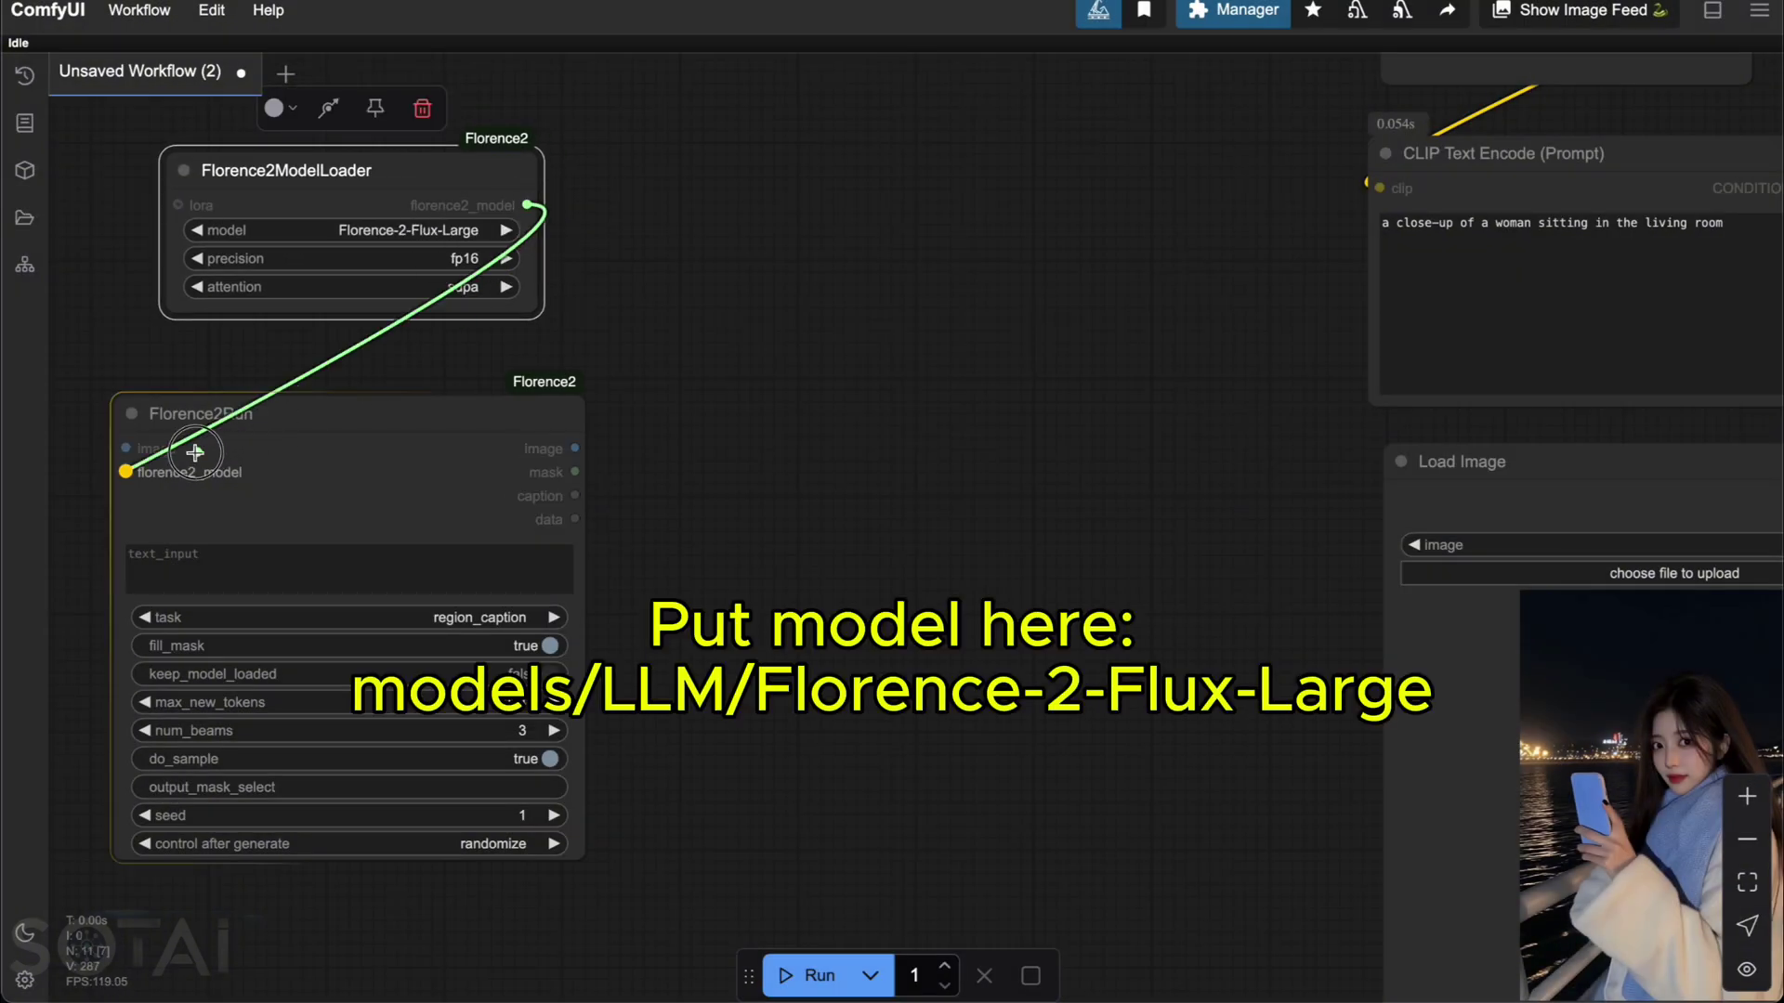
Step: Feed the Load Image photo into Florence2Run's image input and place Load Image below it
drag(1167, 649, 1031, 662)
scroll(947, 608, down, 3)
drag(1652, 499, 186, 464)
click(466, 475)
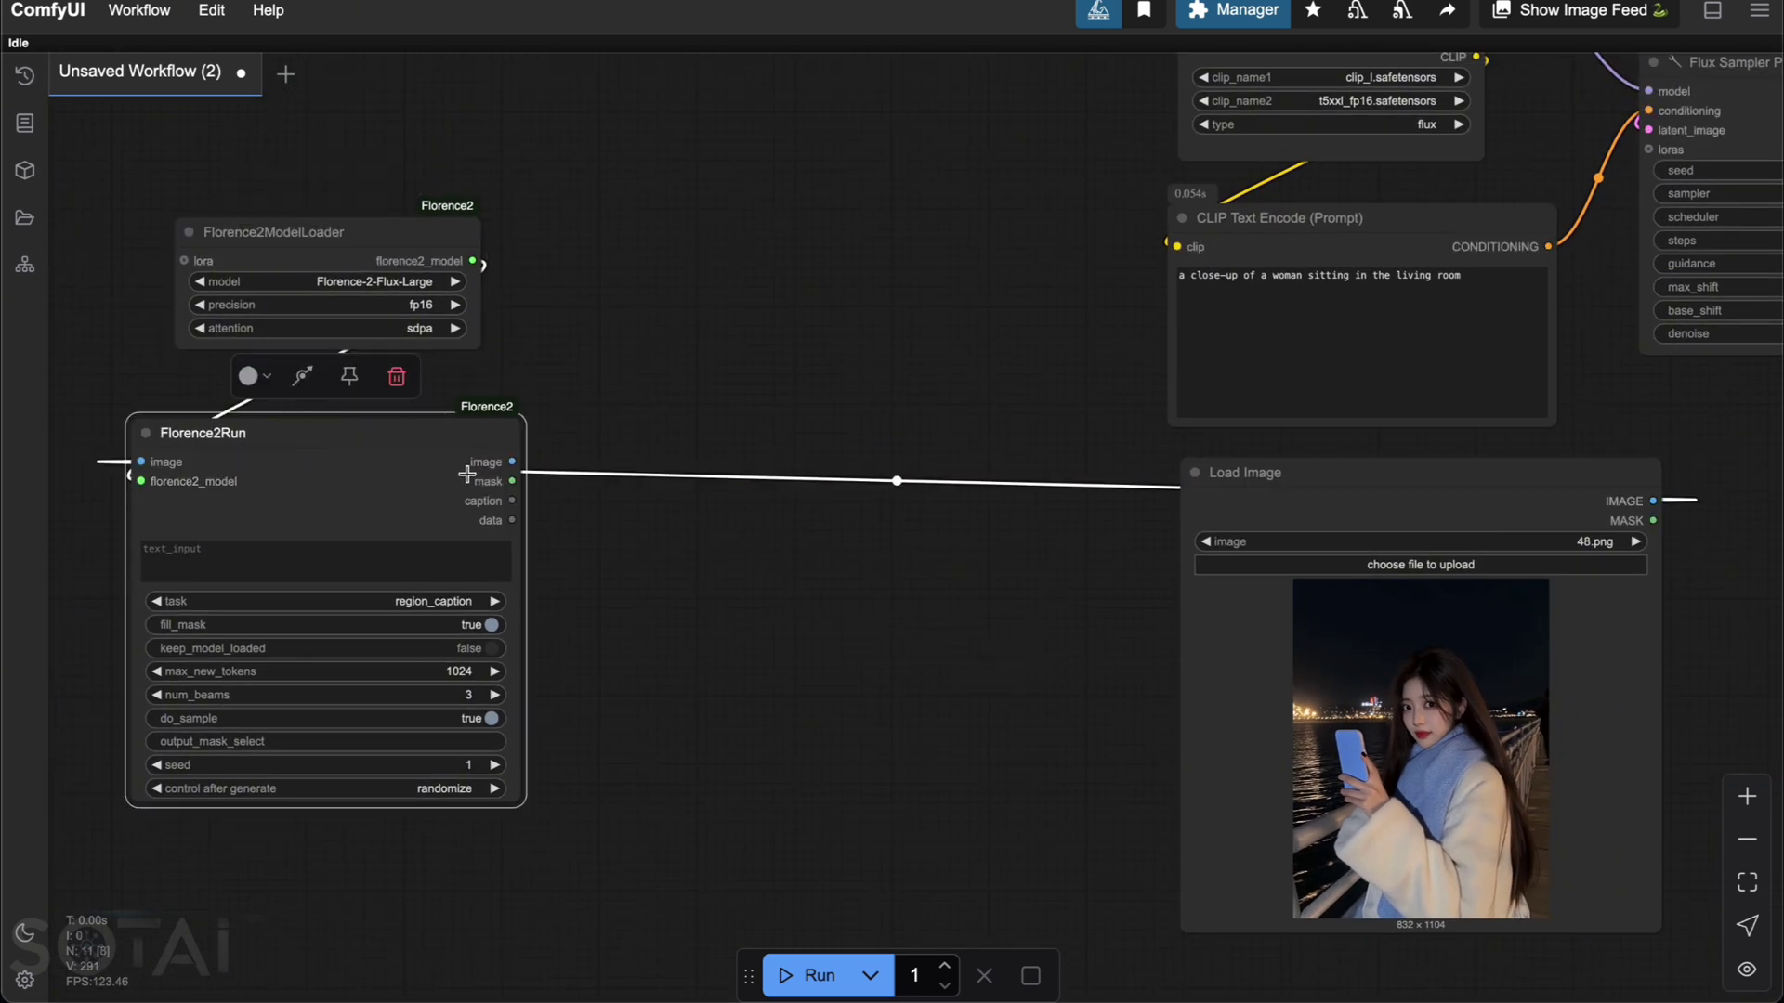
drag(1289, 498, 223, 924)
drag(721, 686, 843, 677)
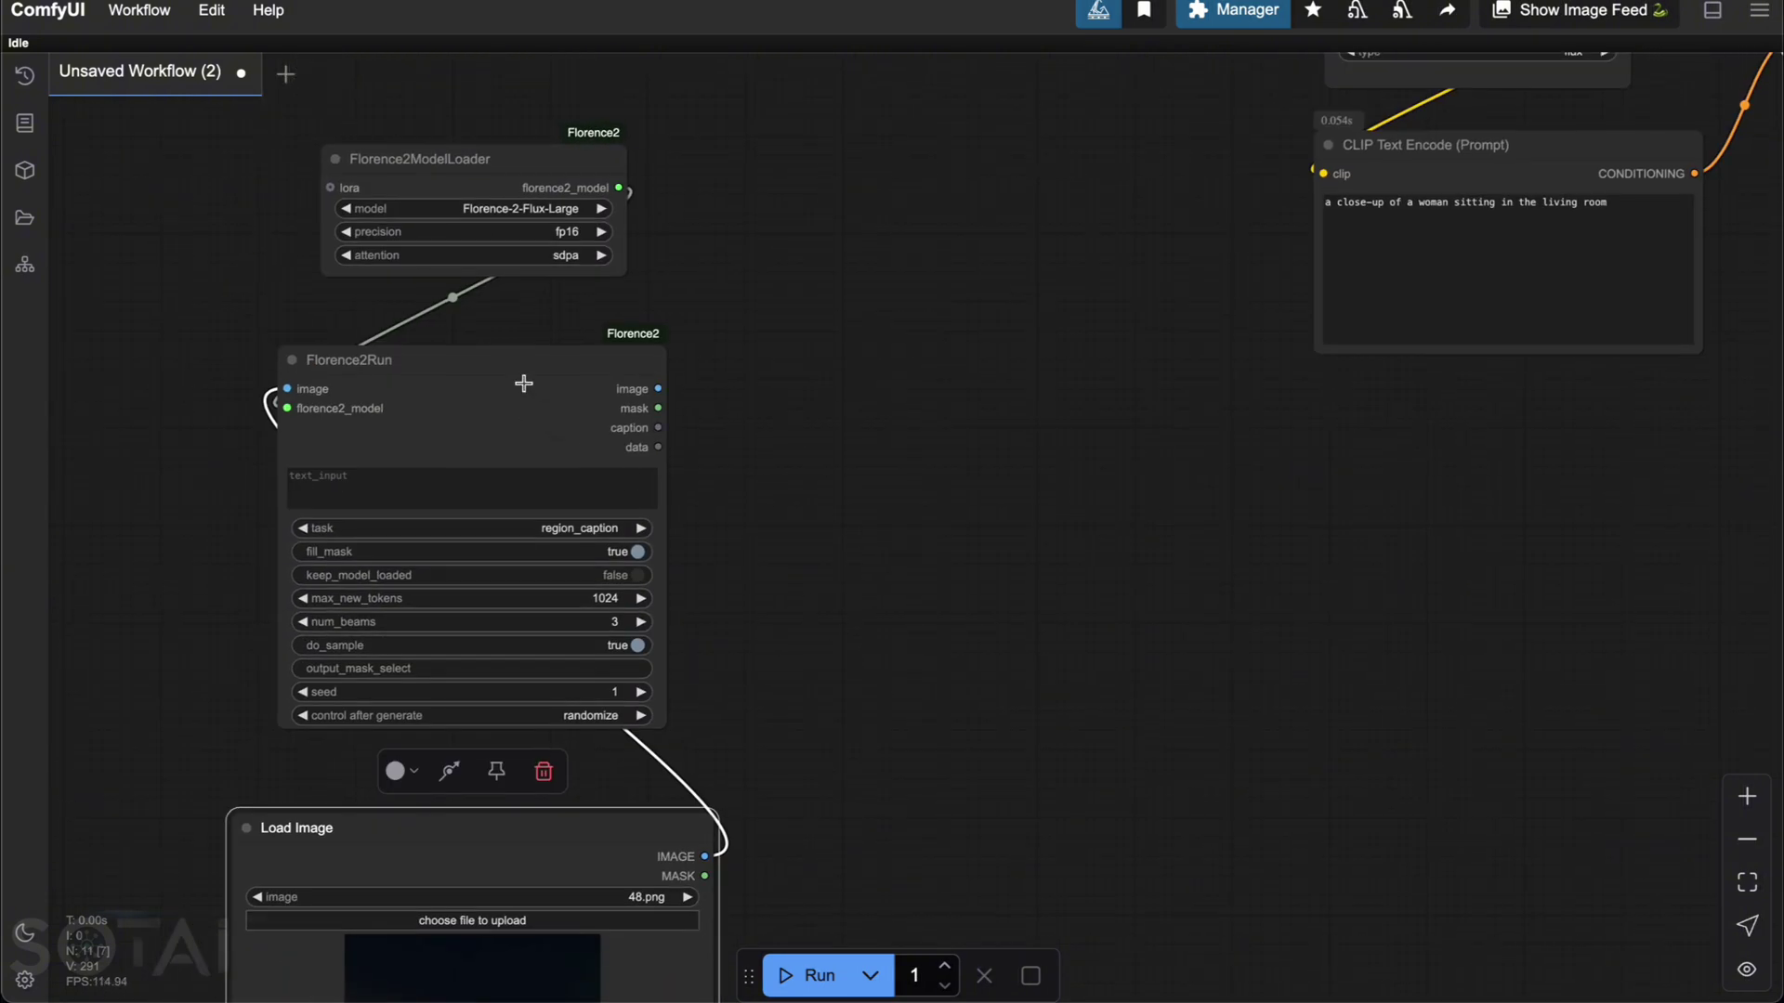
click(522, 386)
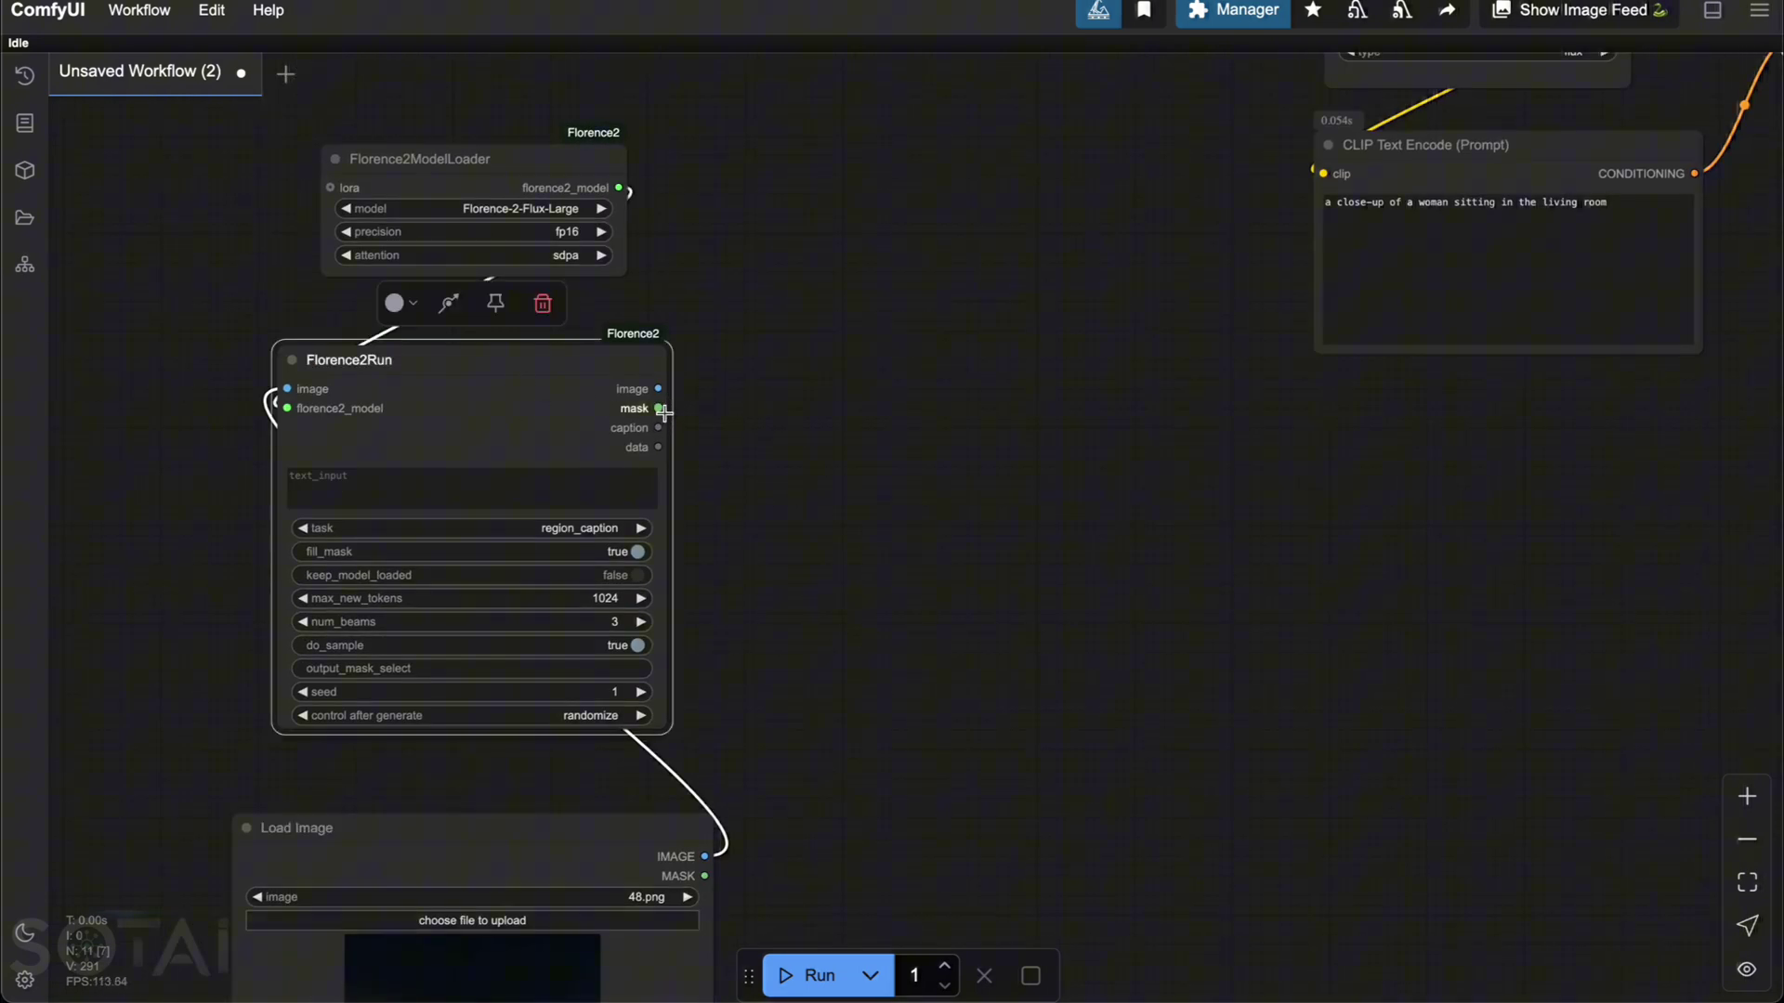
drag(805, 464, 716, 494)
scroll(1022, 413, right, 2)
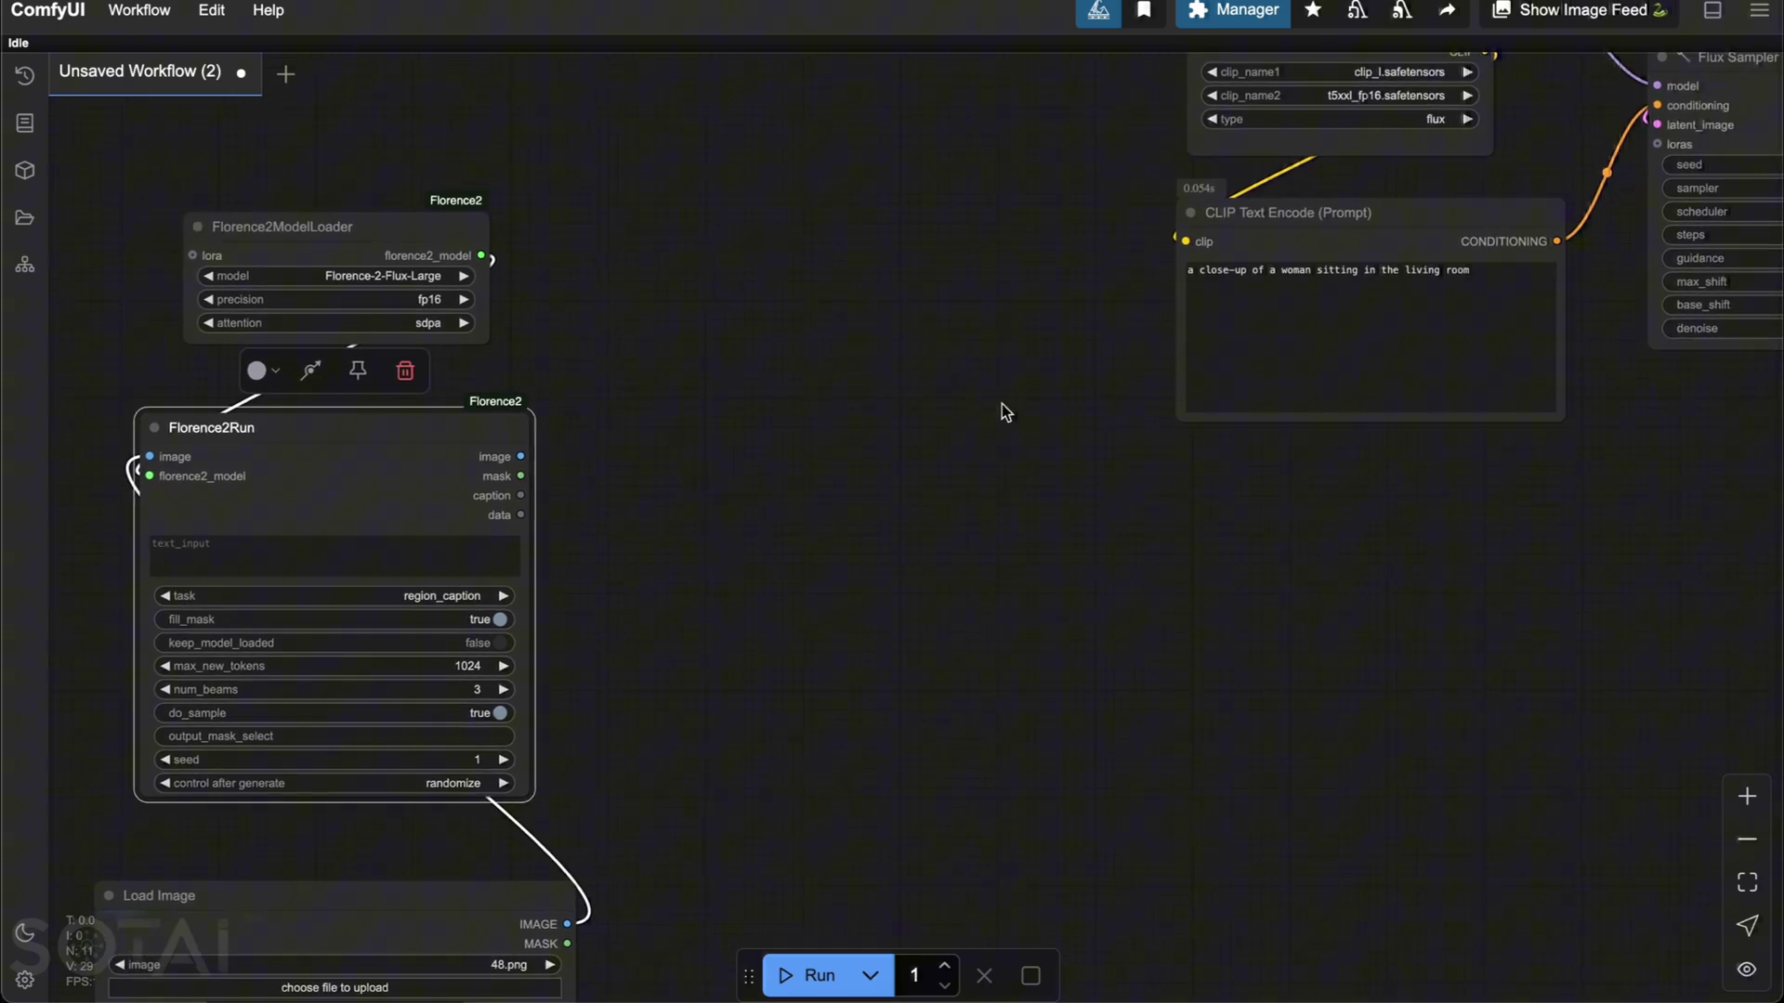
Step: Convert the CLIP Text Encode prompt text widget into an input slot
right_click(1311, 246)
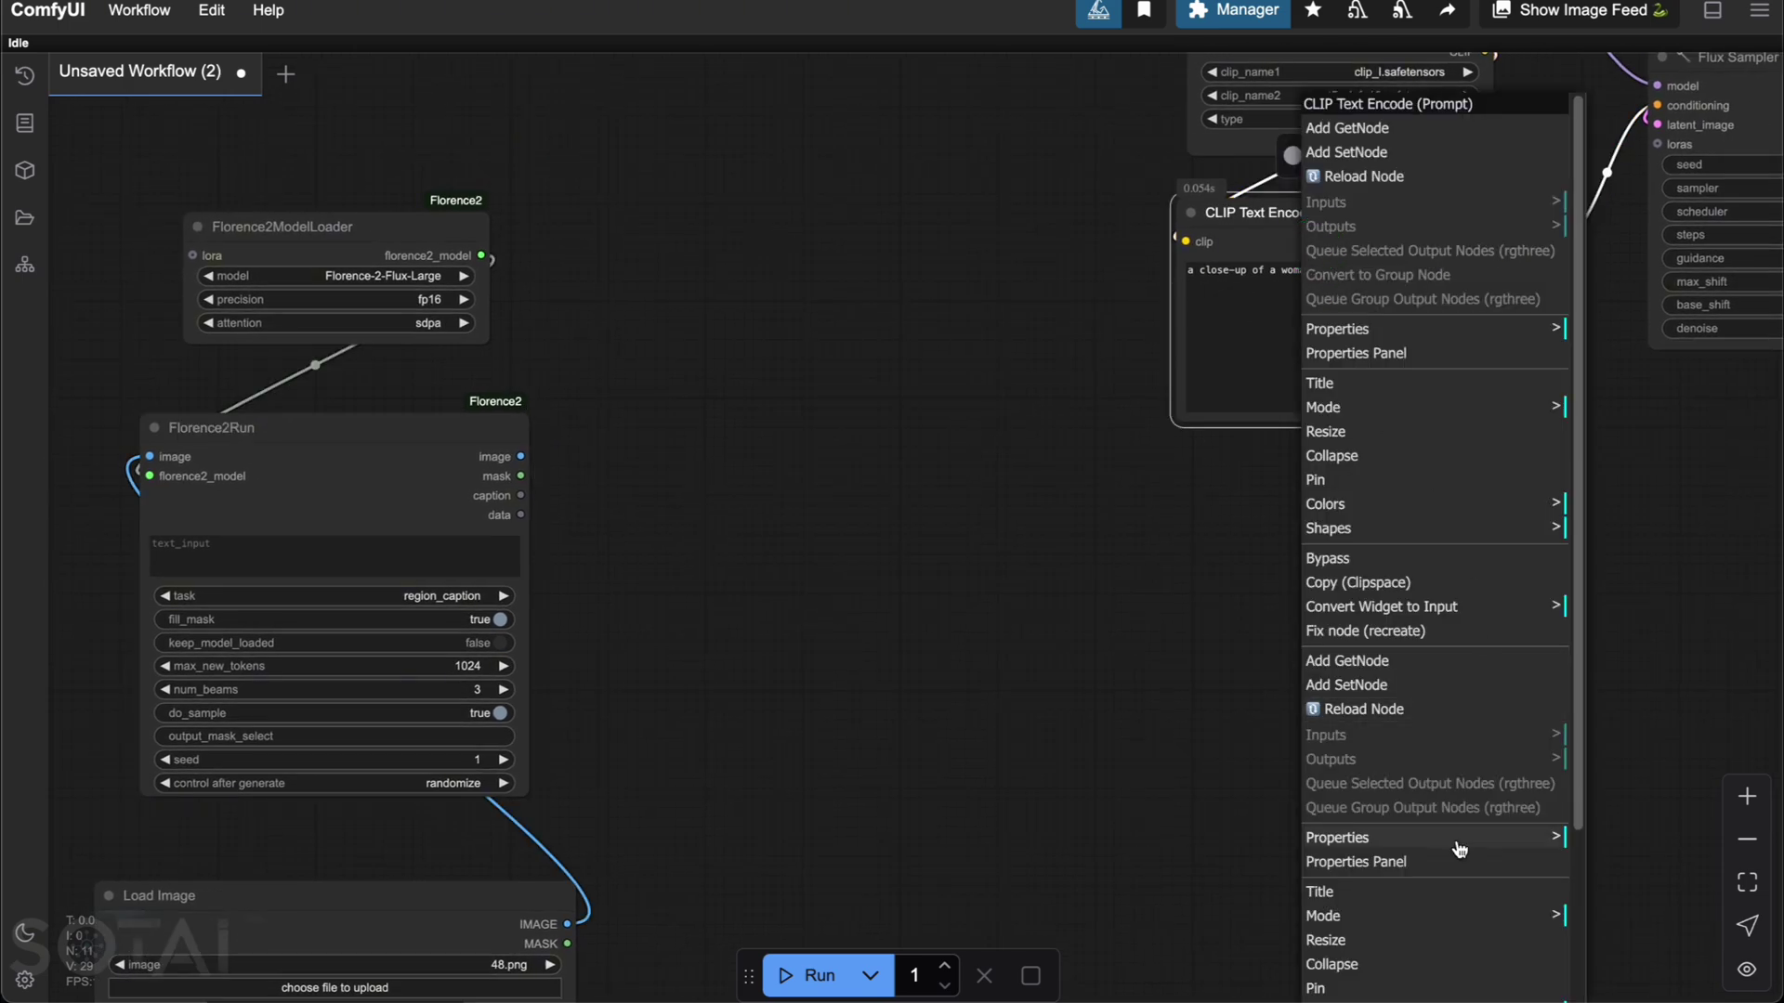
click(1457, 615)
click(1658, 620)
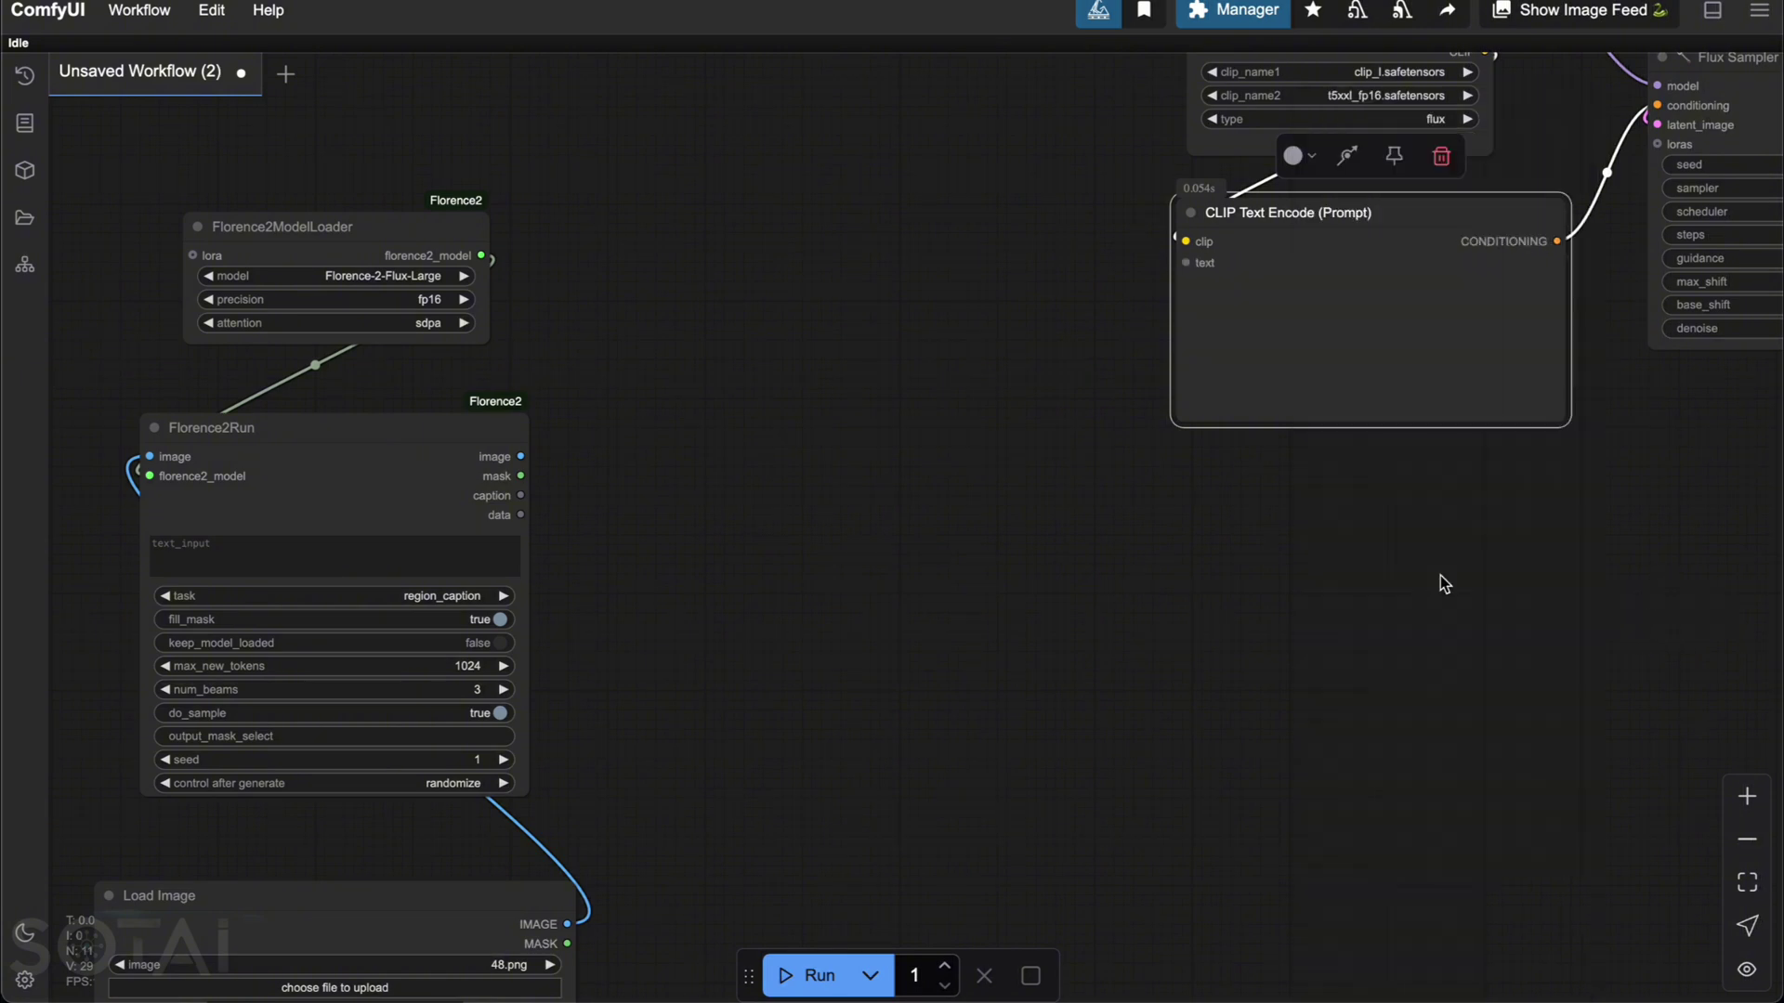
scroll(688, 501, left, 2)
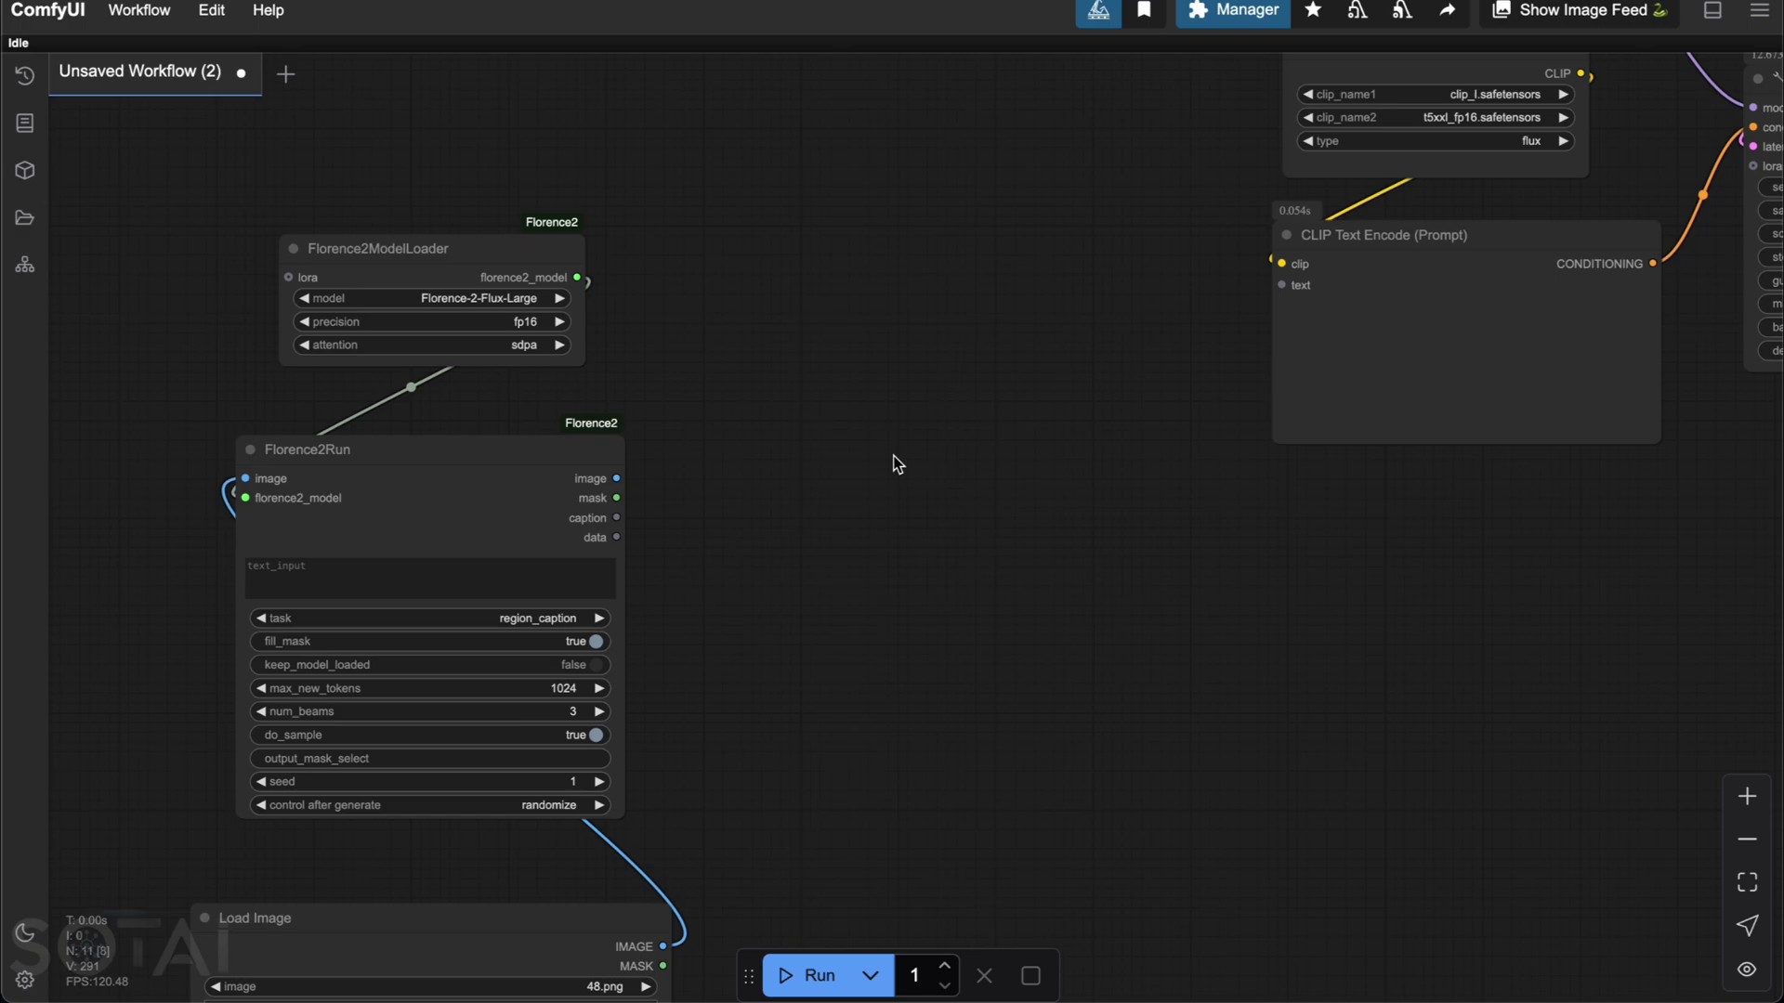
Step: Add a Text node with the value "Ghibli style,"
double_click(754, 365)
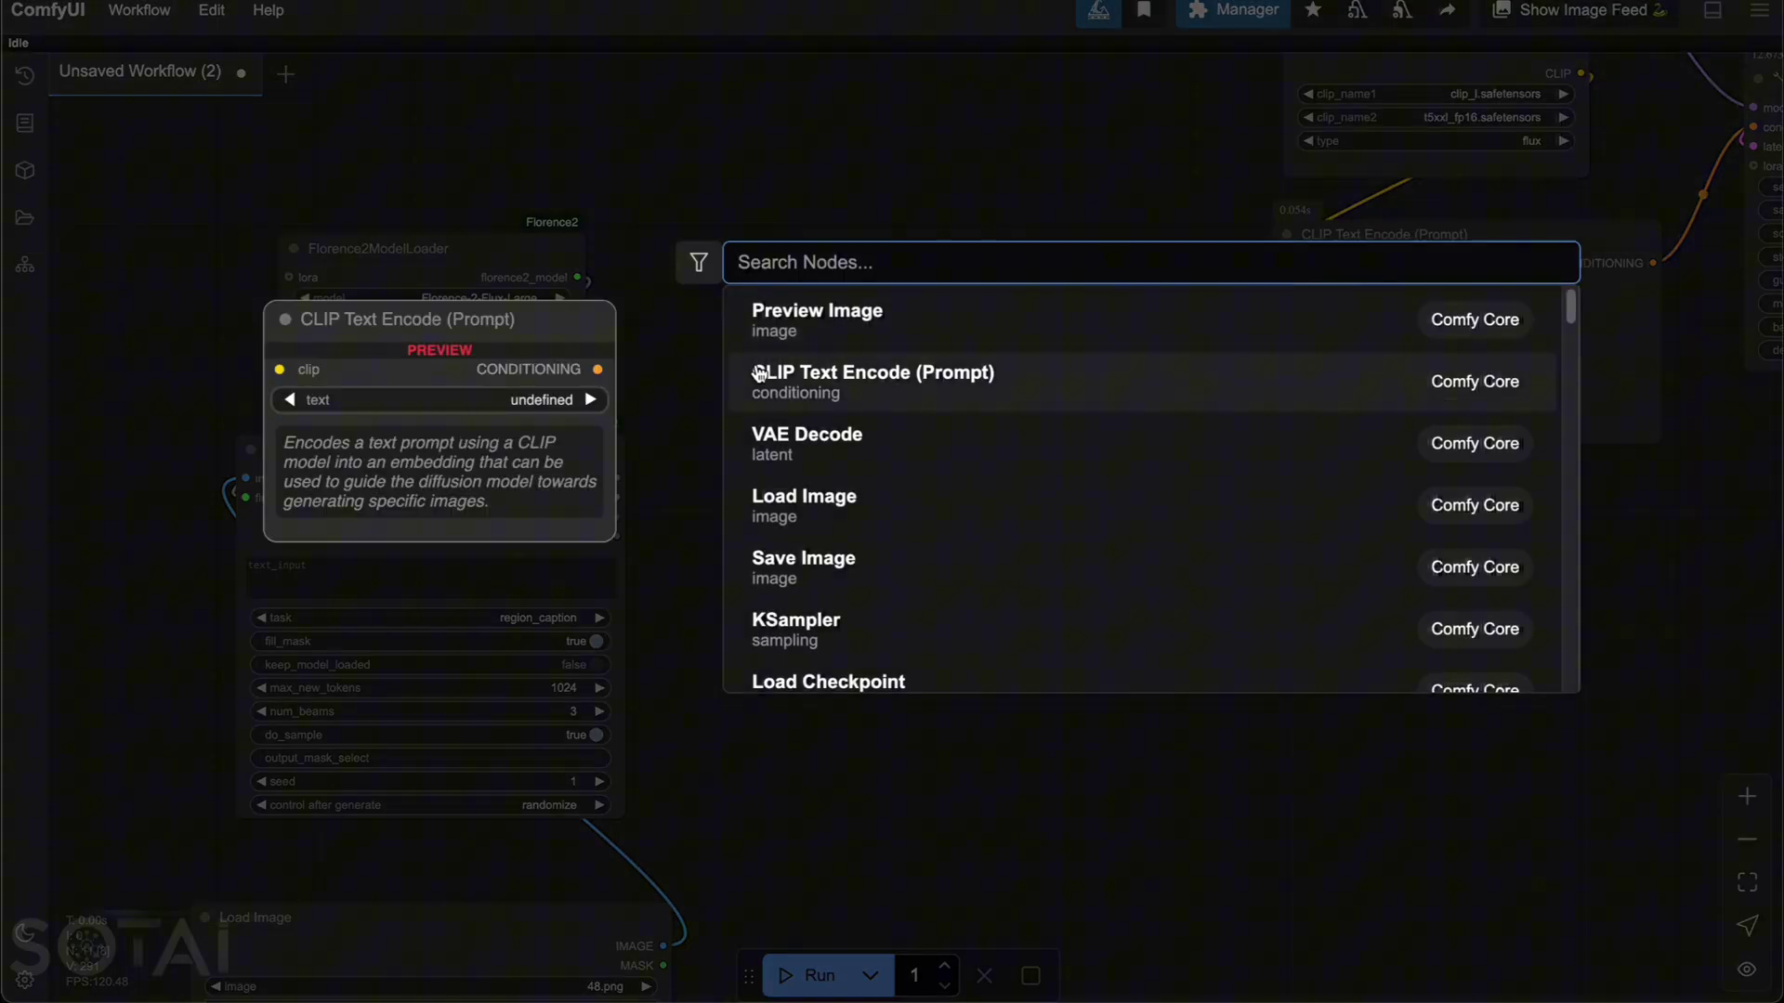
text(text)
key(Return)
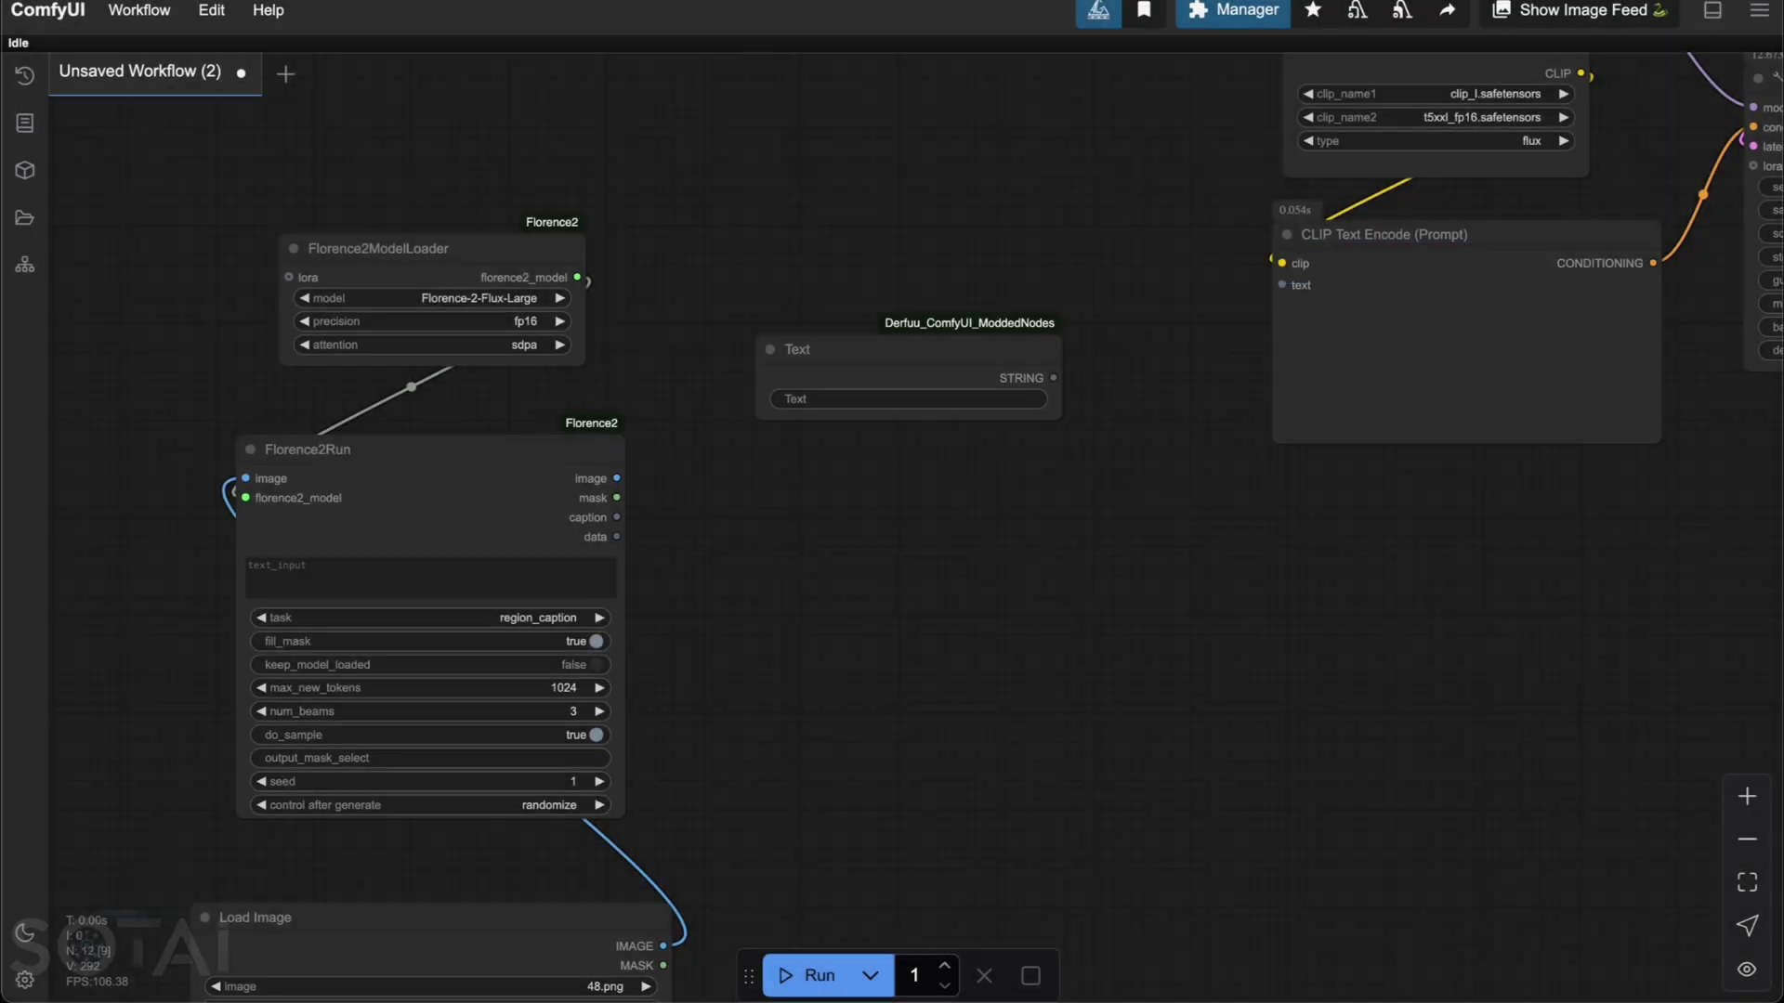
drag(867, 346, 833, 343)
click(820, 397)
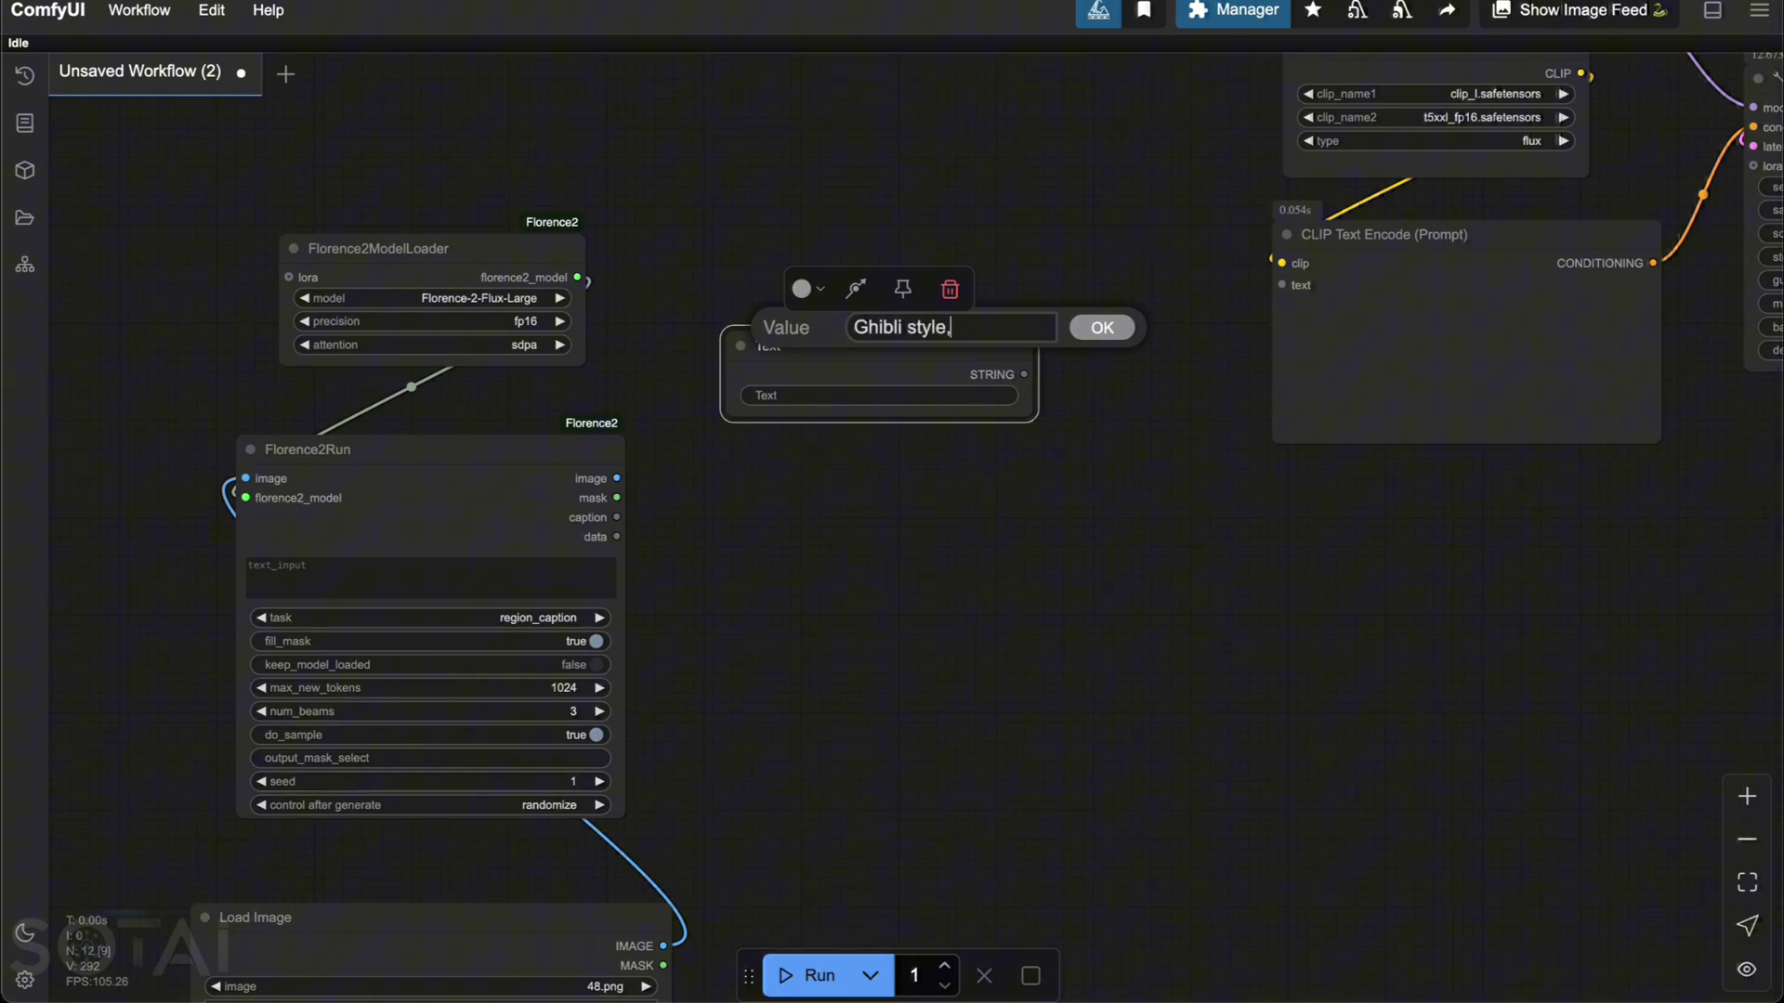
key(Return)
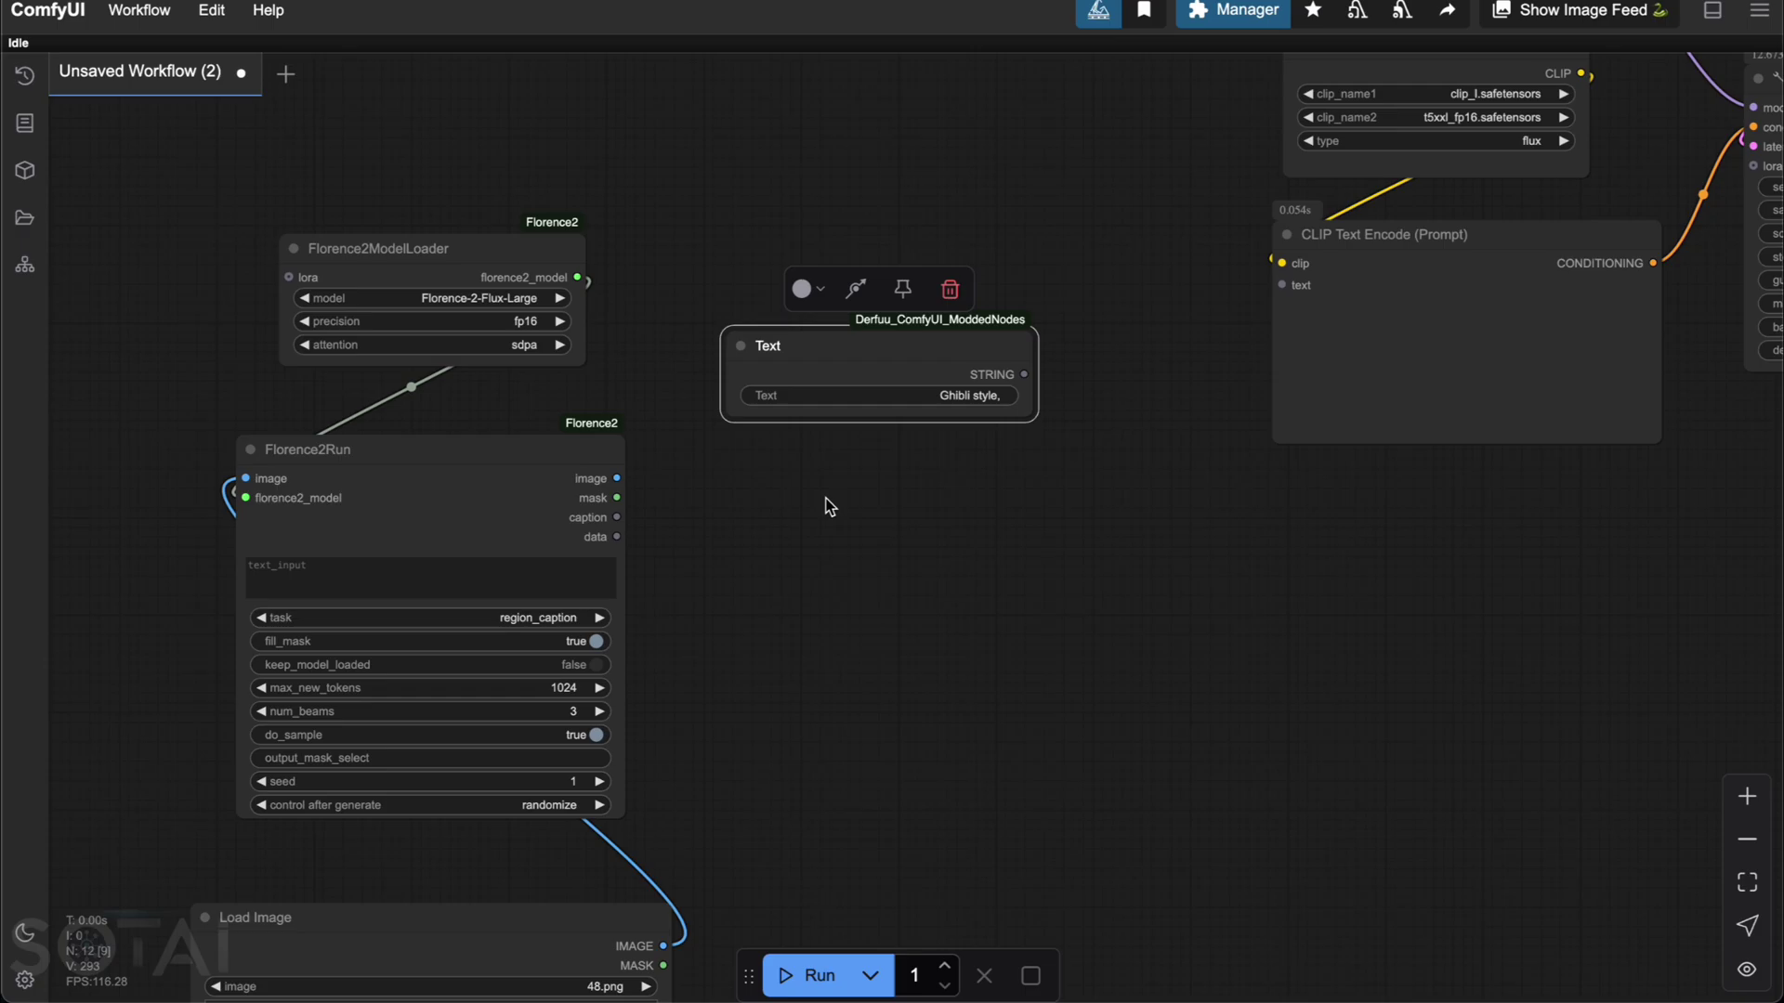
Step: Add CR Text Concatenate joining Text and the Florence2 caption, feeding CLIP Text Encode's text
double_click(797, 502)
text(text con)
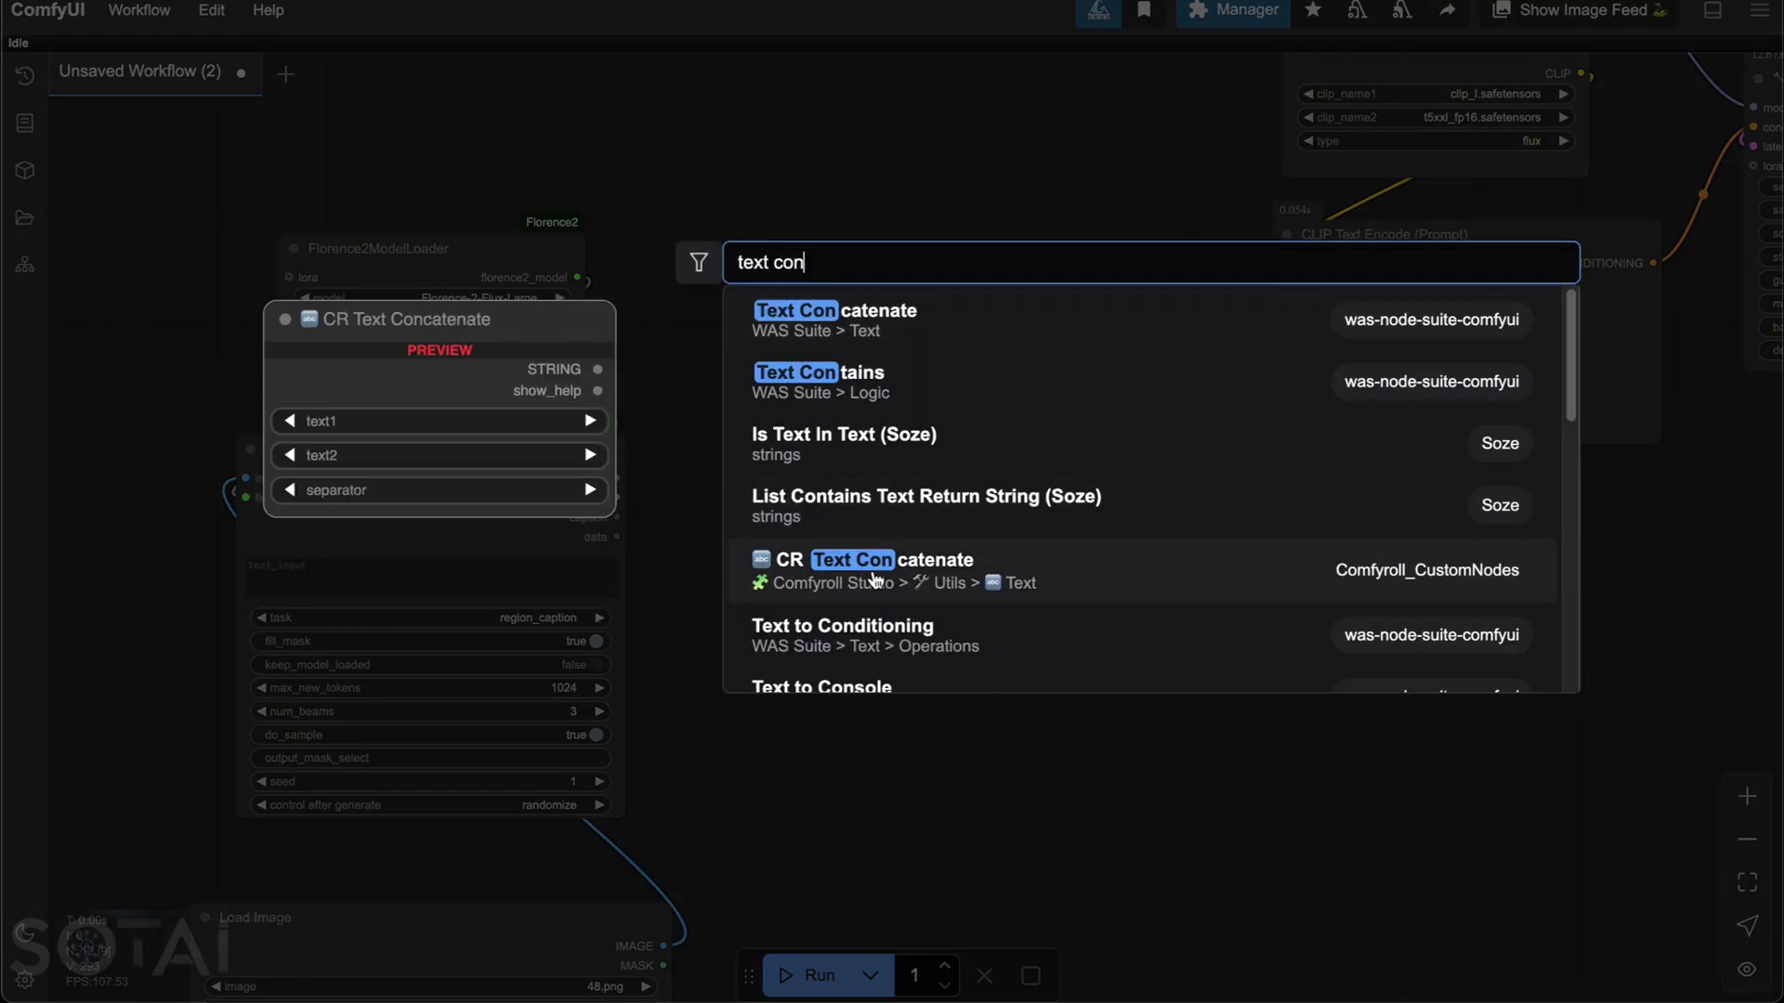
click(902, 573)
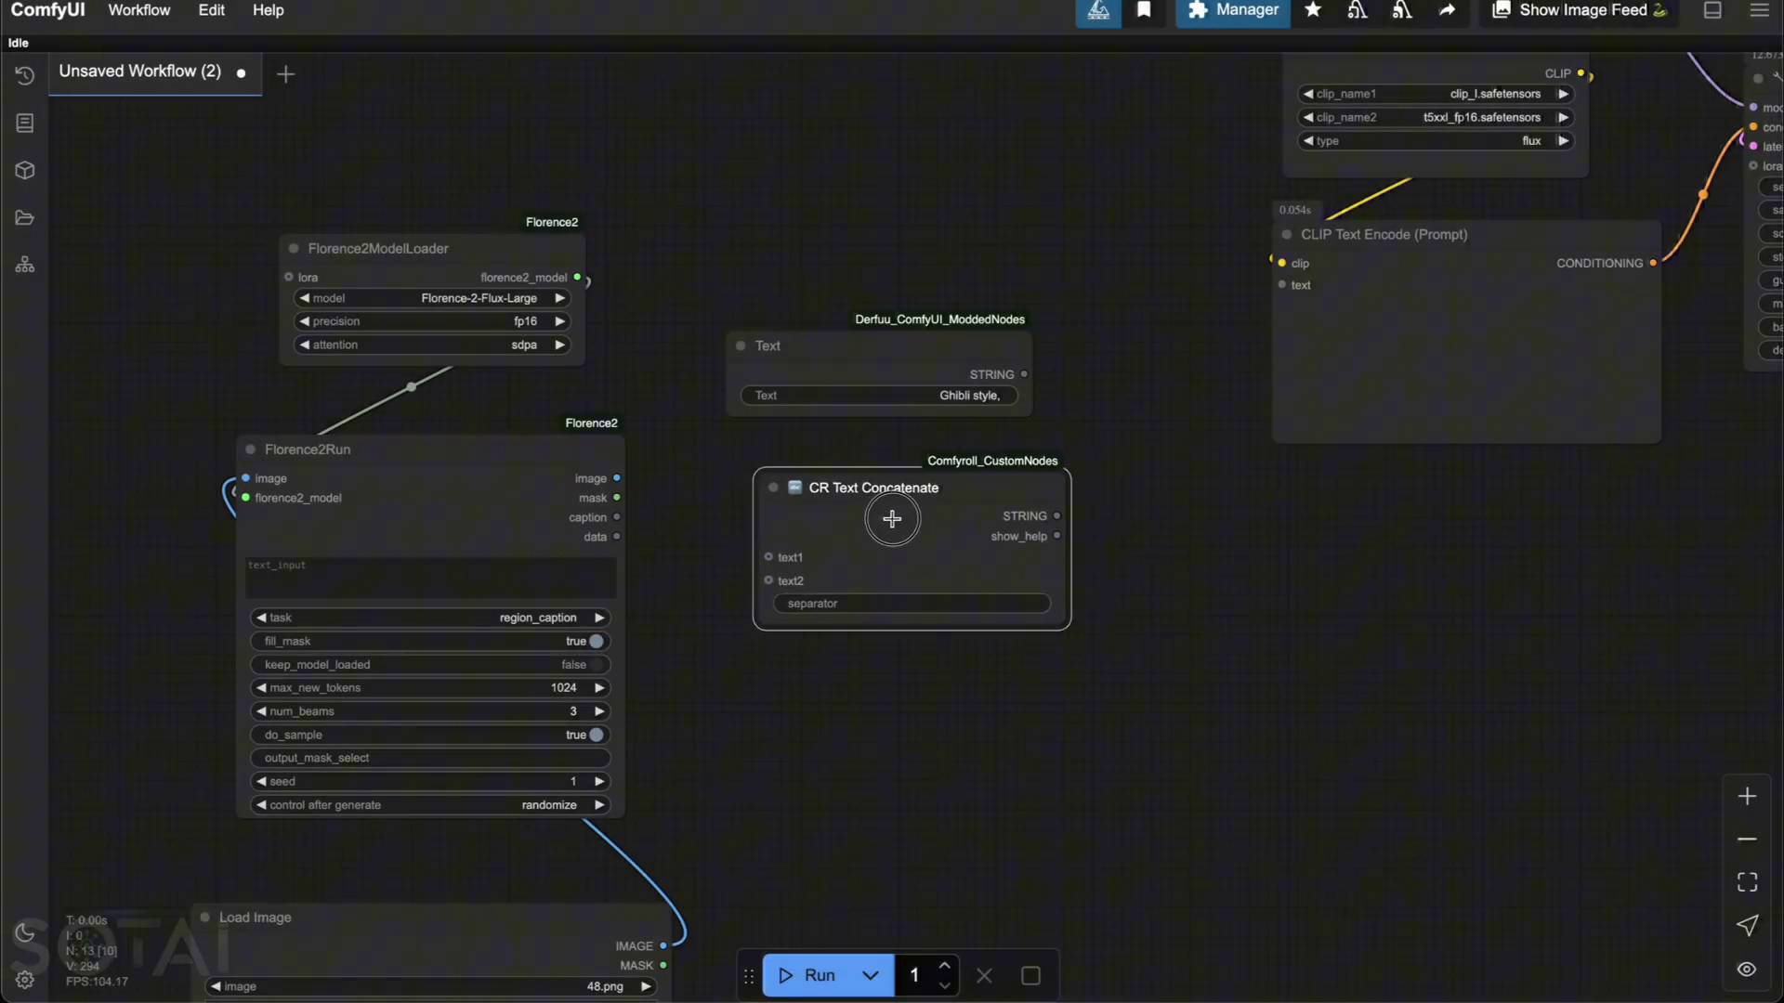
drag(1029, 375, 774, 553)
drag(620, 517, 738, 577)
click(1091, 554)
drag(1031, 510, 1282, 284)
scroll(1199, 558, down, 1)
drag(1113, 610, 1155, 493)
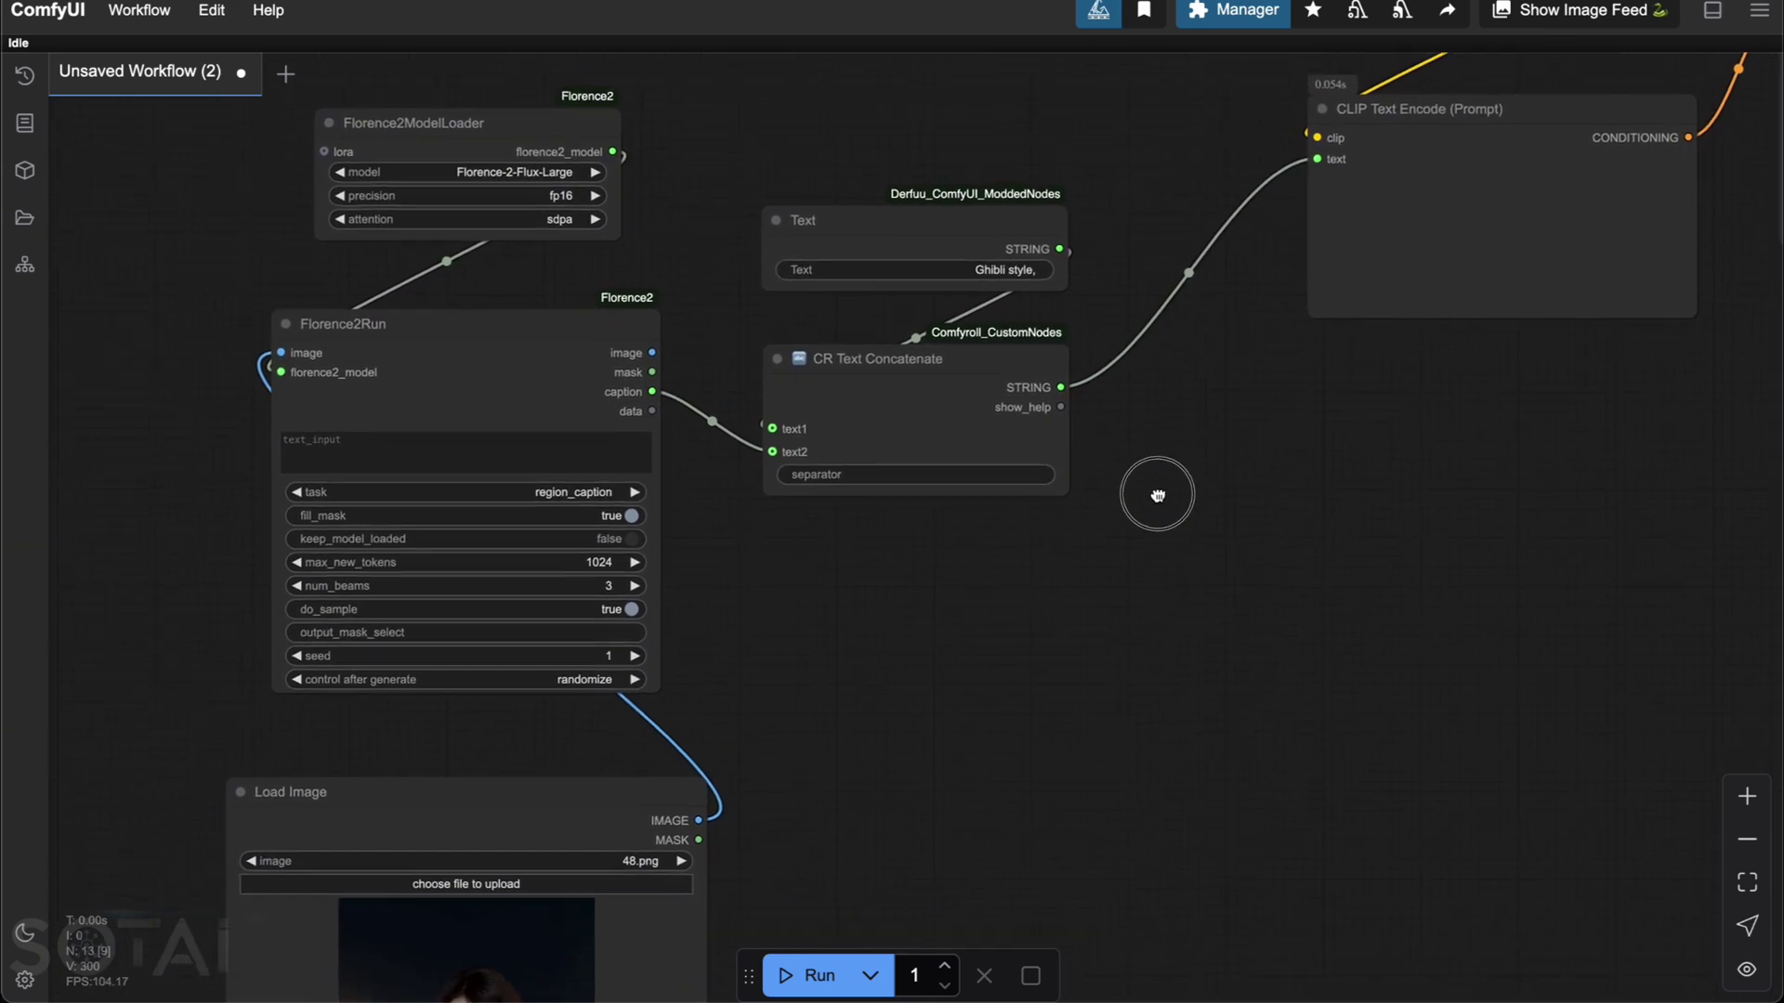
Step: Set the Florence2Run task to detailed_caption and move the Load Image node off to the right
click(587, 488)
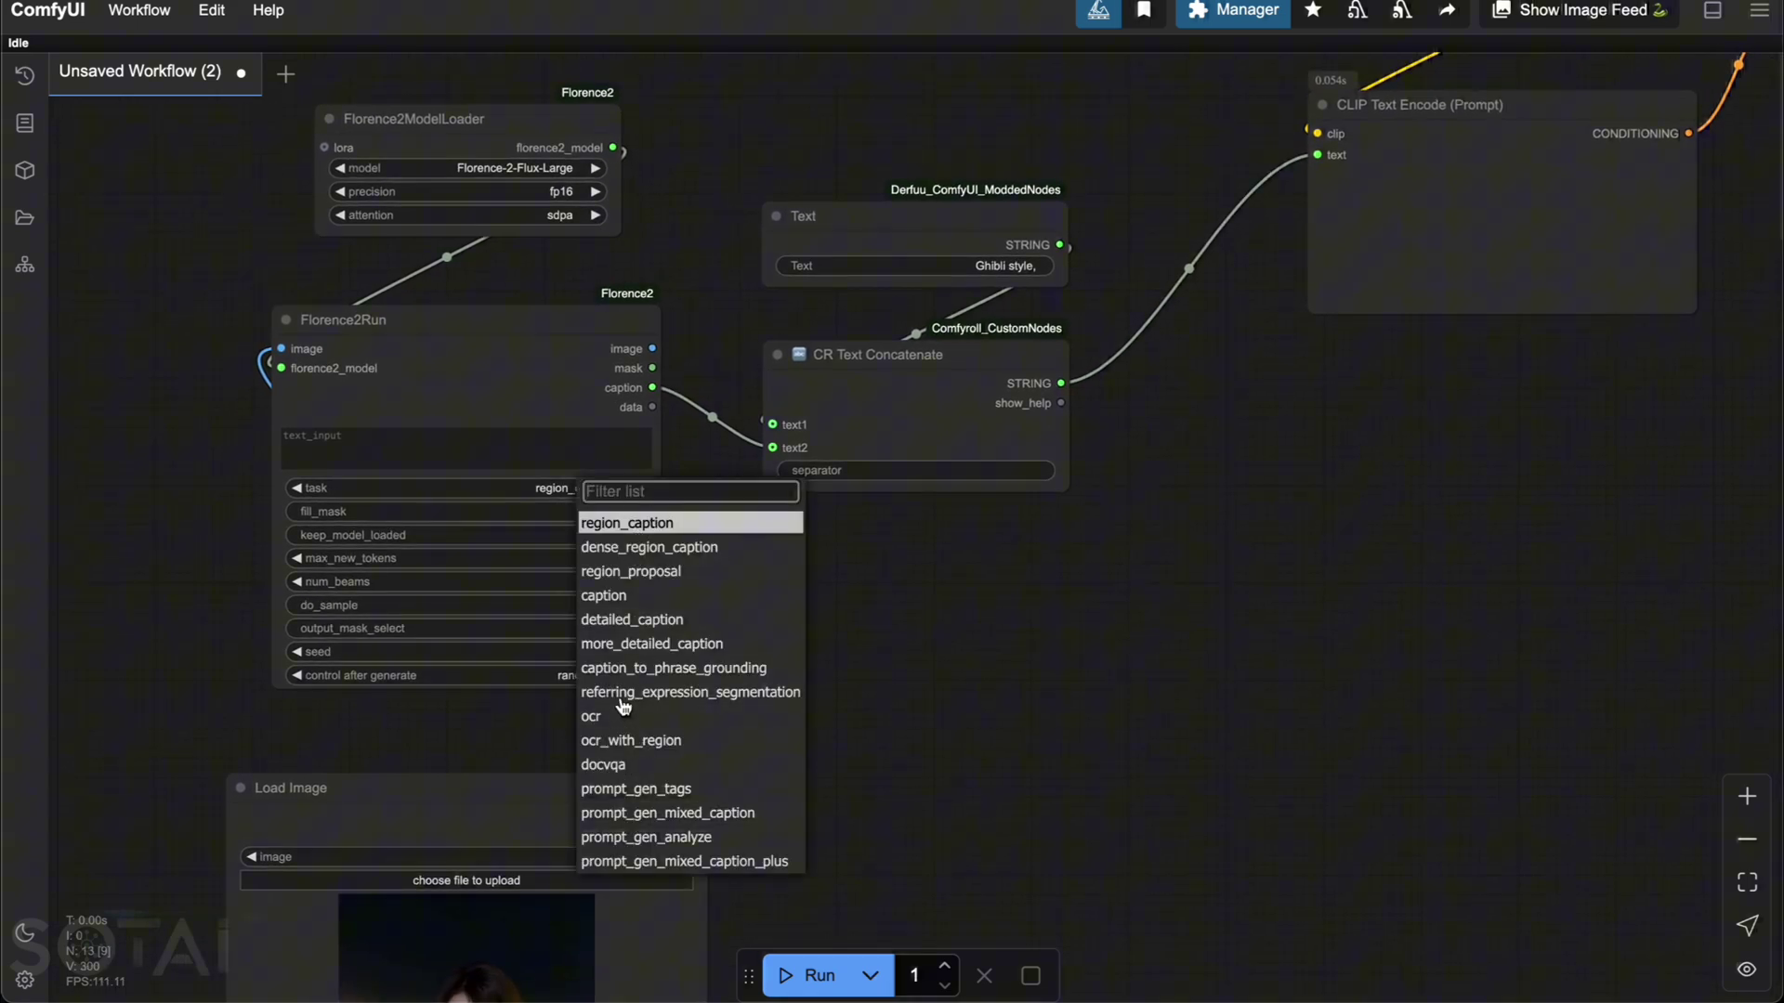
click(641, 620)
scroll(685, 696, down, 2)
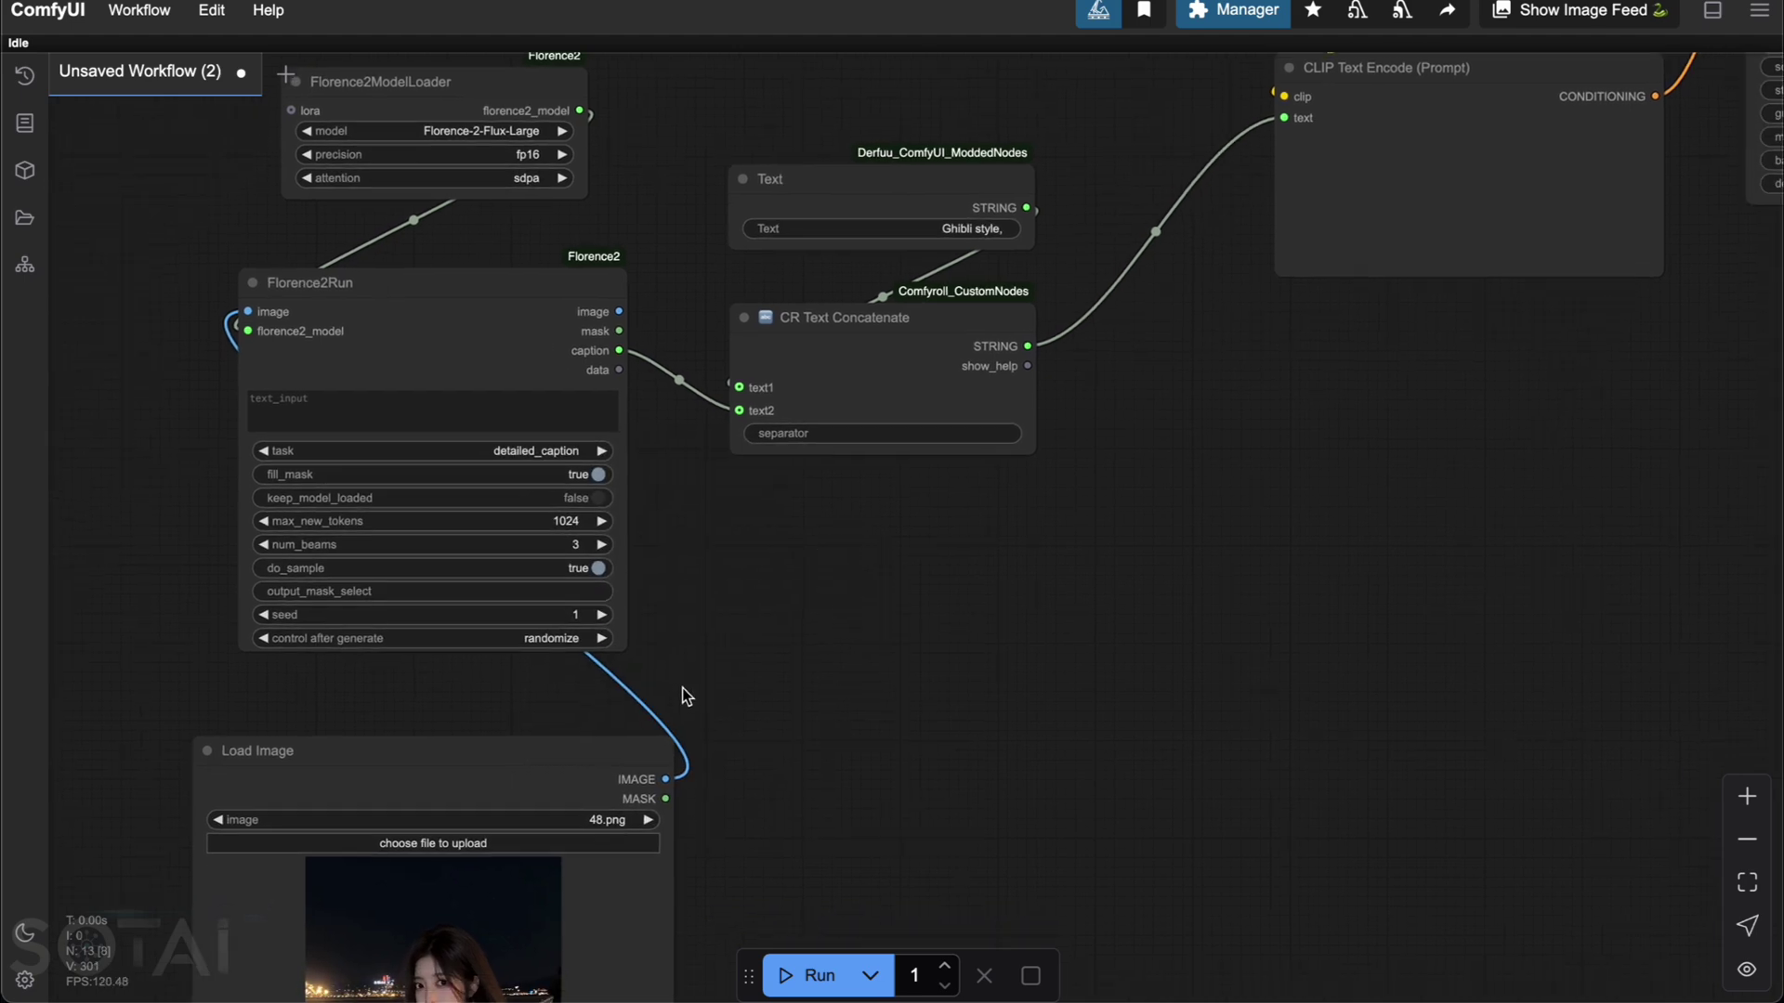
drag(612, 749, 1492, 621)
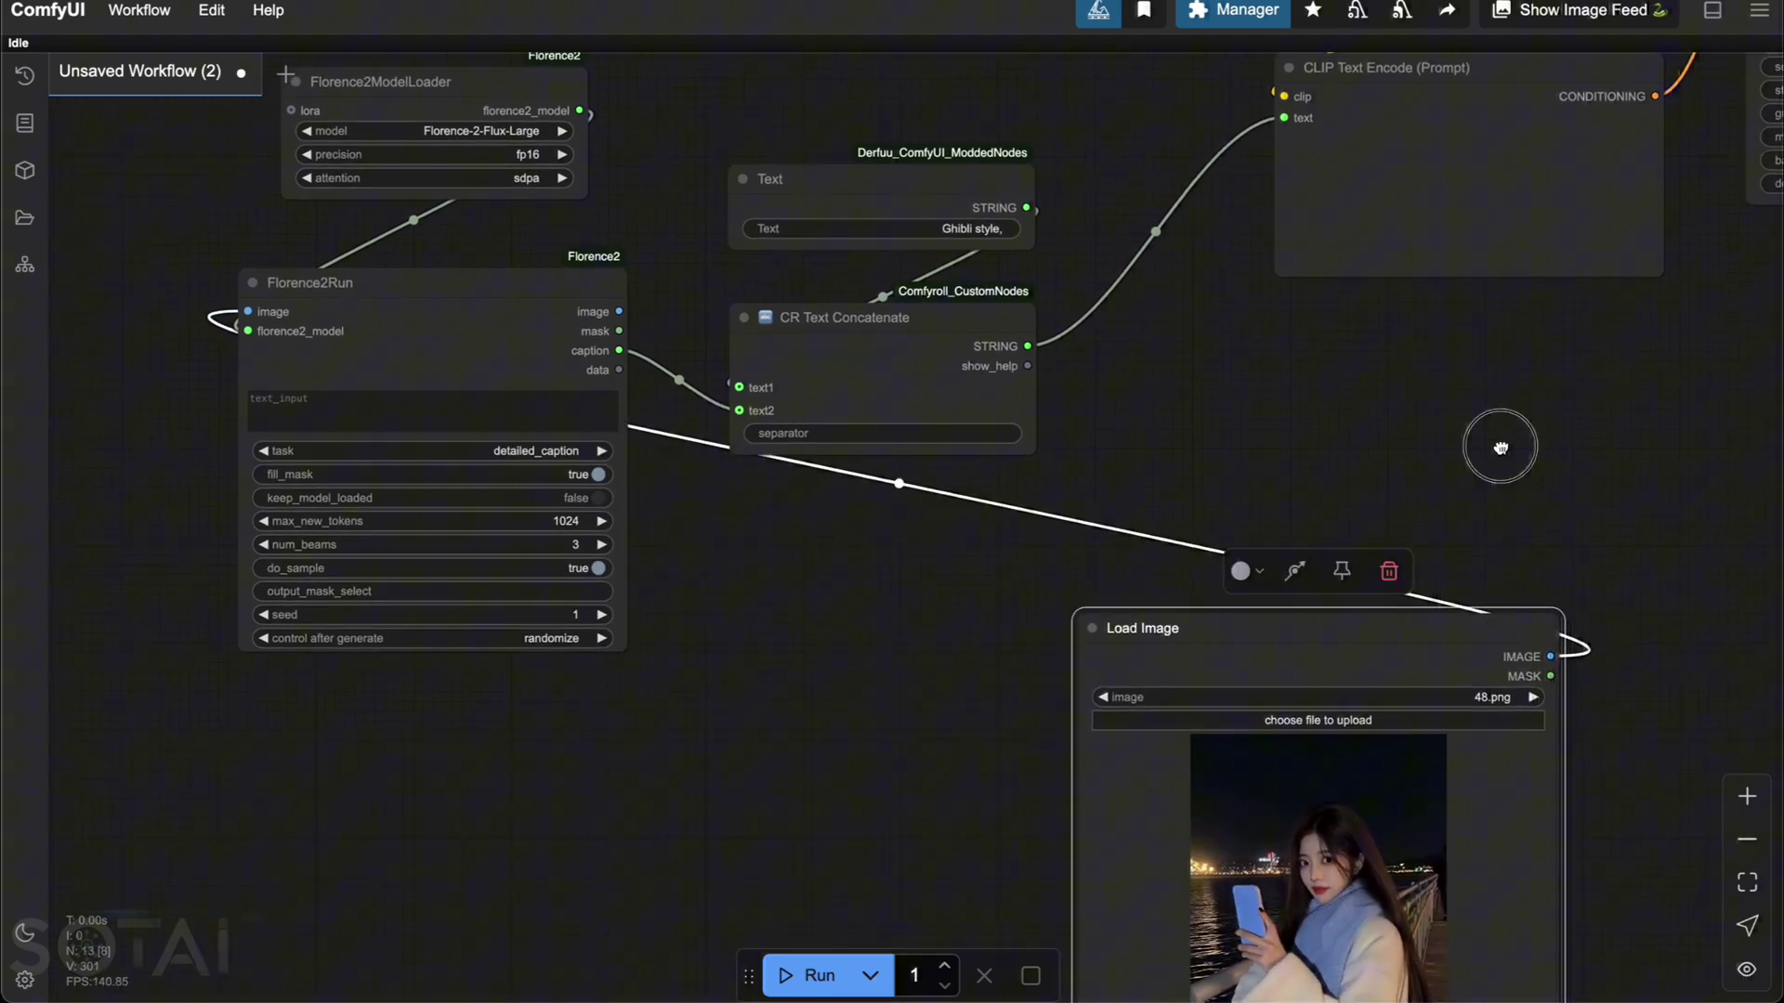
drag(1497, 446, 1322, 532)
drag(1267, 704, 1511, 506)
drag(908, 704, 978, 658)
Step: Add an enlarged Show Text node fed by CR Text Concatenate's STRING output
double_click(701, 604)
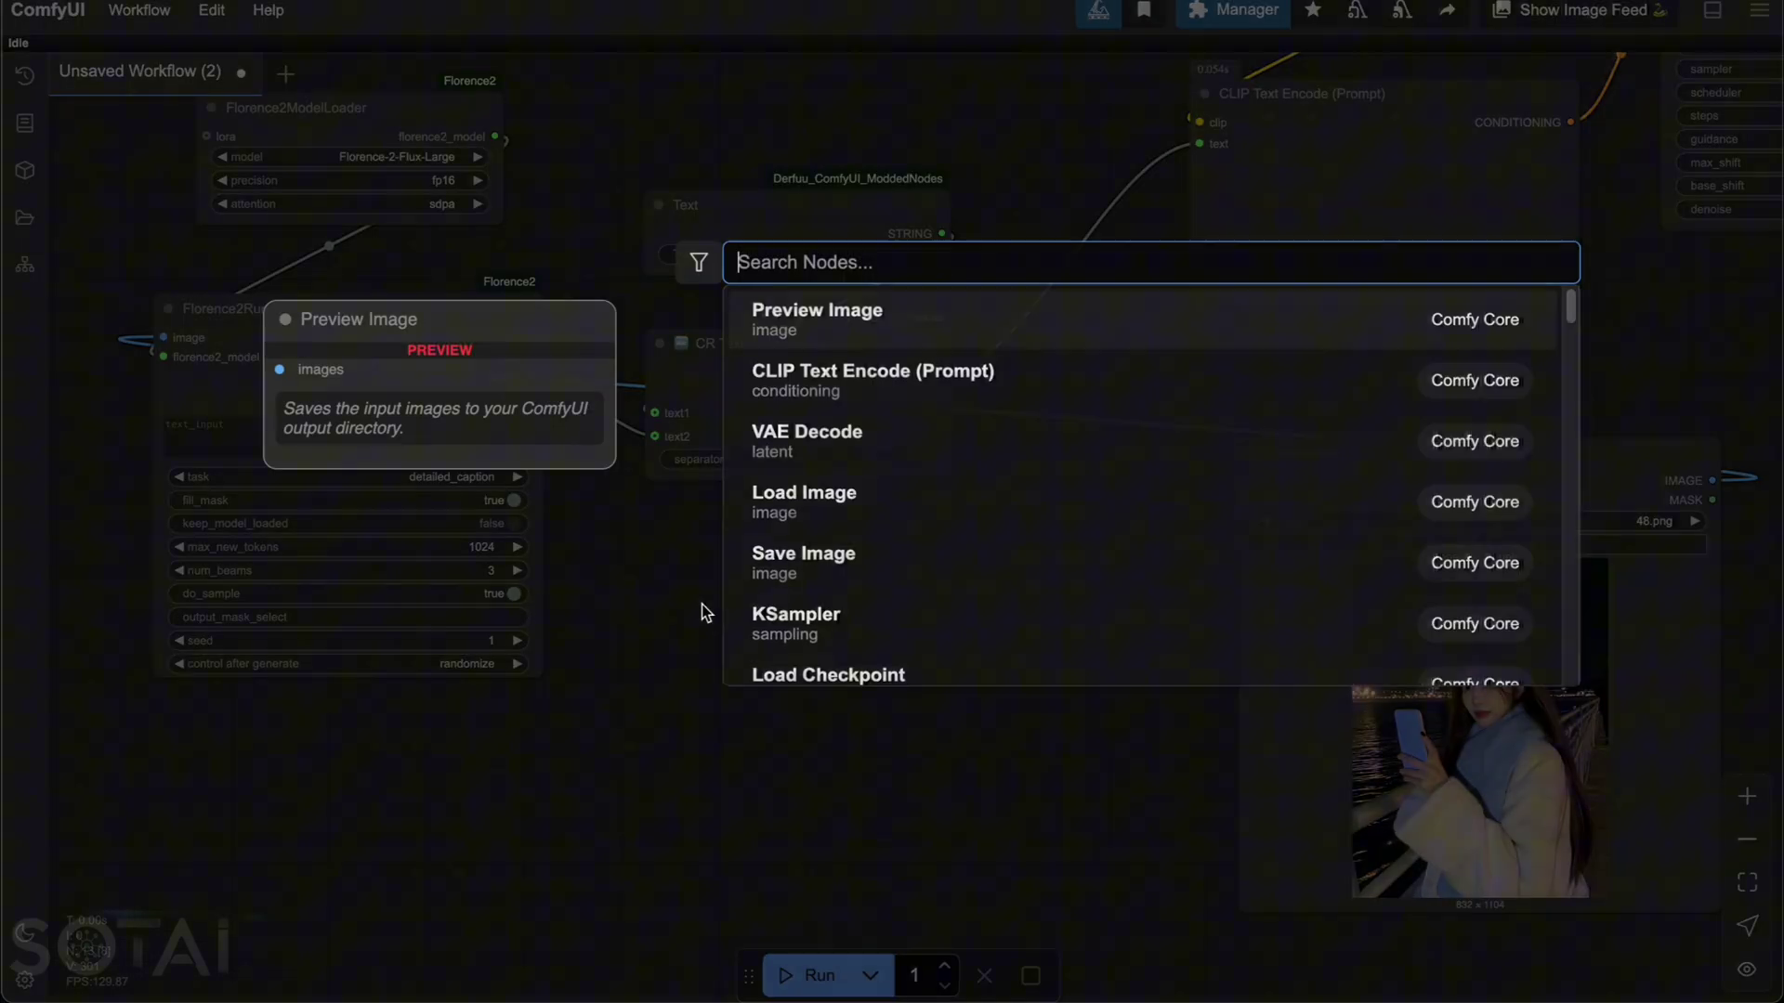
text(show te)
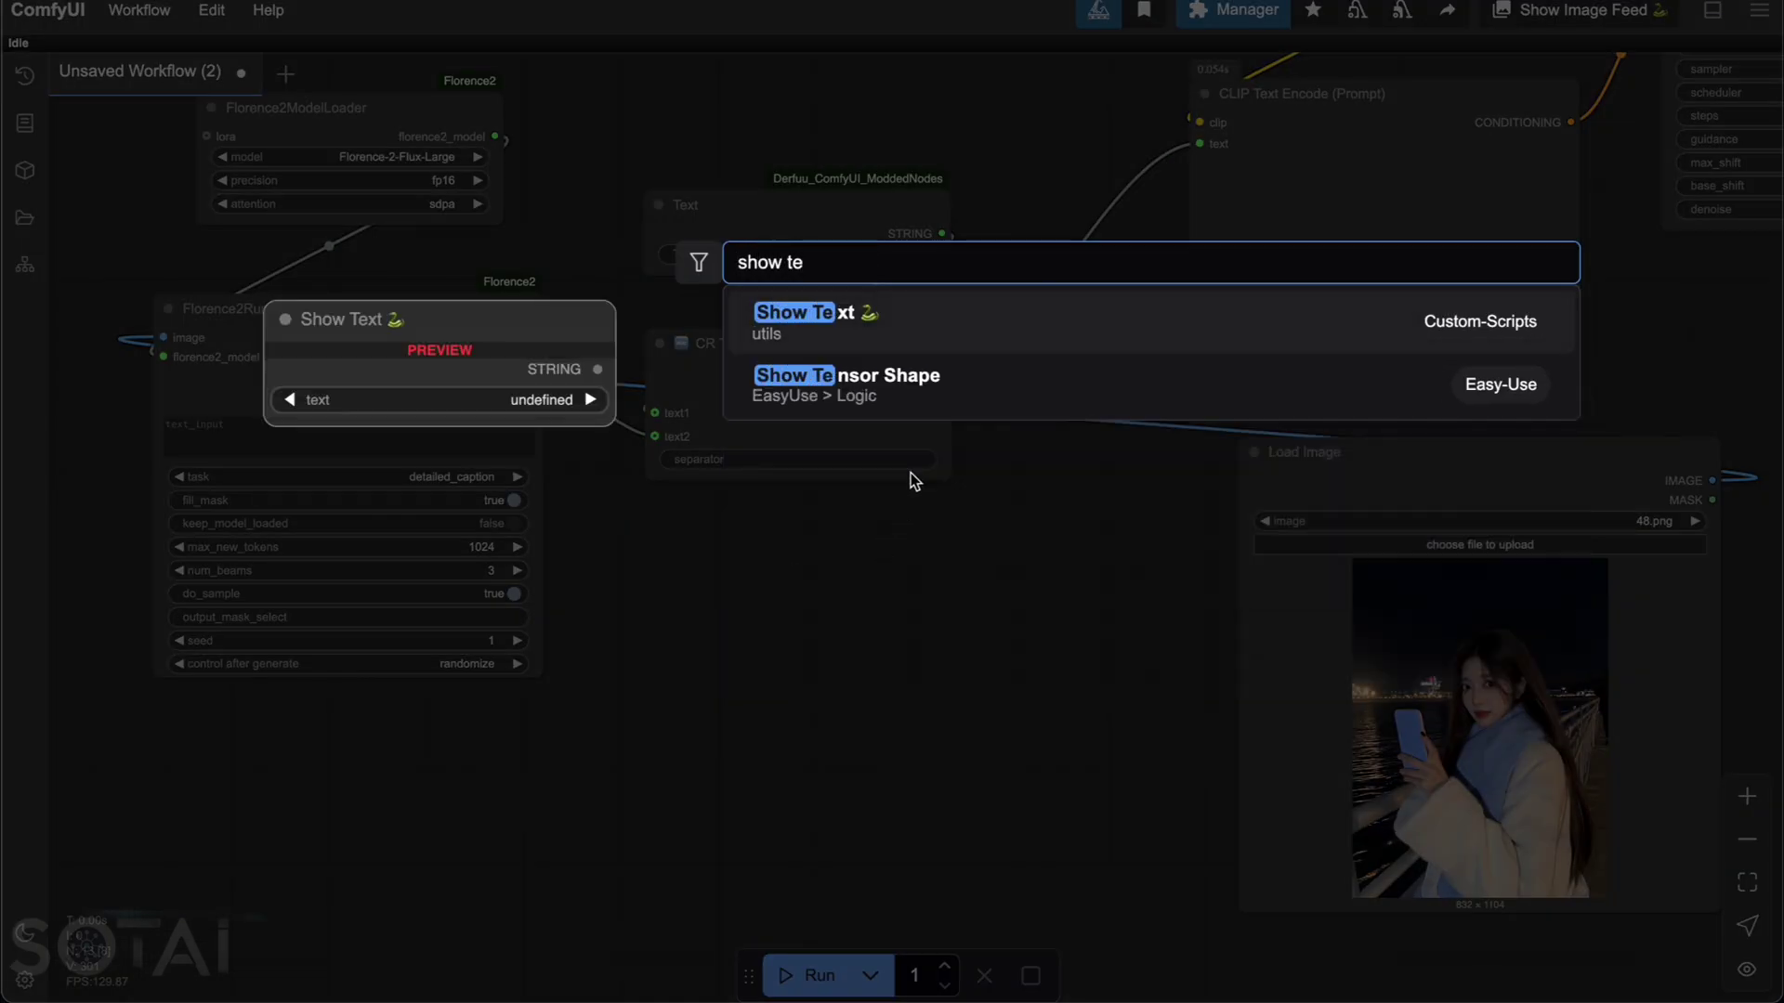
key(Return)
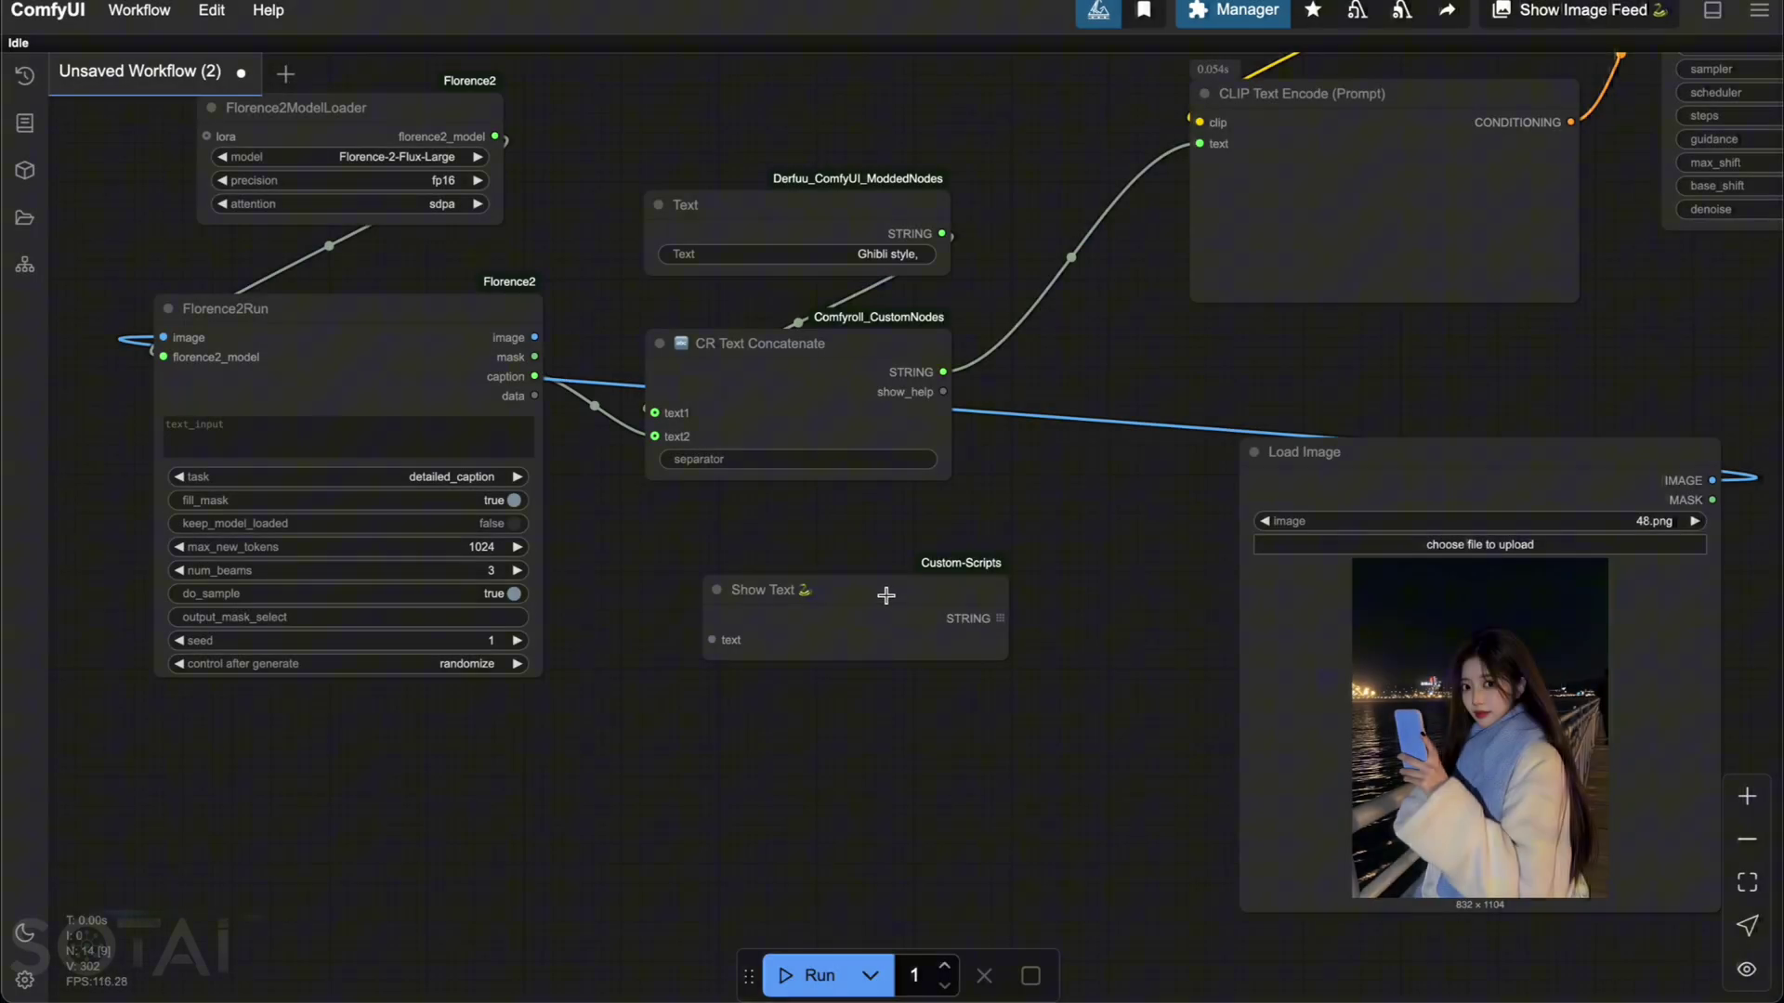
drag(944, 372, 715, 610)
drag(946, 645, 1058, 801)
click(1068, 699)
scroll(1167, 556, right, 10)
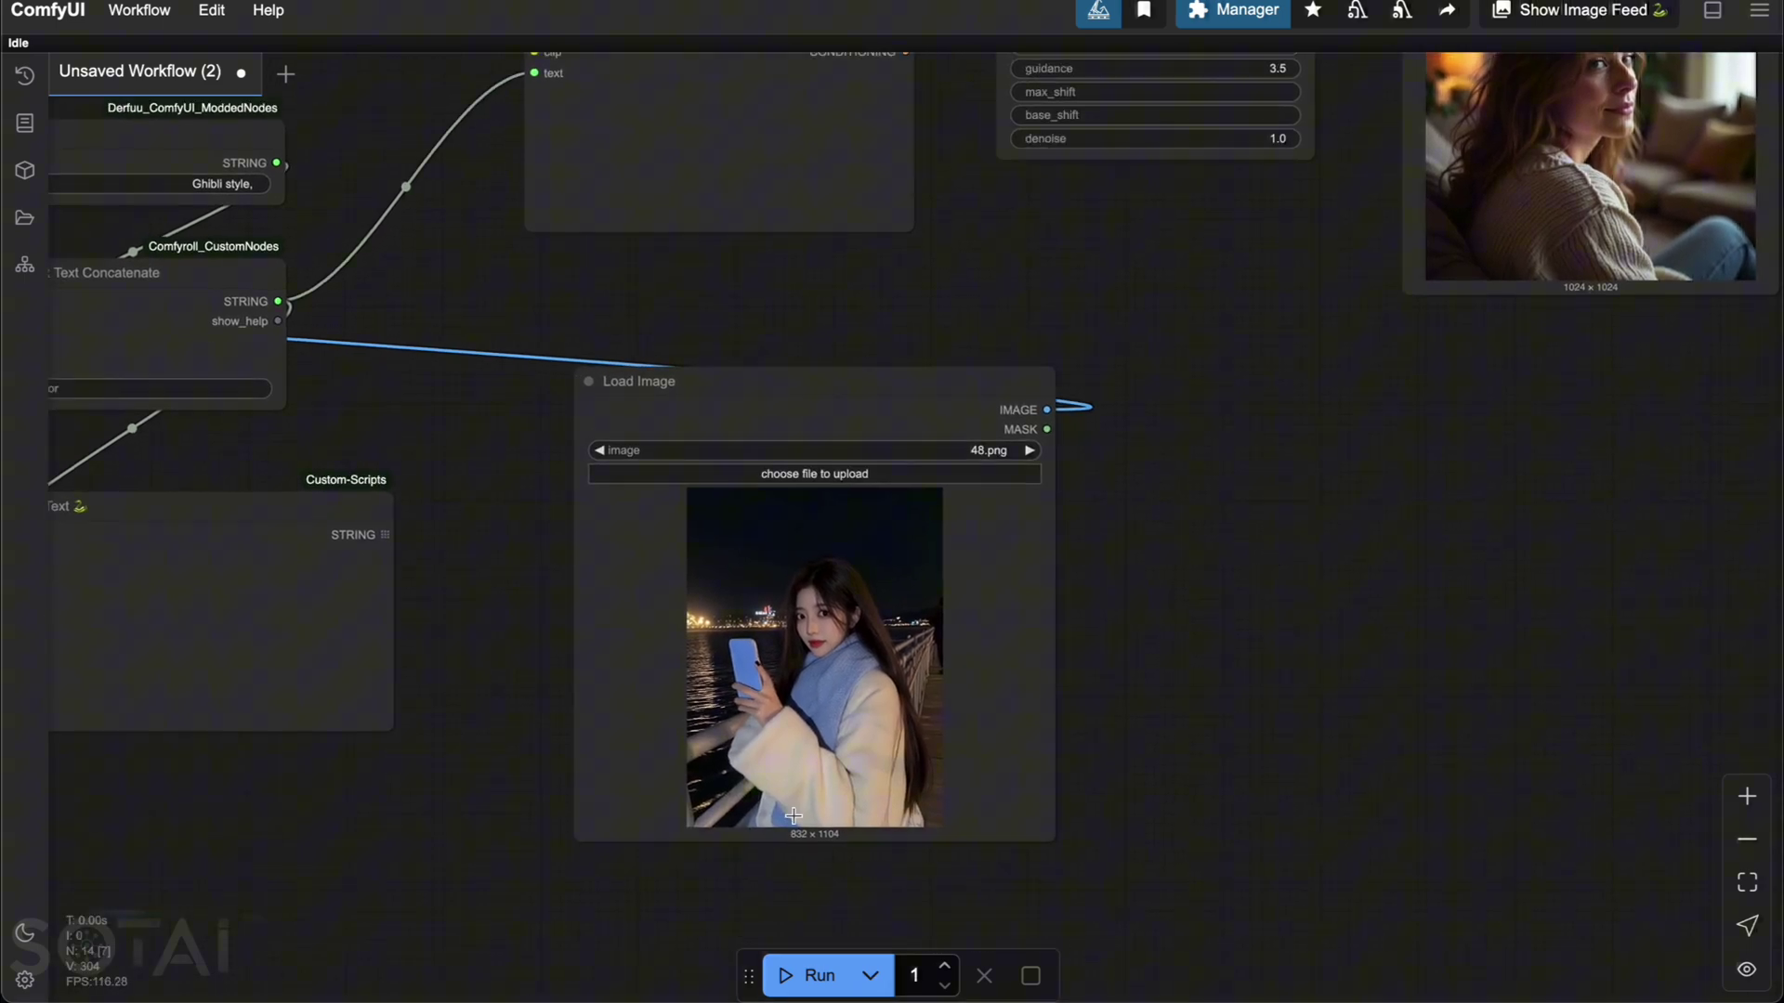
Step: Place the Empty Latent Image node below the sampler parameters and shift Load Image up-left
drag(1297, 493, 1118, 851)
drag(1206, 370, 1206, 499)
scroll(1207, 503, down, 1)
drag(1173, 560, 1185, 489)
drag(1106, 107, 1095, 606)
scroll(1313, 542, down, 5)
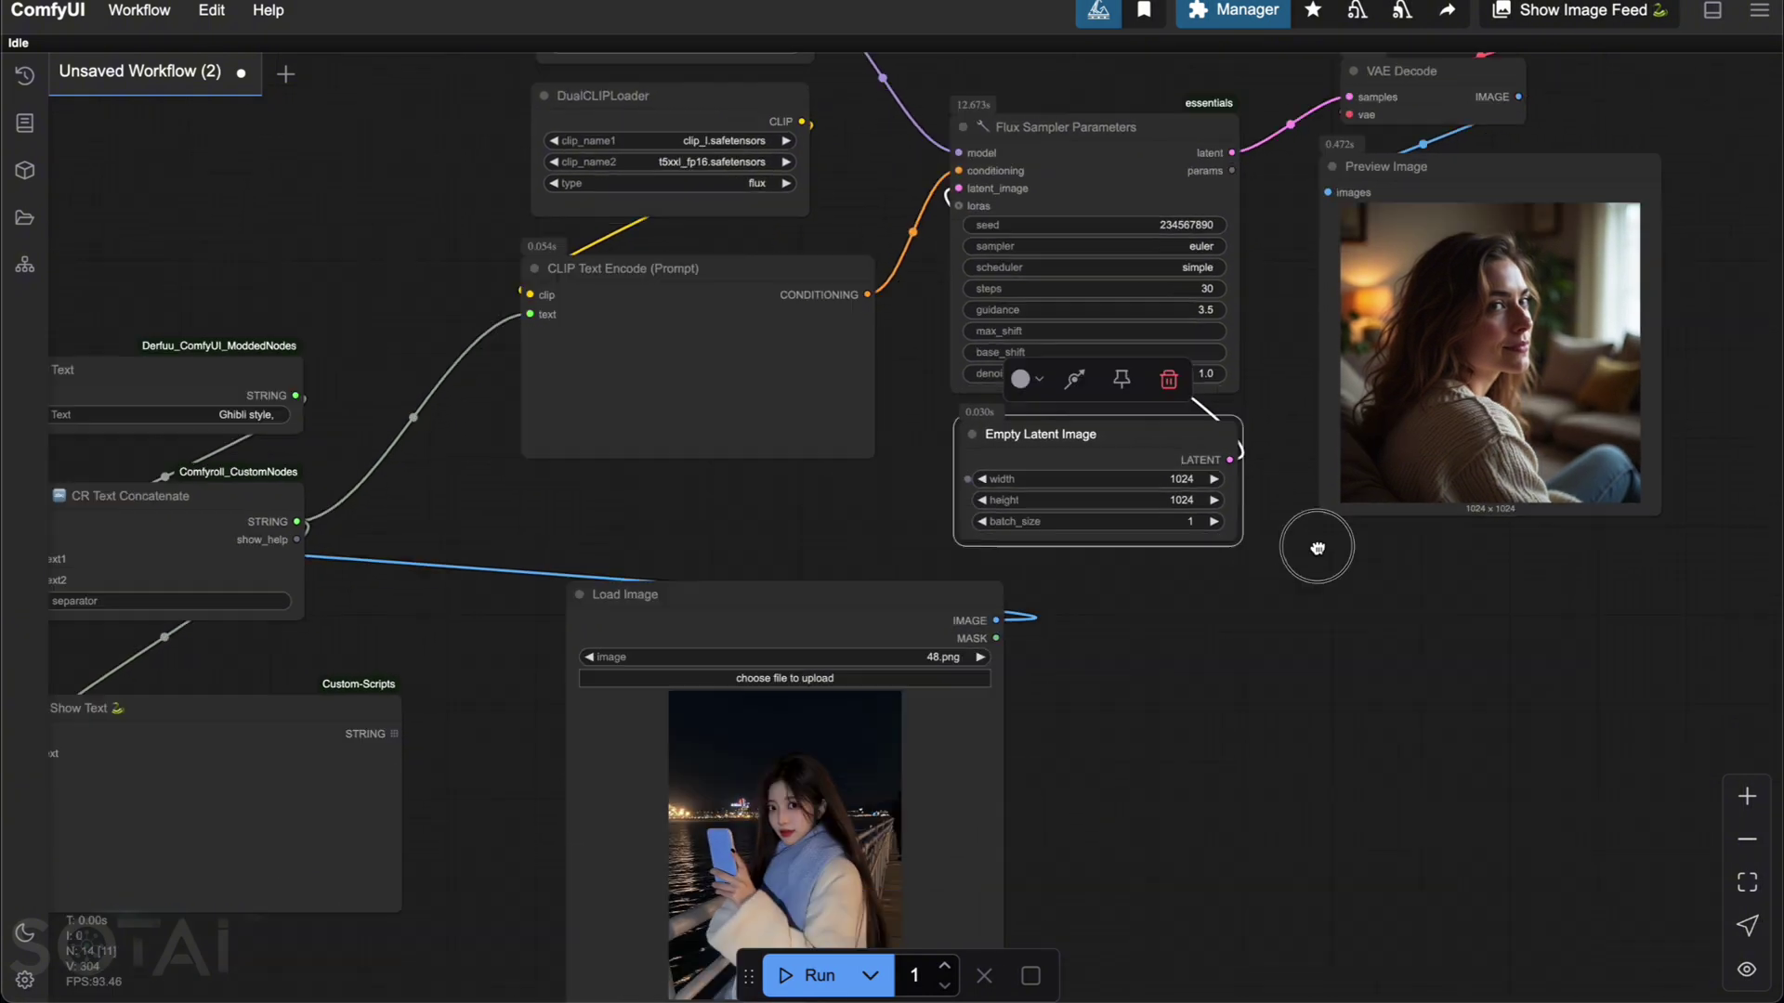
drag(865, 482, 794, 451)
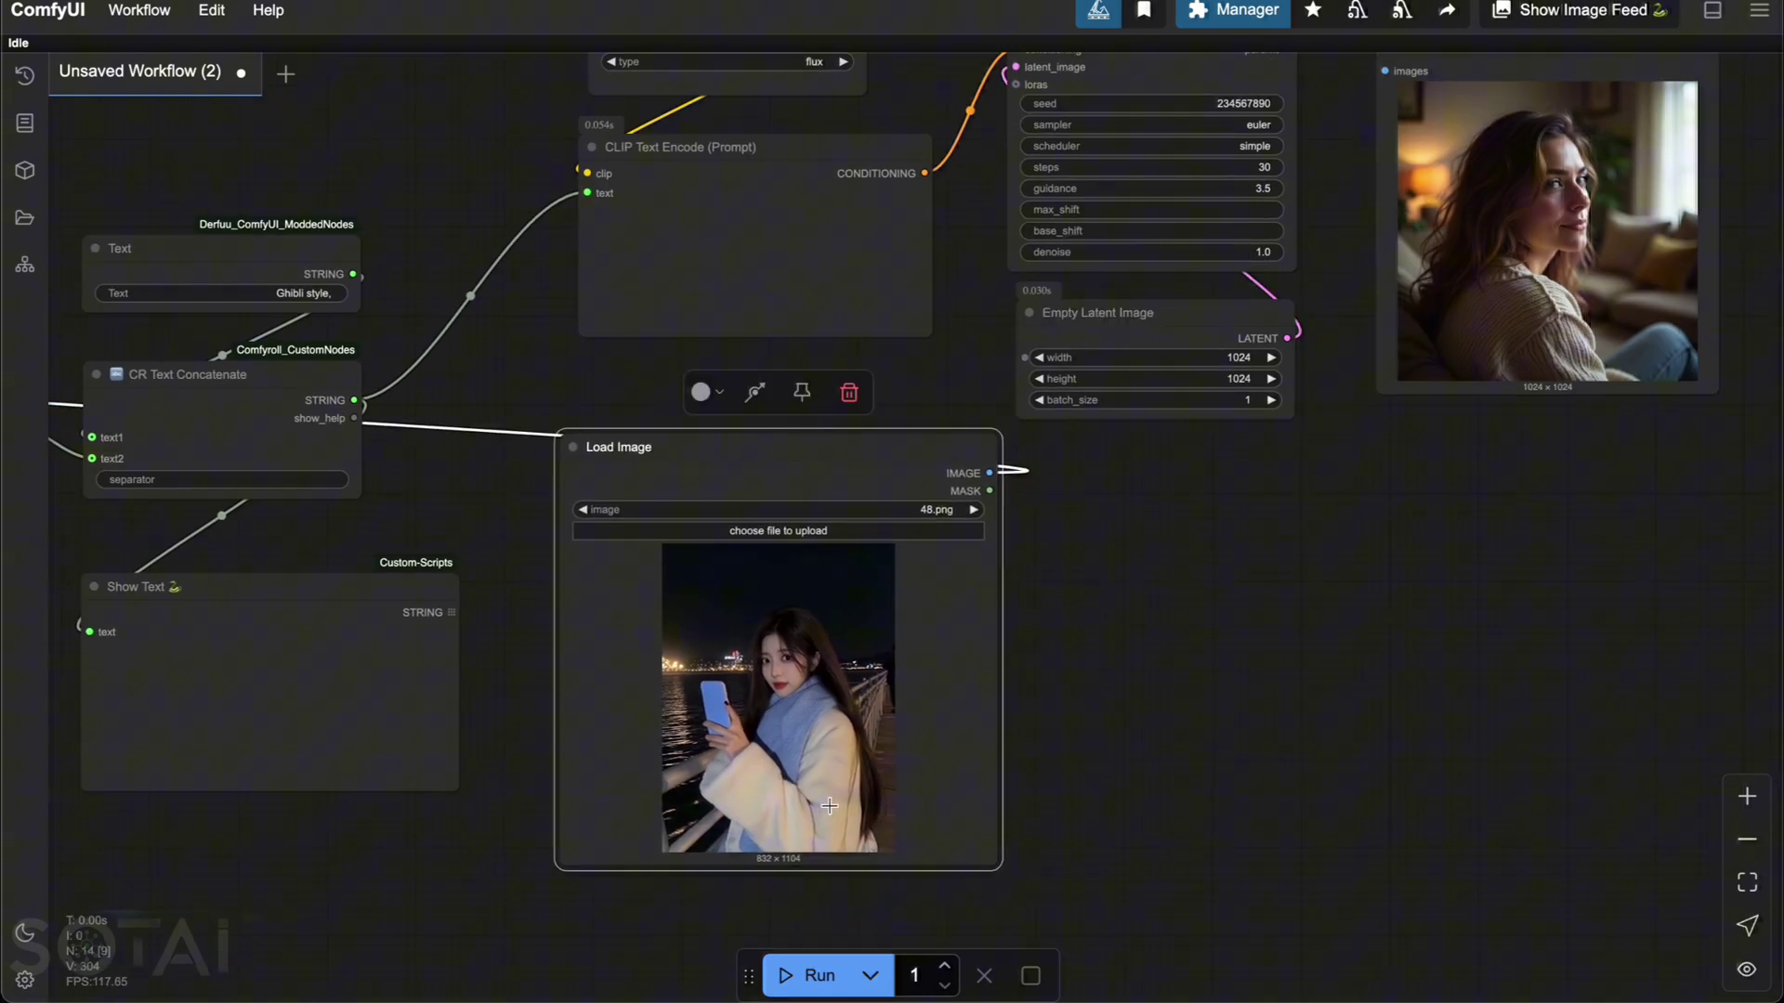
click(1193, 348)
click(1221, 537)
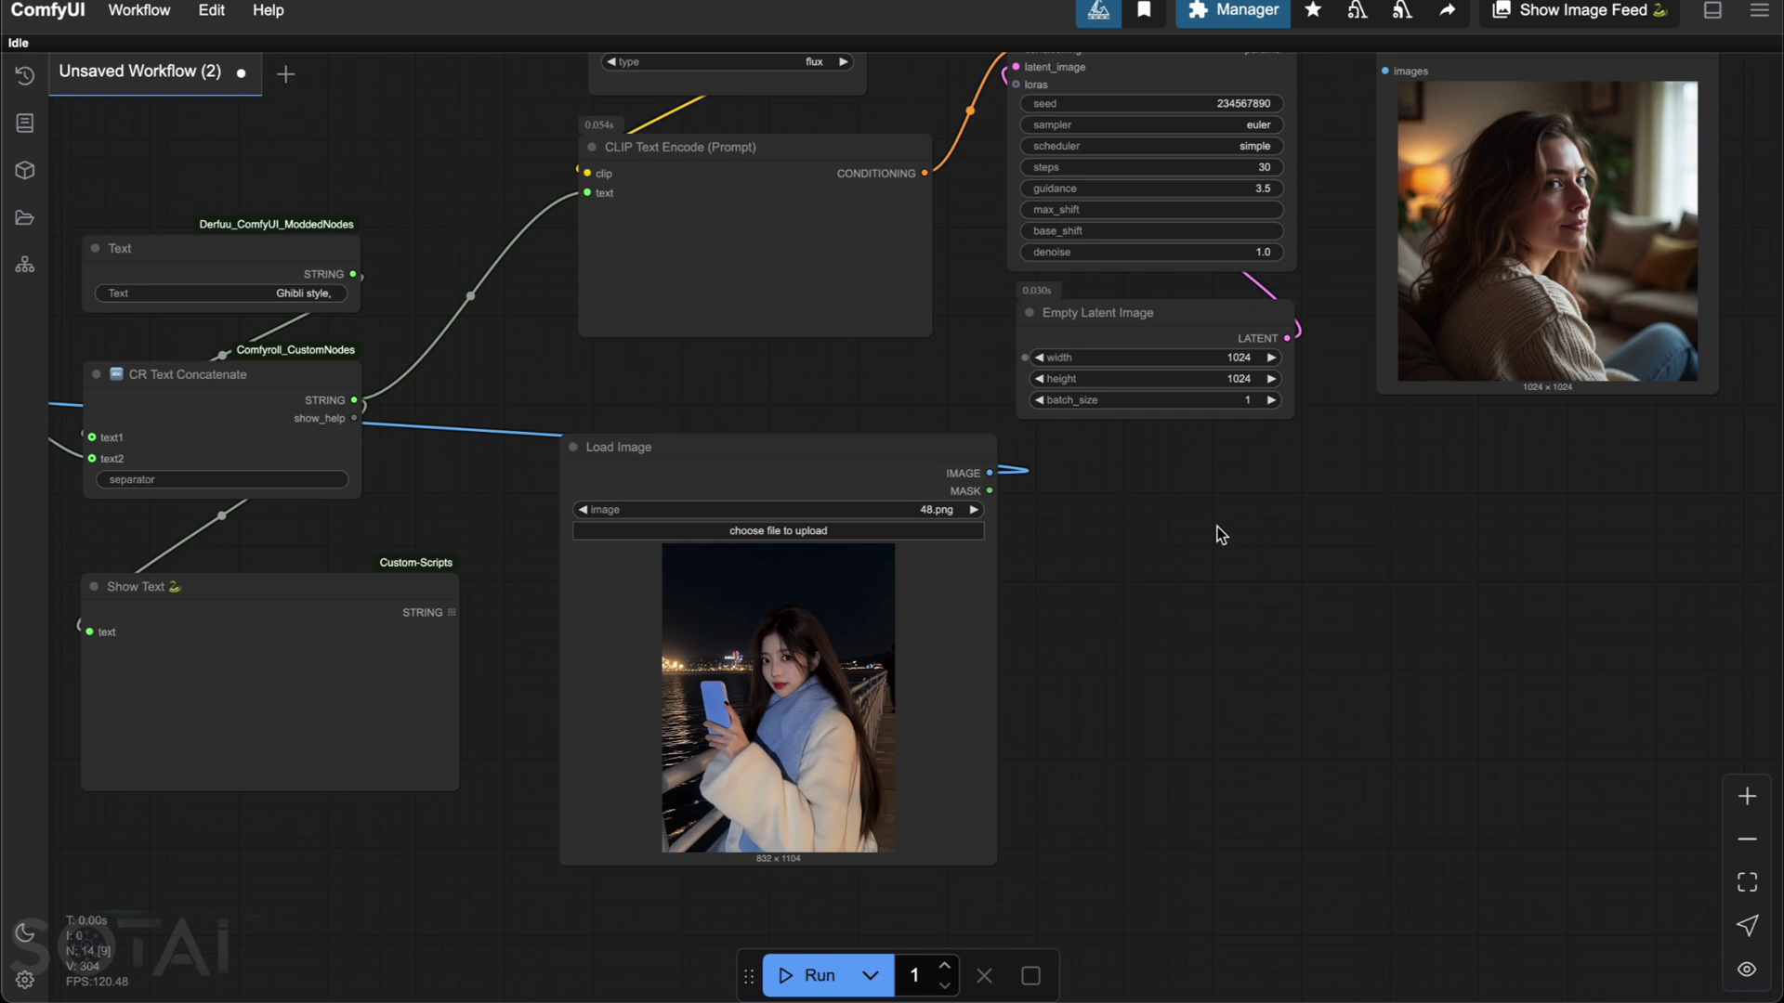
Step: Convert the Empty Latent Image's width and then height widgets into input slots
right_click(1213, 330)
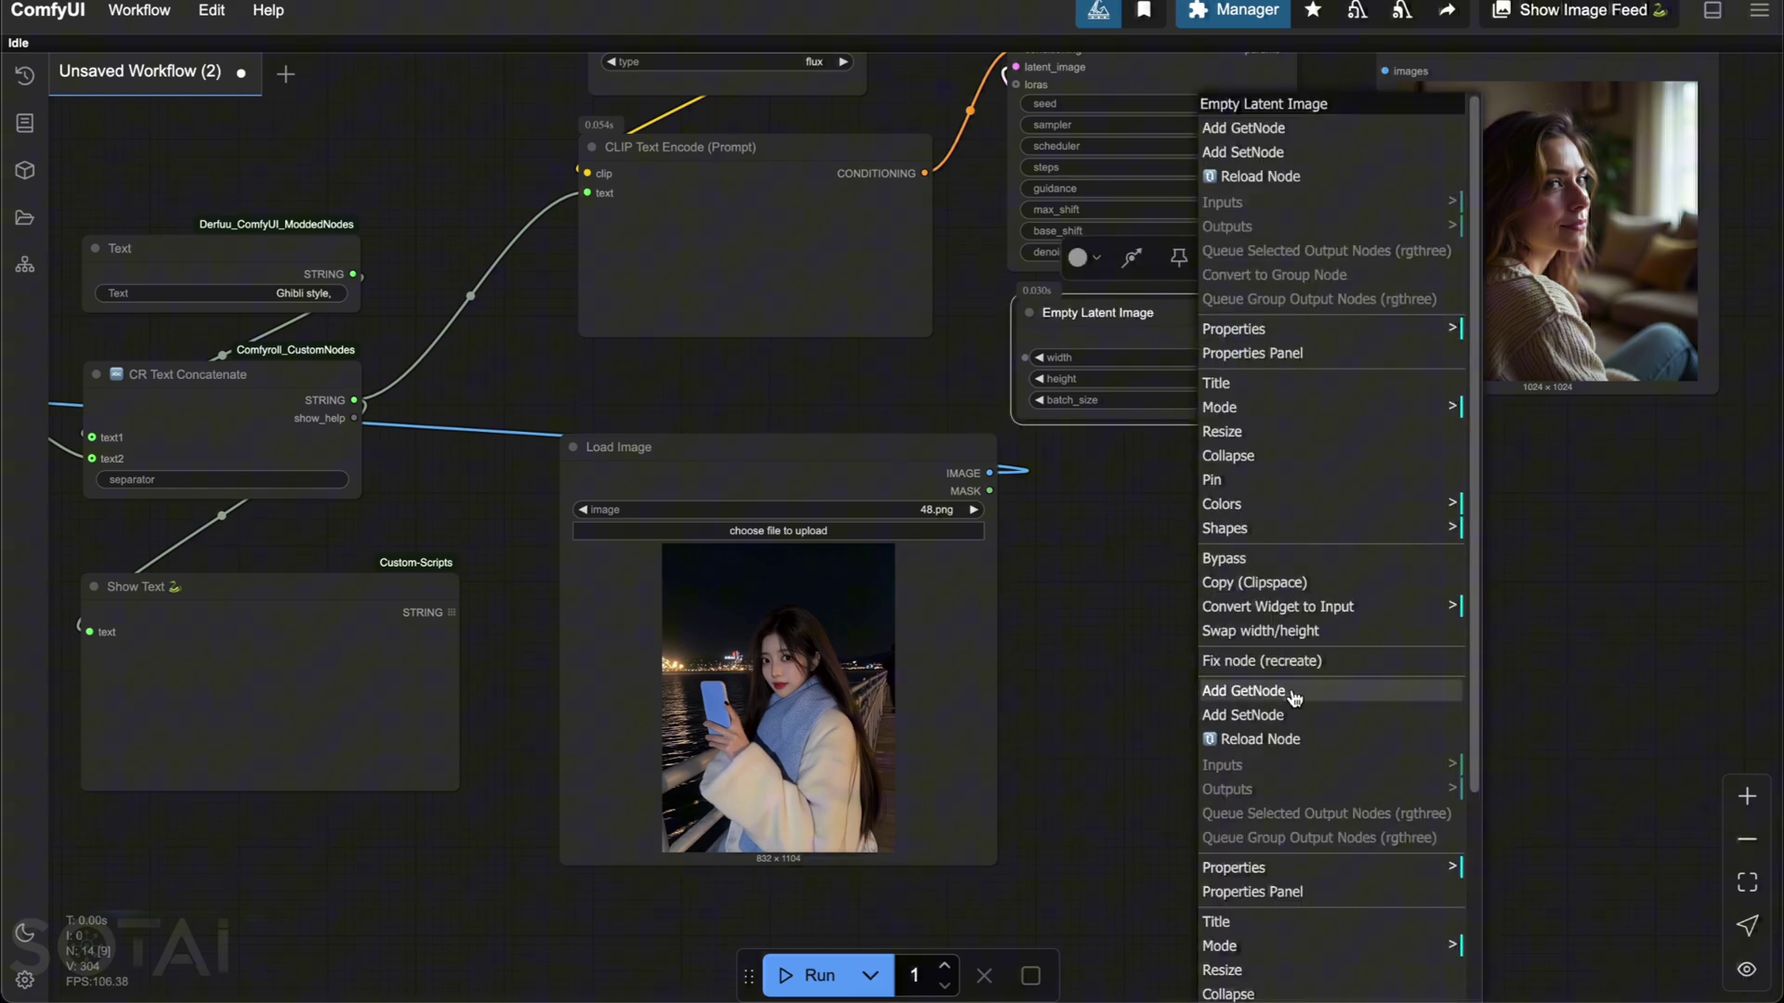
click(1353, 609)
click(1501, 605)
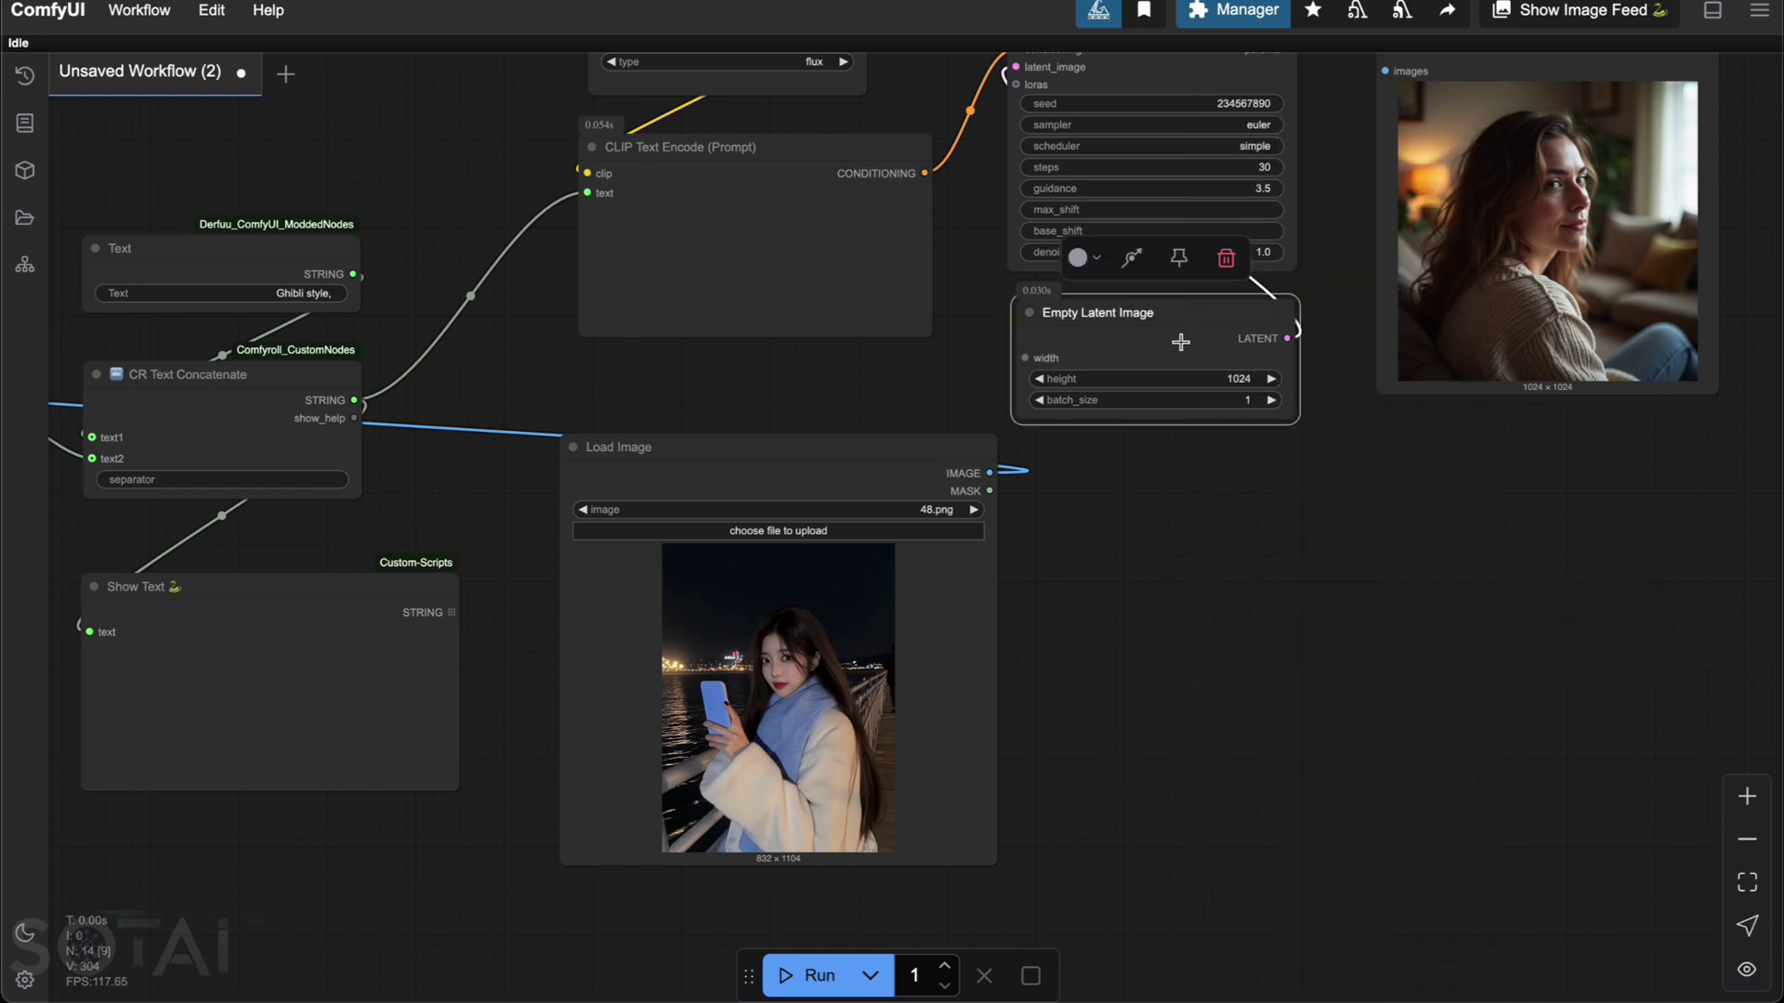
right_click(1180, 341)
click(1291, 608)
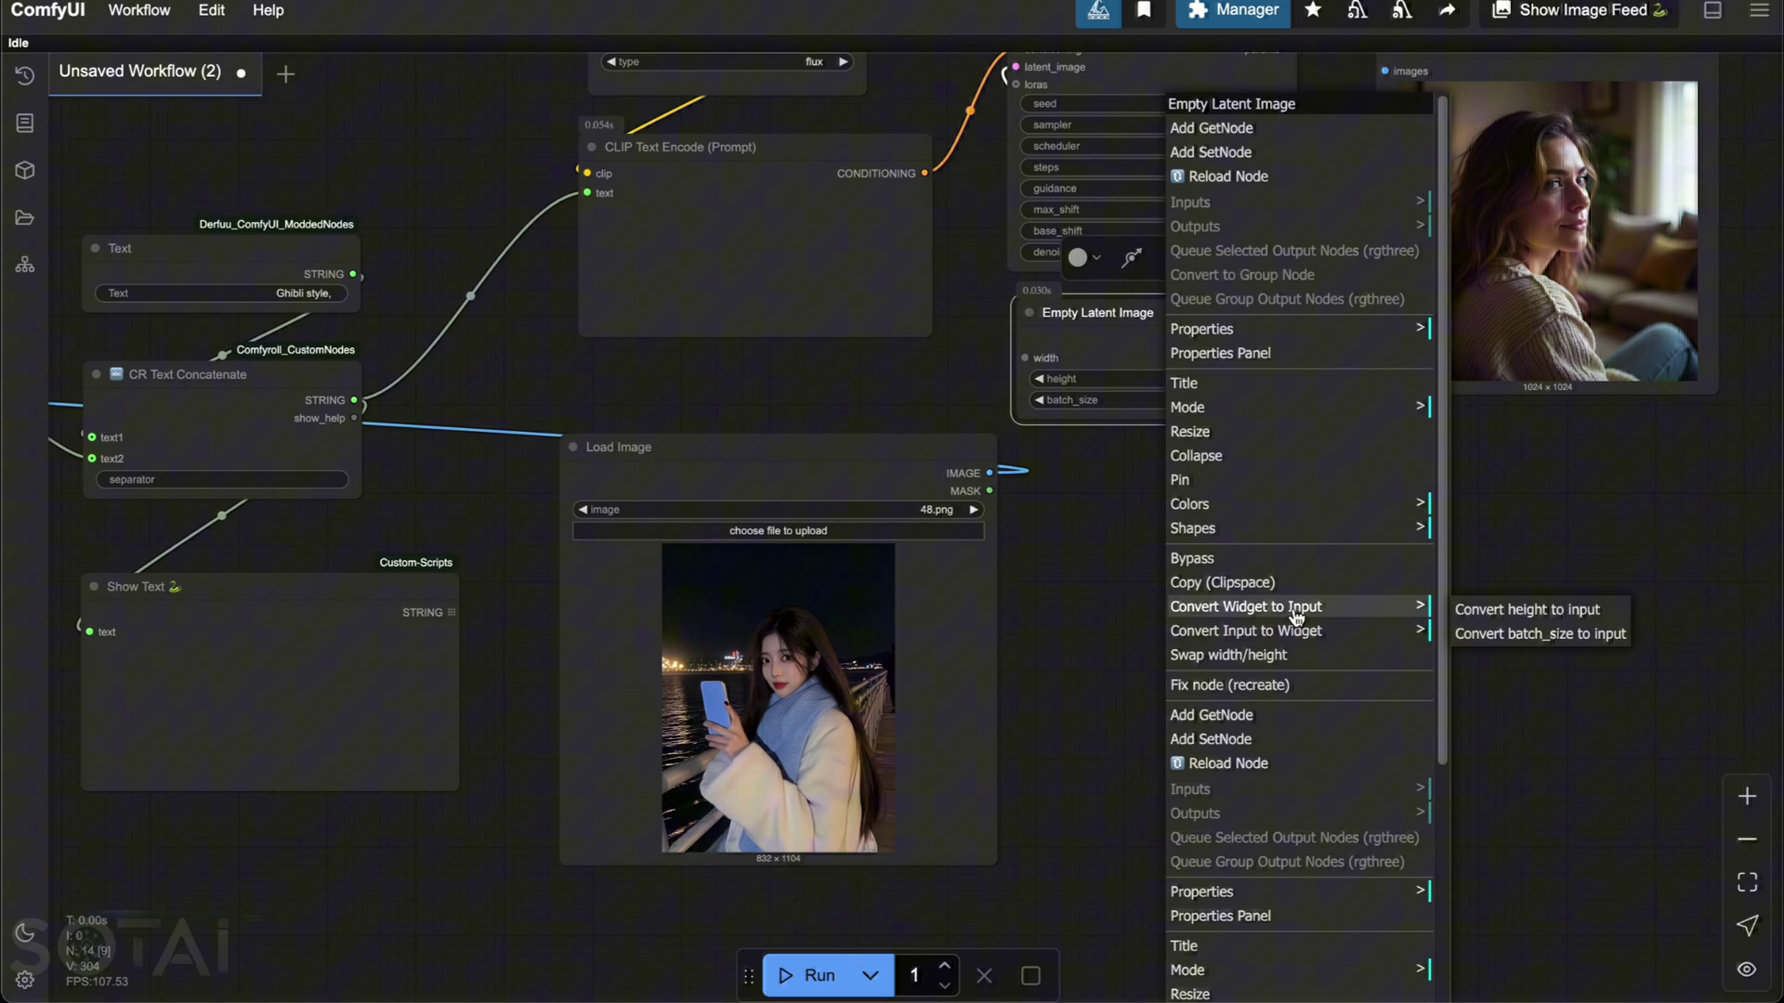
click(1507, 616)
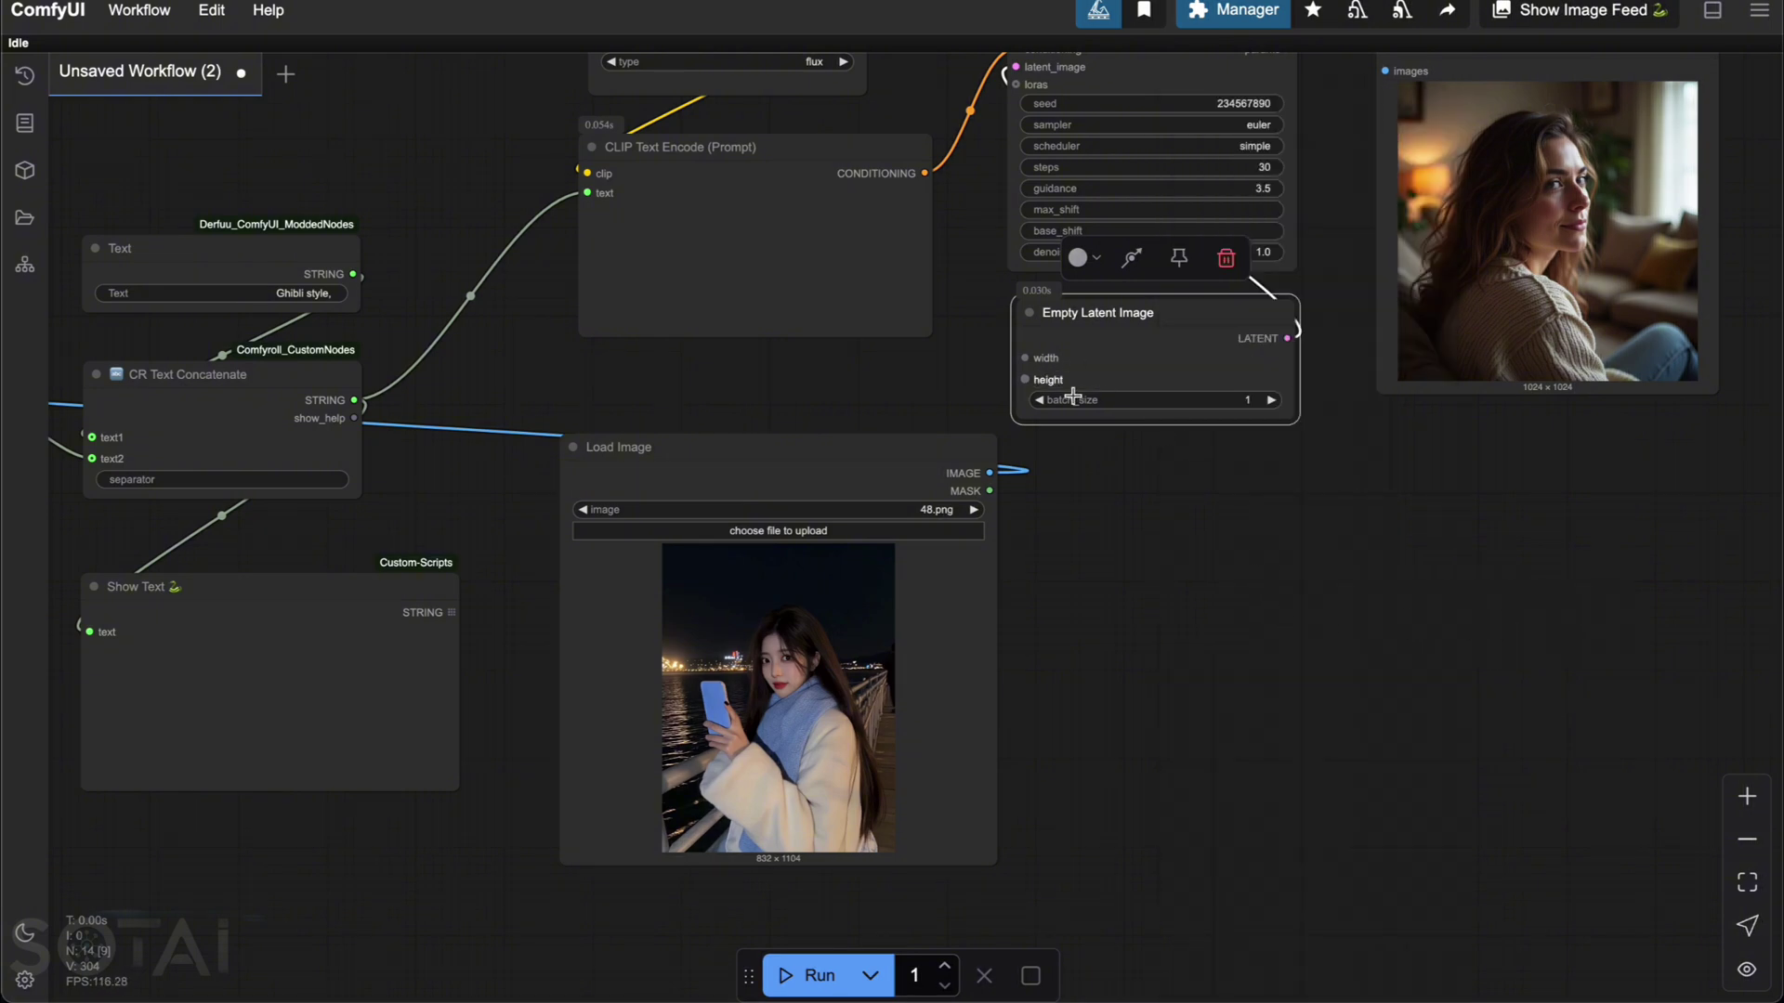
drag(916, 475, 890, 475)
Step: Add a Get Image Size node fed by the Load Image photo
double_click(1083, 641)
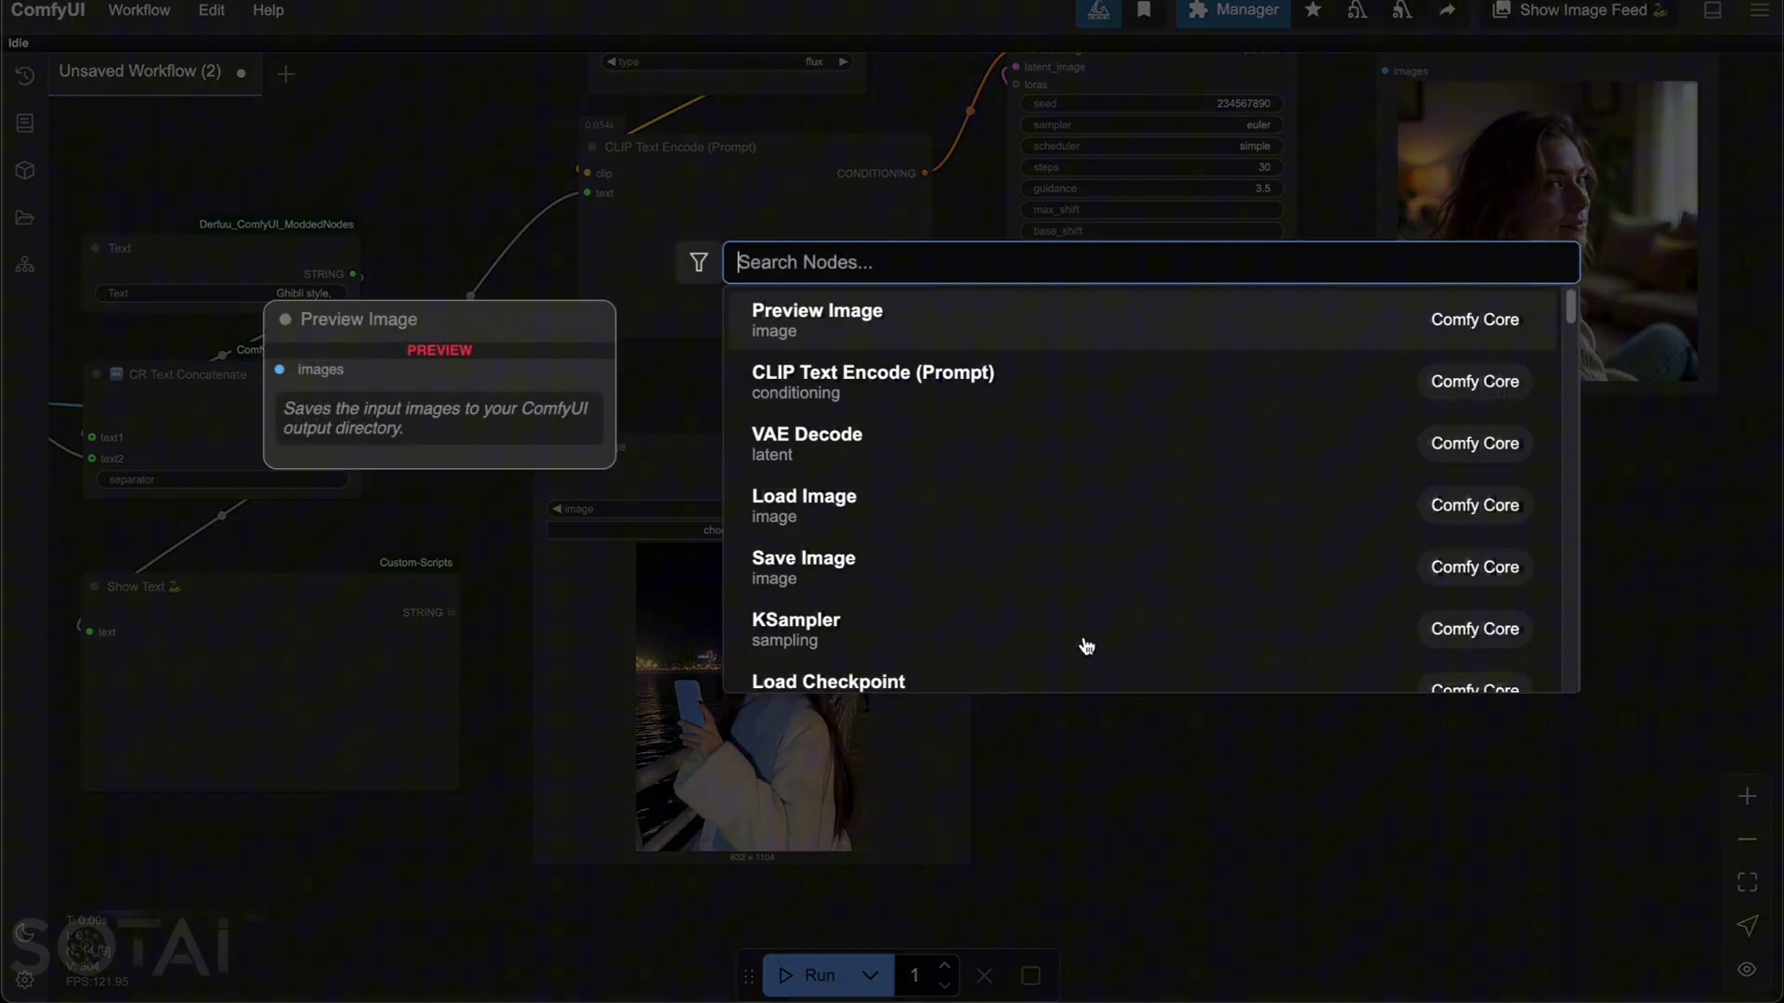
text(get)
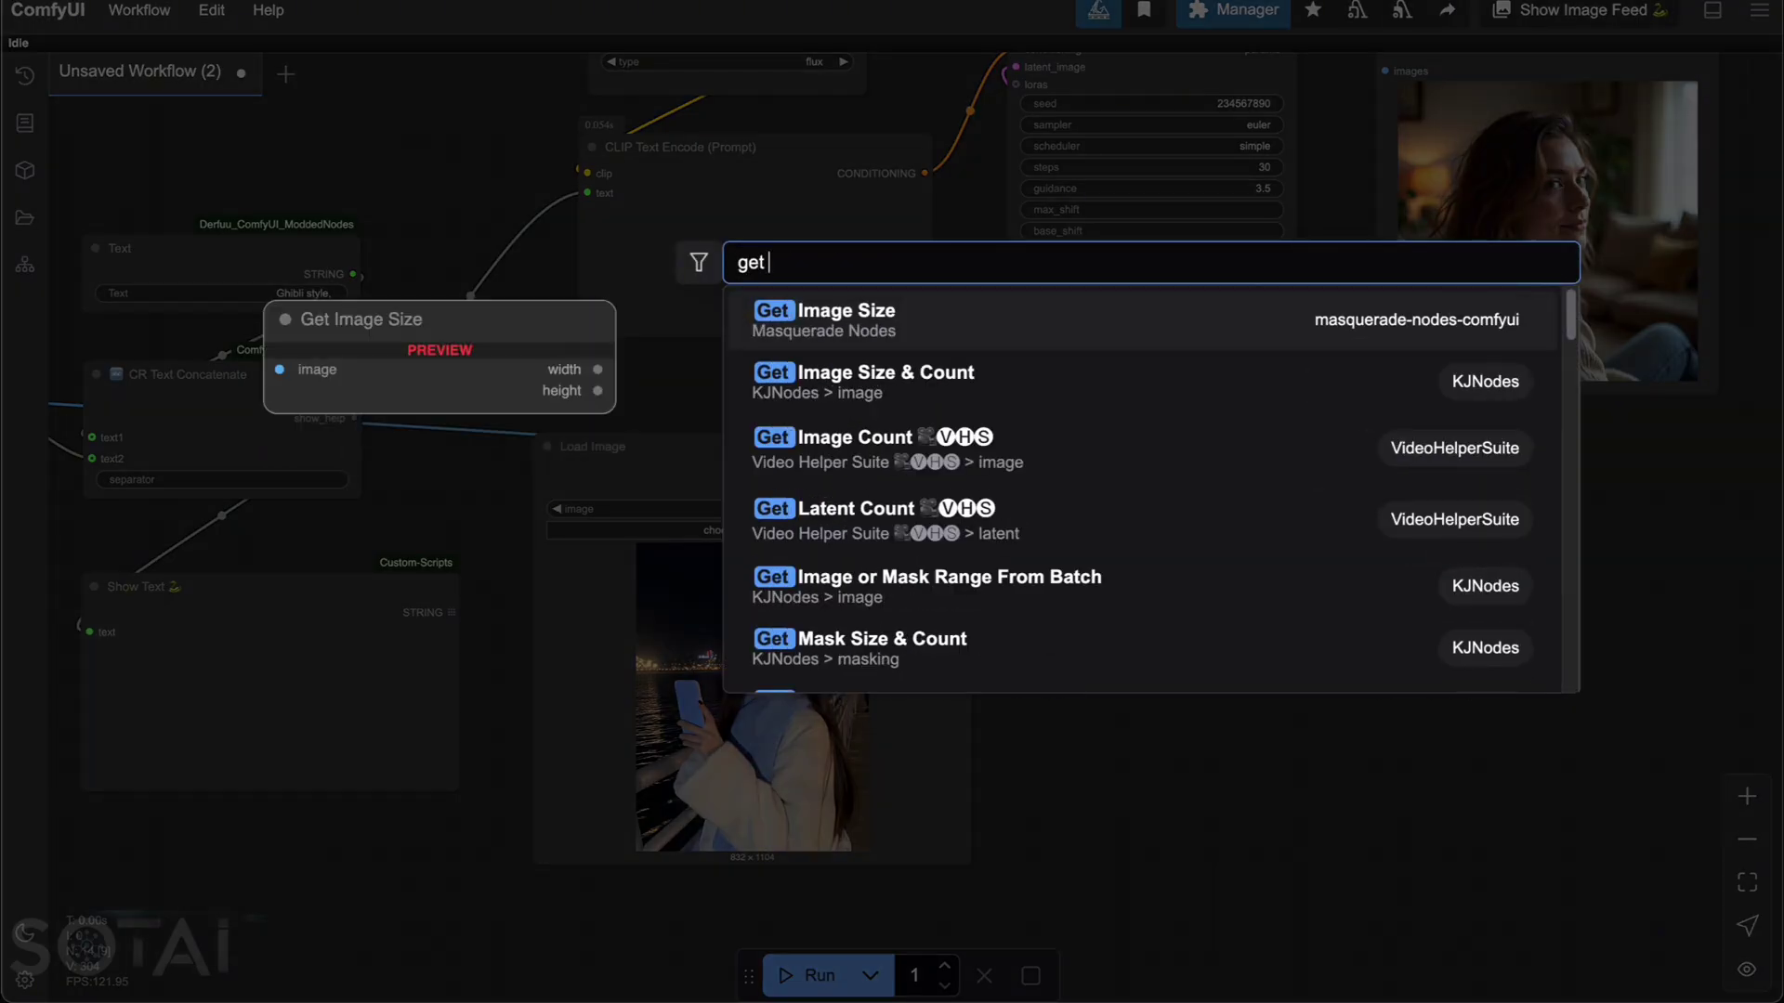
click(896, 312)
drag(1145, 632, 1112, 606)
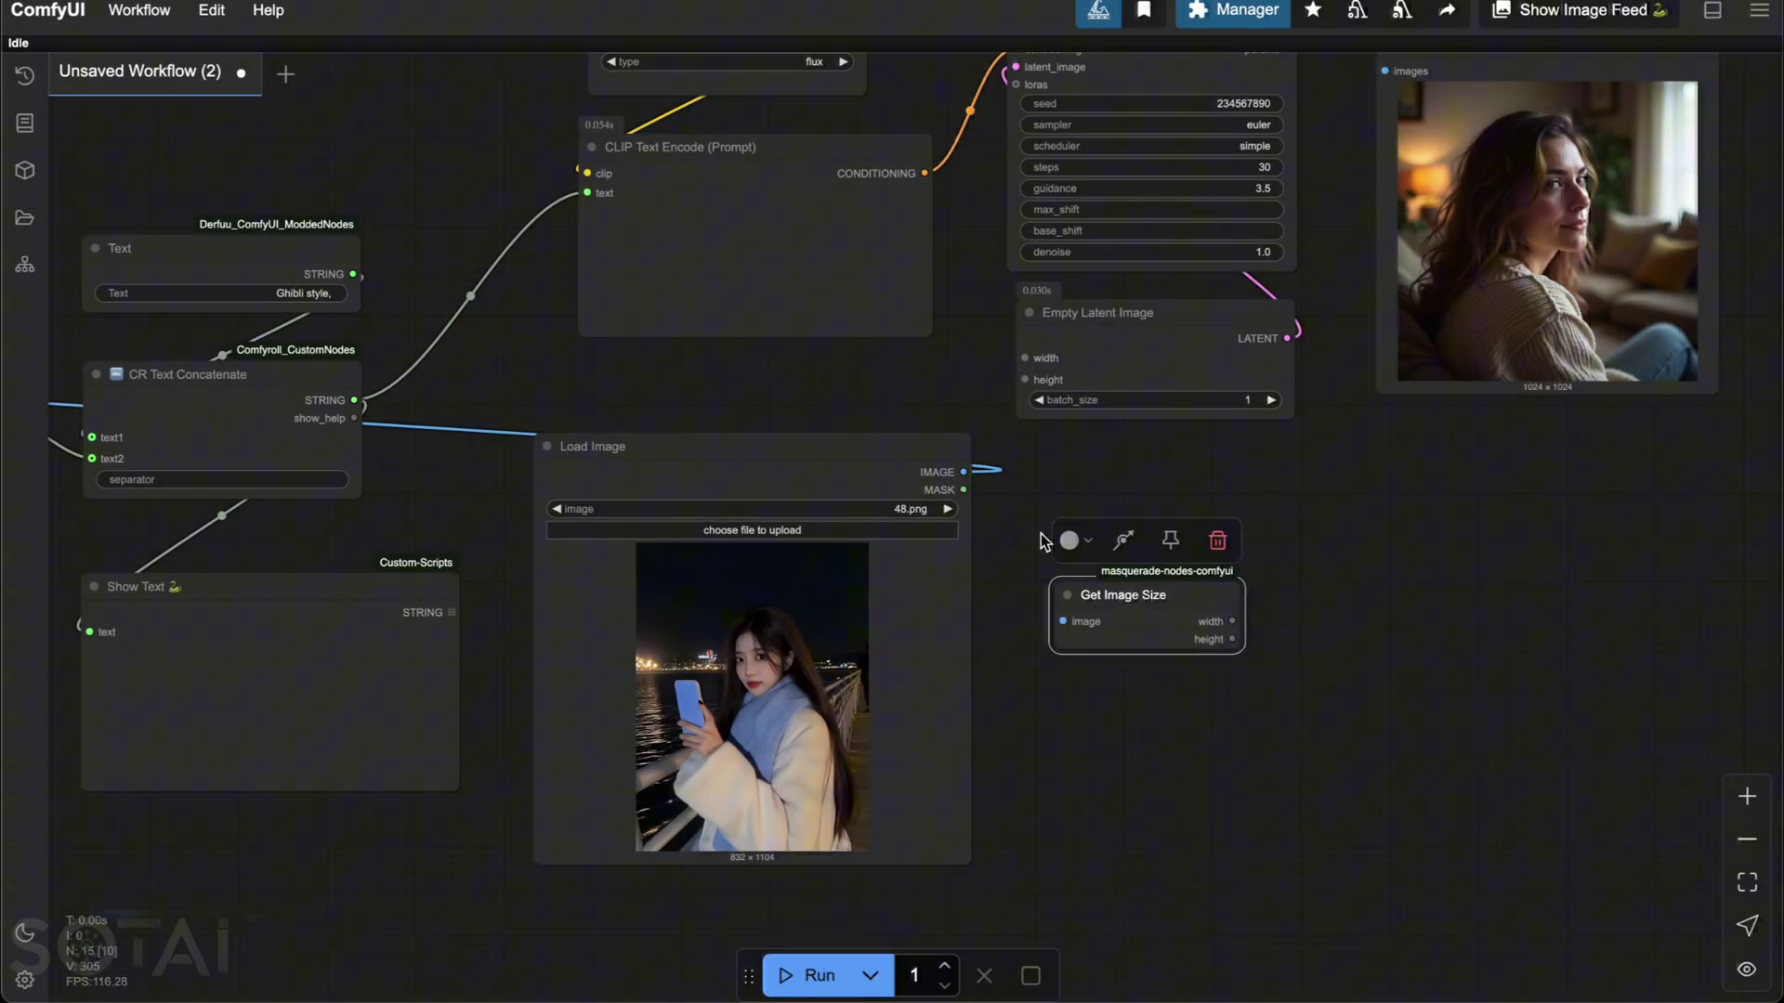
drag(963, 472, 1062, 621)
click(1310, 551)
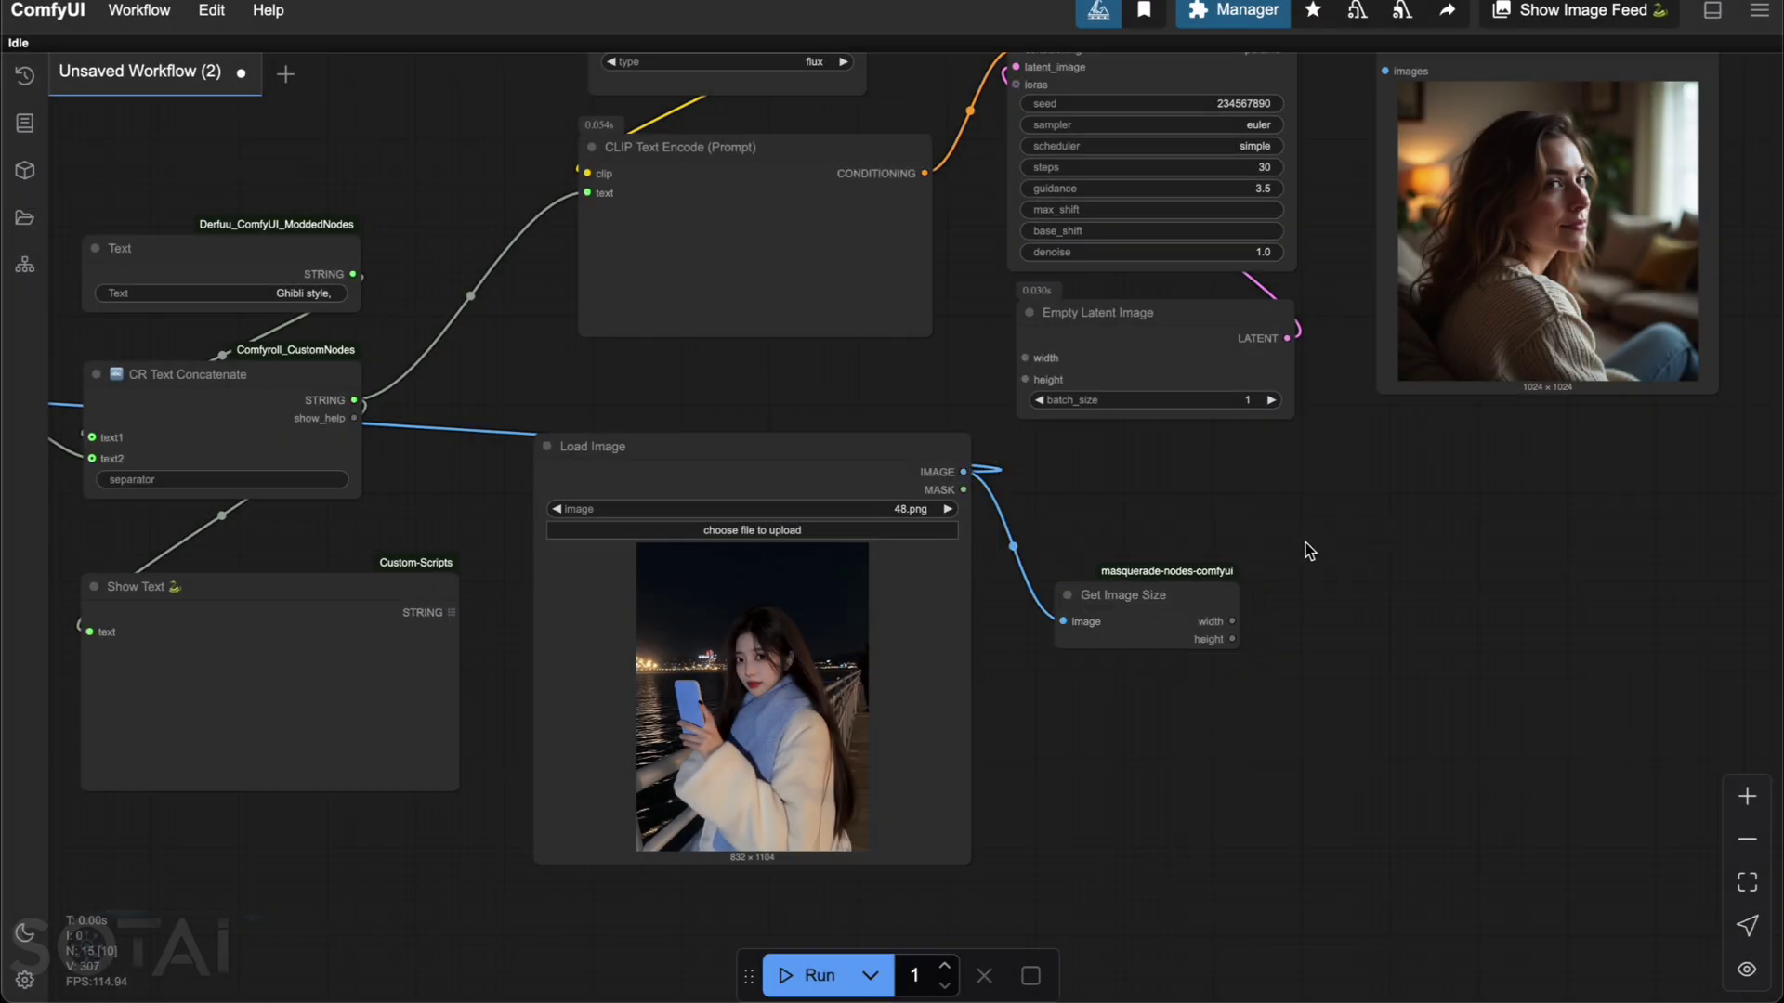
Step: Link Get Image Size's width and height into Empty Latent Image and place it above Load Image
scroll(1310, 551, up, 2)
drag(1214, 674, 1026, 432)
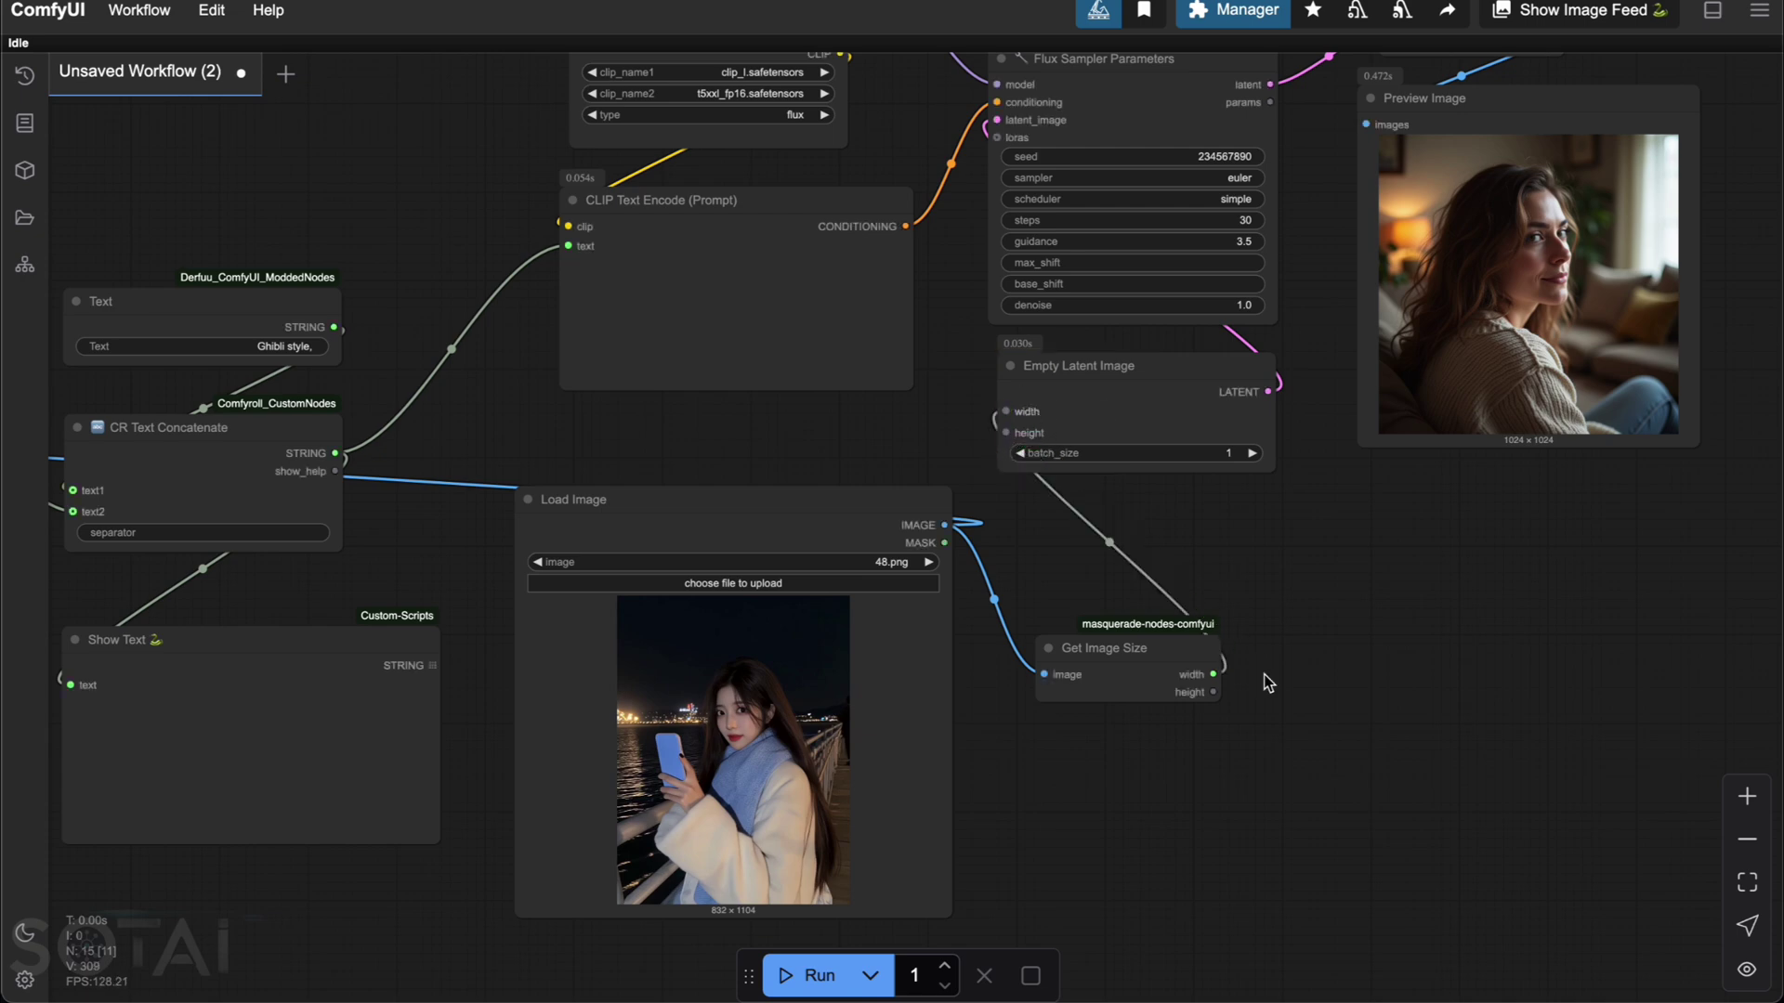
drag(1214, 692, 1007, 433)
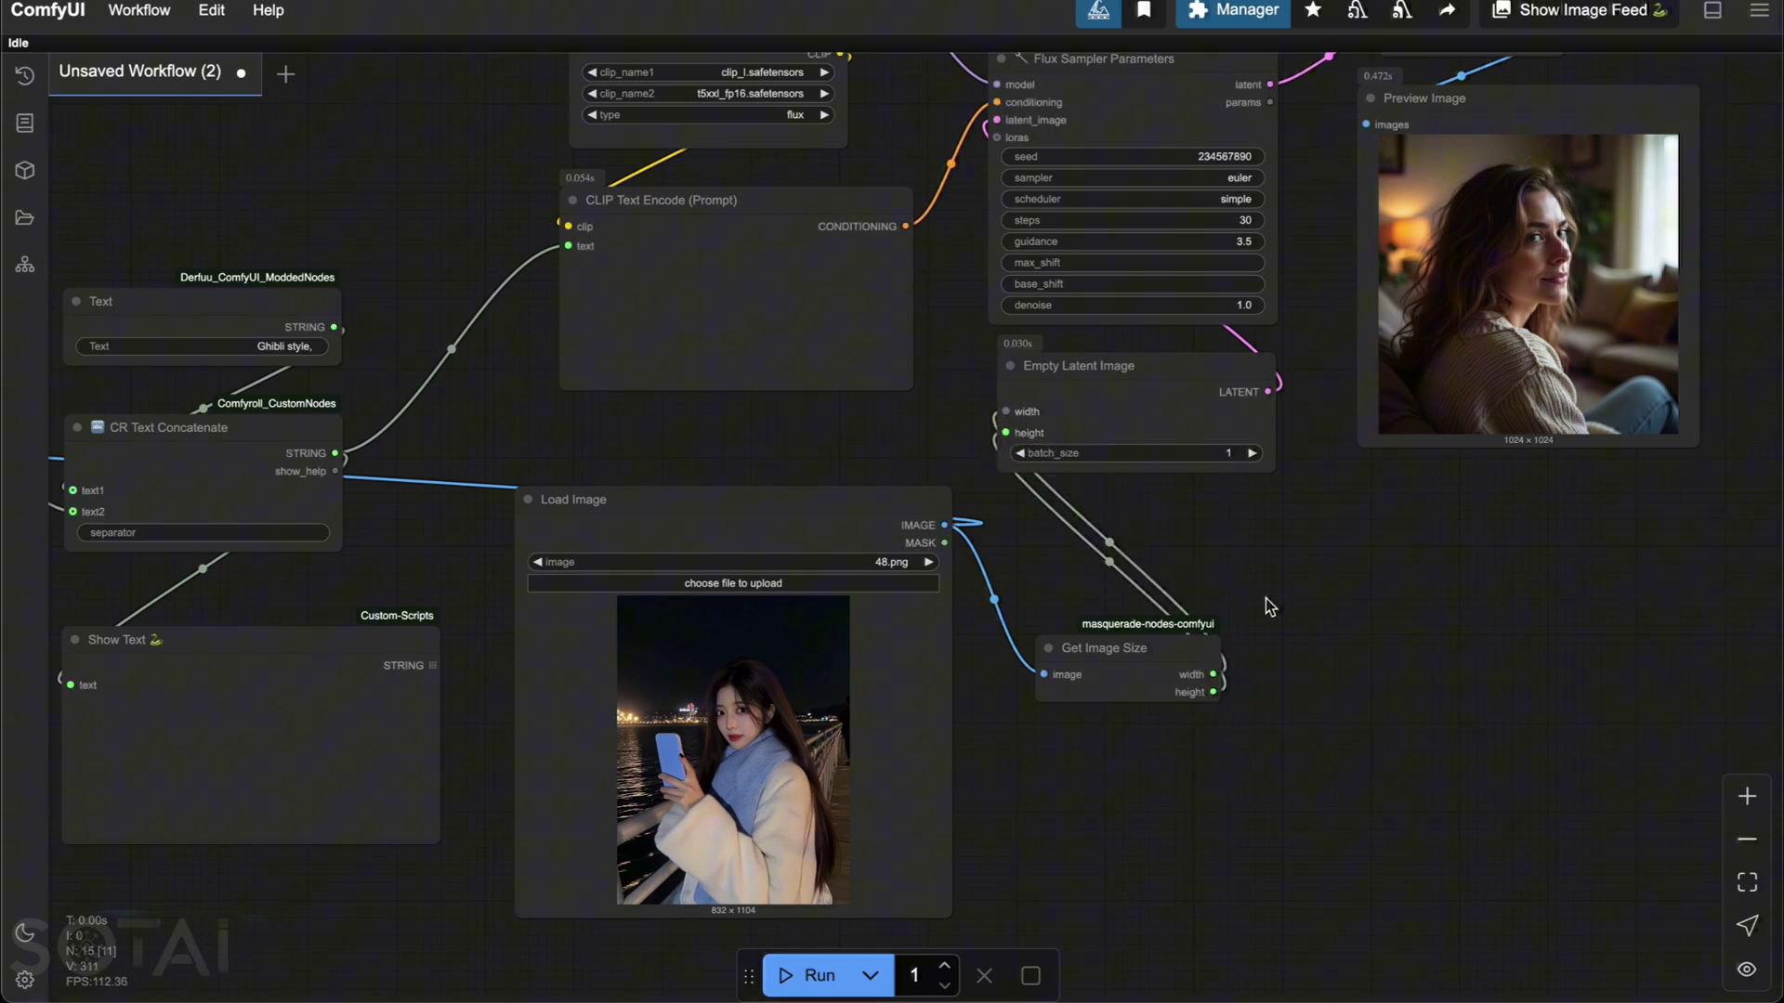
drag(1120, 644, 814, 414)
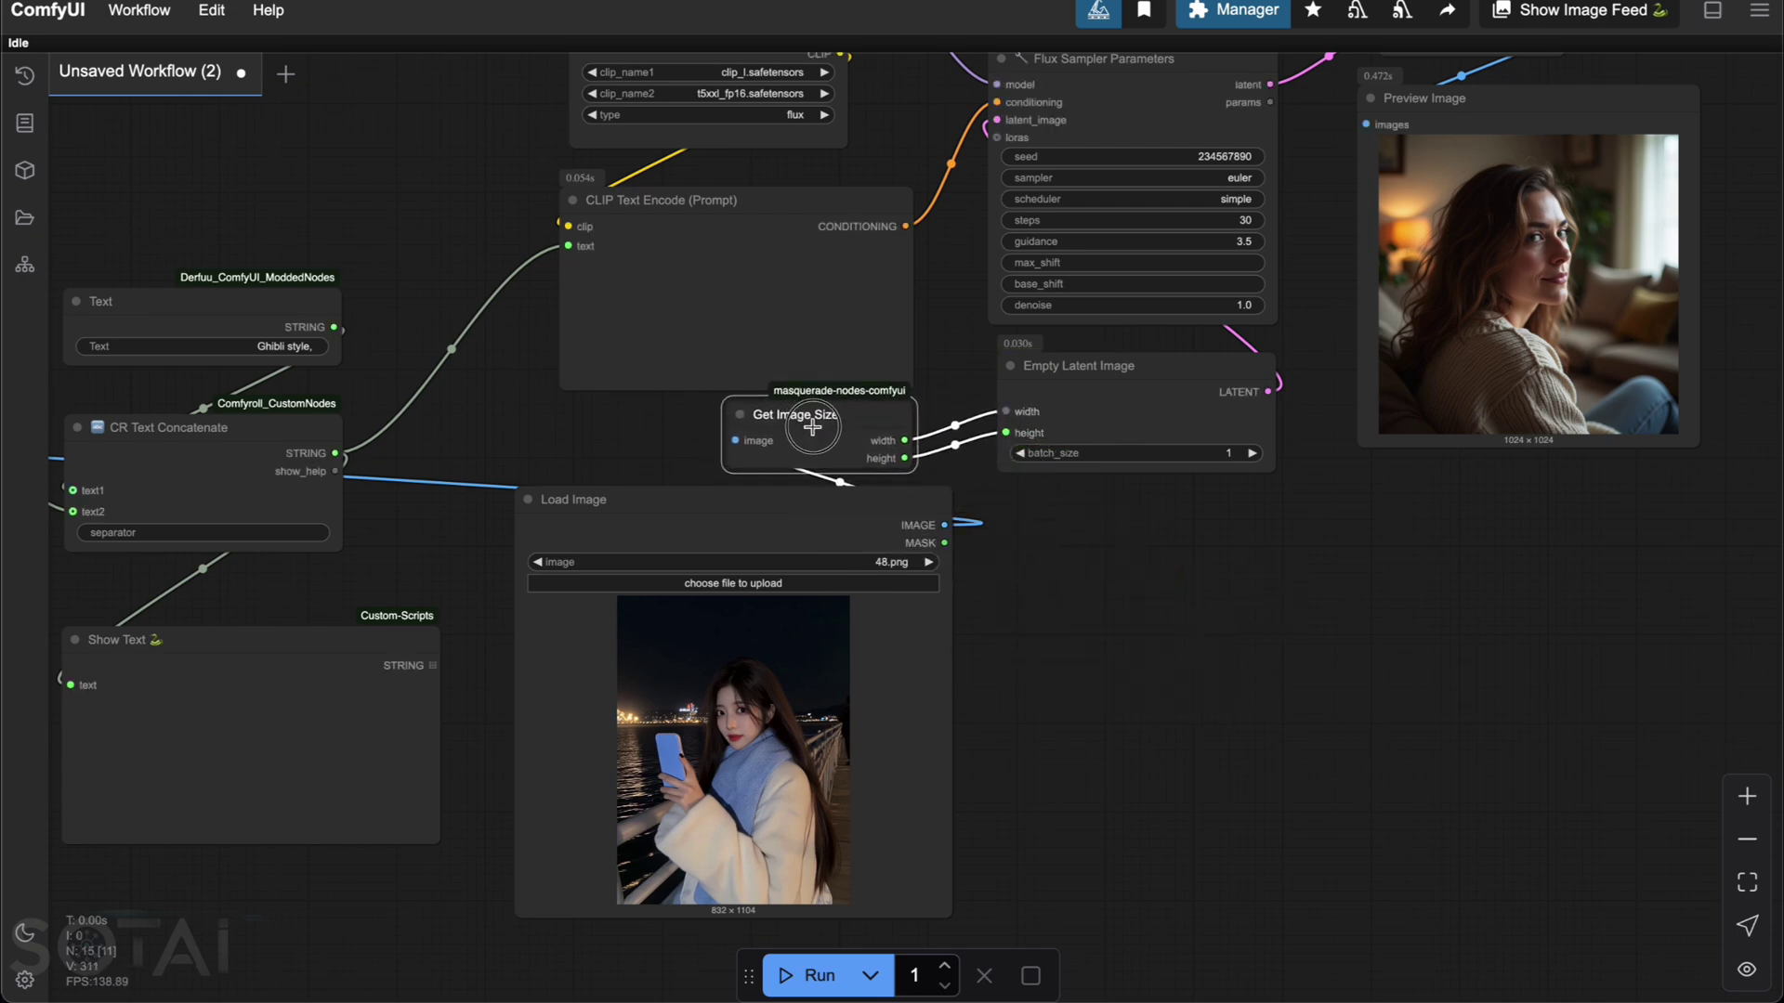
click(1196, 578)
scroll(1180, 594, down, 5)
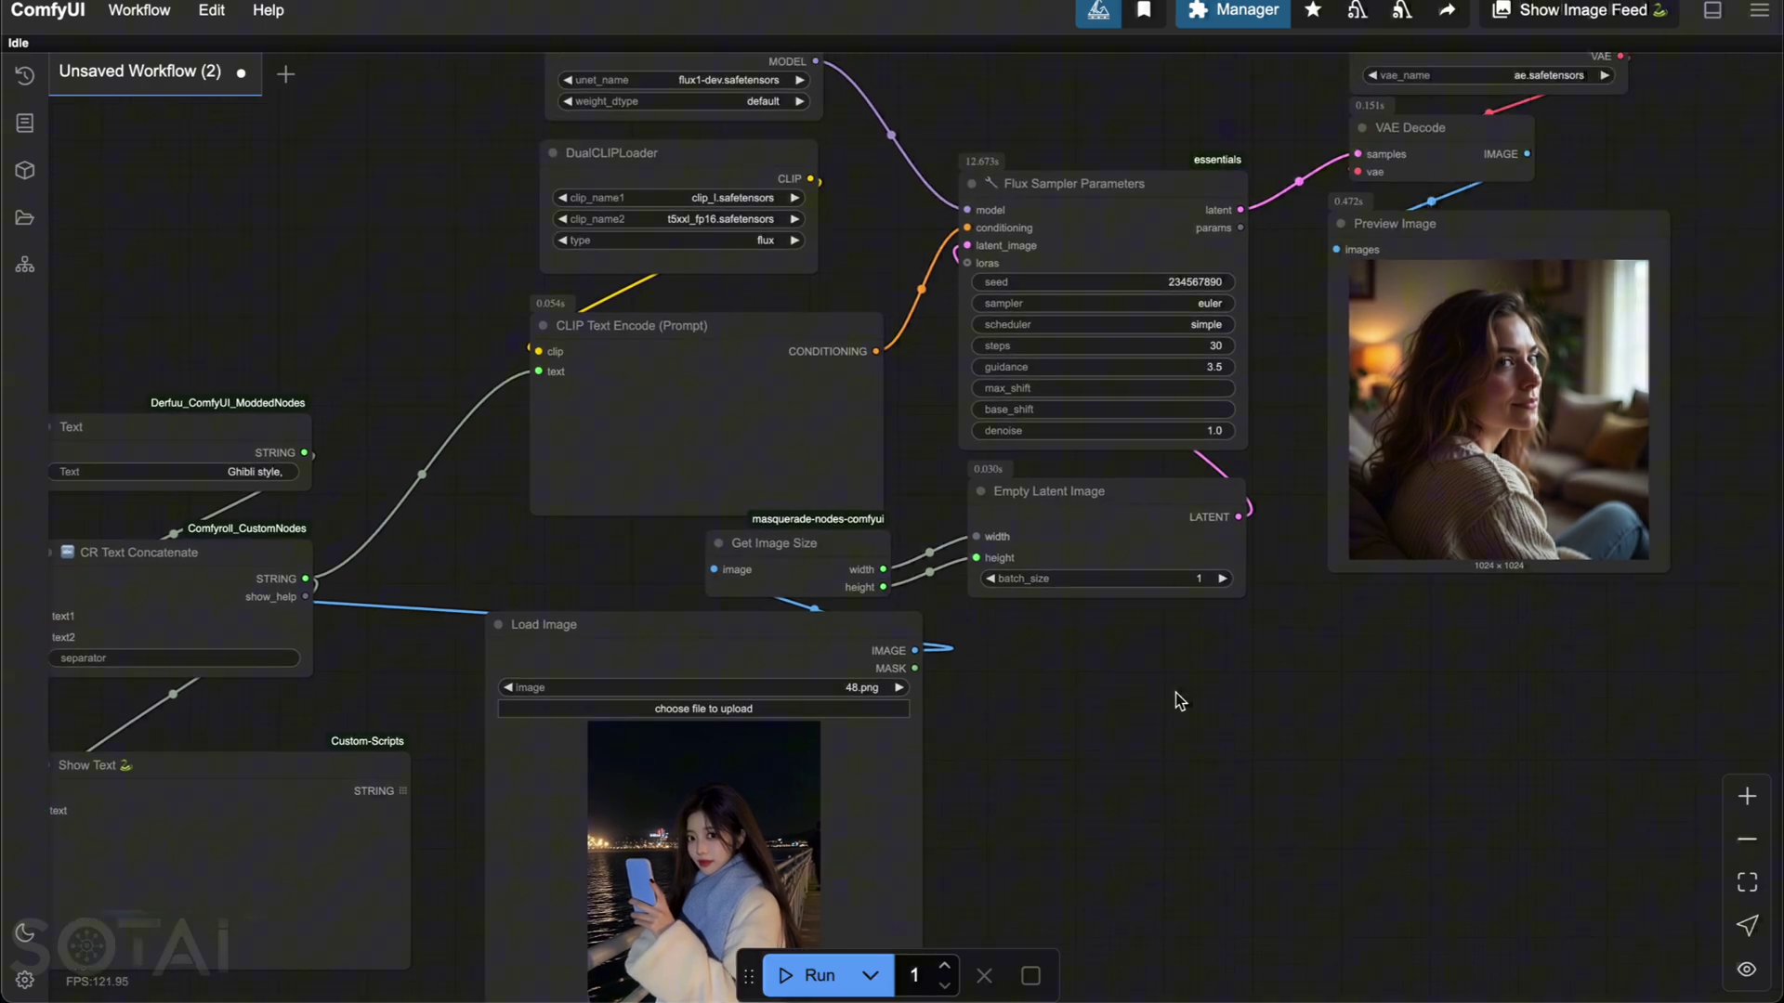
drag(1202, 701, 1094, 650)
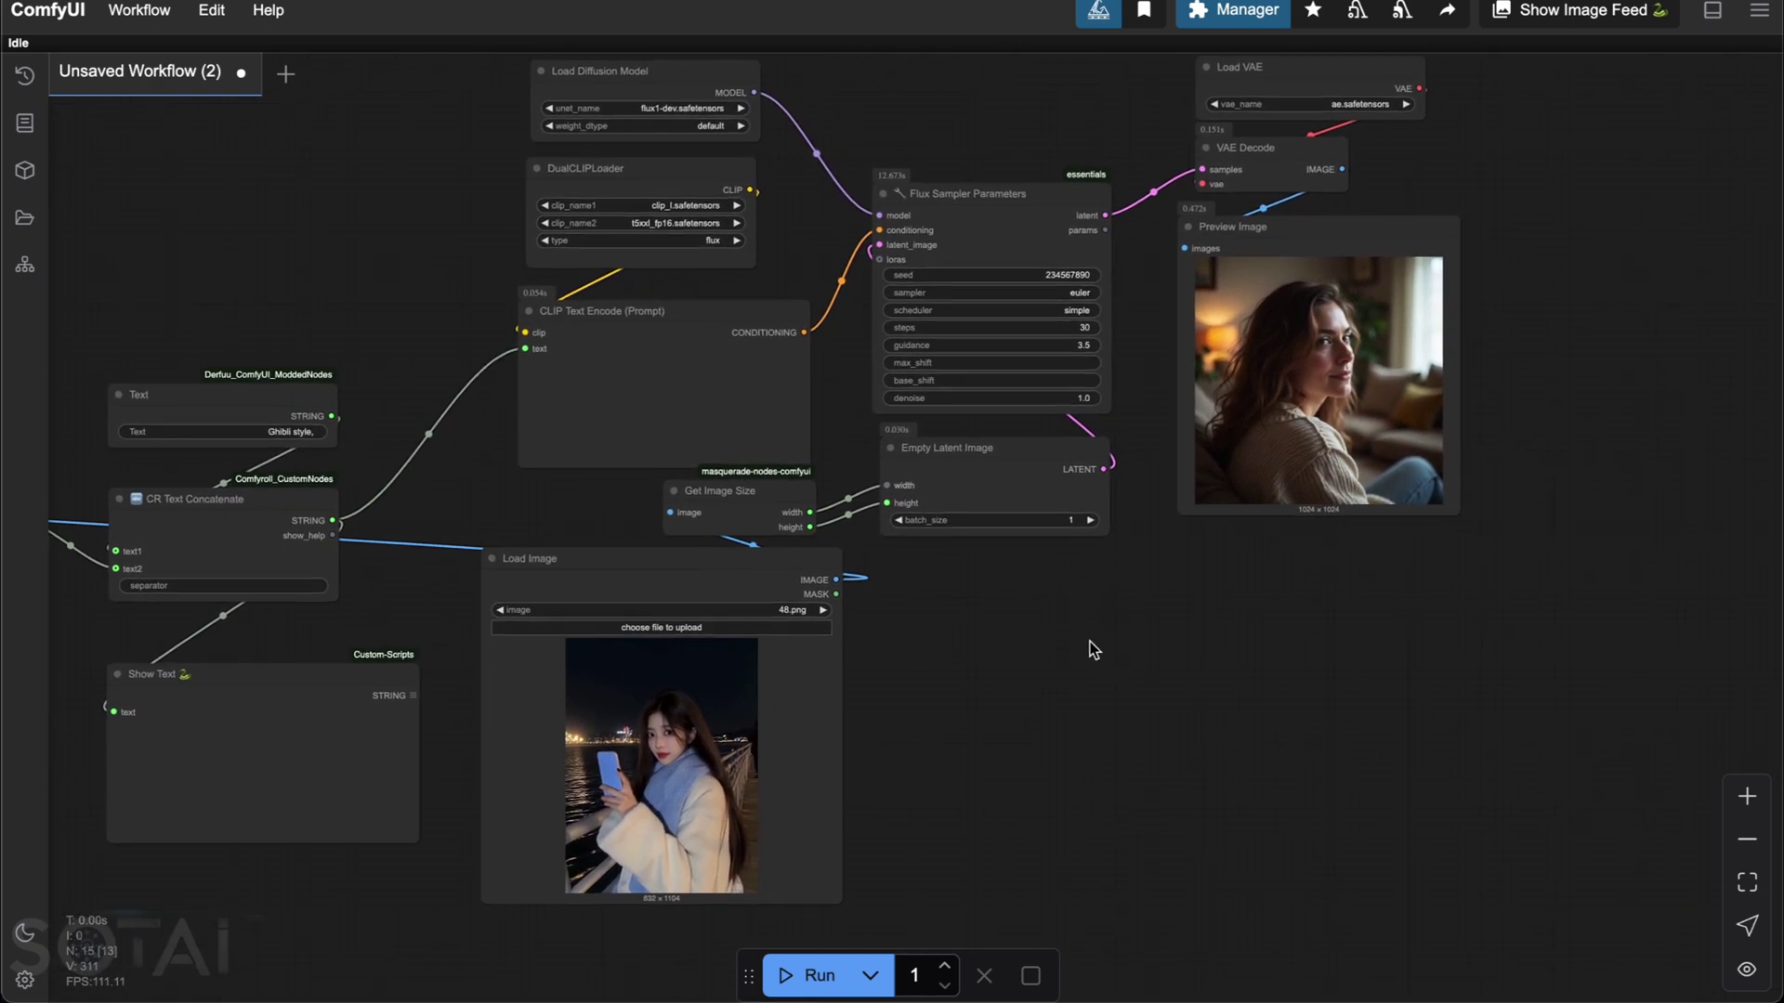
Step: Run the workflow and read the Ghibli-style caption shown in the Show Text node
click(822, 974)
drag(1013, 706, 1217, 629)
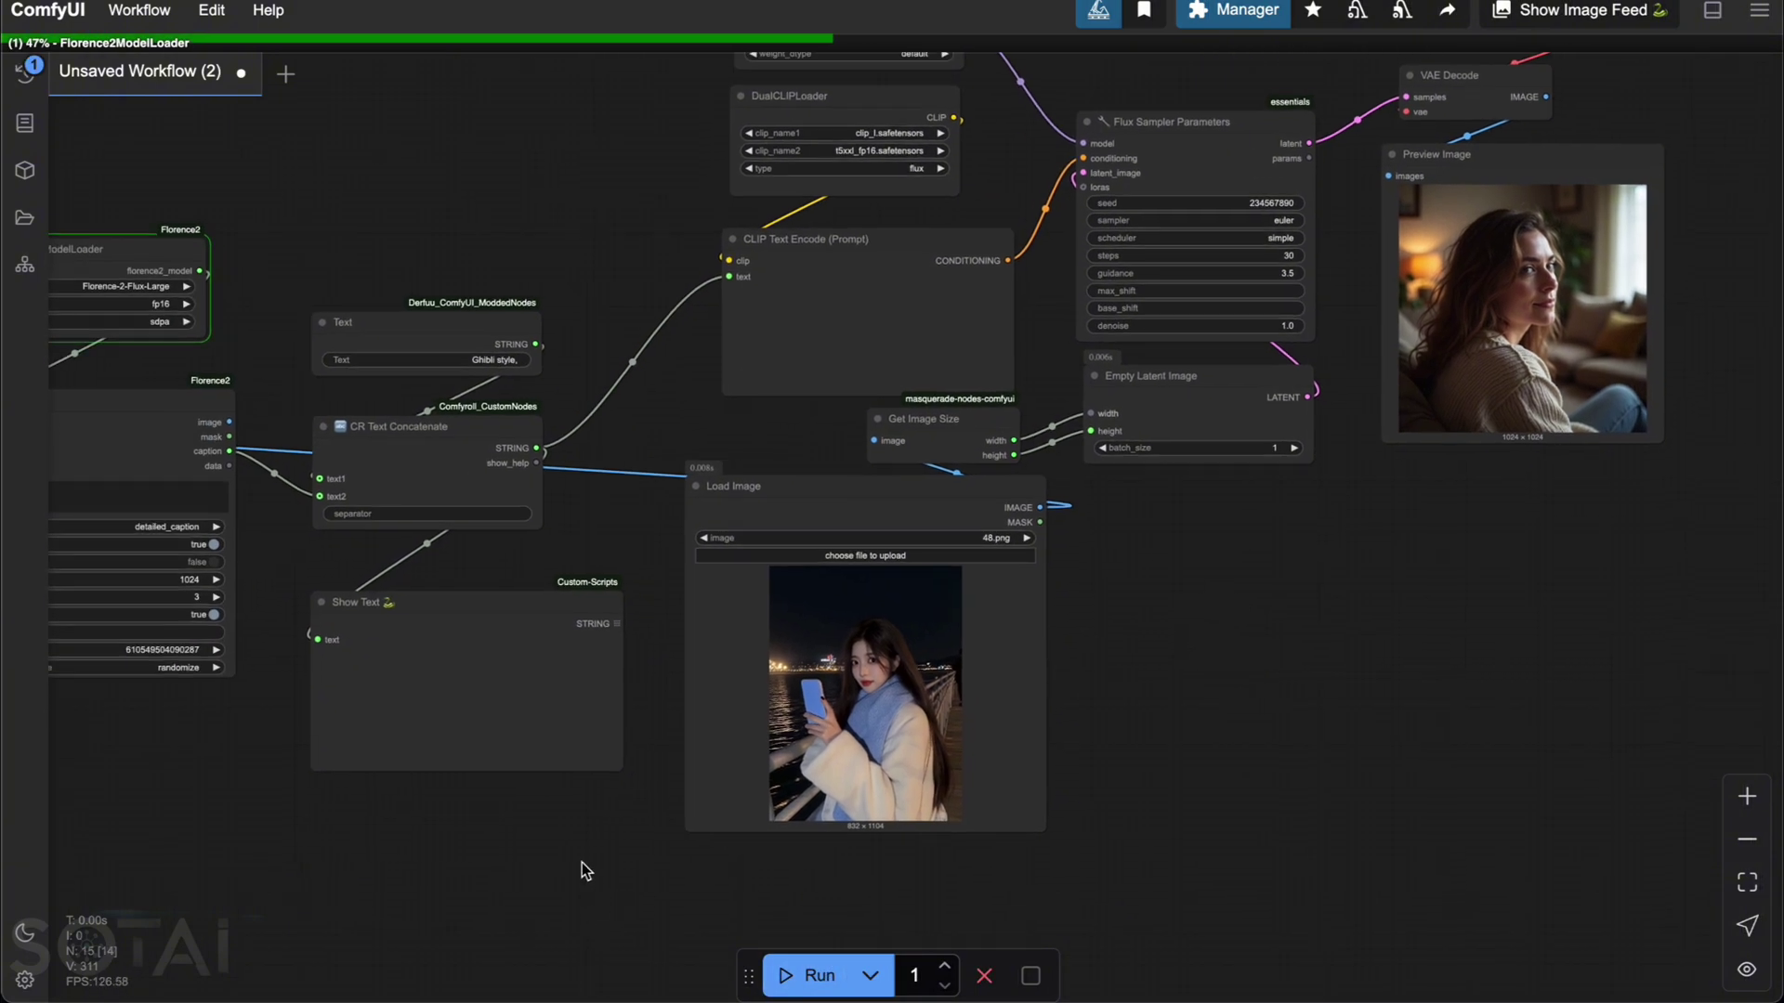
scroll(584, 829, up, 7)
drag(647, 821, 1115, 841)
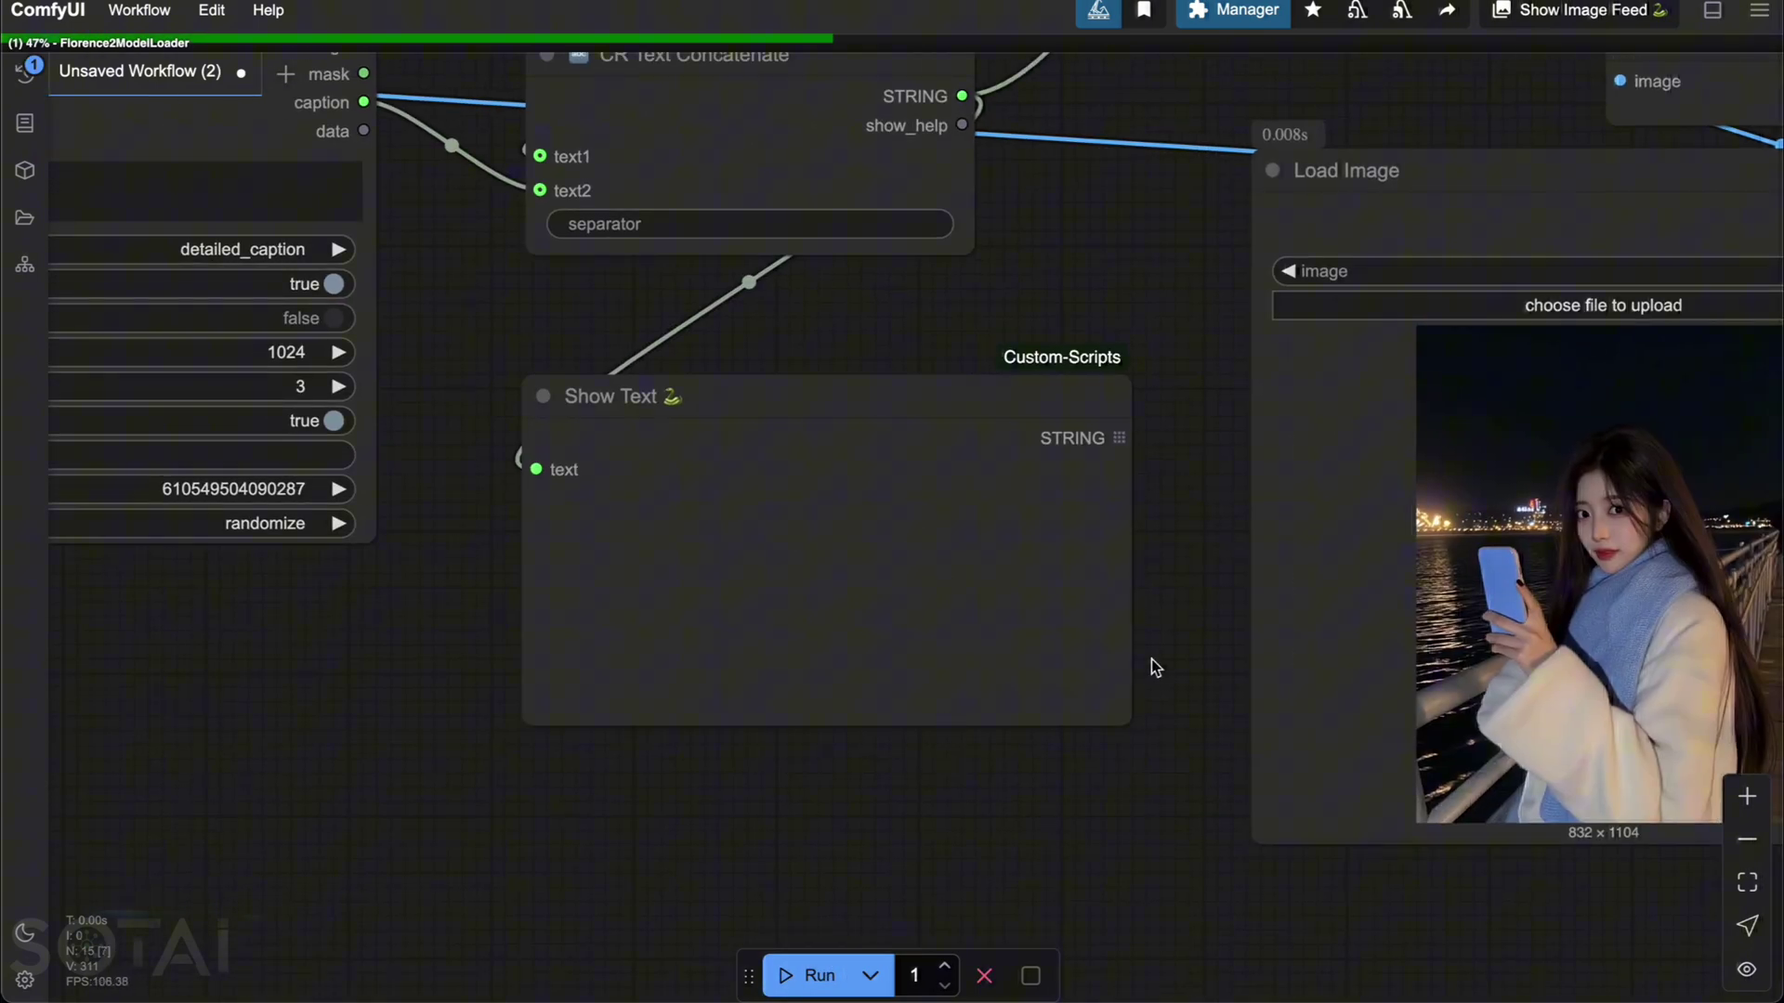
drag(1169, 625, 1132, 624)
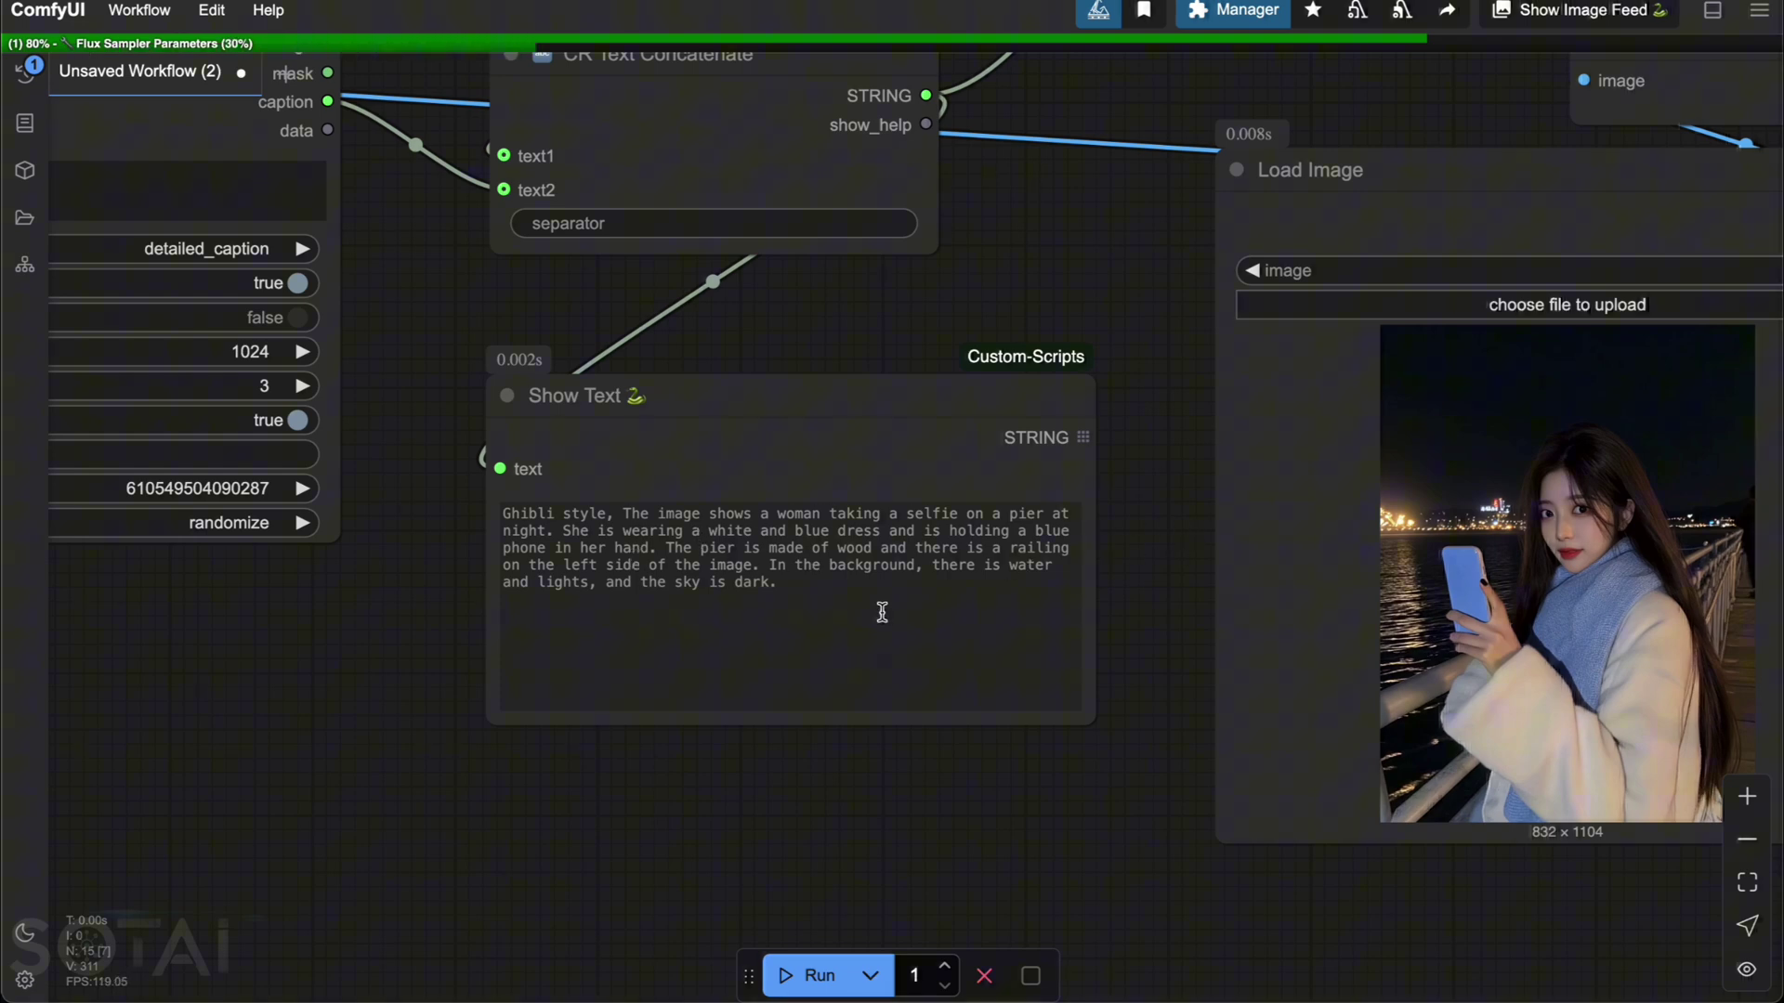
scroll(1146, 594, left, 2)
click(707, 549)
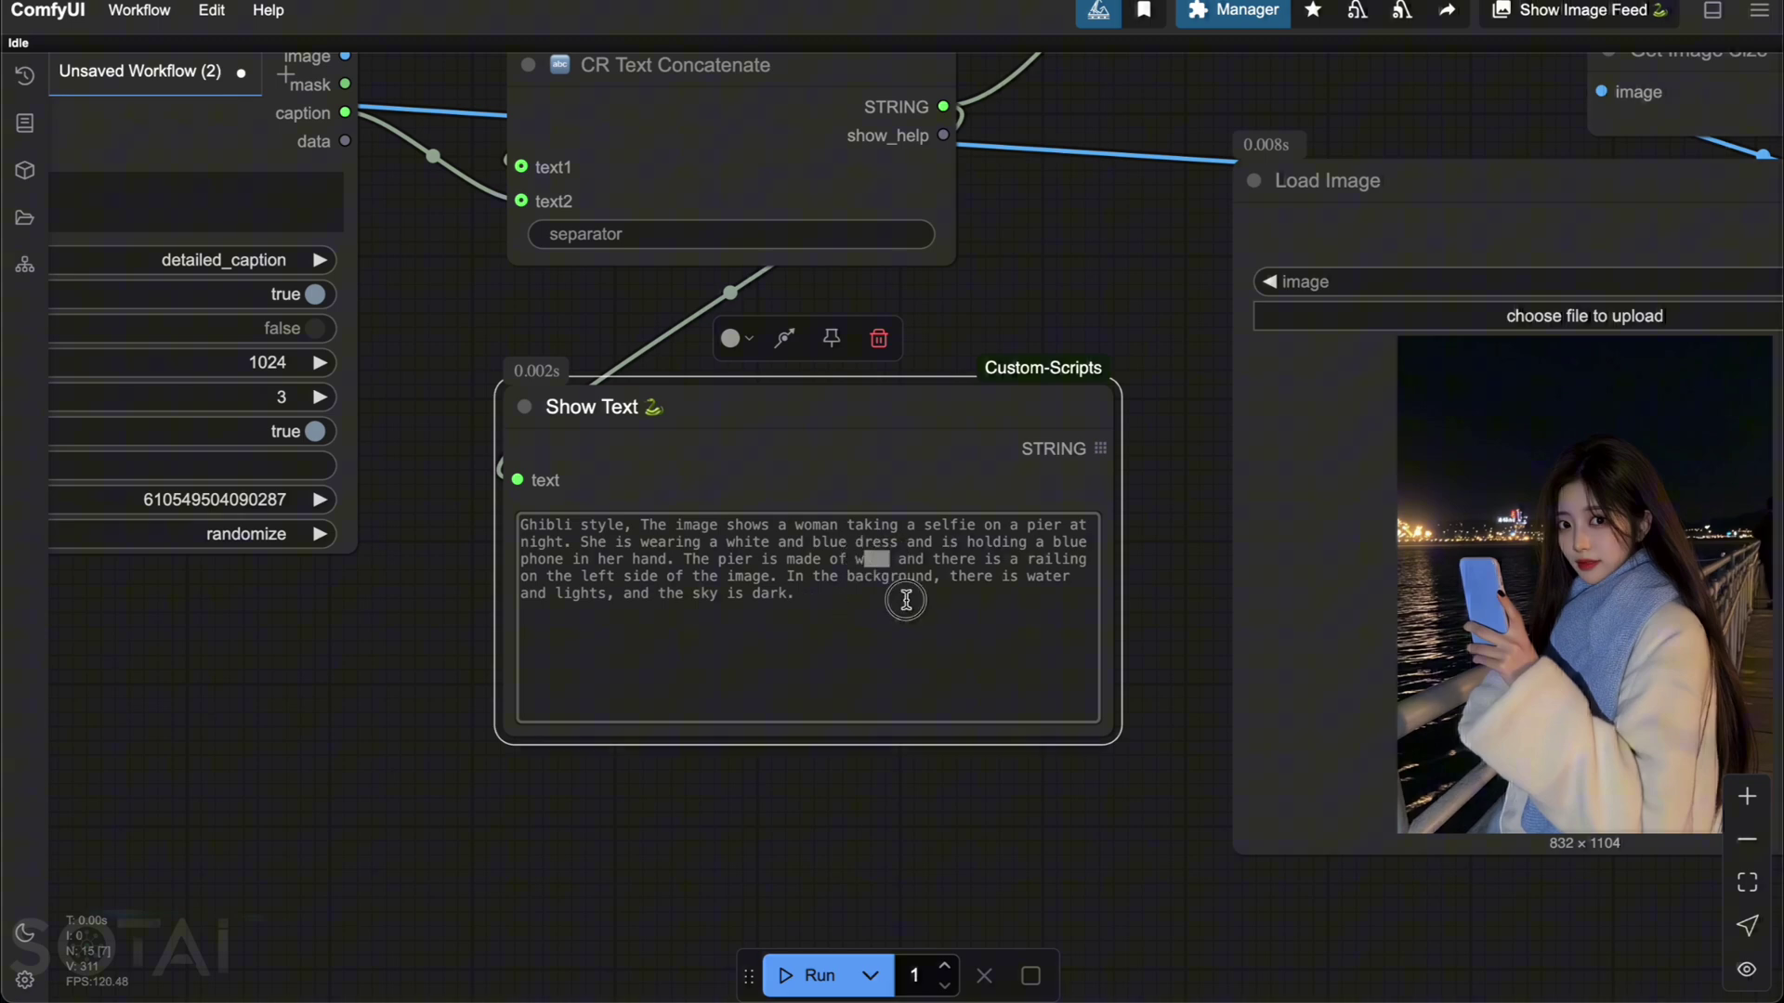
Step: Pan over to the Preview Image node to view the 832×1104 anime-style pier image
scroll(1159, 629, down, 2)
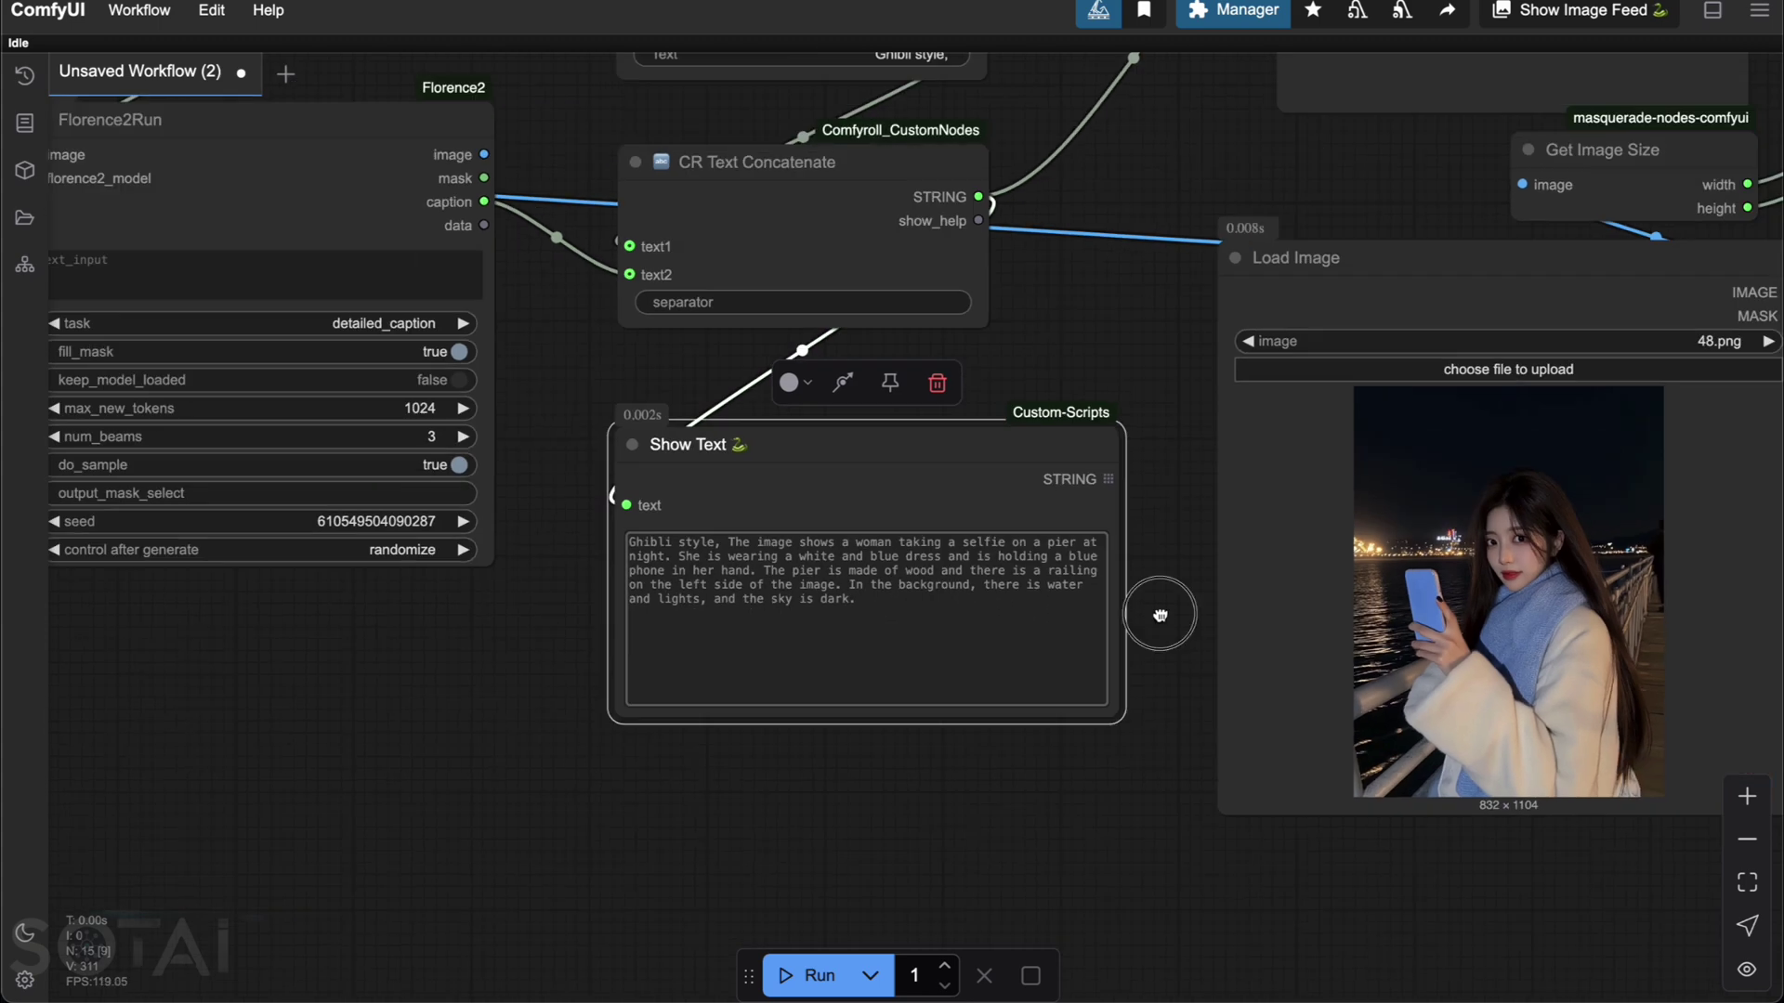
drag(1159, 615, 718, 667)
drag(1474, 620, 939, 751)
scroll(1071, 716, down, 1)
scroll(1072, 720, right, 10)
scroll(1072, 720, up, 5)
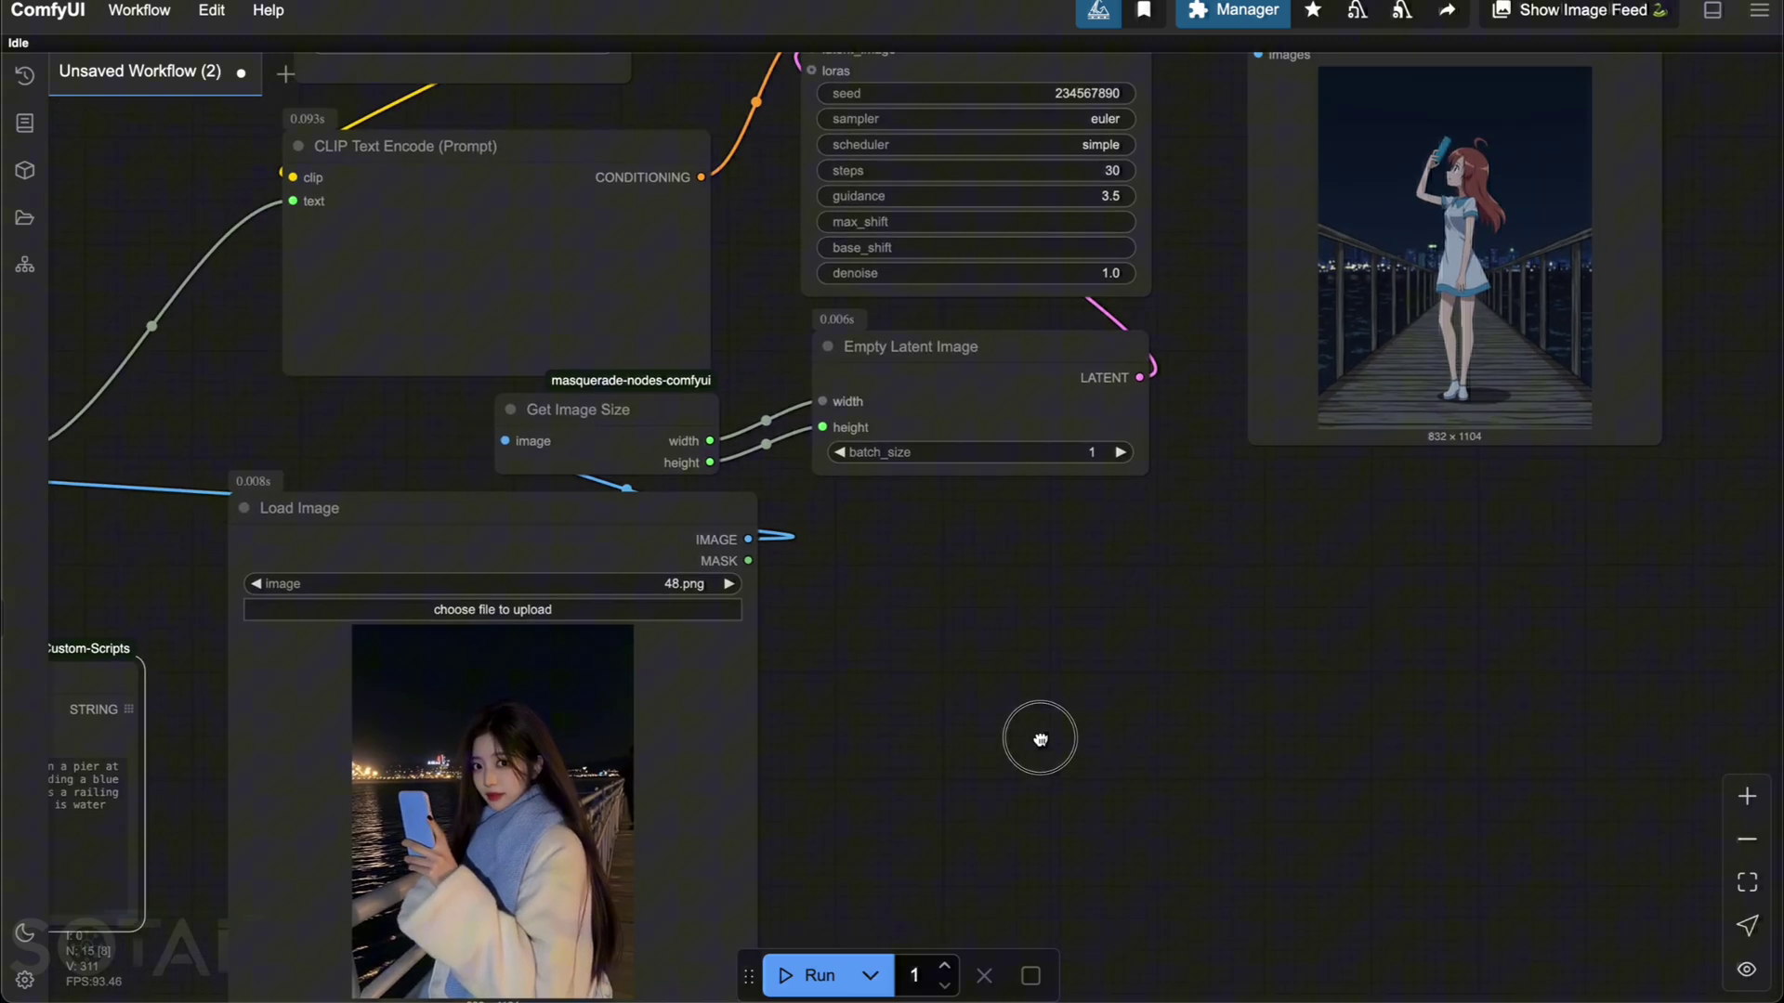
scroll(972, 788, right, 5)
scroll(972, 788, up, 5)
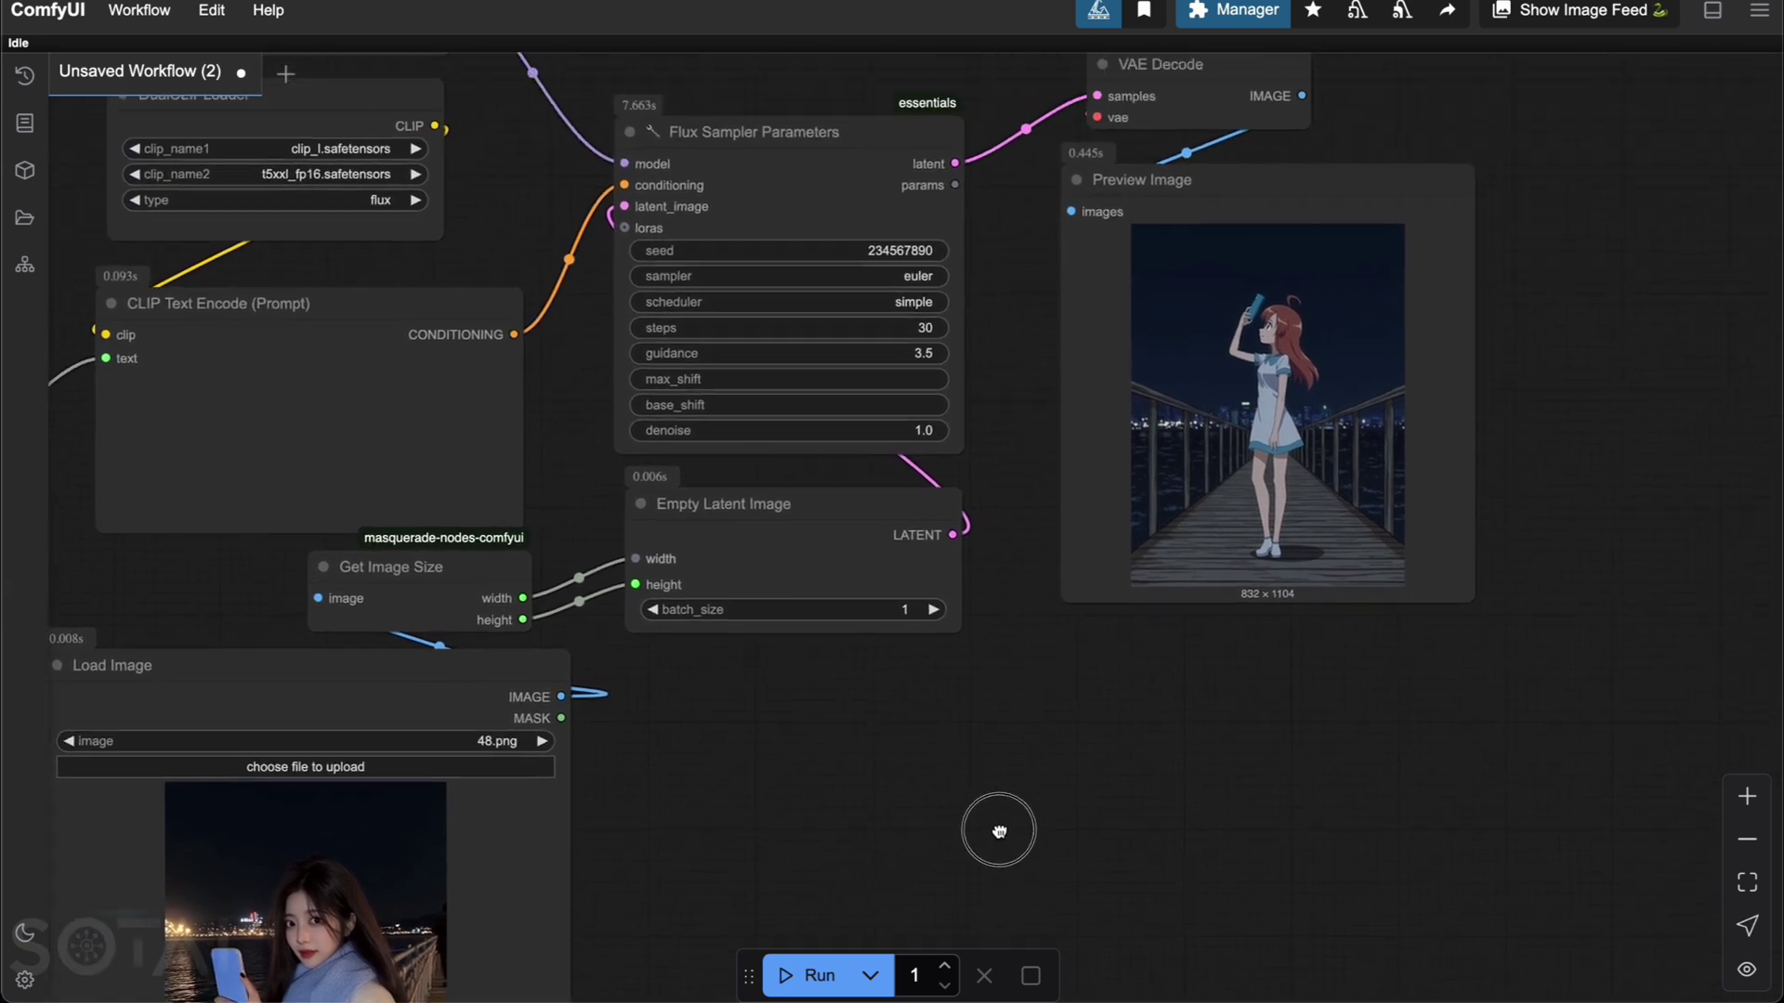
scroll(1208, 555, up, 3)
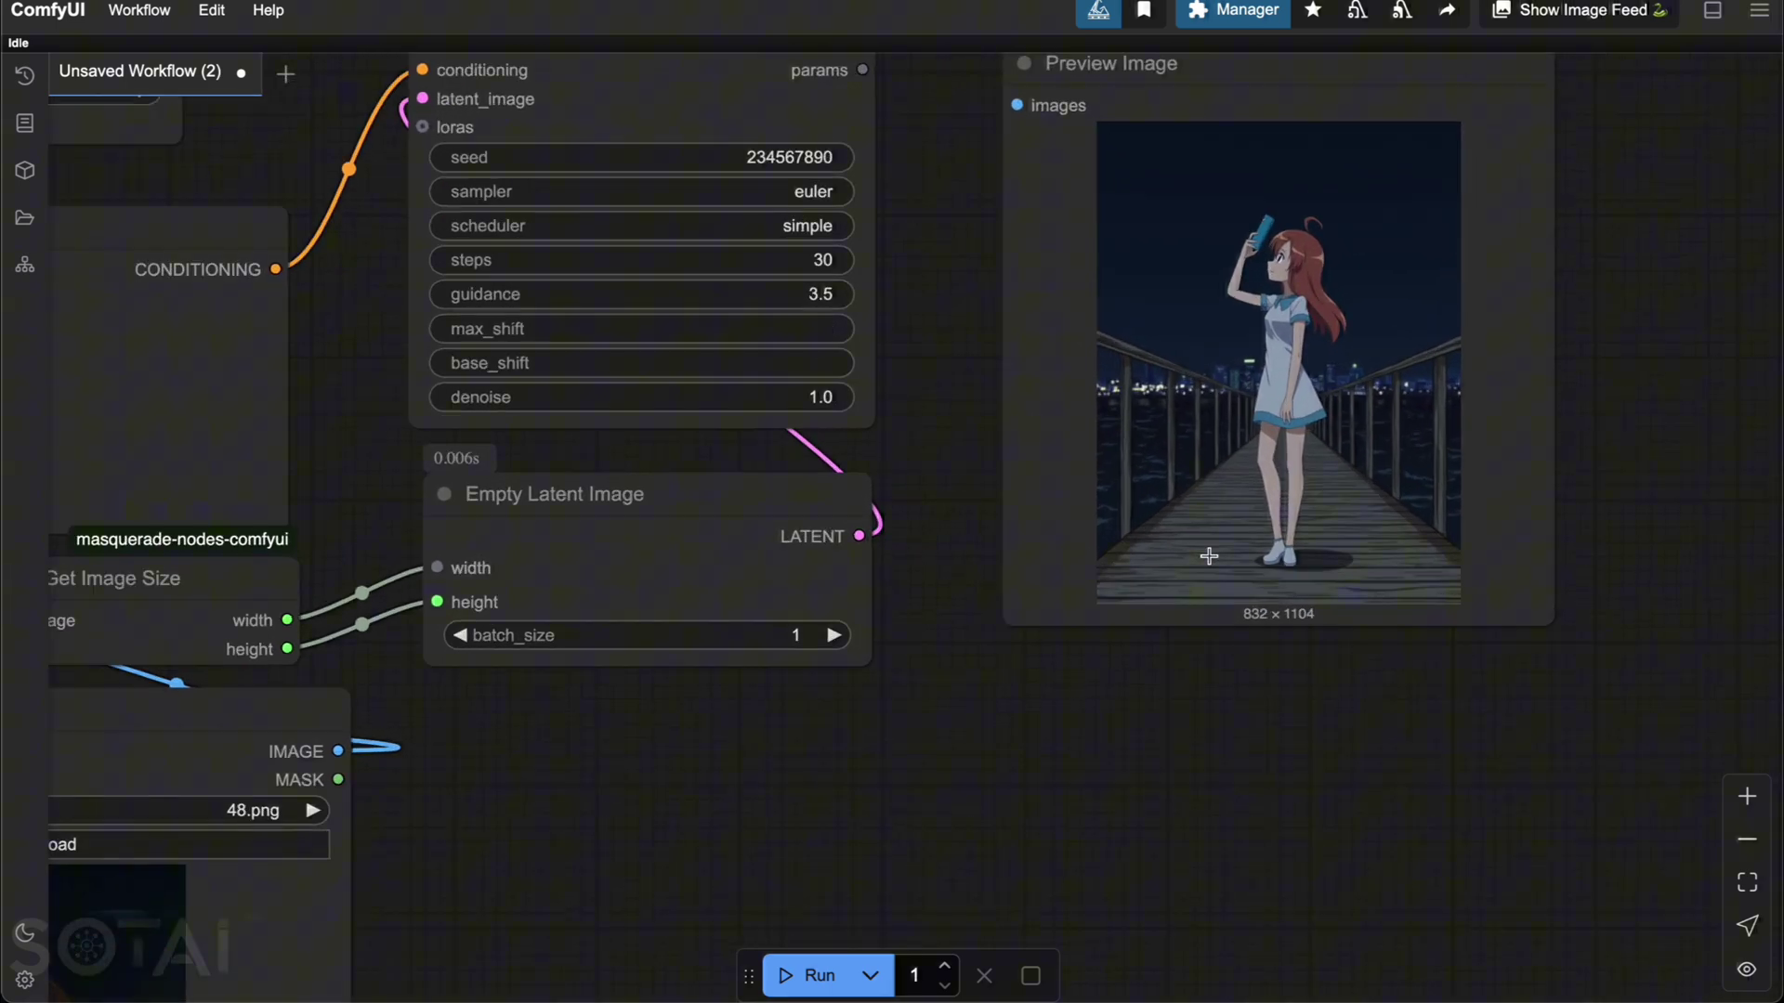
drag(1201, 678, 1166, 833)
right_click(1228, 509)
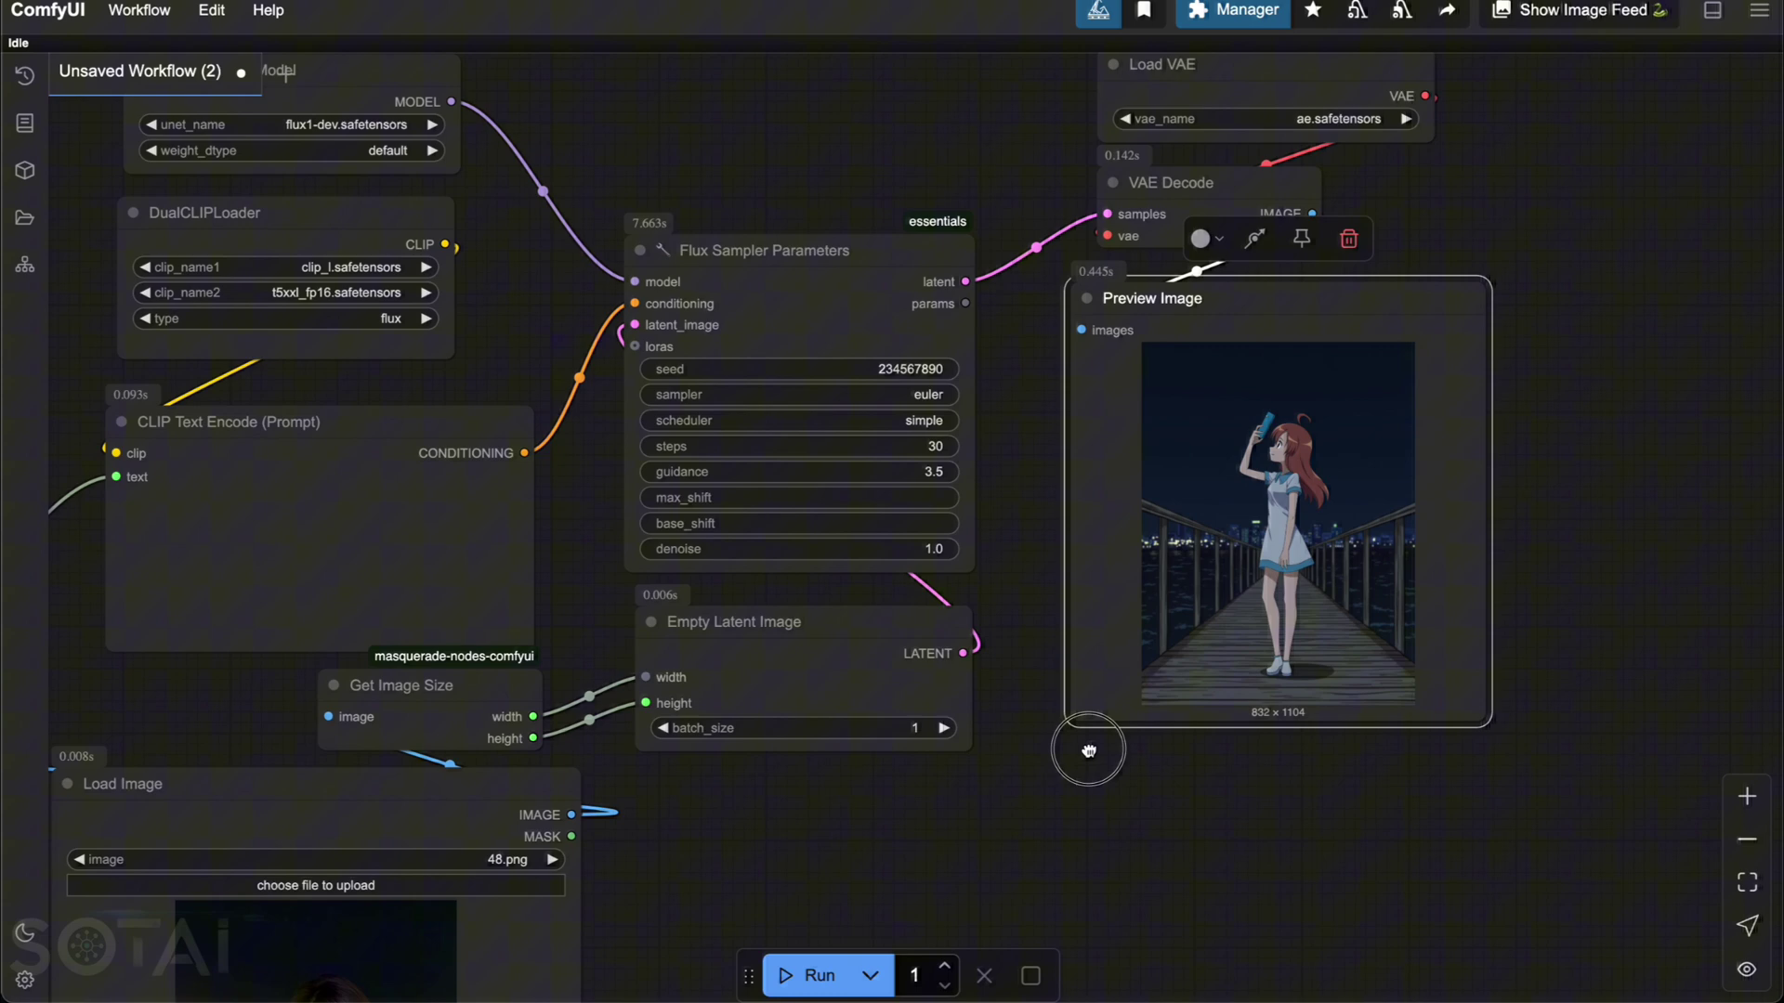
scroll(1087, 745, up, 5)
drag(1087, 744, 1140, 551)
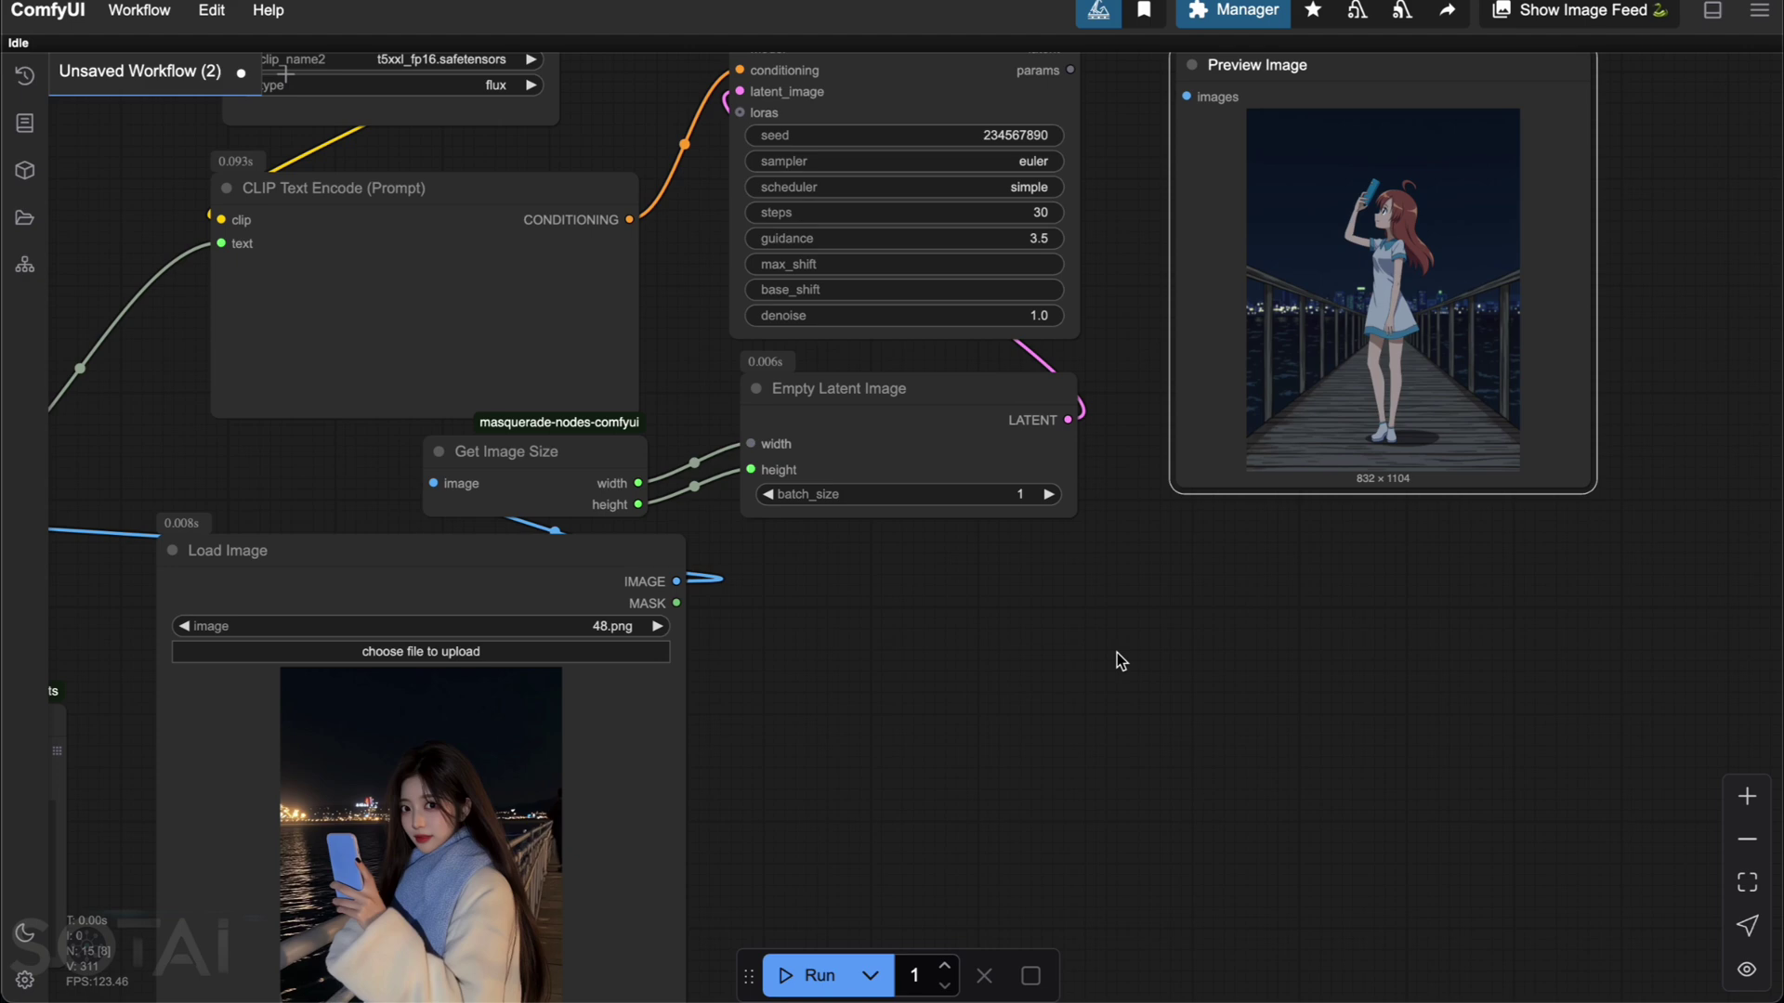
mouse_move(1117, 655)
mouse_down()
mouse_move(1213, 522)
mouse_move(1127, 651)
mouse_up()
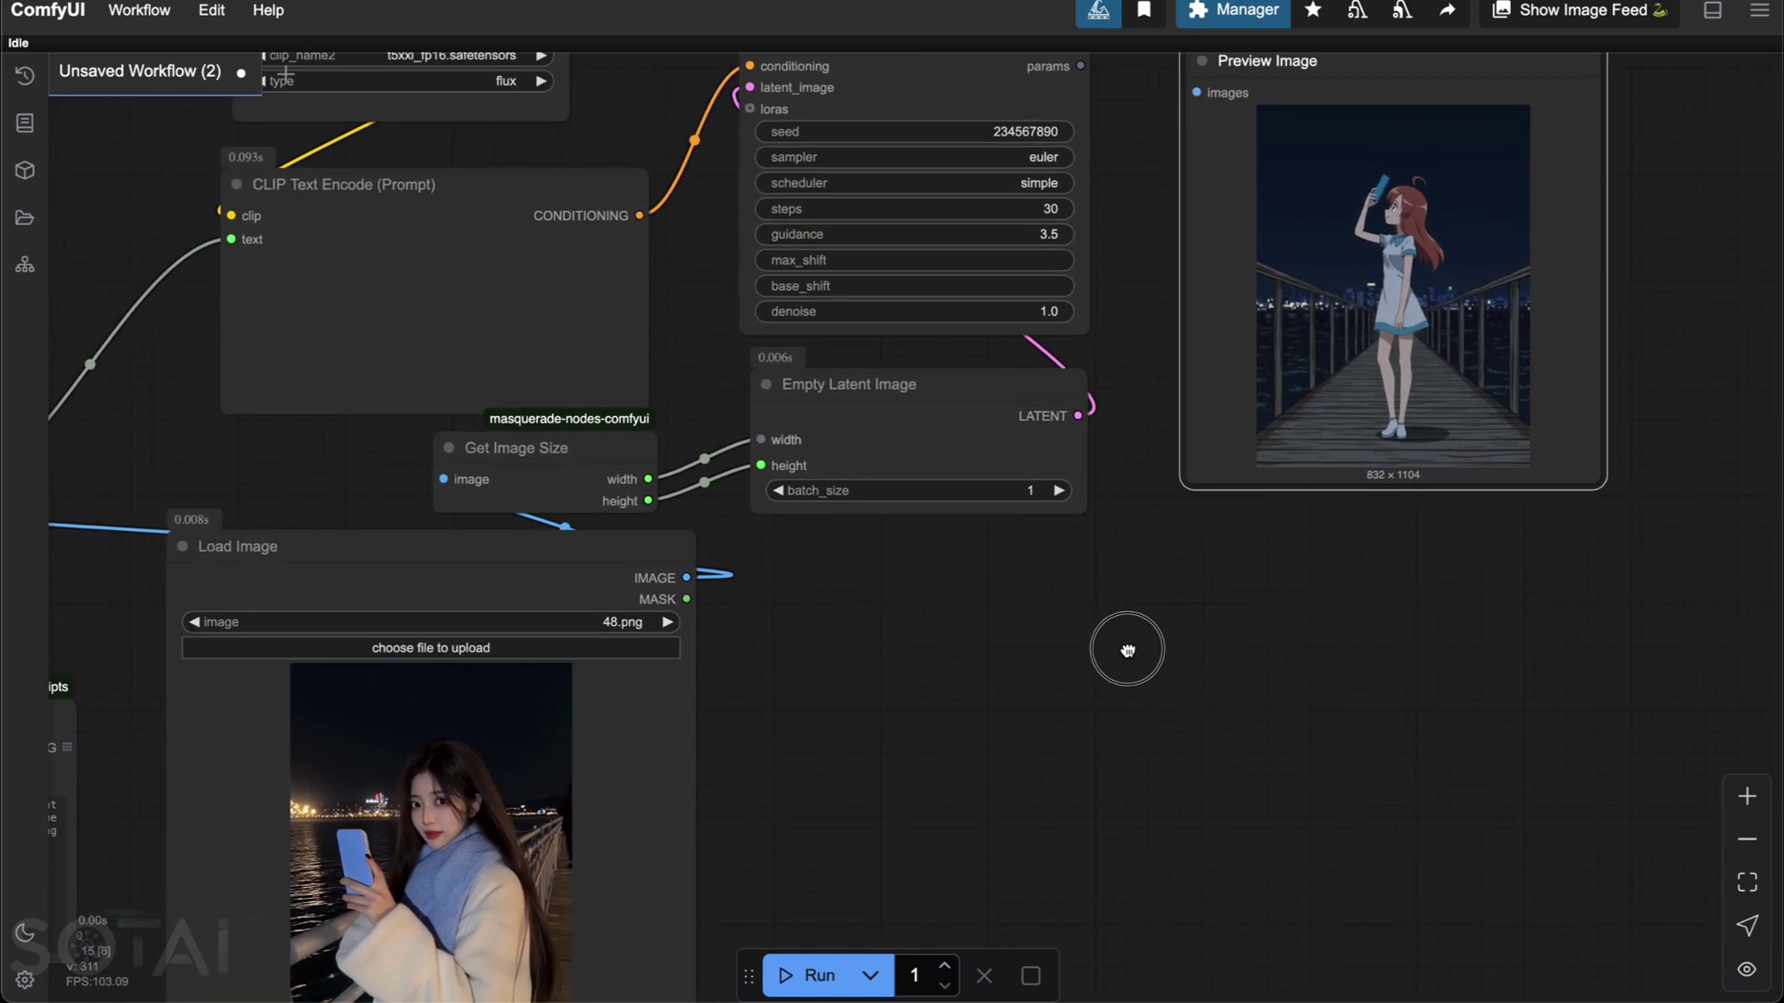
drag(1127, 651, 1076, 714)
mouse_move(1089, 650)
mouse_down()
mouse_move(1075, 517)
mouse_move(1107, 677)
mouse_up()
drag(1104, 446, 1140, 602)
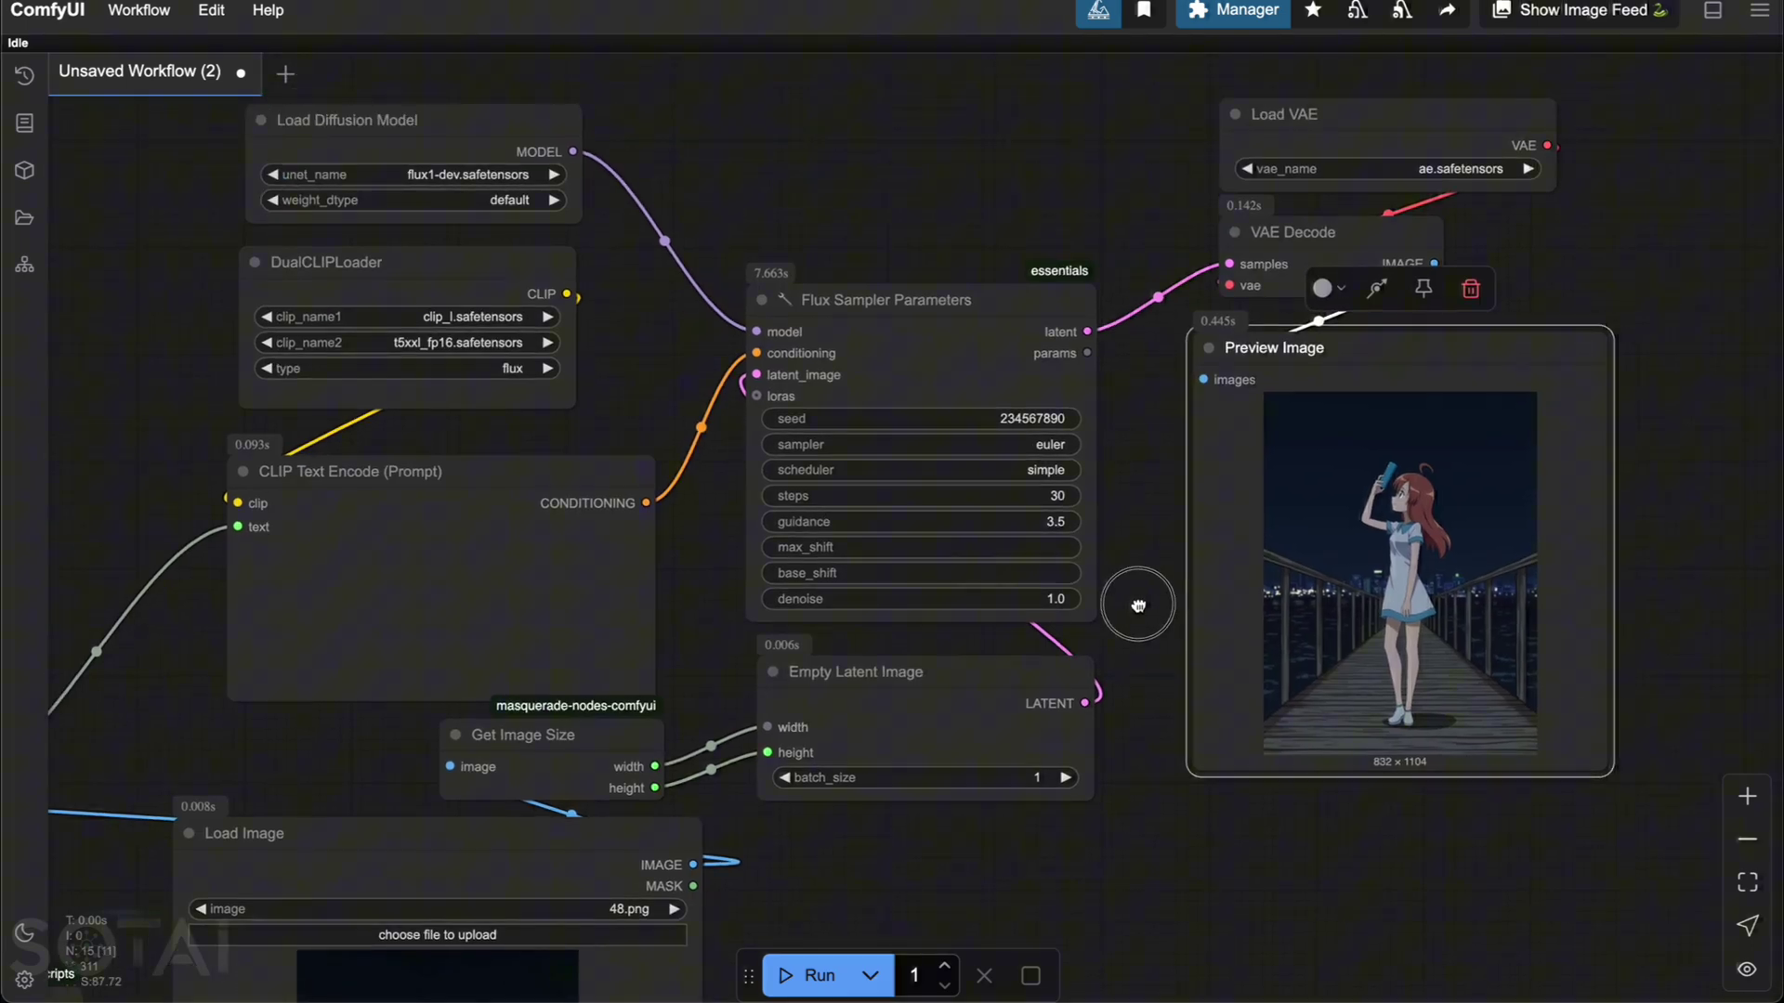
Step: Queue the workflow again for a new 832×1104 anime-style pier preview
scroll(1131, 744, down, 2)
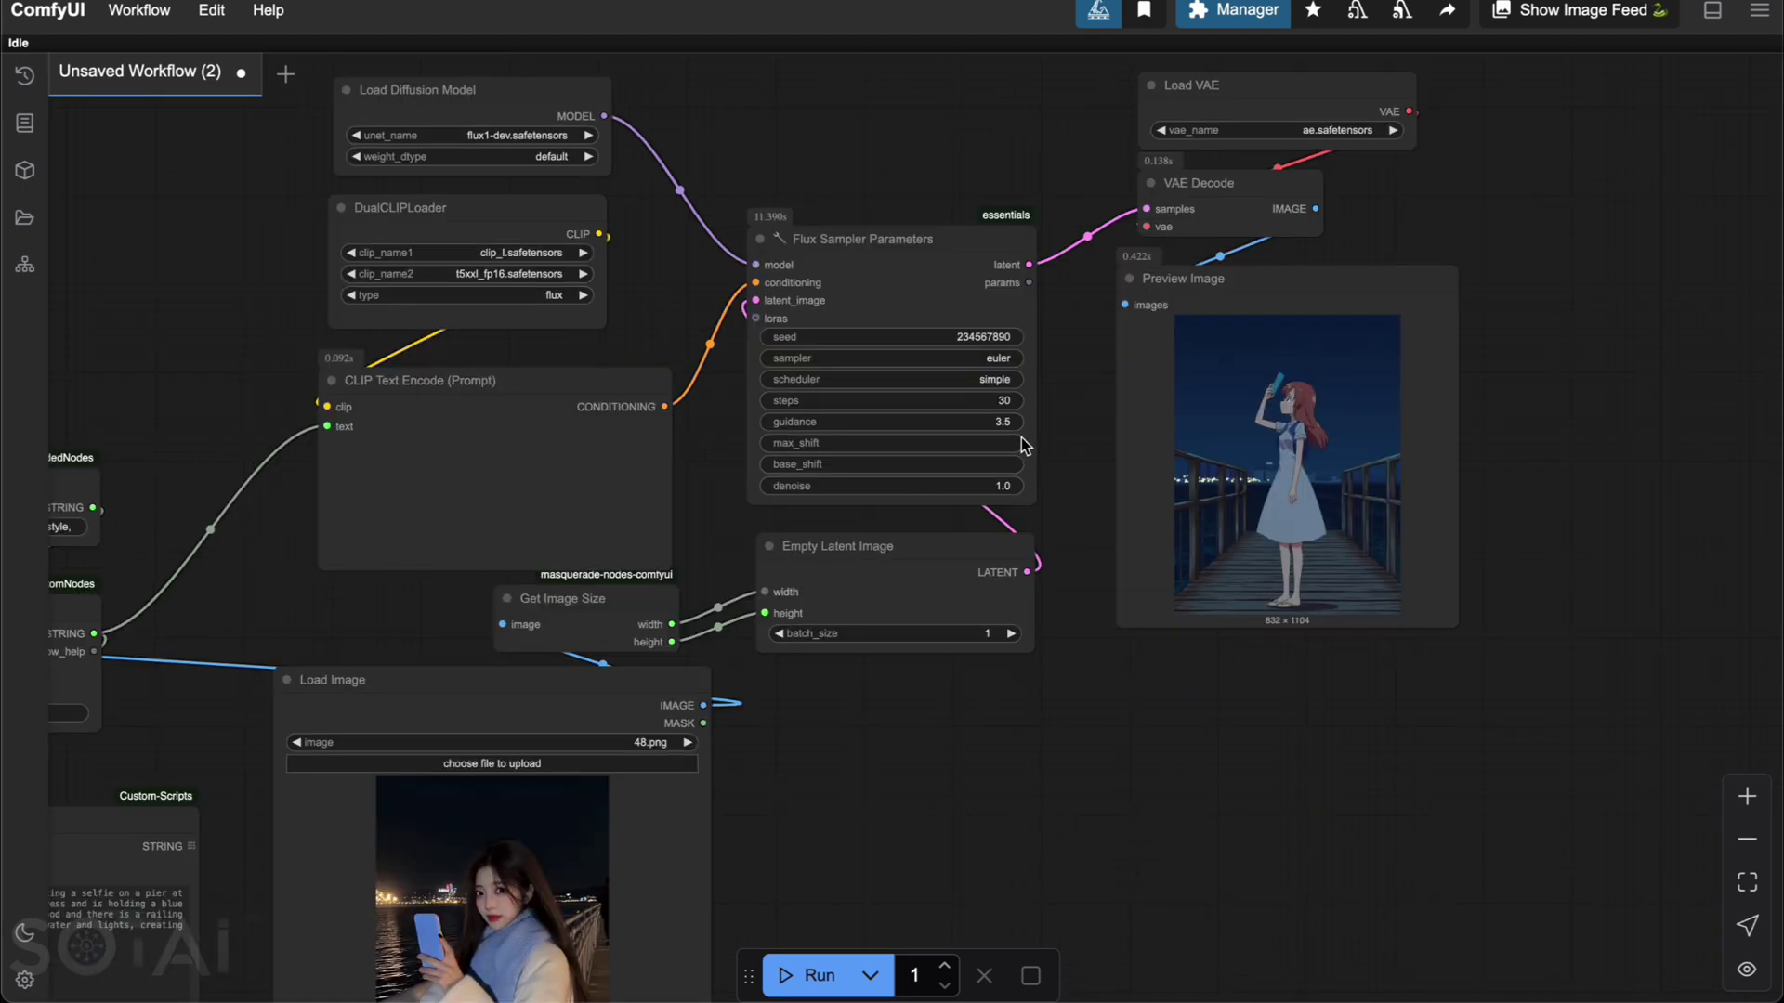
click(1140, 797)
drag(1065, 774, 1069, 702)
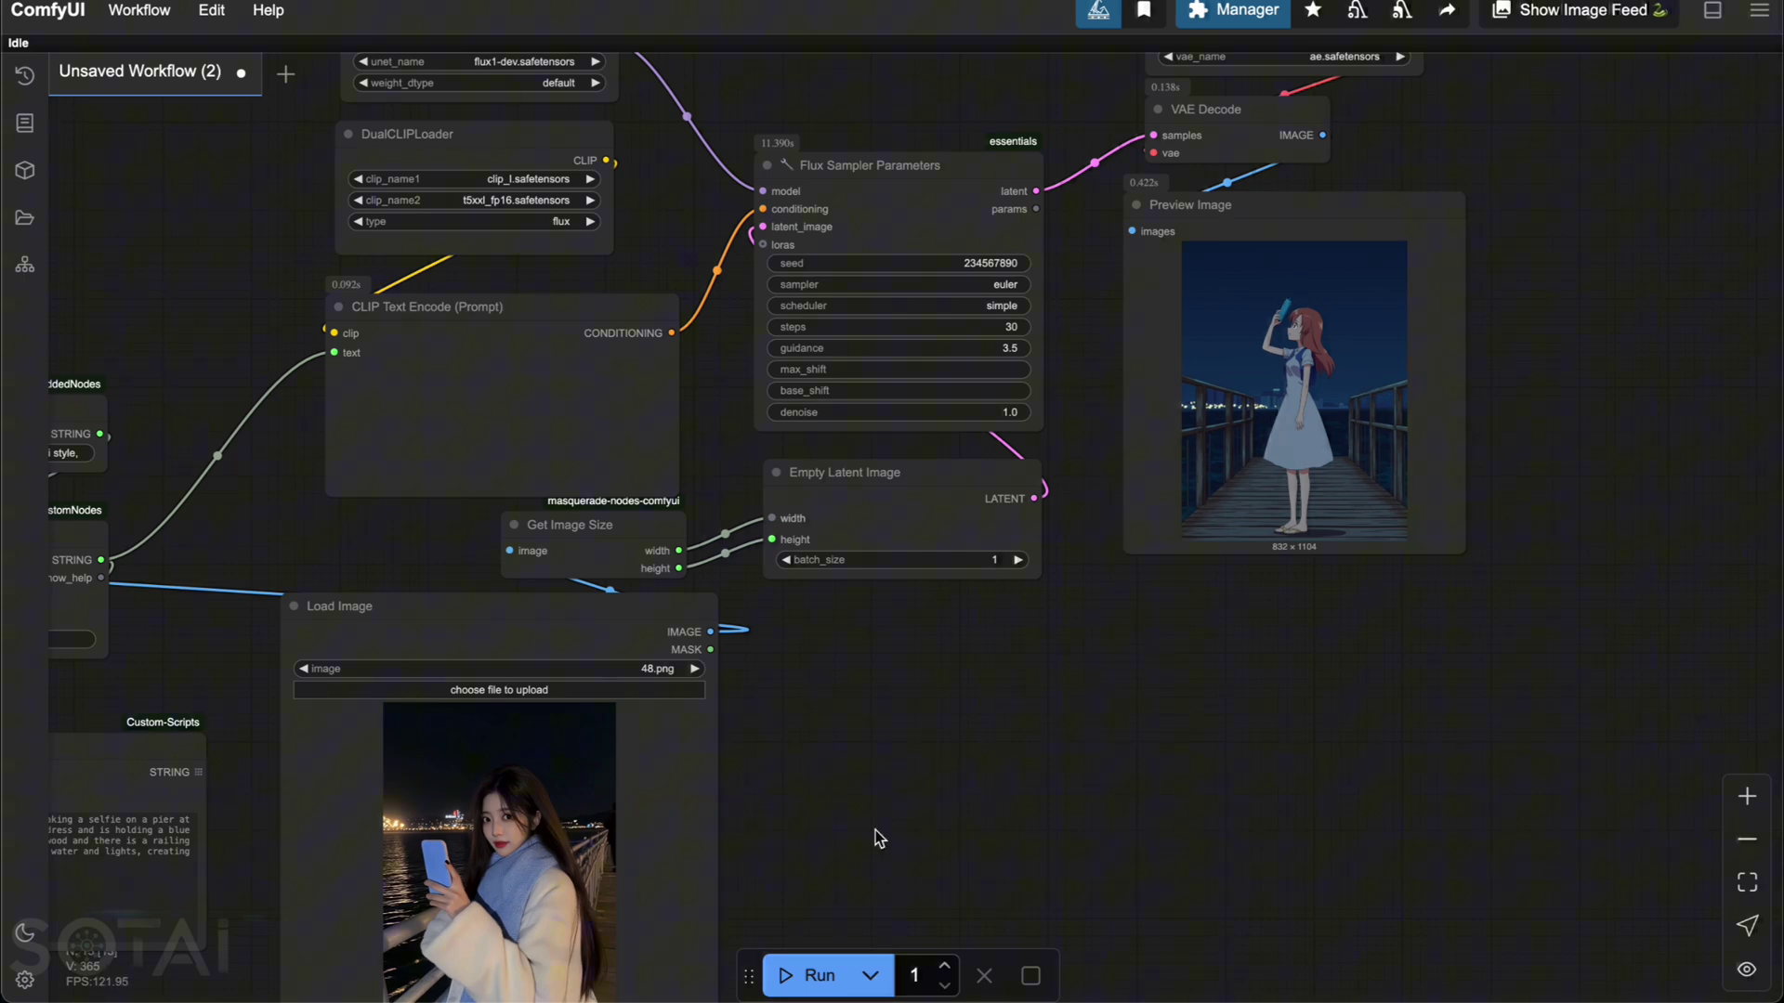
drag(1200, 793, 1101, 805)
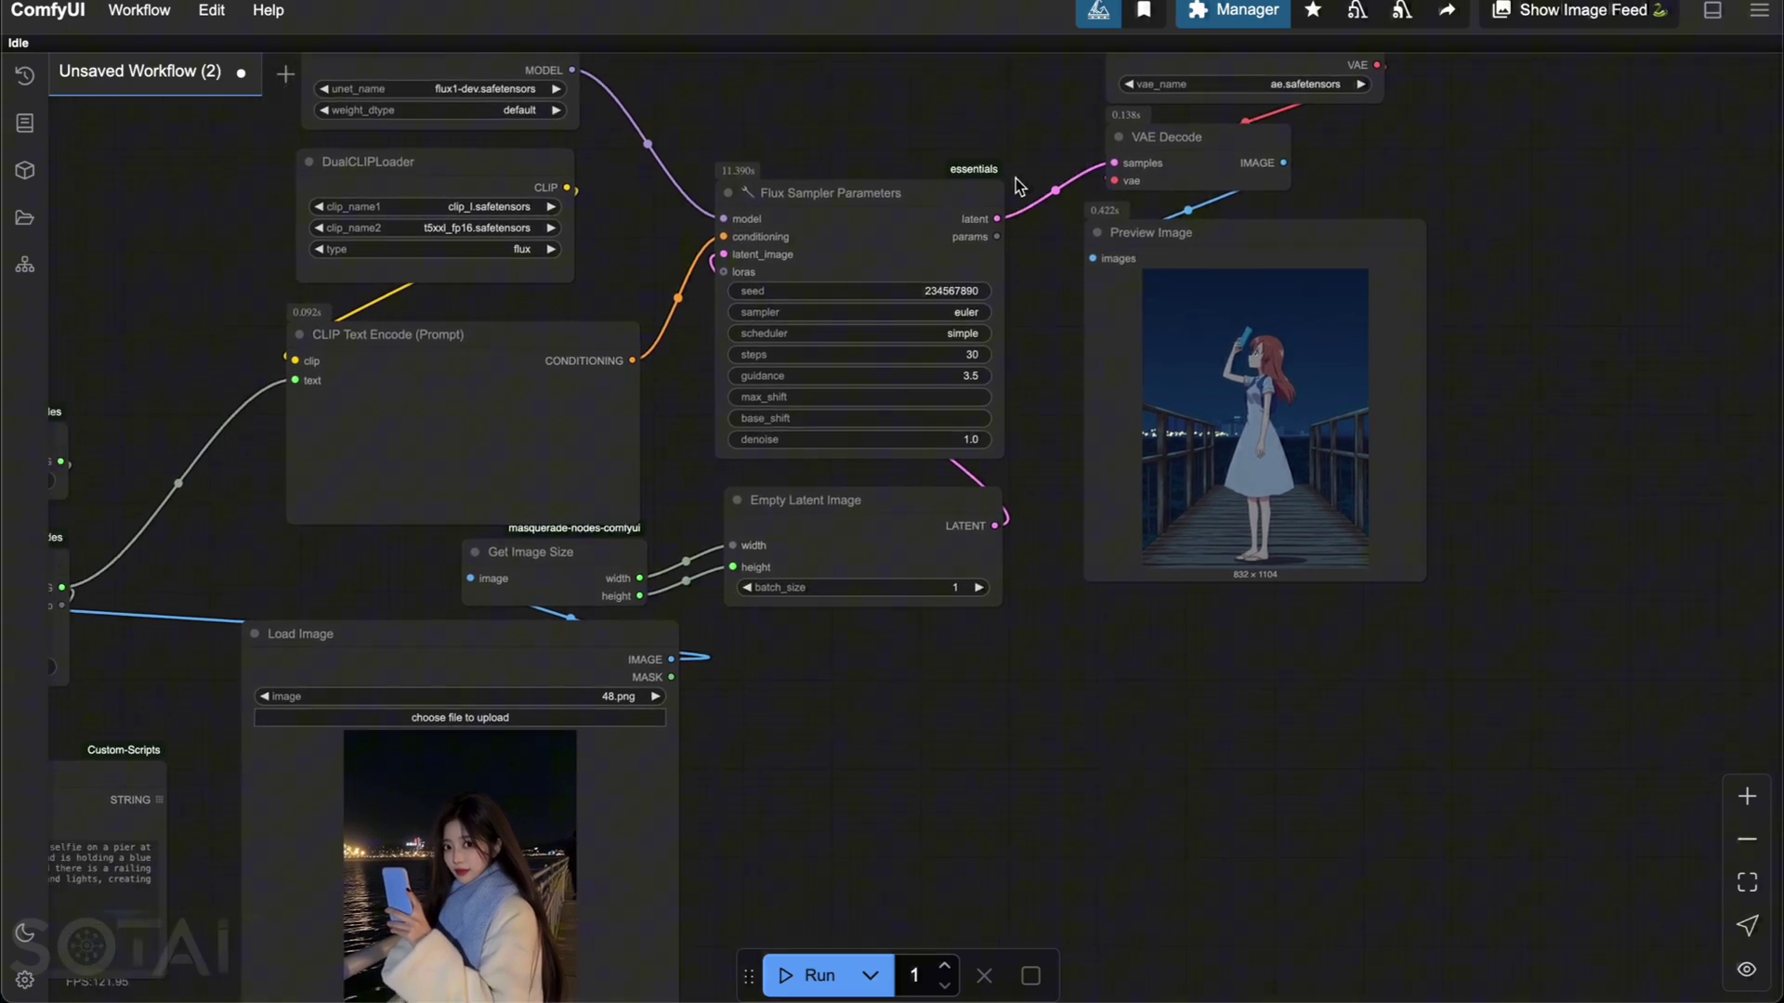
Step: Zoom in close on the Load Diffusion Model node loading flux1-dev.safetensors
drag(1016, 179, 1085, 209)
drag(1006, 130, 1064, 343)
scroll(874, 331, up, 4)
drag(913, 302, 1007, 403)
scroll(921, 394, up, 3)
Step: Add a LoraLoaderModelOnly node above the diffusion loader with ghibli.safetensors selected
click(597, 444)
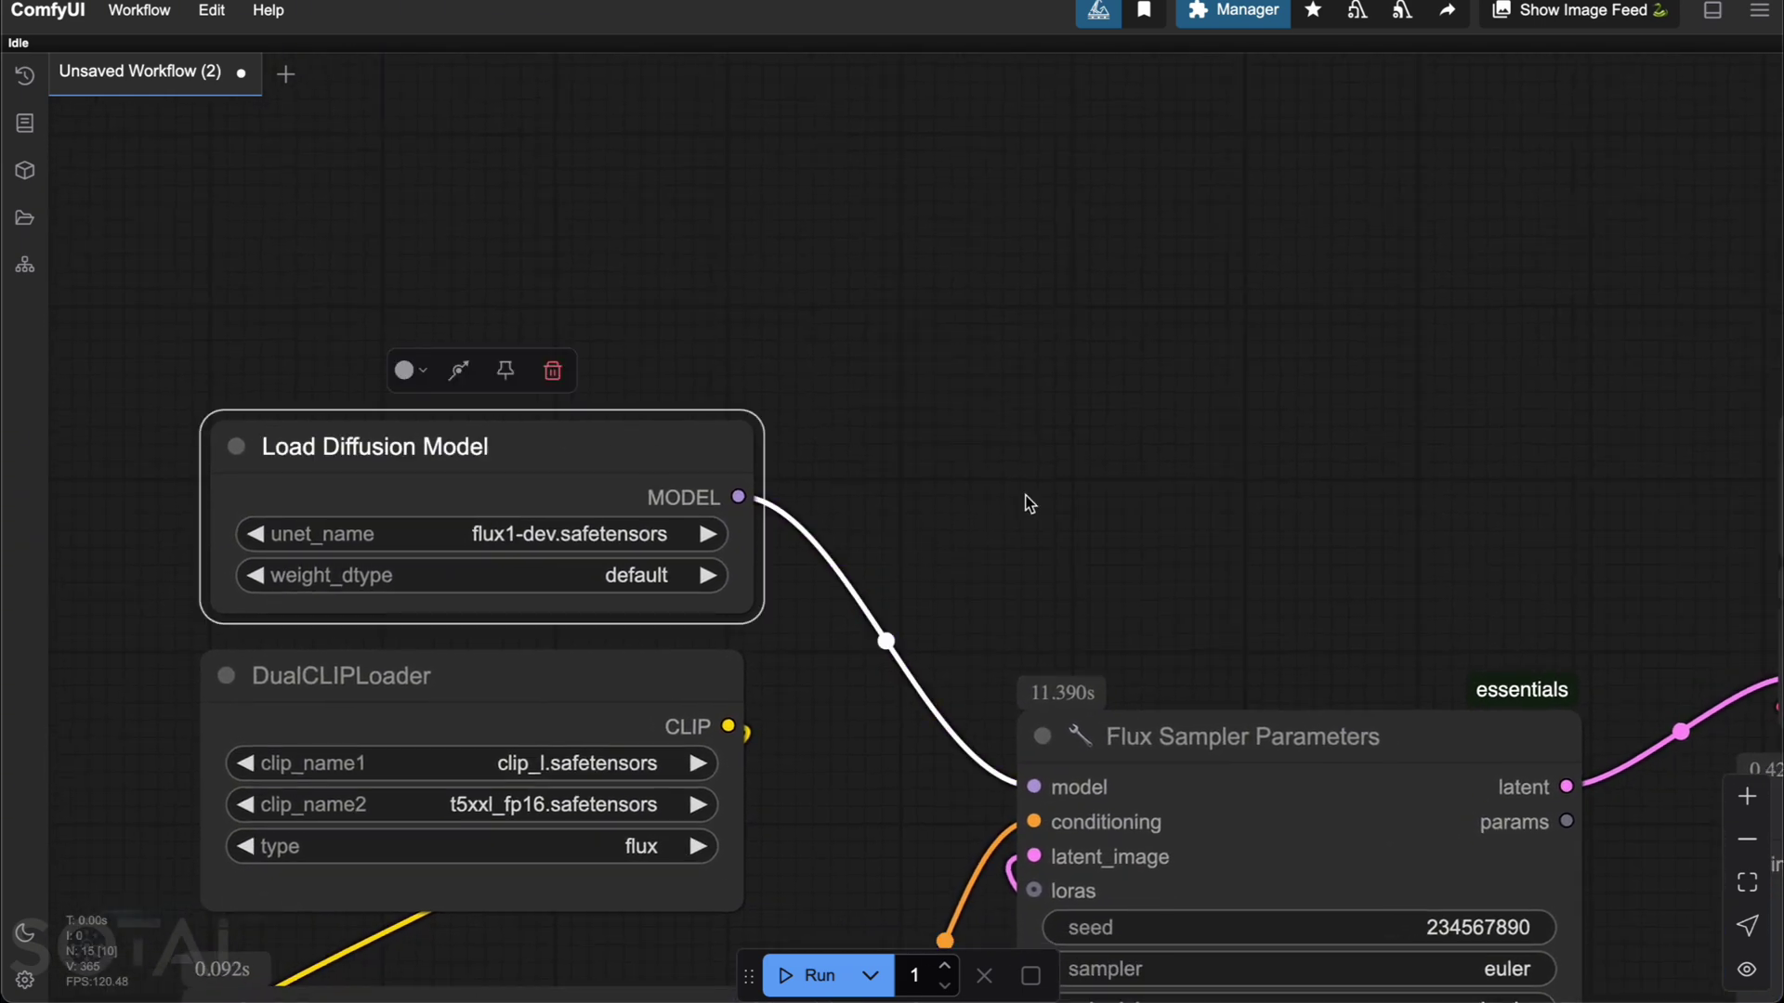
scroll(734, 437, down, 1)
scroll(902, 349, up, 1)
double_click(1011, 226)
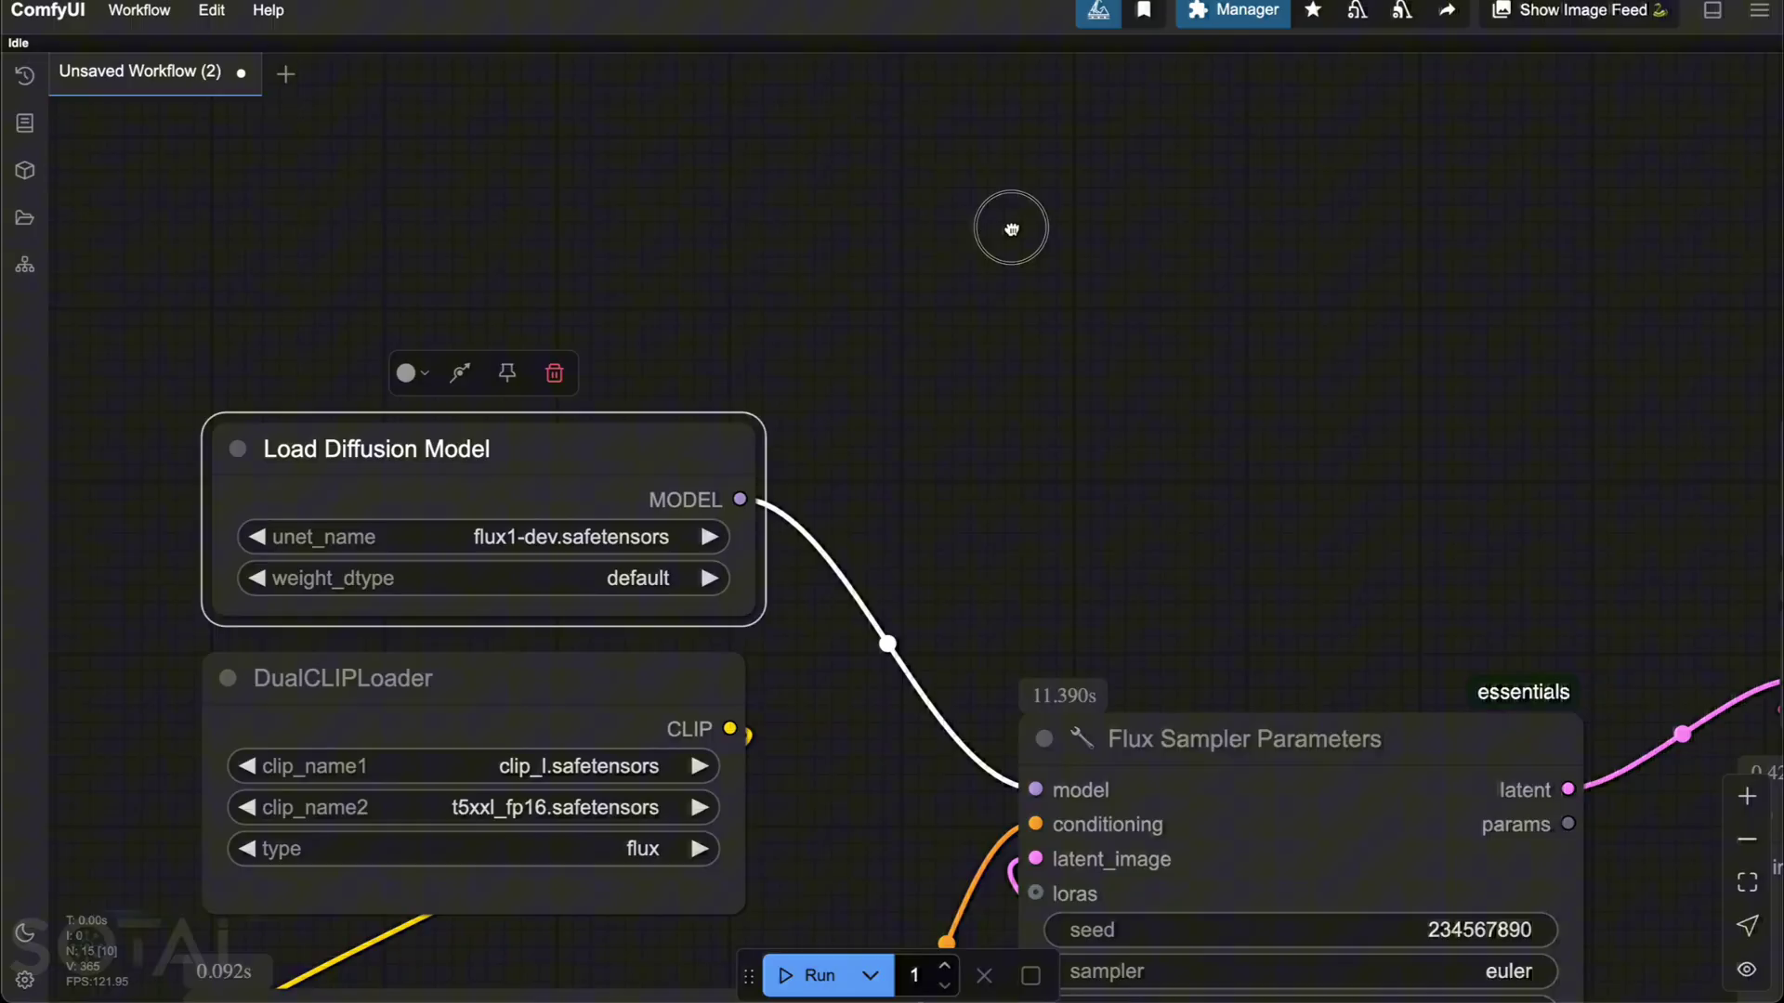
text(load)
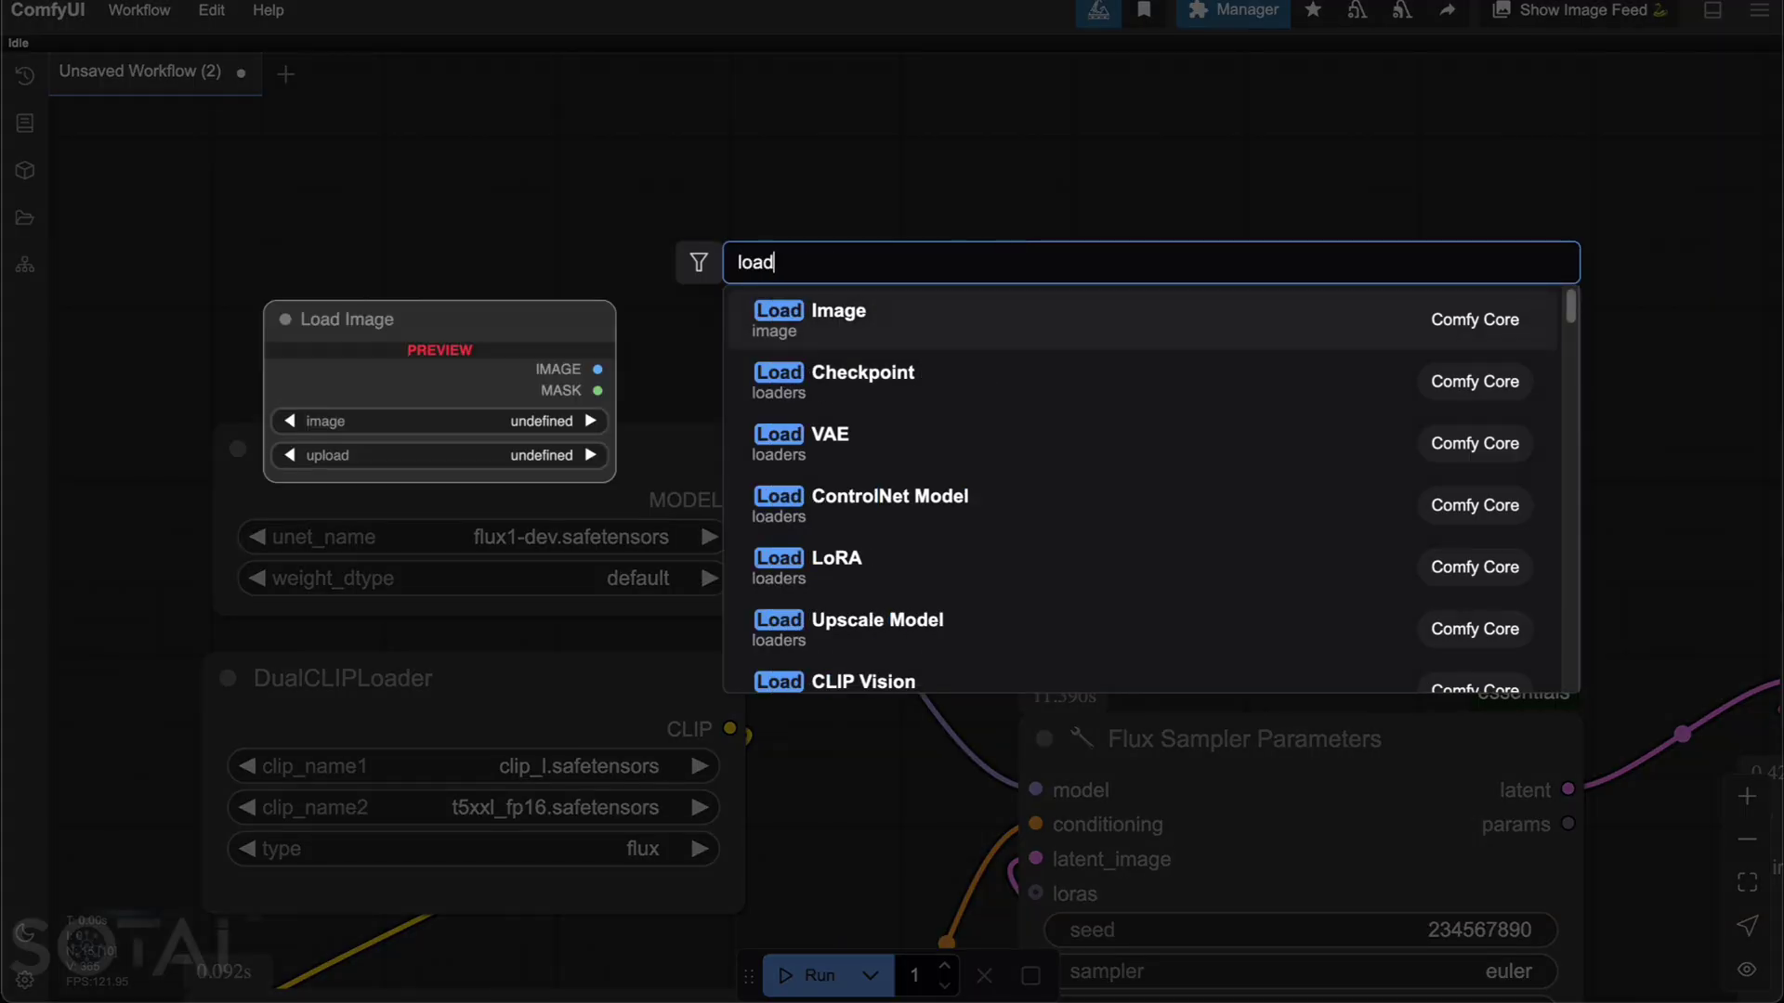
key(BackSpace)
key(BackSpace)
text(ra)
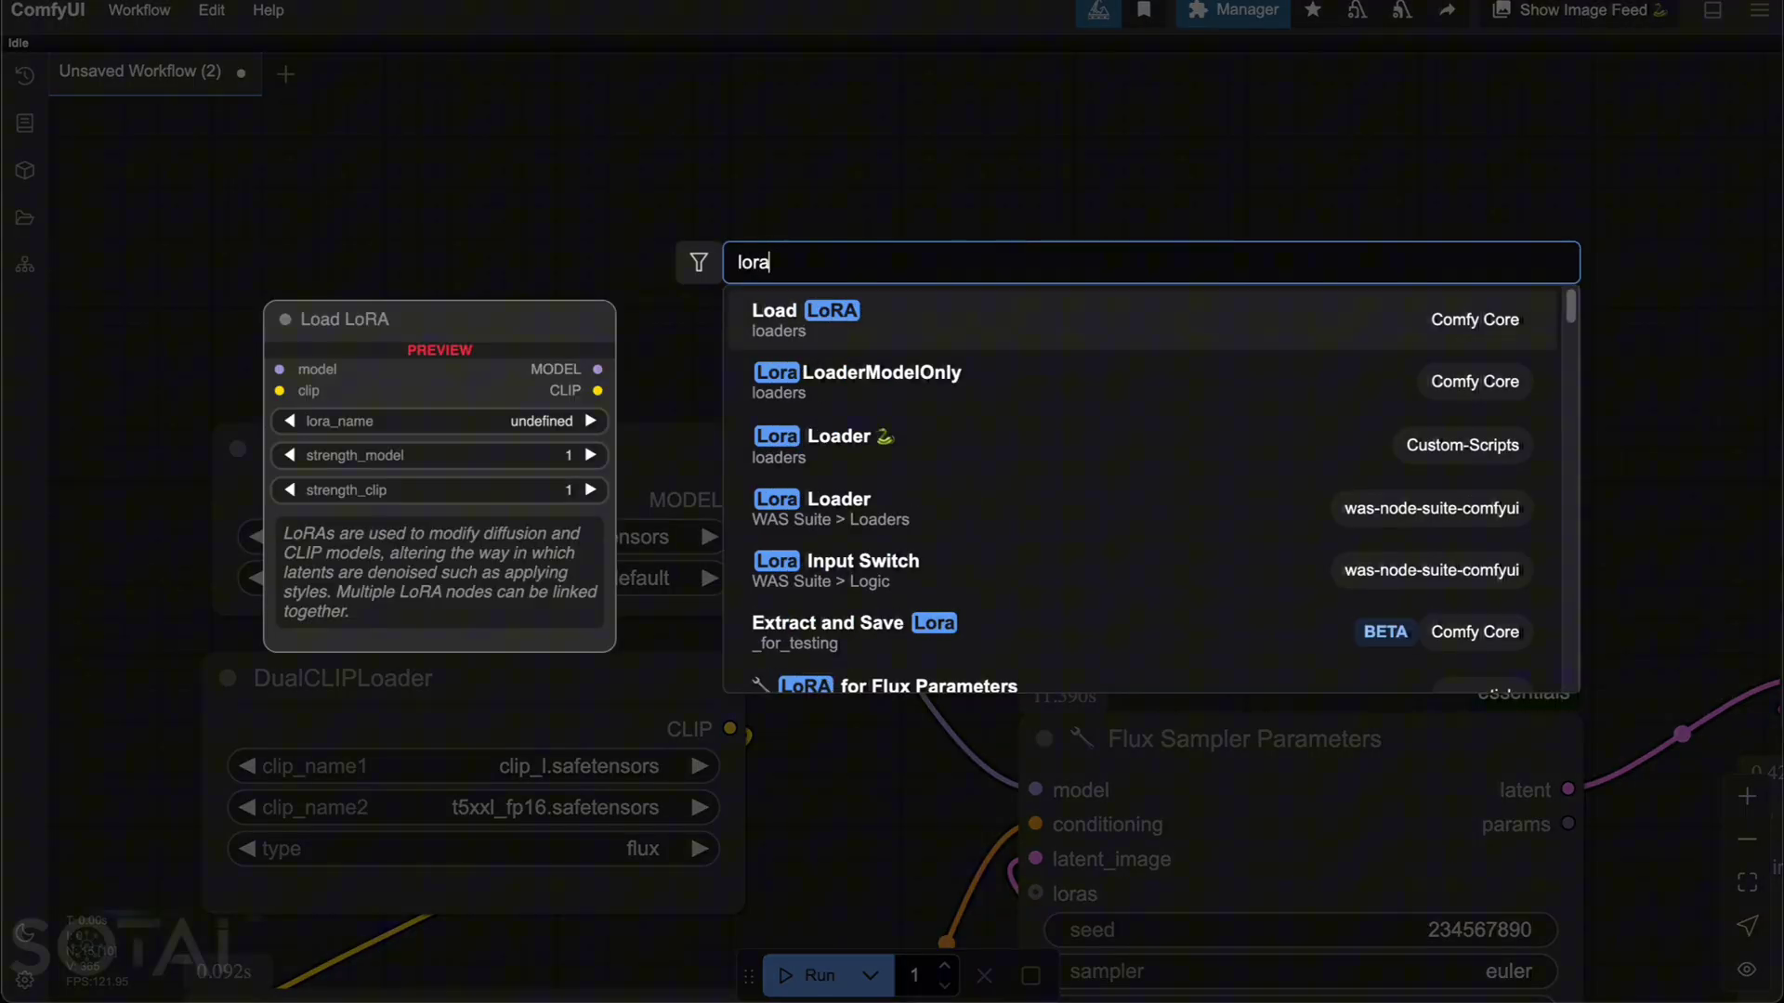
click(967, 389)
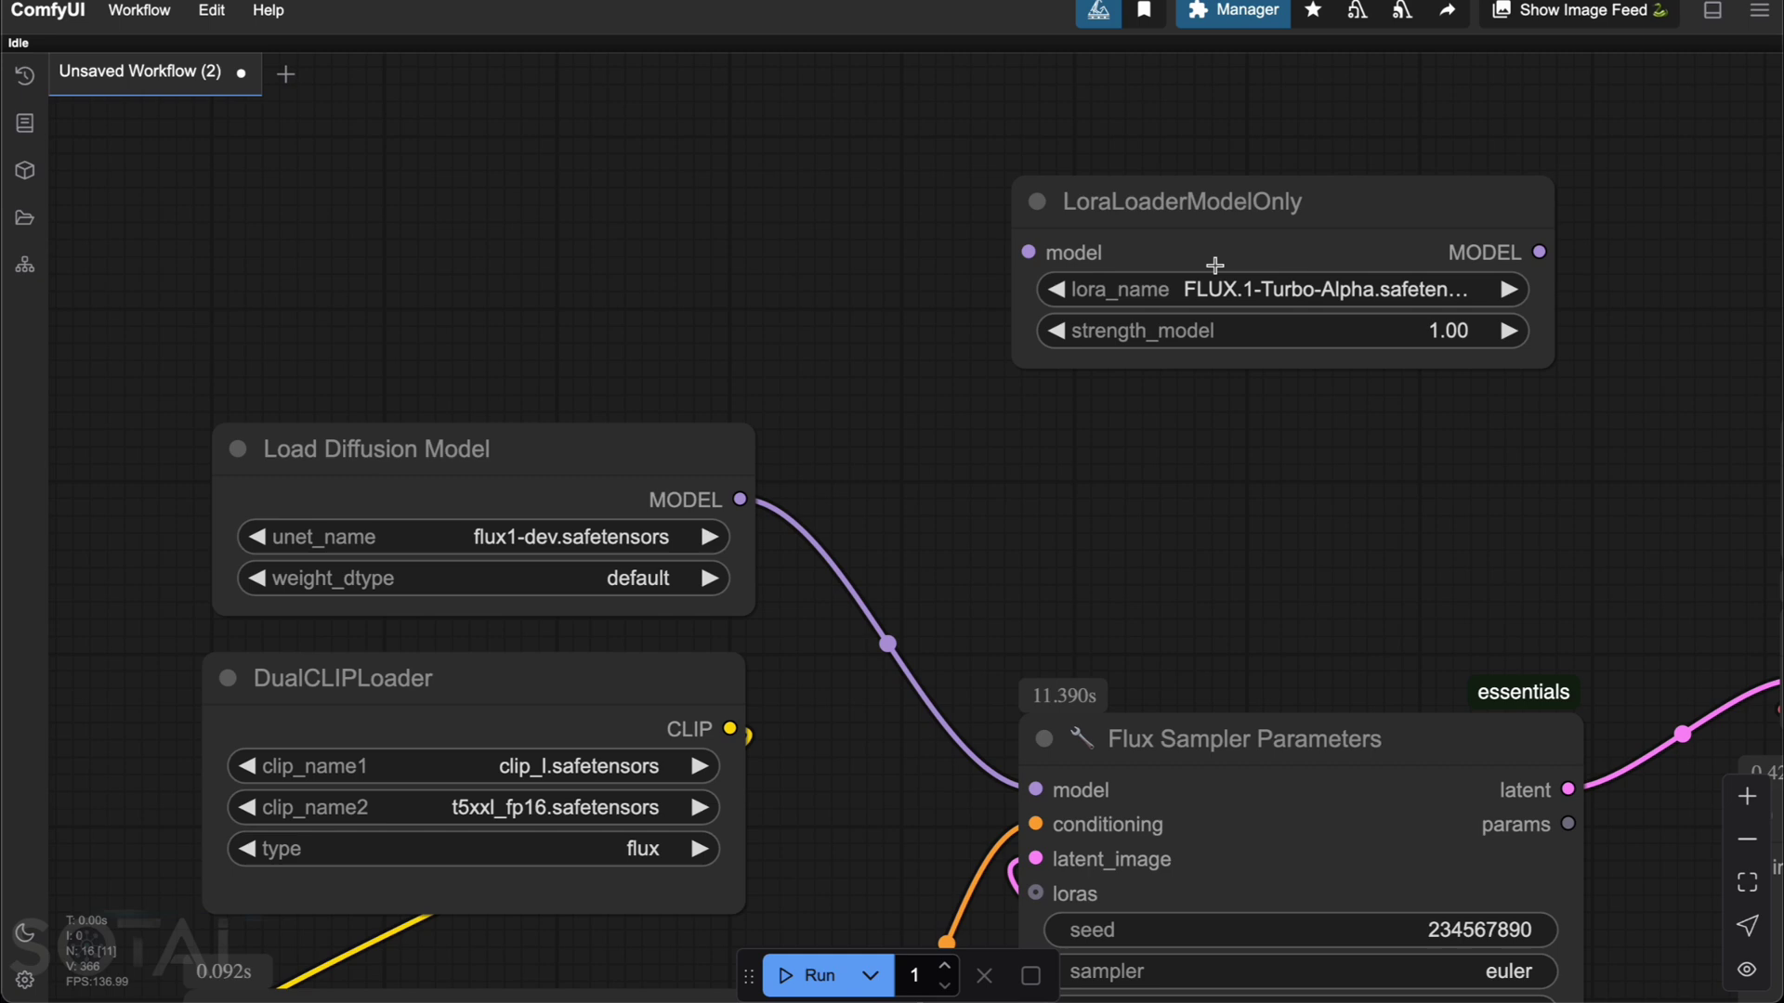
drag(1221, 225, 1083, 229)
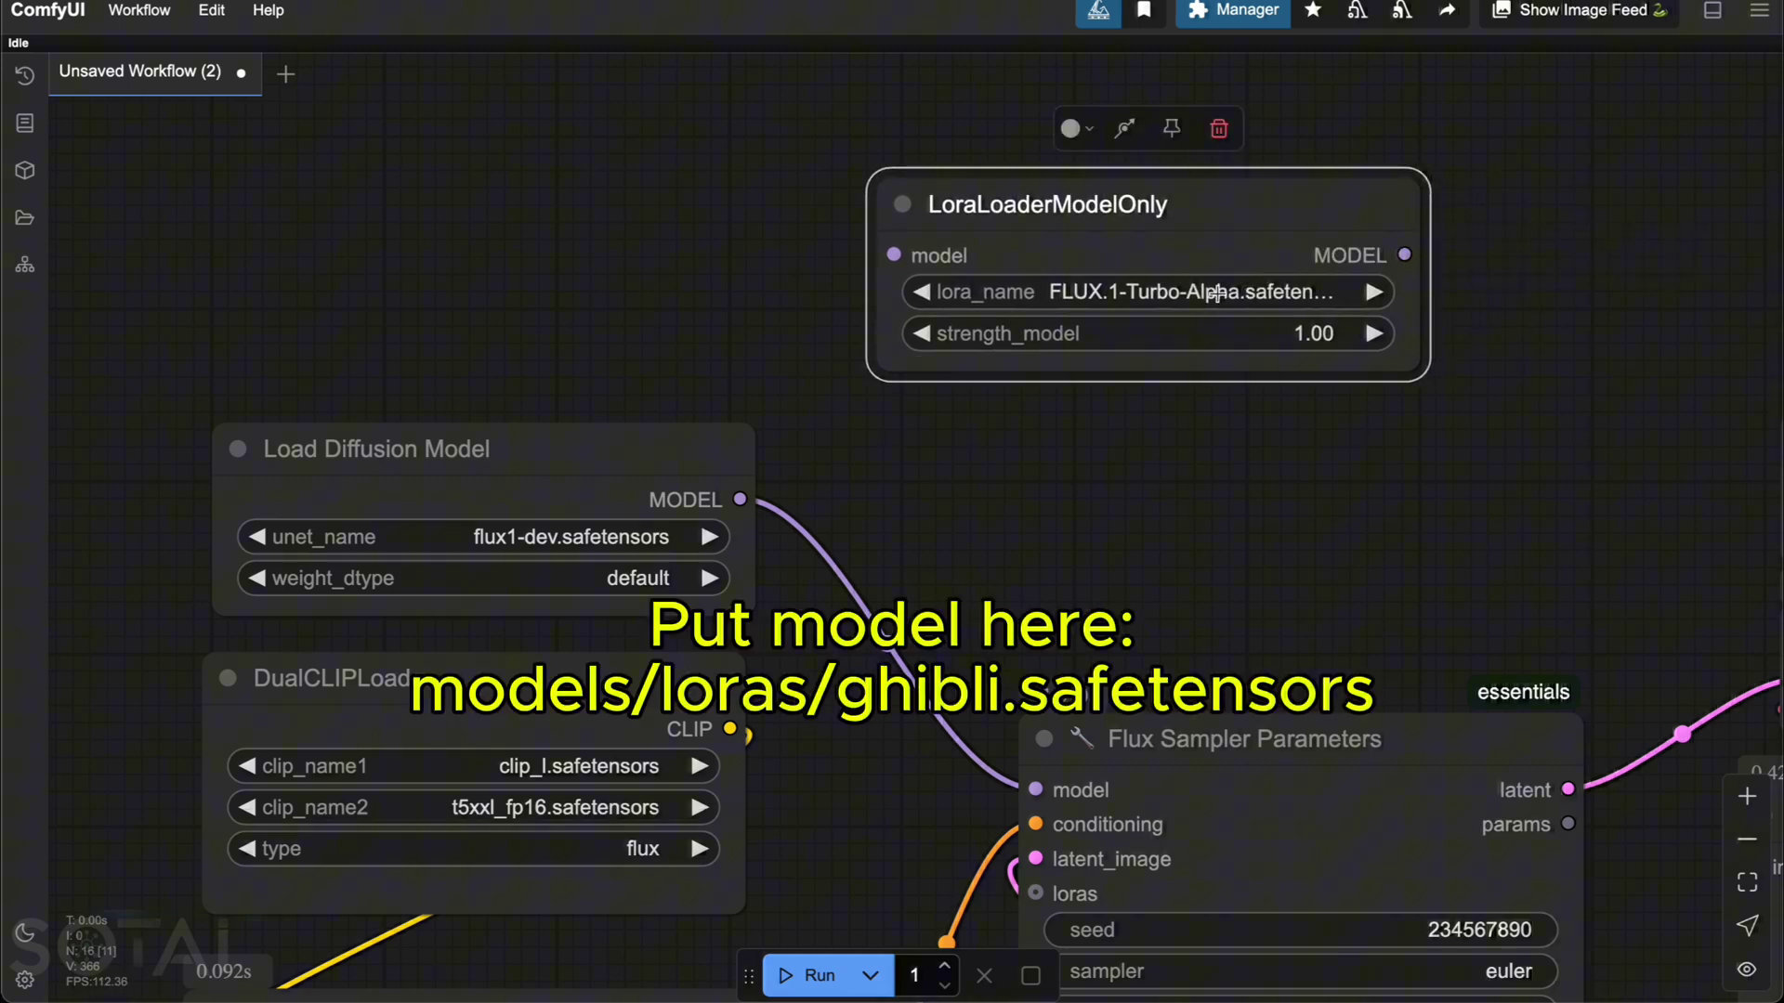
click(1222, 295)
click(1223, 424)
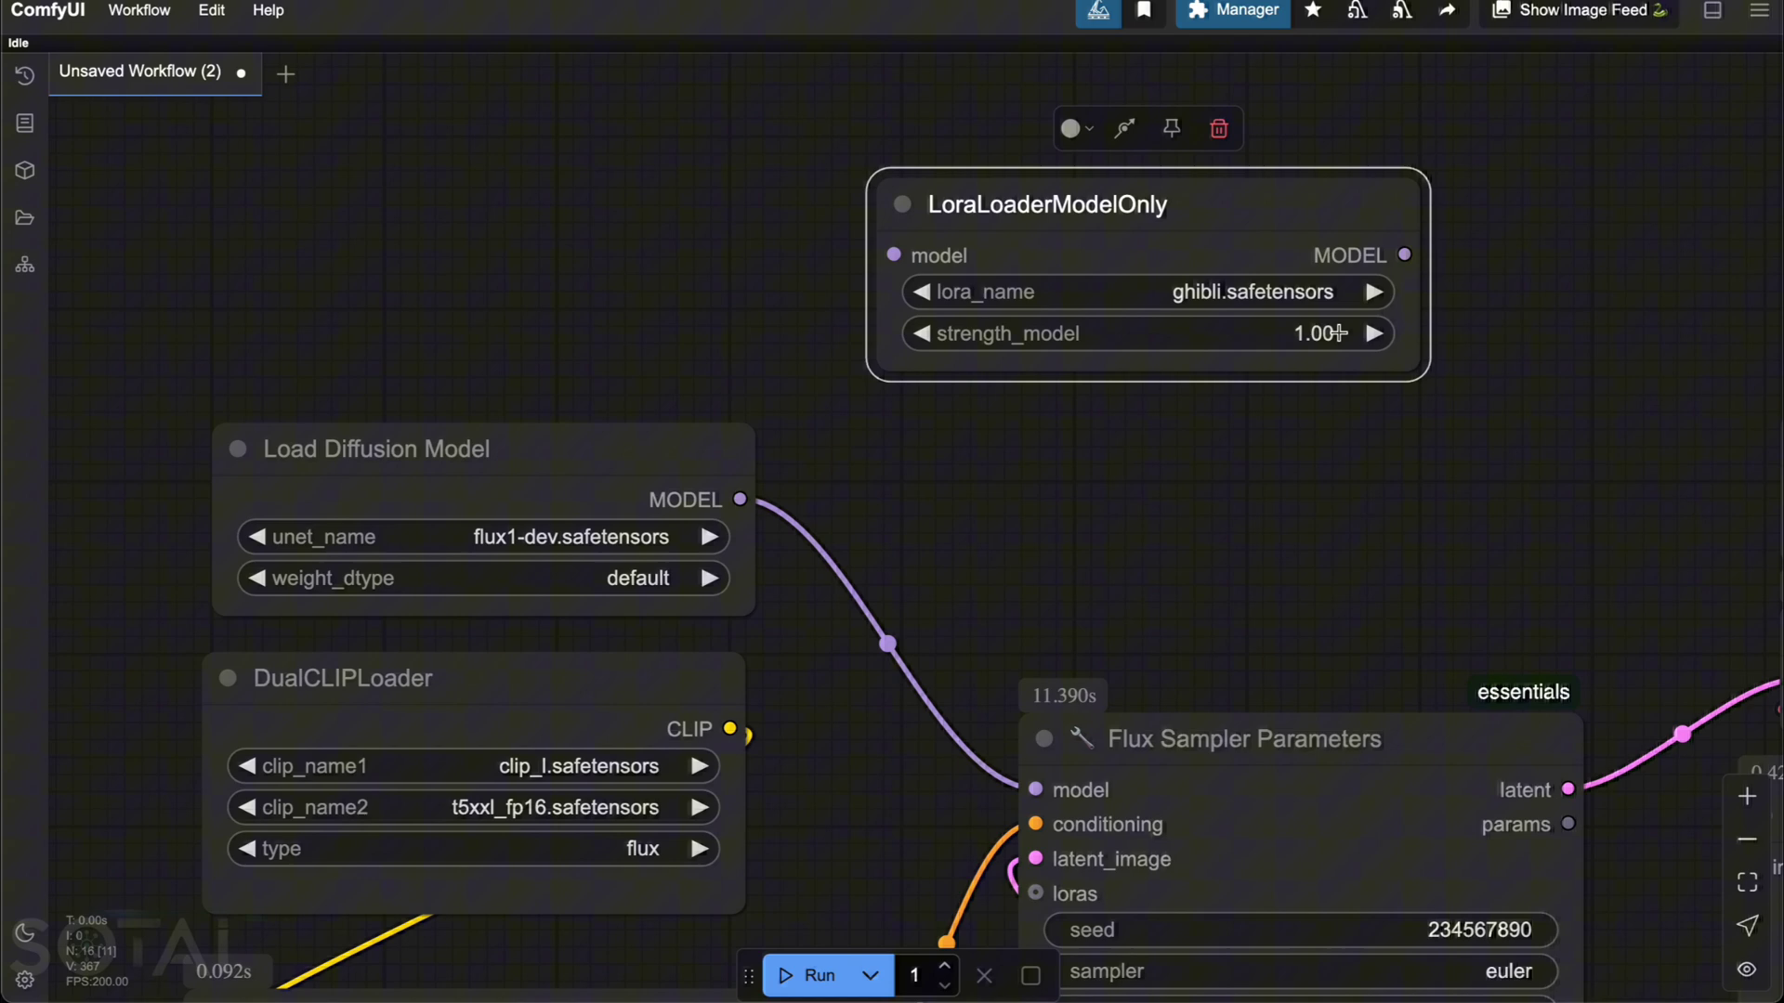
Step: Route the diffusion model through the LoRA into the Flux Sampler at strength 1.30
drag(740, 499, 894, 255)
scroll(1212, 464, right, 2)
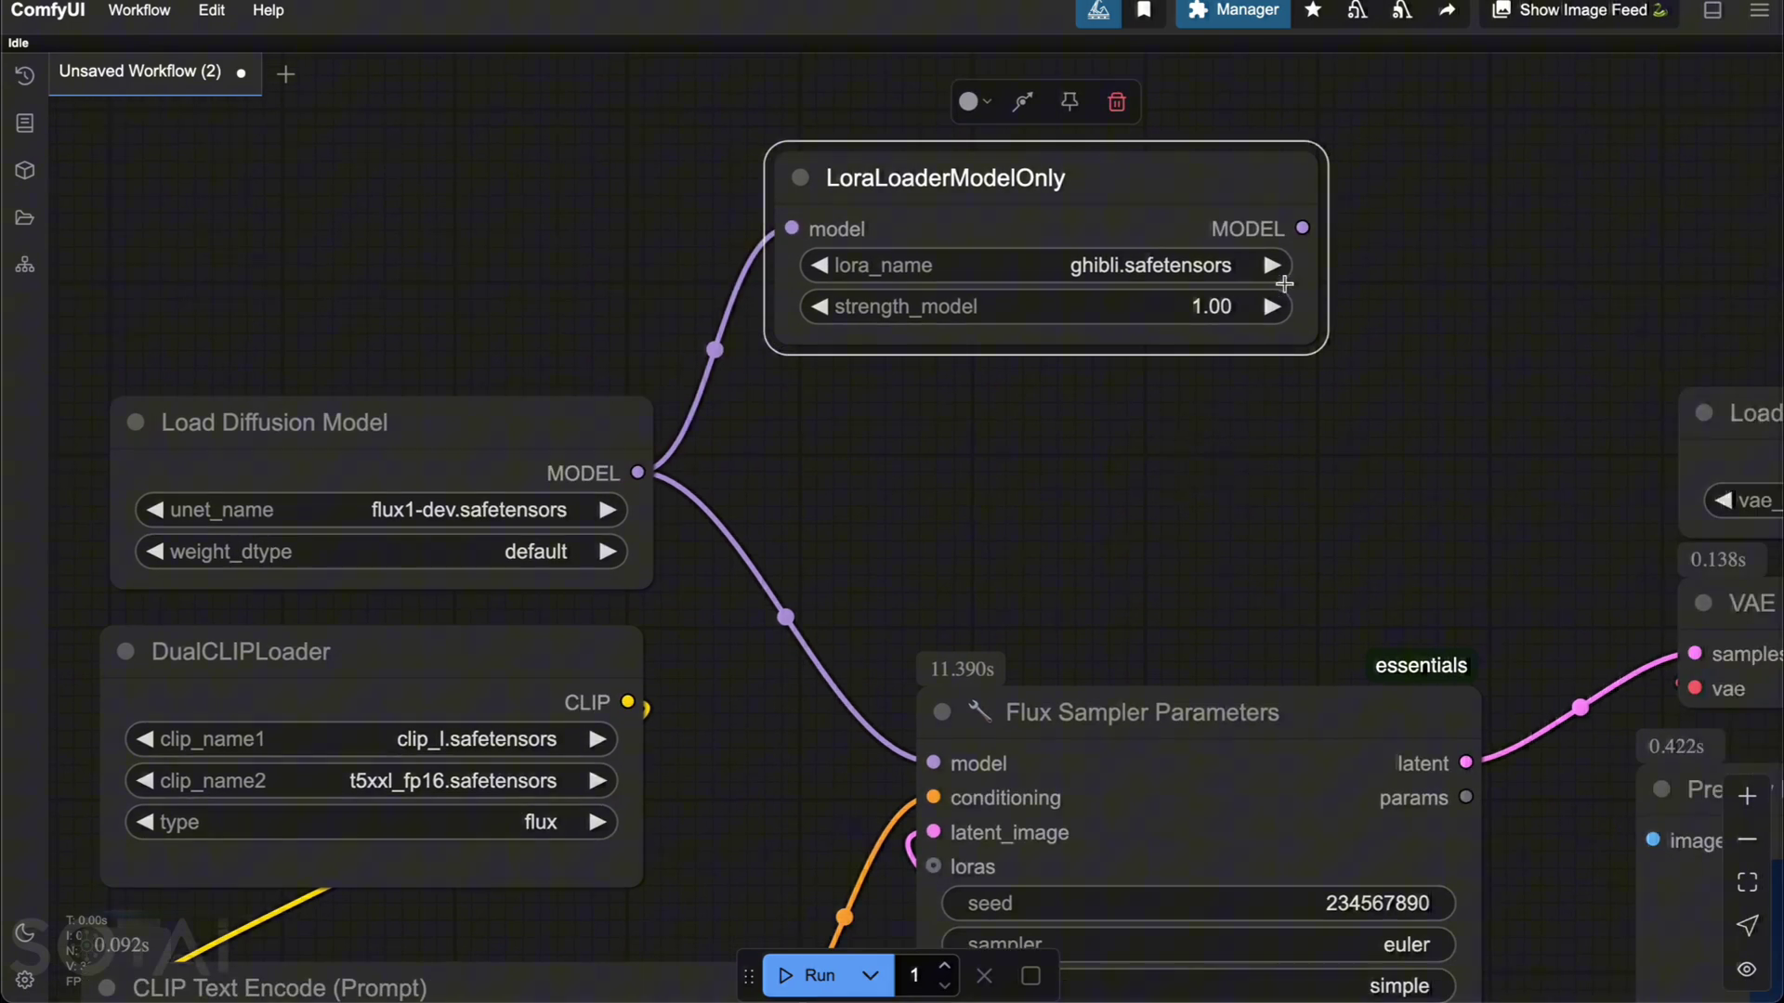
drag(1306, 229, 957, 757)
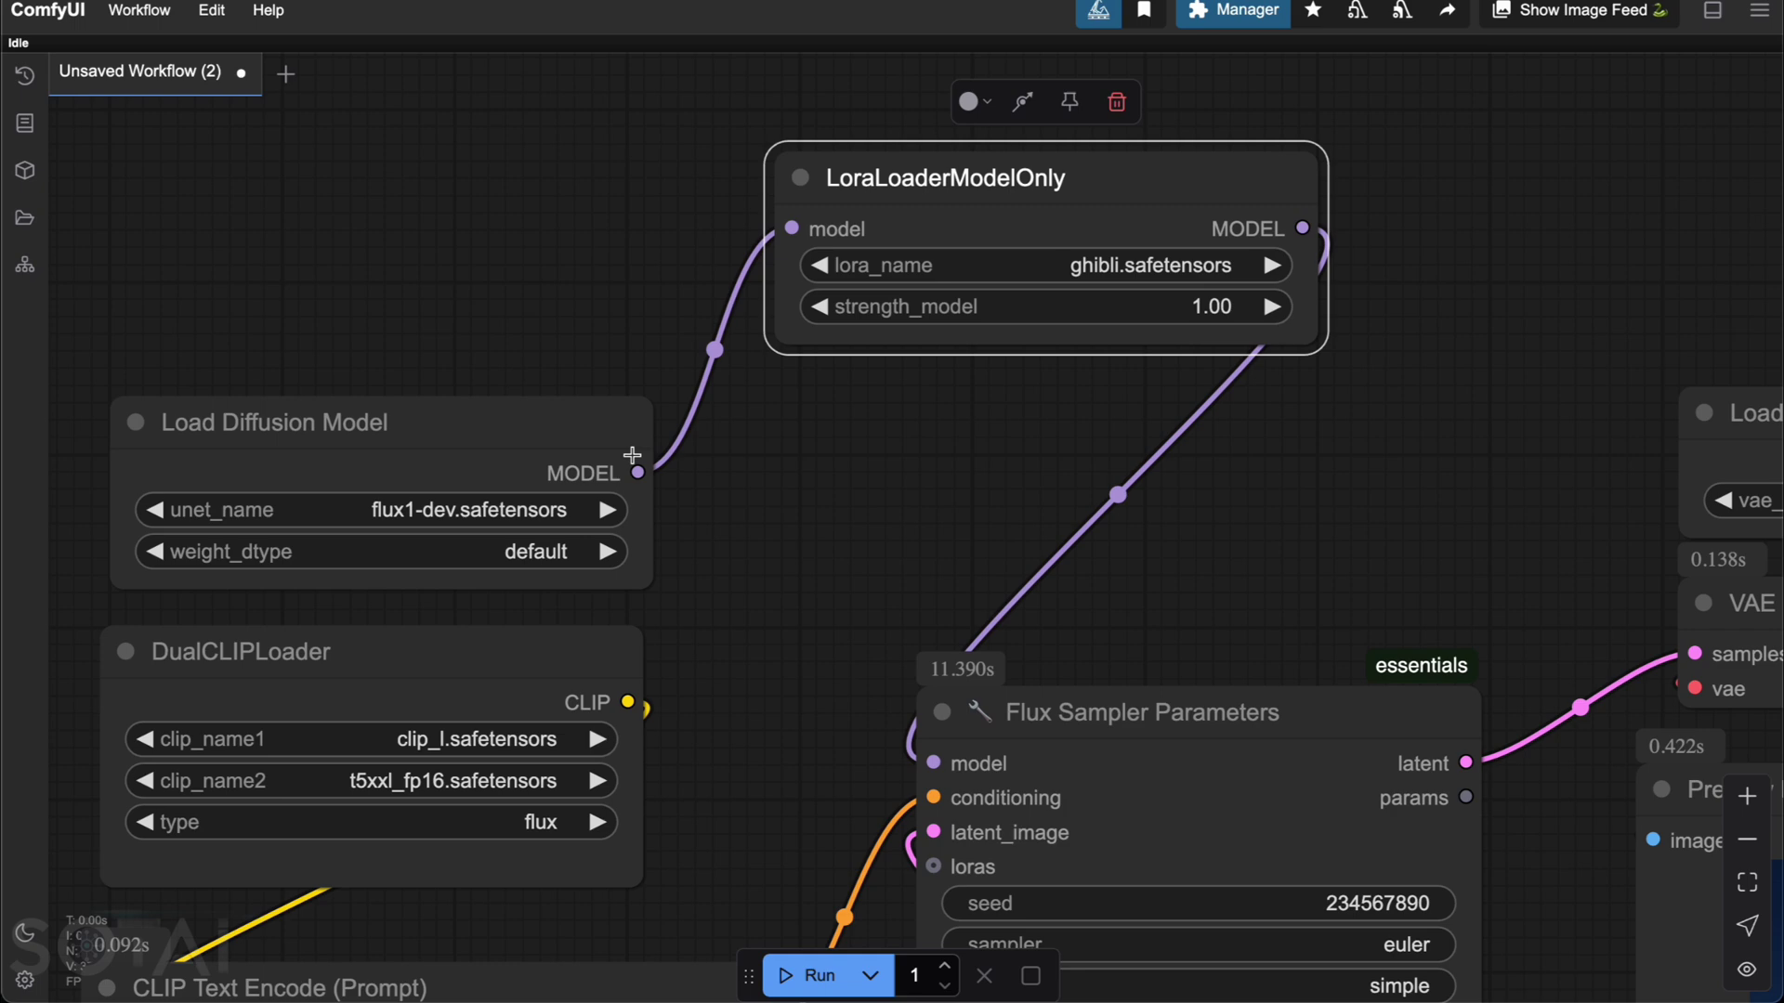
click(1179, 316)
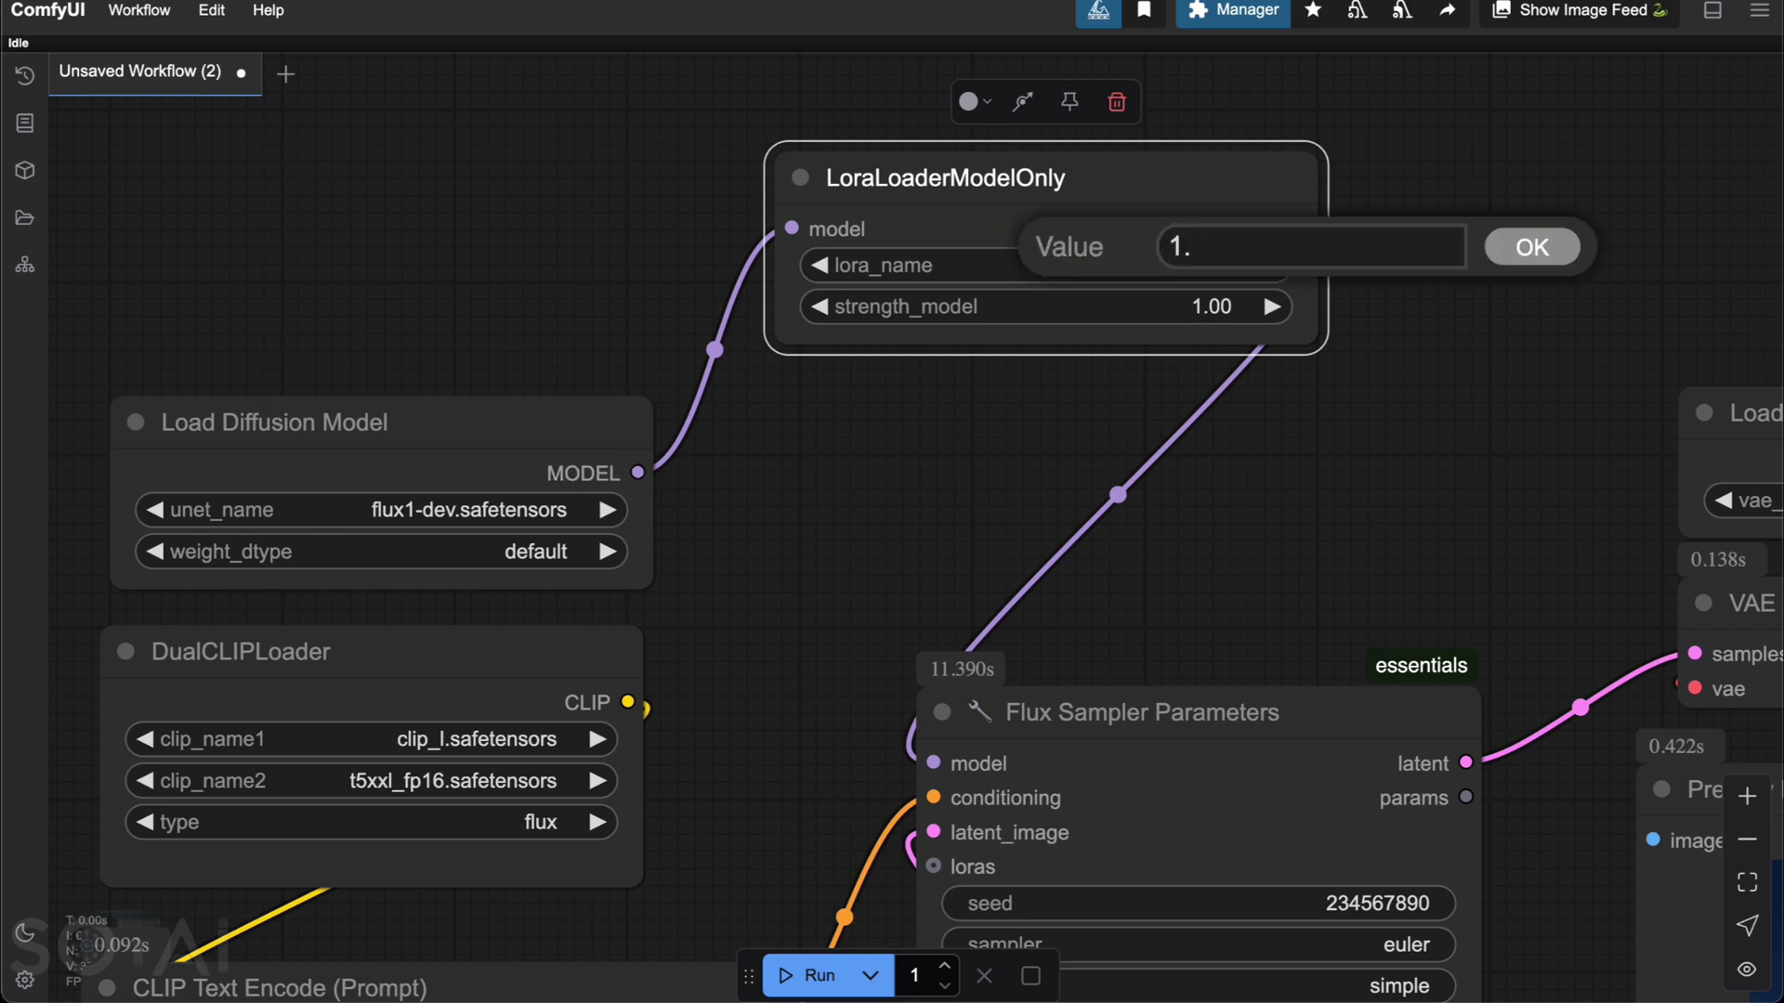
key(Return)
scroll(1390, 494, down, 5)
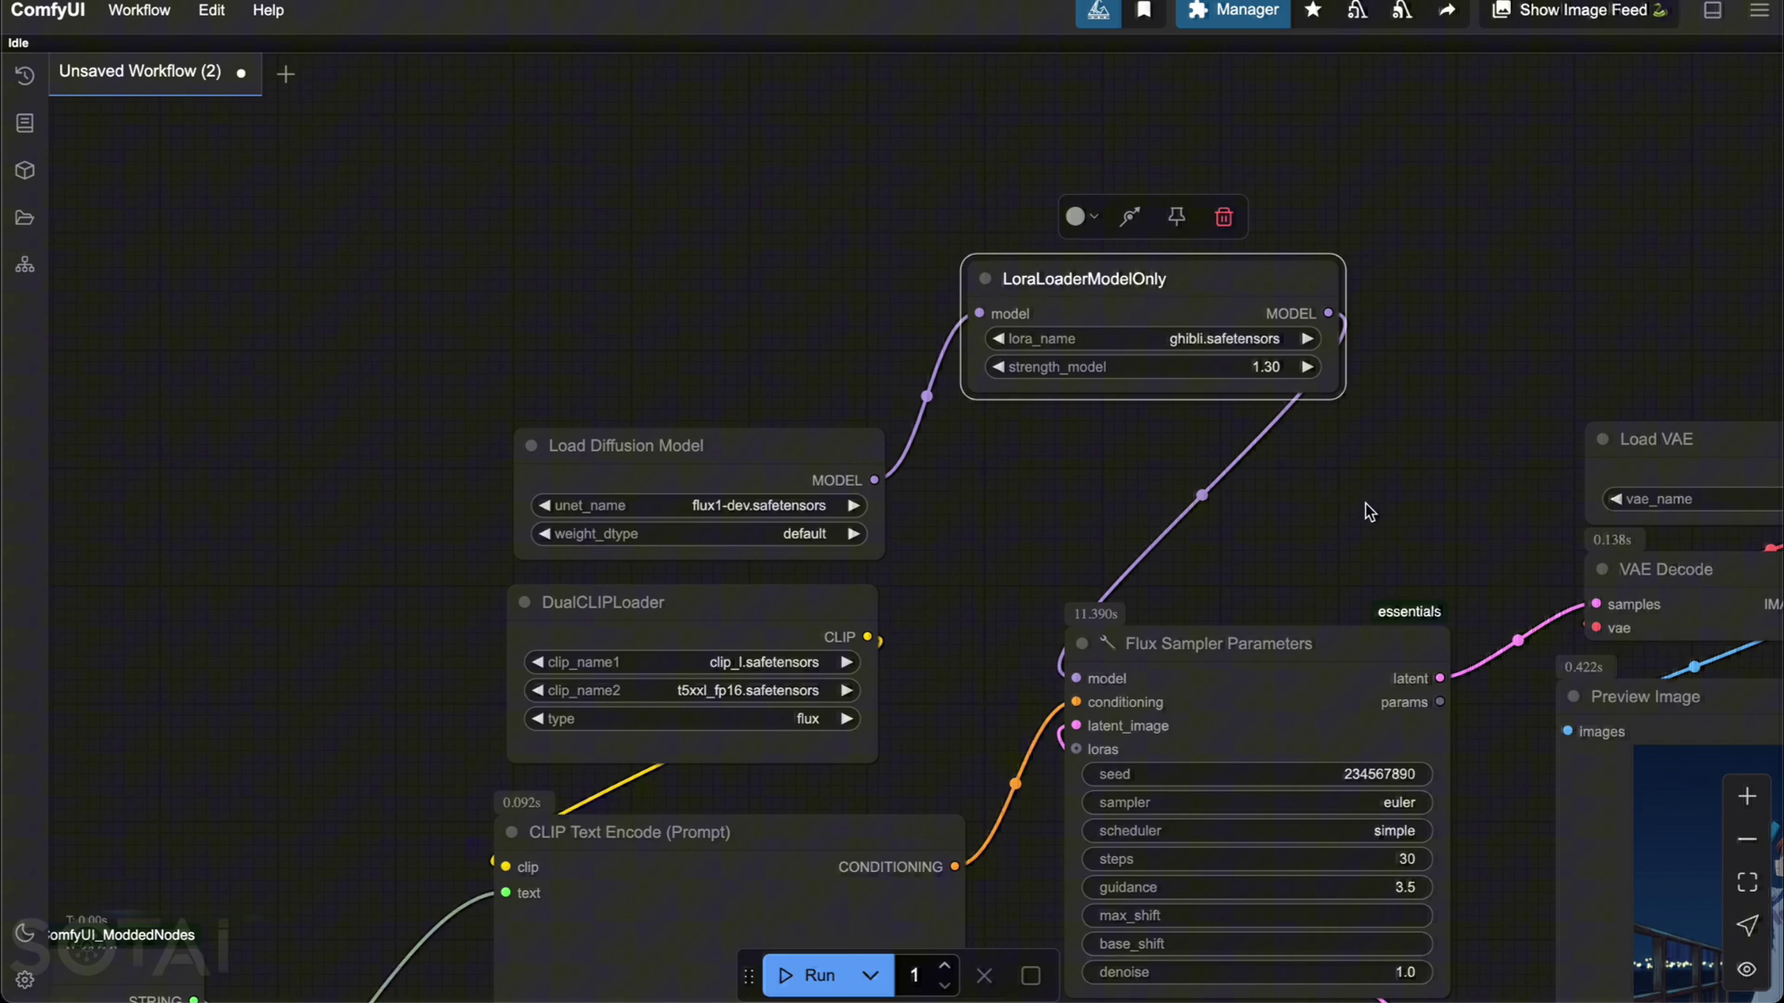
scroll(1147, 466, down, 5)
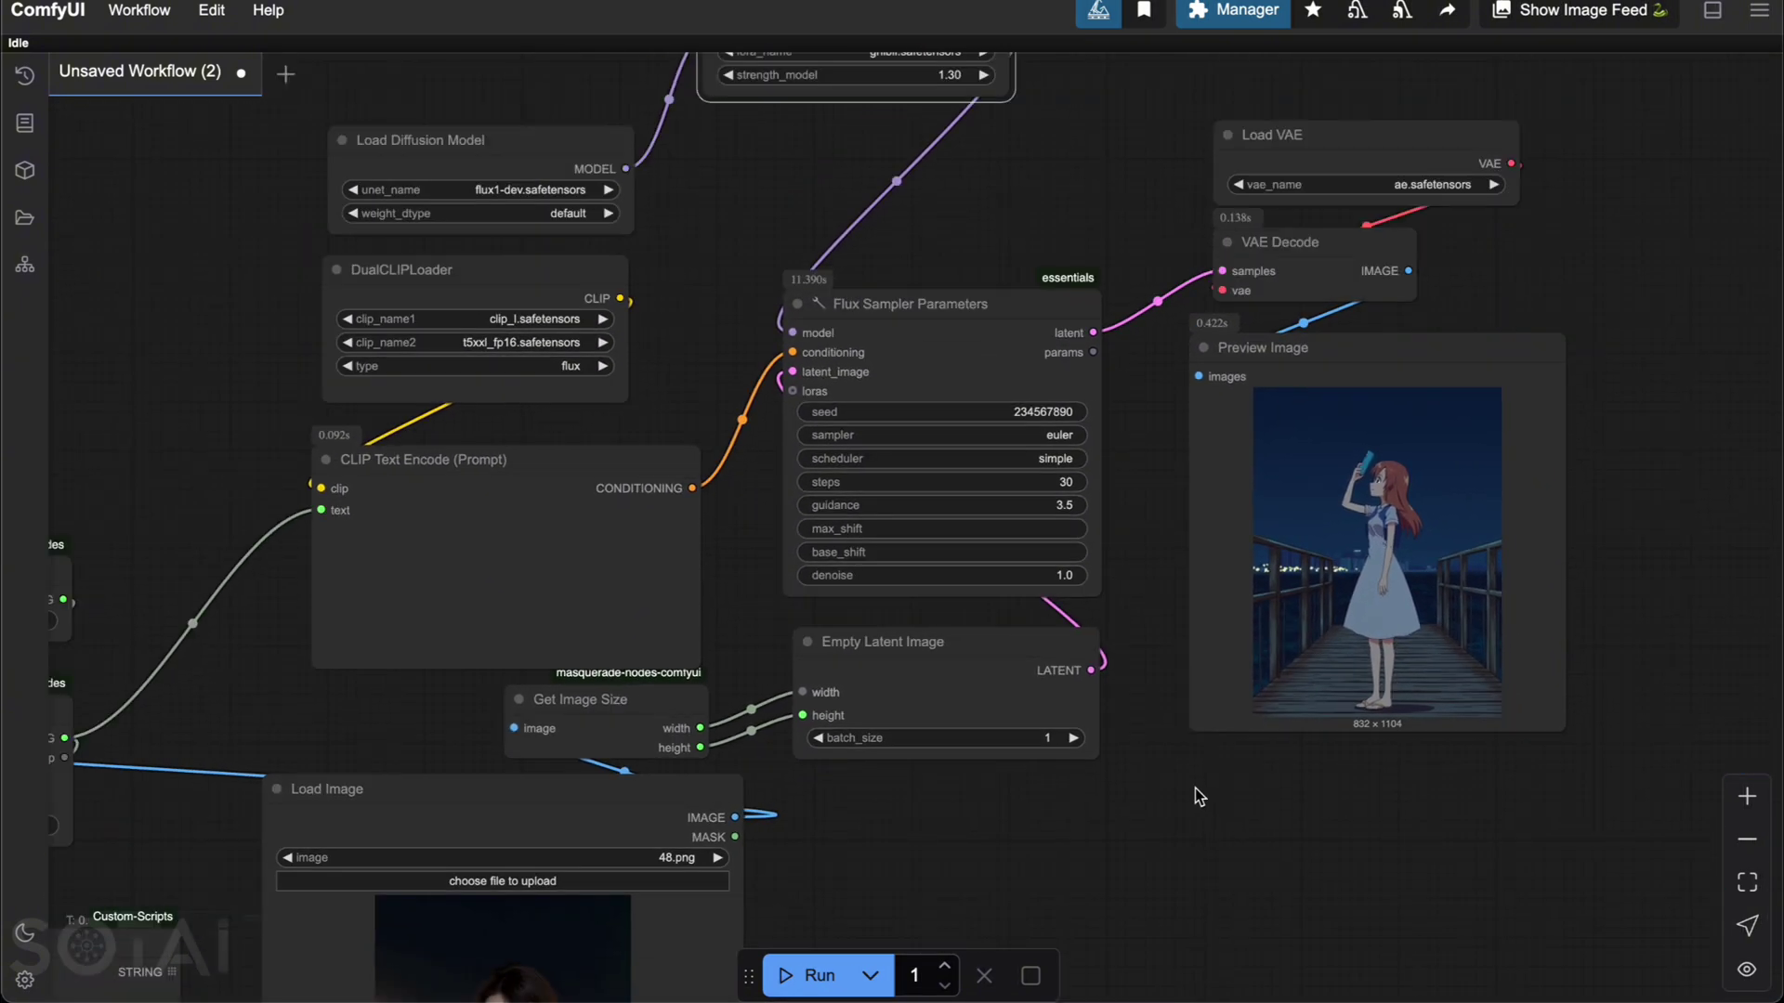
drag(1195, 788, 1113, 526)
drag(1104, 625, 1105, 617)
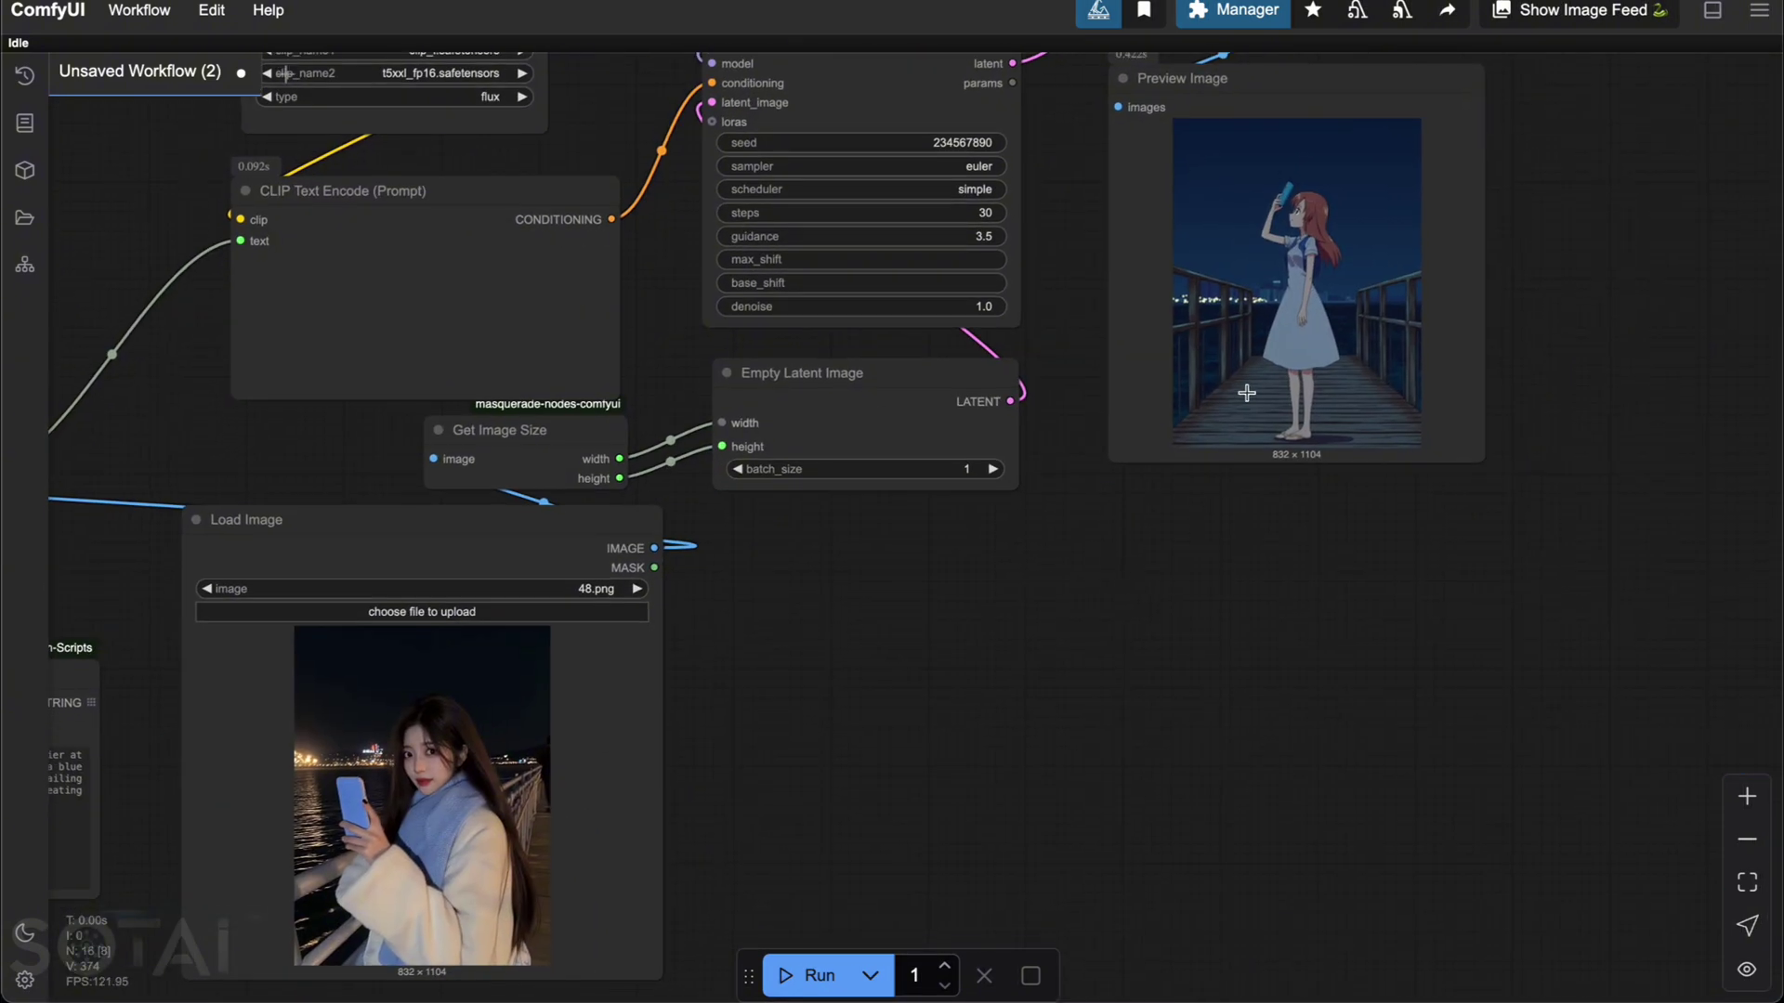
drag(1076, 684, 1038, 594)
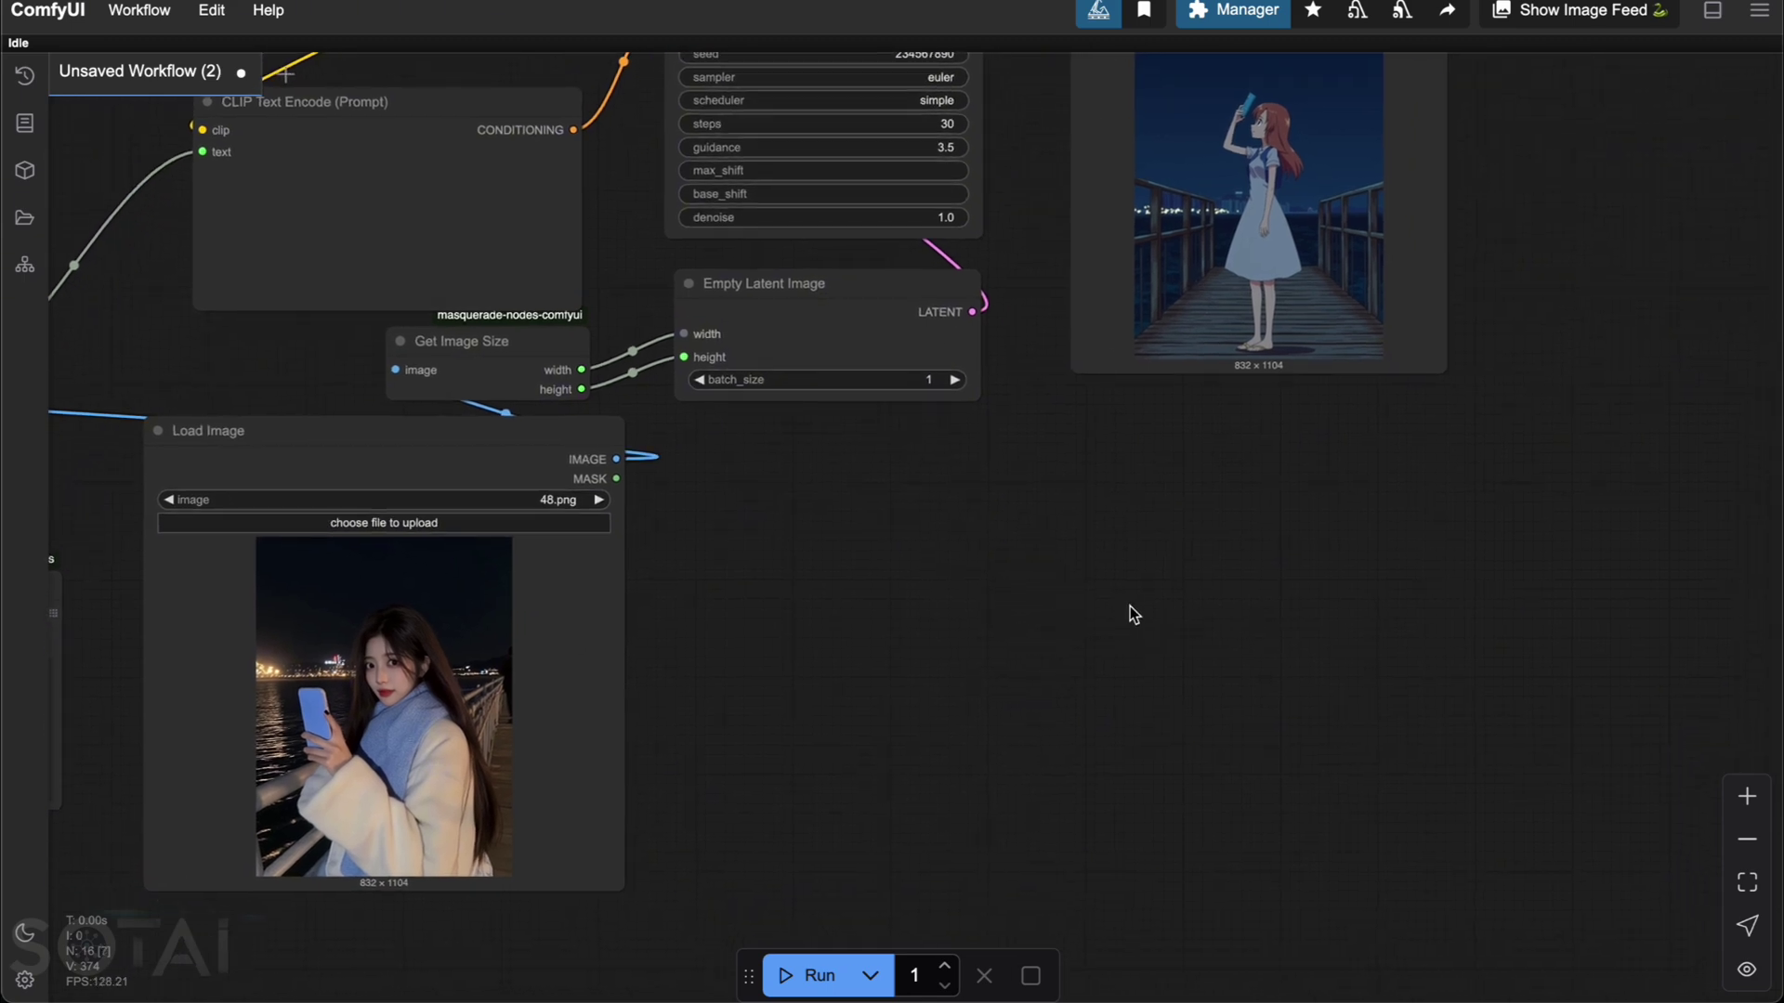
Step: Add an Apply ControlNet node to the workflow
double_click(1169, 594)
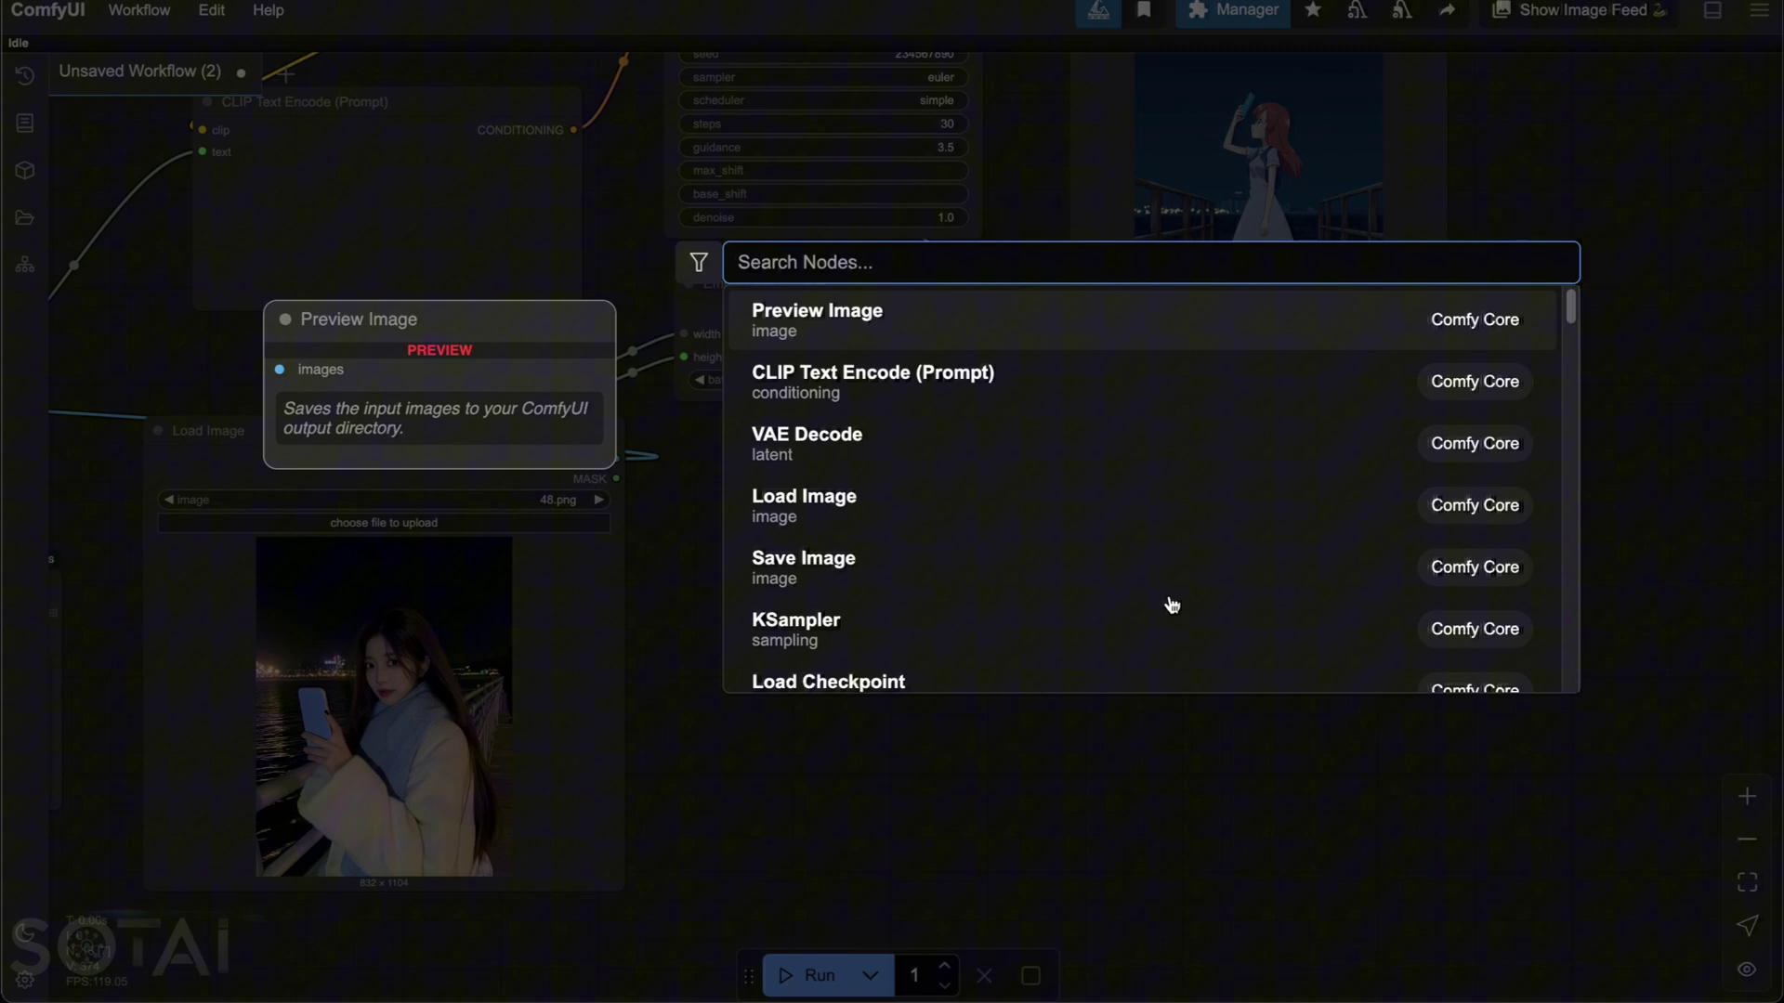
text(control)
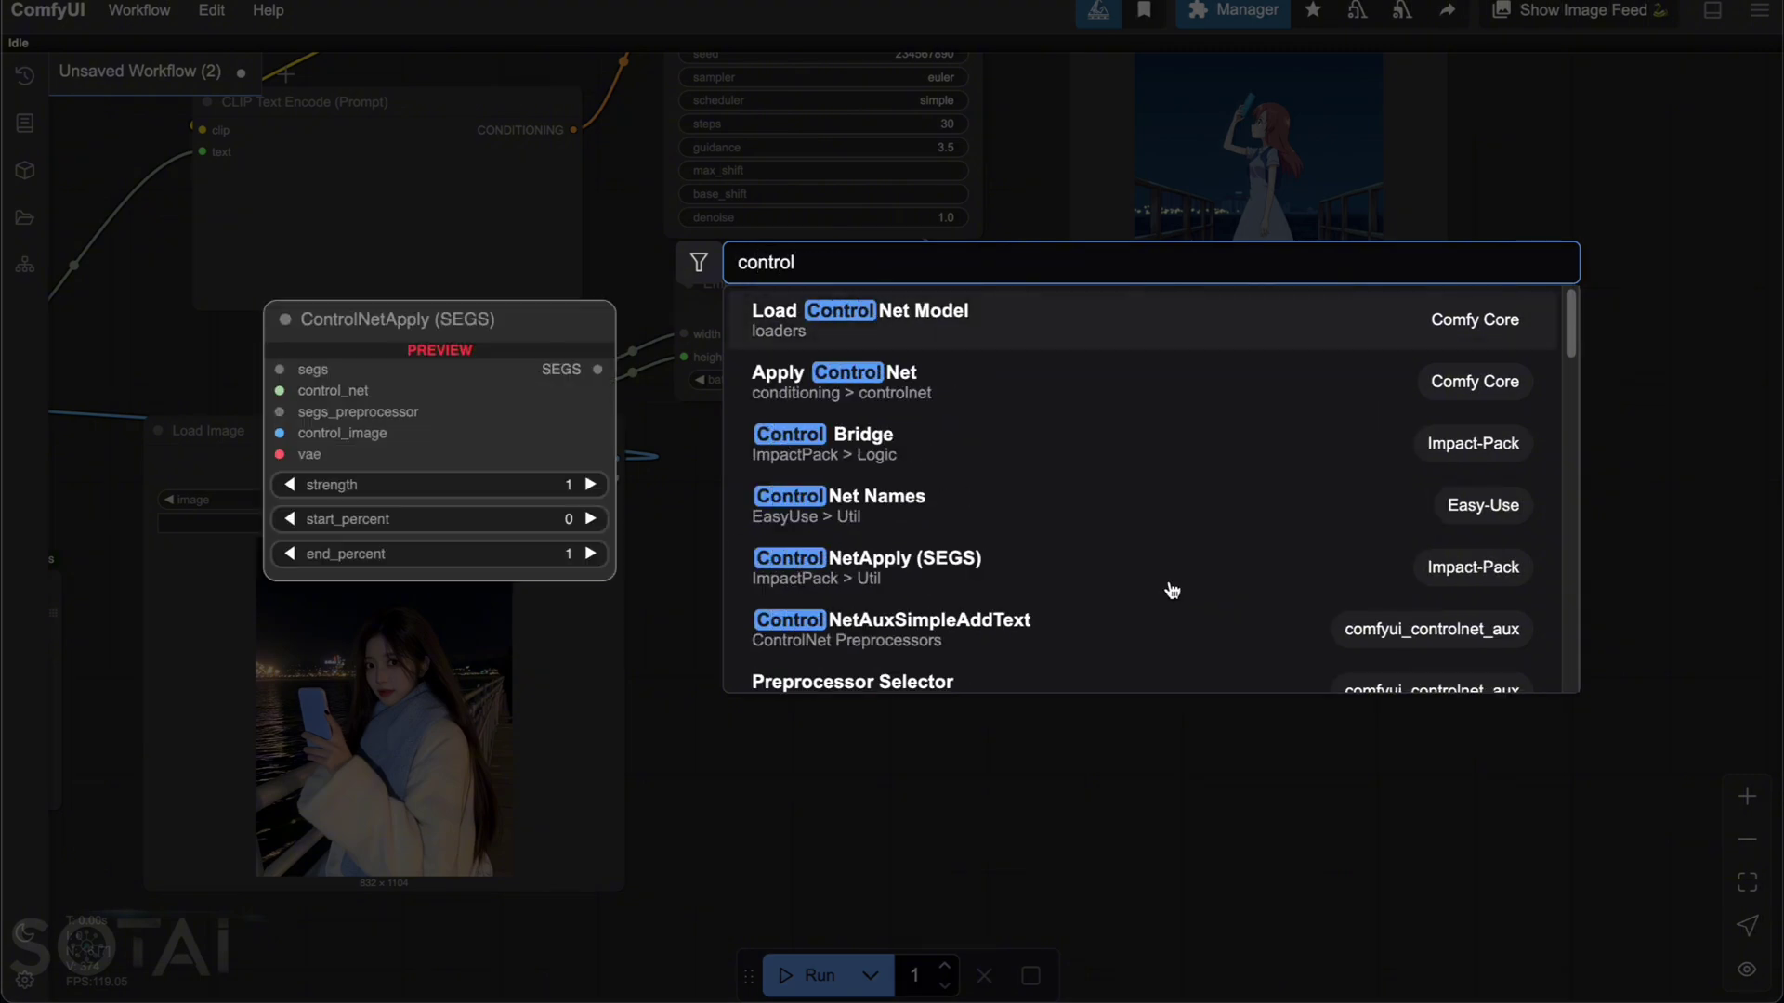
click(785, 381)
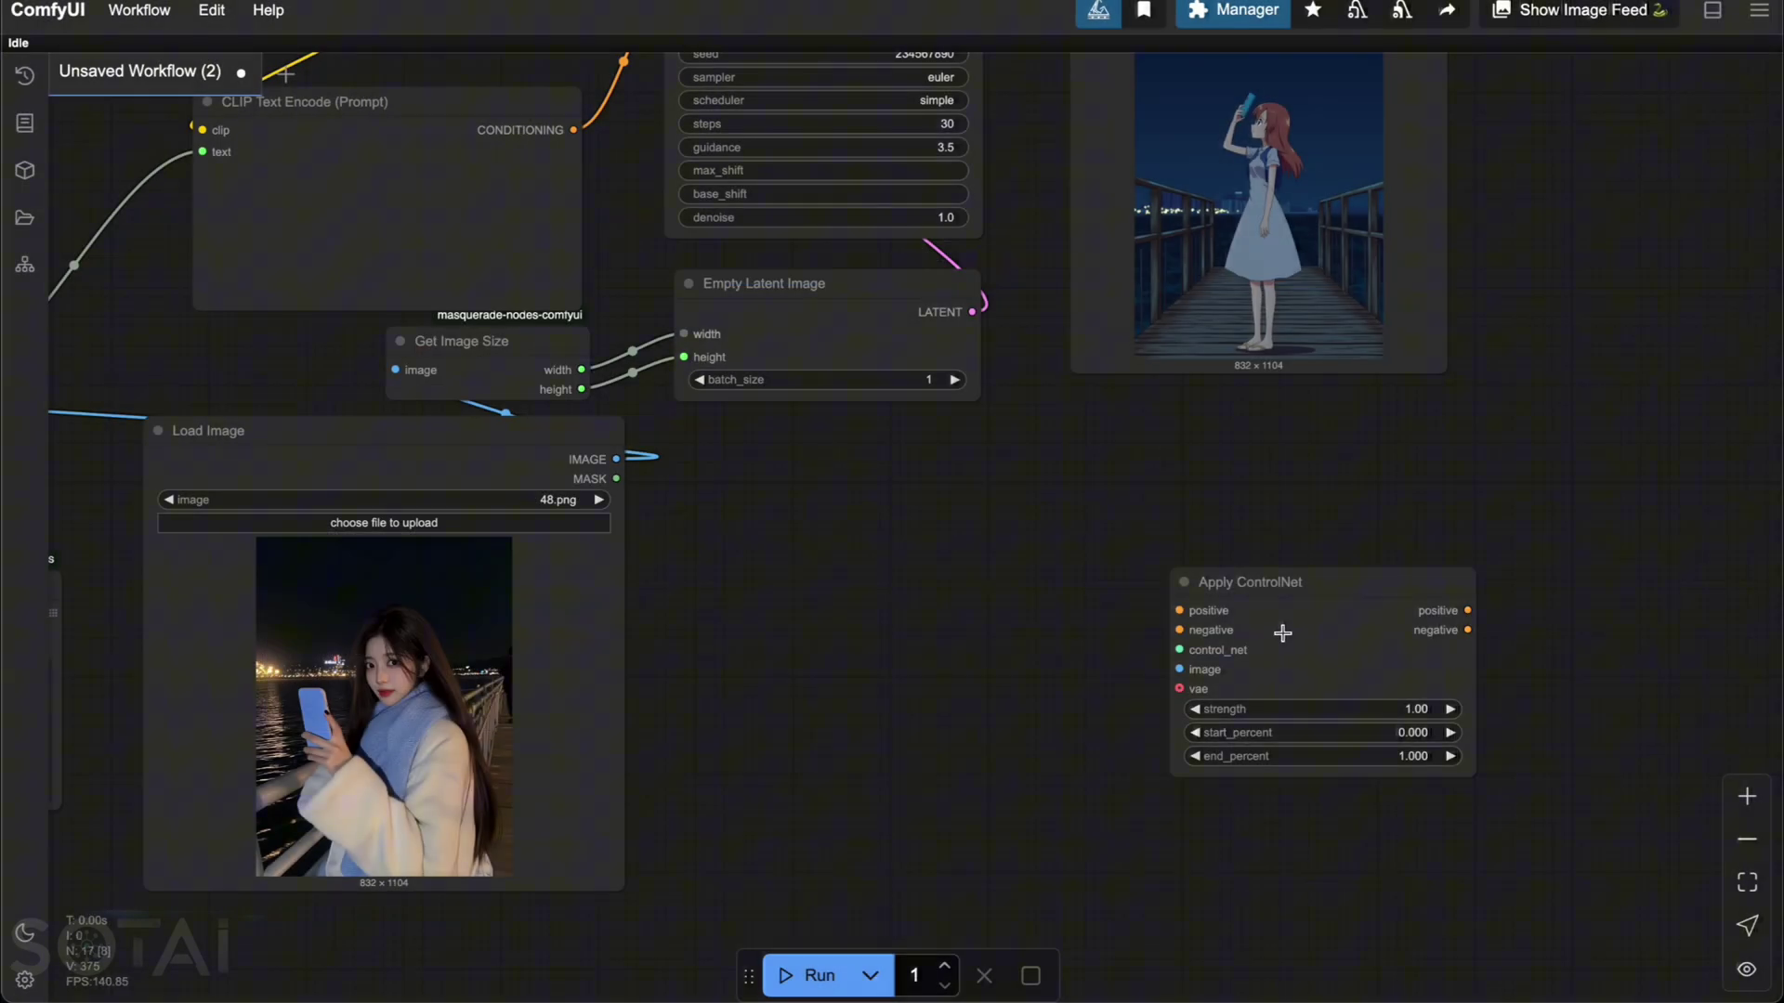
click(1227, 613)
mouse_move(1260, 620)
mouse_down()
mouse_move(1334, 617)
mouse_move(1251, 625)
mouse_move(1271, 620)
mouse_up()
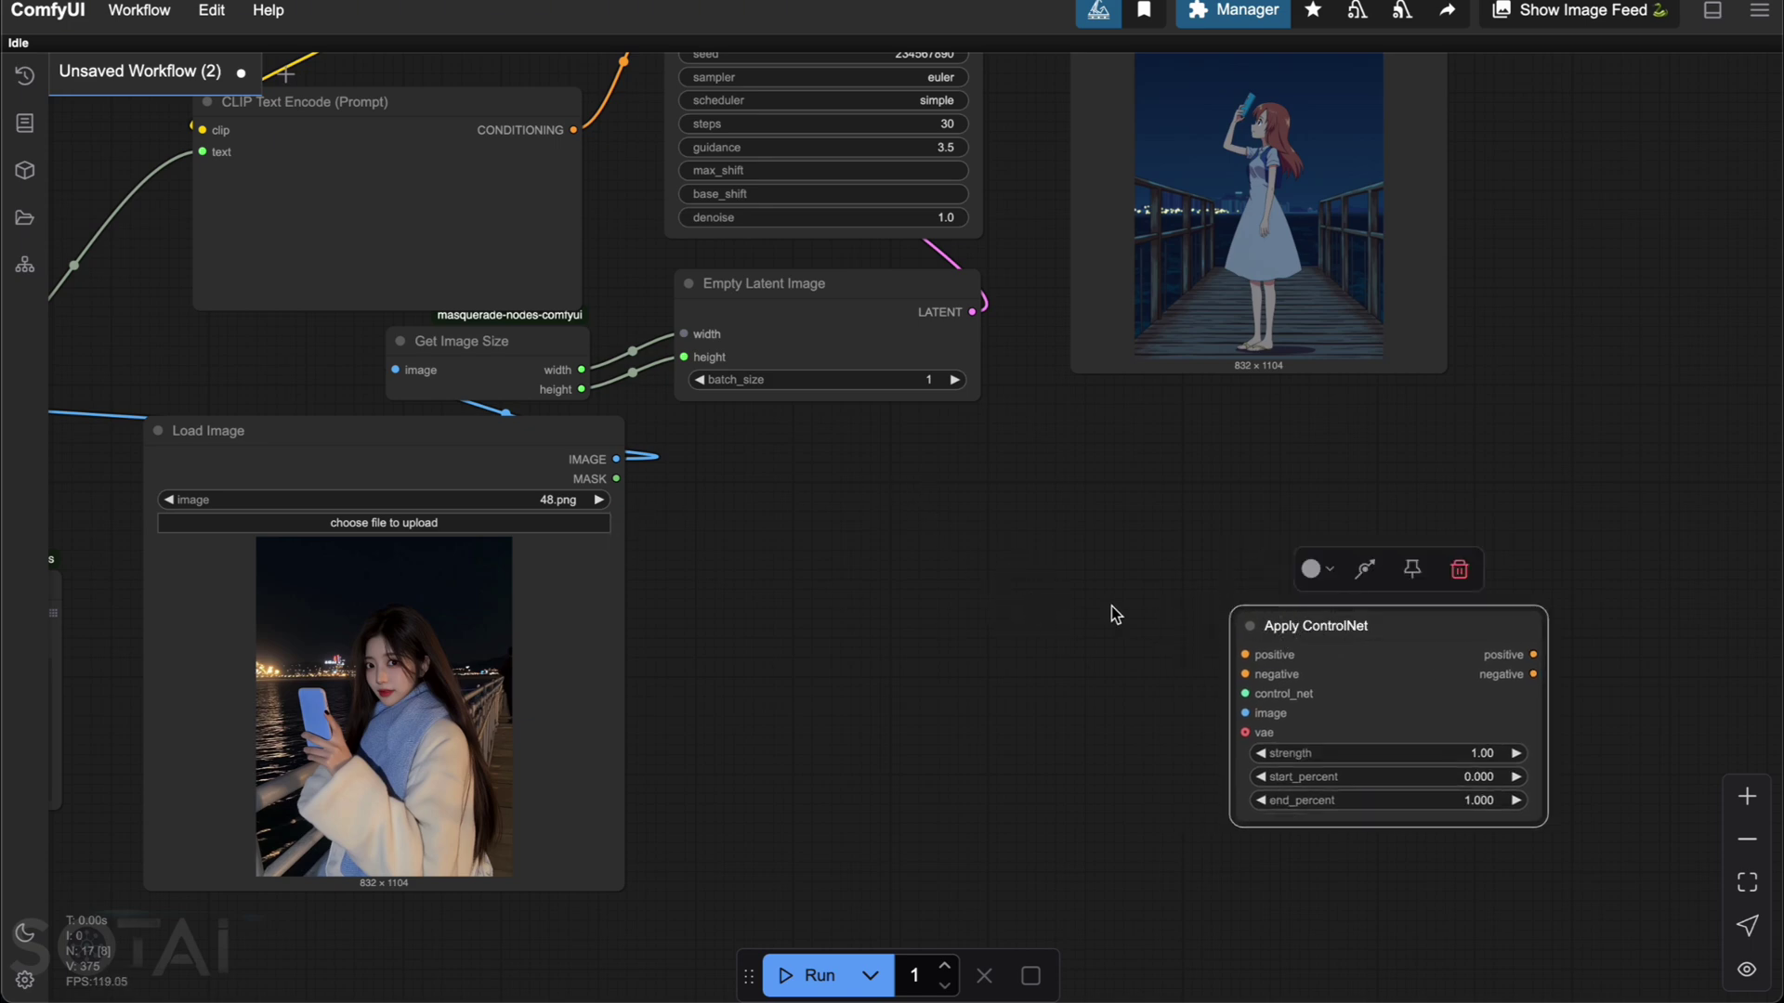
click(1167, 548)
Step: Add a Load ControlNet Model node with flux_union_pro below Apply ControlNet
double_click(1068, 589)
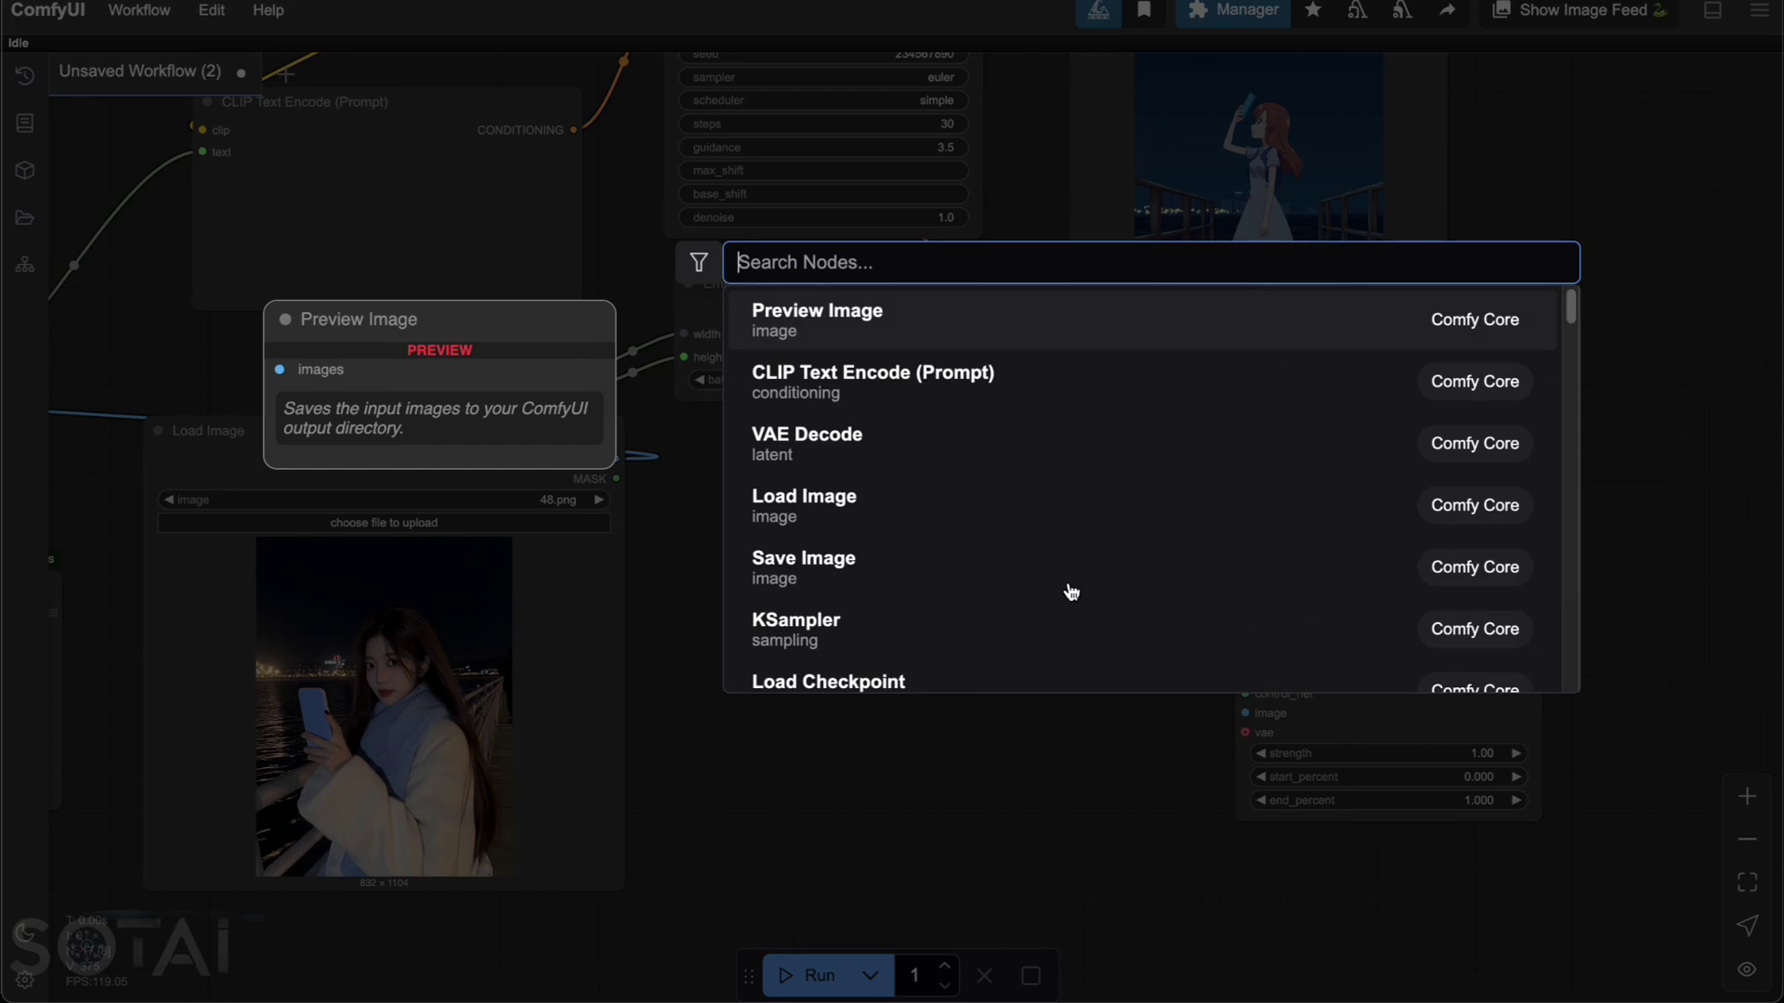
text(load con)
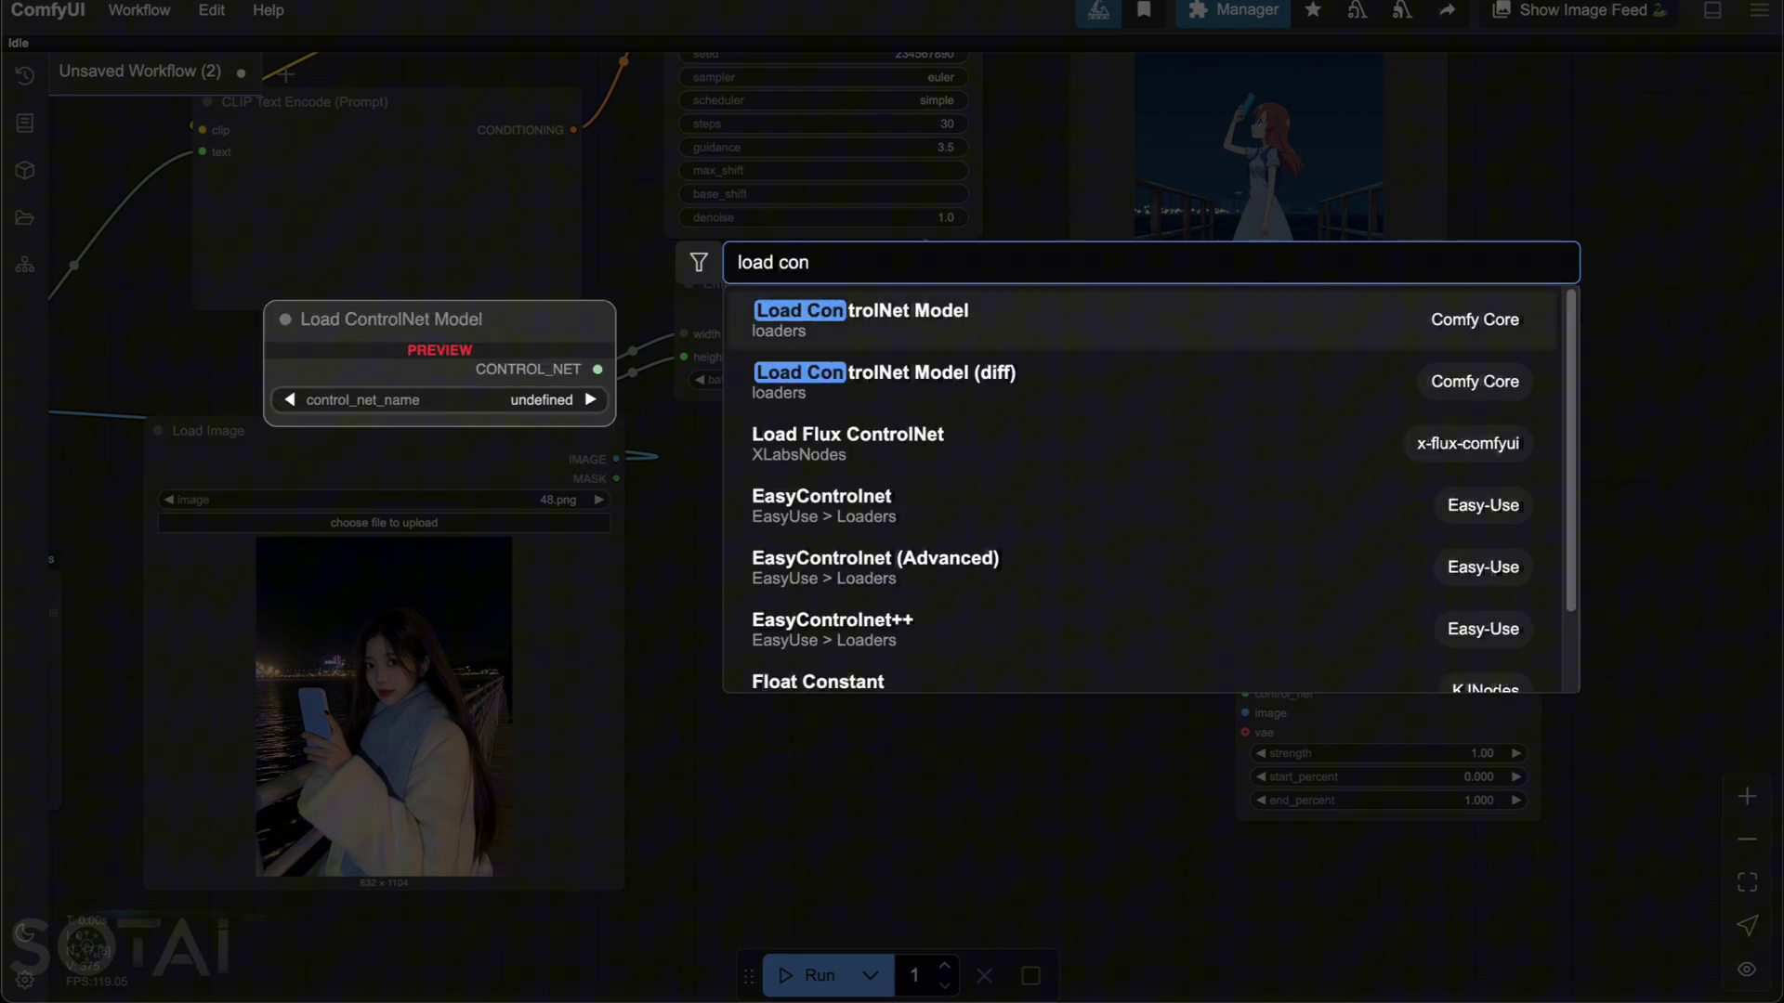
click(1026, 339)
drag(1207, 576, 1310, 905)
Step: Link the ControlNet model and prompt conditioning into Apply ControlNet, its positive output into the sampler
drag(1472, 926, 1245, 694)
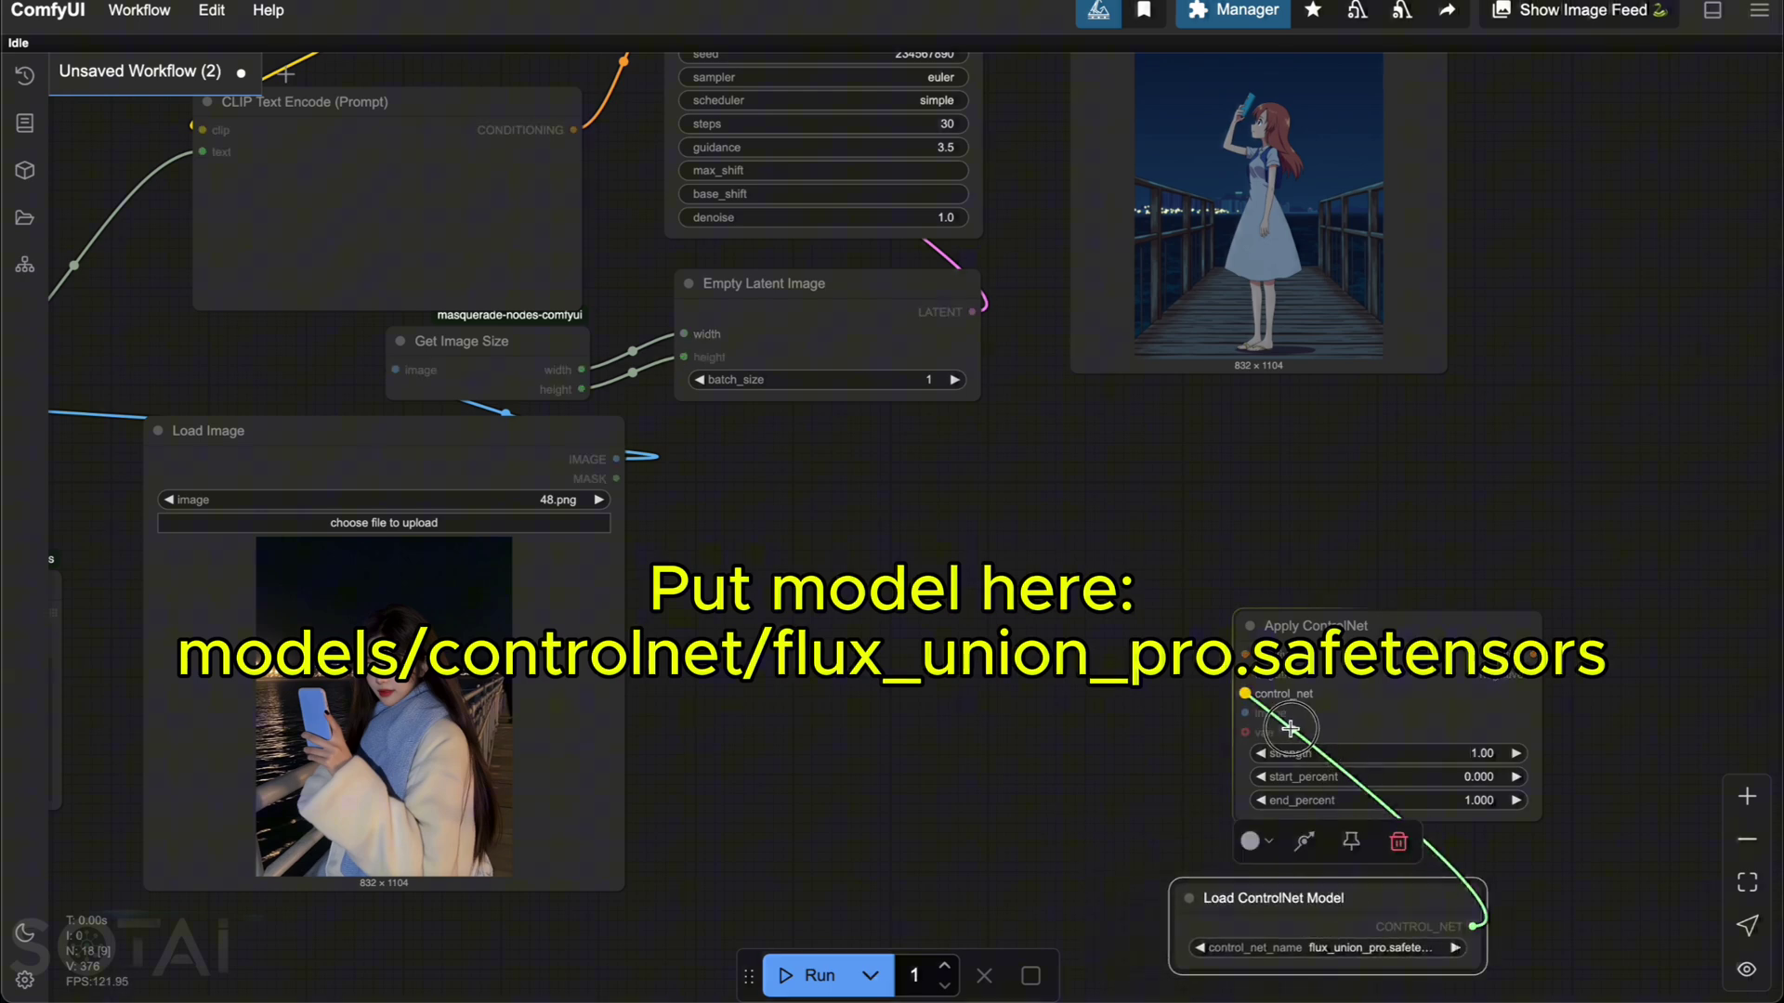
drag(1115, 721, 1138, 658)
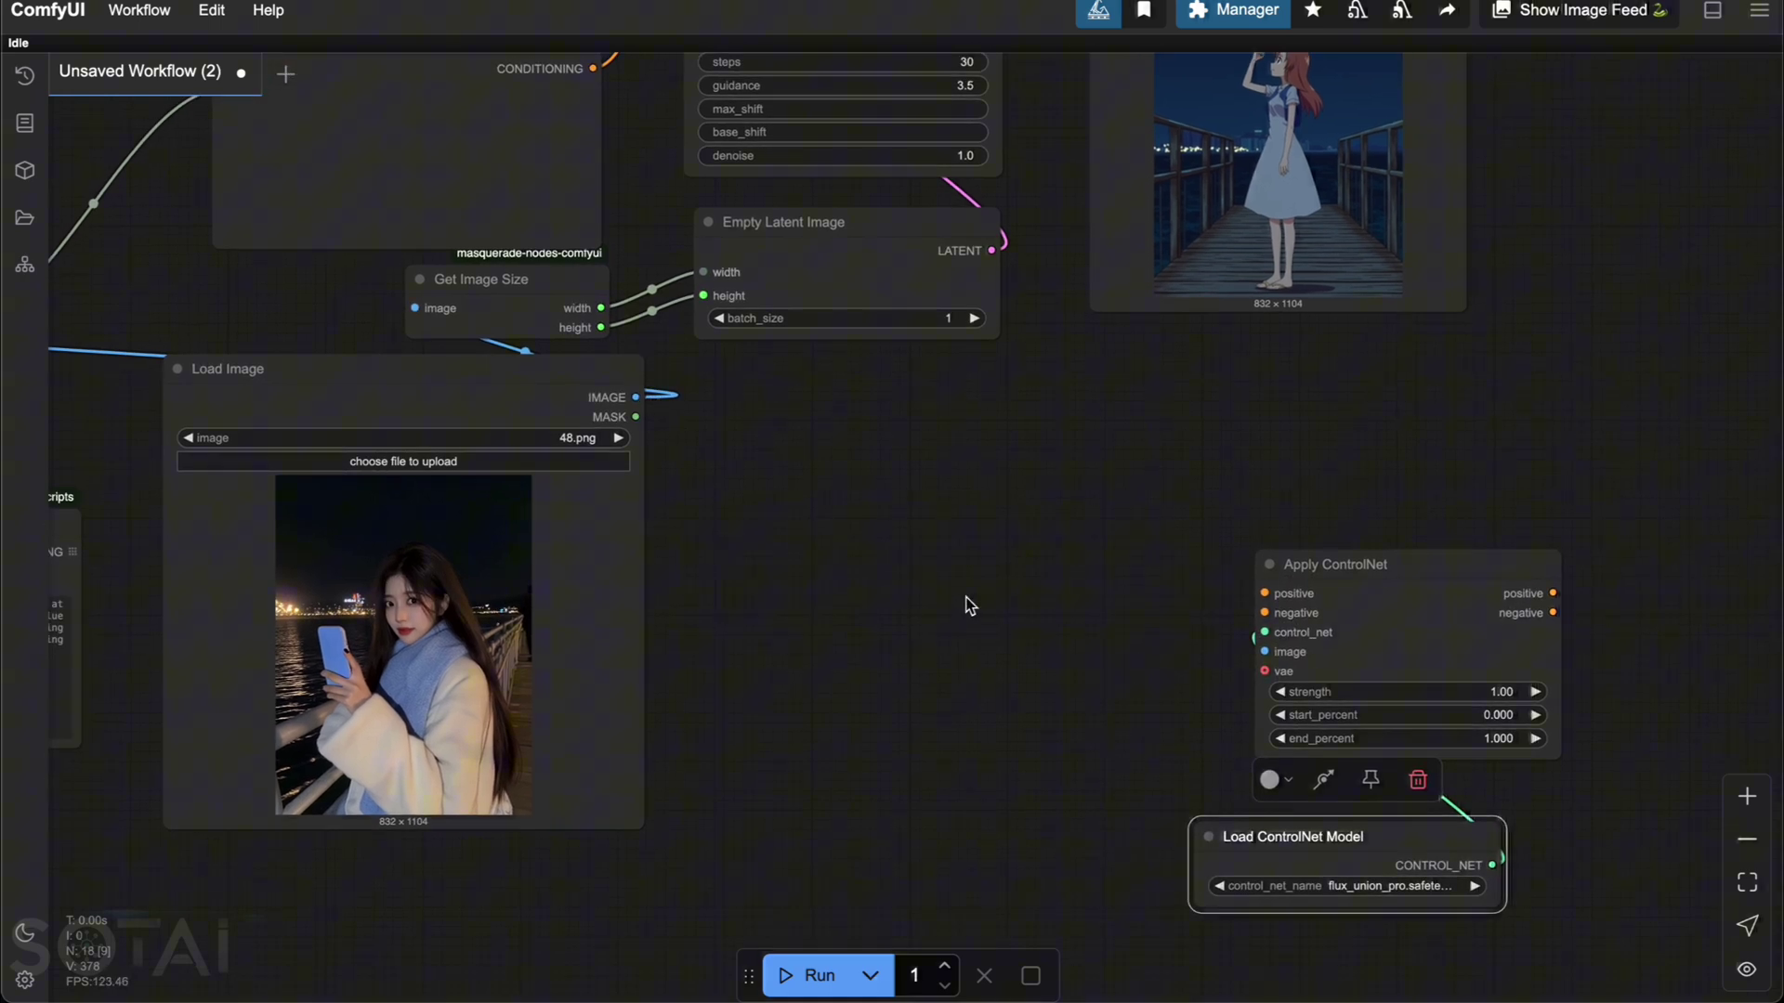
drag(1082, 546, 1119, 730)
drag(733, 121, 1164, 807)
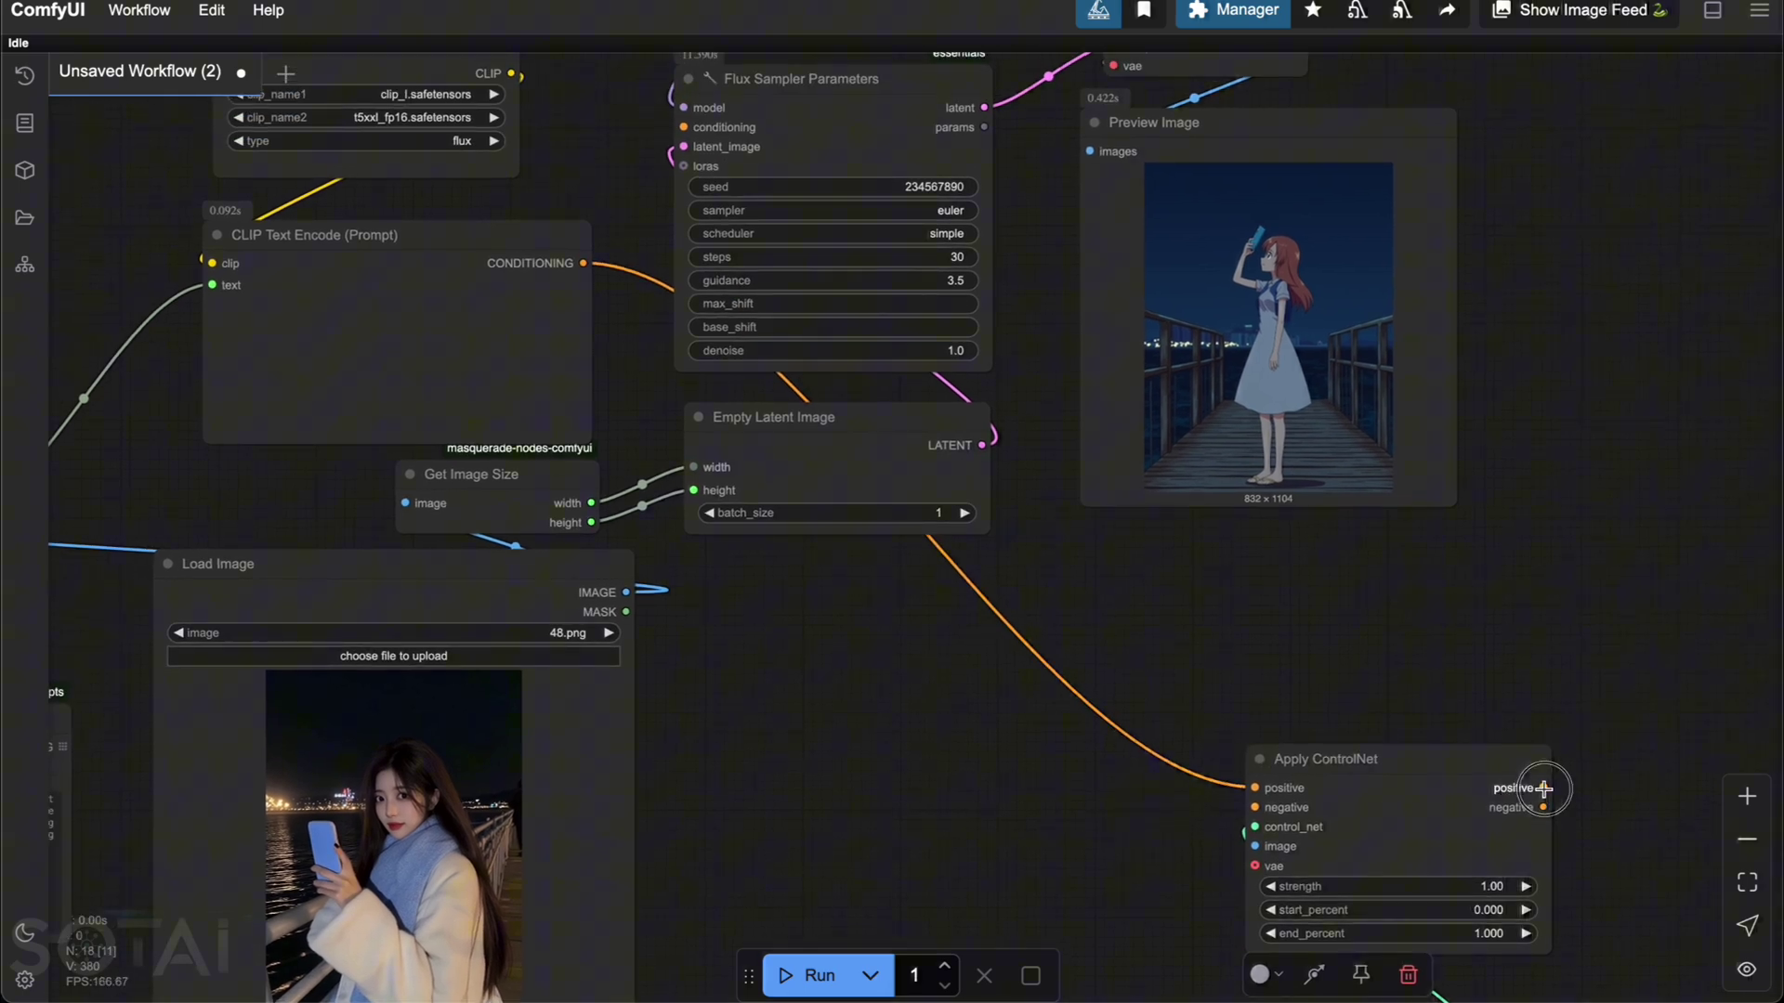
drag(1542, 787, 697, 134)
drag(1255, 771, 1243, 742)
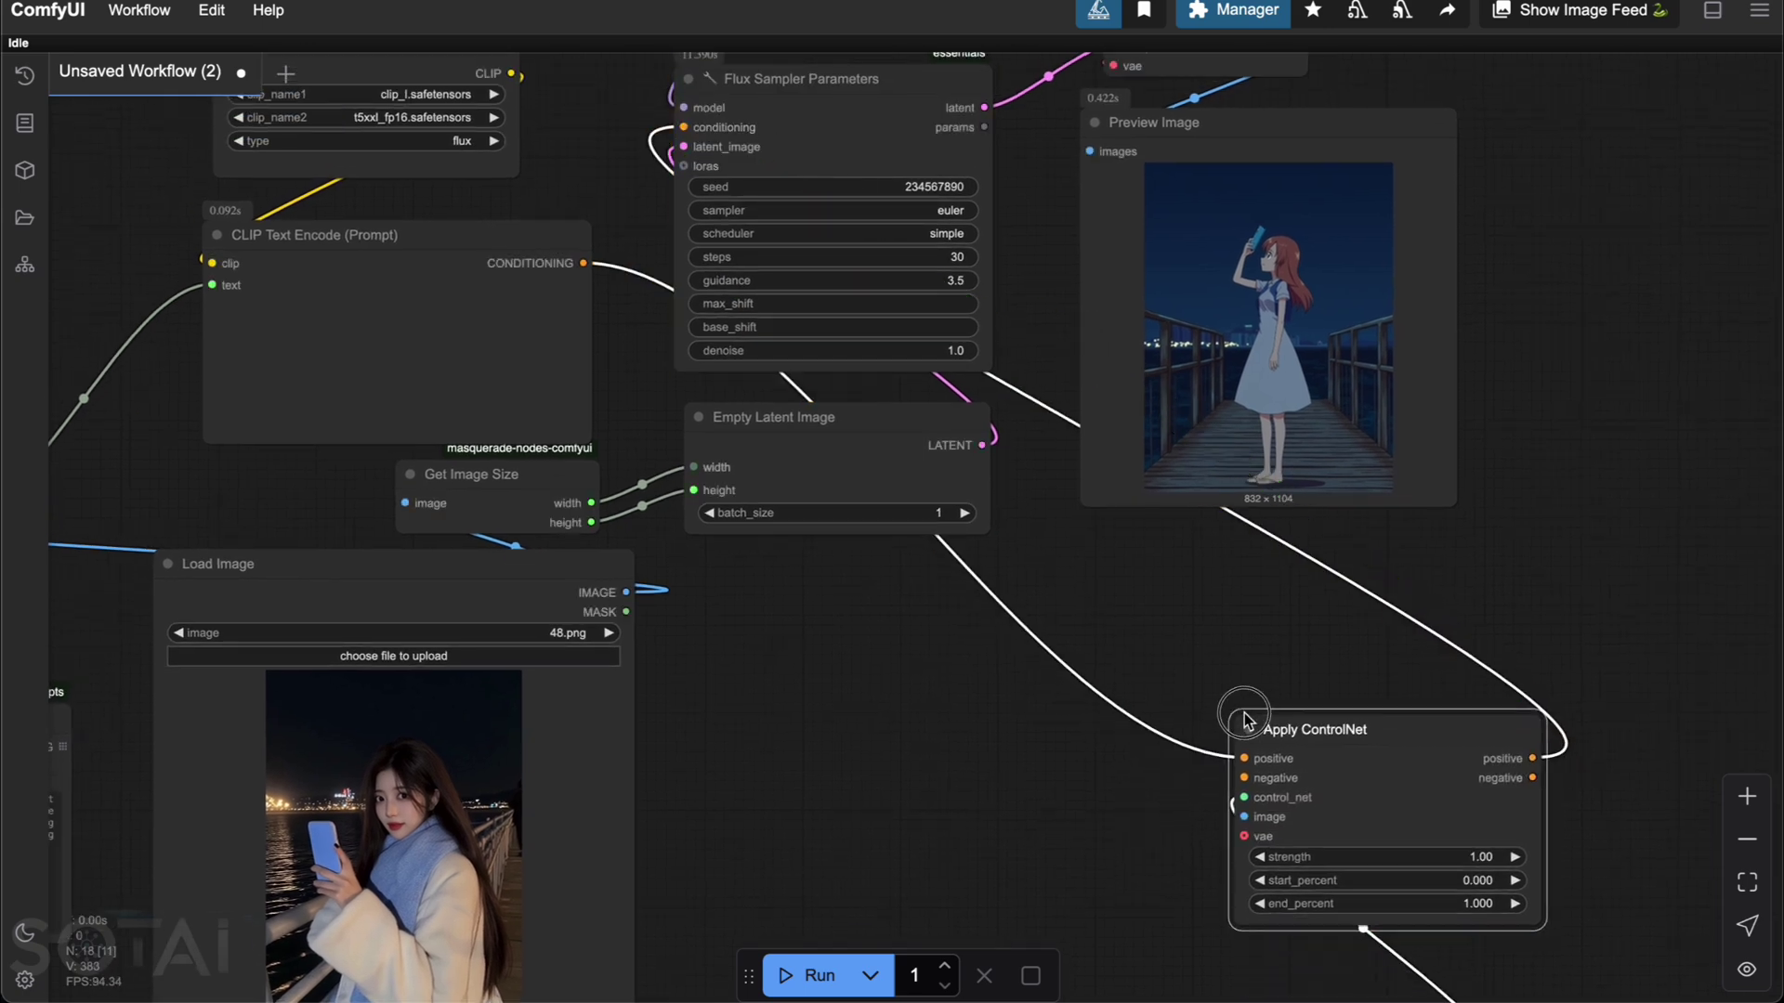
drag(583, 263, 1244, 778)
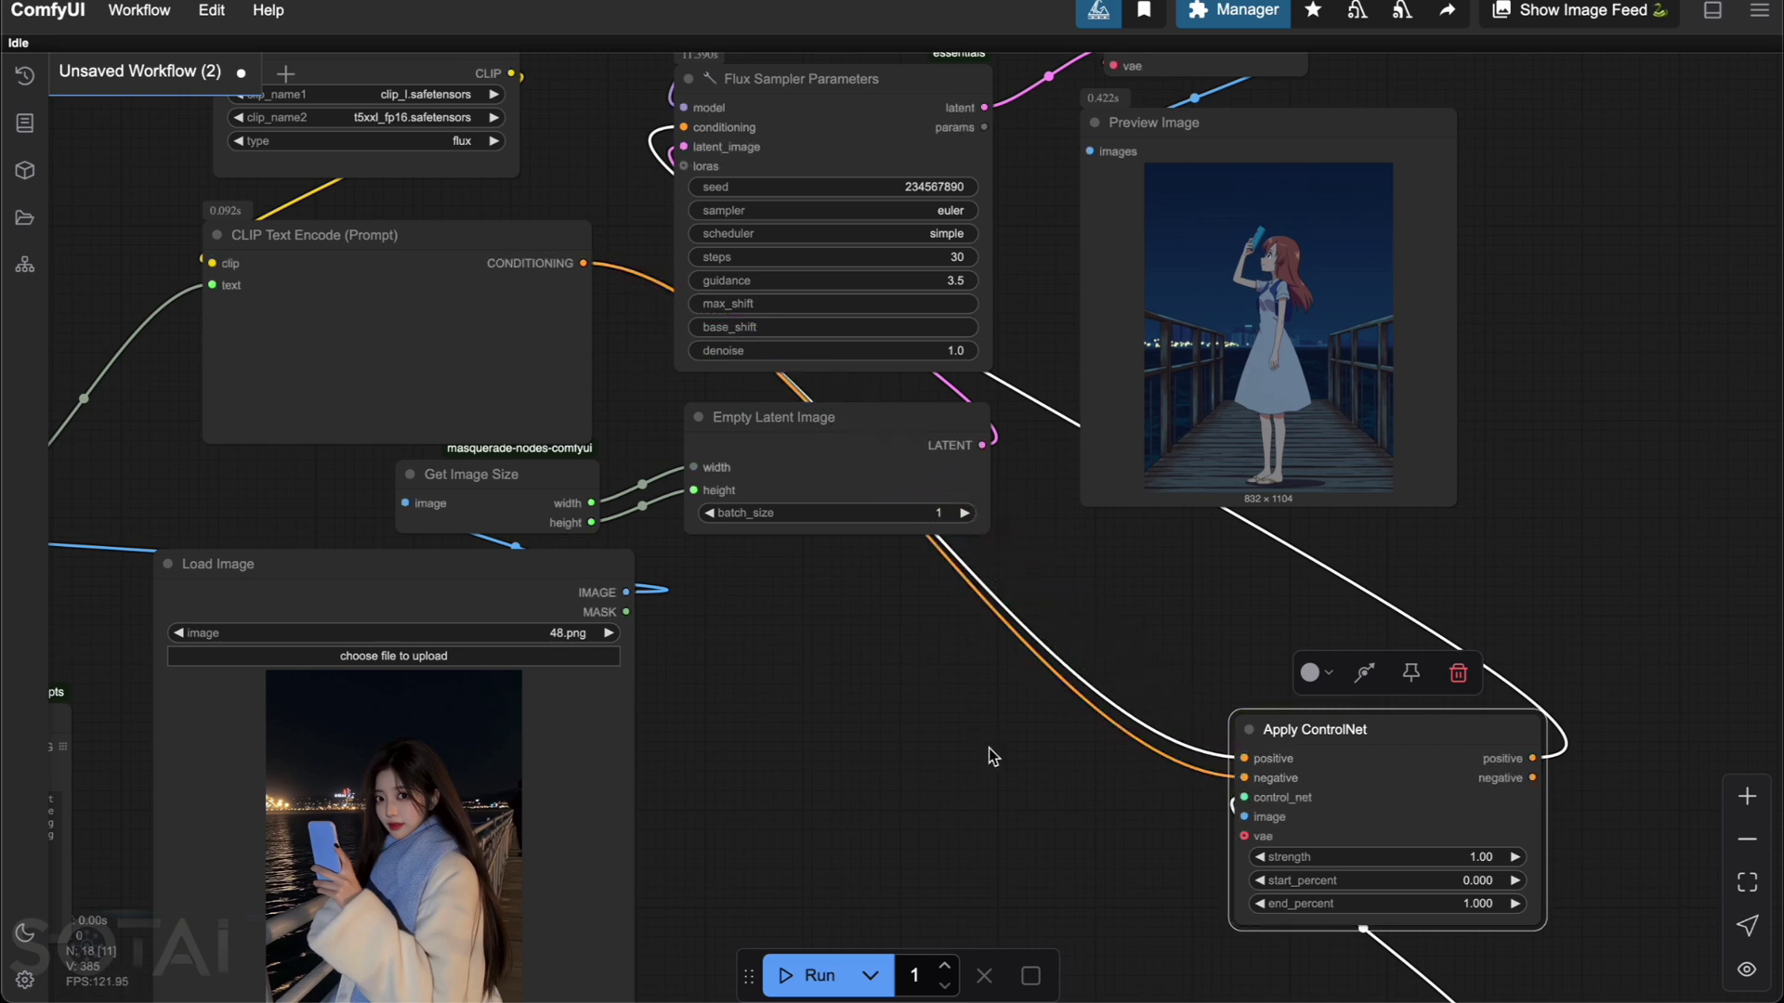
Step: Connect Load VAE's output to Apply ControlNet's vae input
mouse_move(988, 749)
mouse_down()
mouse_move(1051, 681)
mouse_move(1033, 617)
mouse_move(1015, 725)
mouse_up()
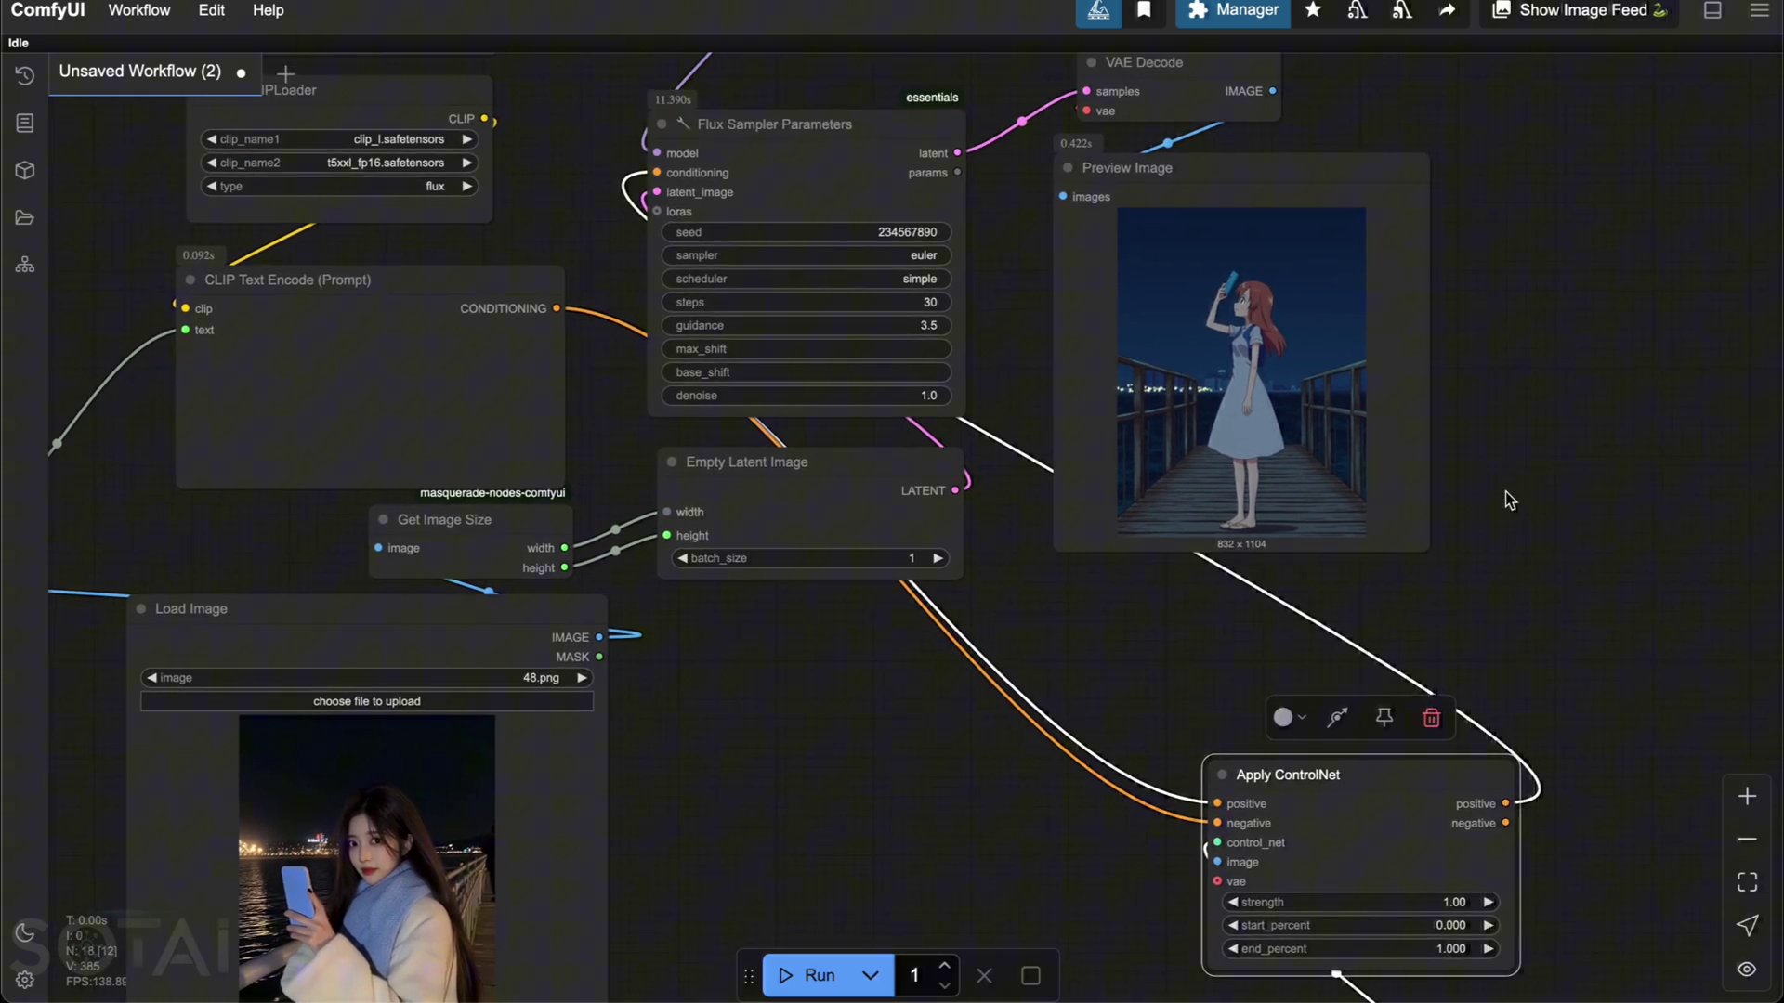
scroll(1506, 493, down, 5)
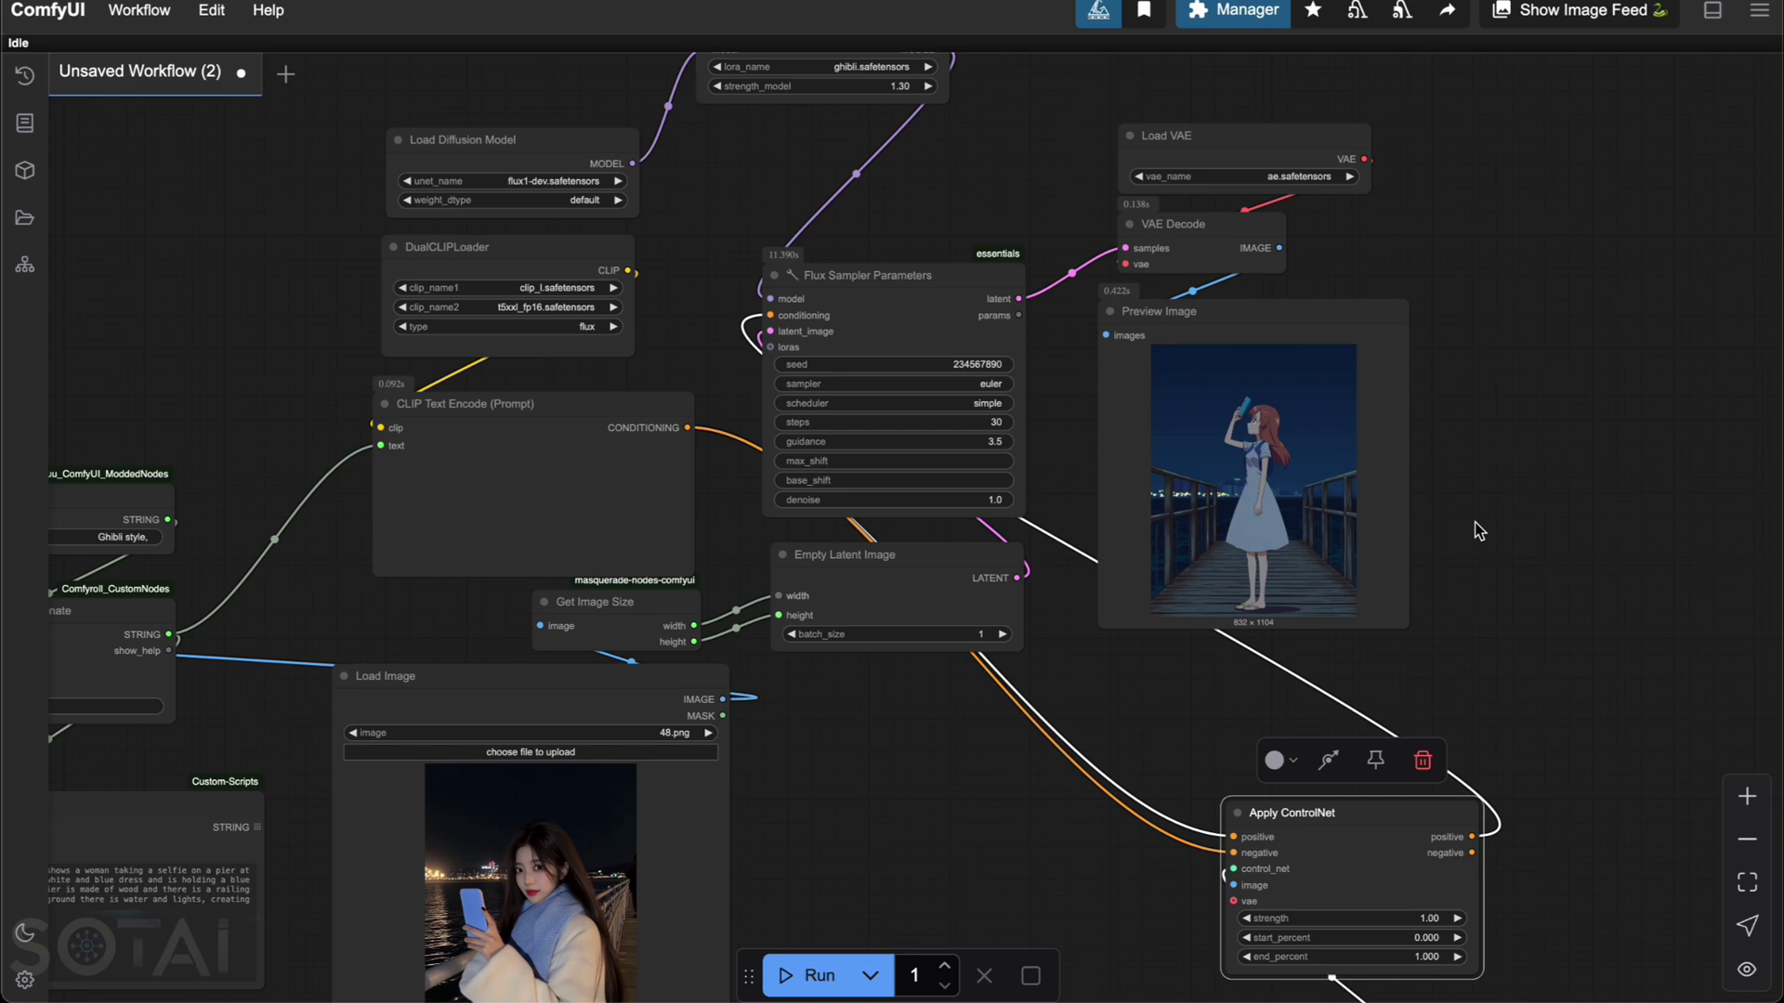
drag(1505, 524, 1484, 477)
drag(1341, 113, 1211, 854)
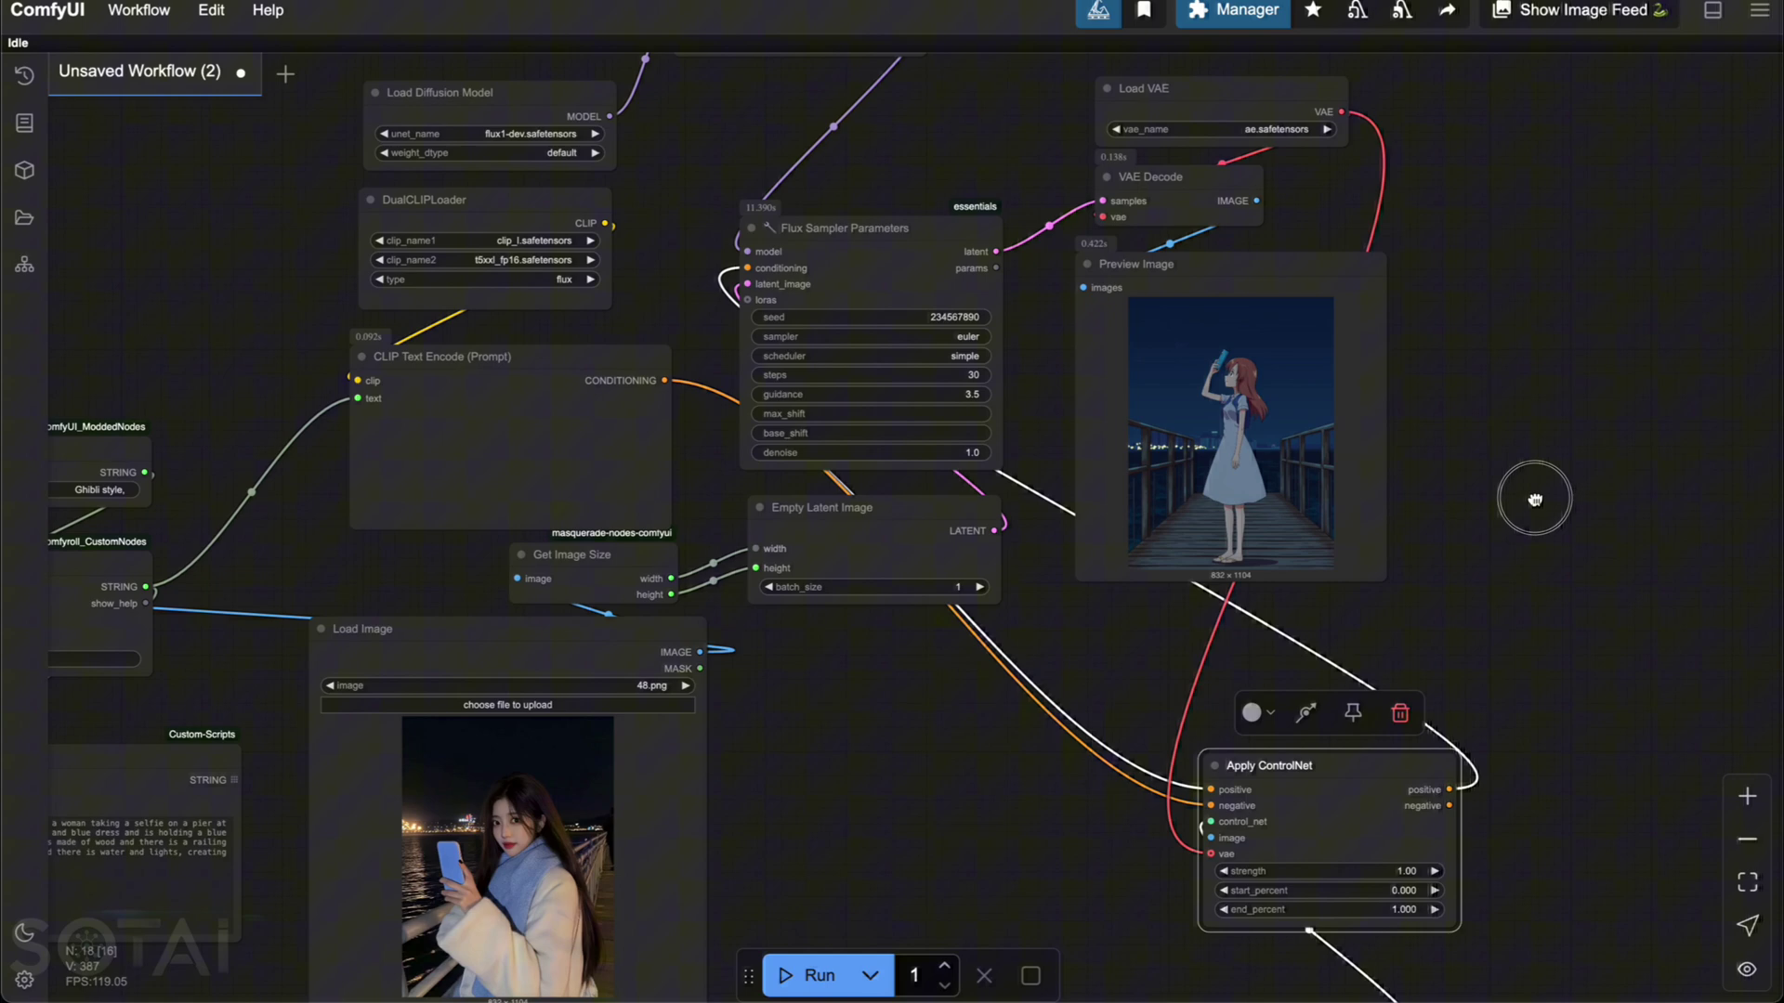
drag(1534, 500, 1561, 388)
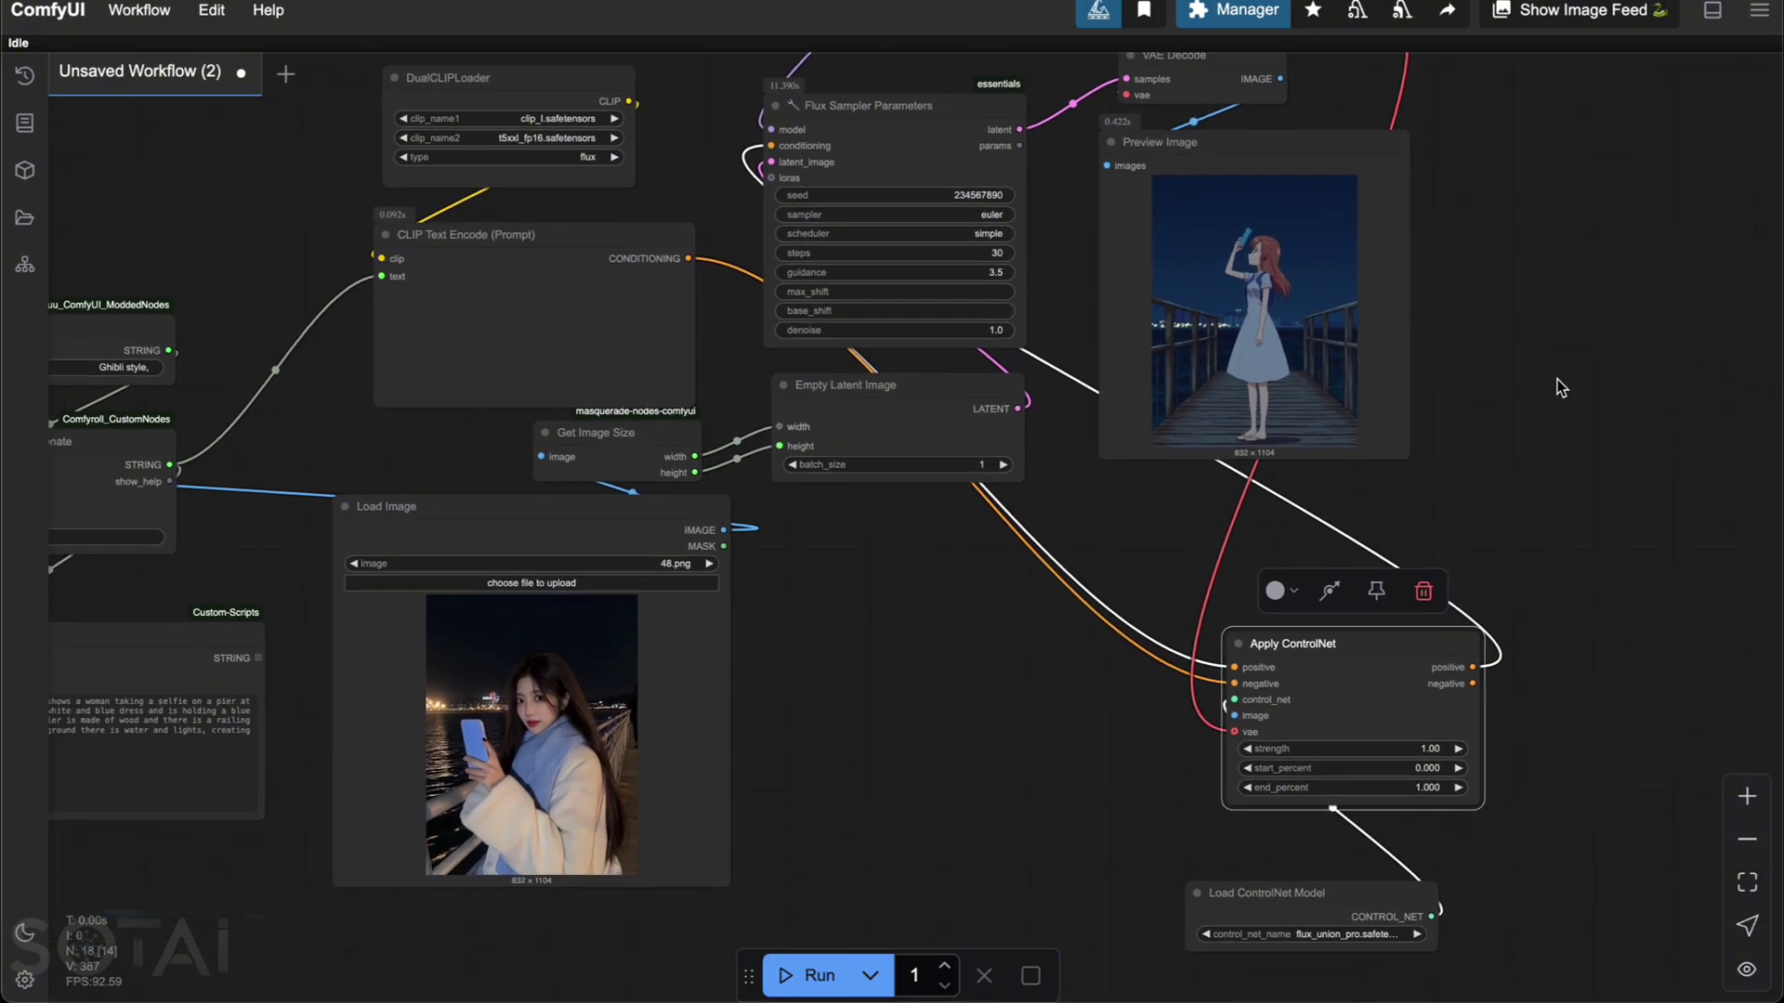
scroll(1089, 714, up, 3)
drag(1109, 750, 1186, 697)
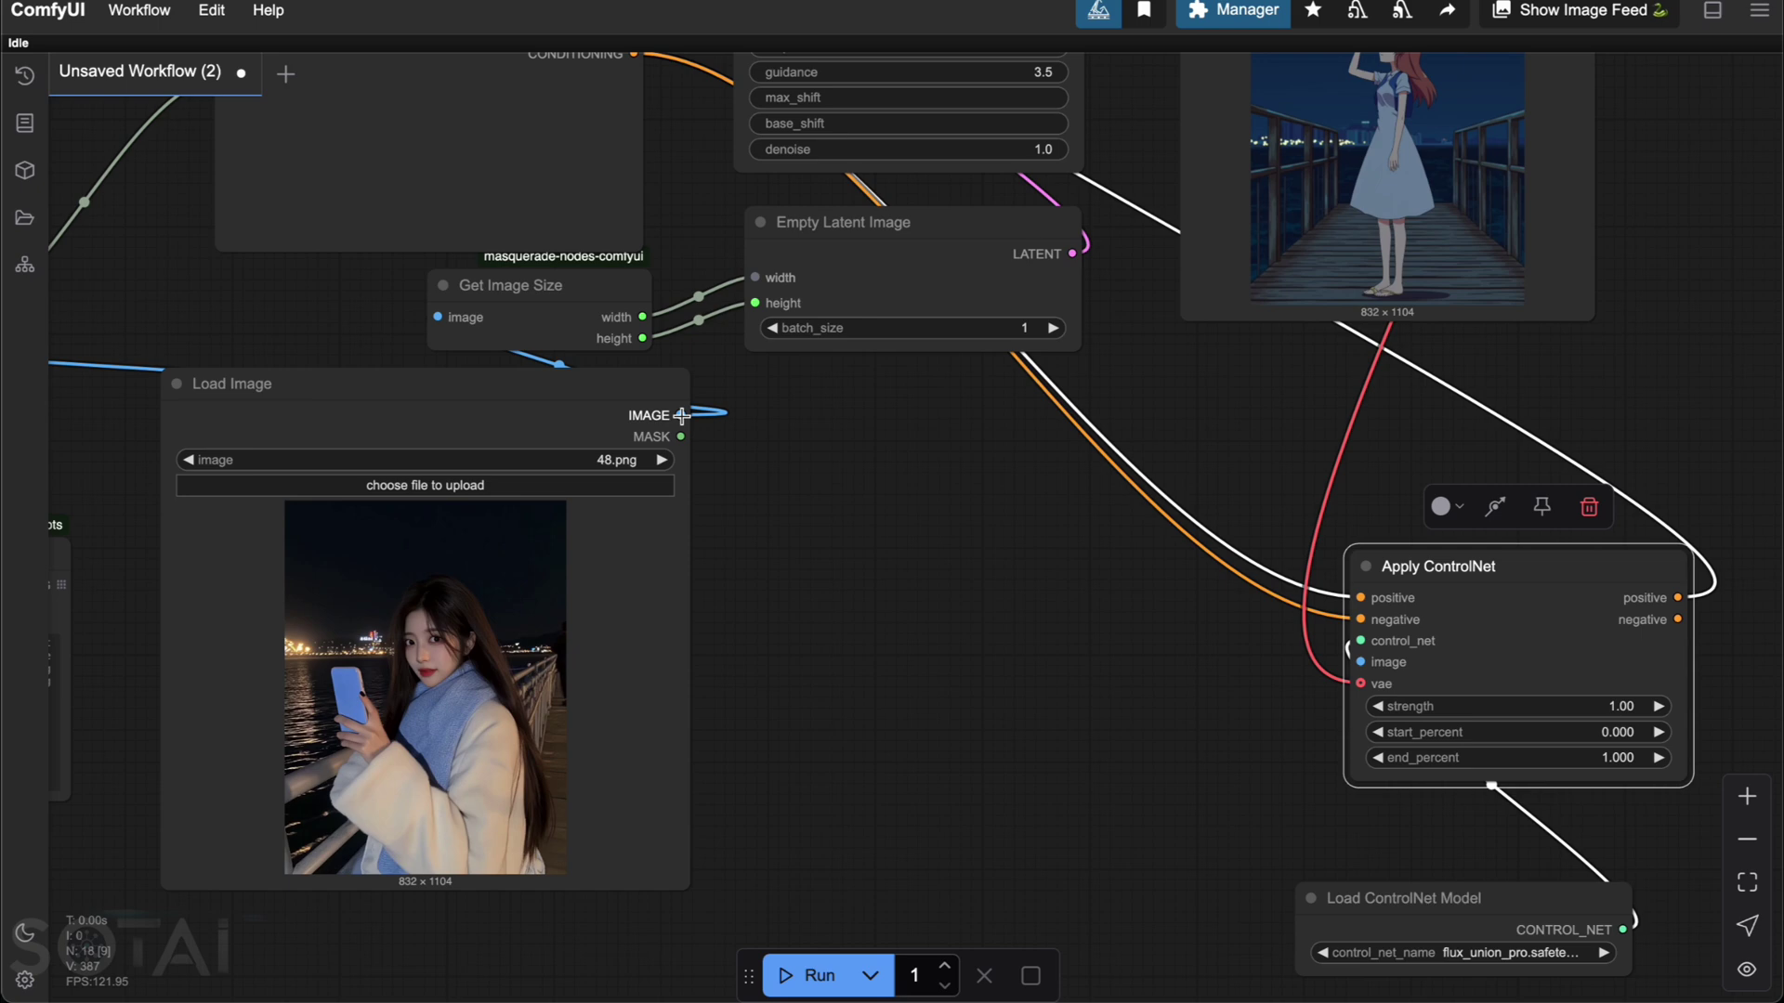
drag(681, 415, 1095, 605)
click(927, 637)
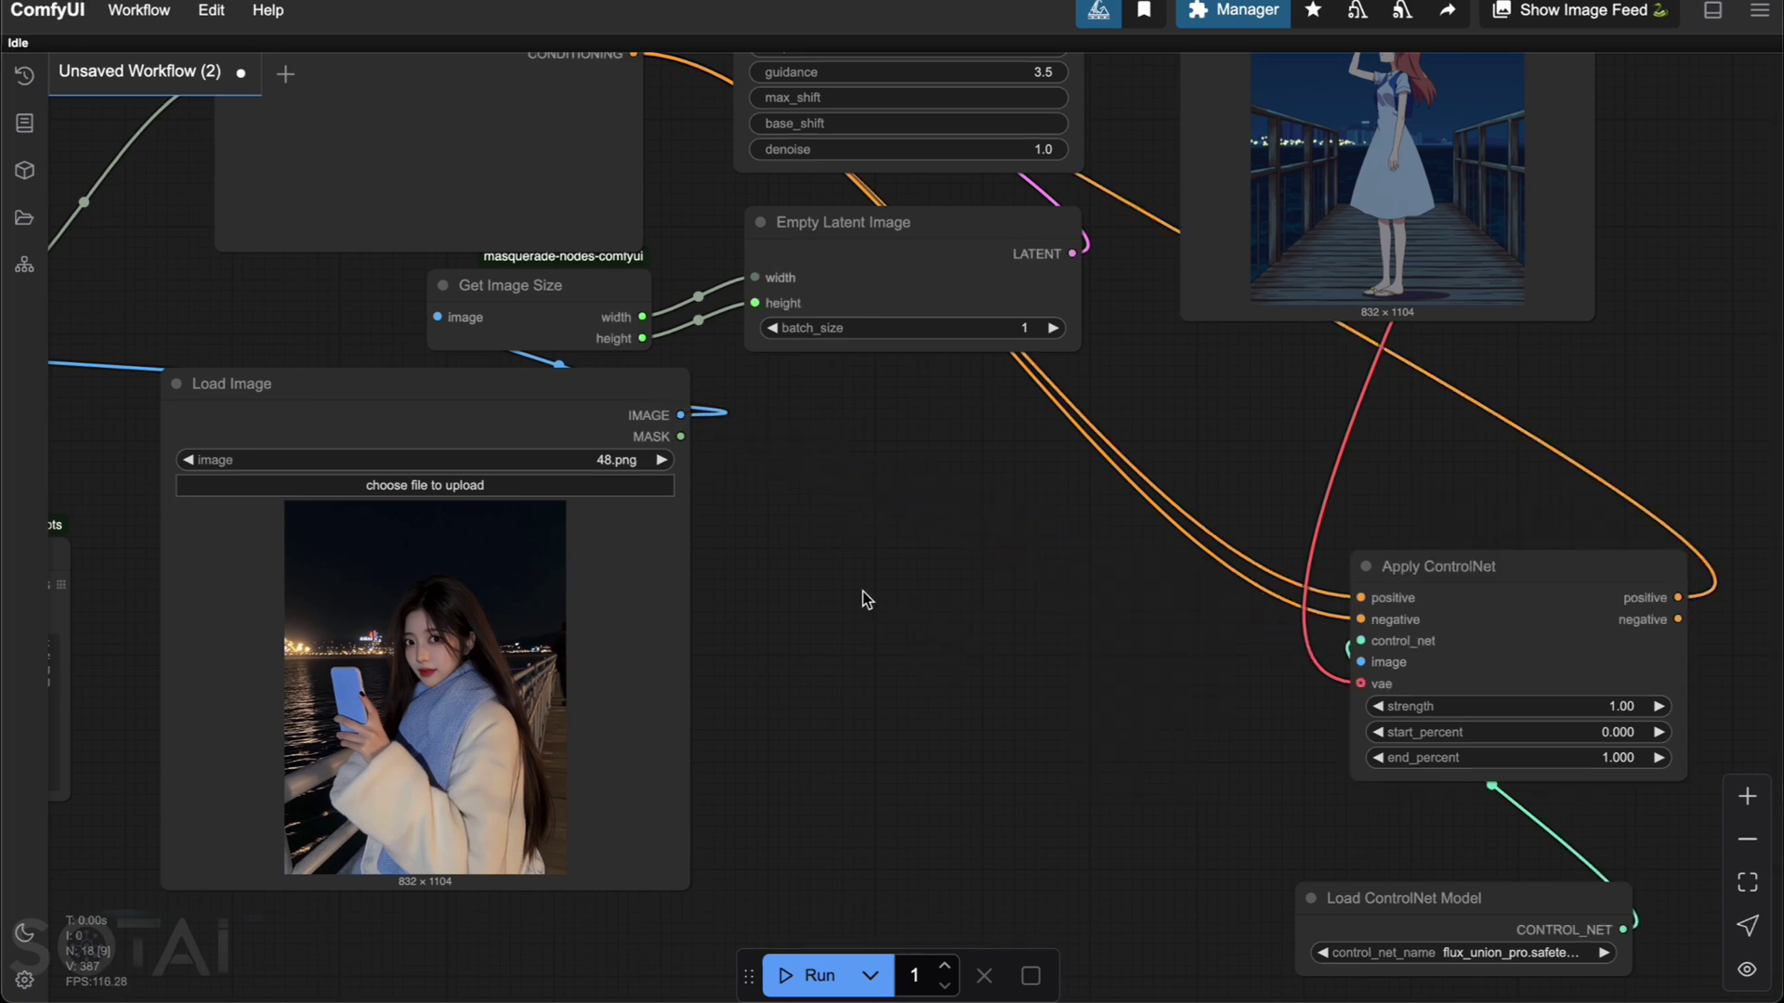
Step: Add Depth Anything (depth_anything_vitl14.pth, resolution 1024) between the photo and Apply ControlNet's image input
double_click(806, 561)
text(dp)
key(BackSpace)
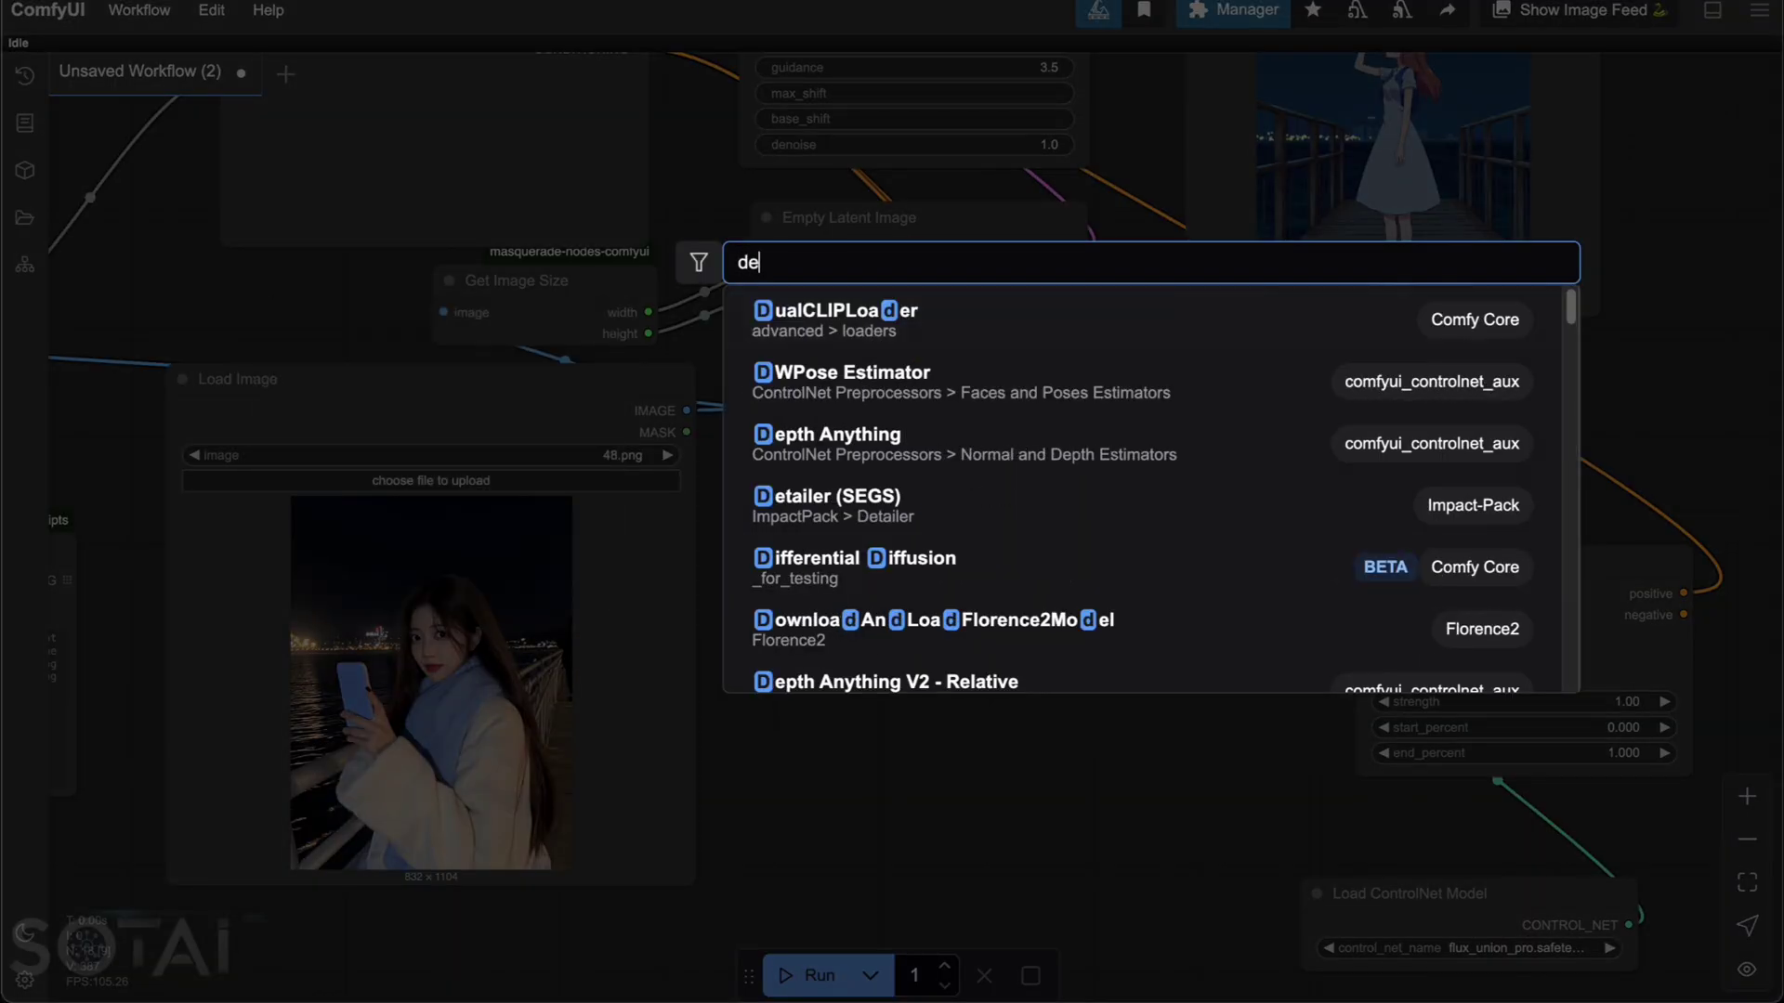
text(ept)
key(Return)
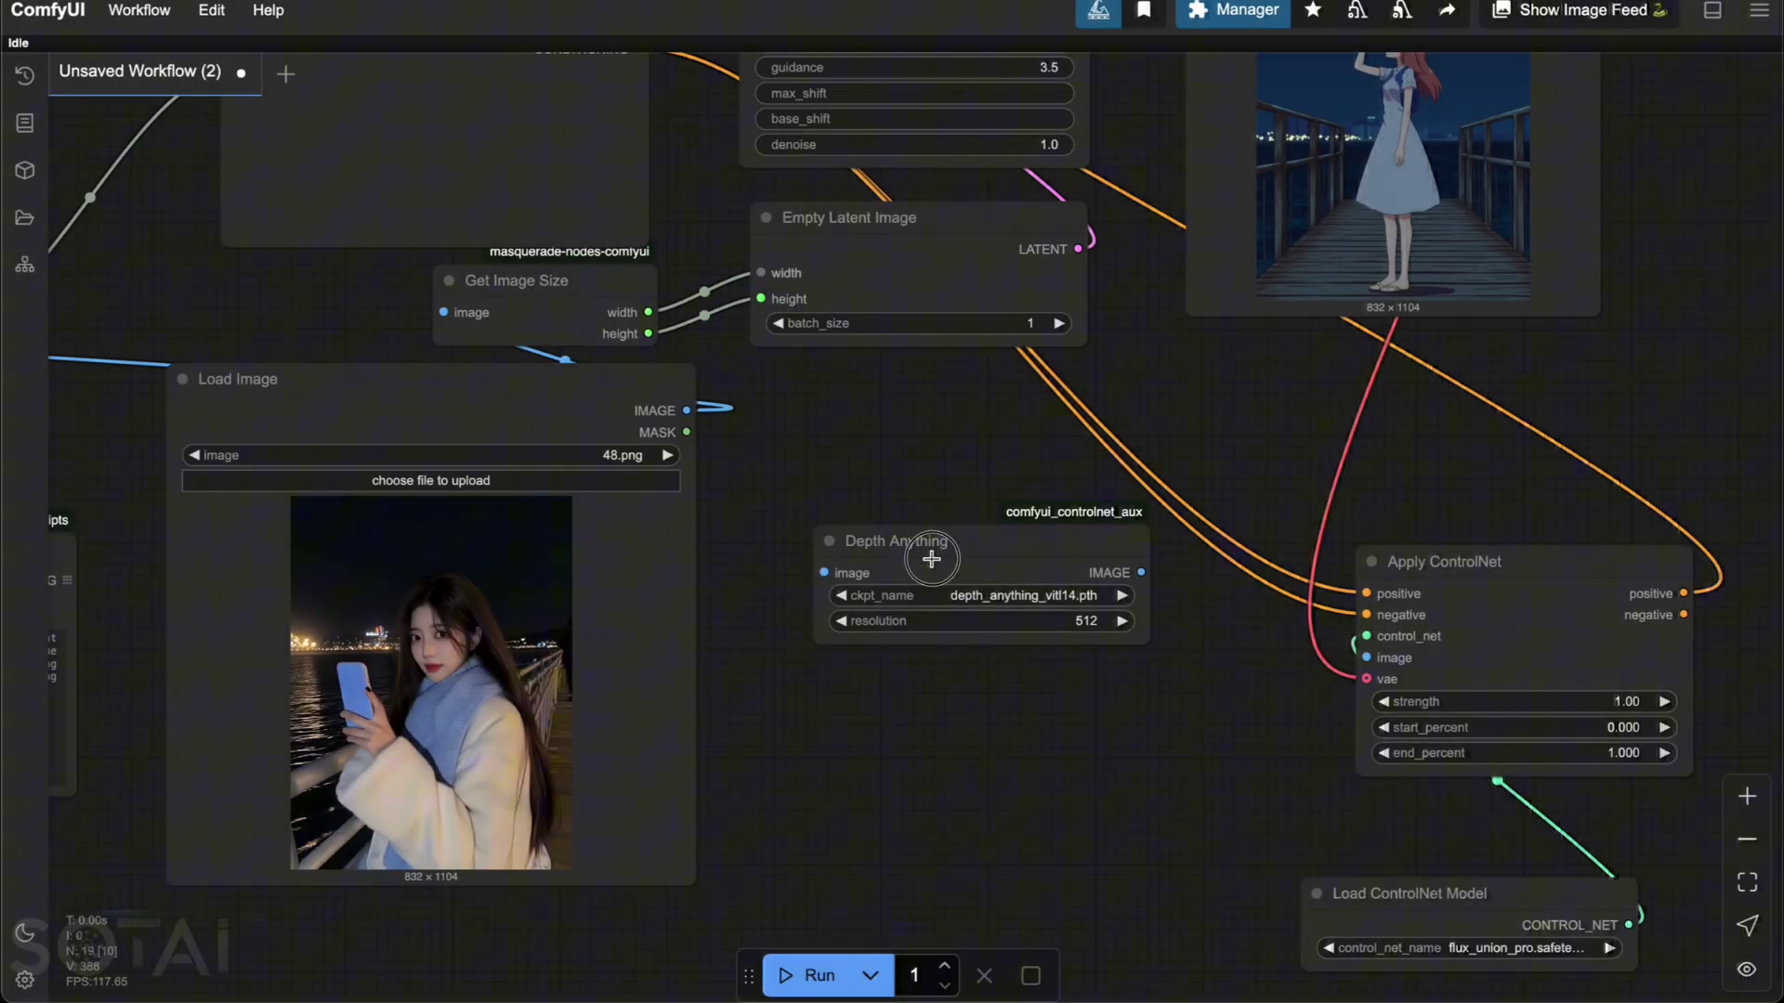
drag(927, 548, 872, 582)
click(967, 630)
click(1003, 646)
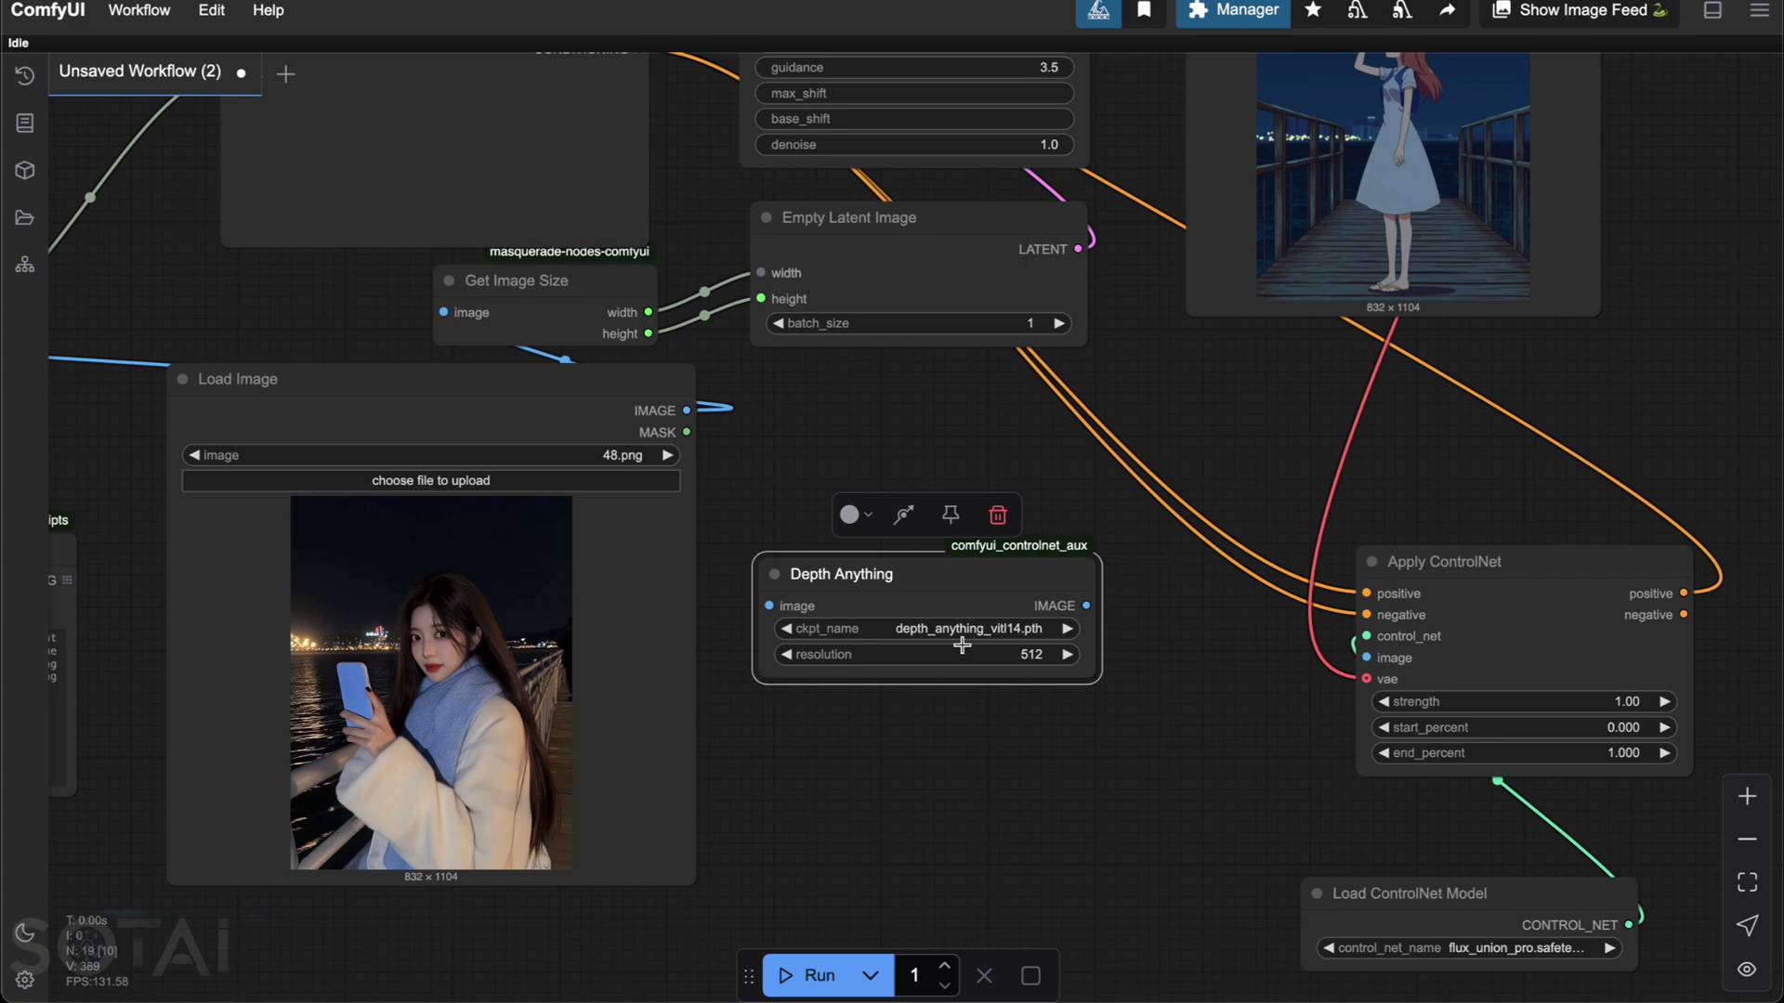
click(1002, 654)
text(1024)
key(Return)
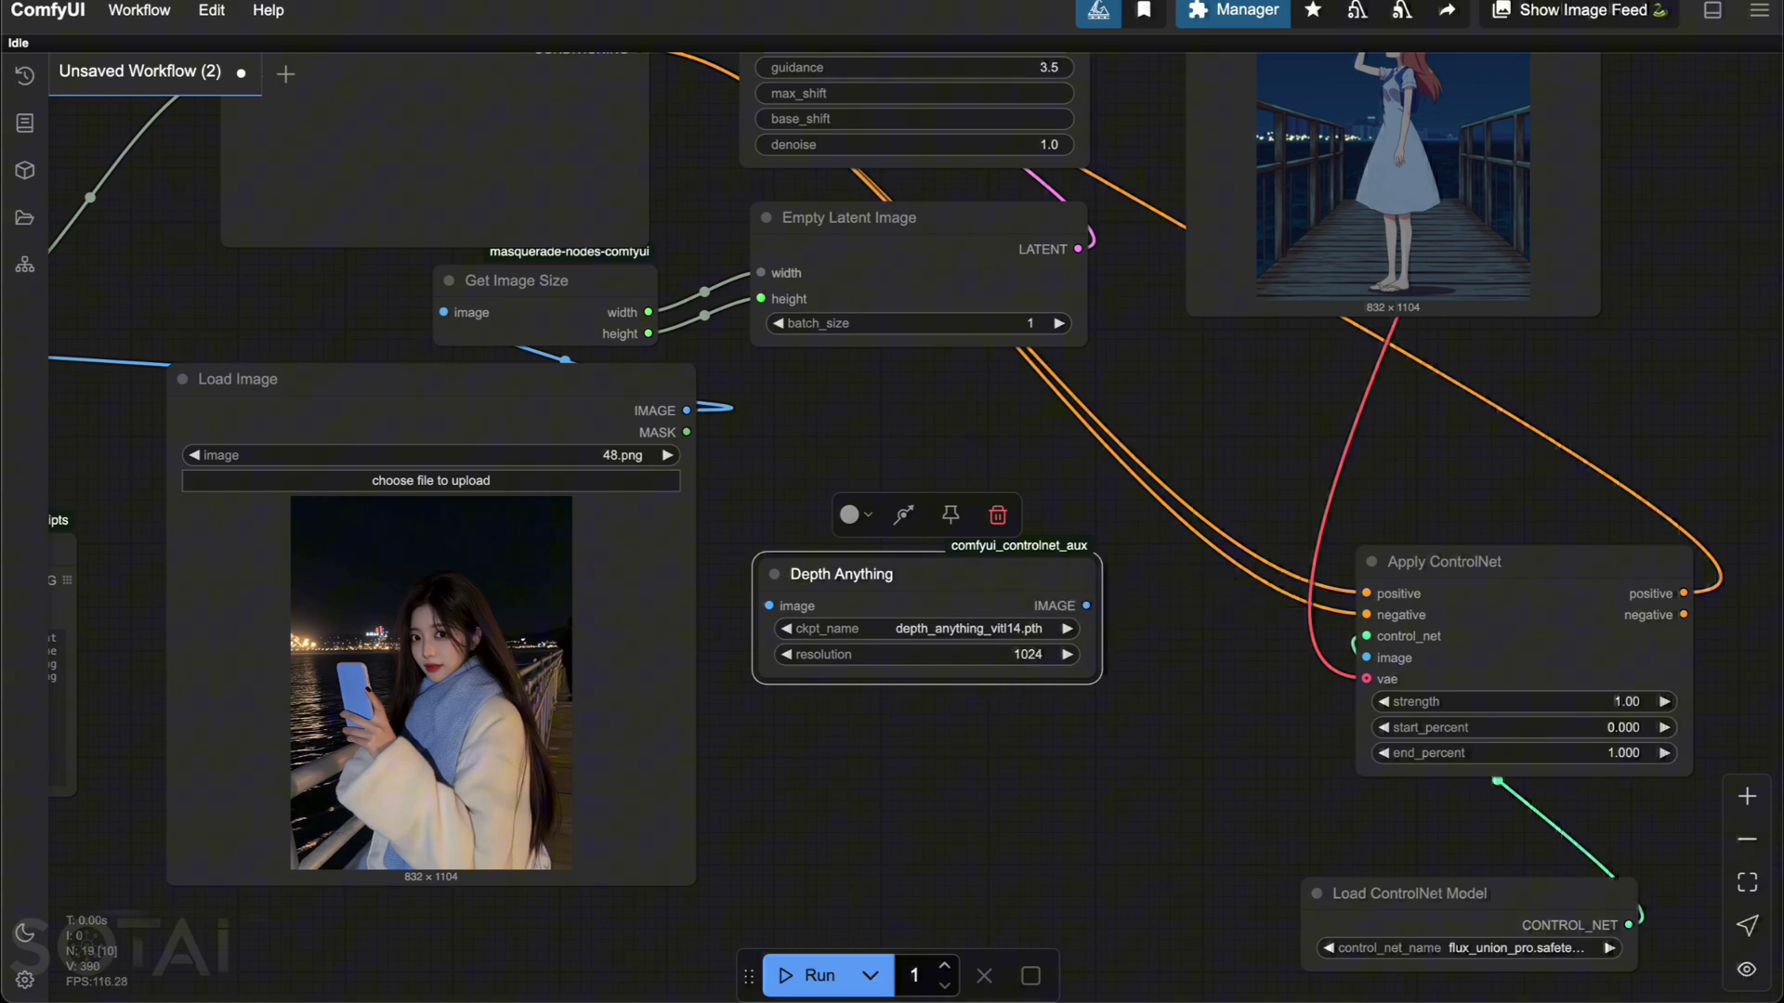
drag(691, 411, 770, 606)
drag(1086, 606, 1366, 658)
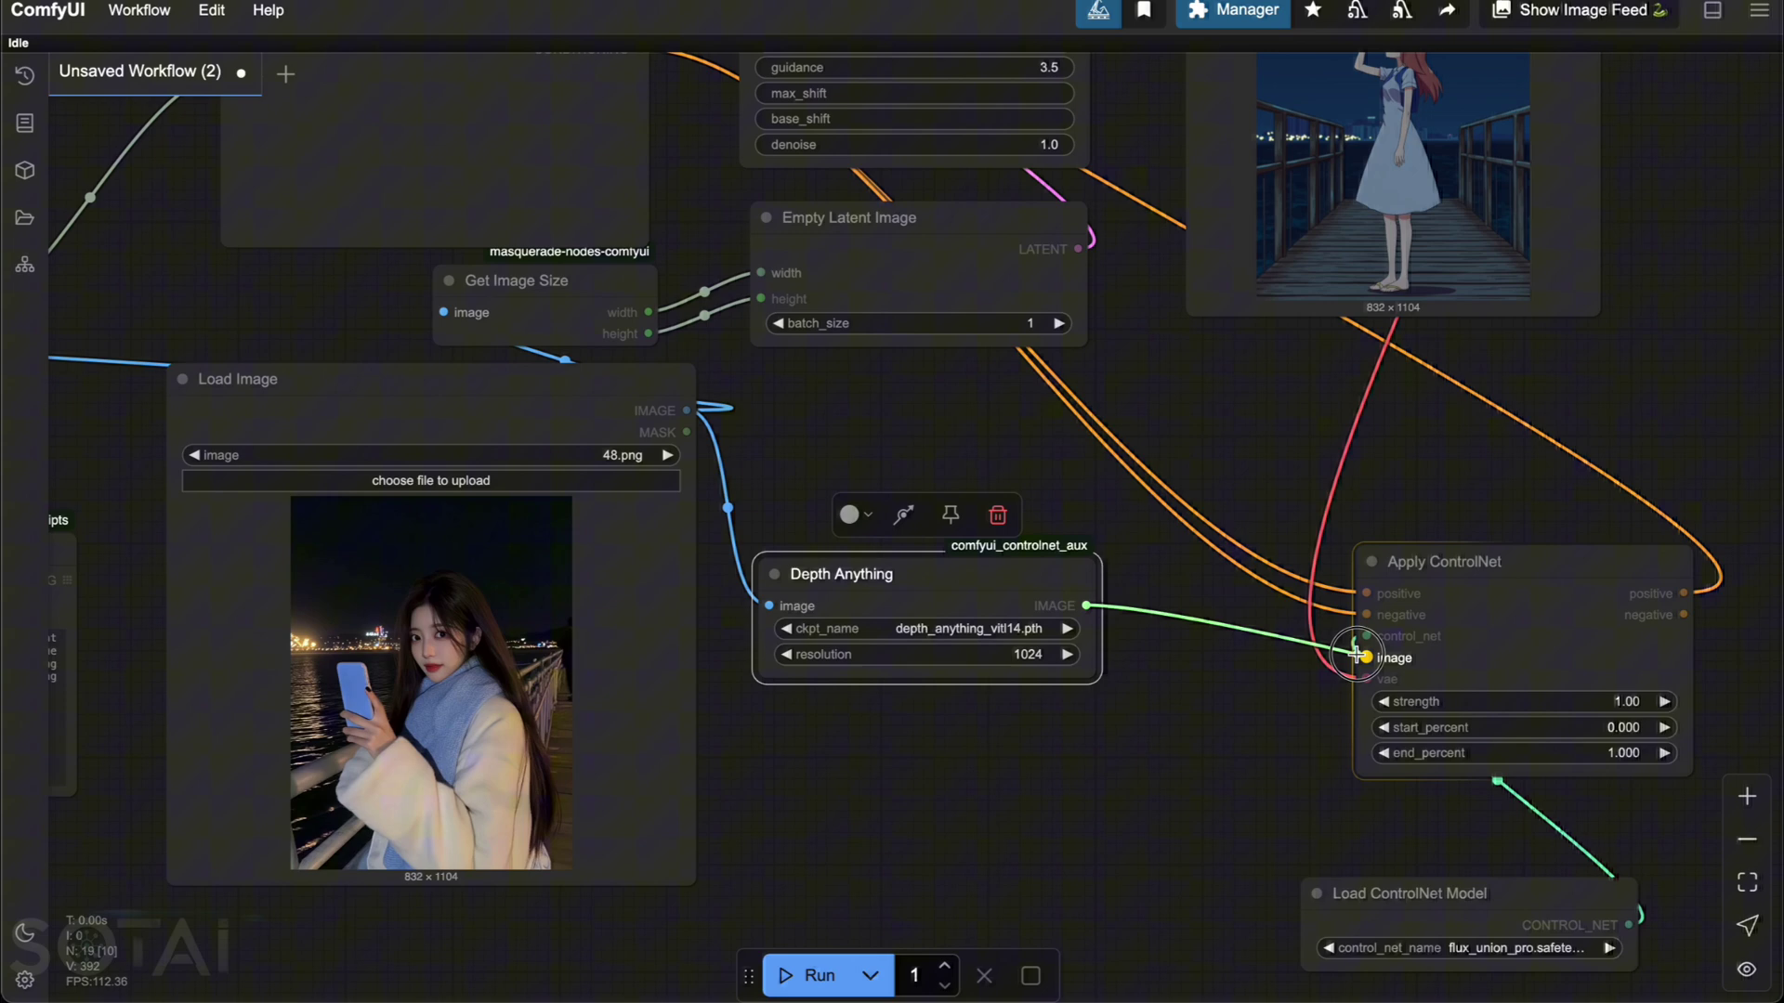
Step: Add a Preview Image node showing the depth map
scroll(1055, 643, down, 3)
double_click(932, 684)
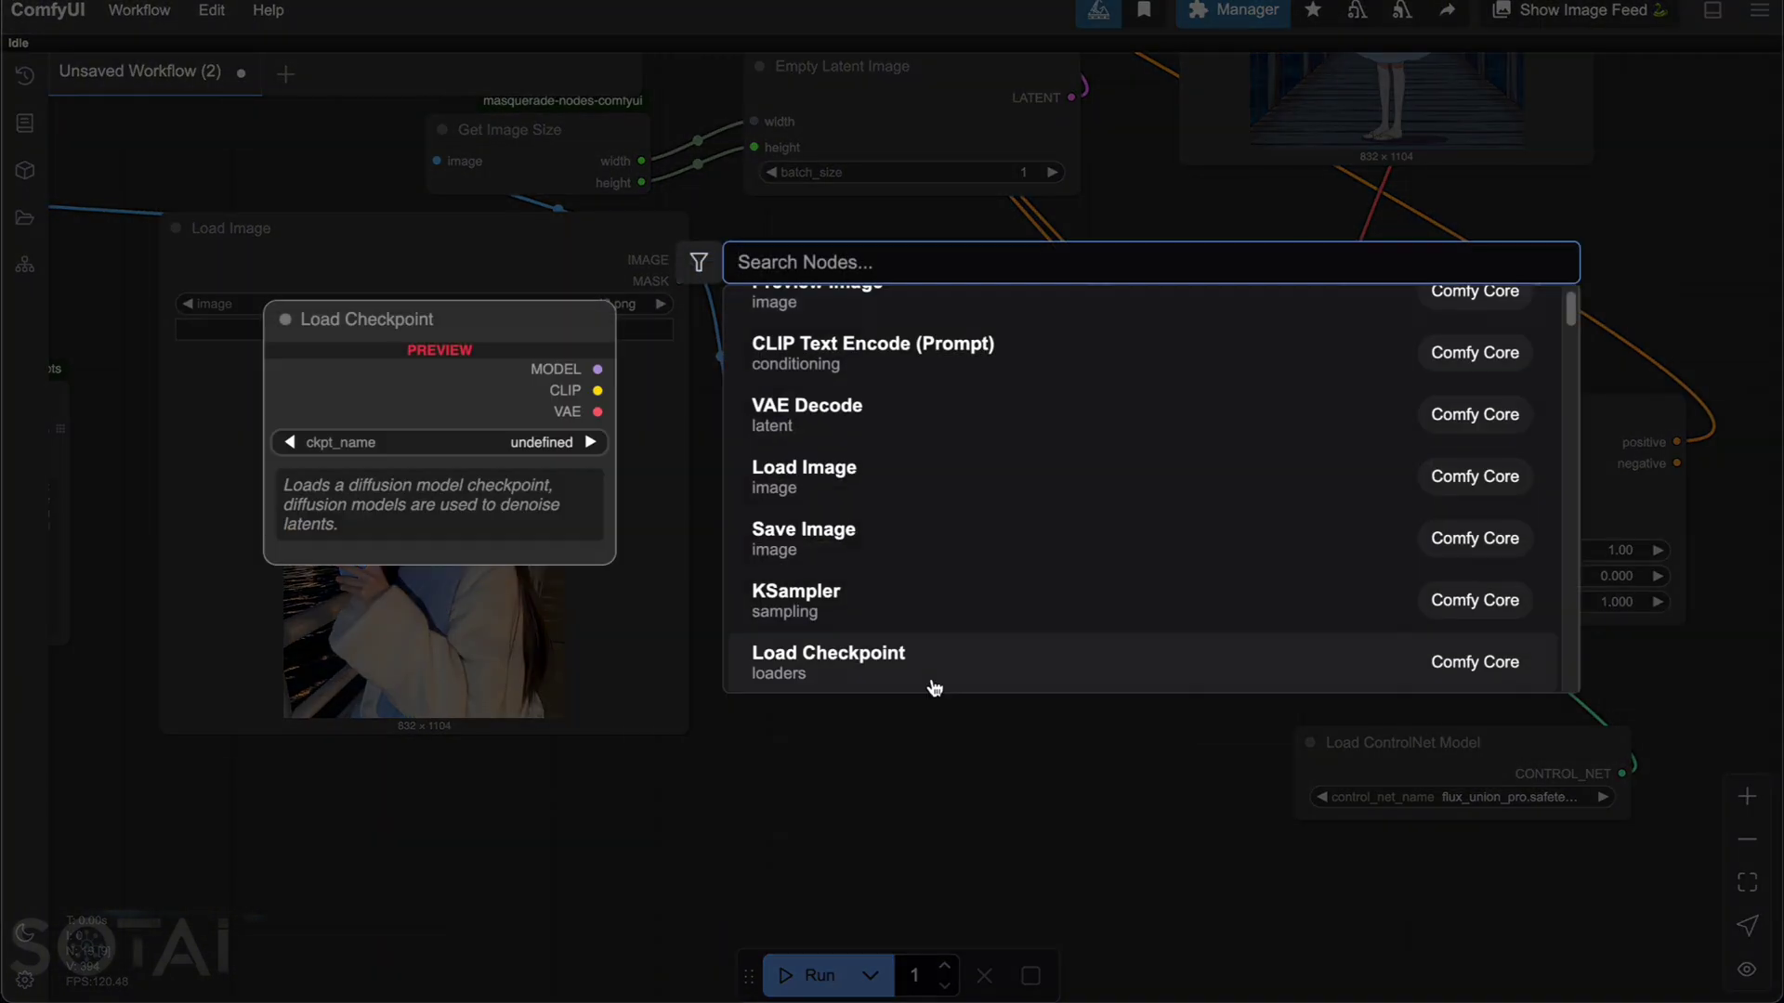
text(previ)
key(Return)
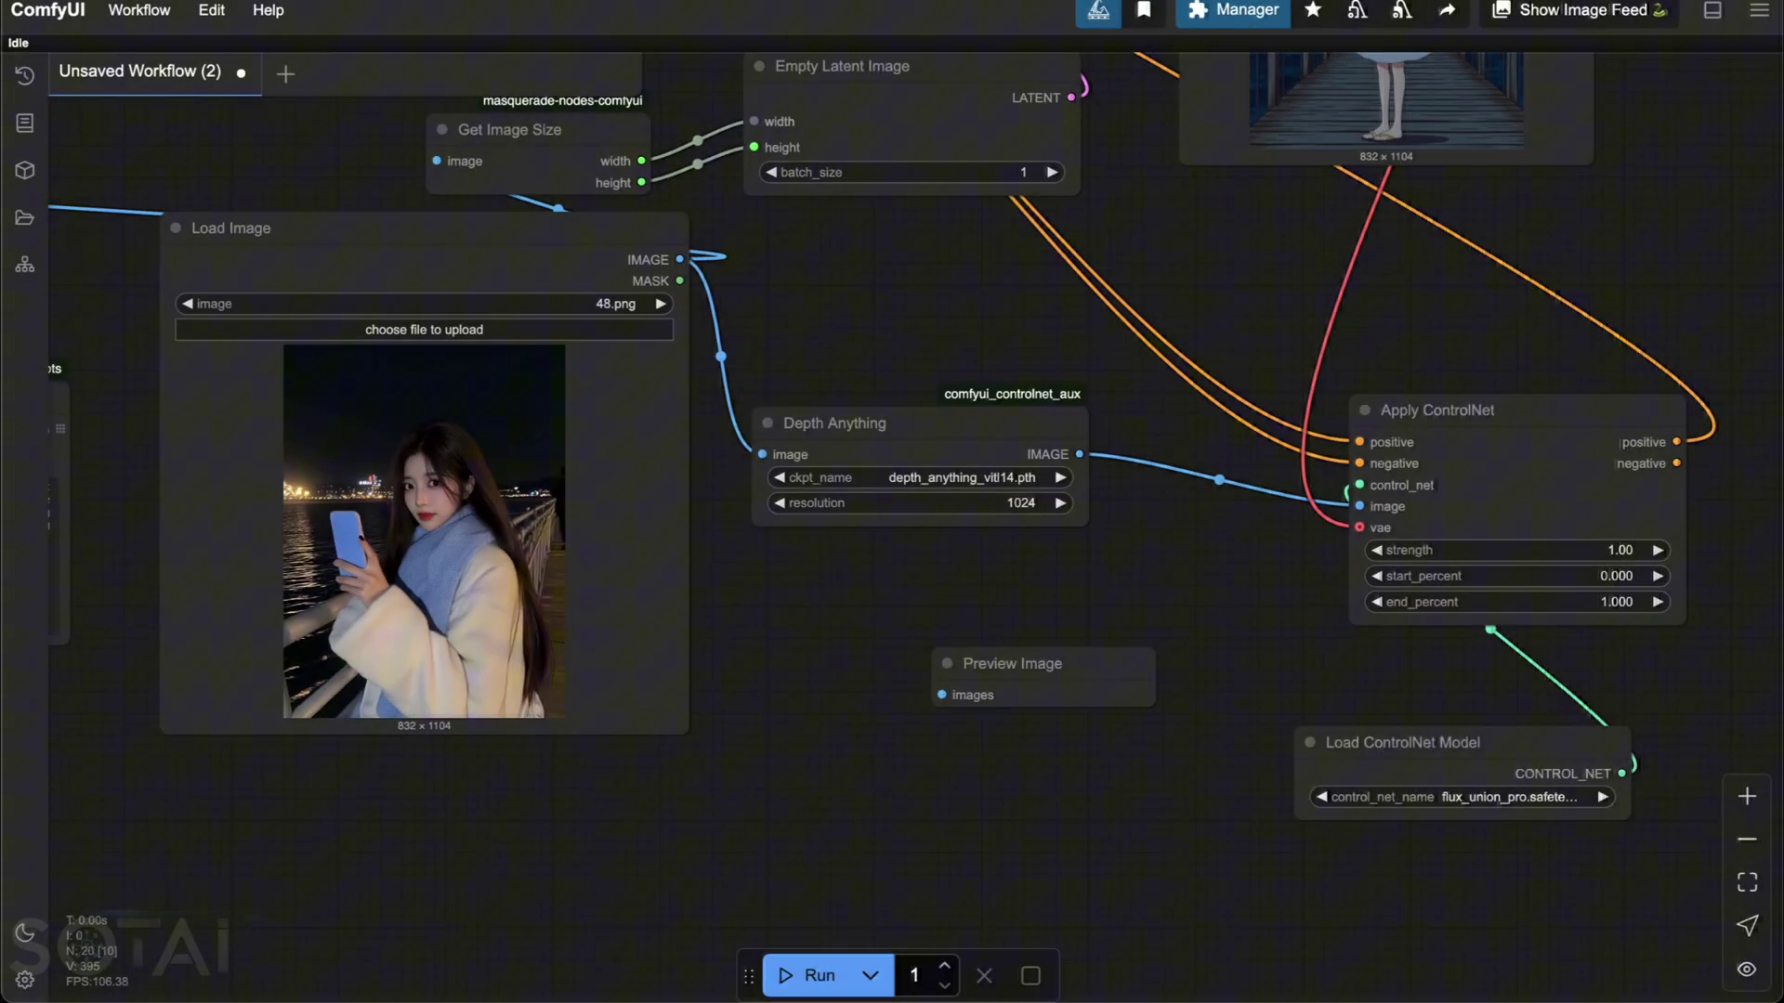
drag(1063, 661, 1013, 633)
drag(1080, 454, 928, 685)
drag(1165, 713, 1027, 804)
drag(1130, 681, 1083, 782)
scroll(1100, 520, right, 4)
Step: Add a Reroute node fed by the photo's IMAGE output
double_click(1384, 701)
text(rer)
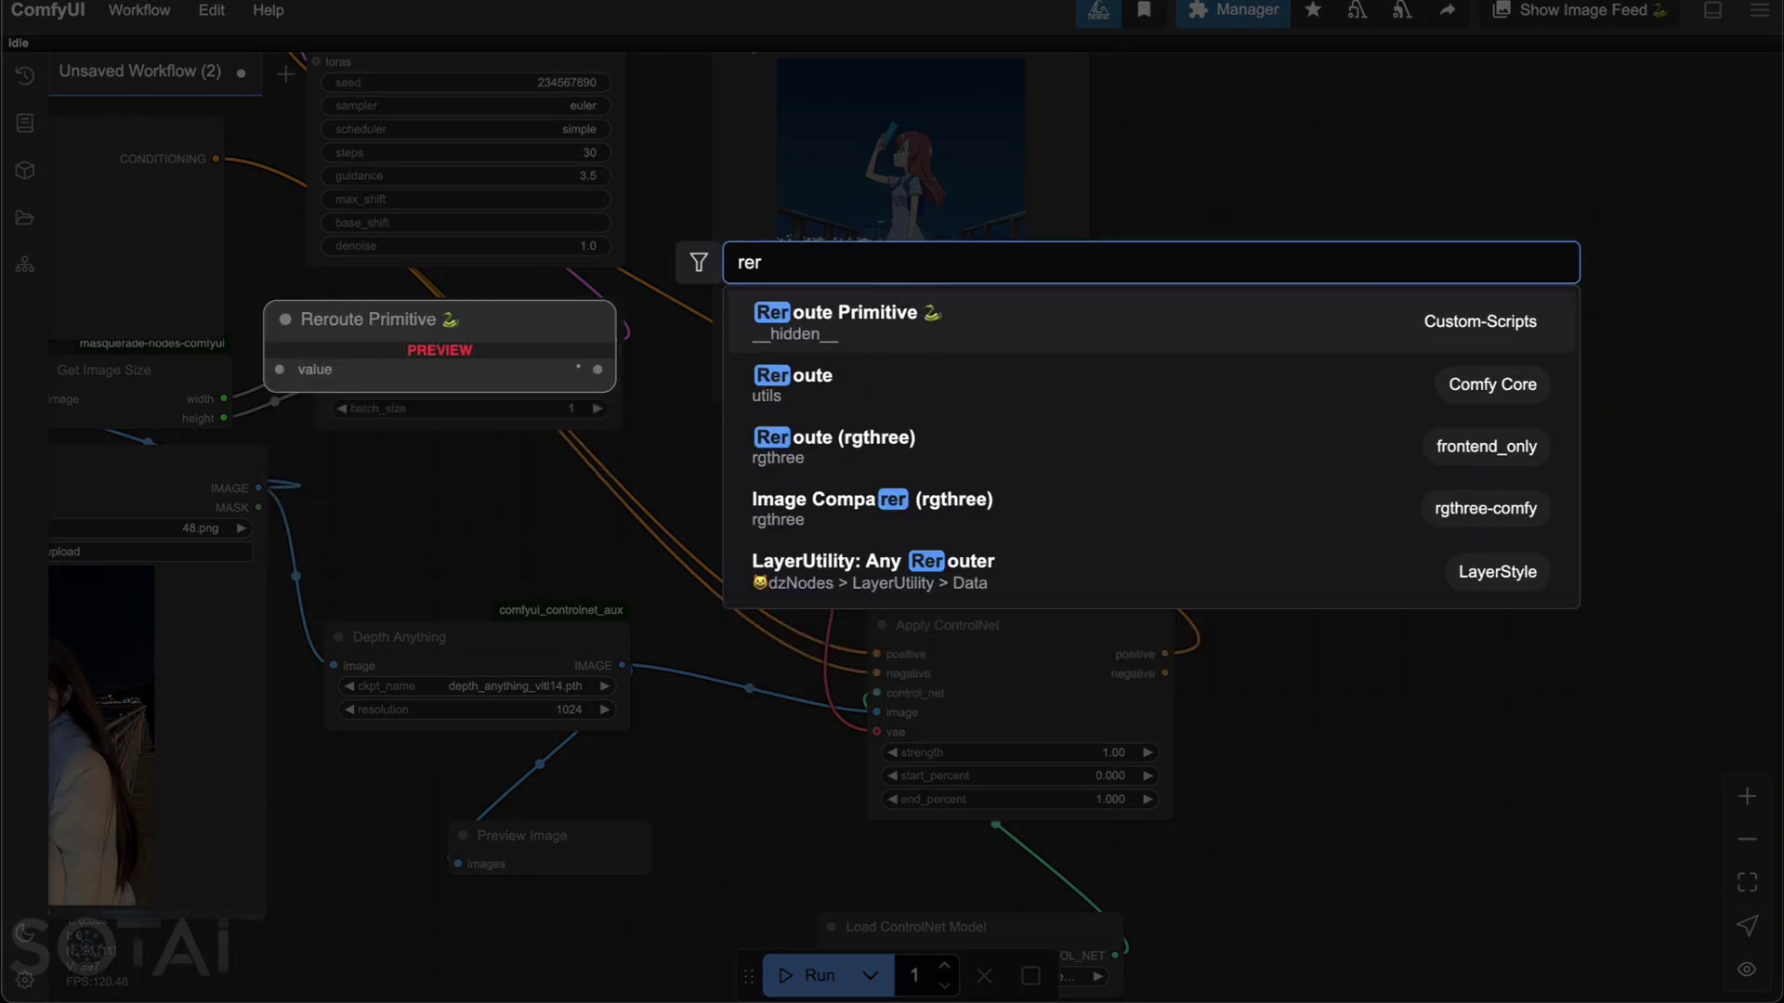
key(Down)
key(Return)
drag(264, 488, 1390, 714)
drag(676, 498, 655, 555)
drag(242, 555, 1372, 772)
Step: Add a second Preview Image fed by the Reroute and arrange both previews side by side
scroll(1163, 422, up, 4)
scroll(1164, 421, right, 4)
double_click(1164, 422)
text(previ)
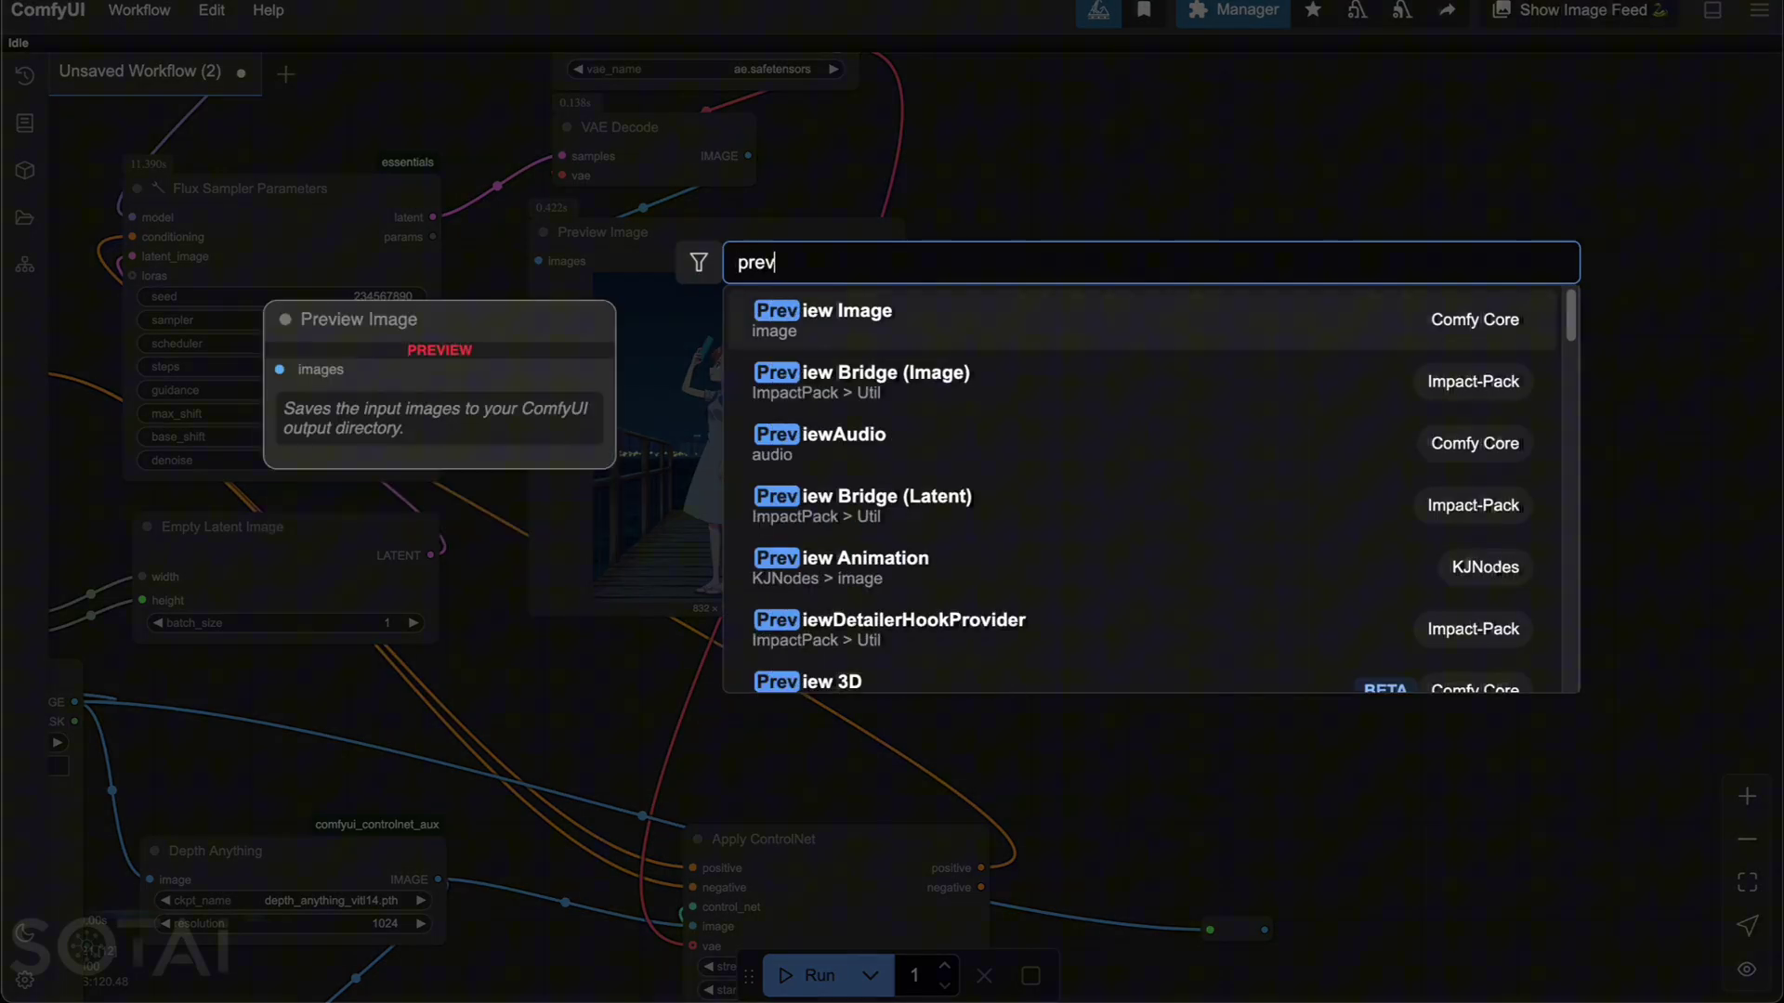
key(Return)
drag(1264, 929, 1087, 238)
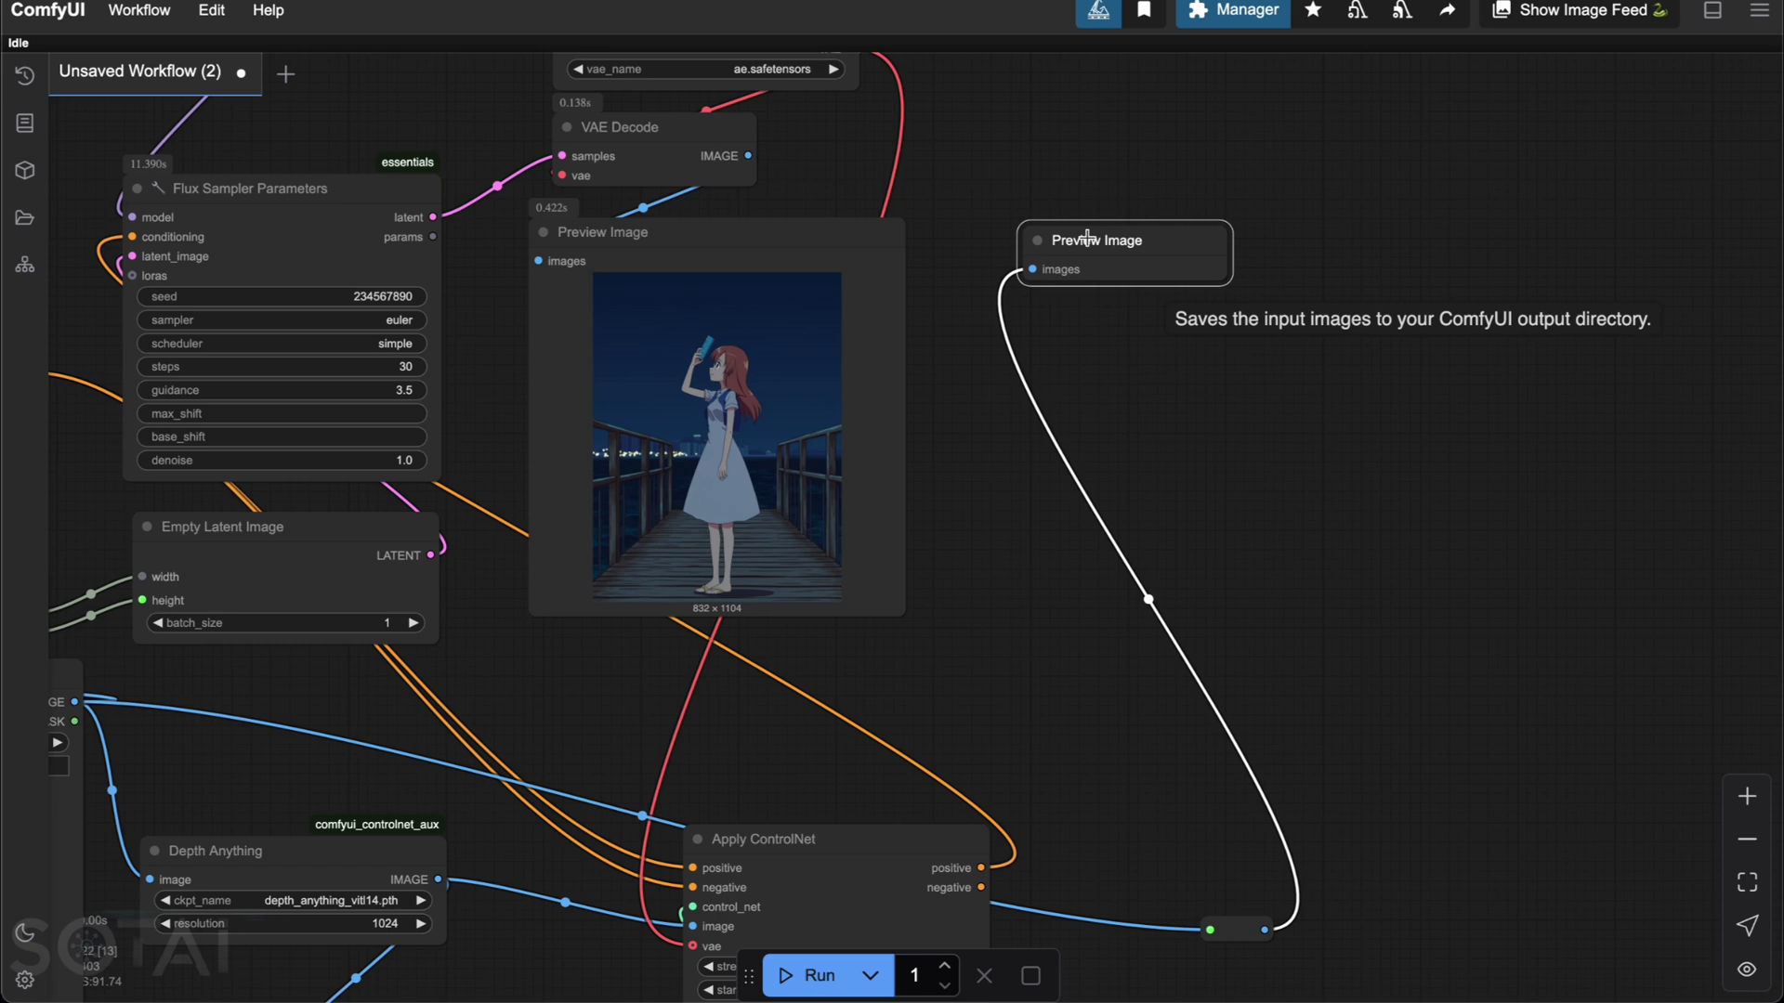
drag(1226, 284, 1473, 622)
drag(1429, 281, 1543, 279)
drag(858, 254, 1066, 267)
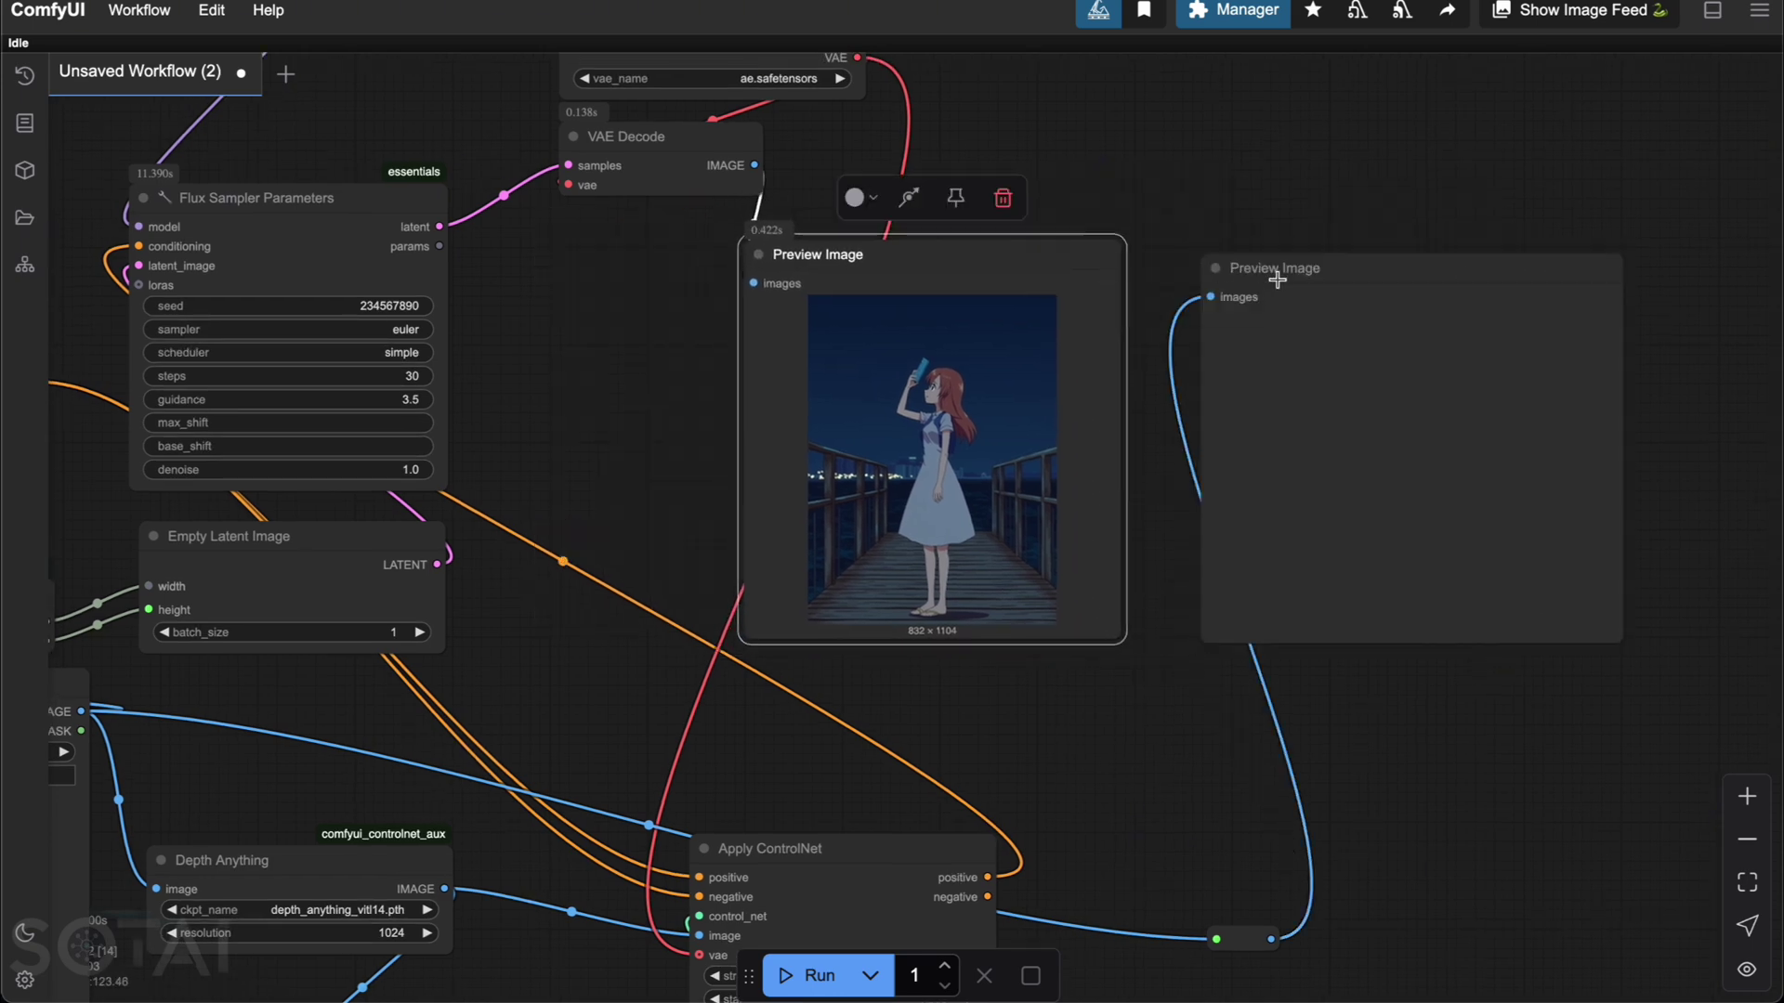
drag(1357, 281, 1286, 277)
drag(1592, 641, 1575, 635)
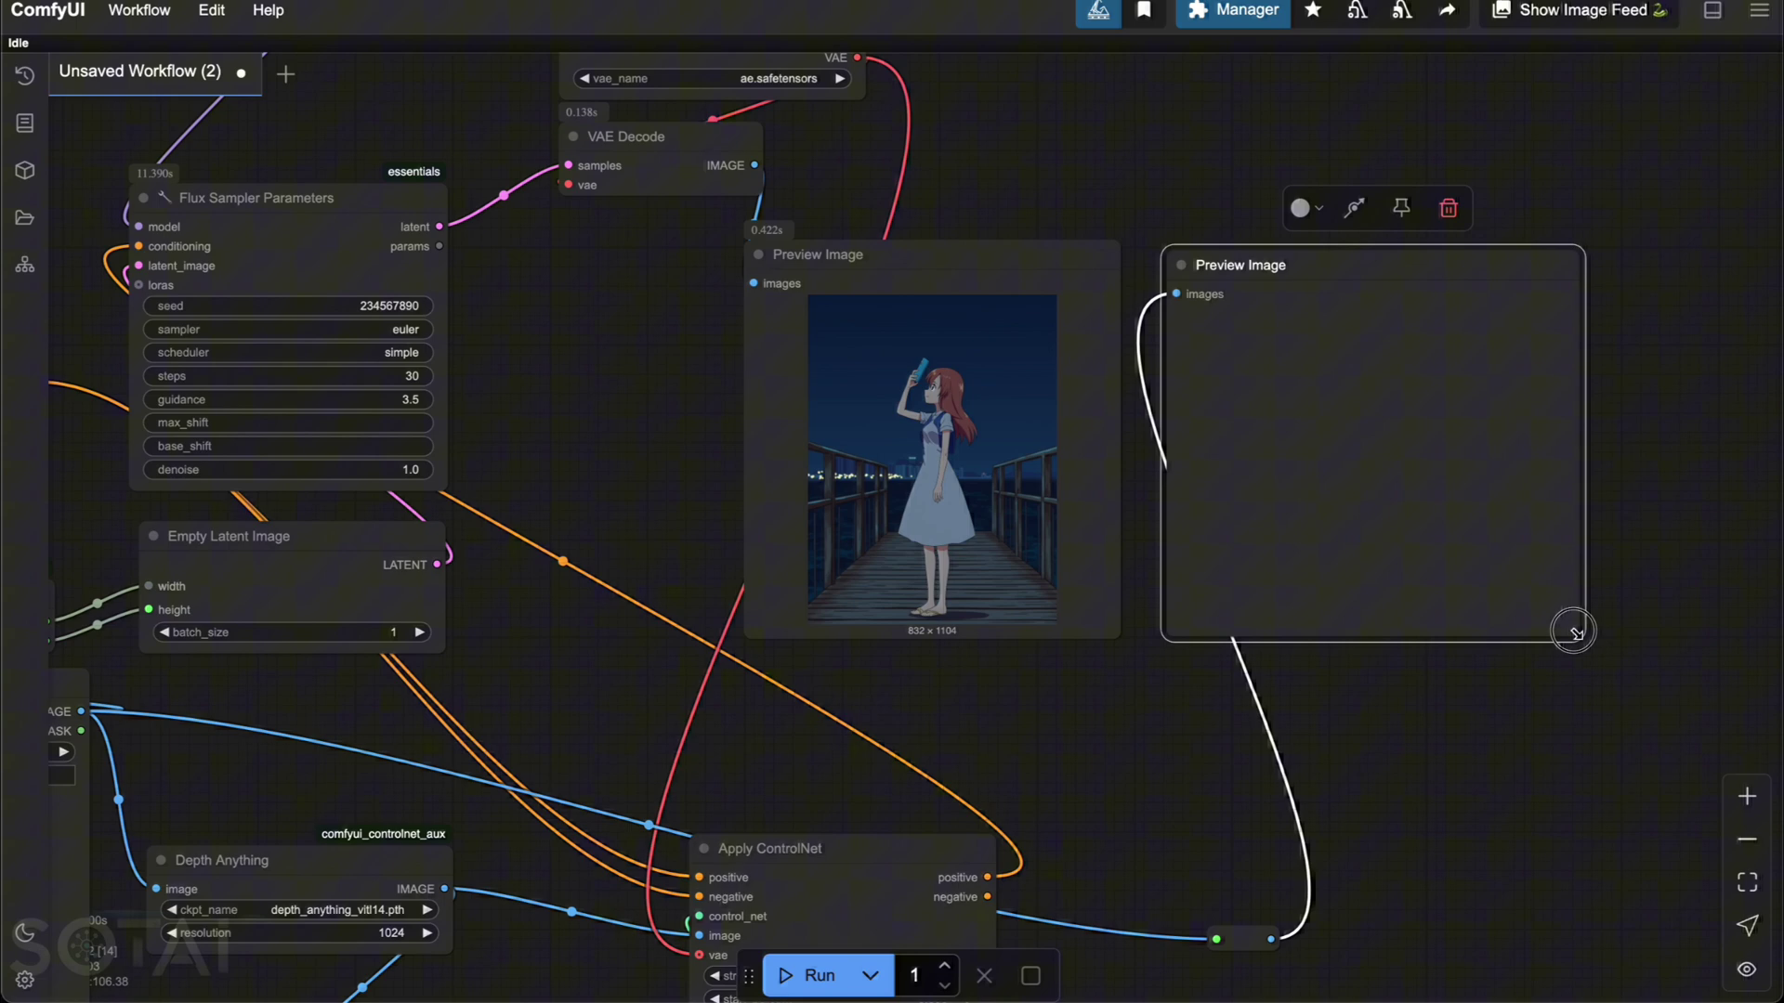
click(1476, 659)
Step: Run the workflow, then compare both previews and bring the sampler and Apply ControlNet into view
click(793, 974)
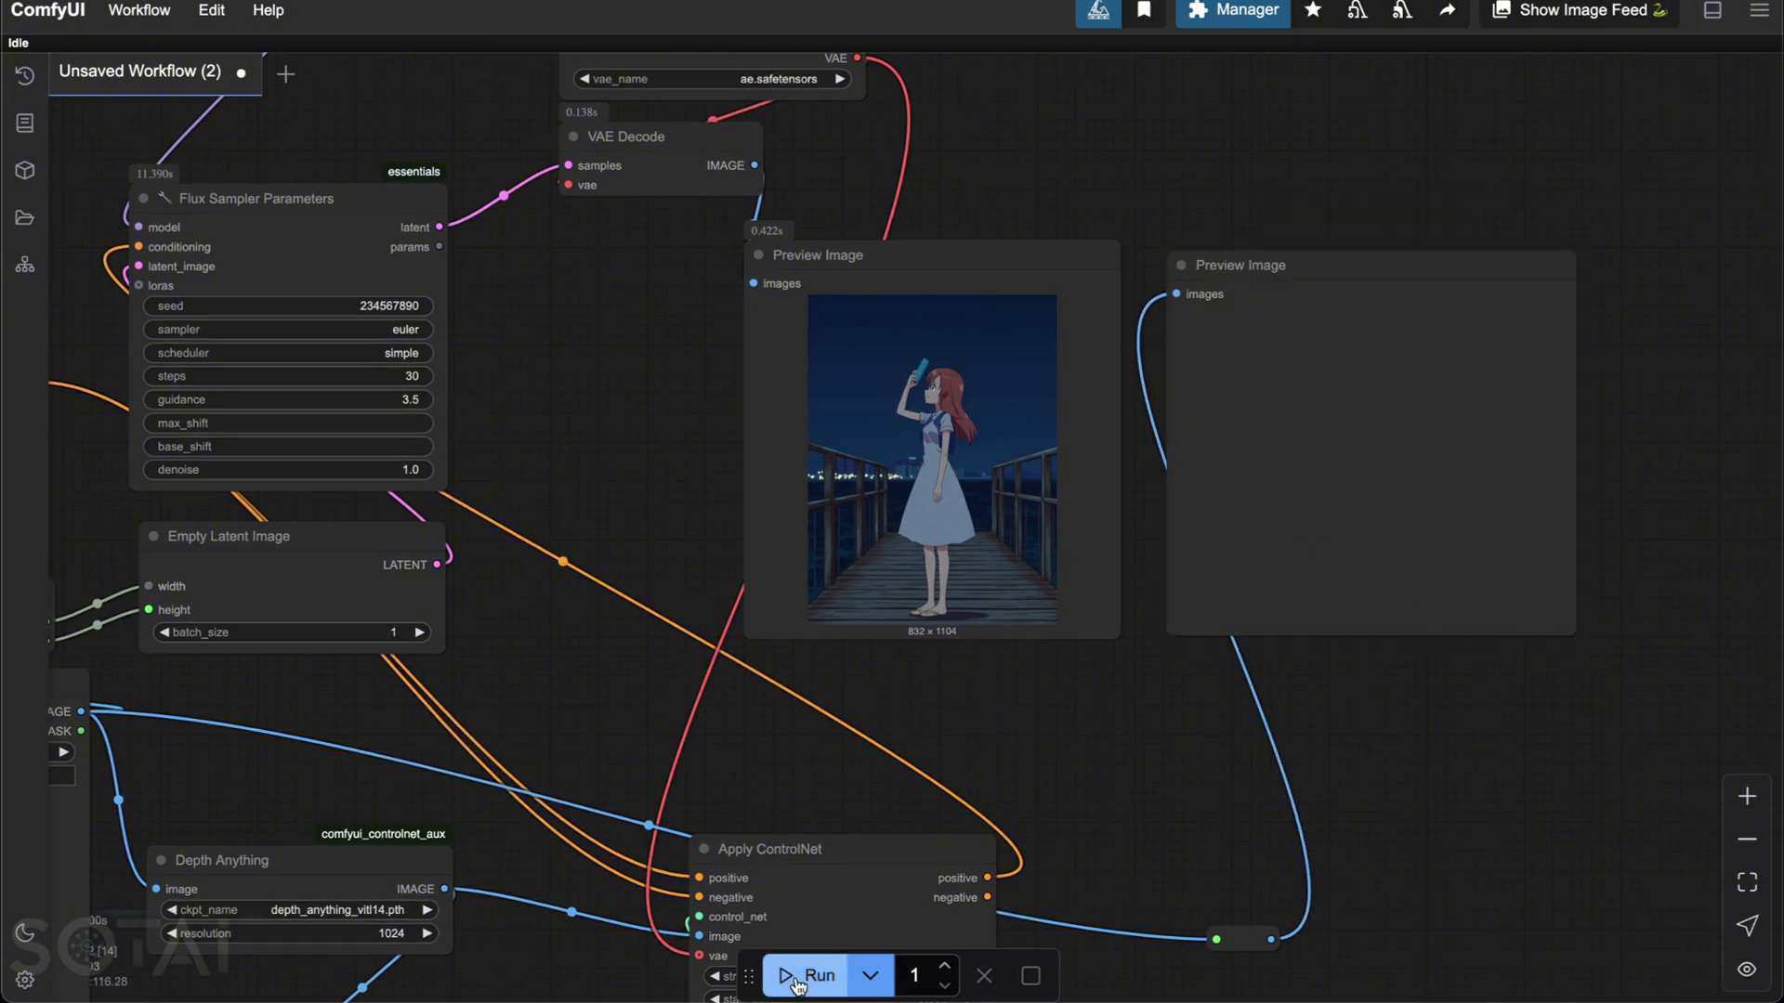
scroll(910, 718, up, 2)
drag(1083, 709, 970, 766)
scroll(928, 770, up, 1)
scroll(843, 711, down, 2)
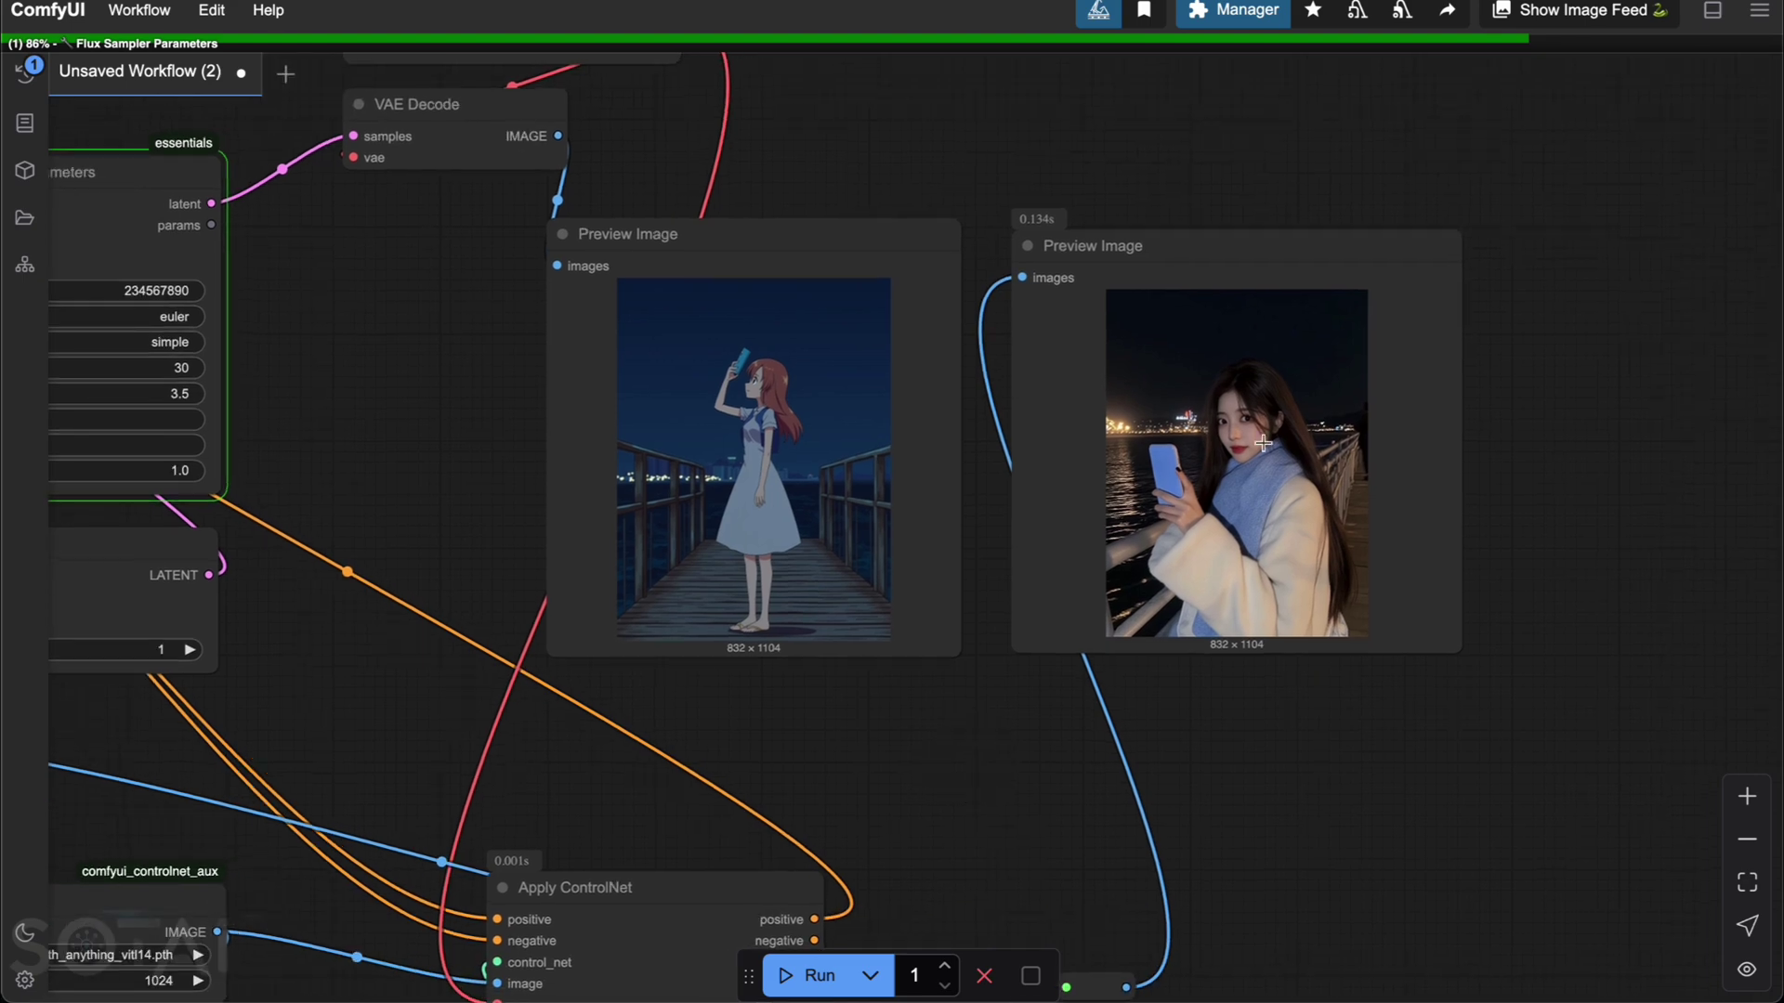
drag(382, 342, 751, 408)
drag(1357, 862, 897, 829)
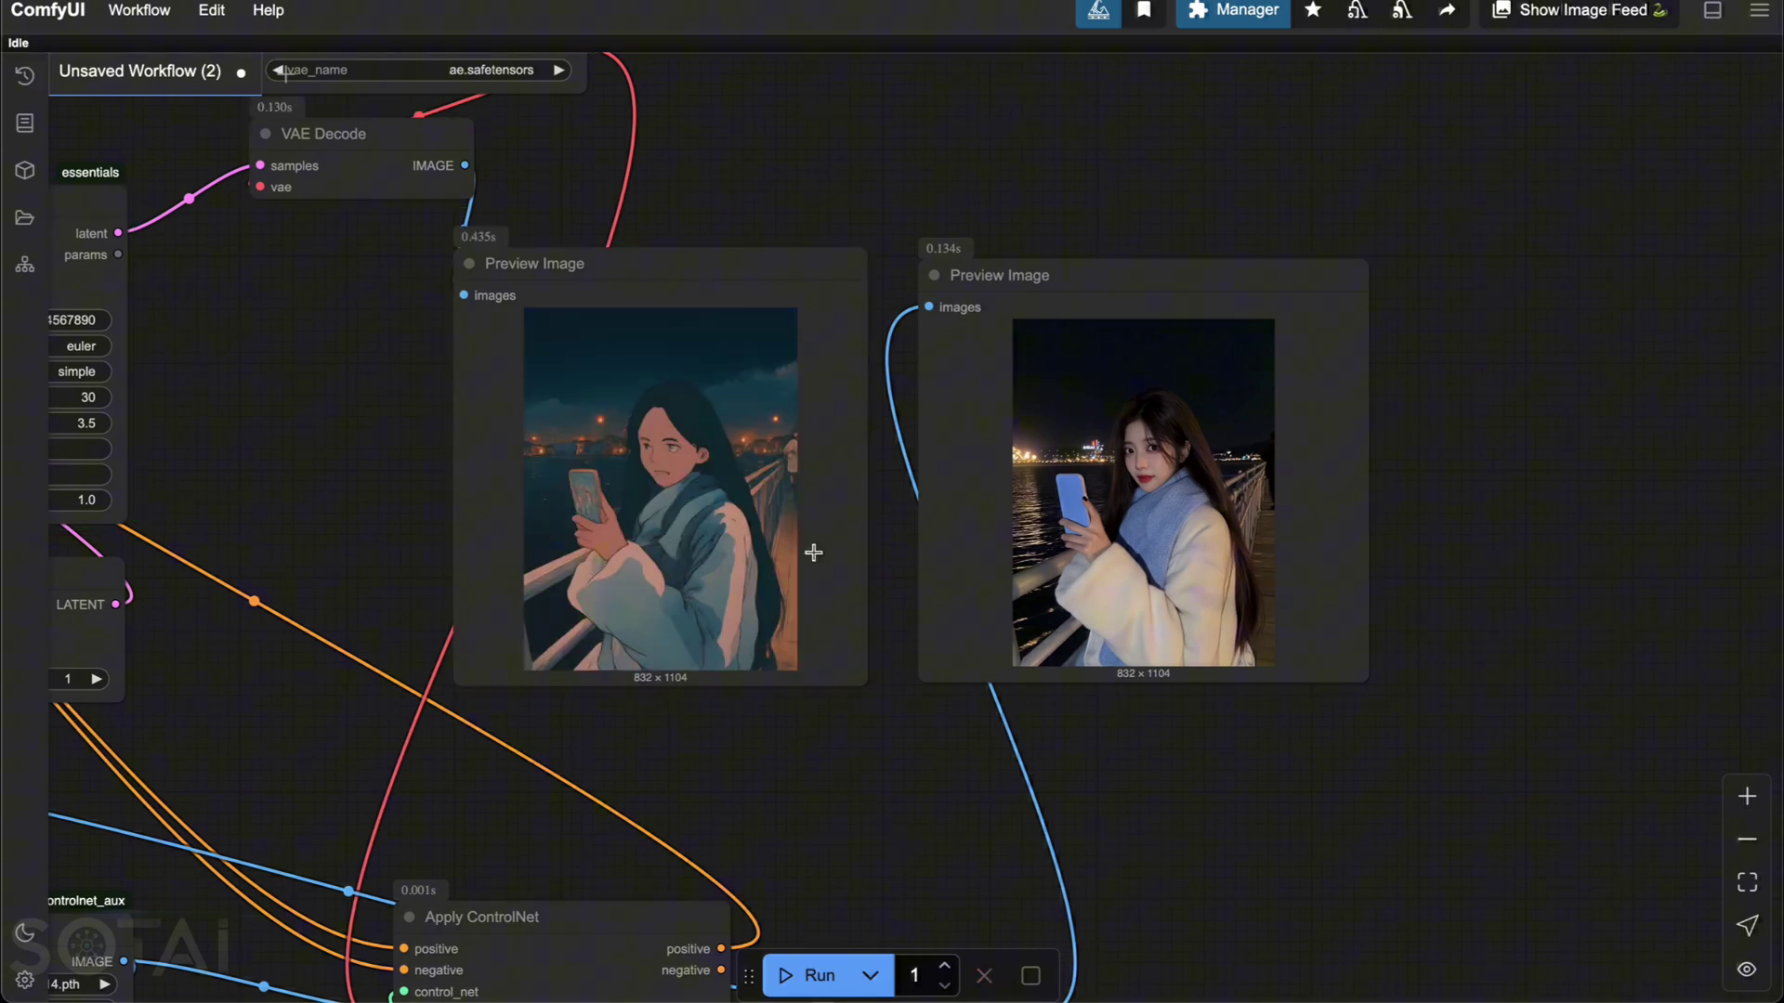
scroll(814, 552, up, 4)
drag(918, 554, 1102, 518)
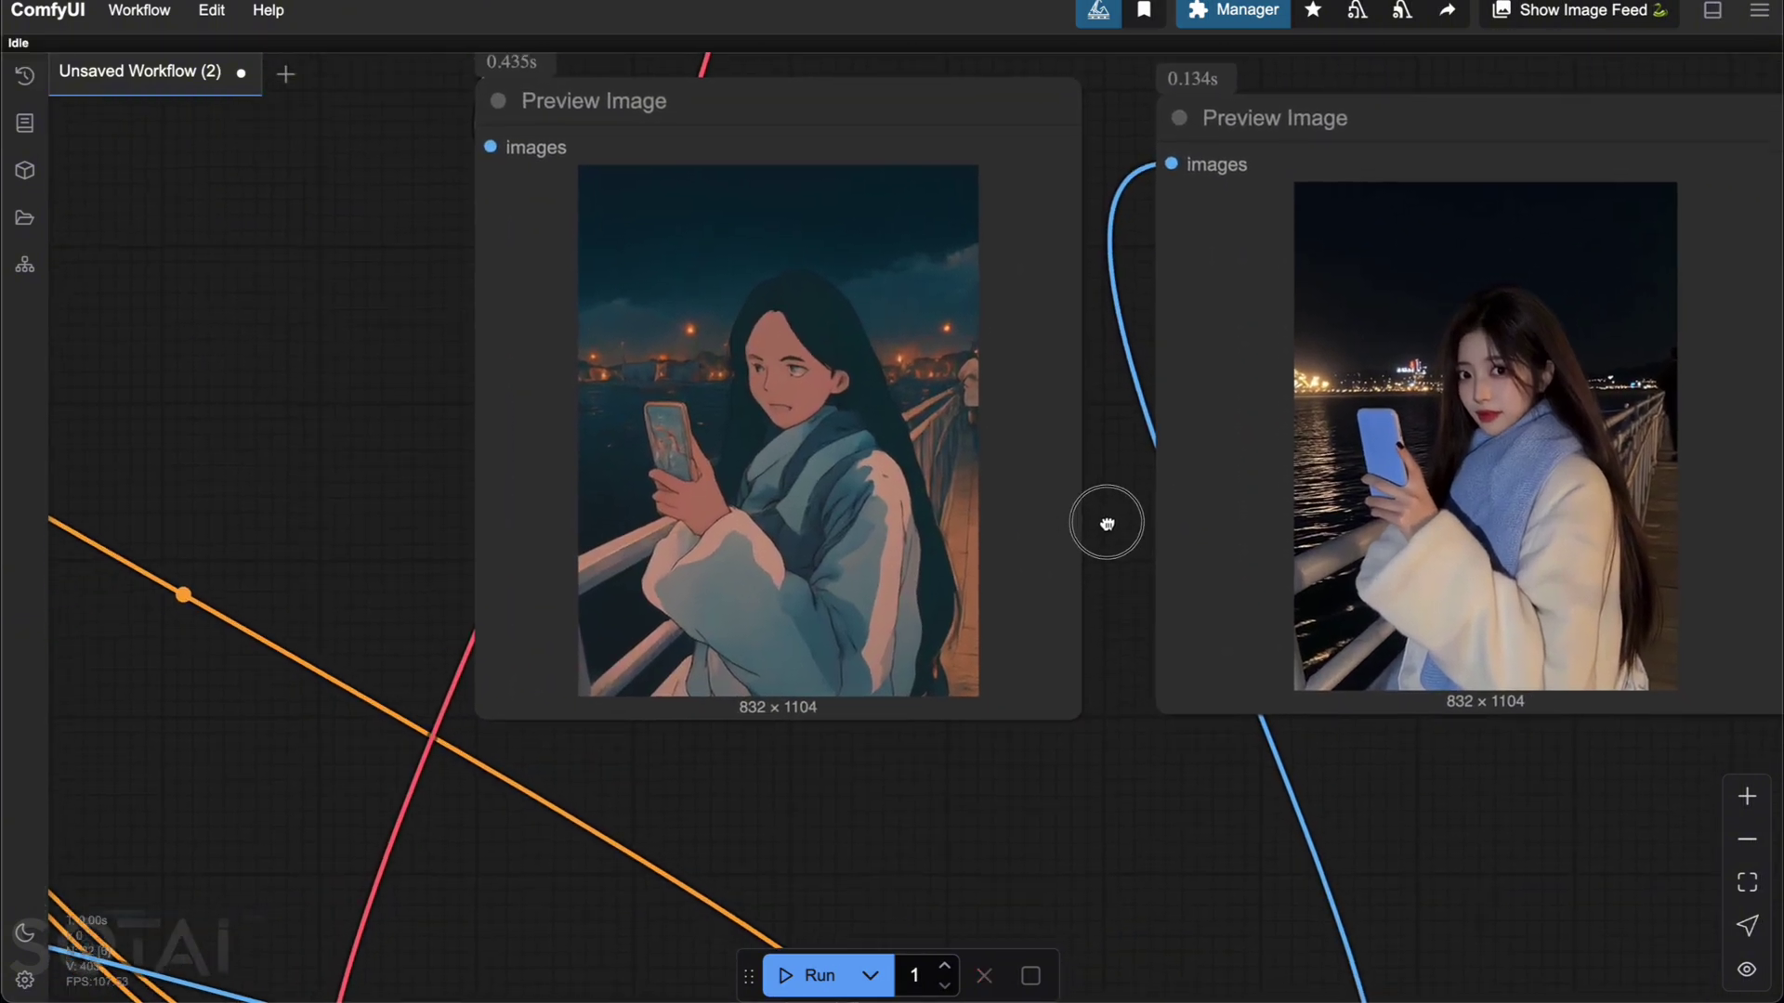
scroll(1023, 557, down, 2)
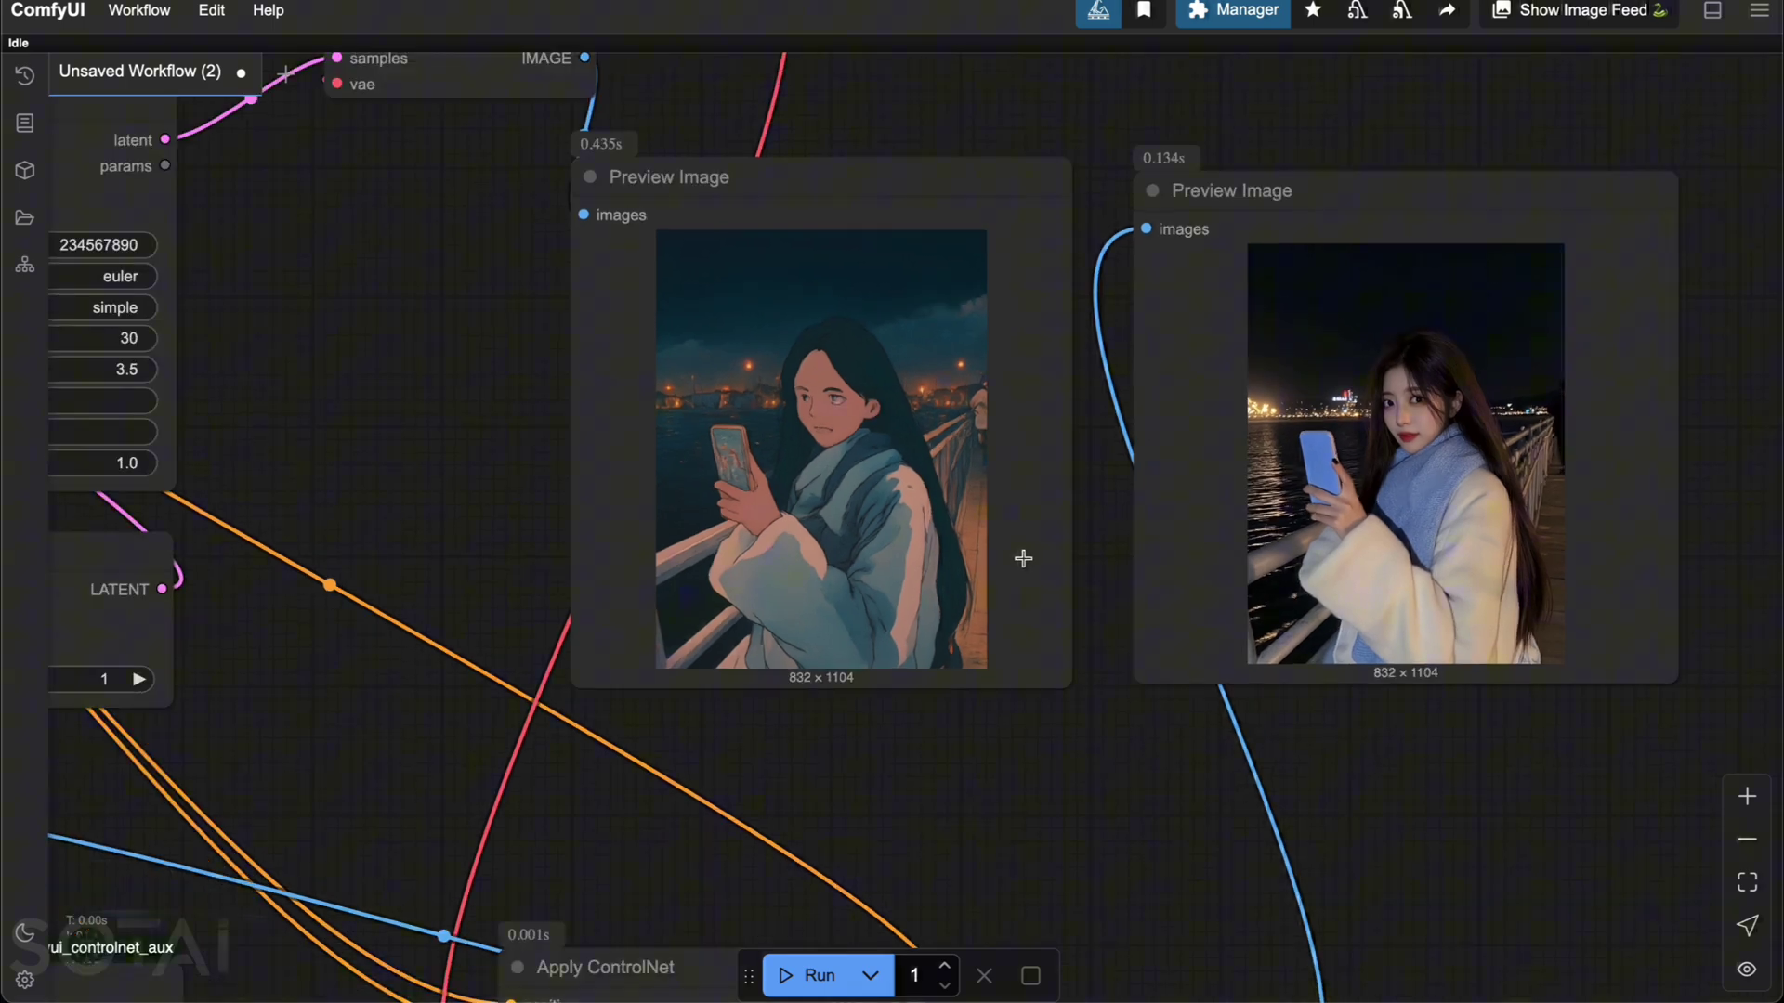
drag(1131, 768, 1228, 500)
scroll(1180, 693, down, 2)
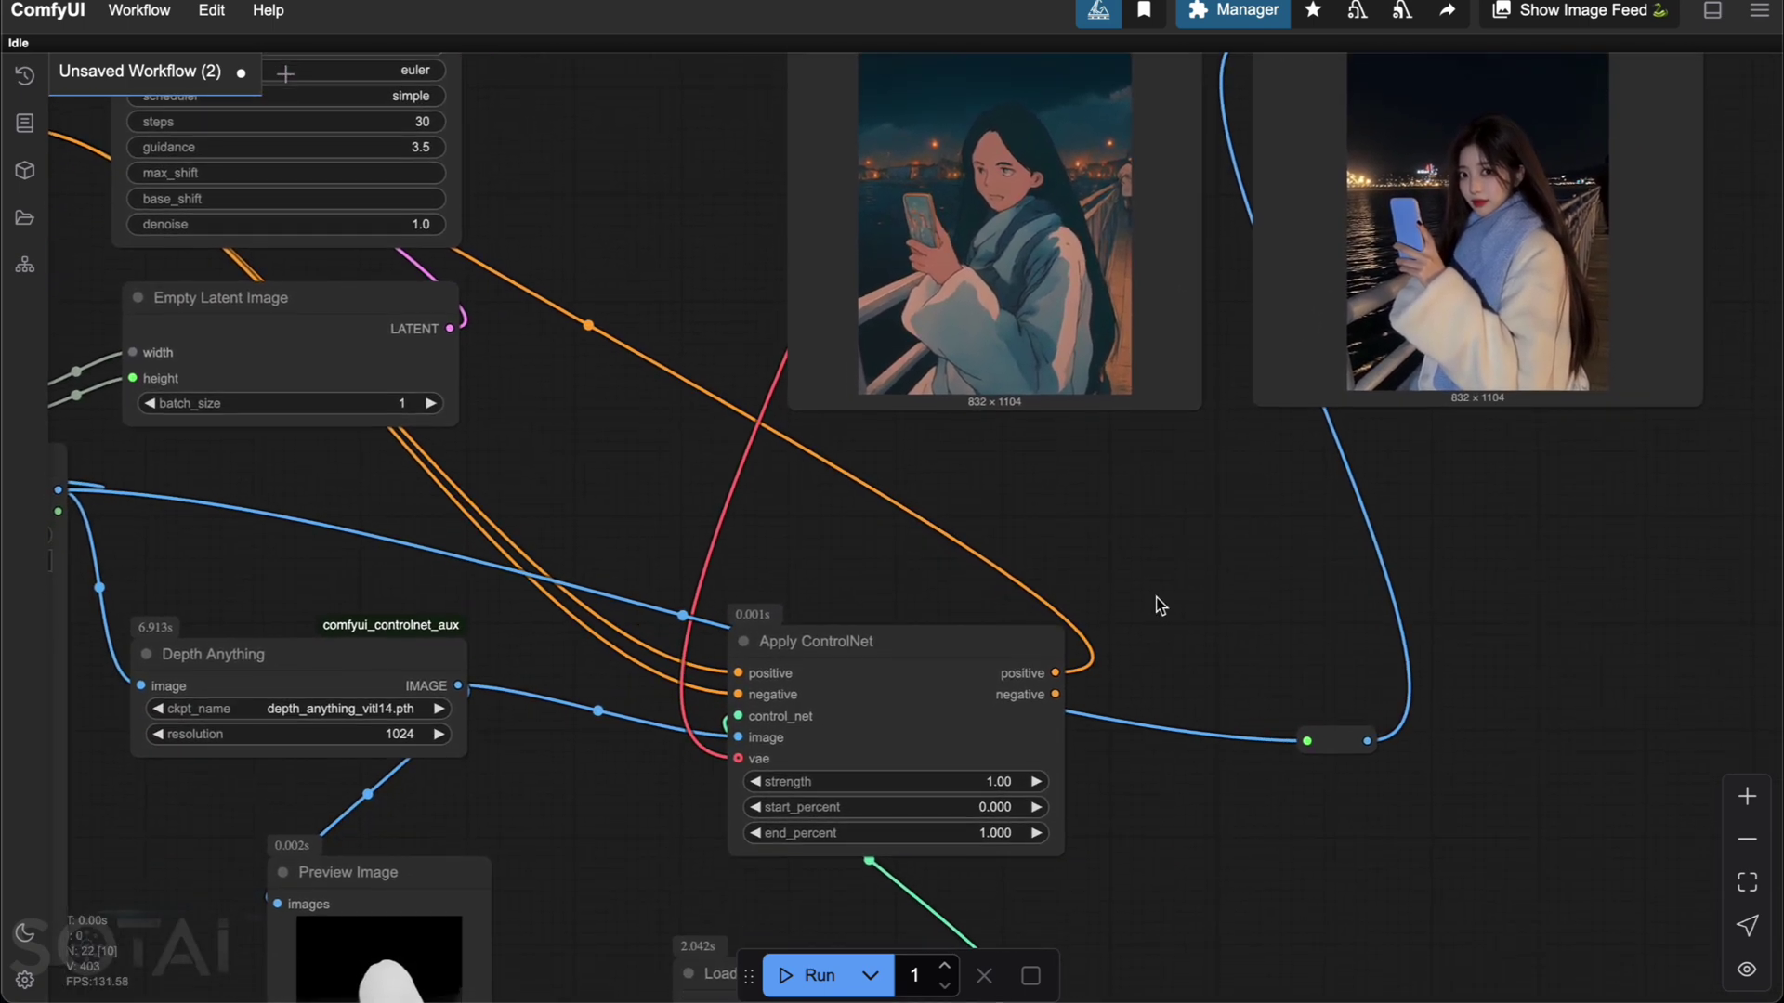
Step: Set Apply ControlNet strength to 0.5 and end_percent to 0.35
click(1023, 783)
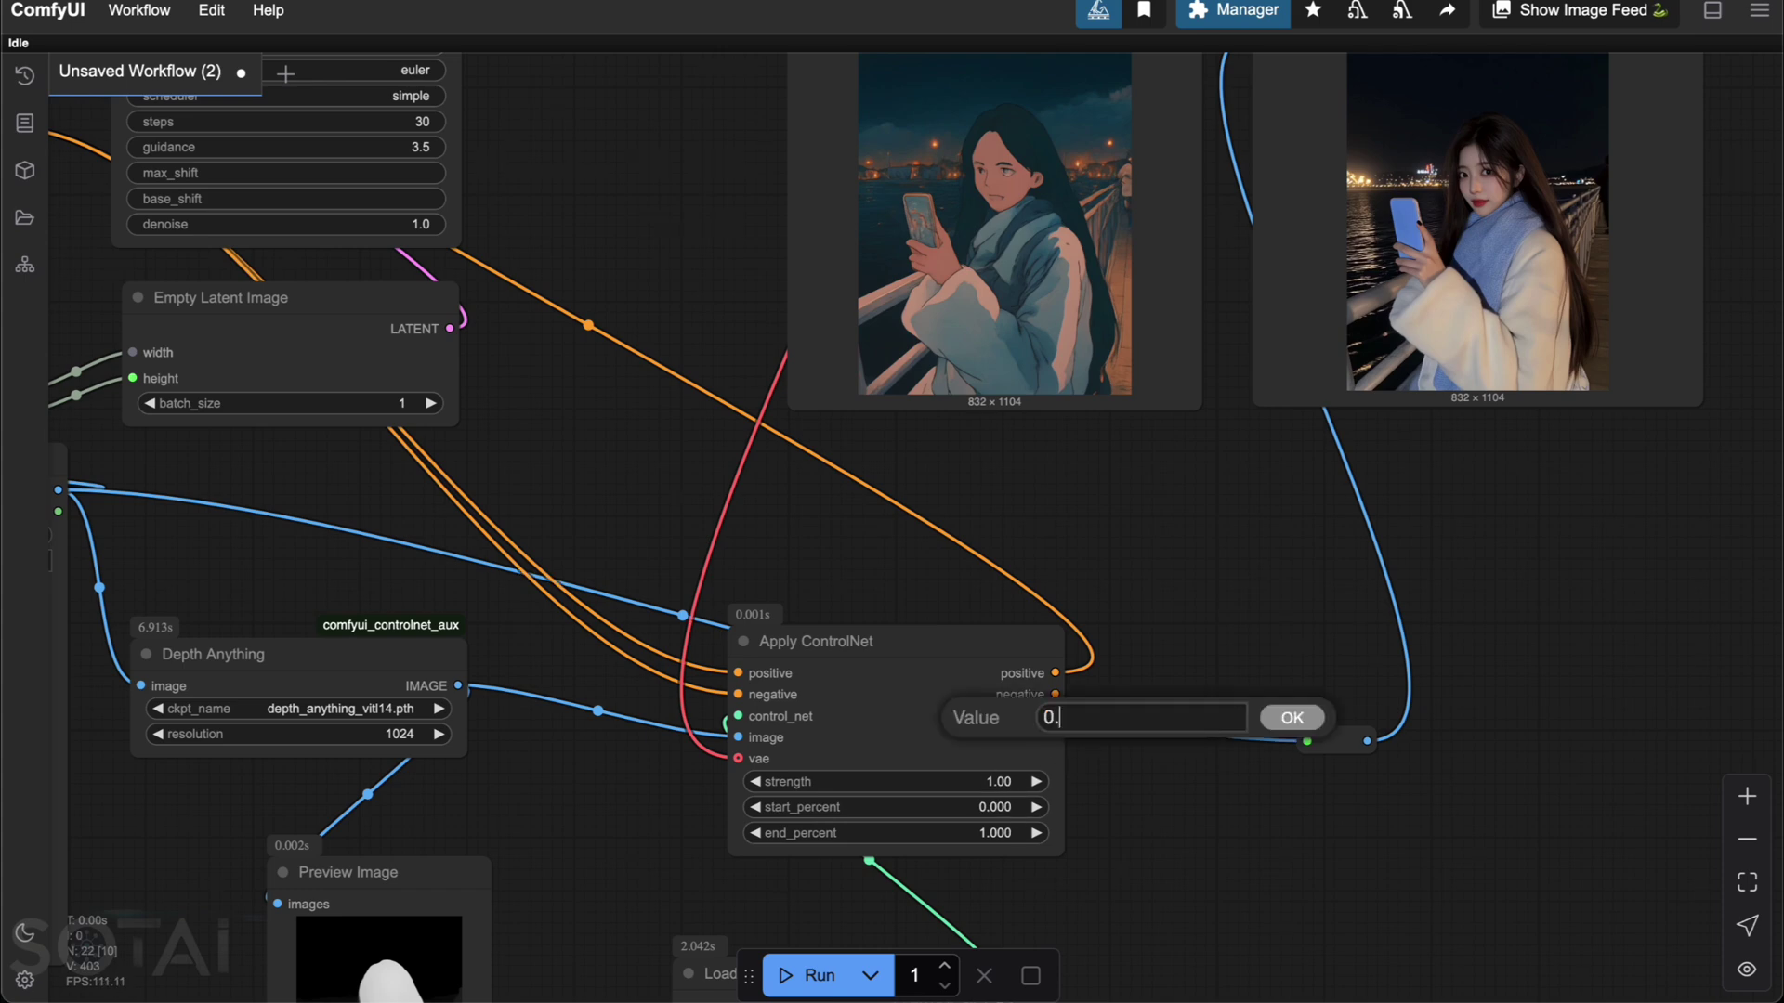
key(Return)
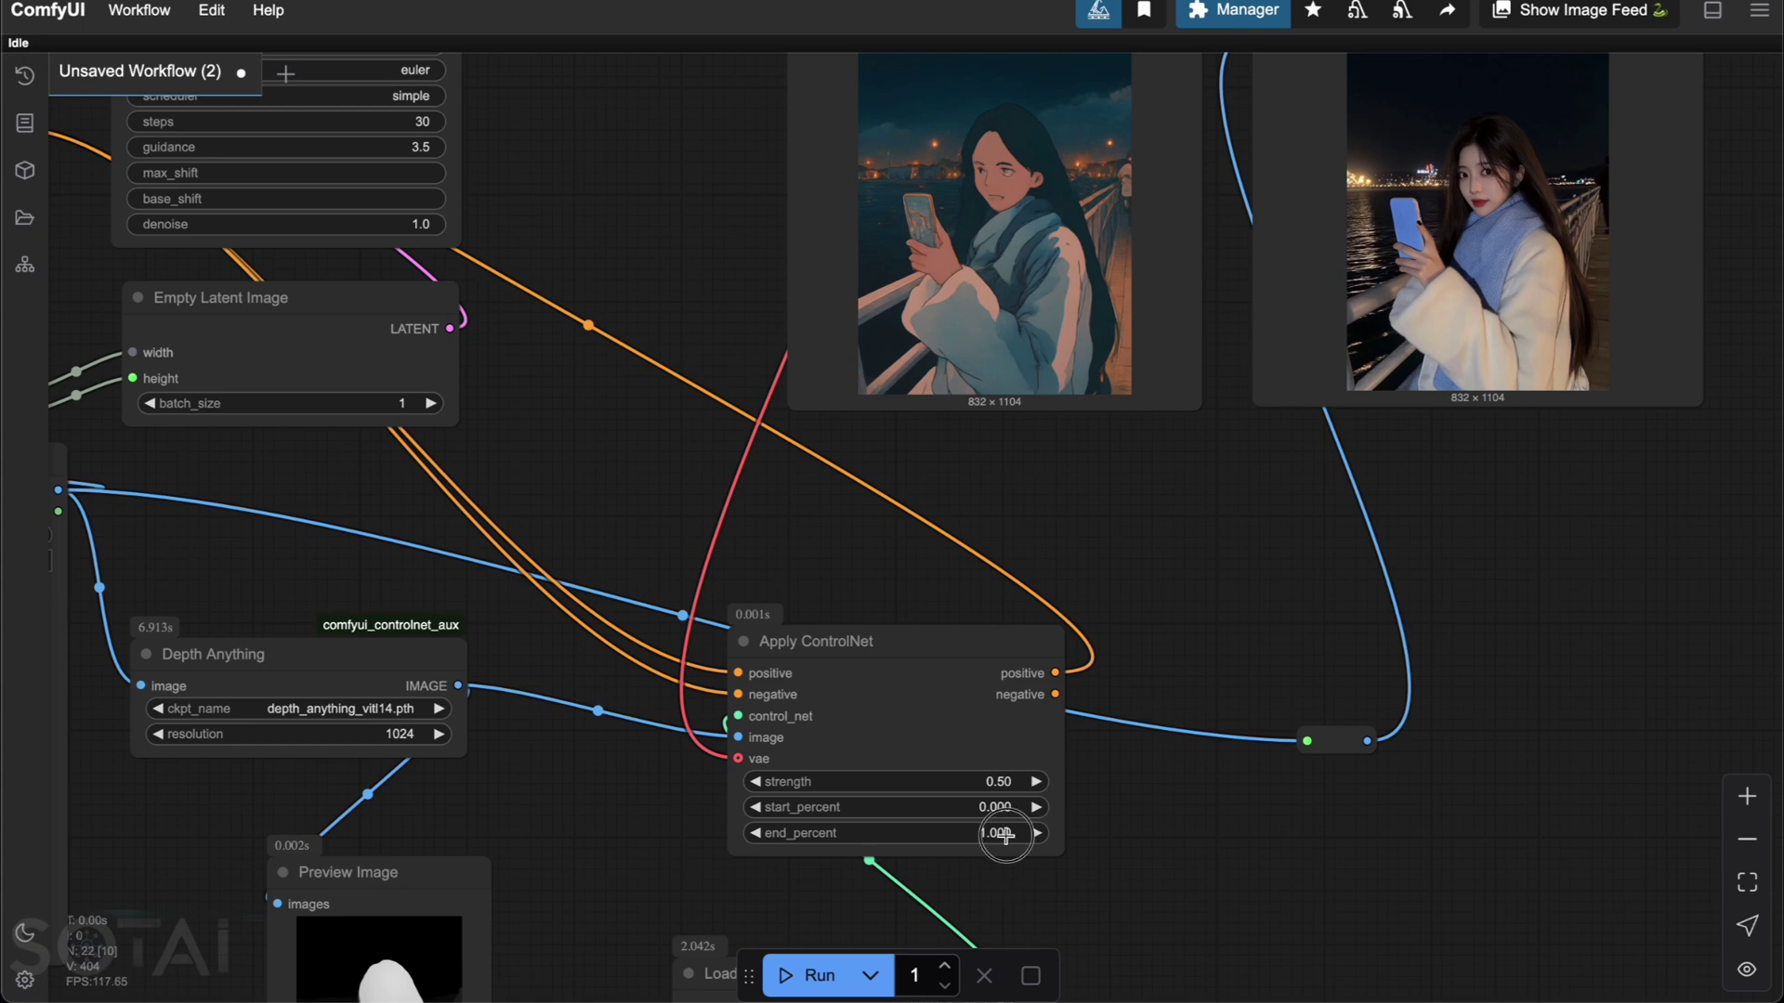
click(1022, 808)
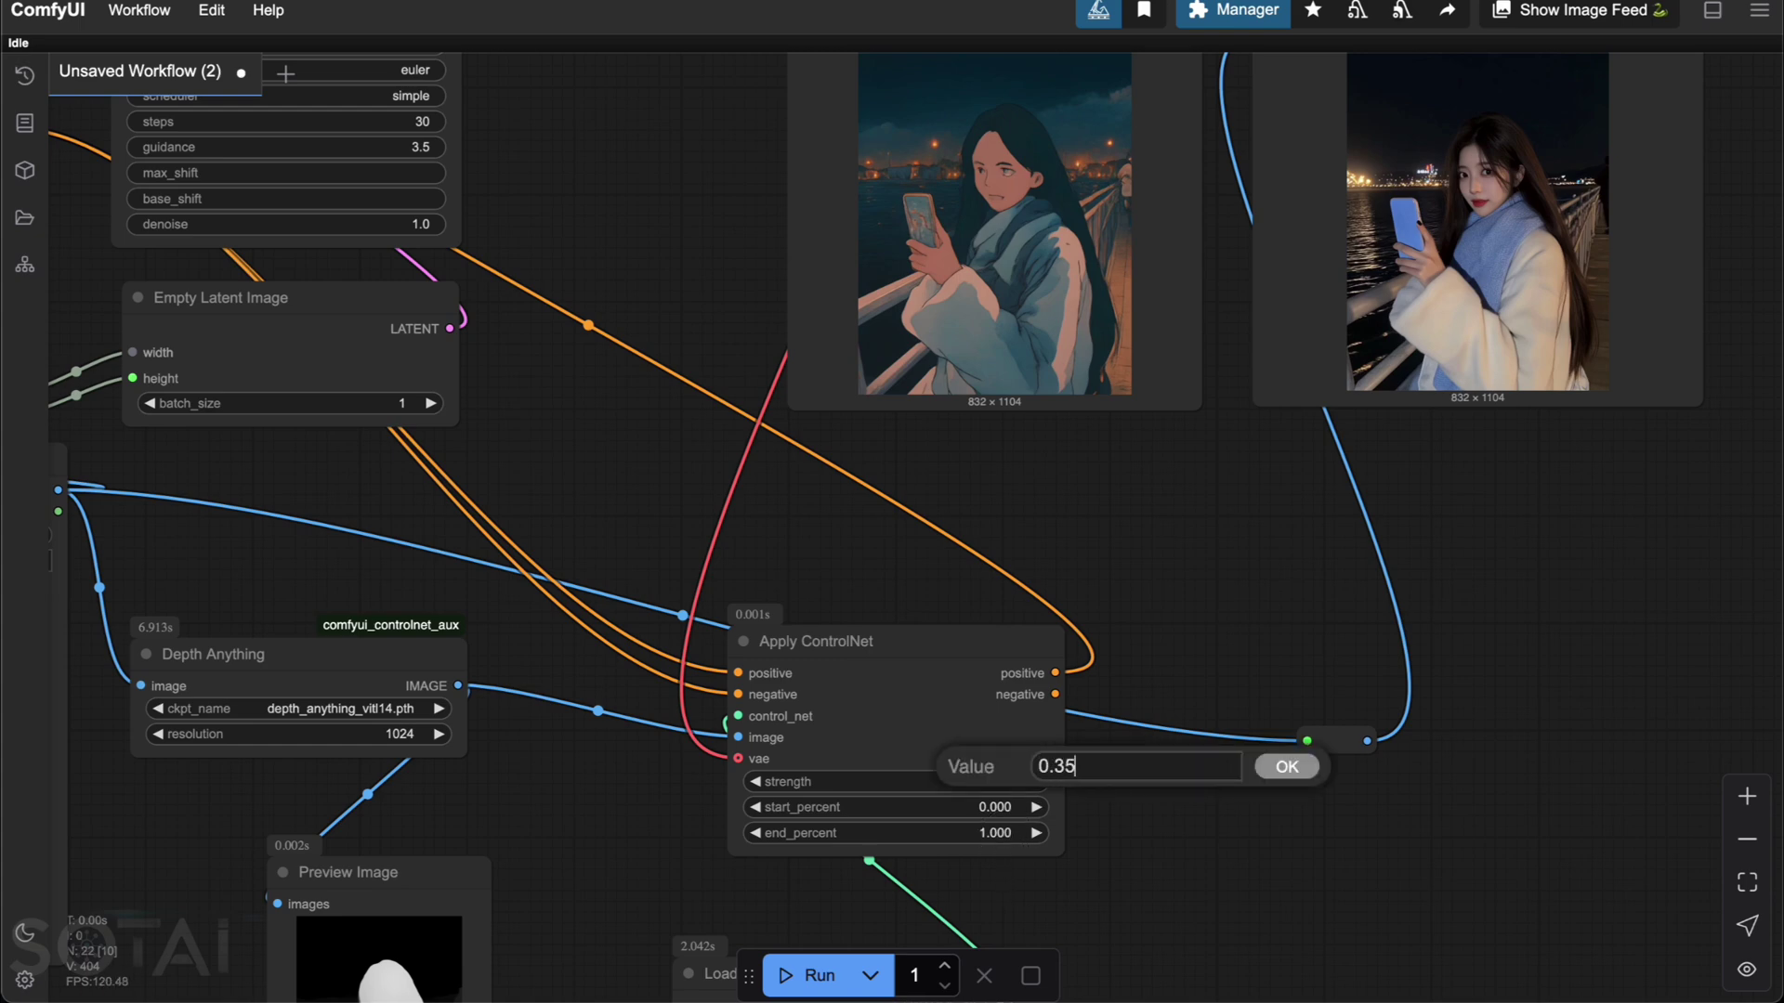
key(Return)
drag(1243, 483, 1226, 561)
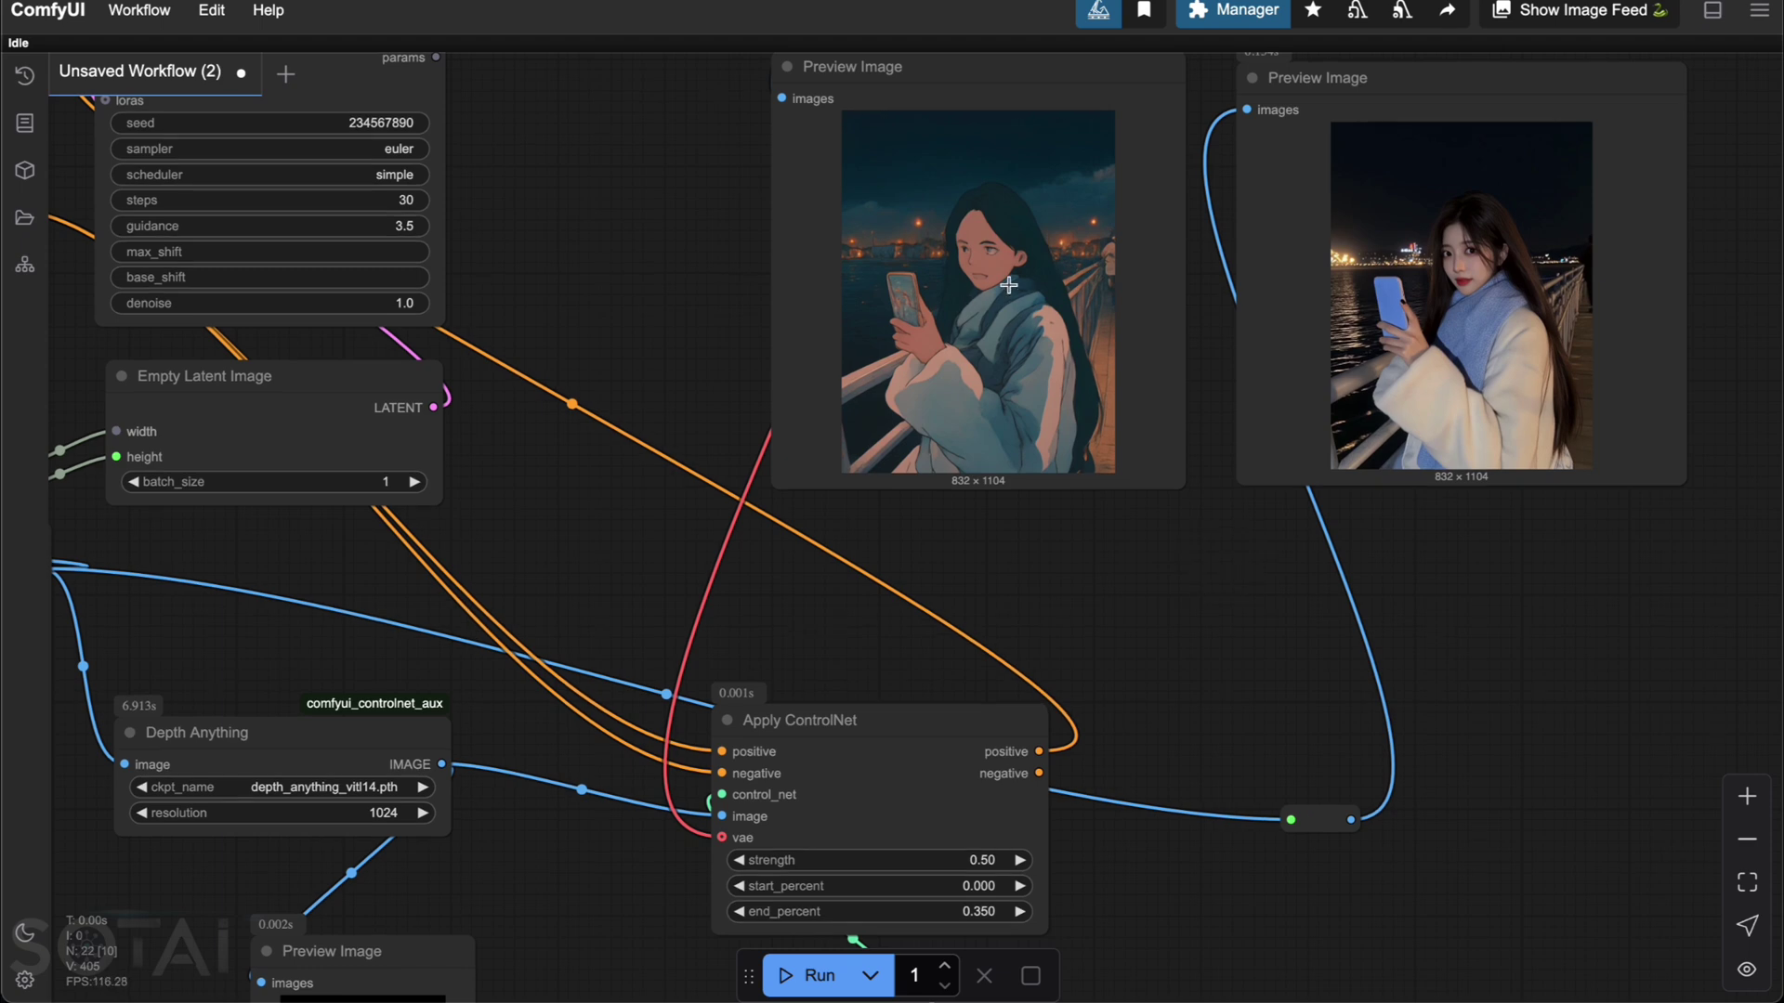
drag(1213, 626, 1302, 458)
click(521, 688)
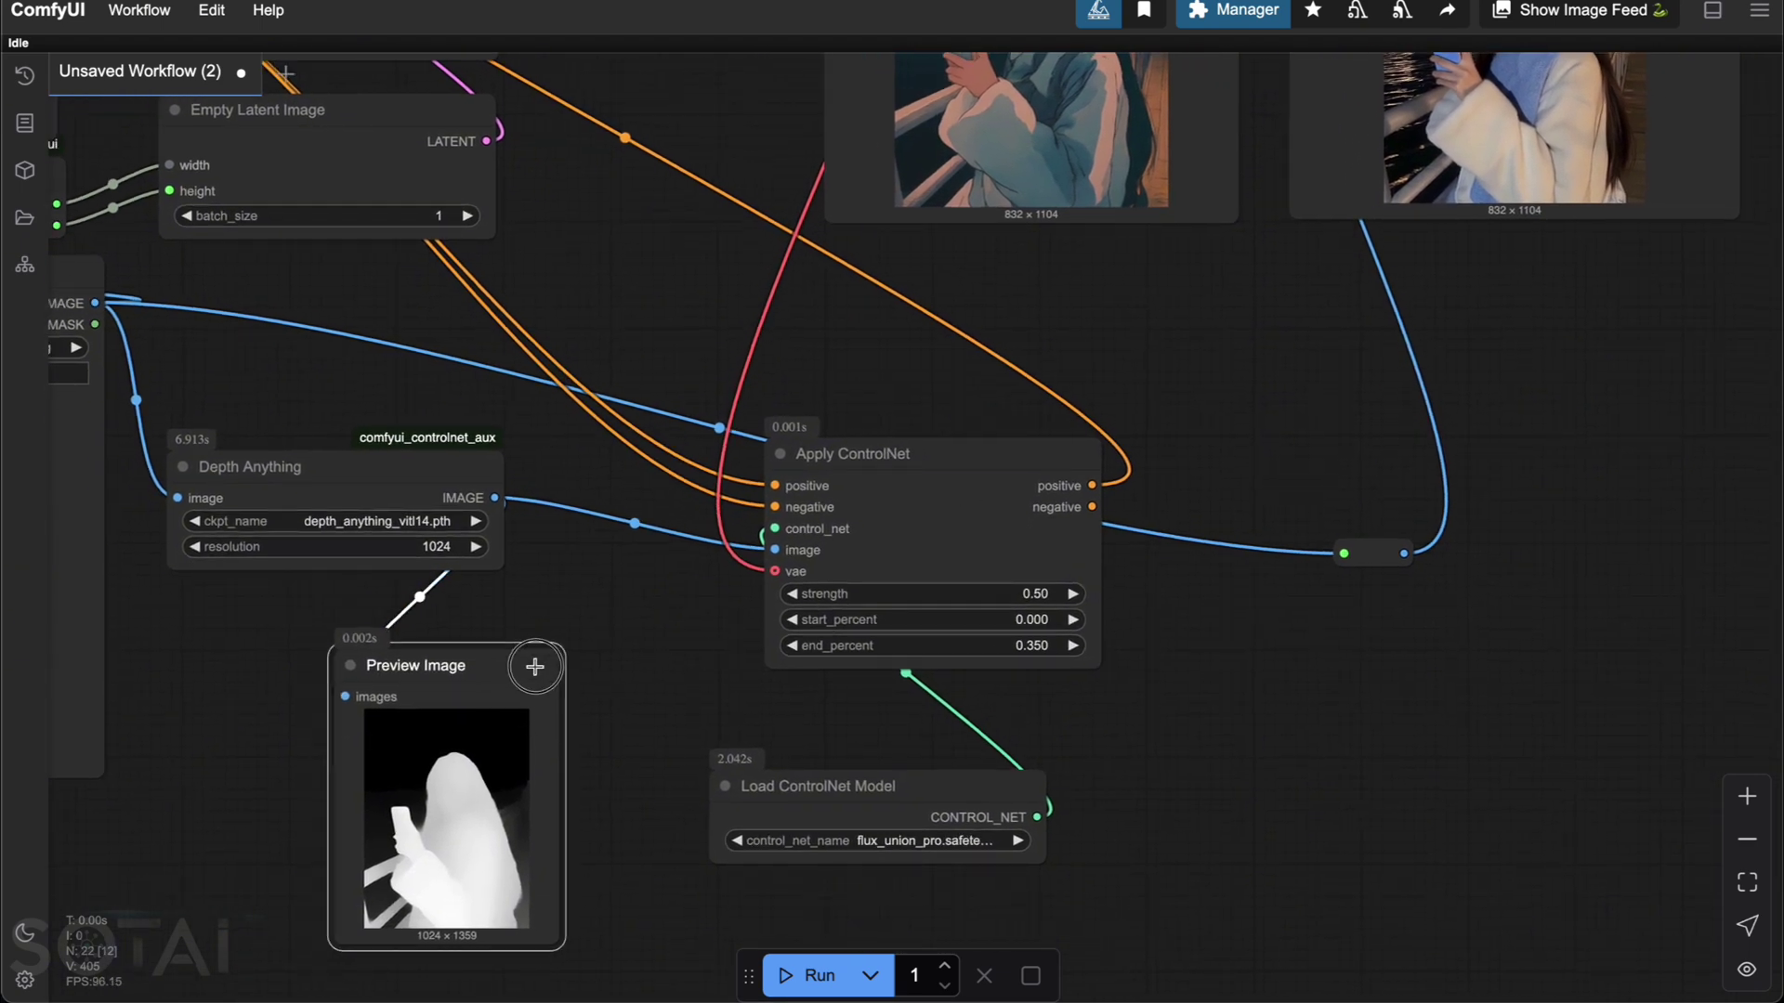
drag(636, 599, 580, 659)
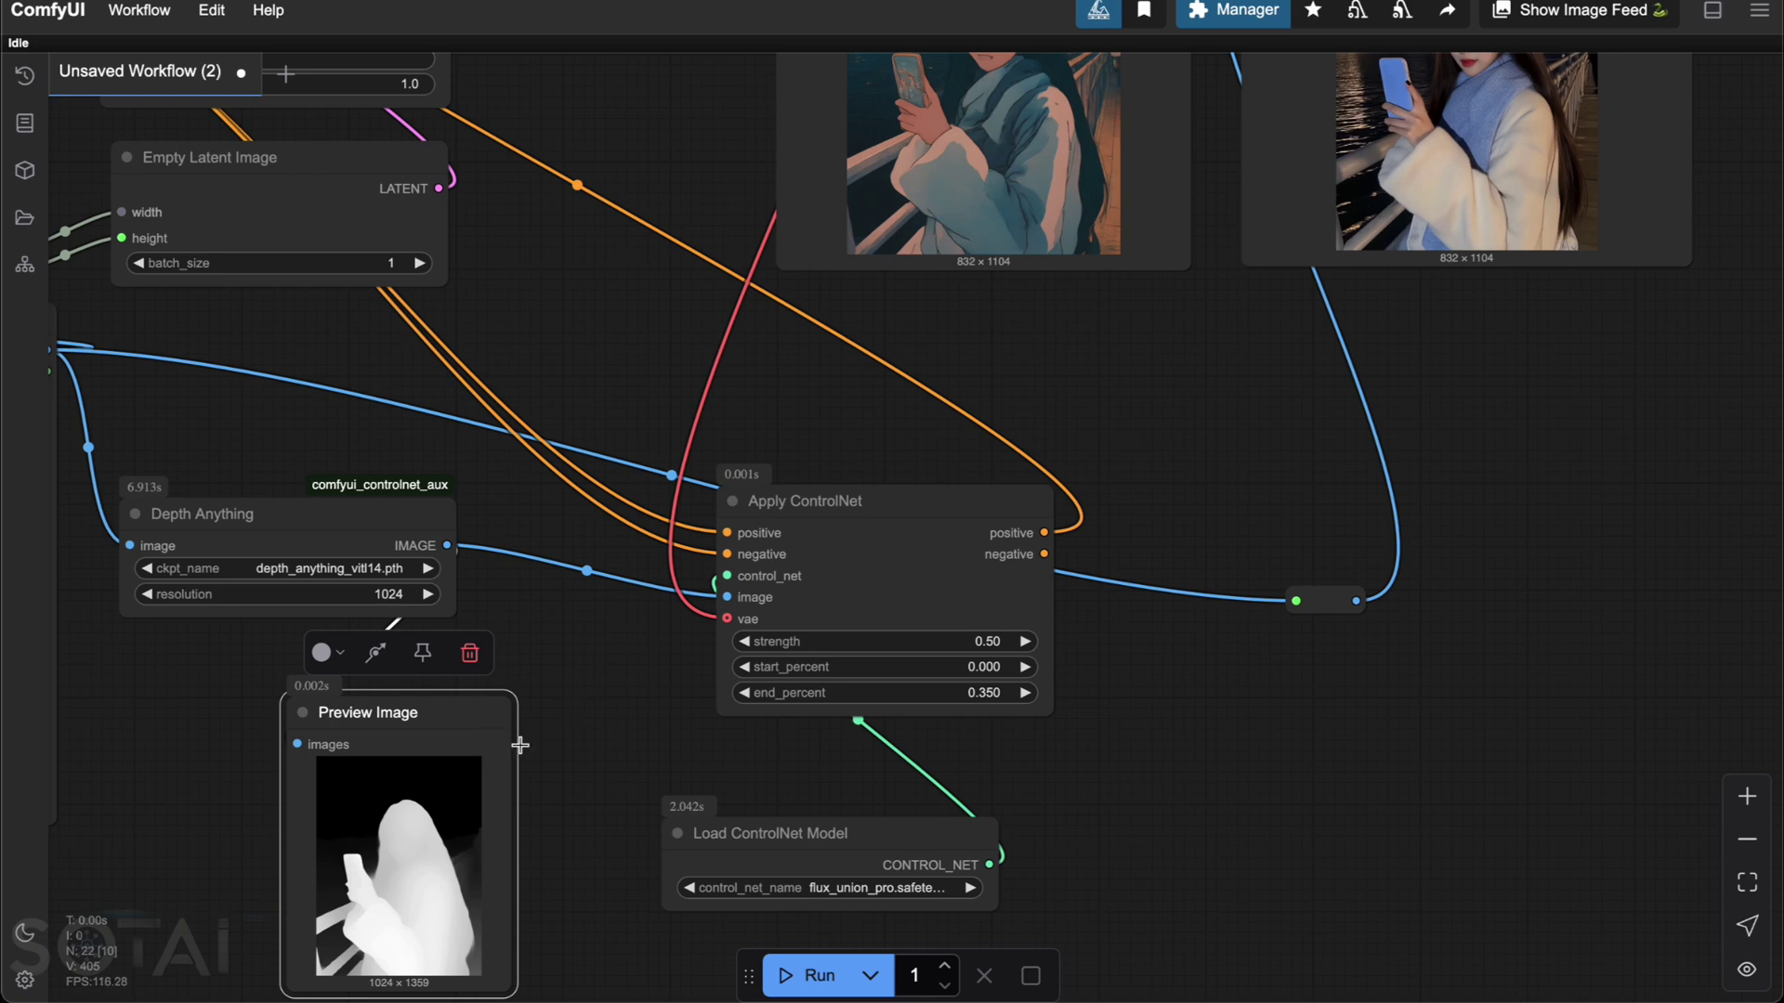
click(658, 710)
drag(1129, 403, 896, 712)
Step: Regenerate the image and narrow the original photo preview beside the result
click(807, 976)
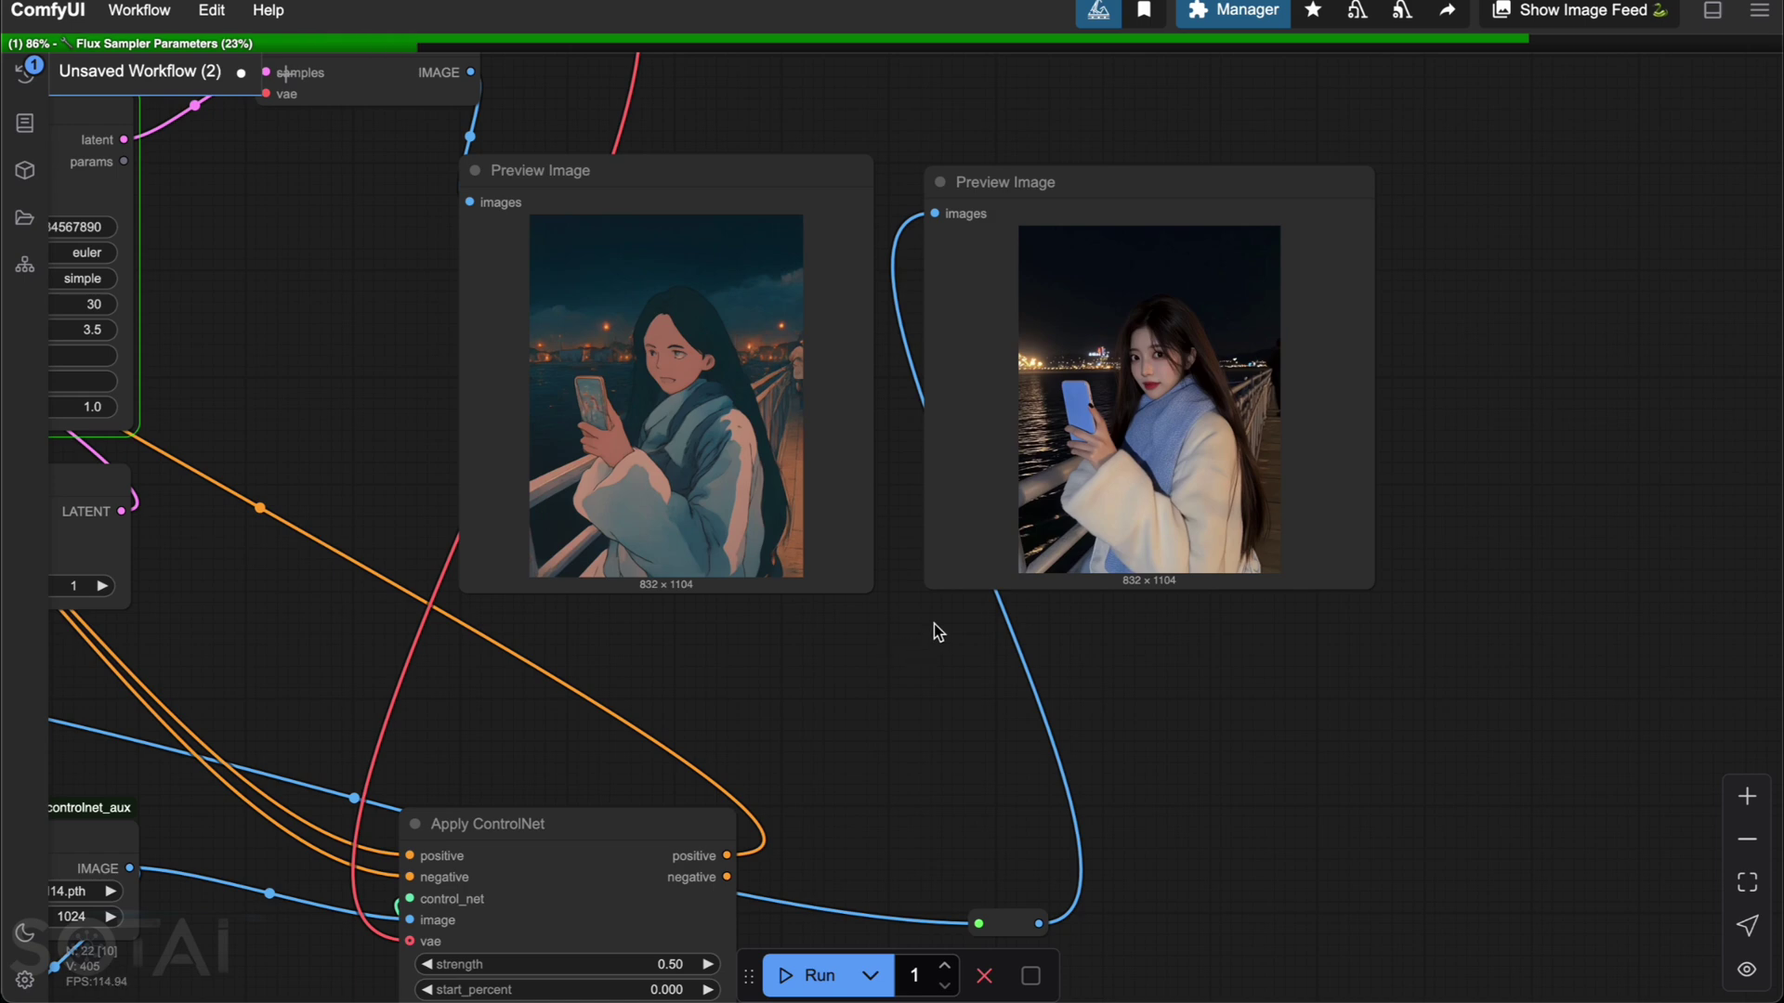
click(1321, 192)
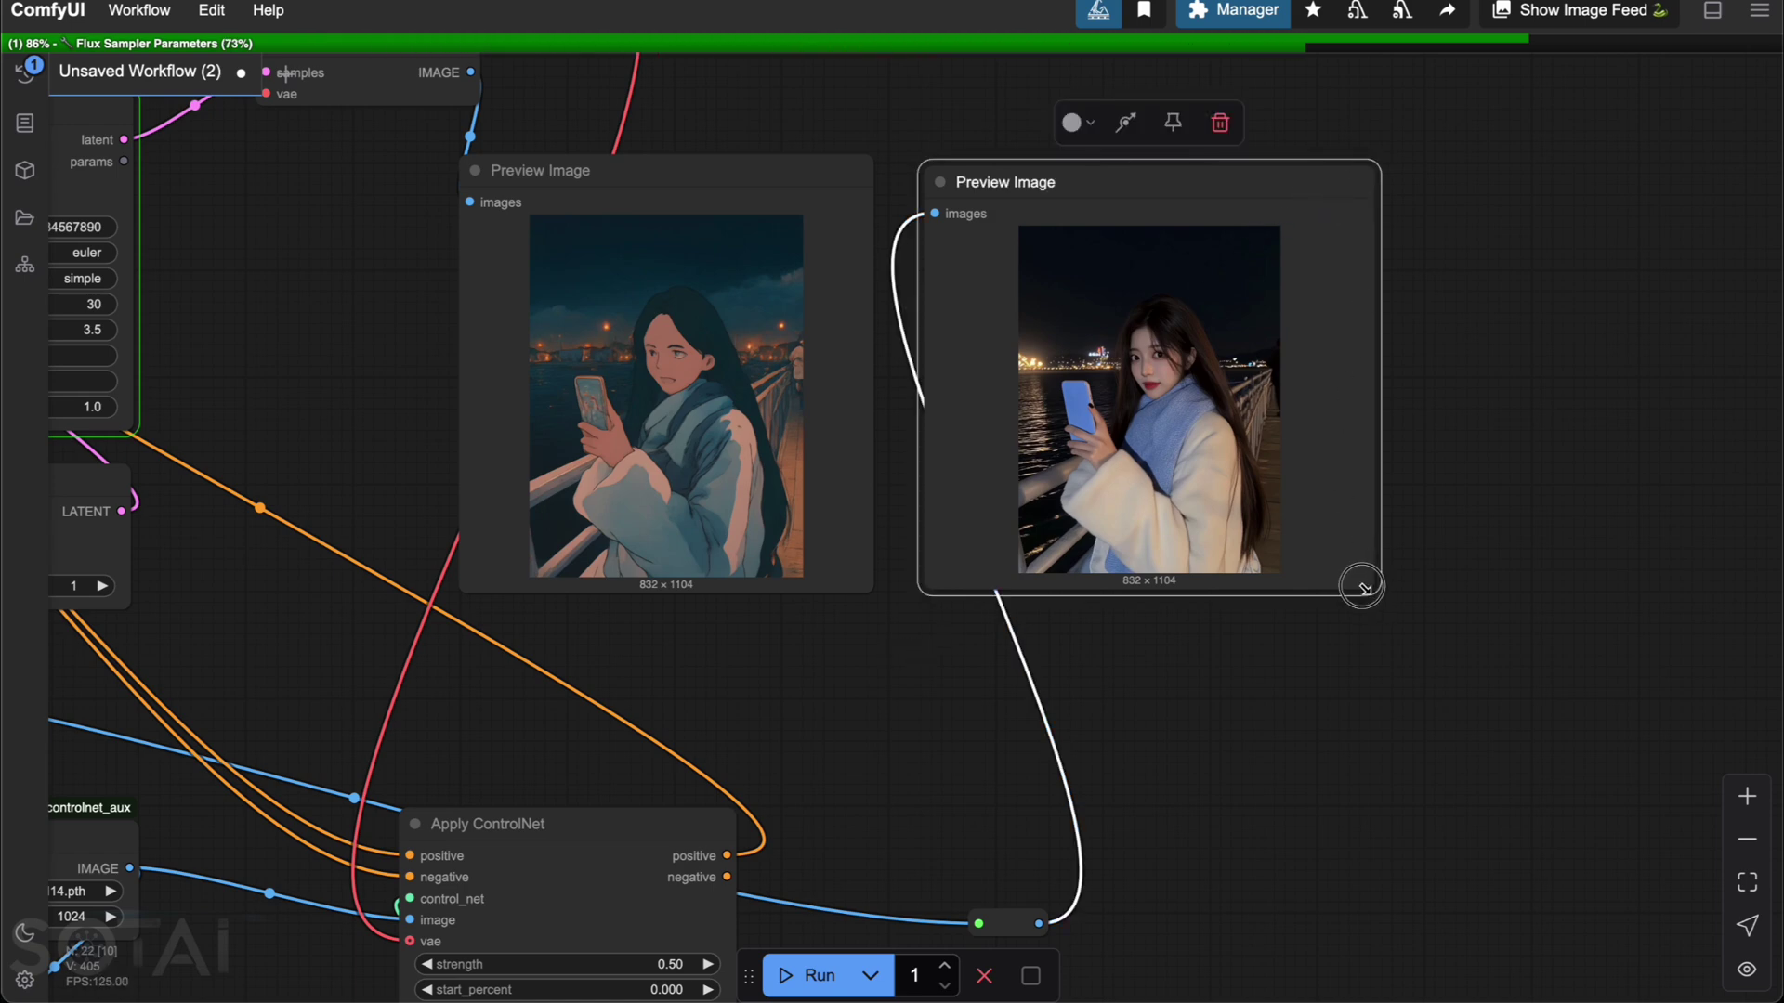
drag(1361, 588, 1309, 589)
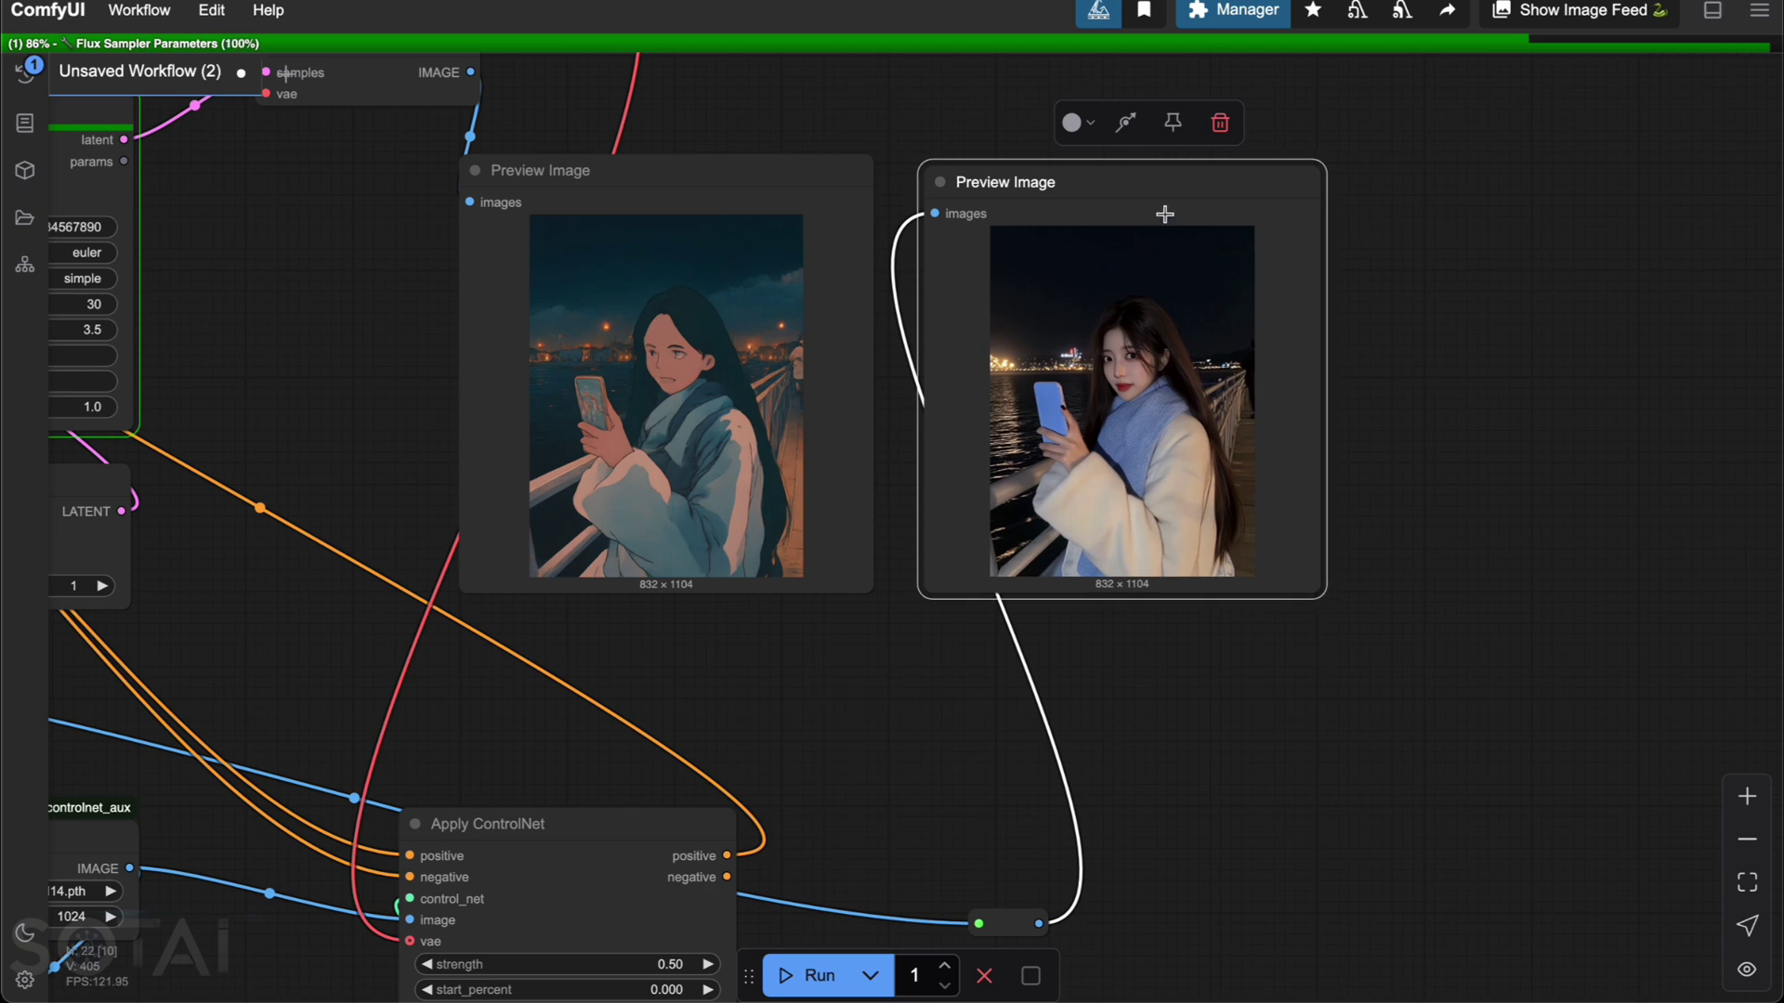
drag(1170, 175, 1166, 169)
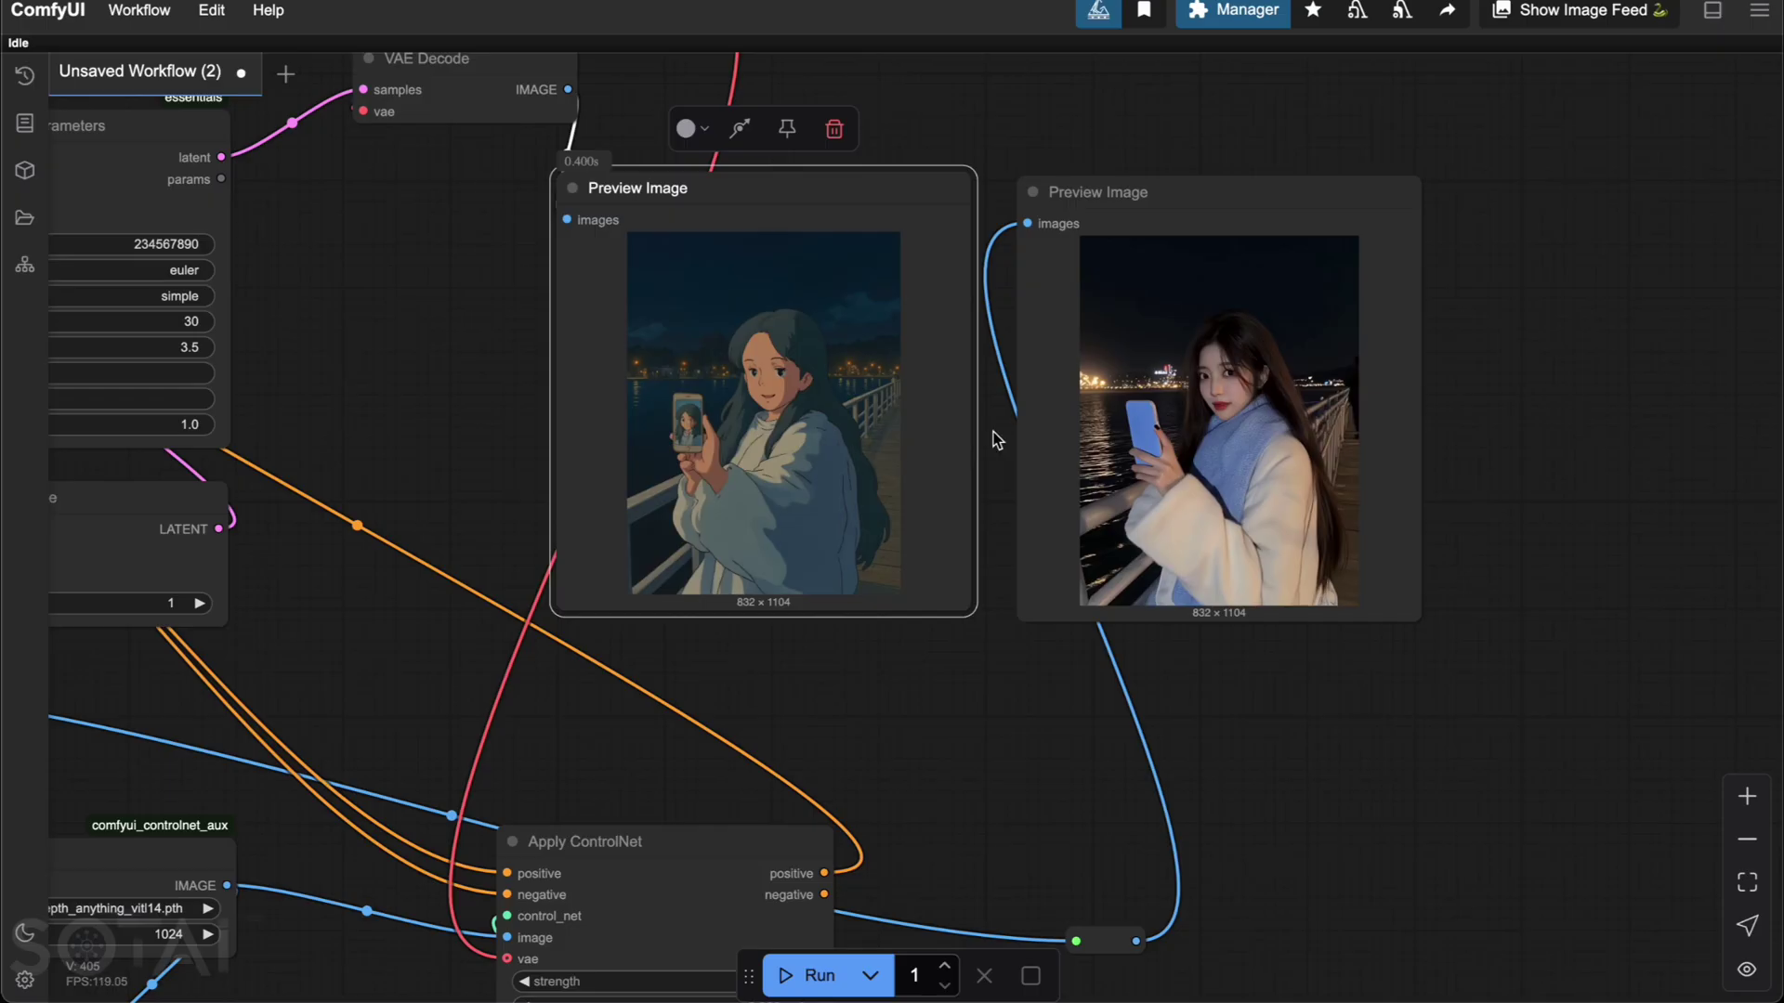
drag(446, 418, 685, 498)
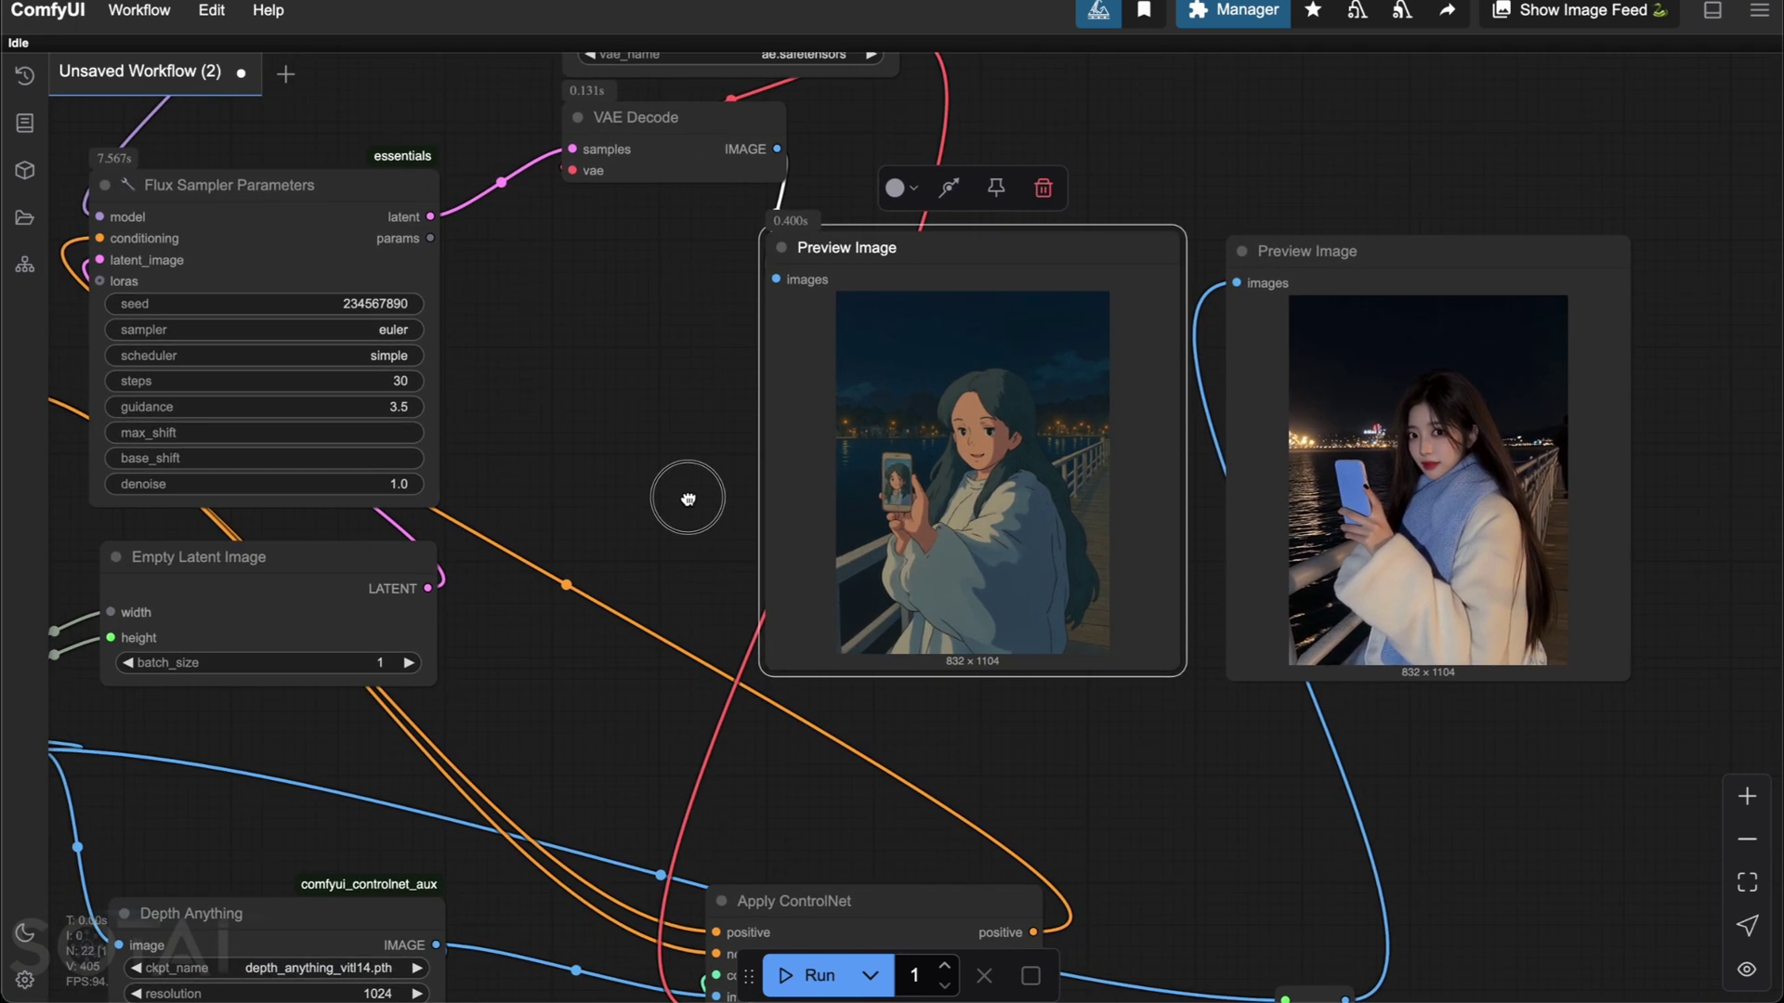
click(393, 307)
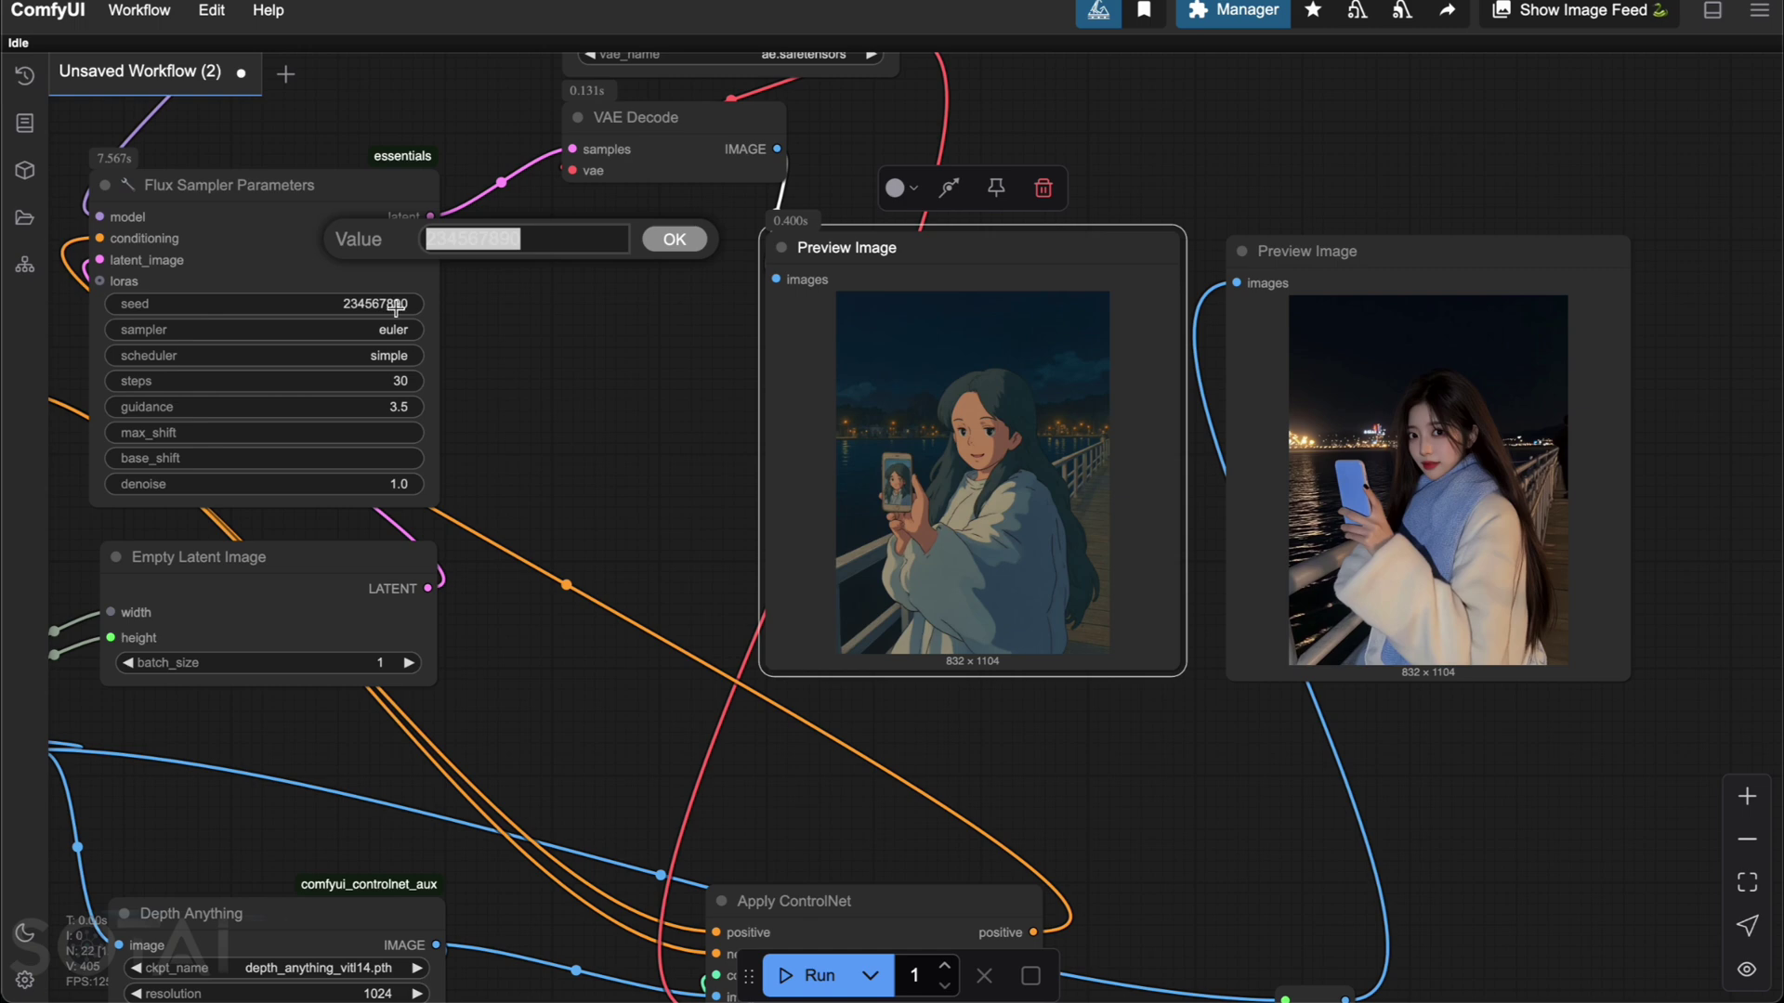
key(Right)
text(9)
key(Return)
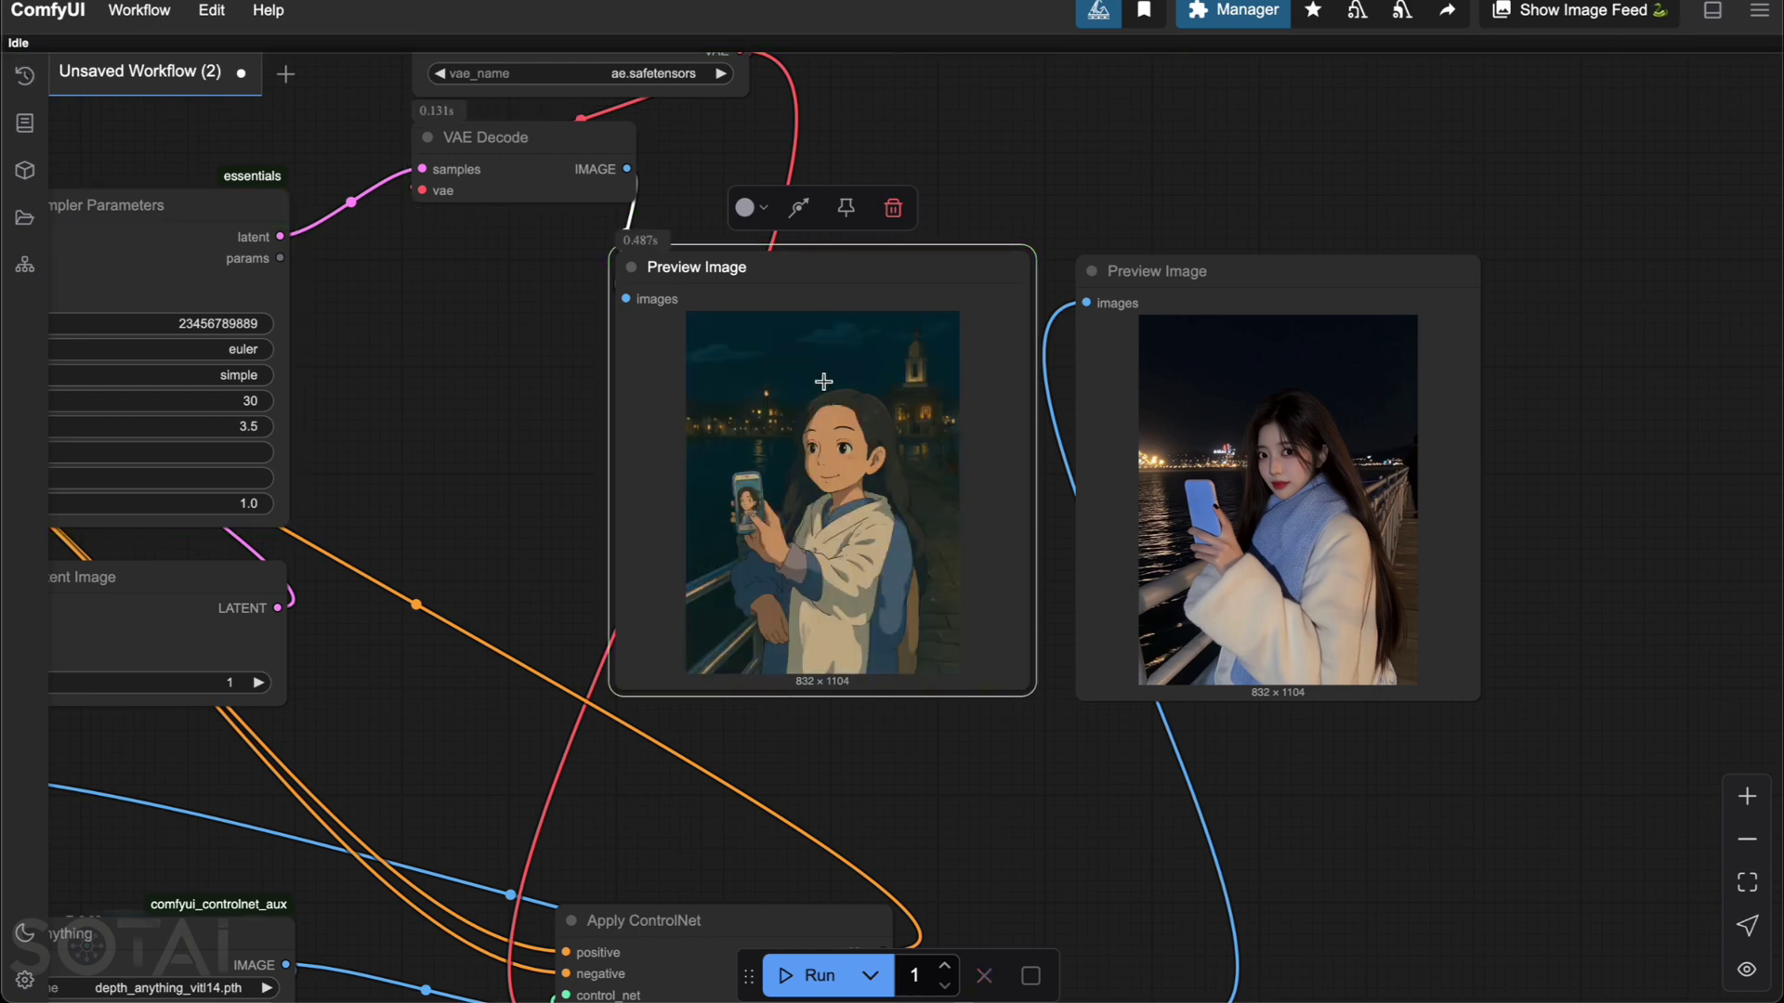
drag(539, 476, 510, 294)
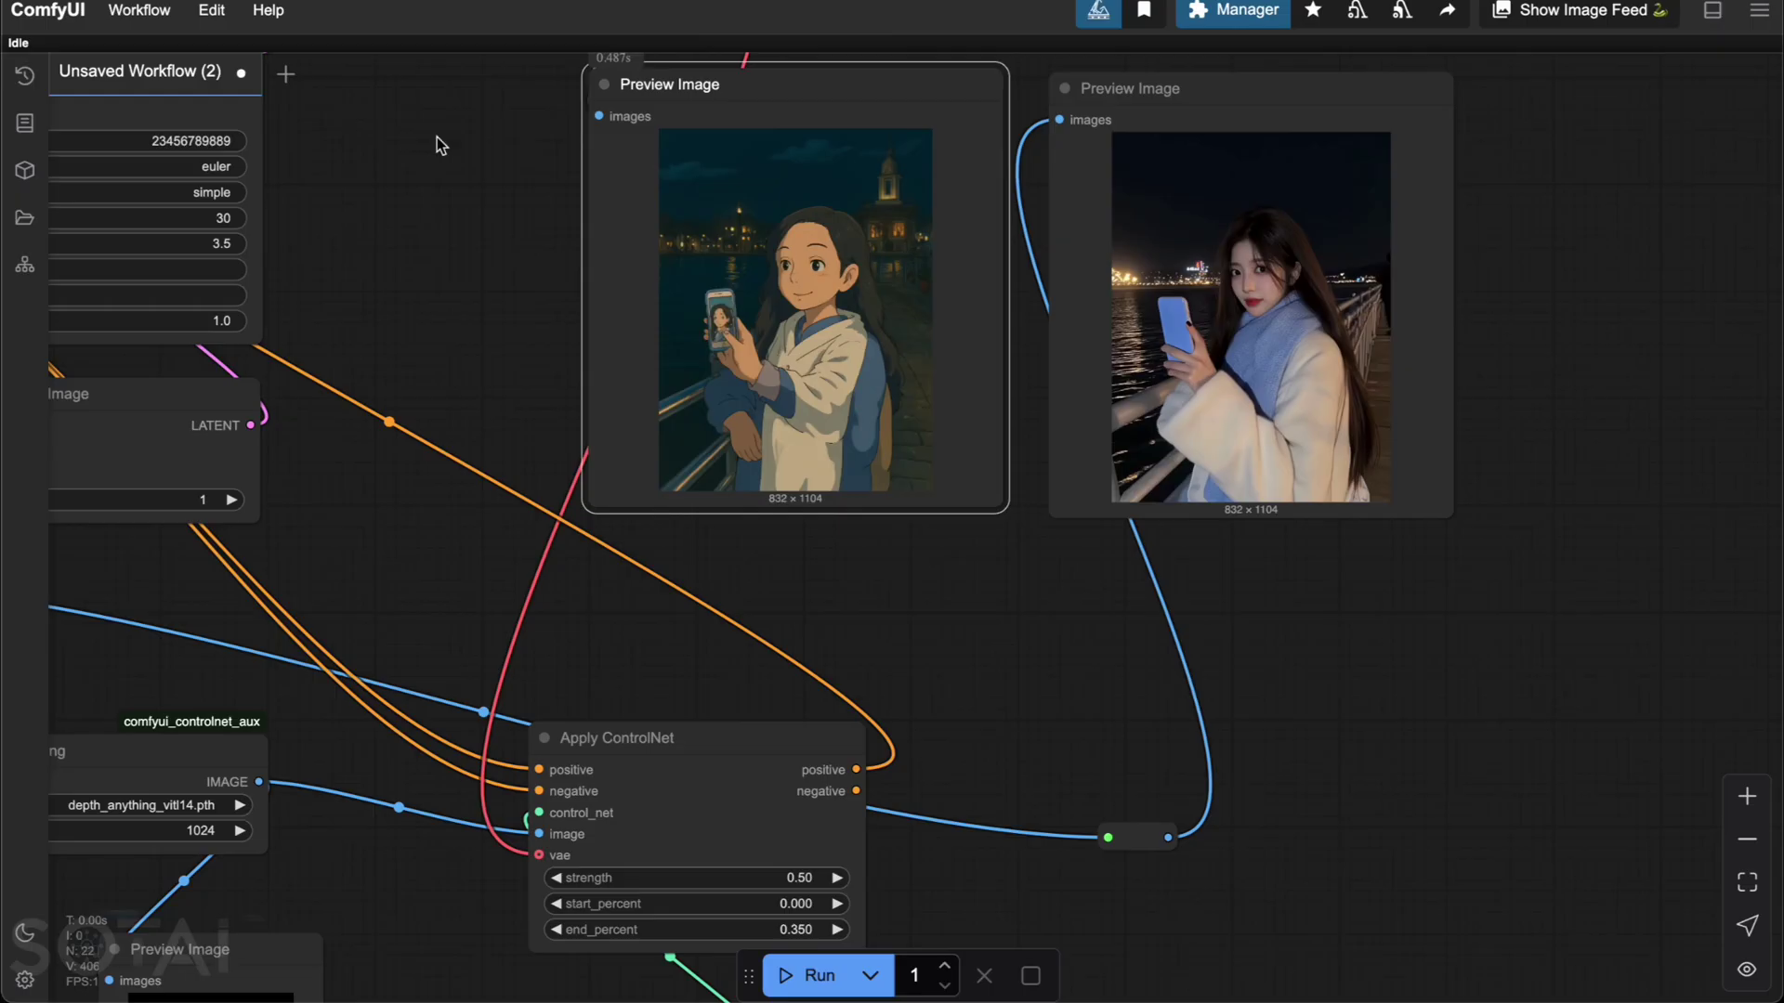
drag(988, 694, 1050, 682)
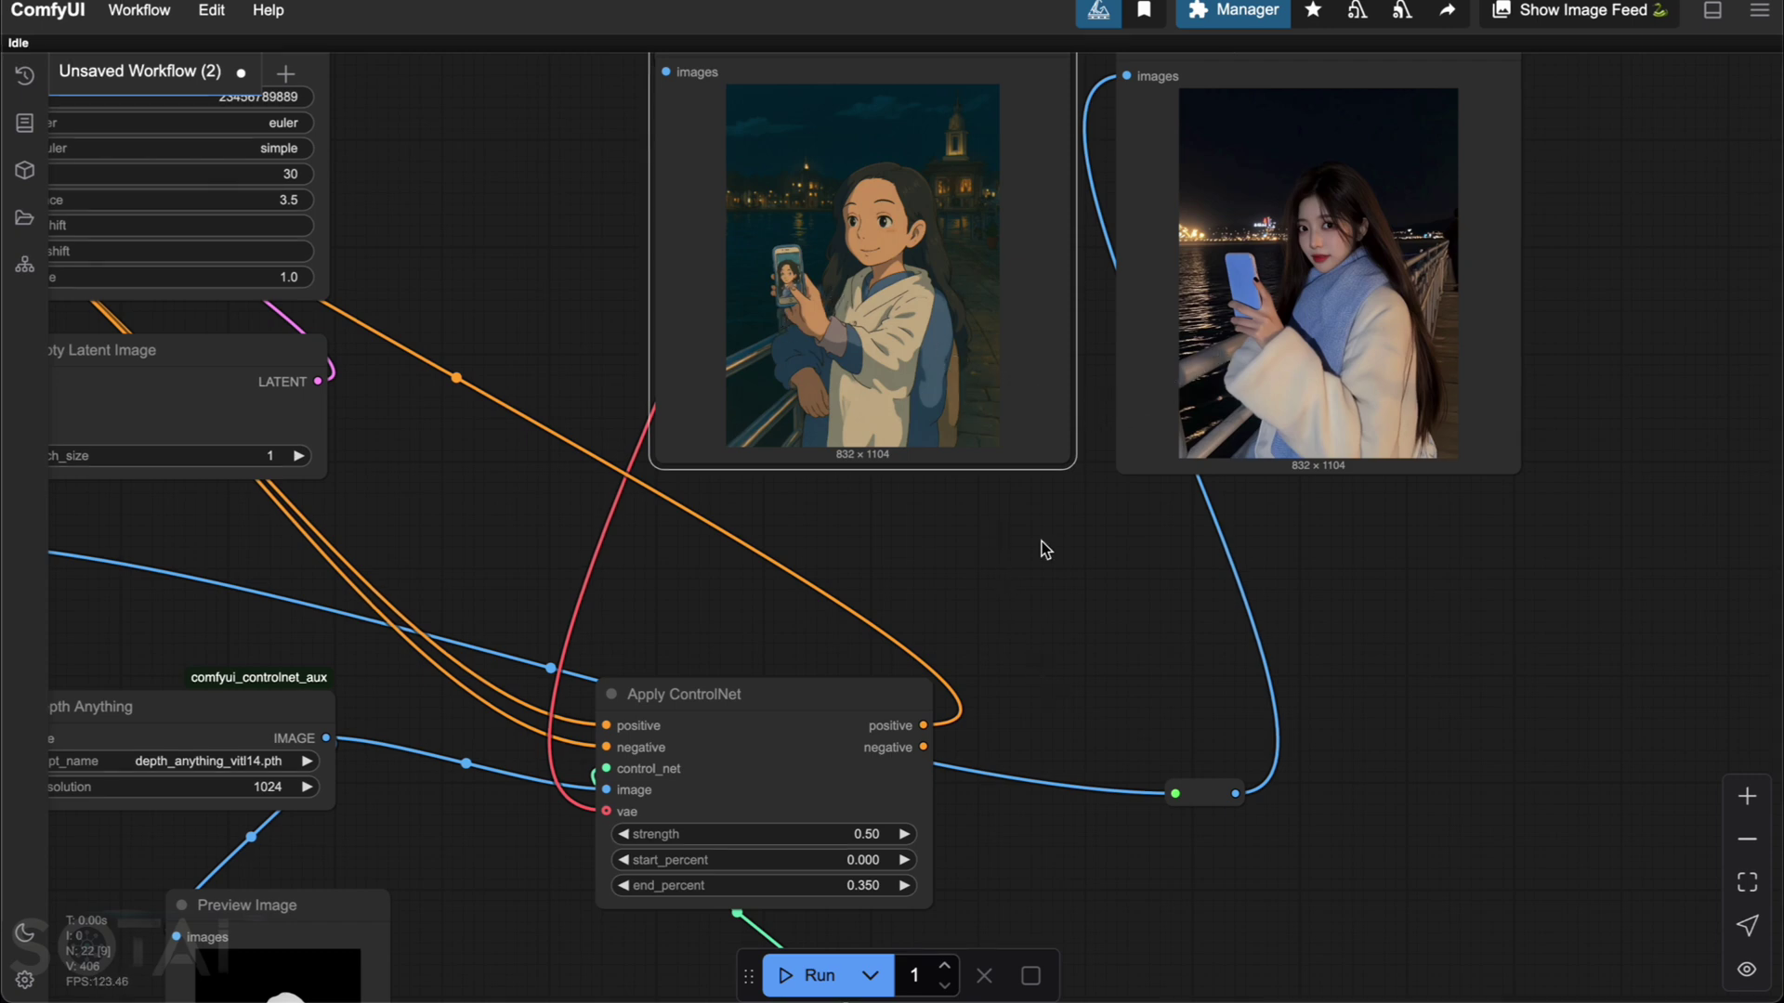
Step: Move Apply ControlNet and Load ControlNet Model into open space, placing the depth preview under Depth Anything
drag(1045, 550, 1026, 341)
drag(1120, 667, 1254, 604)
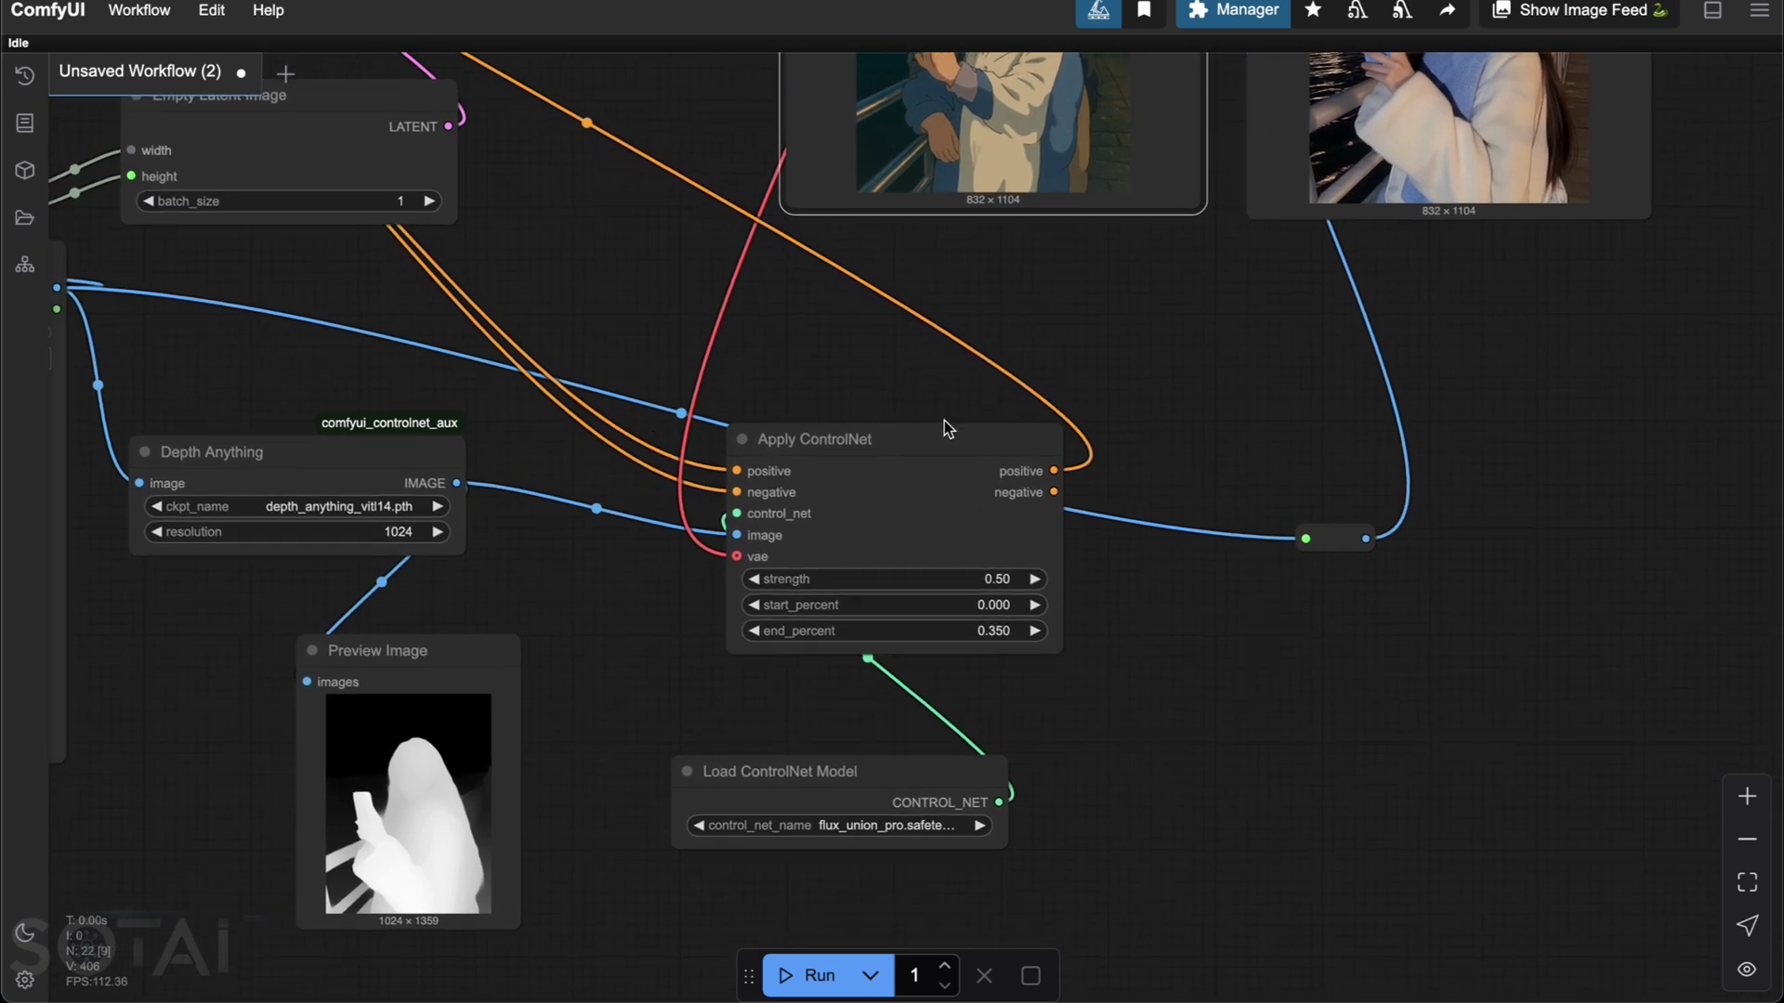
drag(944, 424, 1213, 357)
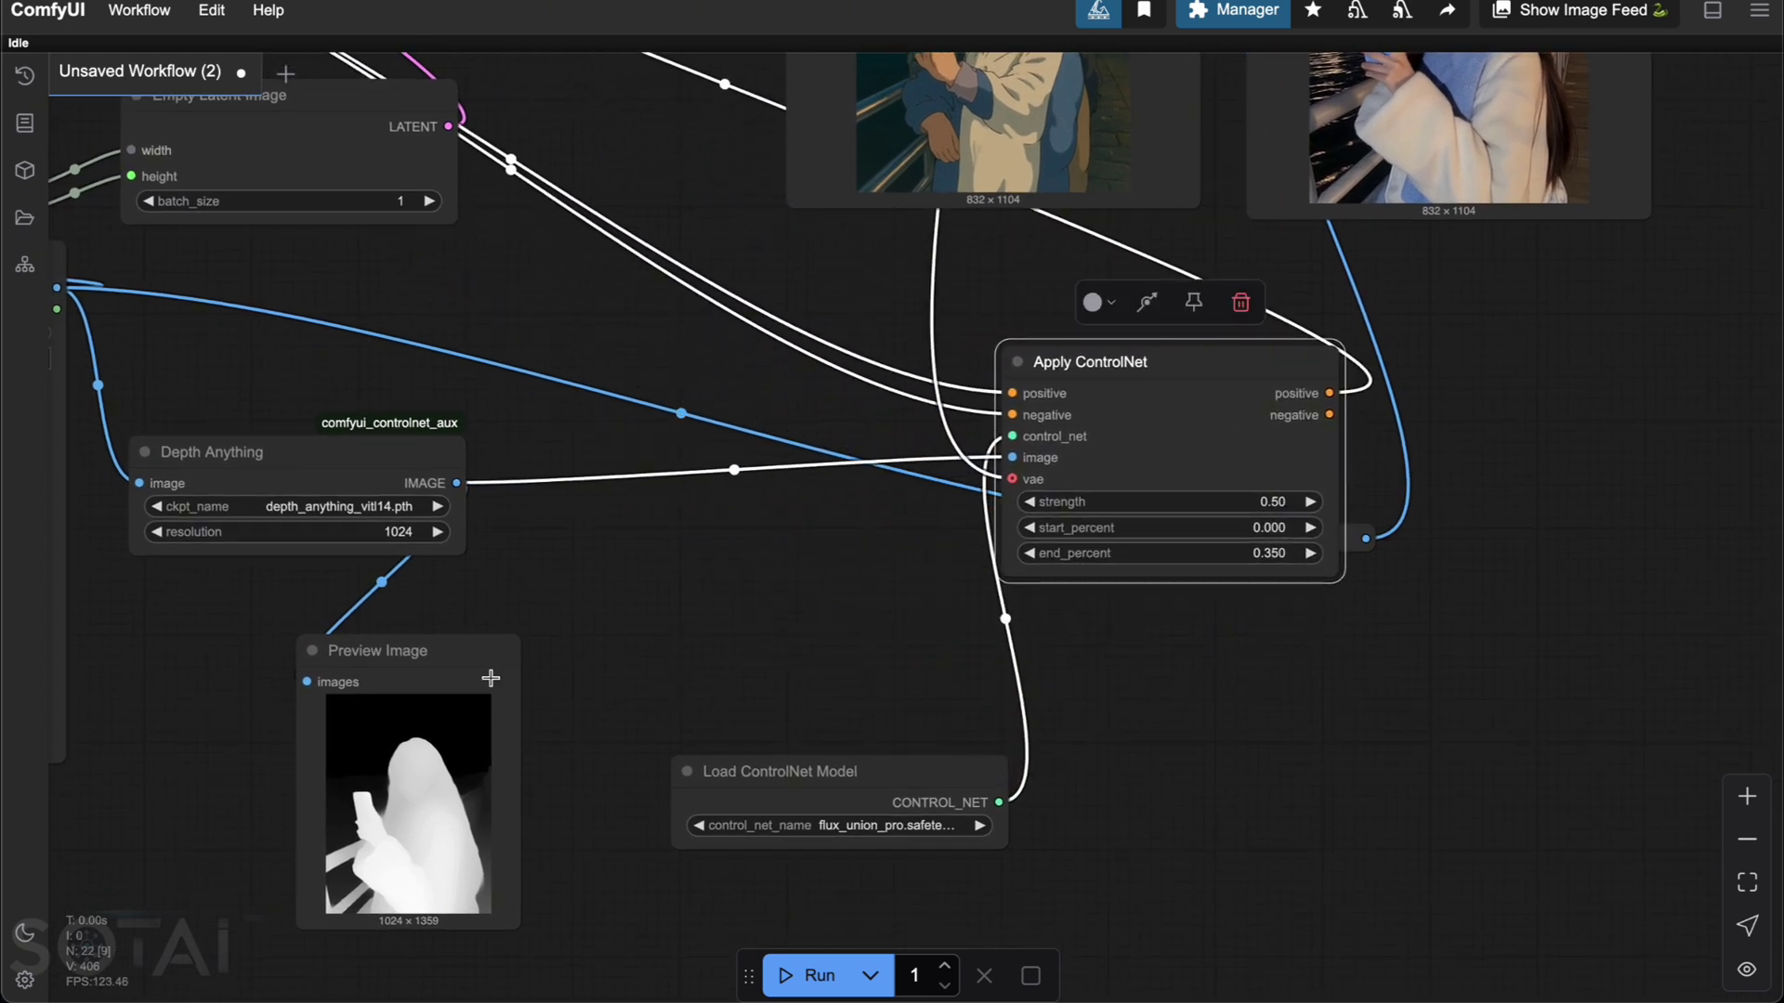
drag(479, 650, 753, 648)
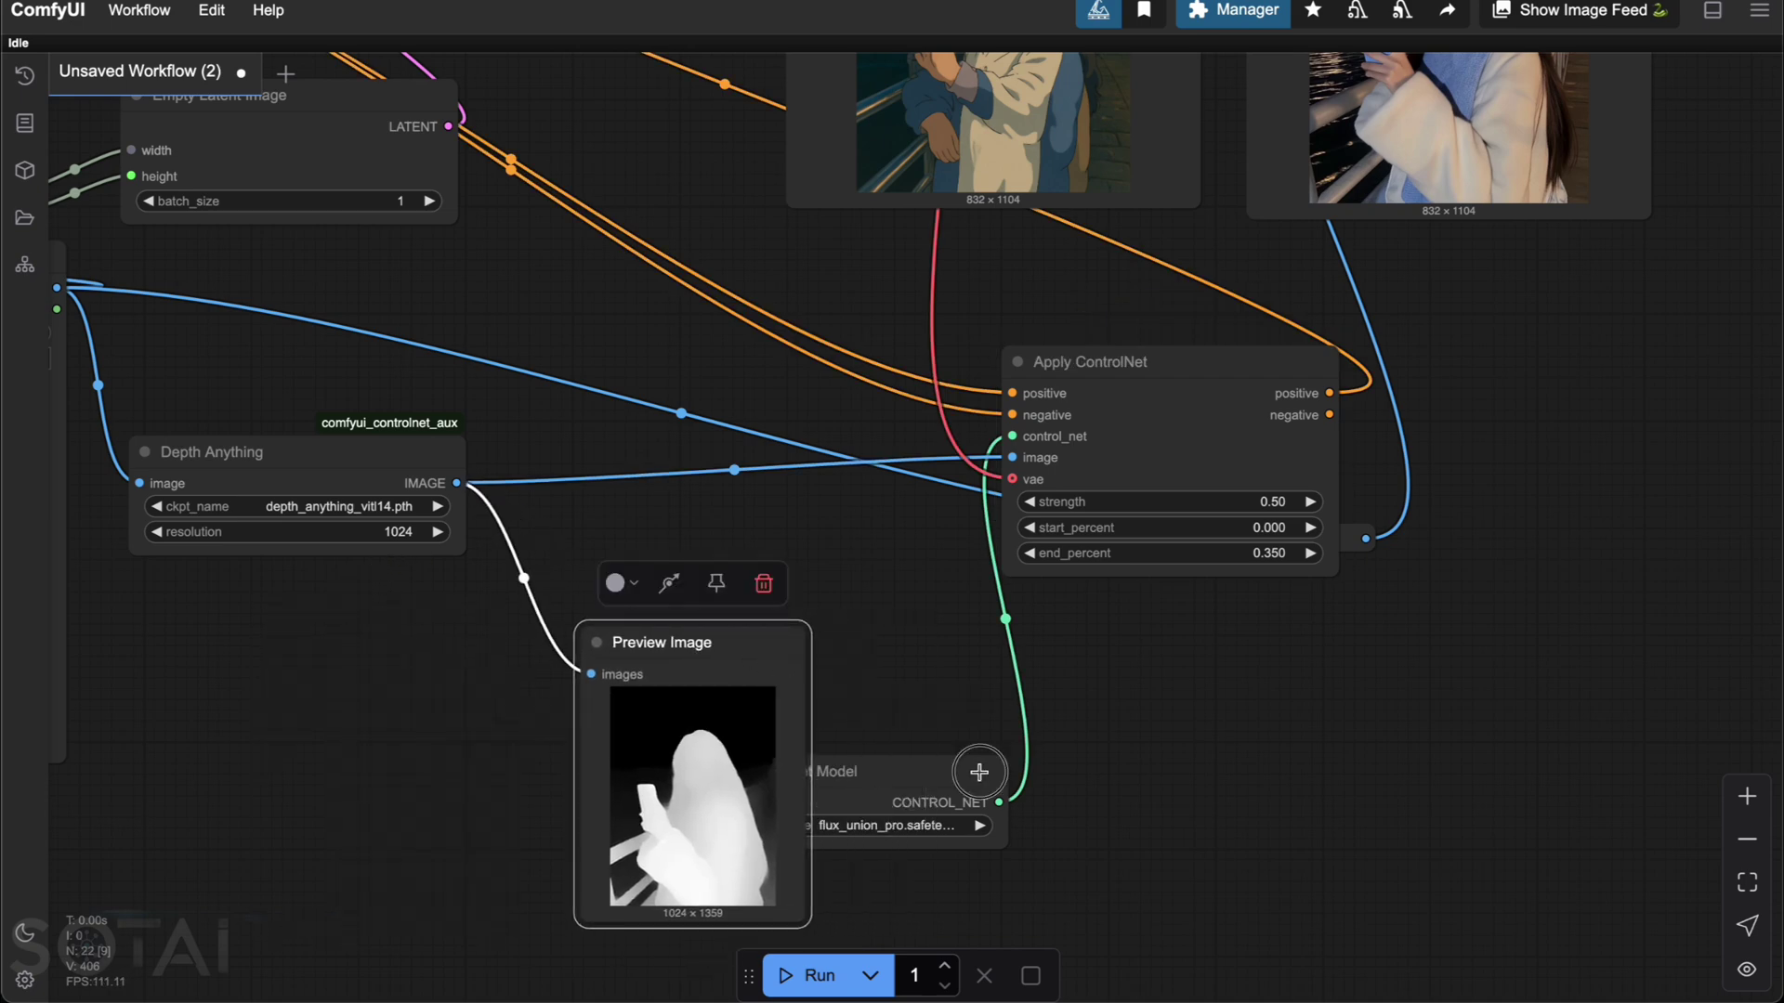
drag(979, 772, 1409, 729)
drag(758, 650, 992, 659)
drag(416, 459, 807, 401)
Step: Move Depth Anything aside and add a ReduxAdvanced node to the graph
drag(624, 593, 1050, 596)
drag(752, 669, 661, 617)
double_click(660, 583)
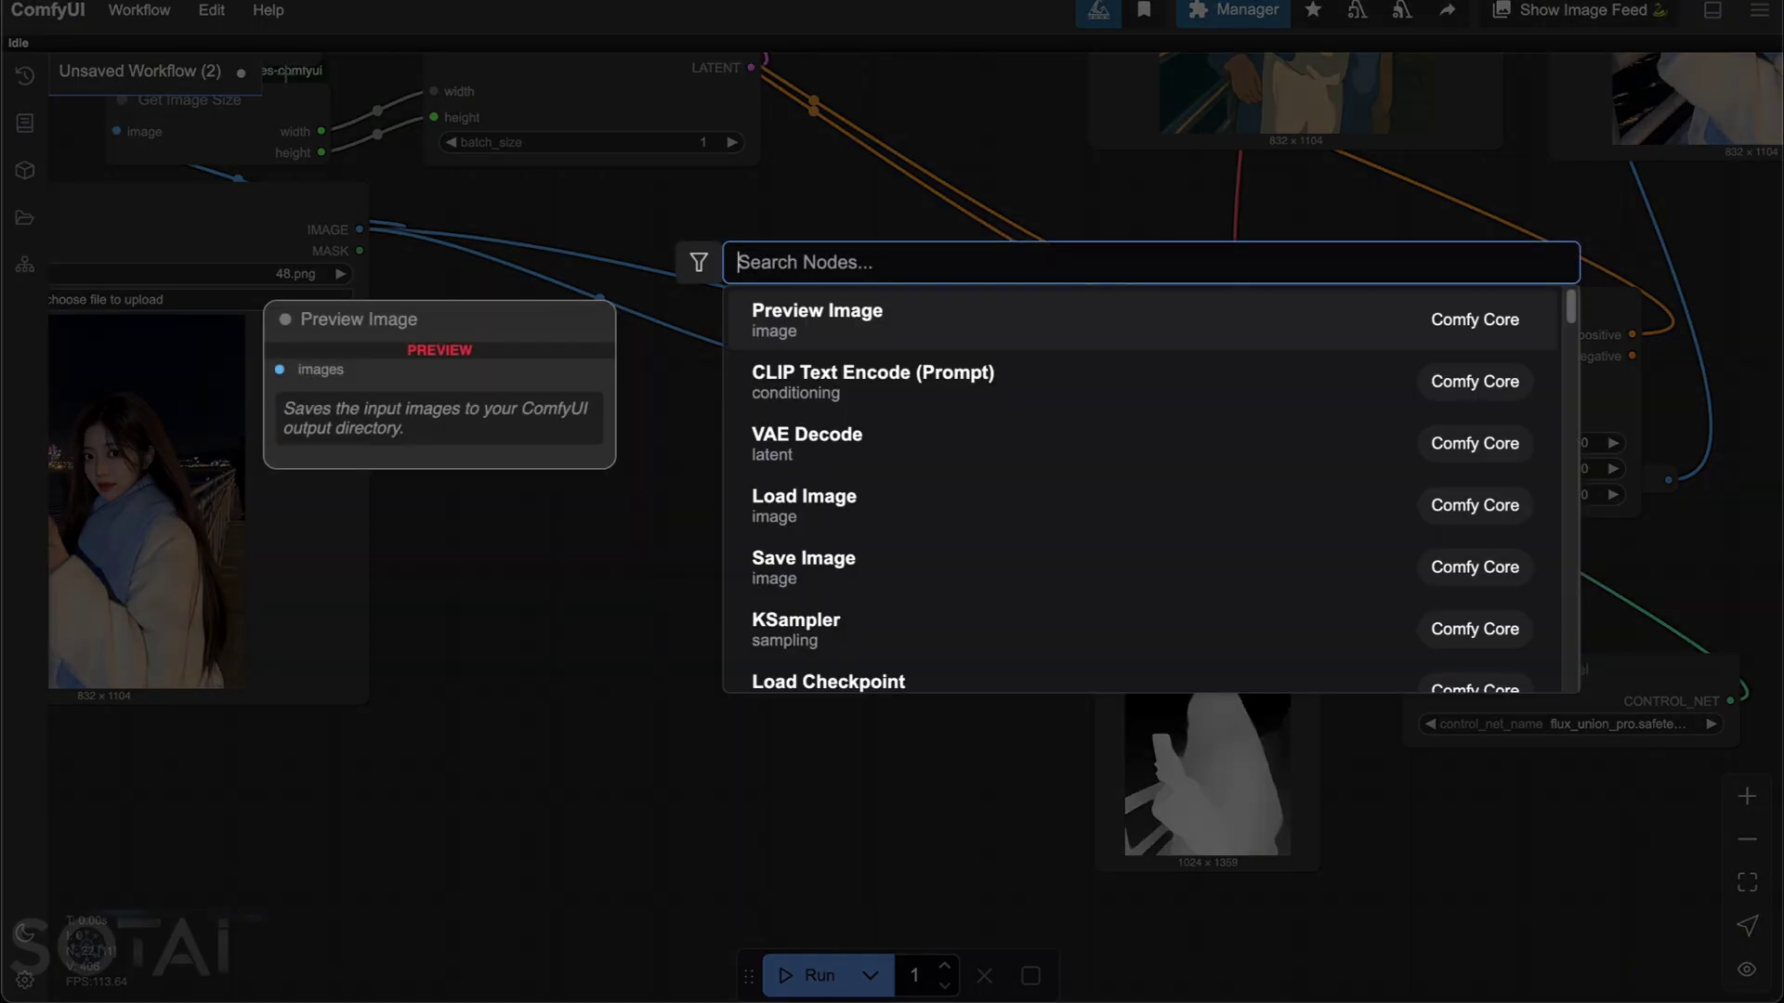
text(redux)
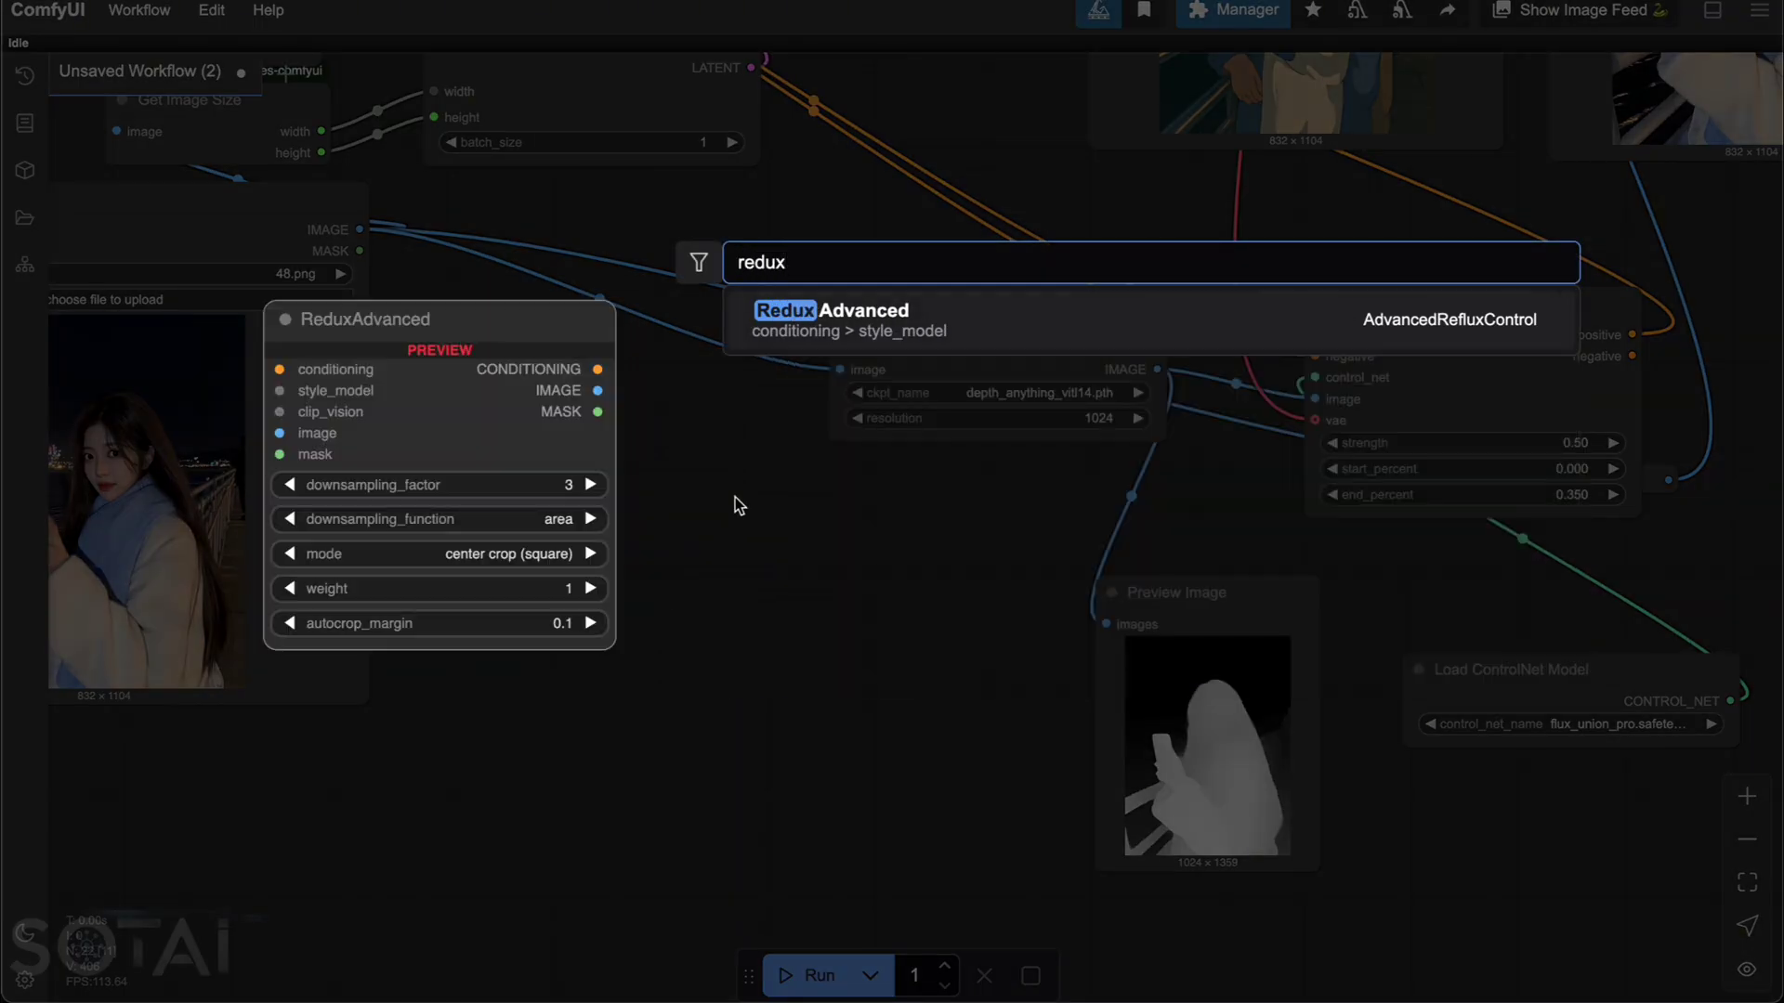
click(889, 316)
mouse_move(788, 570)
mouse_down()
mouse_move(751, 560)
mouse_move(769, 587)
mouse_up()
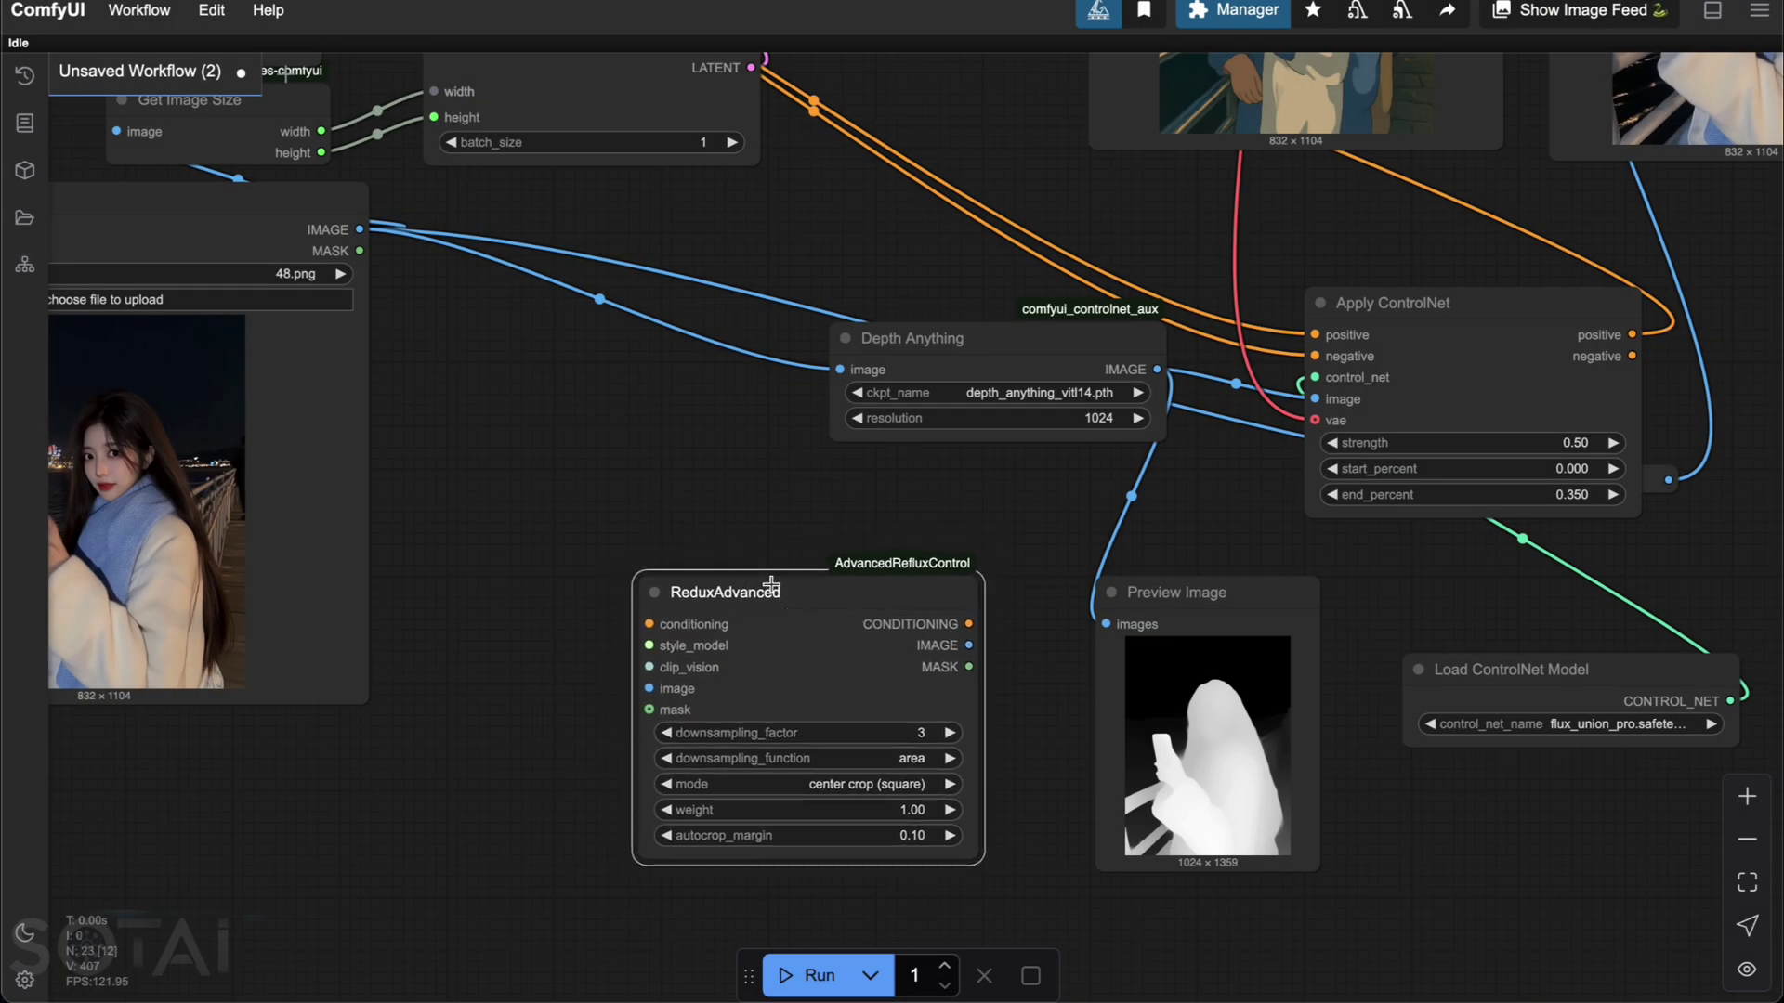
click(684, 487)
Step: Nudge the ReduxAdvanced node into place near the prompt and ControlNet nodes
drag(729, 512, 660, 518)
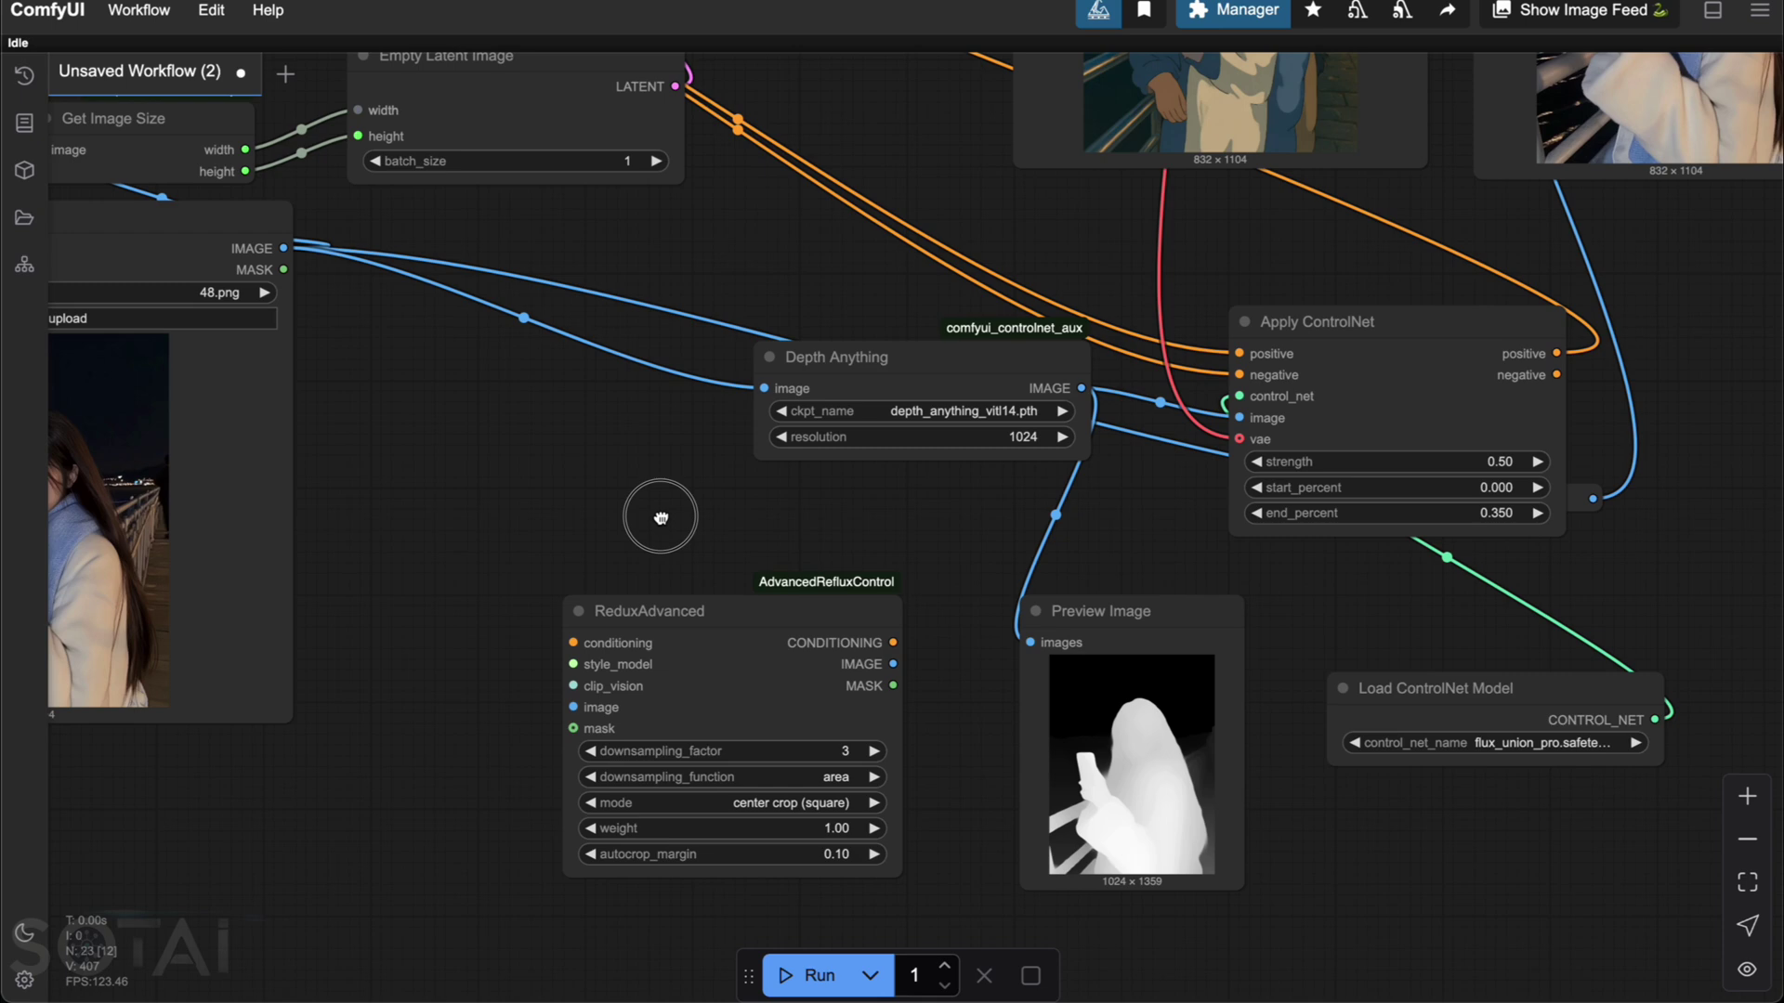
drag(661, 518, 699, 519)
drag(754, 611, 775, 596)
drag(679, 497, 769, 476)
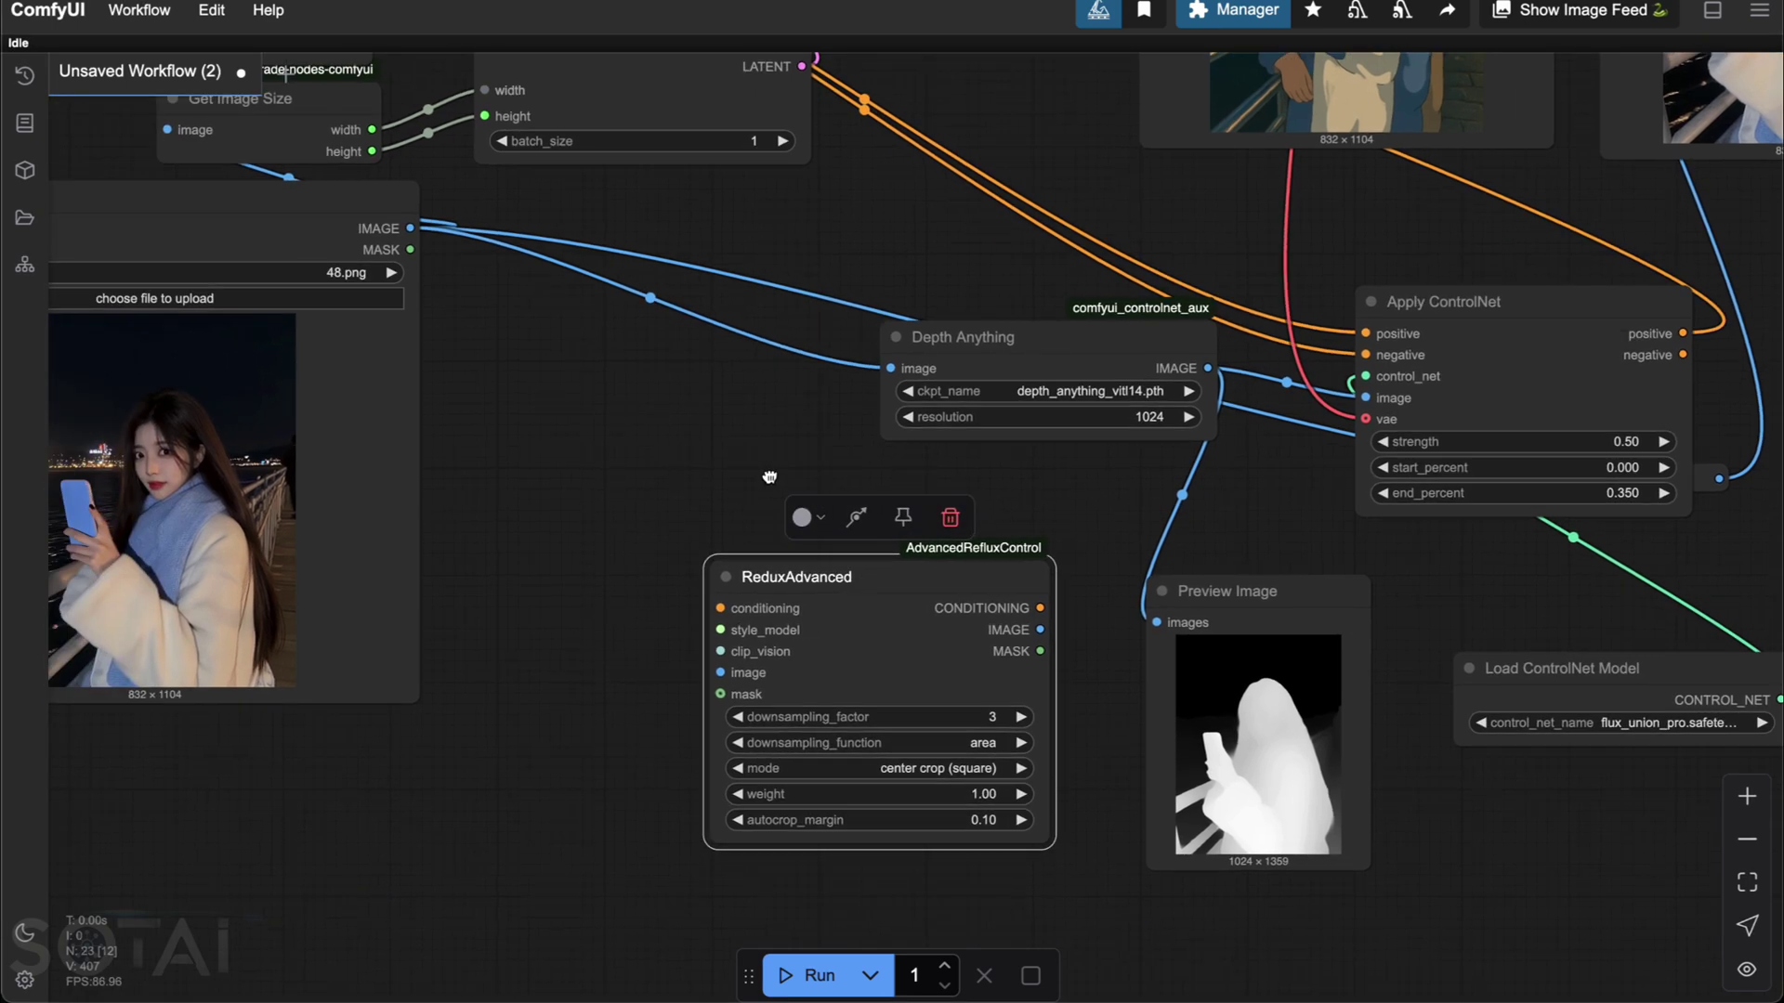
drag(560, 503, 667, 512)
click(704, 527)
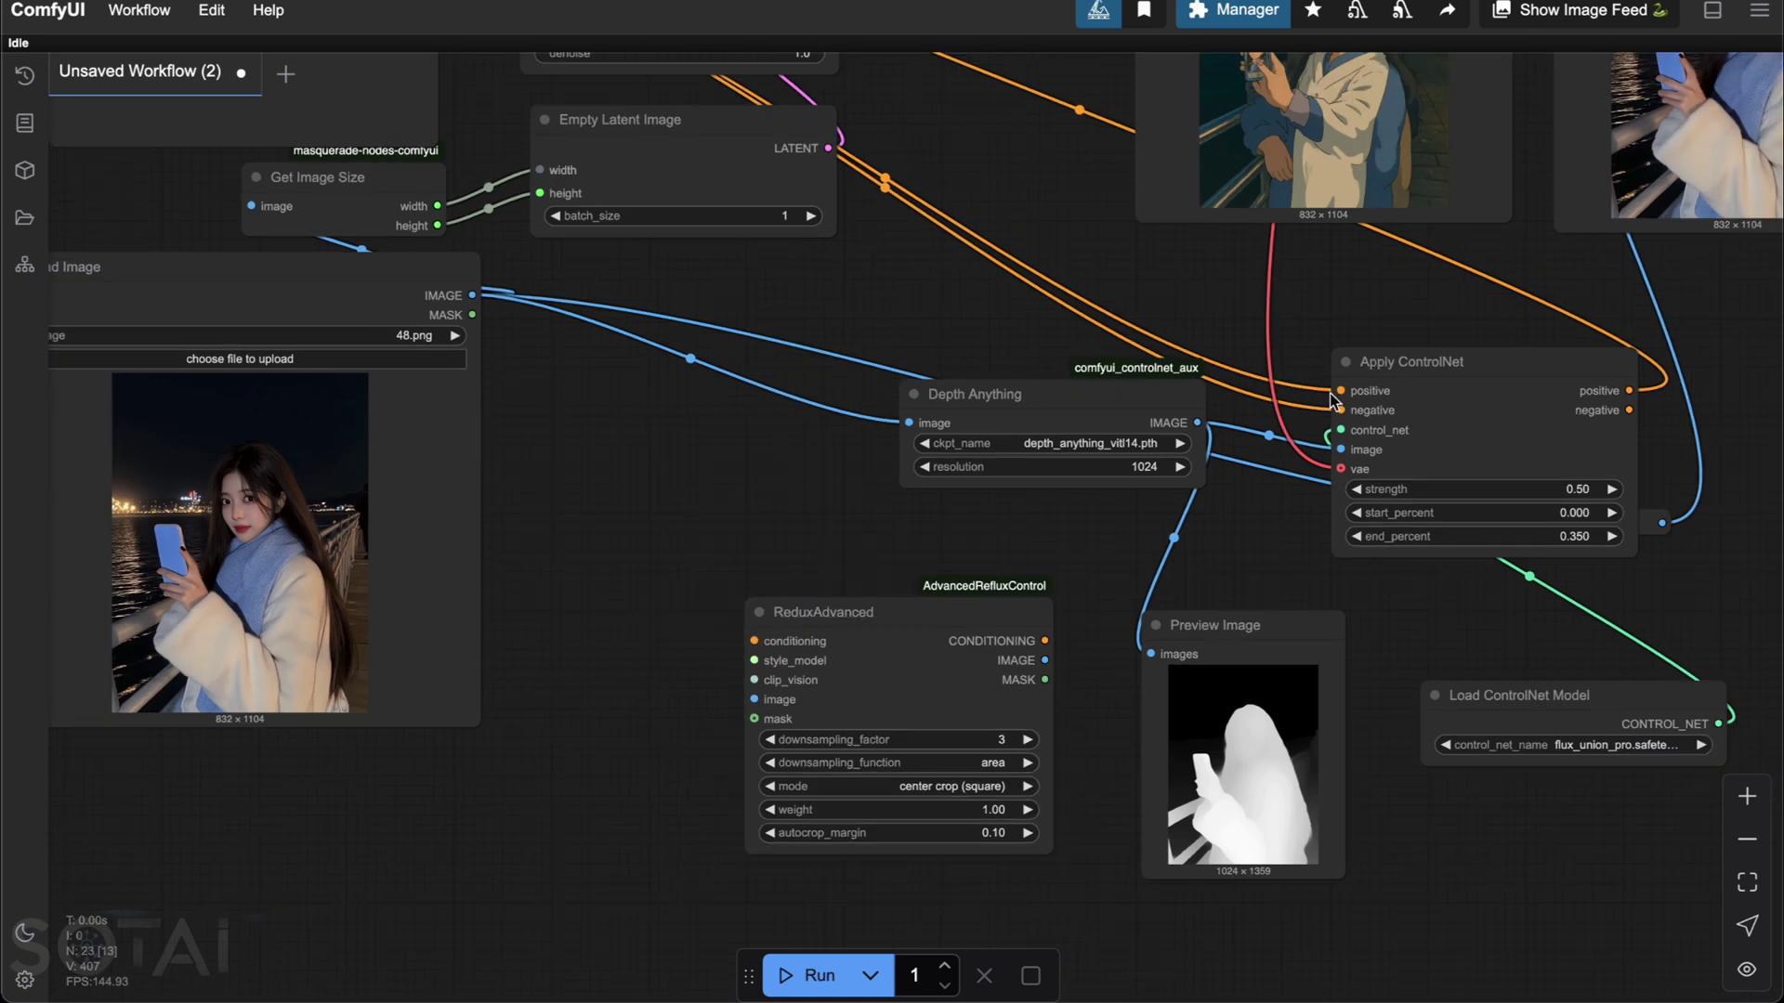
Step: Route the prompt conditioning through ReduxAdvanced into Apply ControlNet's positive and negative inputs
scroll(1197, 323, down, 2)
drag(1085, 251, 919, 338)
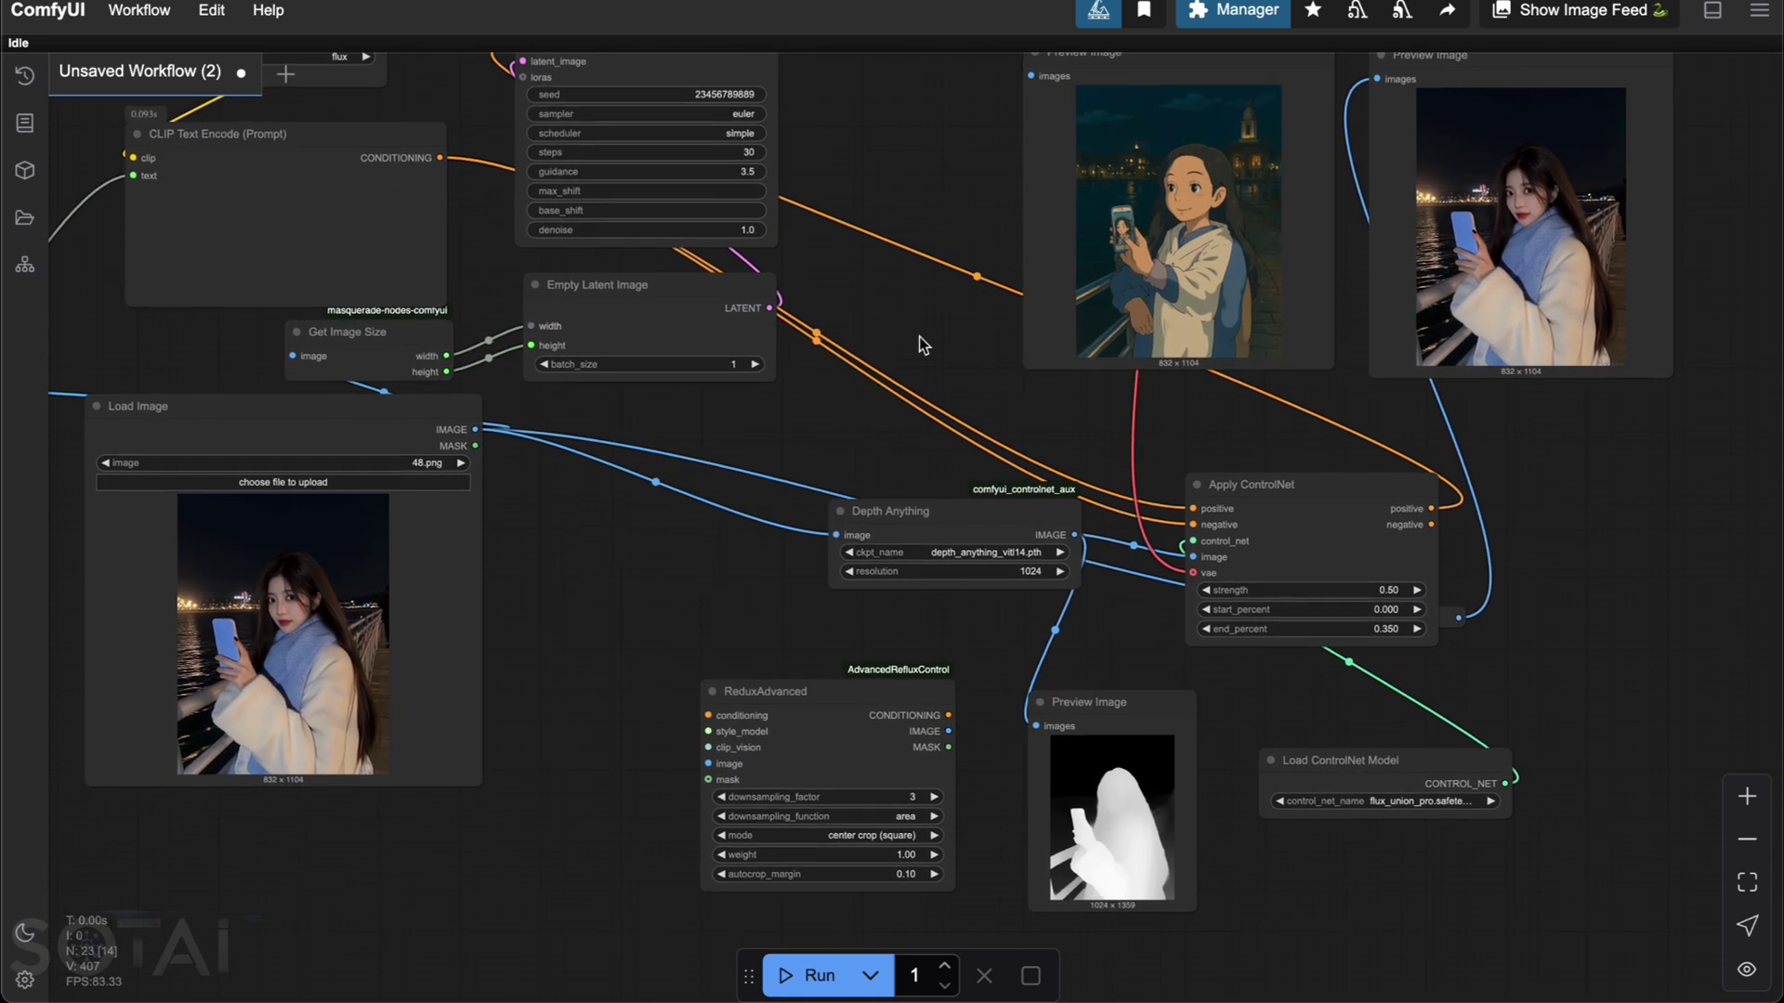
drag(1193, 508, 708, 713)
drag(1198, 525, 808, 462)
drag(949, 714, 1194, 507)
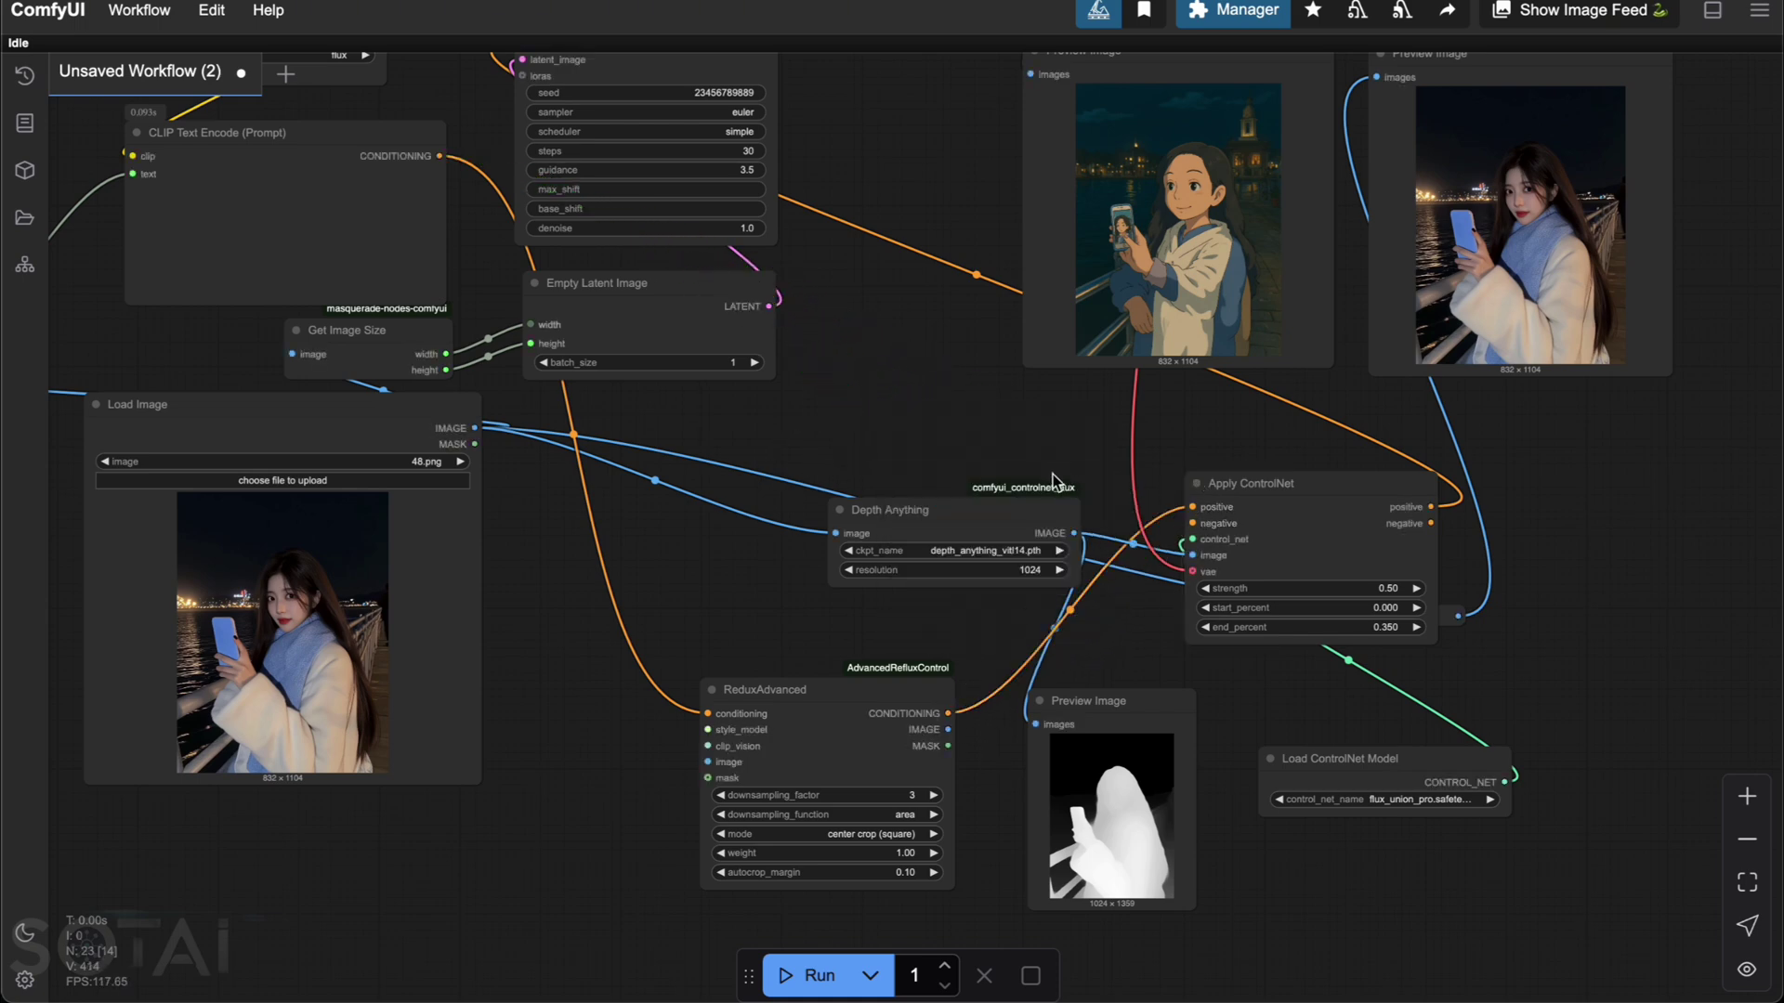
scroll(1127, 689, up, 5)
drag(1086, 693, 1159, 776)
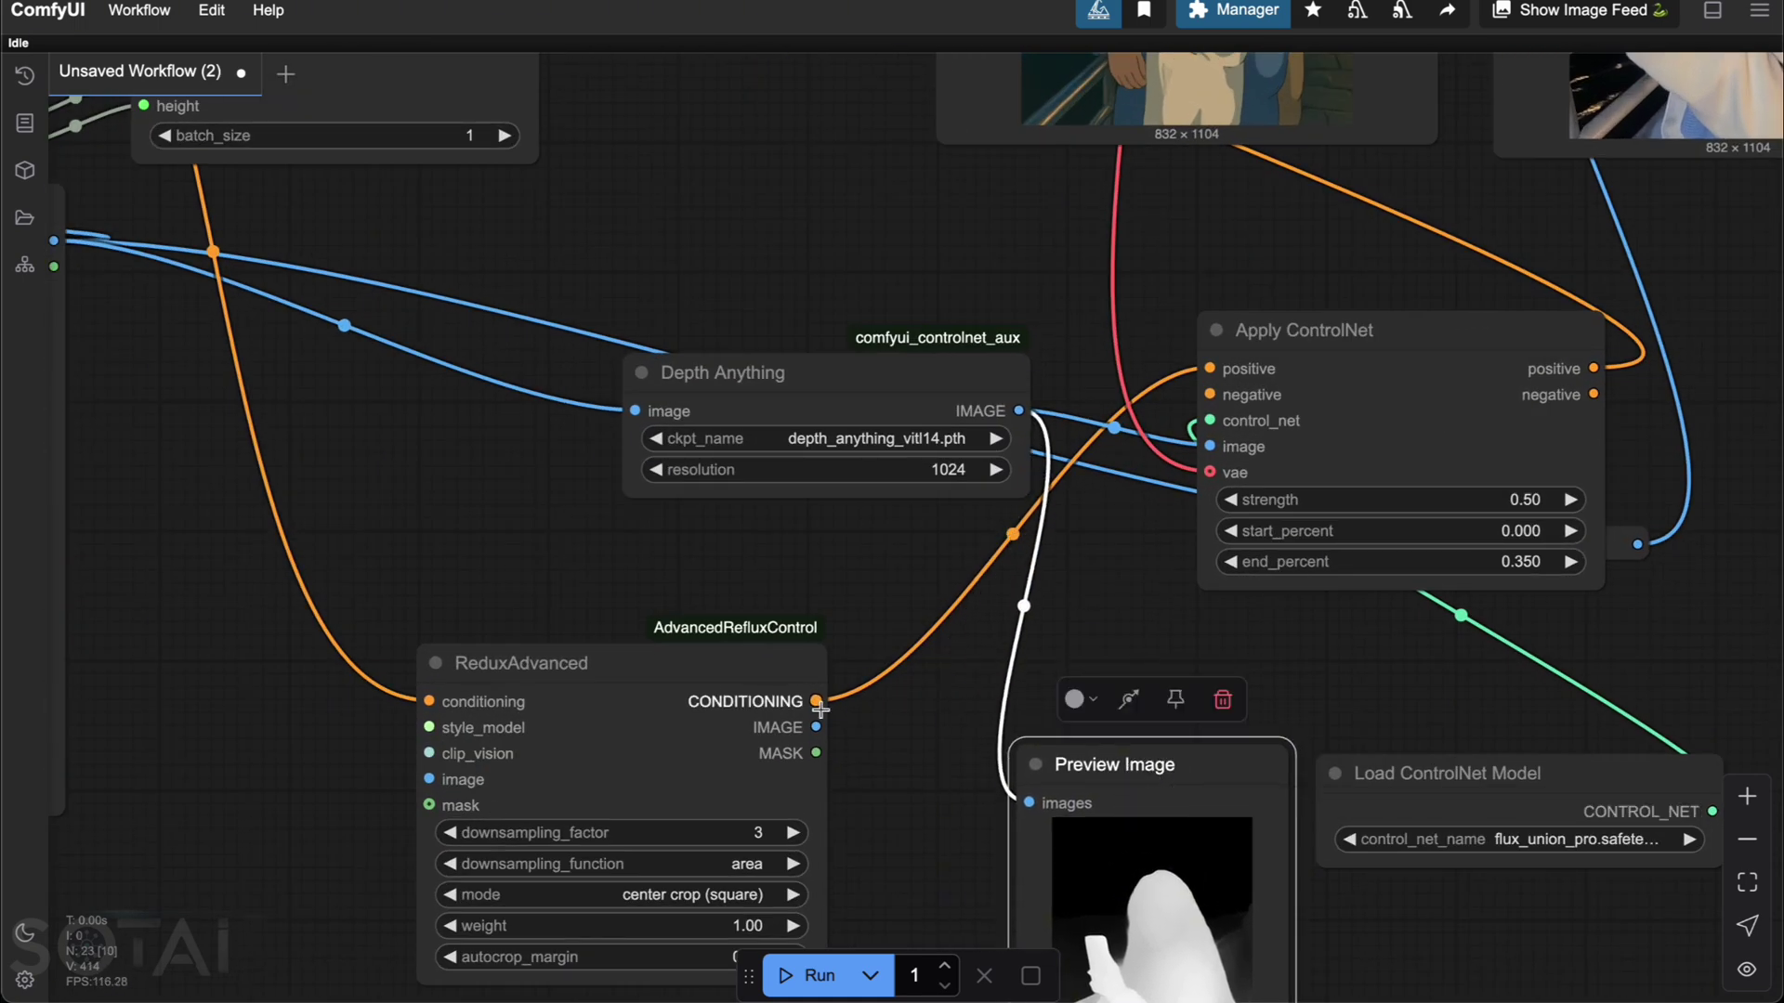
drag(817, 701, 1209, 395)
Step: Shift Depth Anything and Load ControlNet Model right and Preview Image down-left to clear overlaps
drag(920, 393, 1446, 643)
drag(1436, 777, 1481, 865)
drag(1240, 795, 1288, 832)
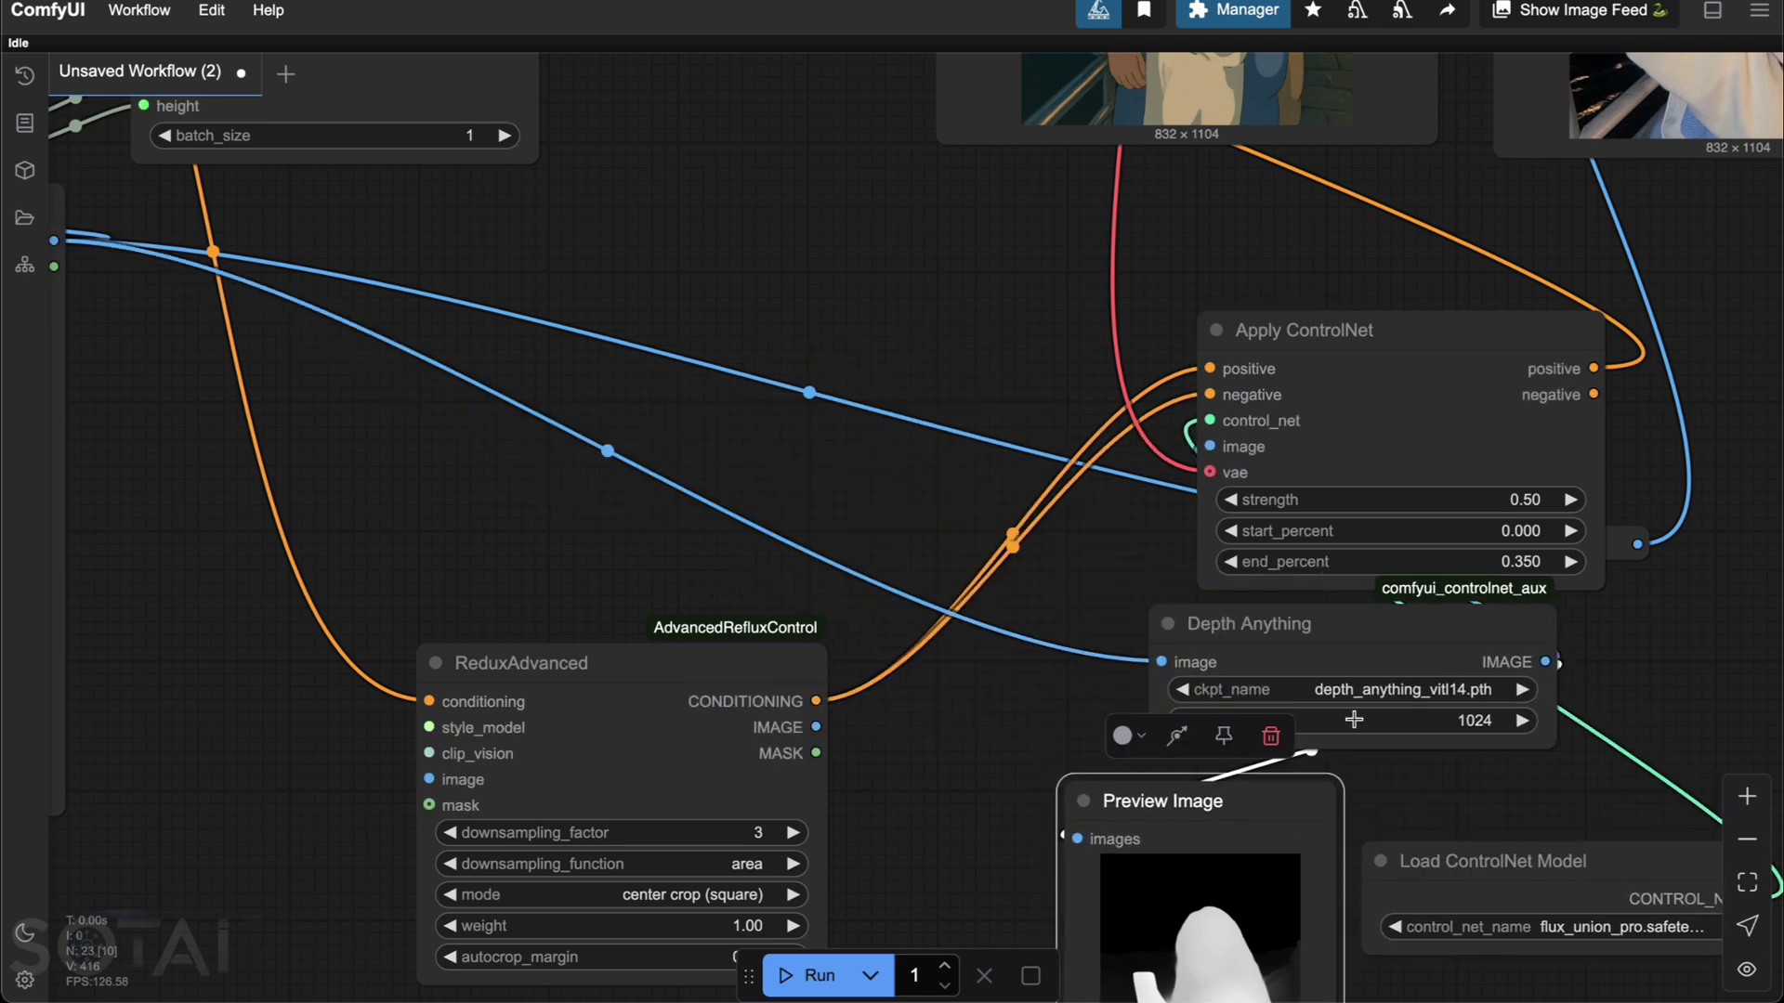
drag(1408, 636, 1465, 642)
drag(1421, 855, 1438, 846)
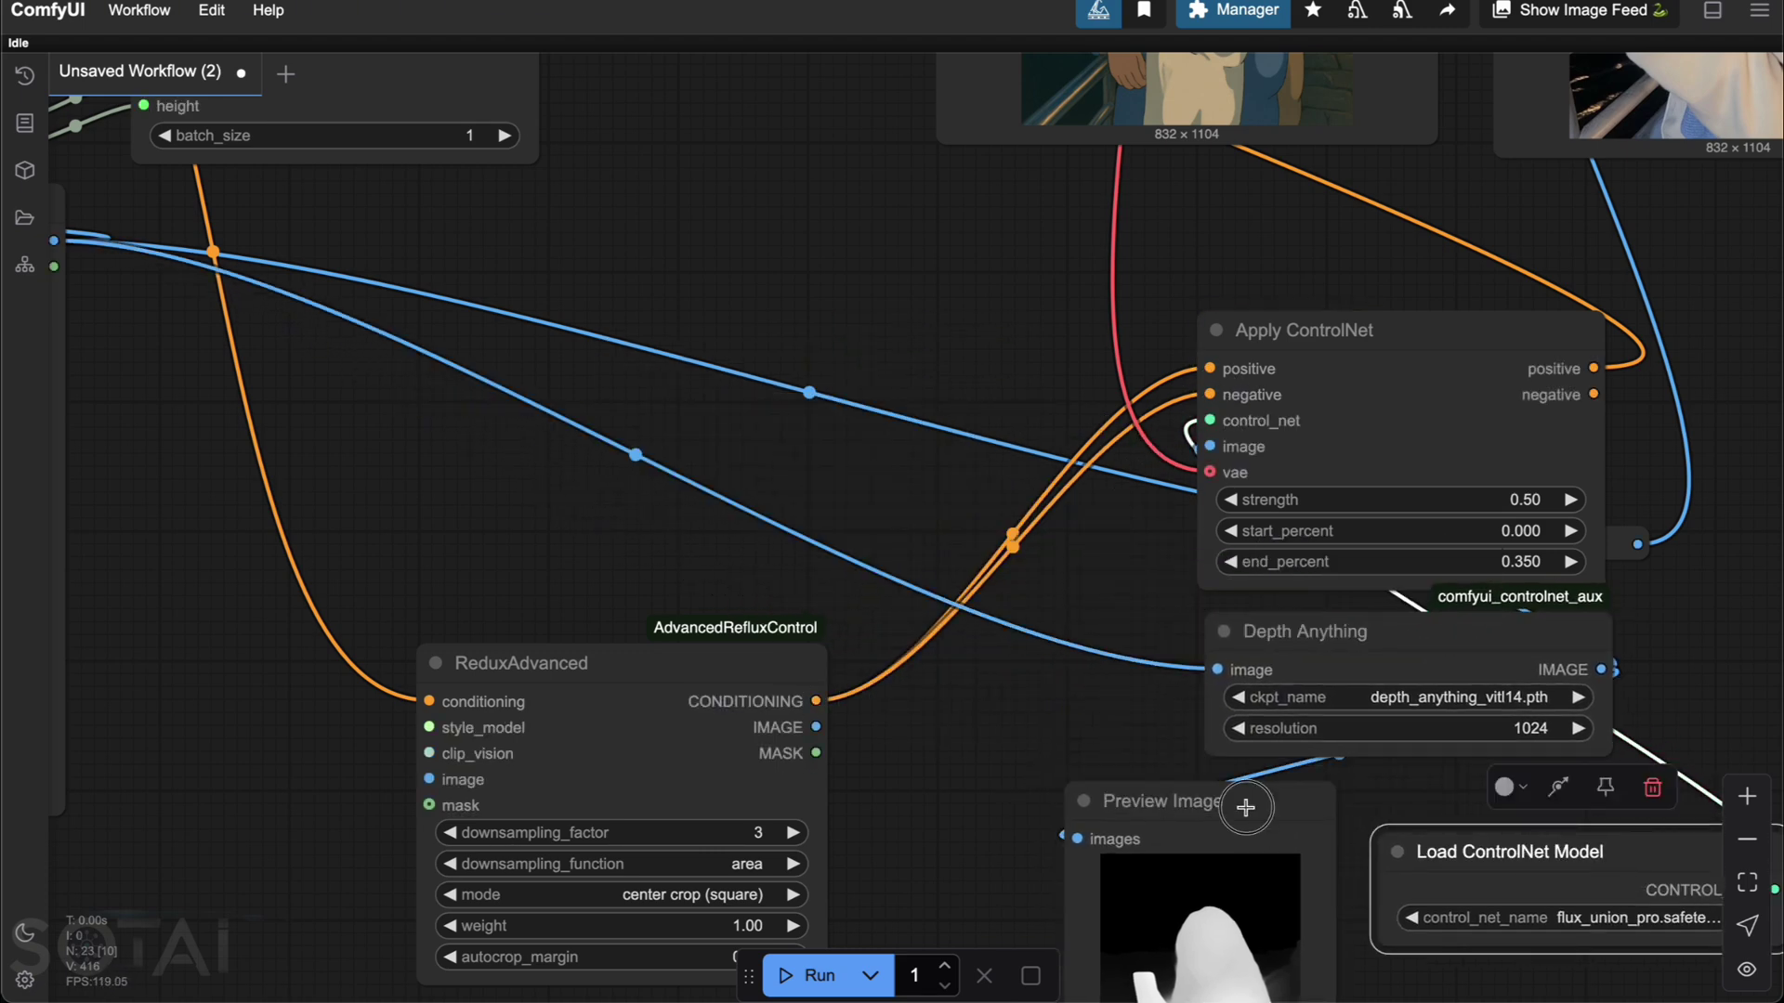
drag(1242, 808, 1200, 851)
drag(1110, 741, 1202, 685)
drag(1032, 663, 1156, 542)
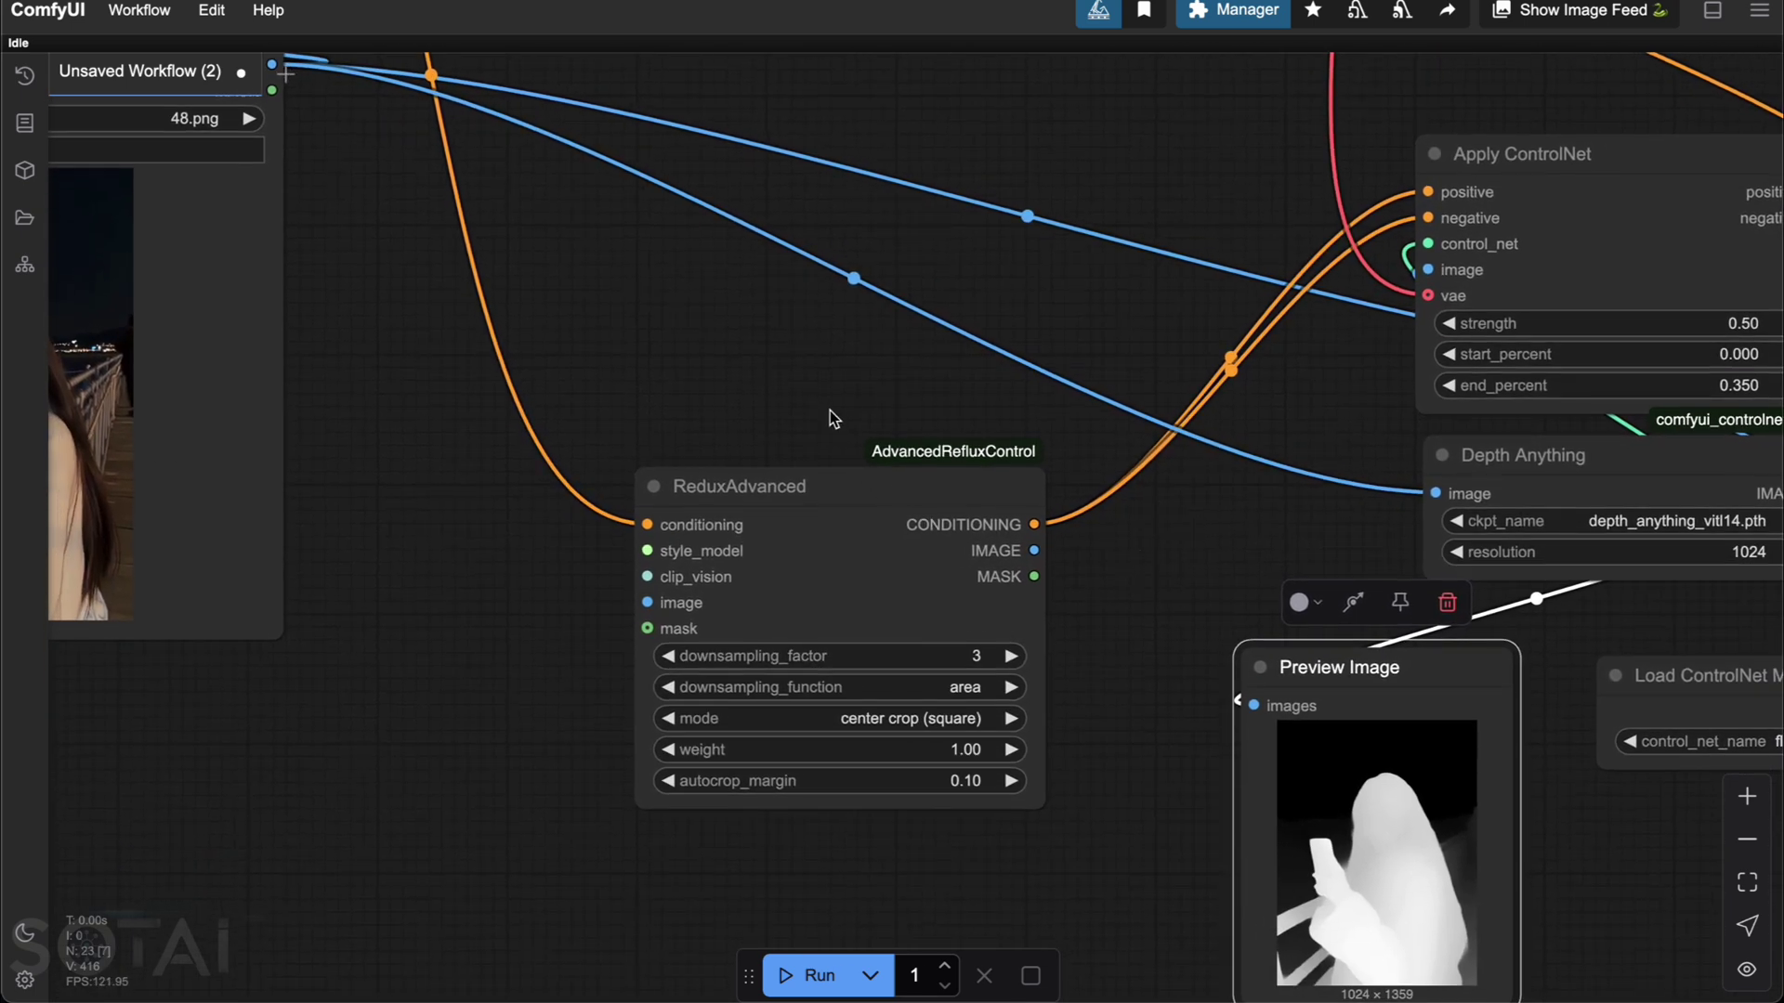
Step: Add a Load Style Model node and connect it to ReduxAdvanced's style_model input
drag(830, 411, 1008, 414)
drag(695, 639, 771, 546)
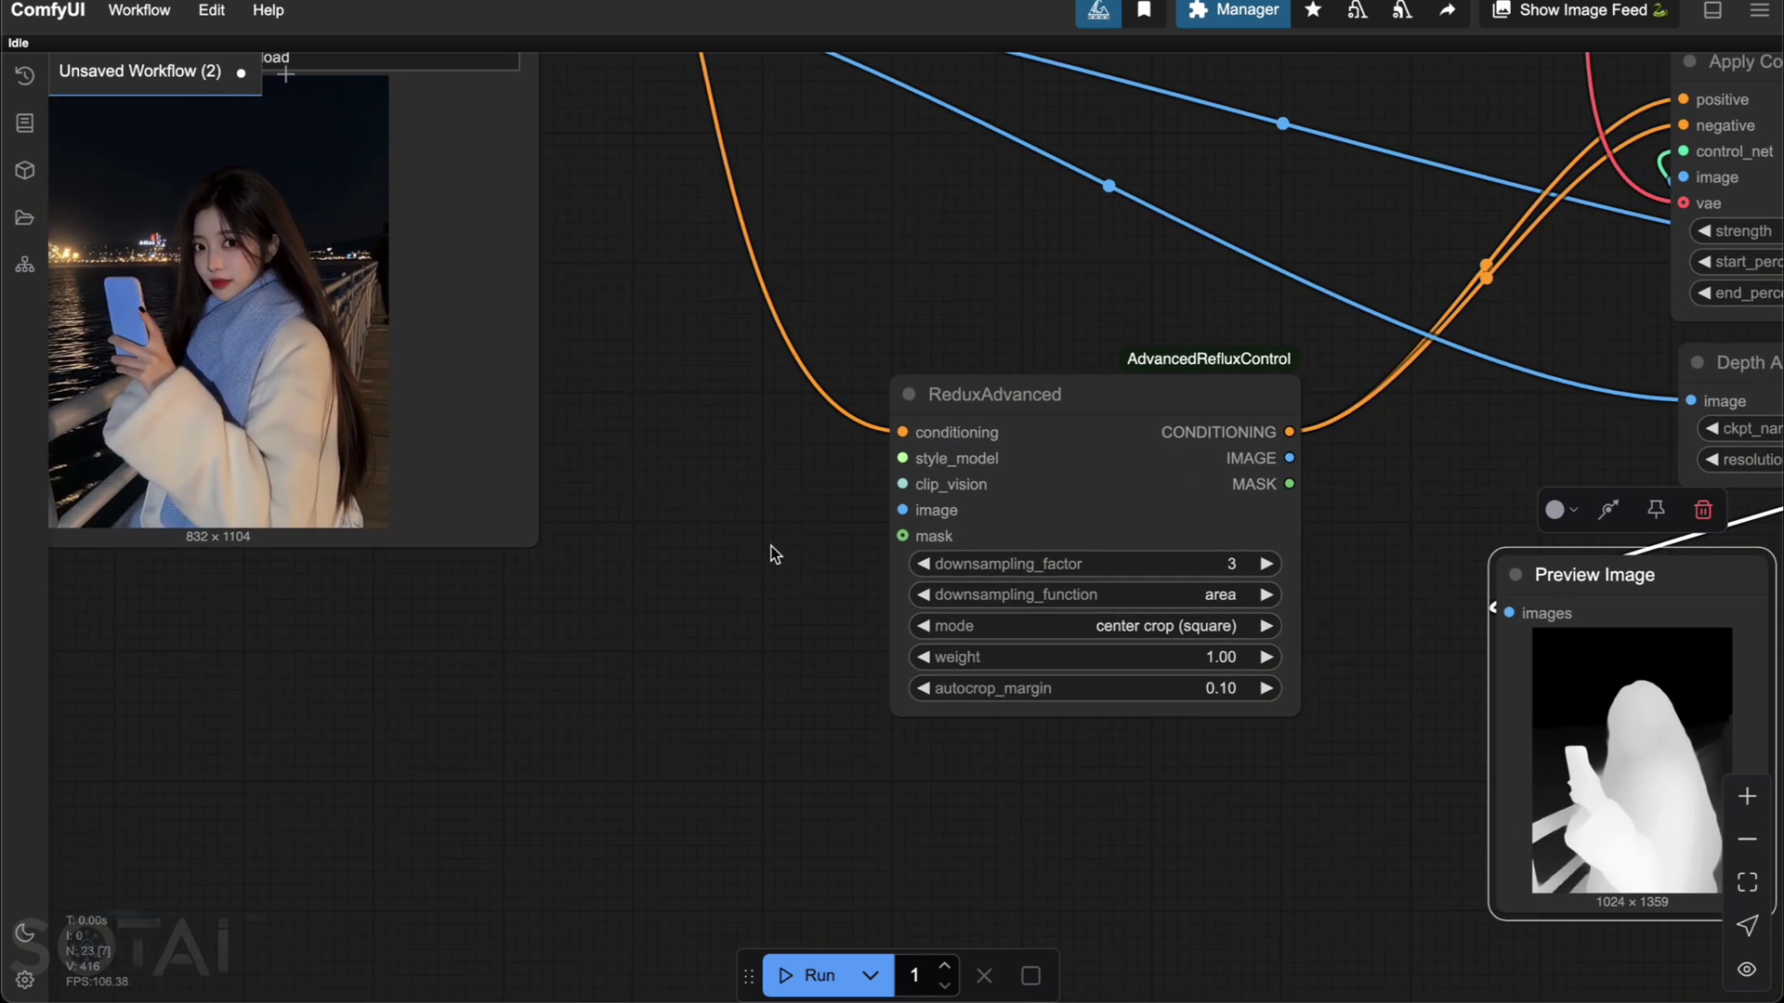
double_click(338, 721)
text(load )
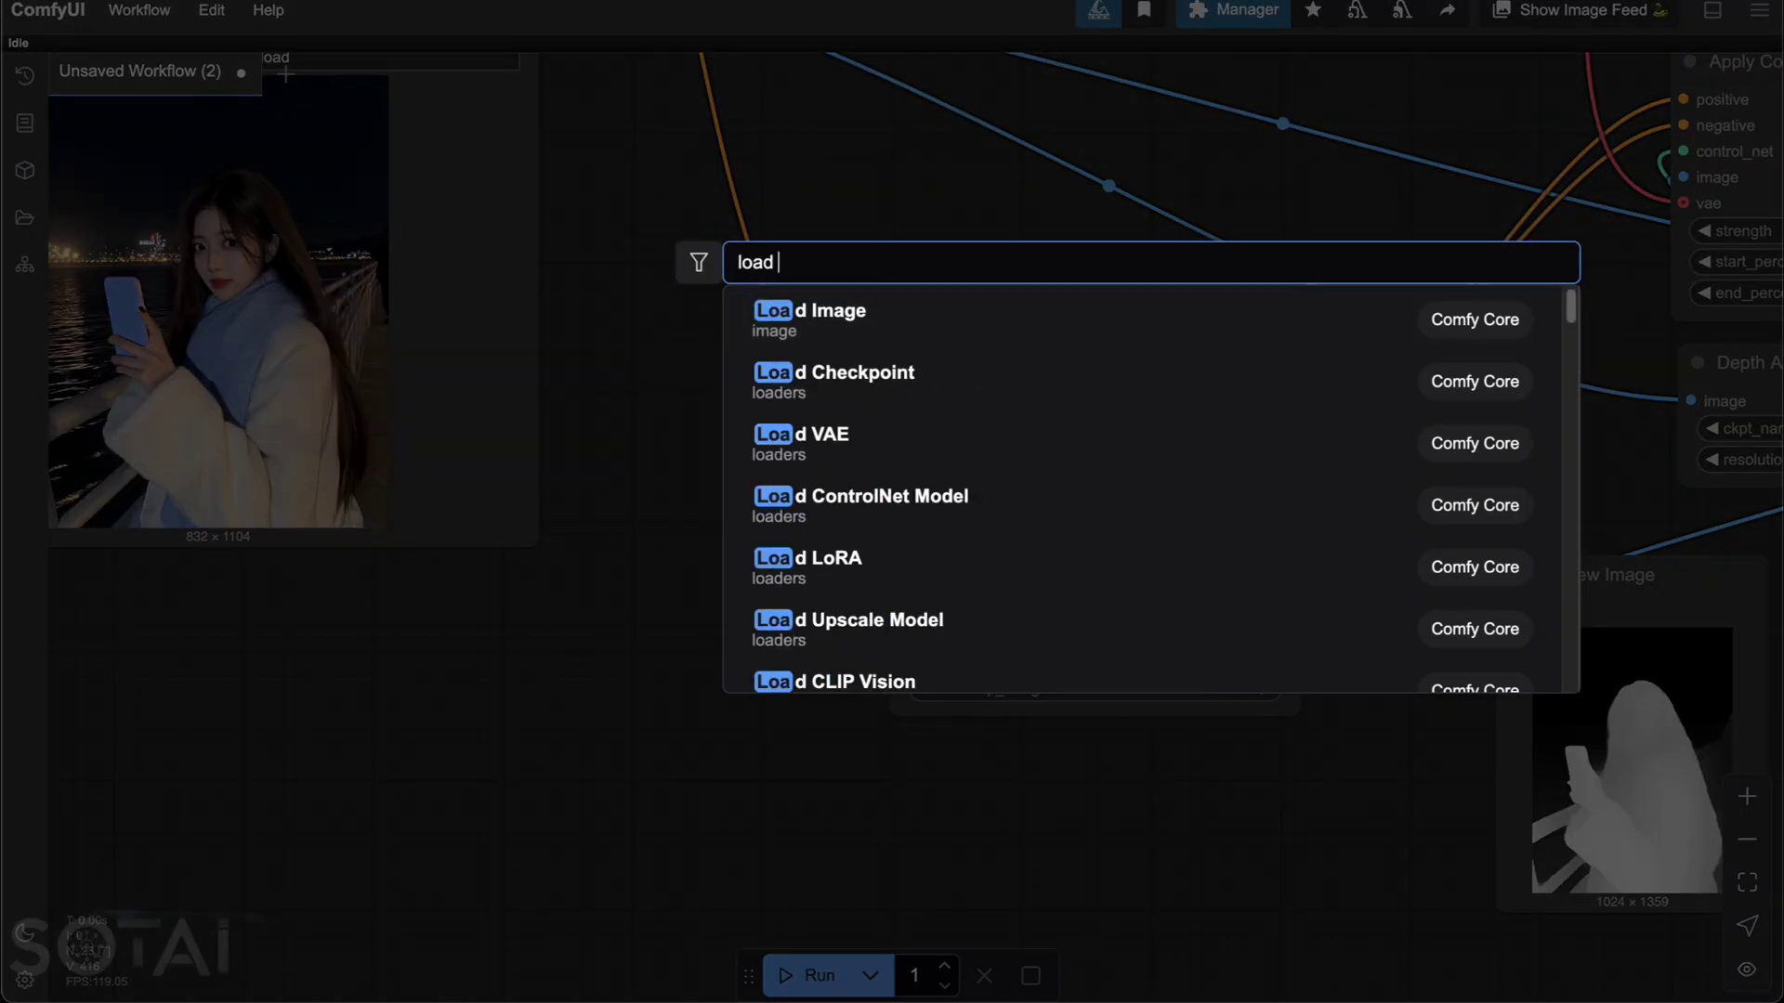
text(sty)
key(Return)
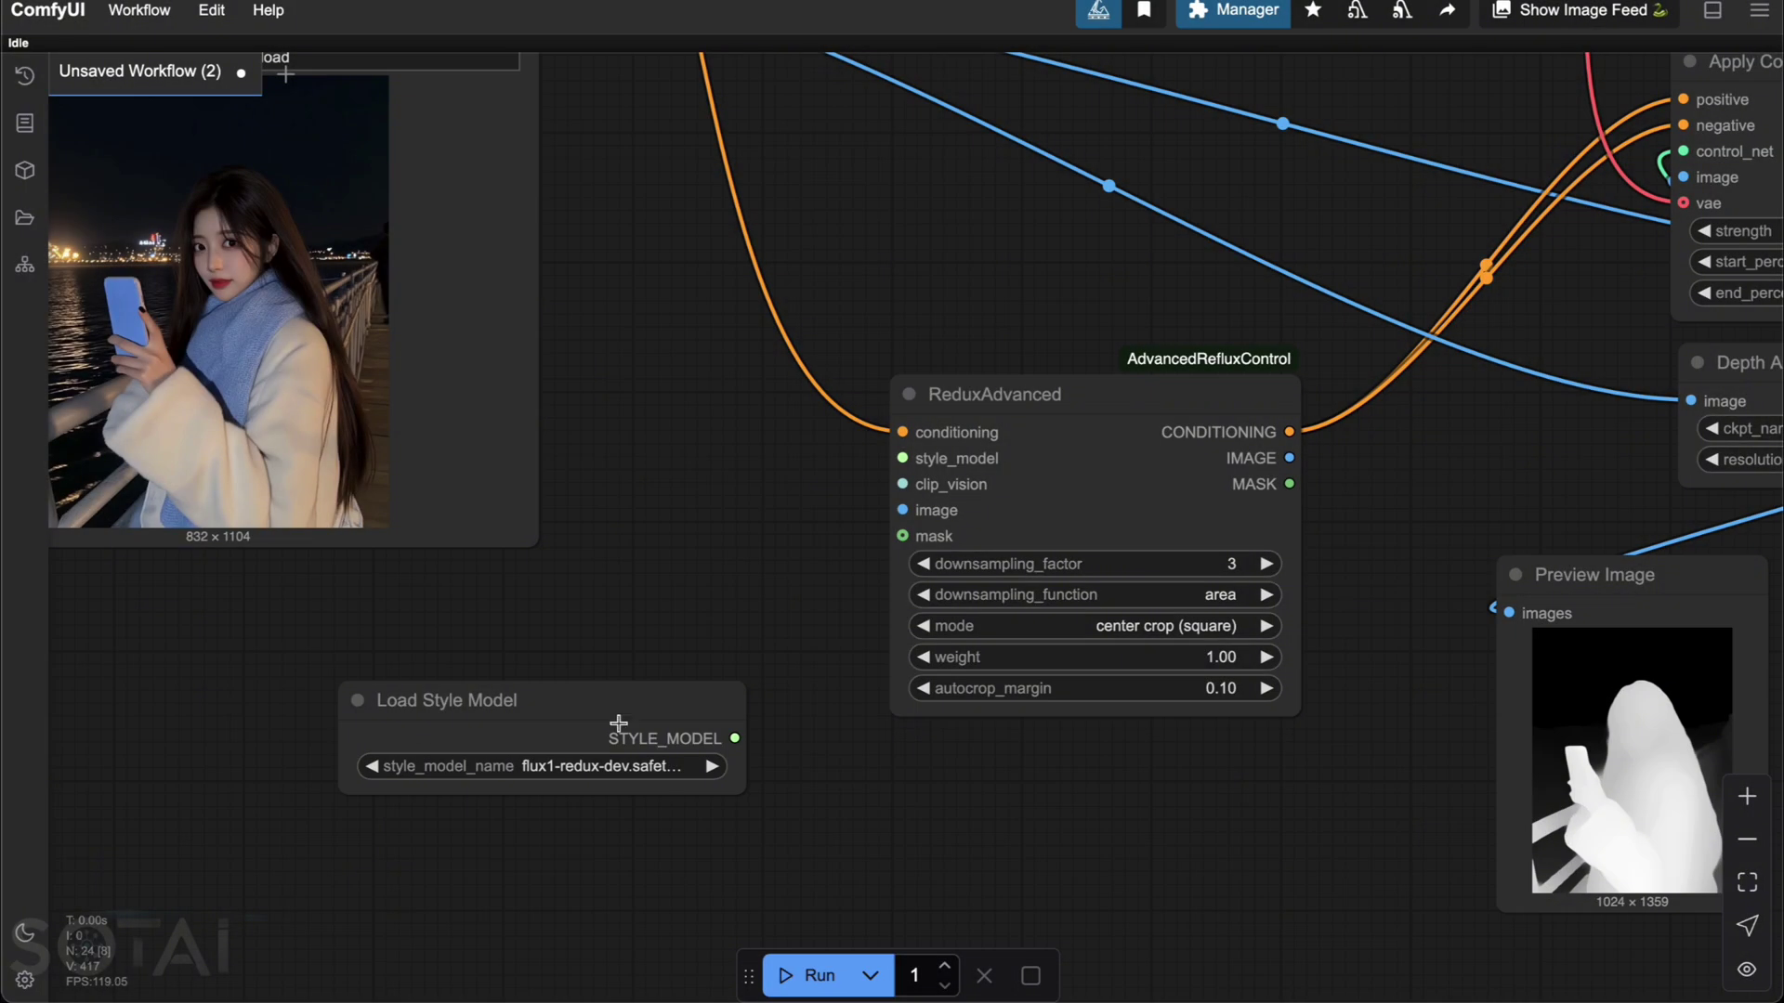
drag(622, 688, 583, 668)
drag(686, 715, 902, 458)
click(767, 656)
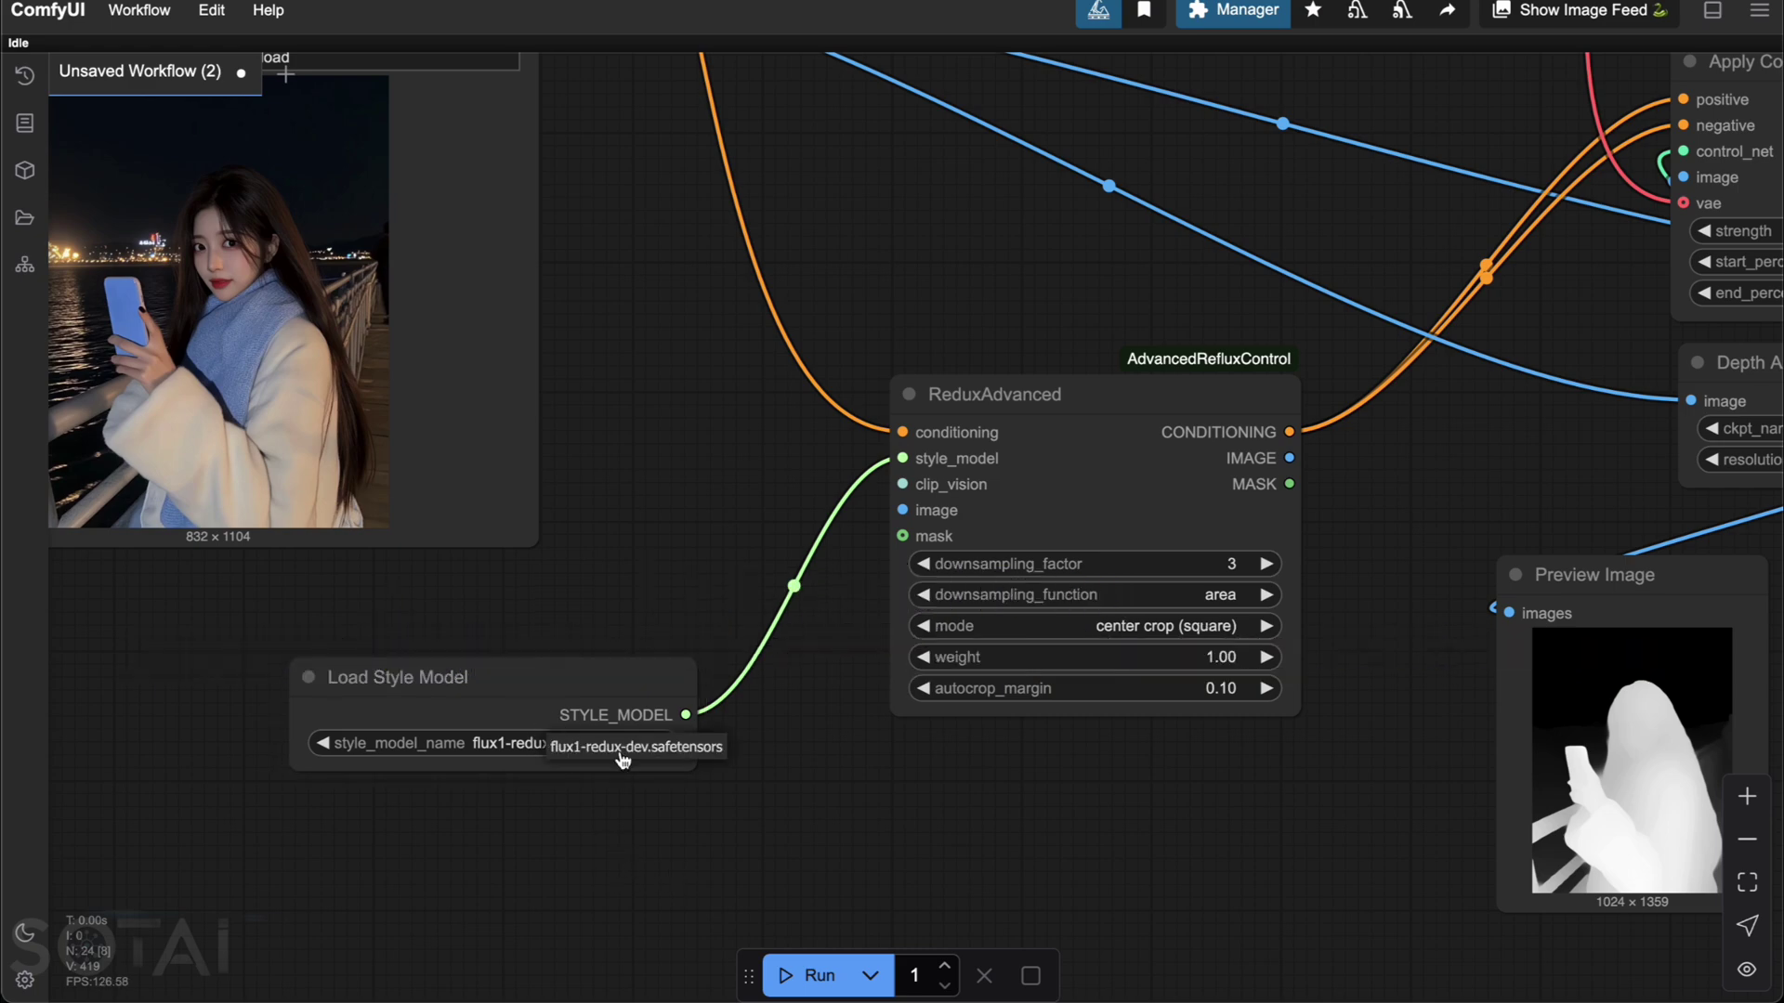
Step: Add Load CLIP Vision with sigclip_vision_patch14_384 and connect it to ReduxAdvanced's clip_vision input
drag(598, 861, 615, 806)
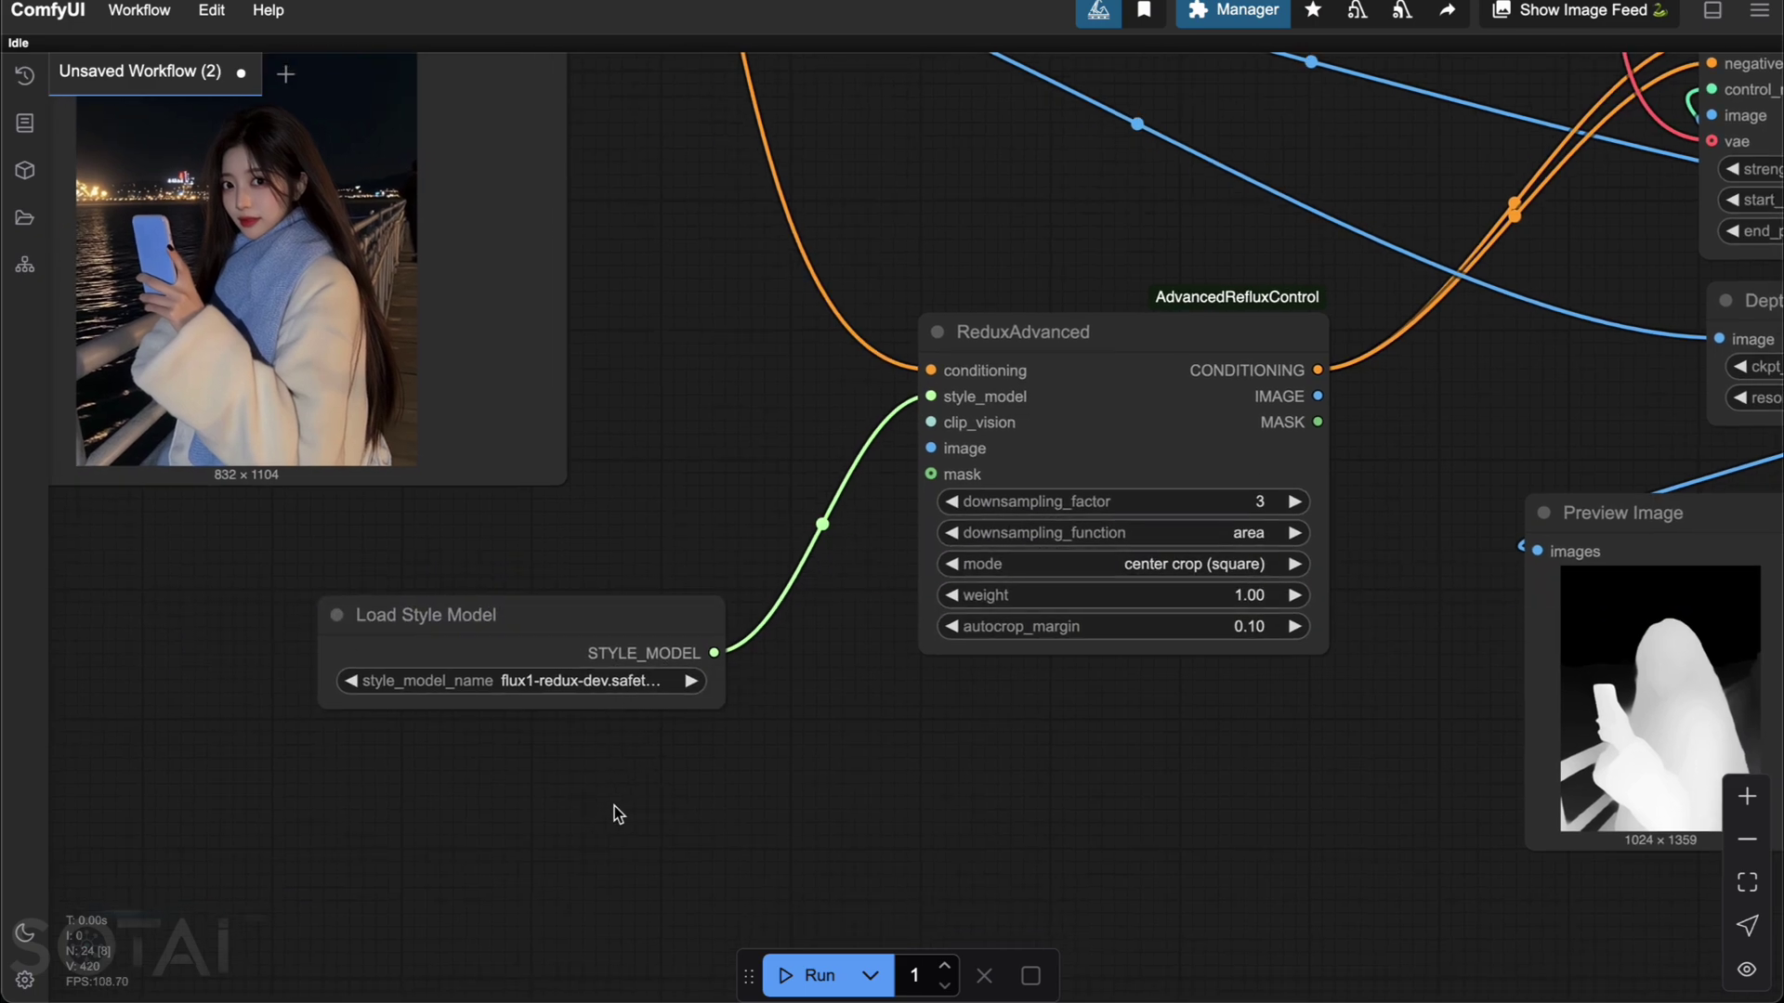
double_click(561, 823)
text(load c)
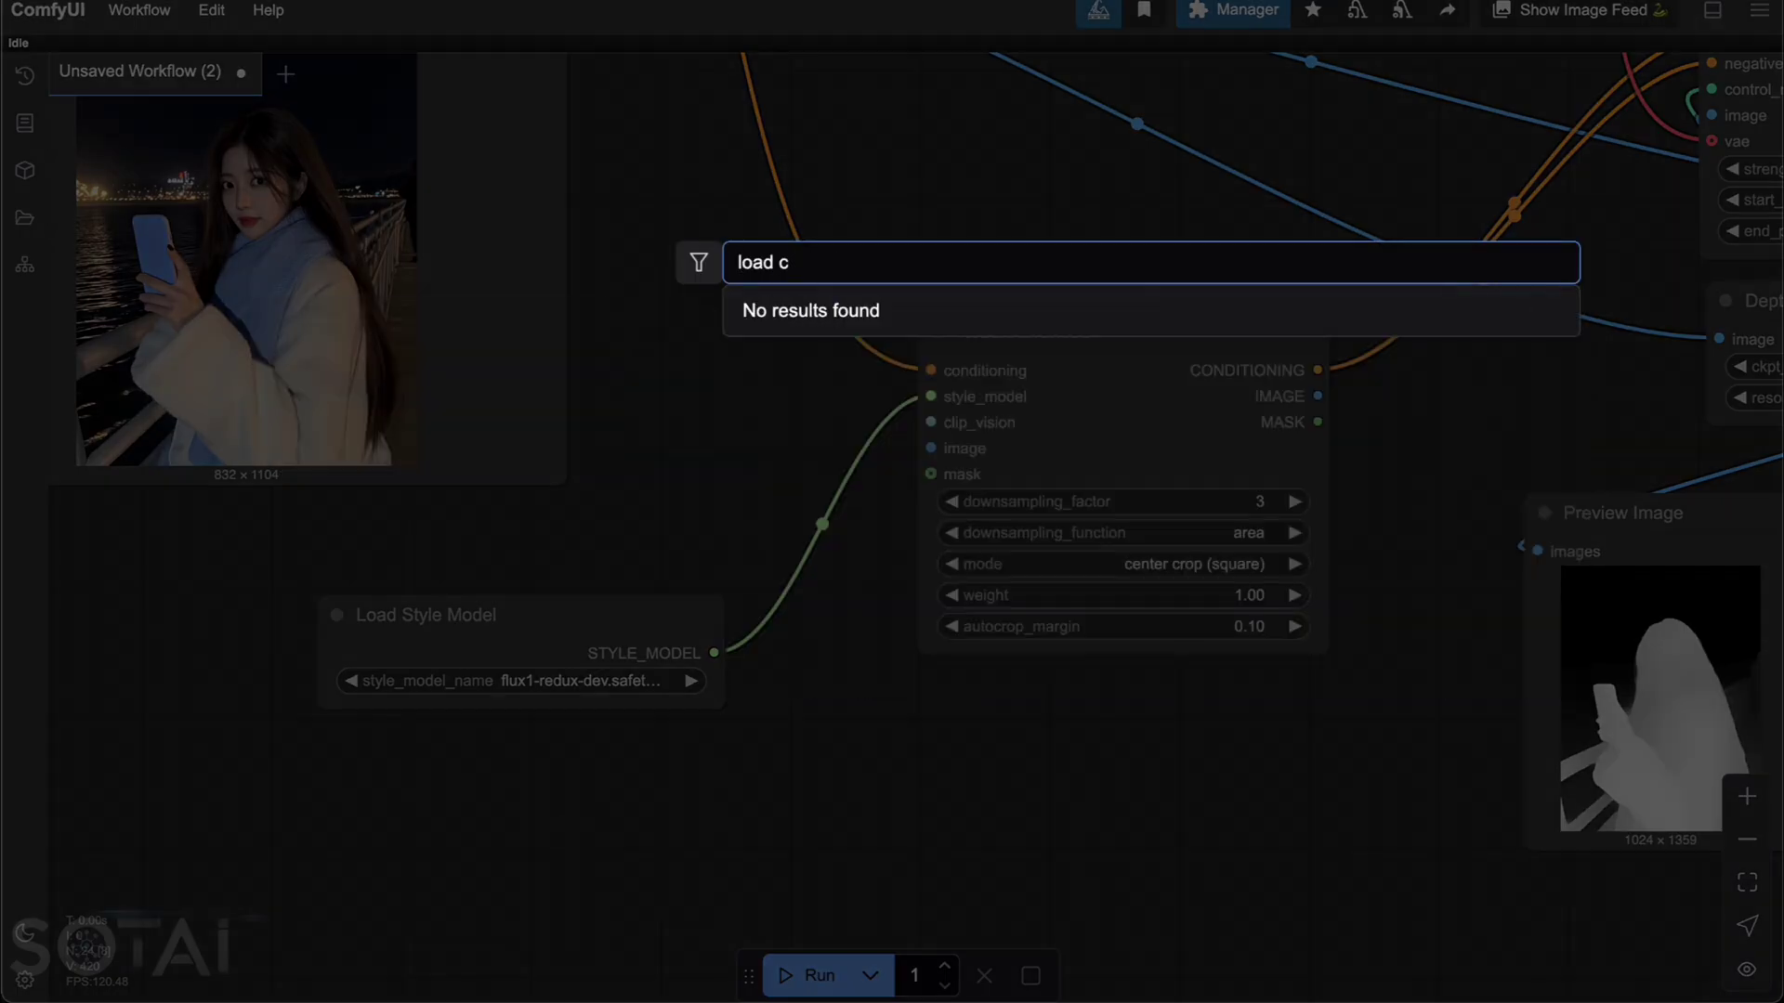
text(li)
key(Return)
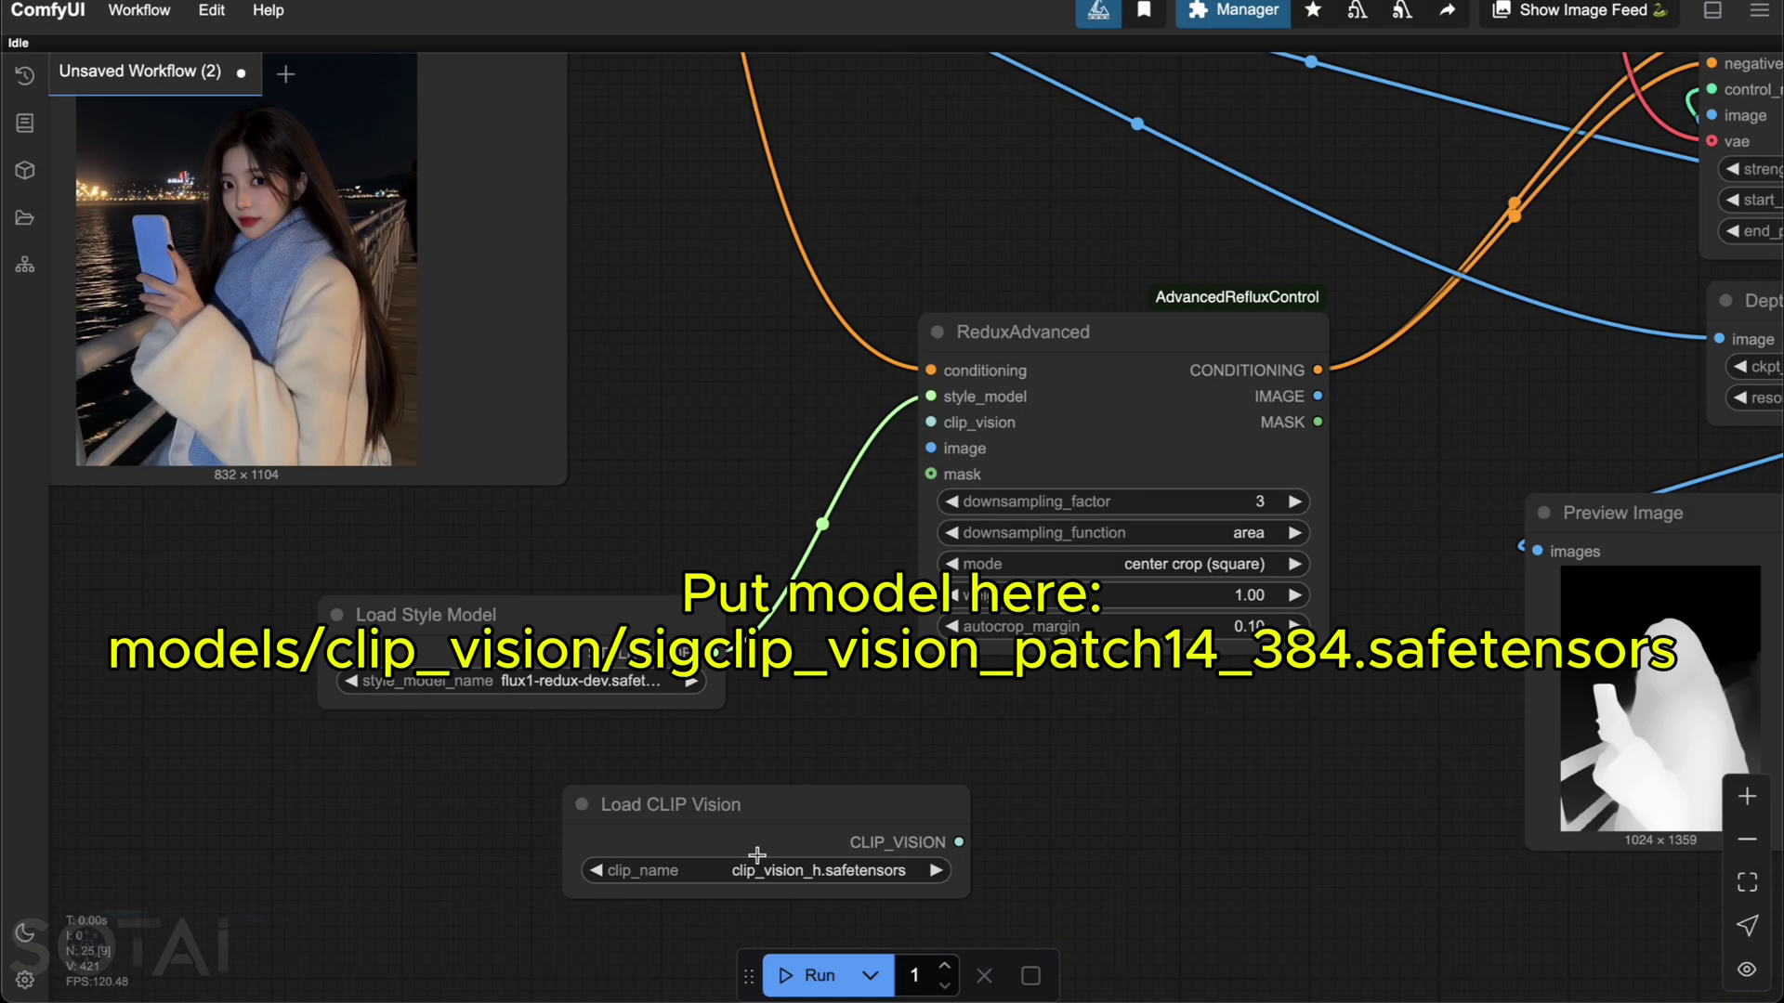
drag(761, 803, 518, 778)
click(648, 850)
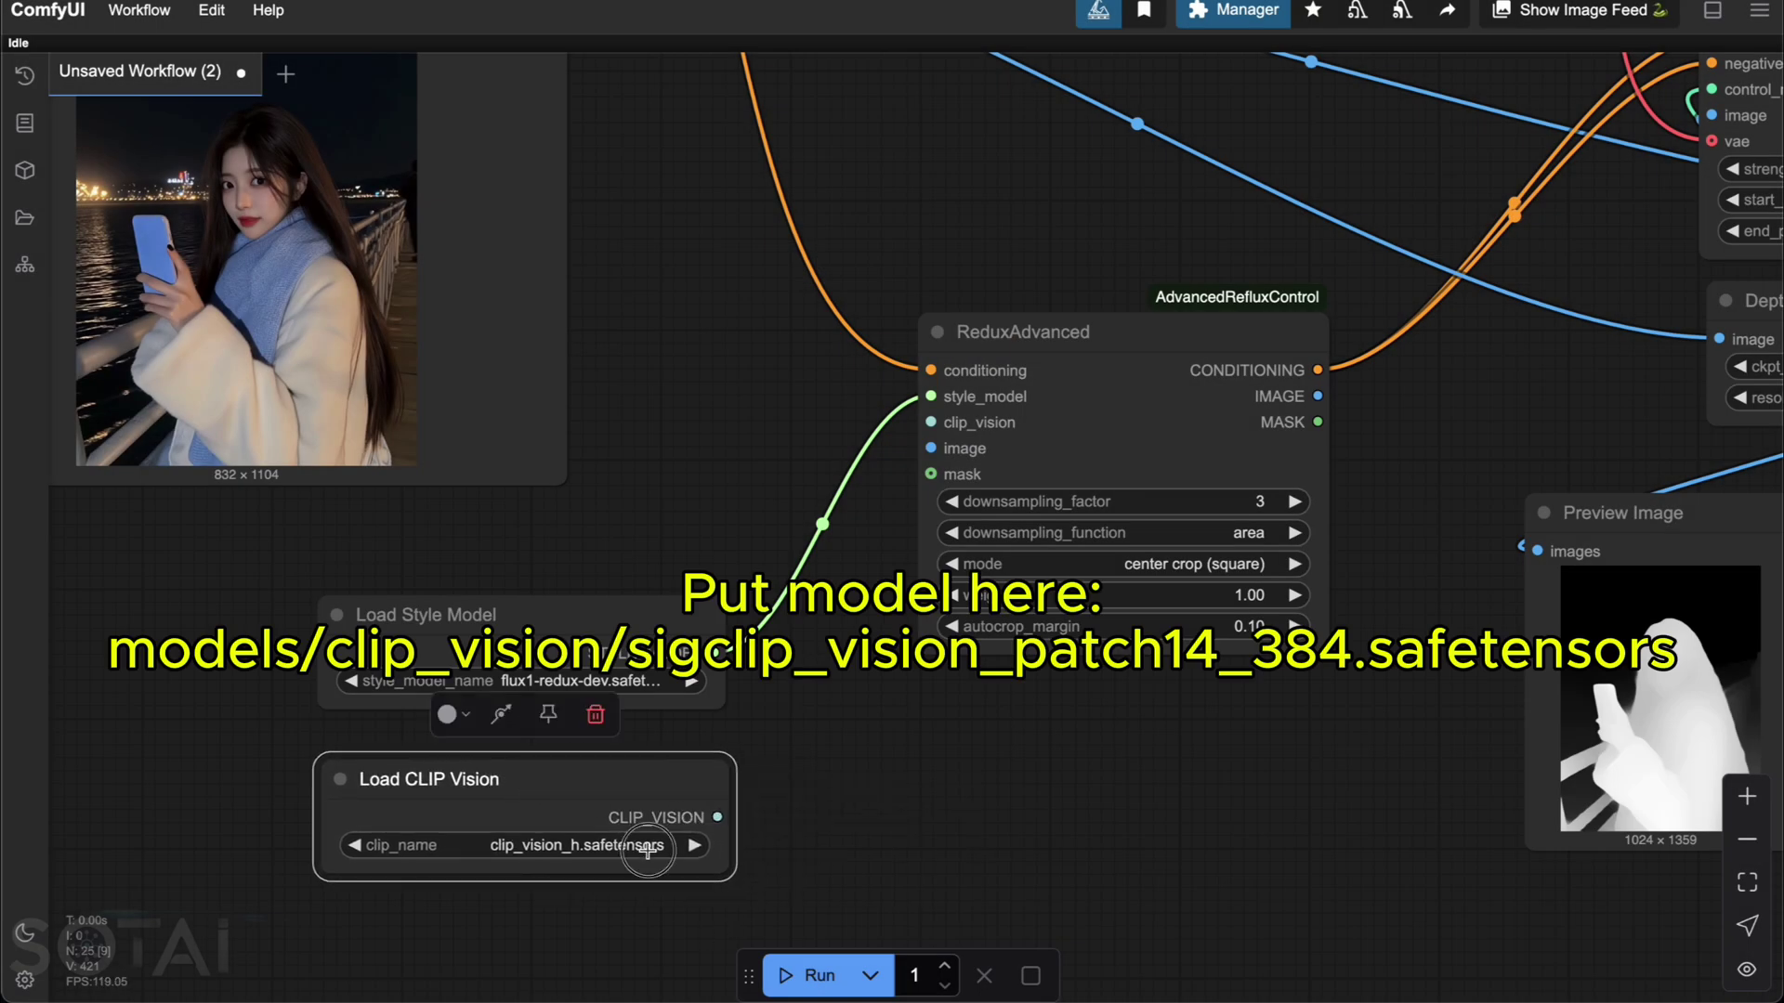
click(715, 881)
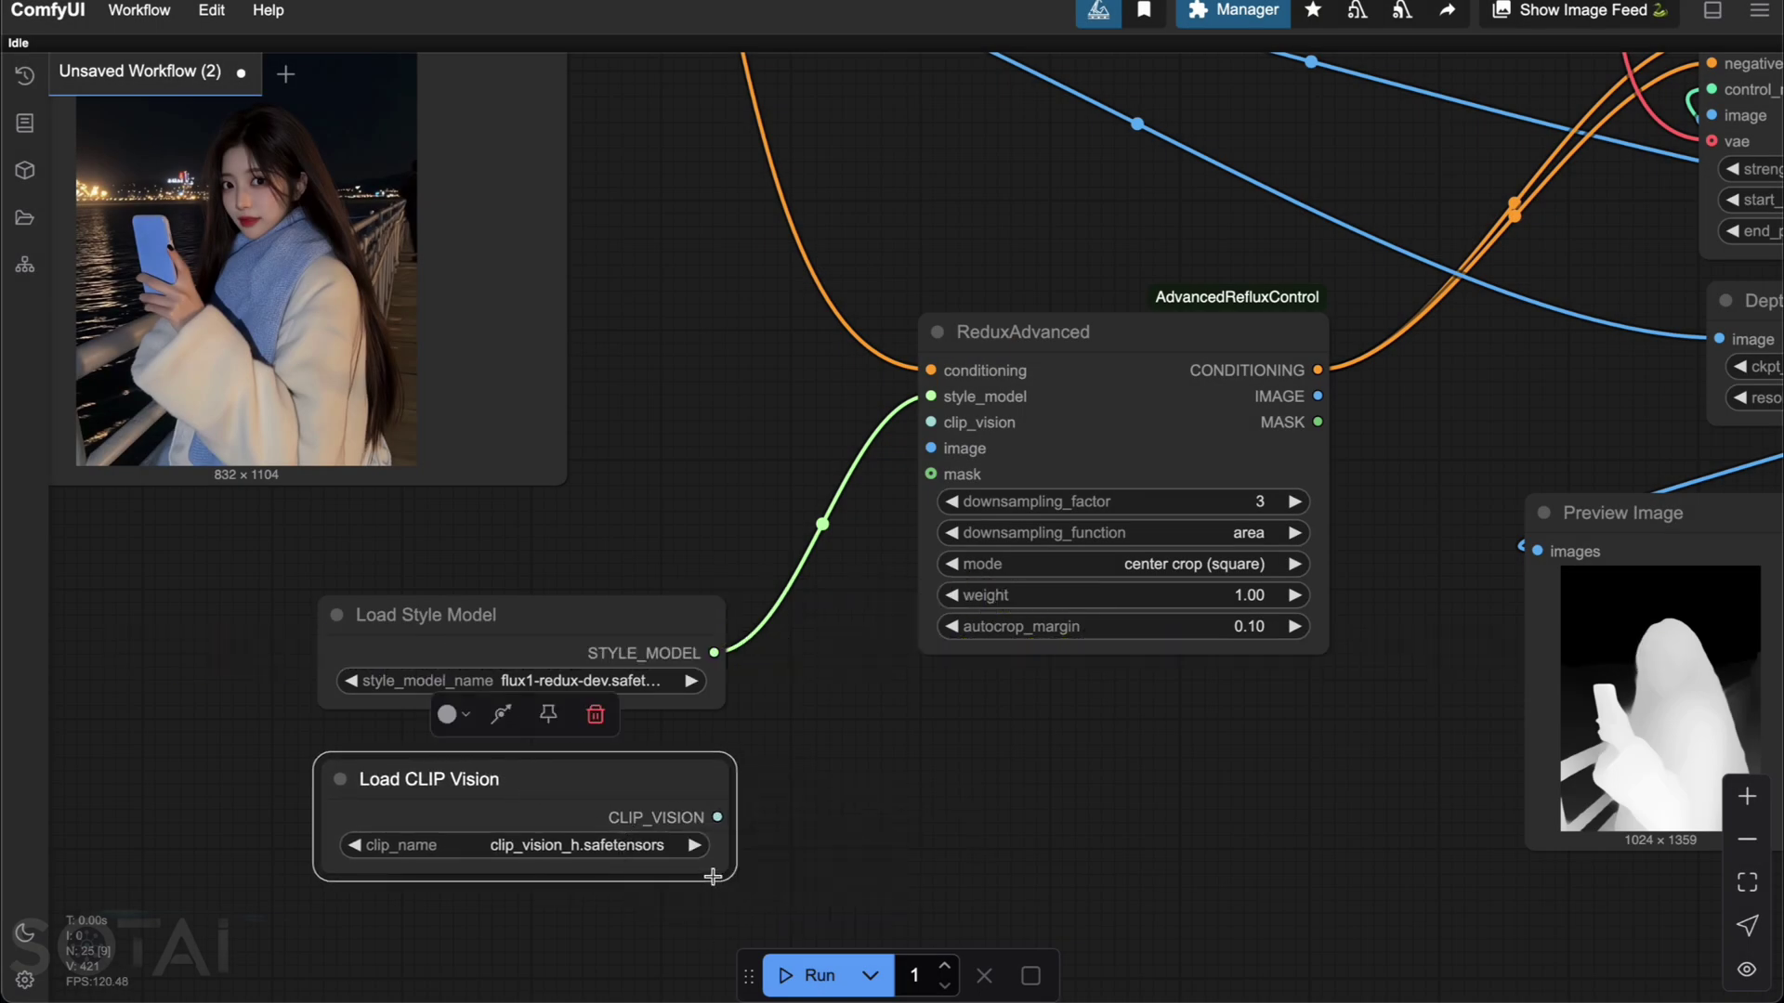
drag(717, 817, 930, 425)
Step: Connect the loaded photo from Load Image to ReduxAdvanced's image input
scroll(1053, 735, up, 1)
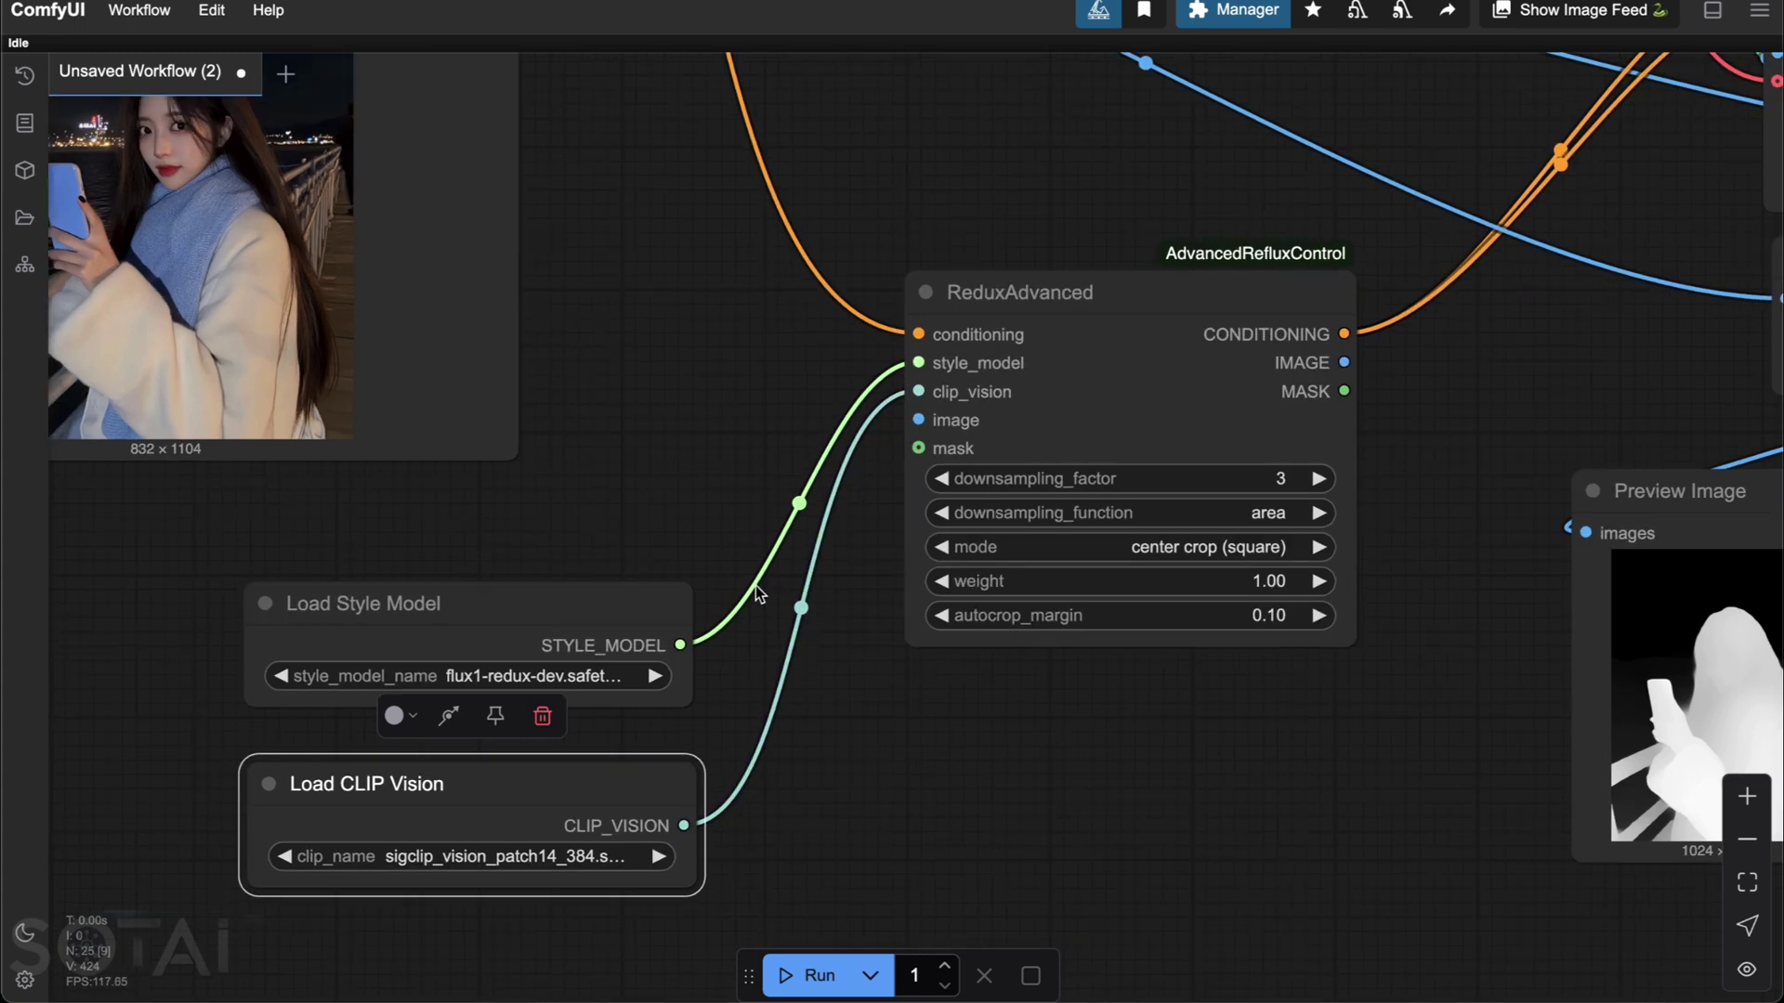
scroll(757, 587, down, 3)
drag(756, 414, 905, 637)
scroll(839, 513, down, 1)
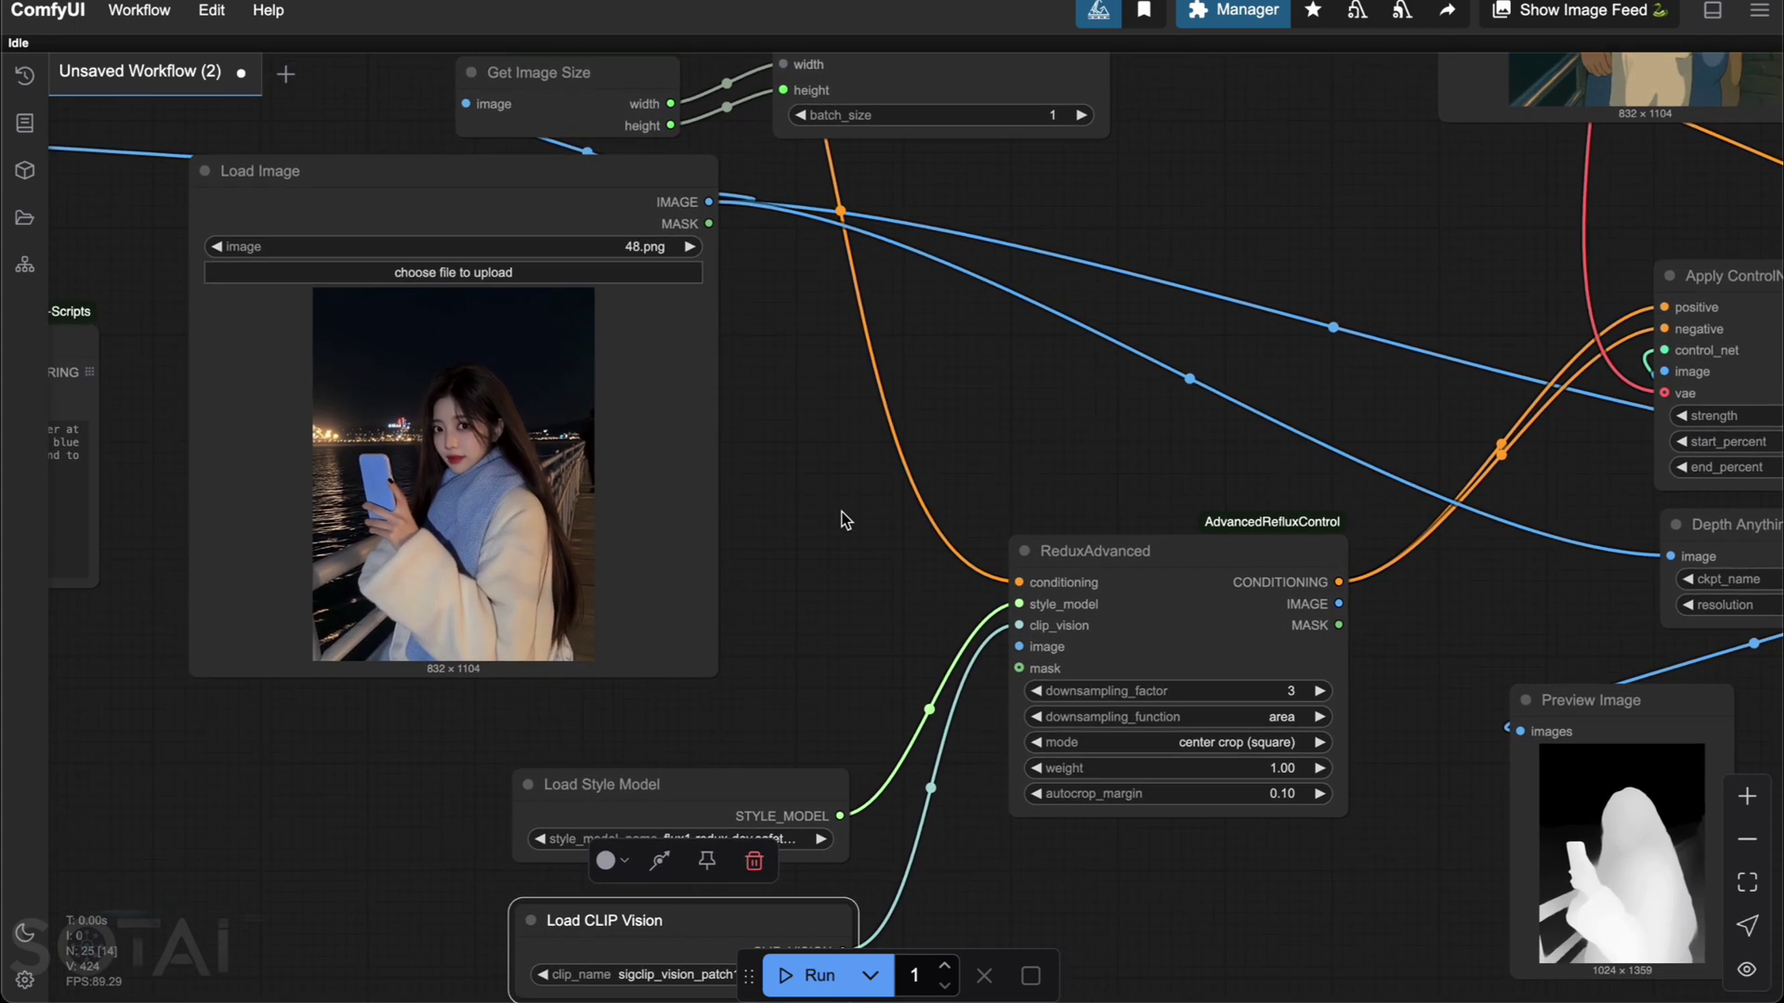
drag(707, 199, 1018, 643)
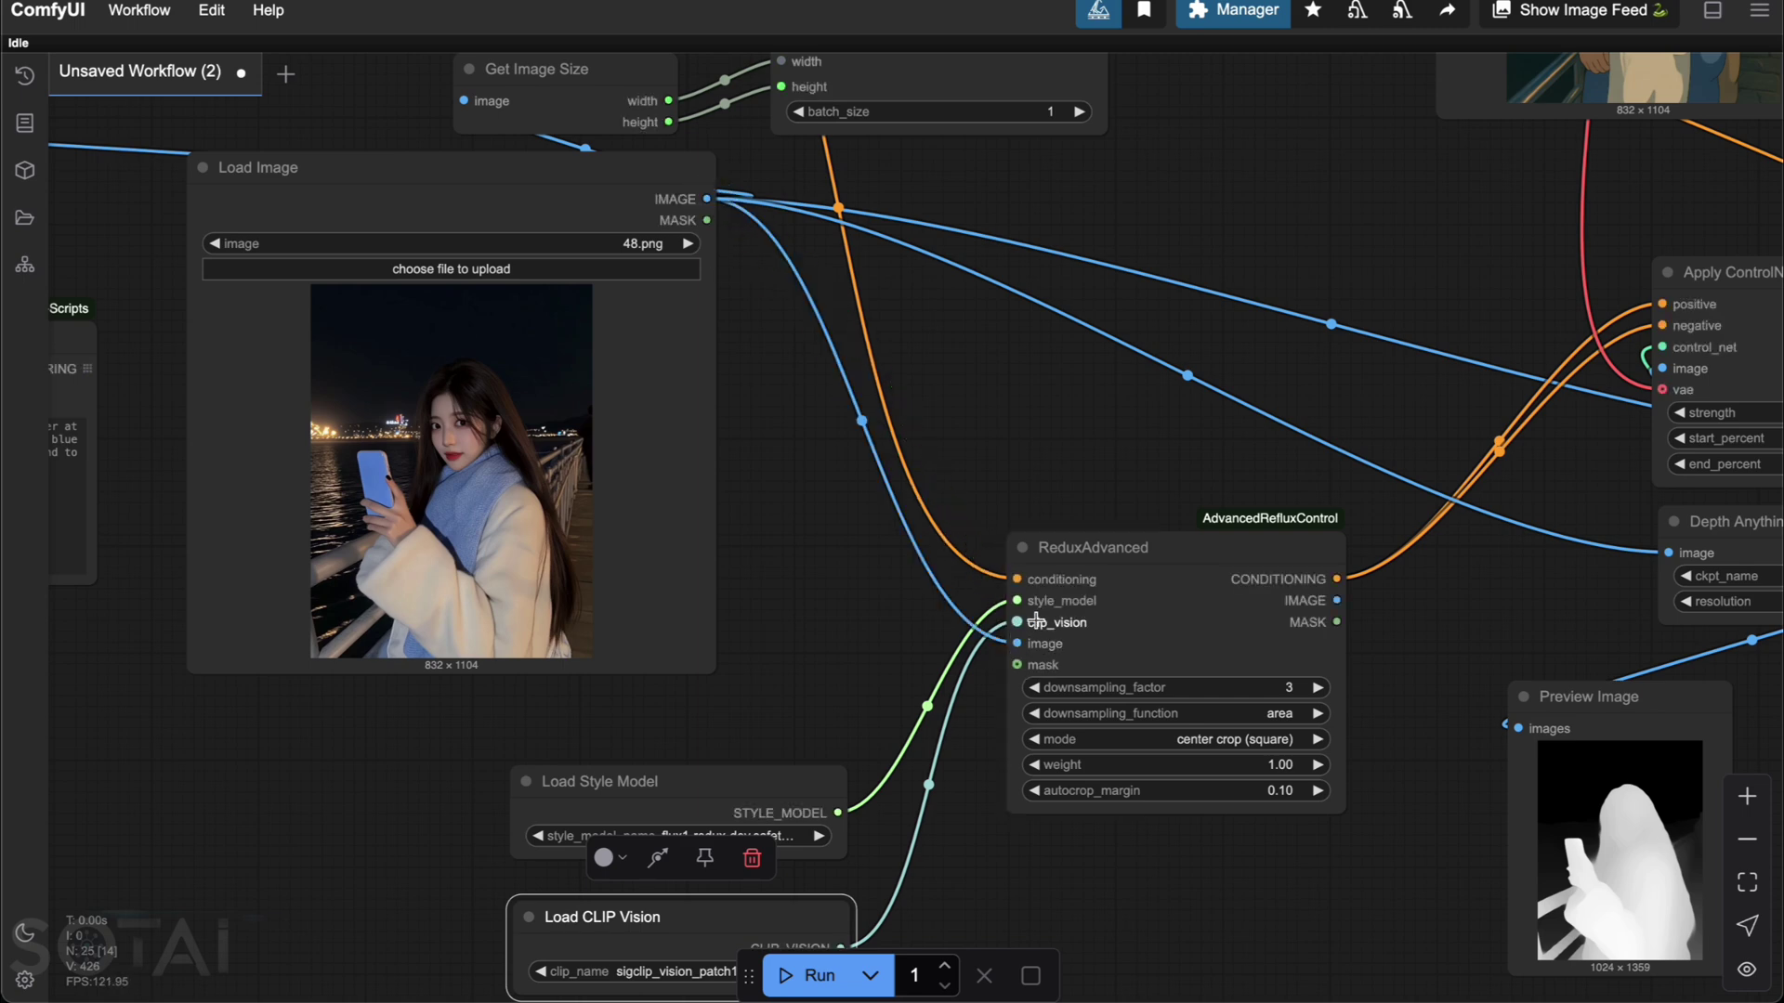
drag(1050, 475, 729, 456)
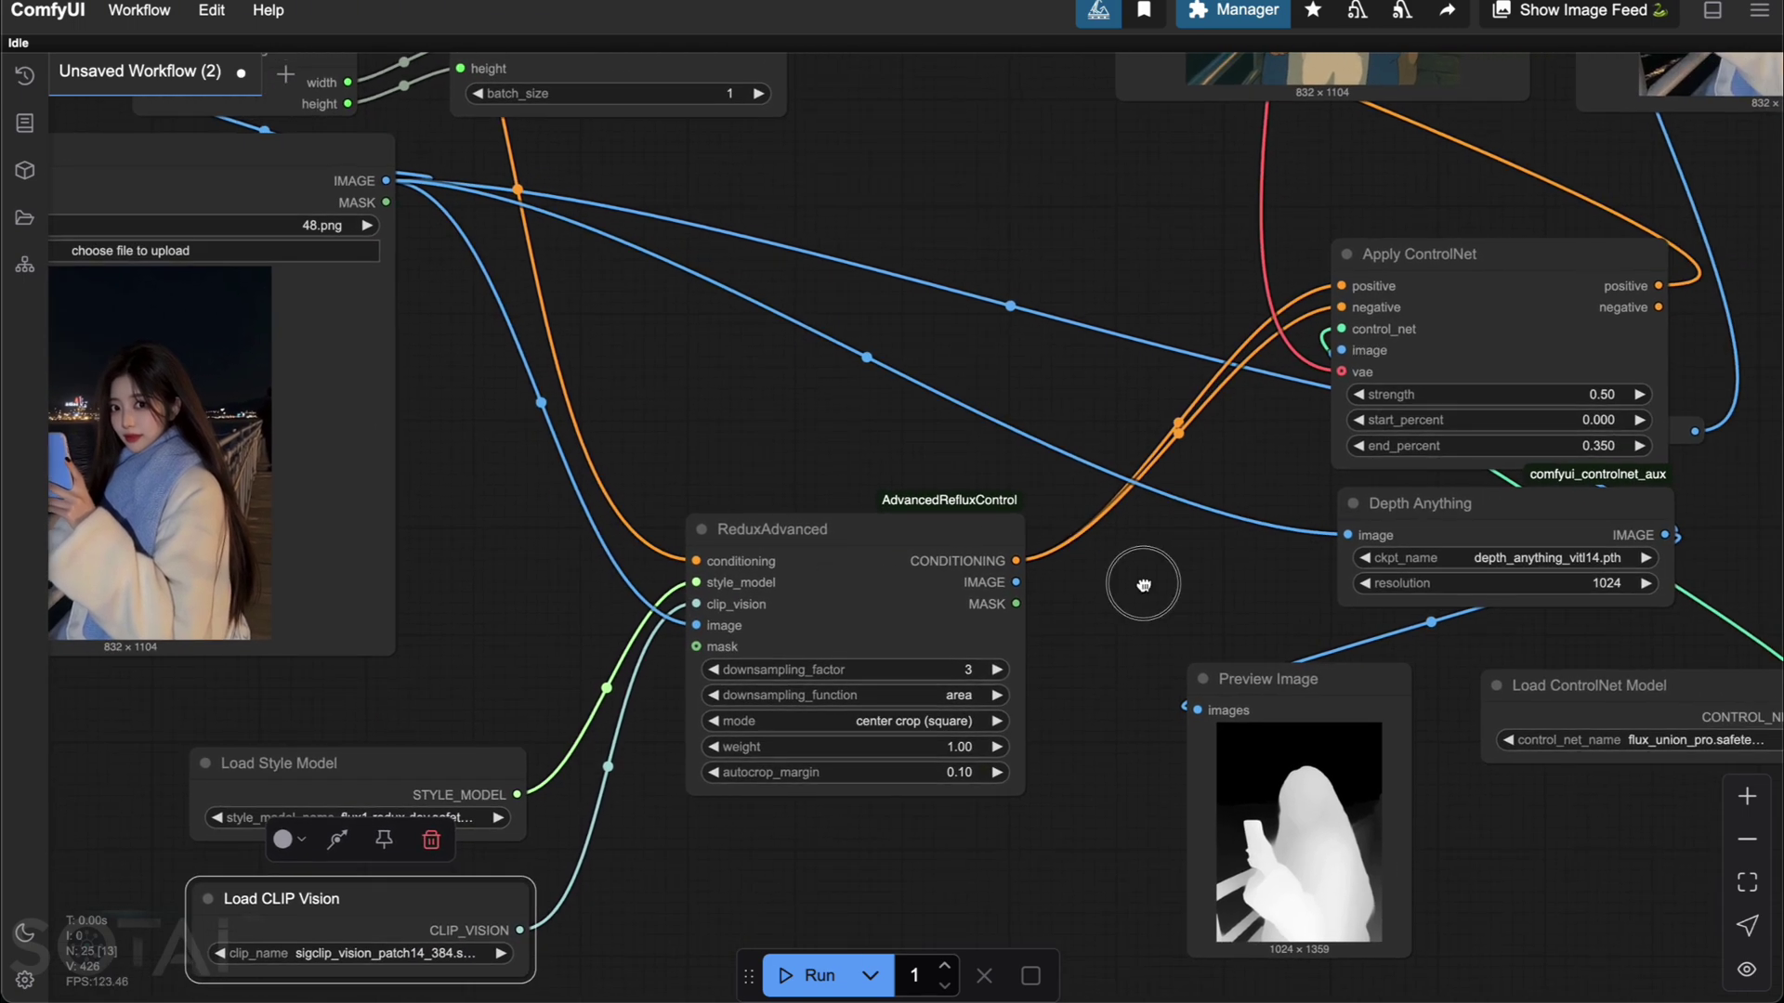
drag(1143, 586, 1016, 458)
click(847, 553)
Step: Group ReduxAdvanced, Load Style Model and Load CLIP Vision as 'Group Texture' and move it lower-left
drag(427, 757, 889, 713)
drag(387, 624, 470, 587)
click(669, 479)
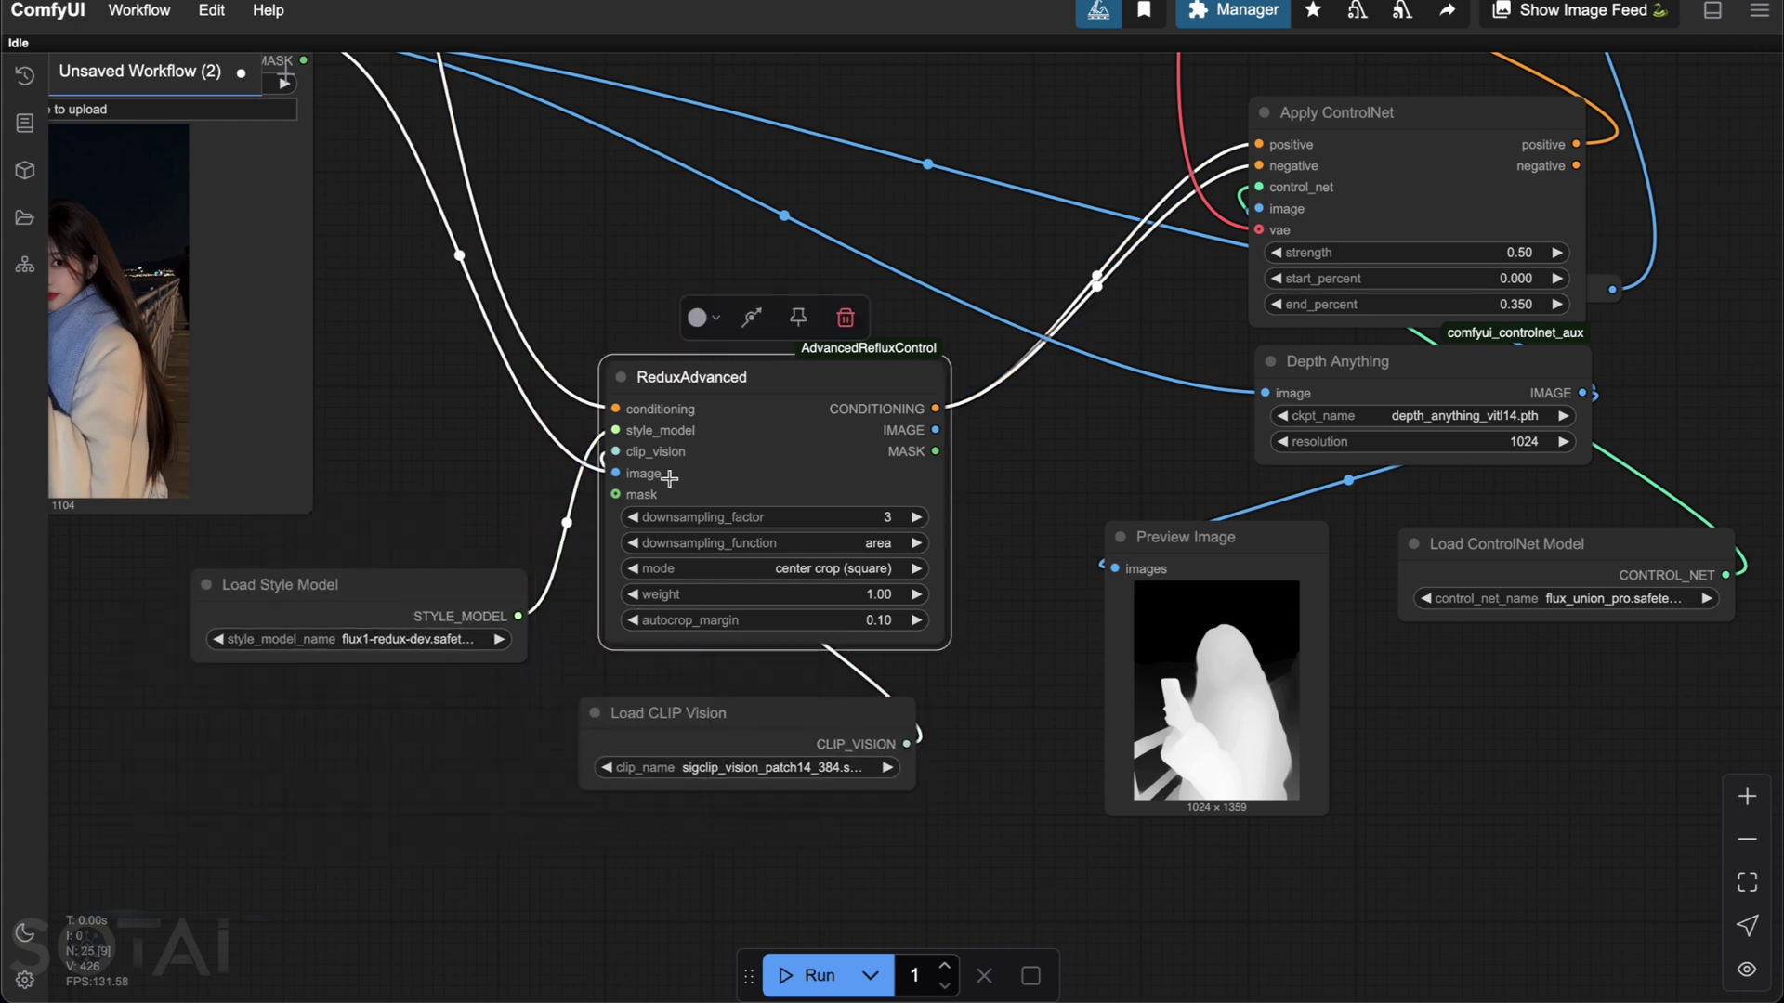
shift+click(409, 597)
shift+click(753, 715)
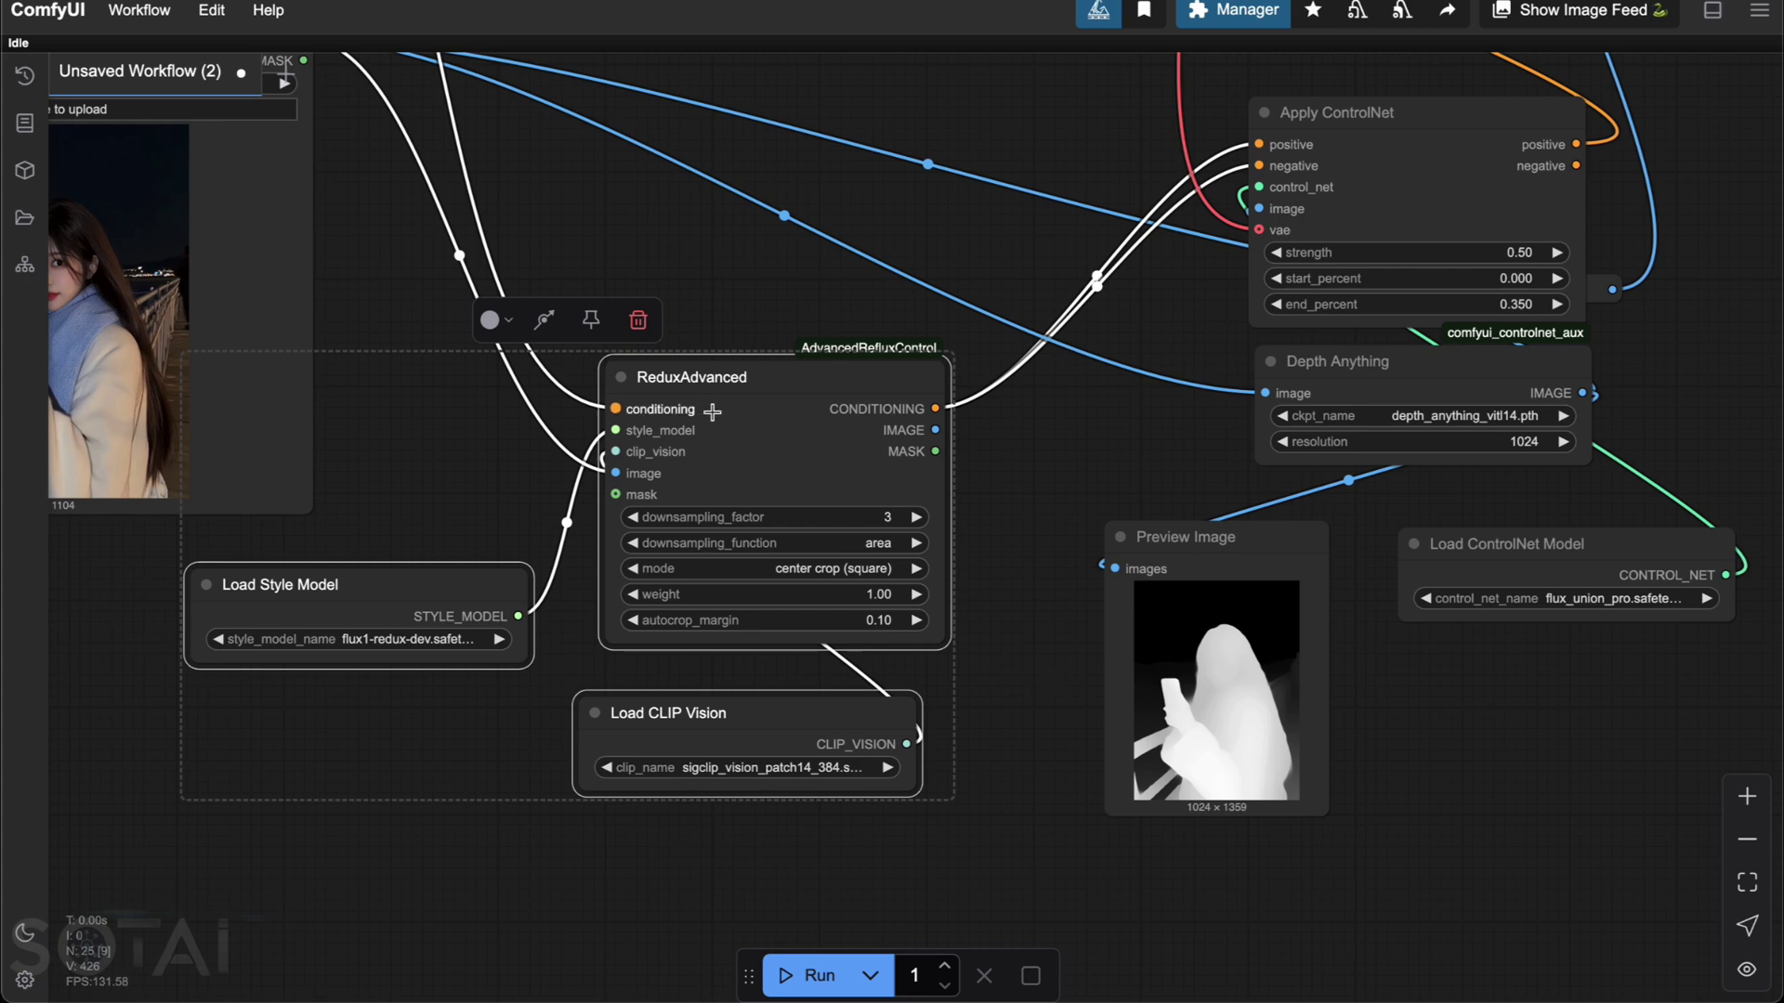
key(ctrl+g)
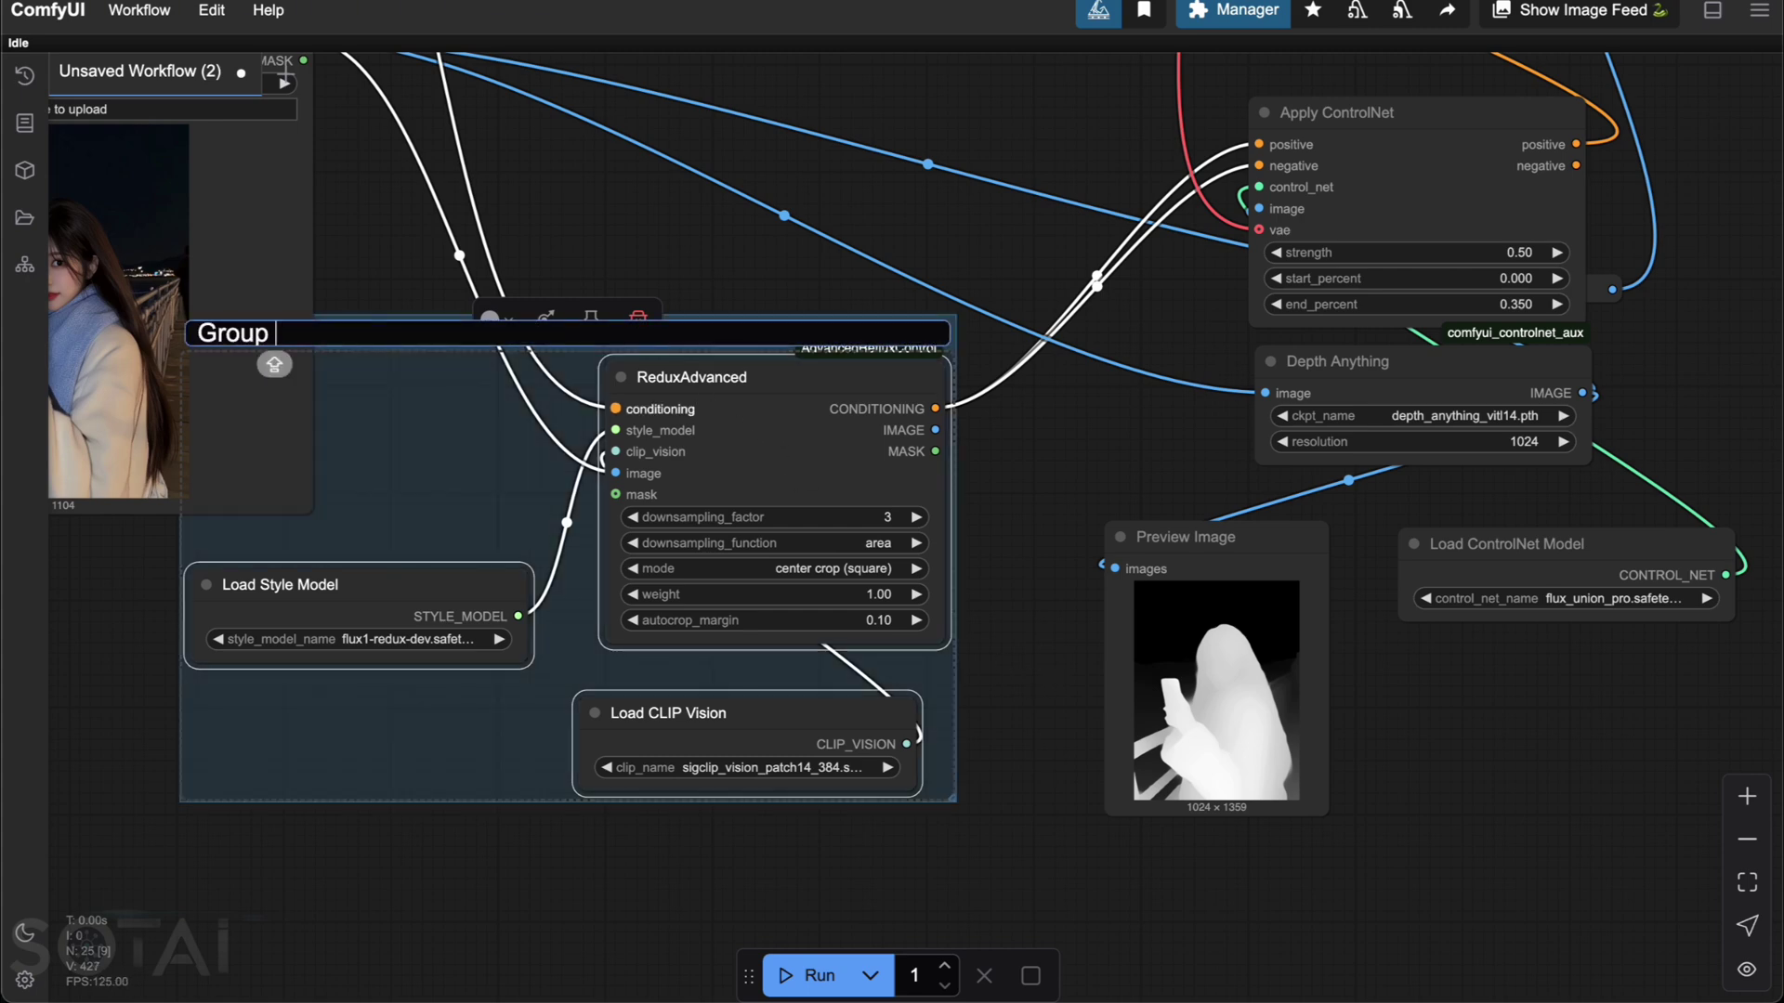
text(Texture)
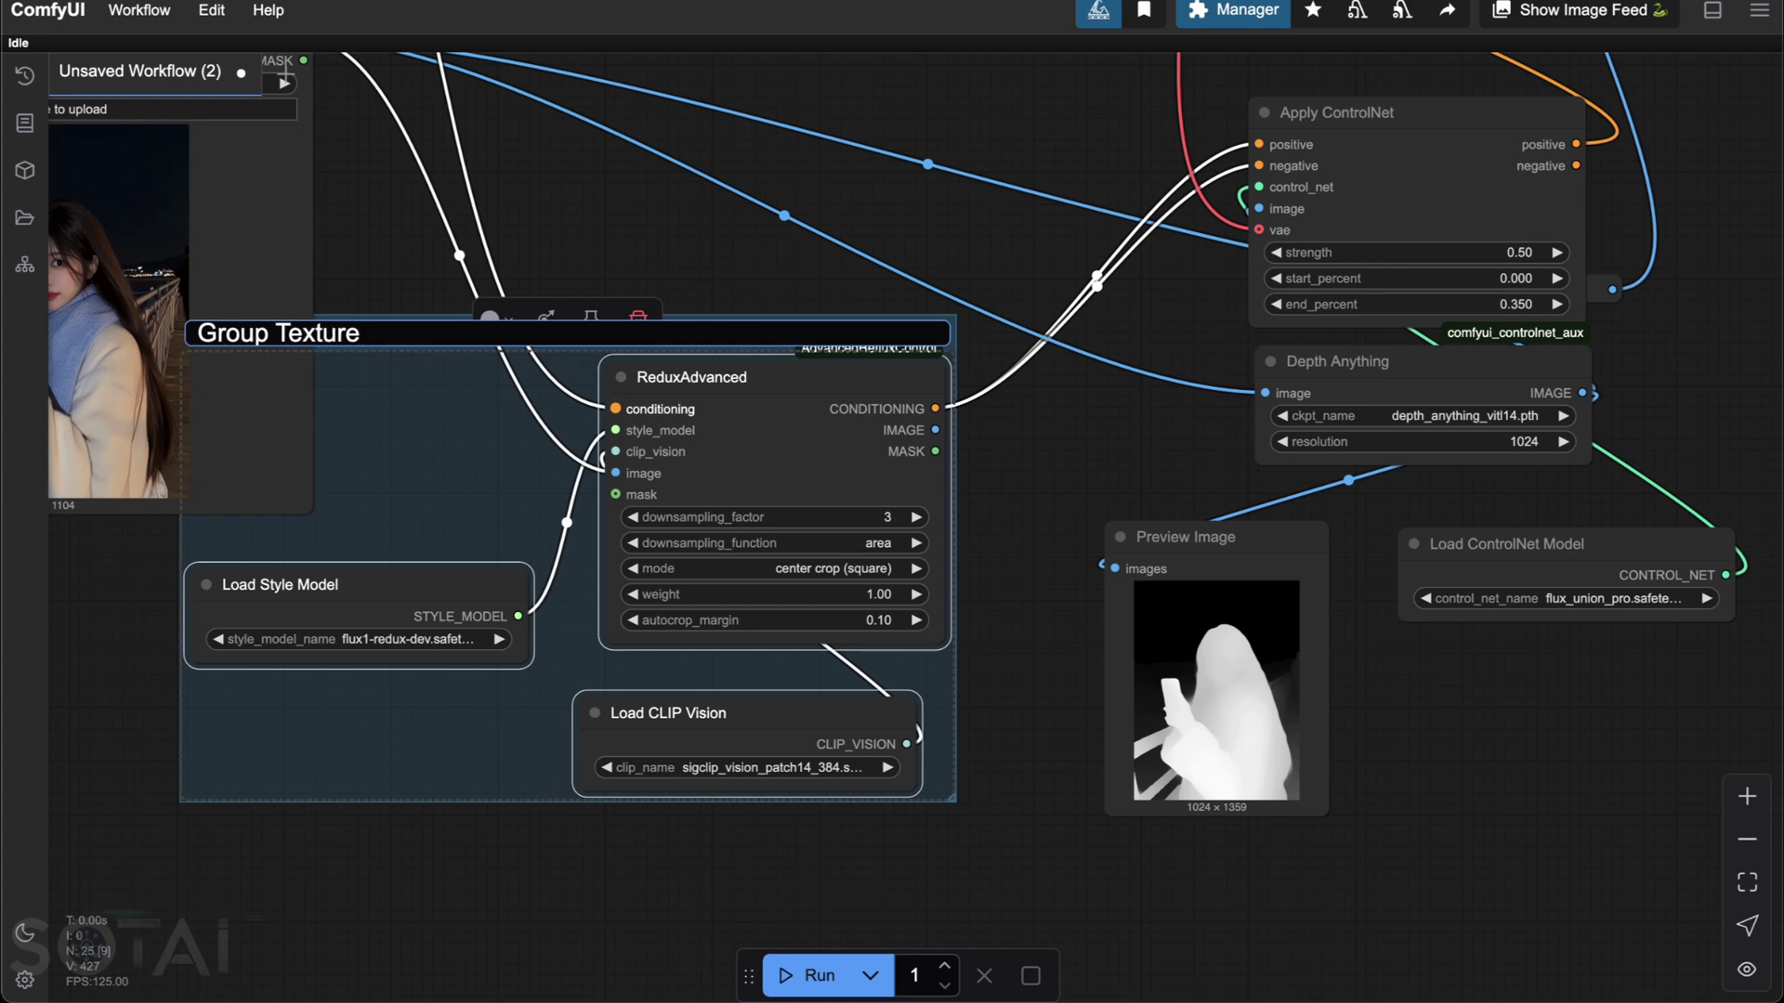
key(Return)
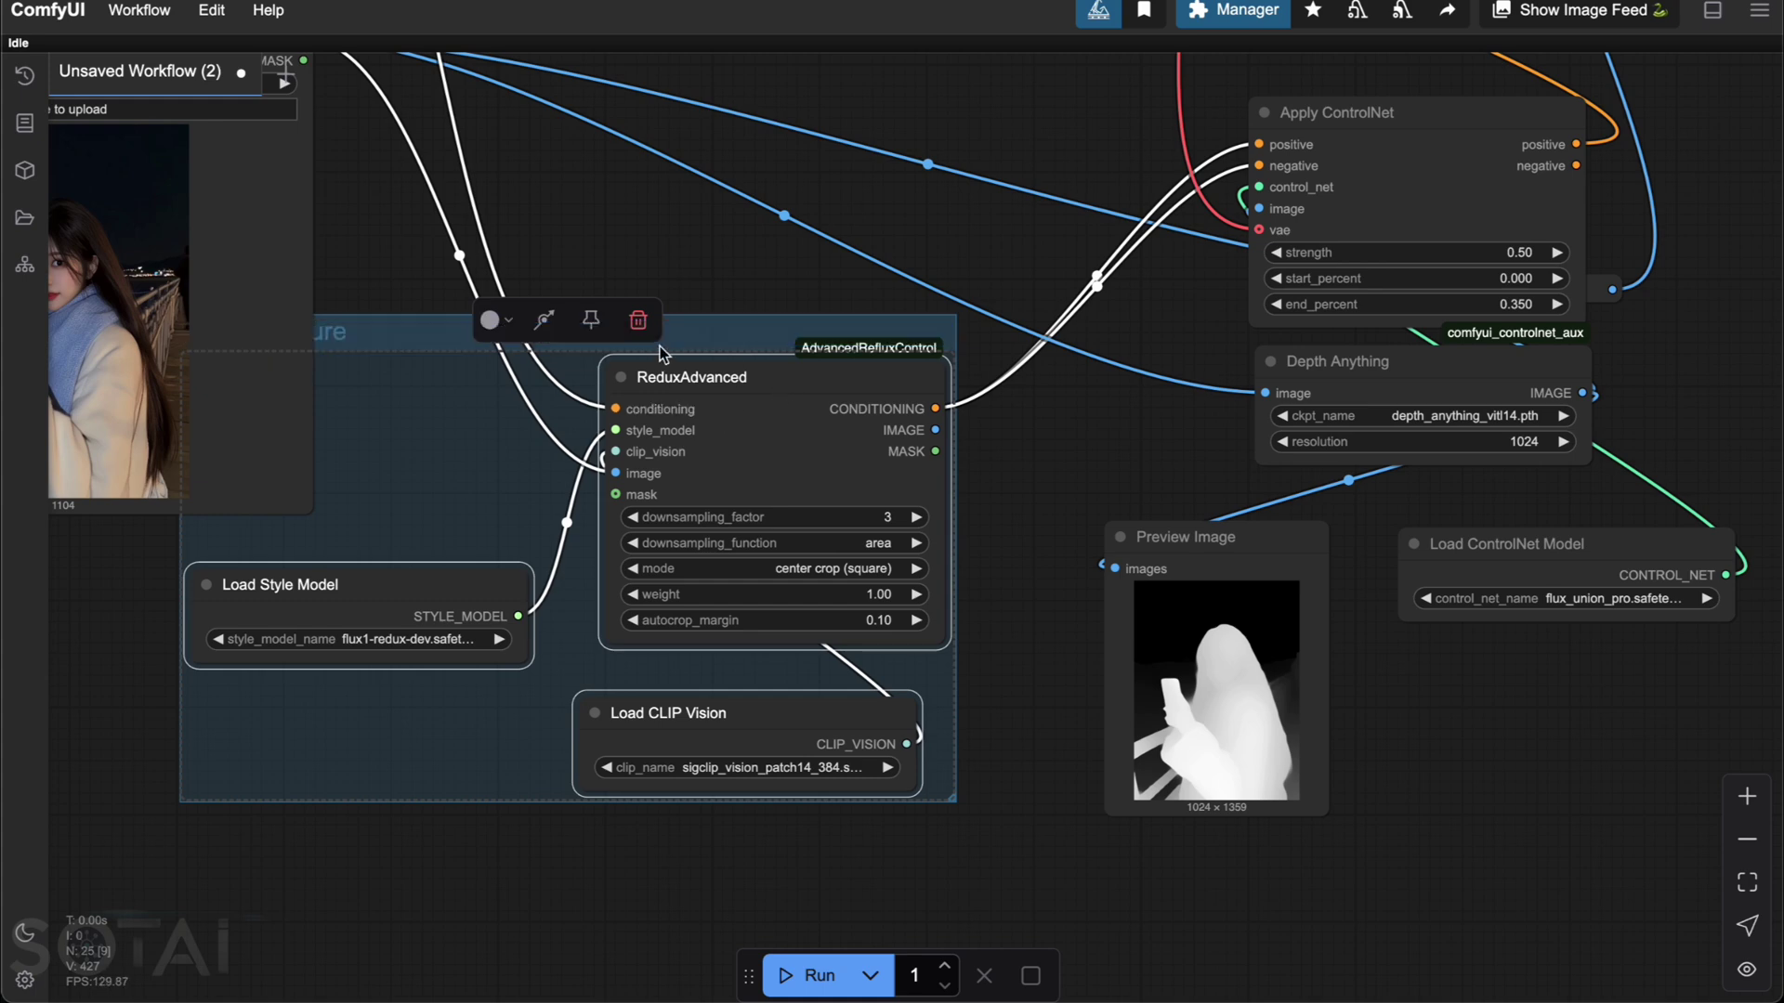
drag(669, 336, 678, 659)
drag(916, 457, 398, 538)
Step: Group Apply ControlNet, Depth Anything and Load ControlNet Model as 'Group structure' and move it right
click(919, 219)
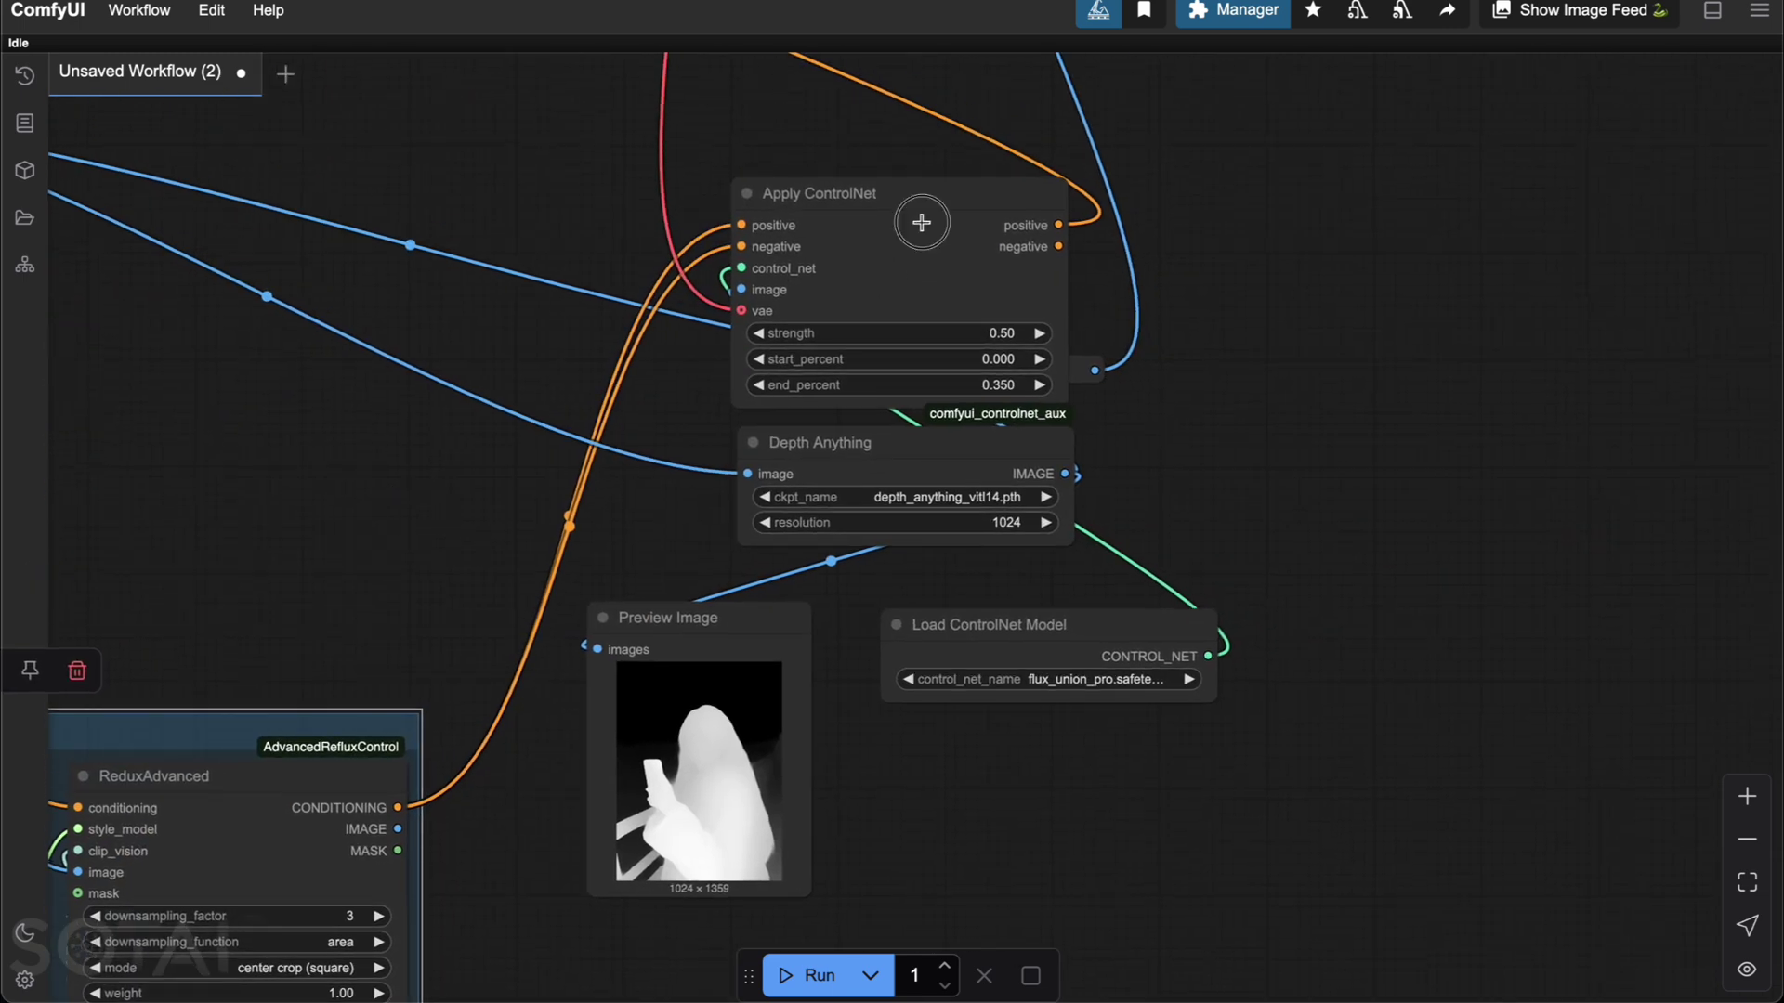
shift+click(922, 452)
shift+click(1016, 620)
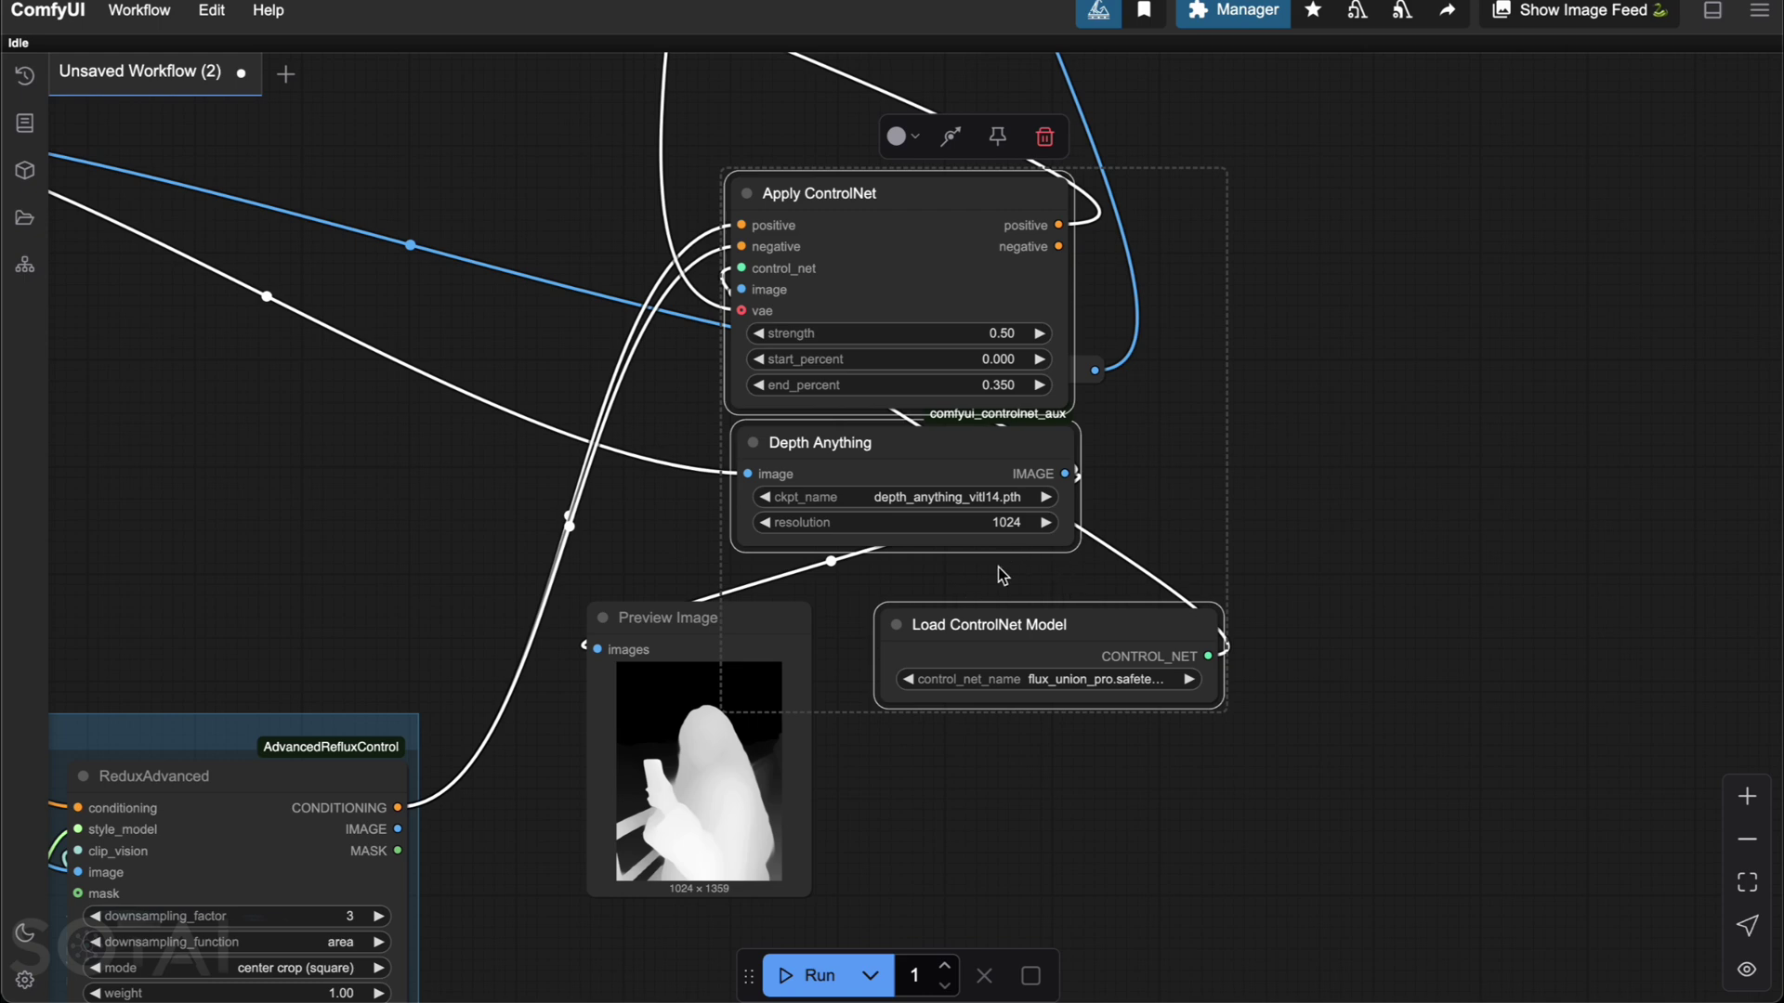
drag(1357, 403, 1364, 433)
key(ctrl+g)
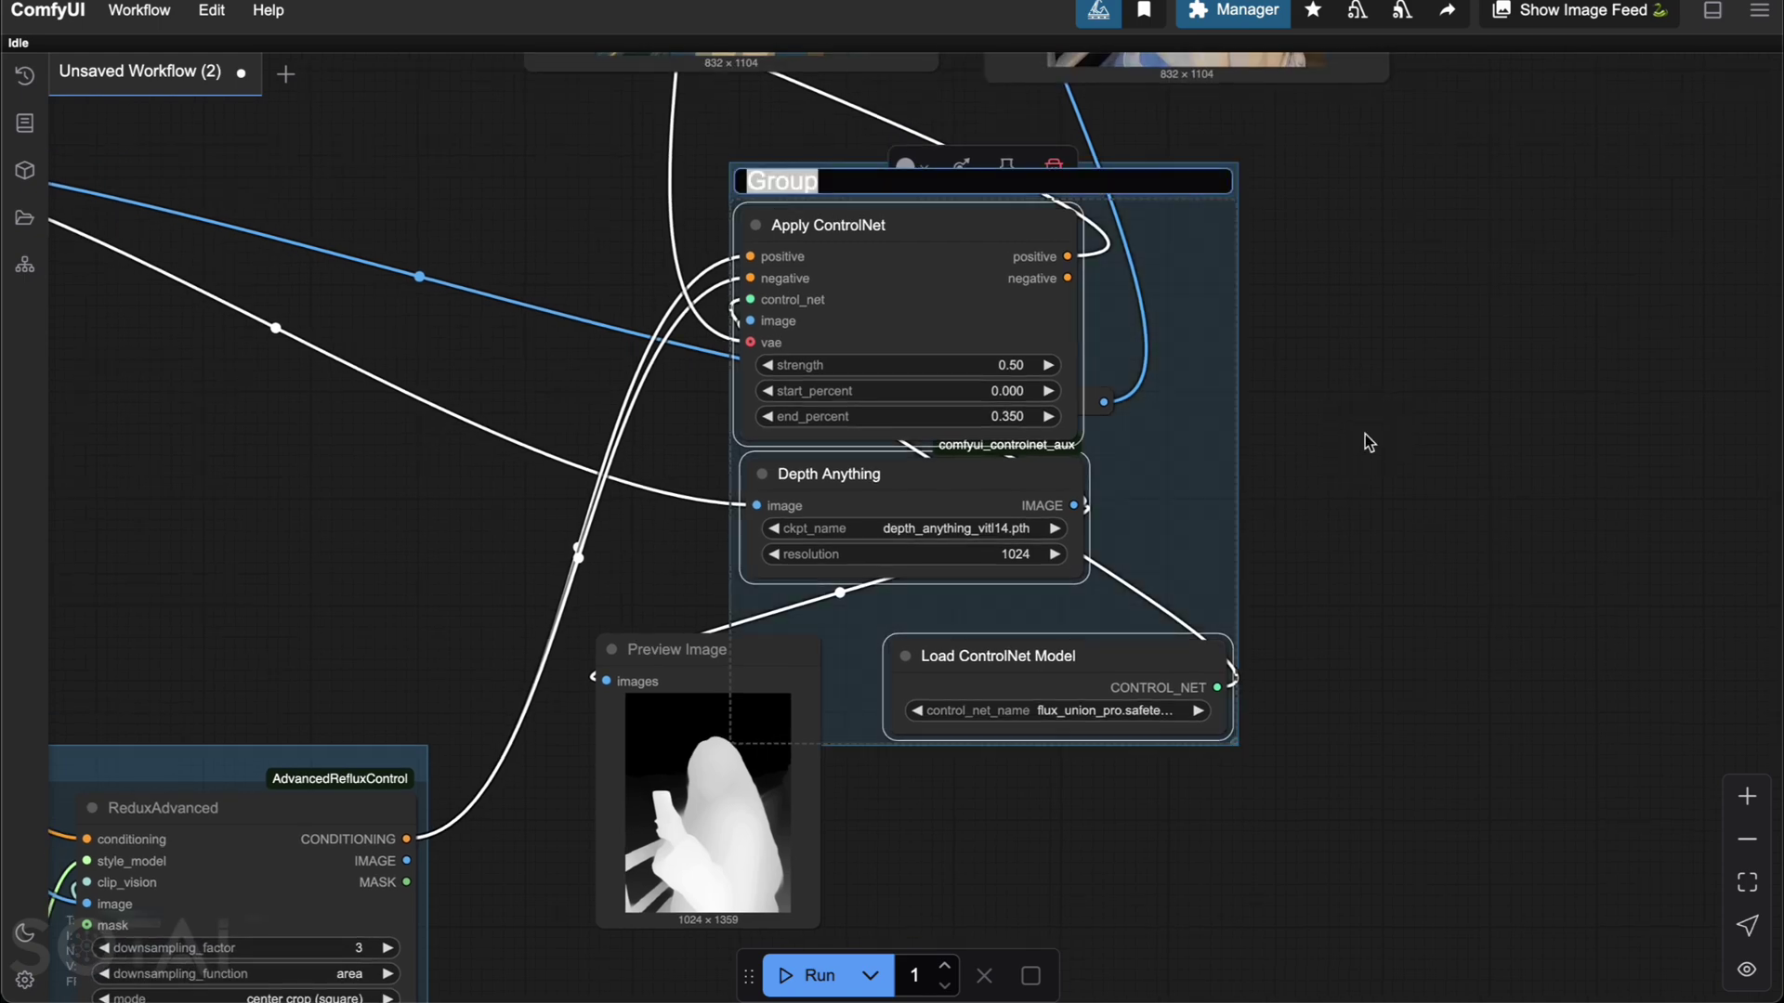
key(Right)
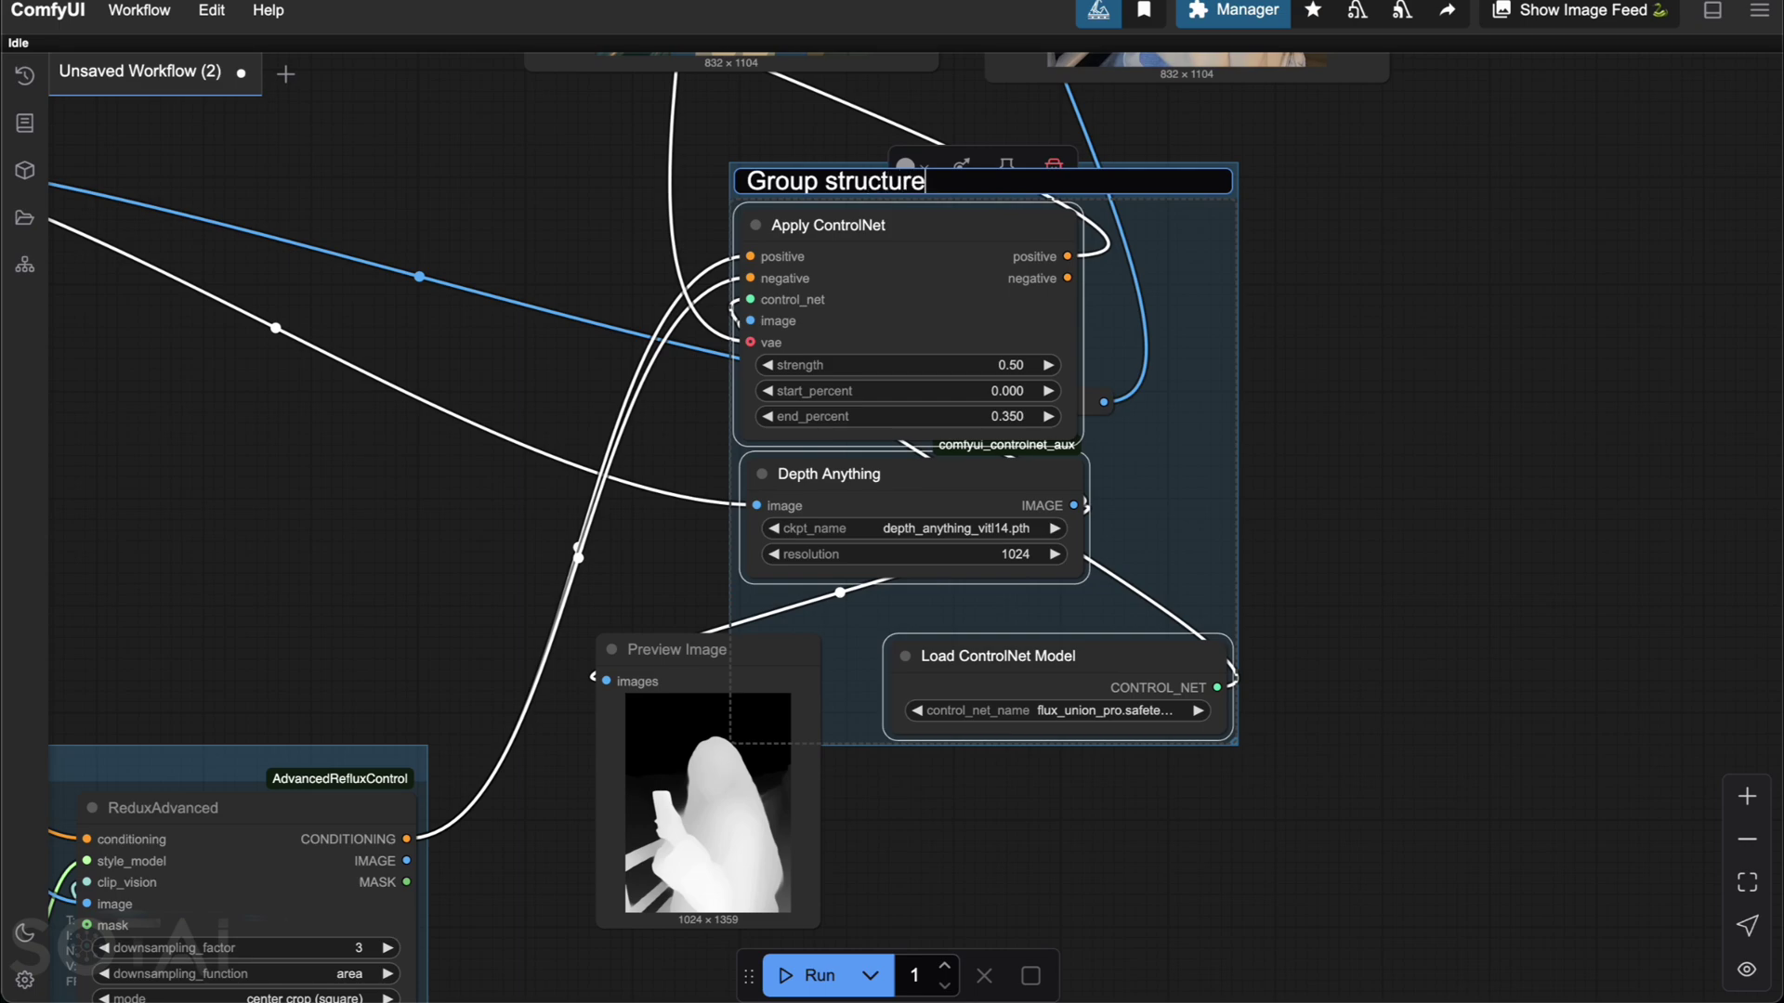
key(Return)
drag(1199, 176, 1544, 293)
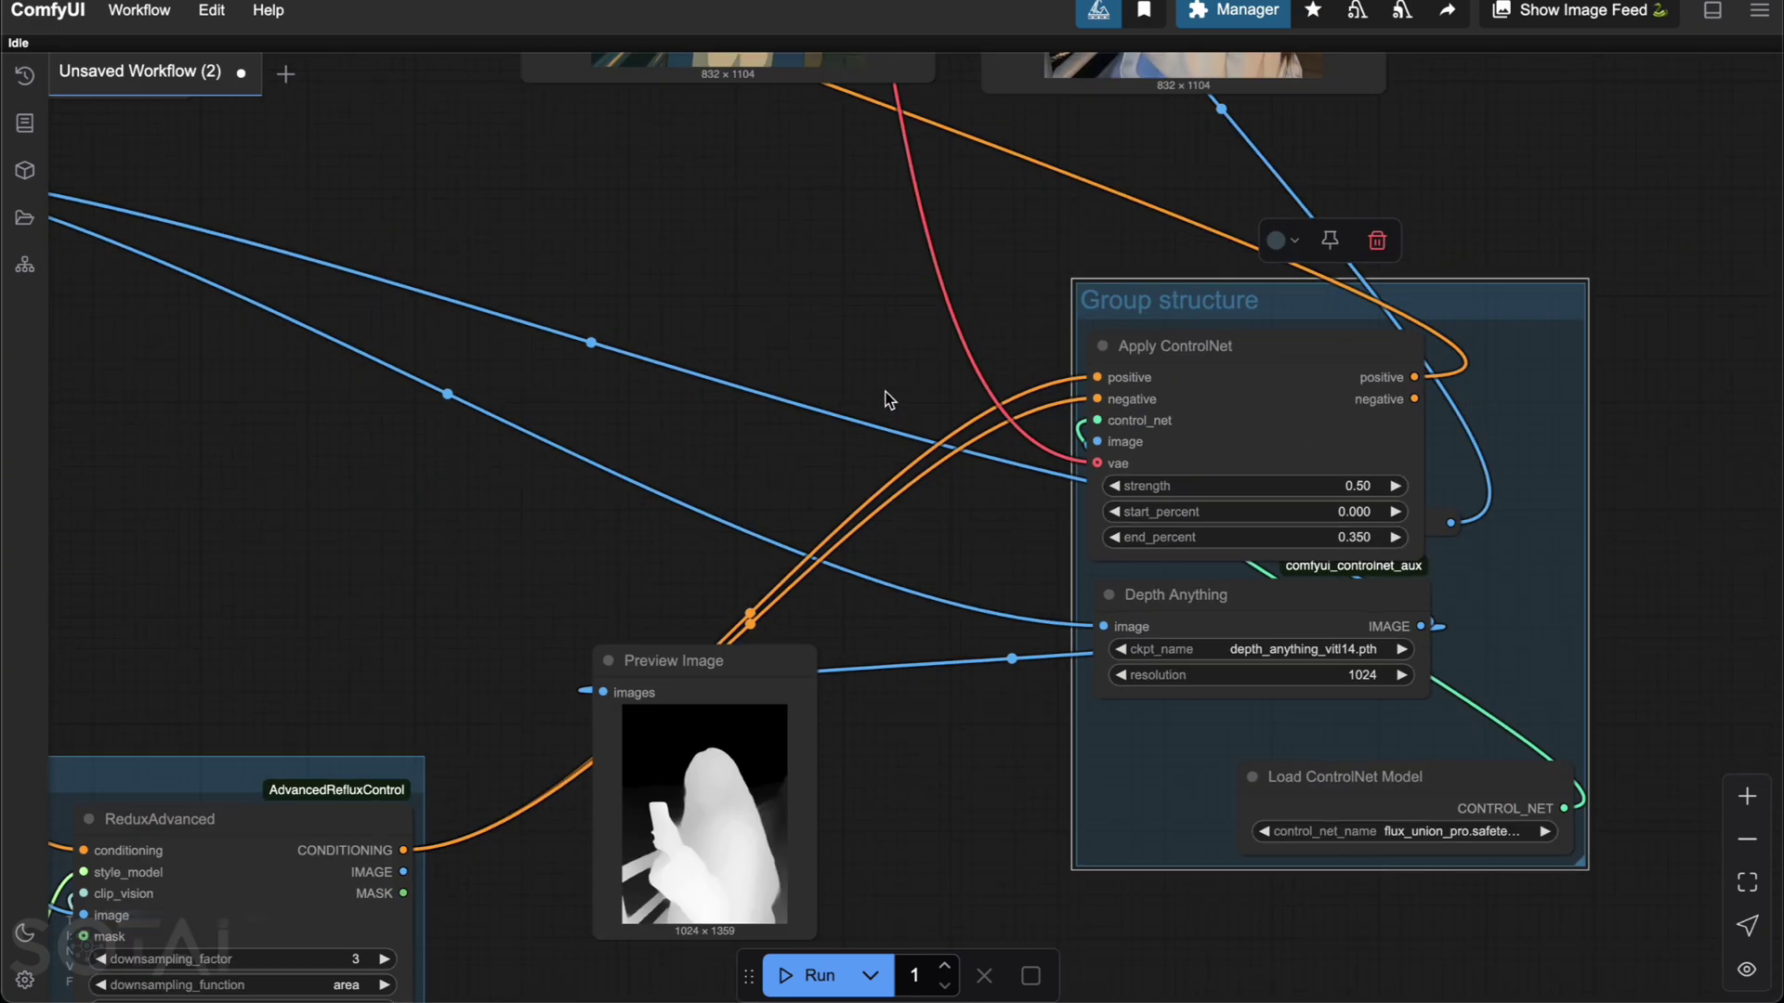
Step: Group Florence2ModelLoader, Florence2Run, Text and CR Text Concatenate as 'Group Prompt' and move it left
scroll(888, 399, down, 4)
drag(728, 319, 1514, 421)
drag(421, 775, 752, 801)
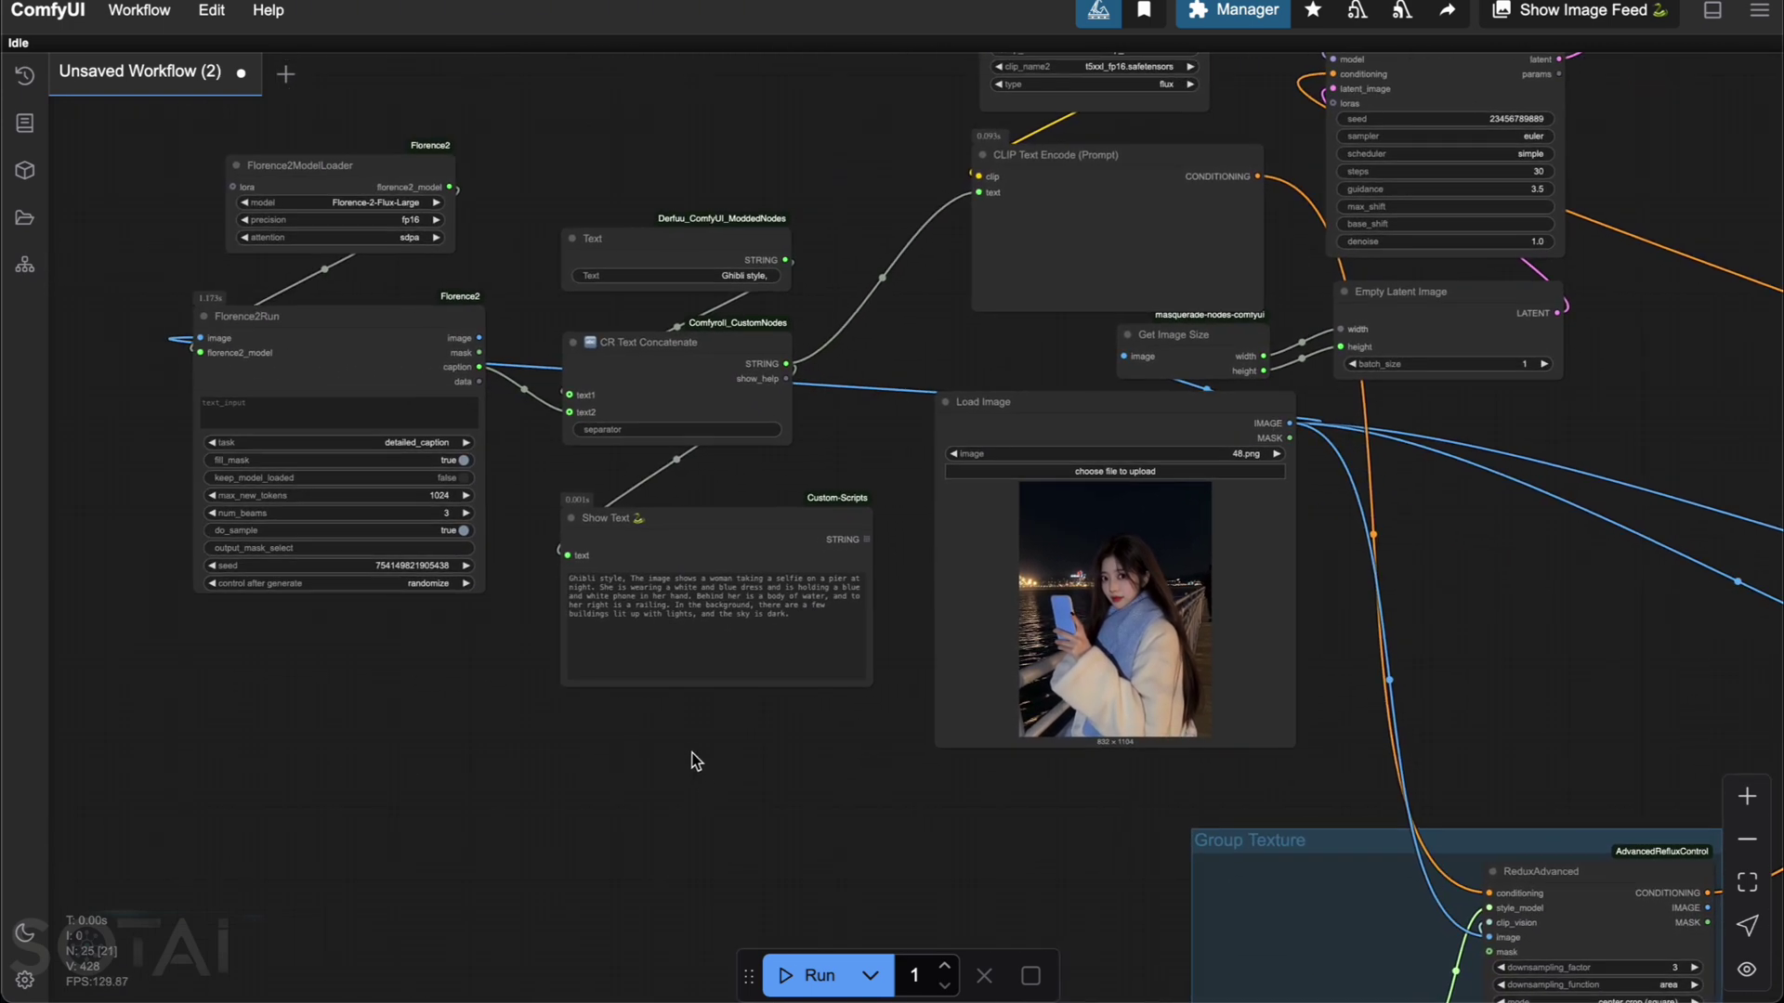
scroll(693, 757, up, 2)
drag(586, 792, 737, 902)
click(475, 184)
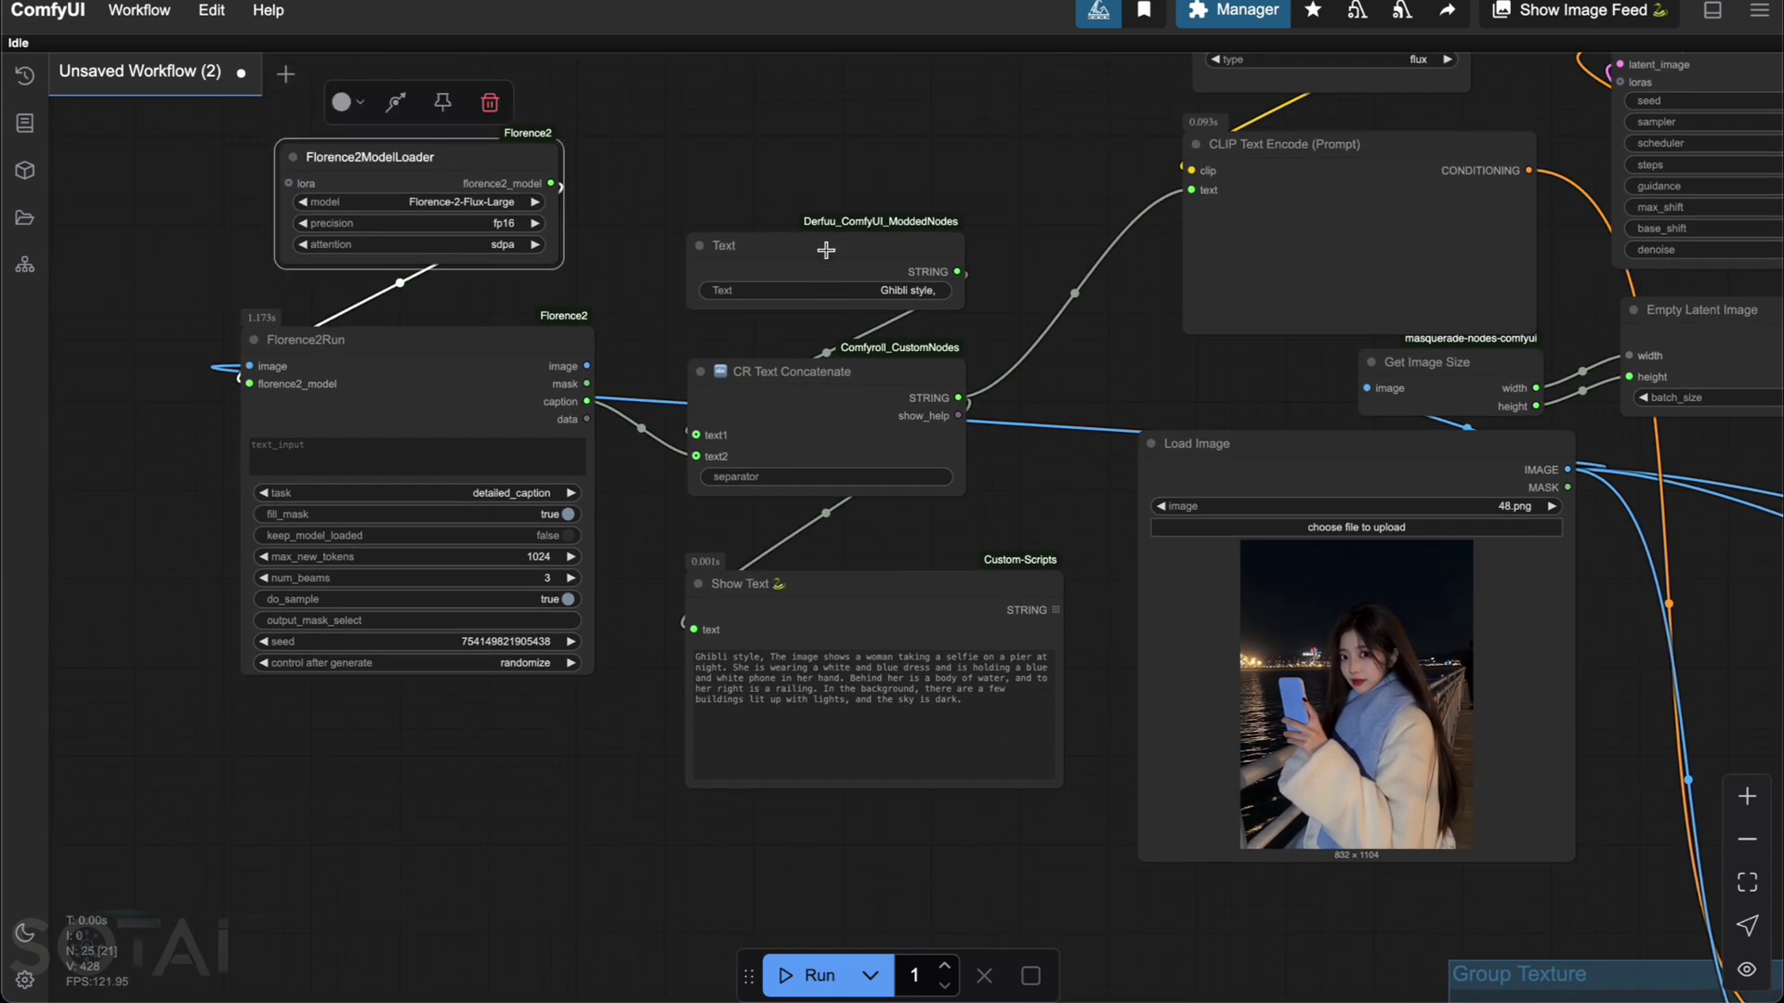
shift+click(826, 250)
shift+click(469, 368)
shift+click(831, 381)
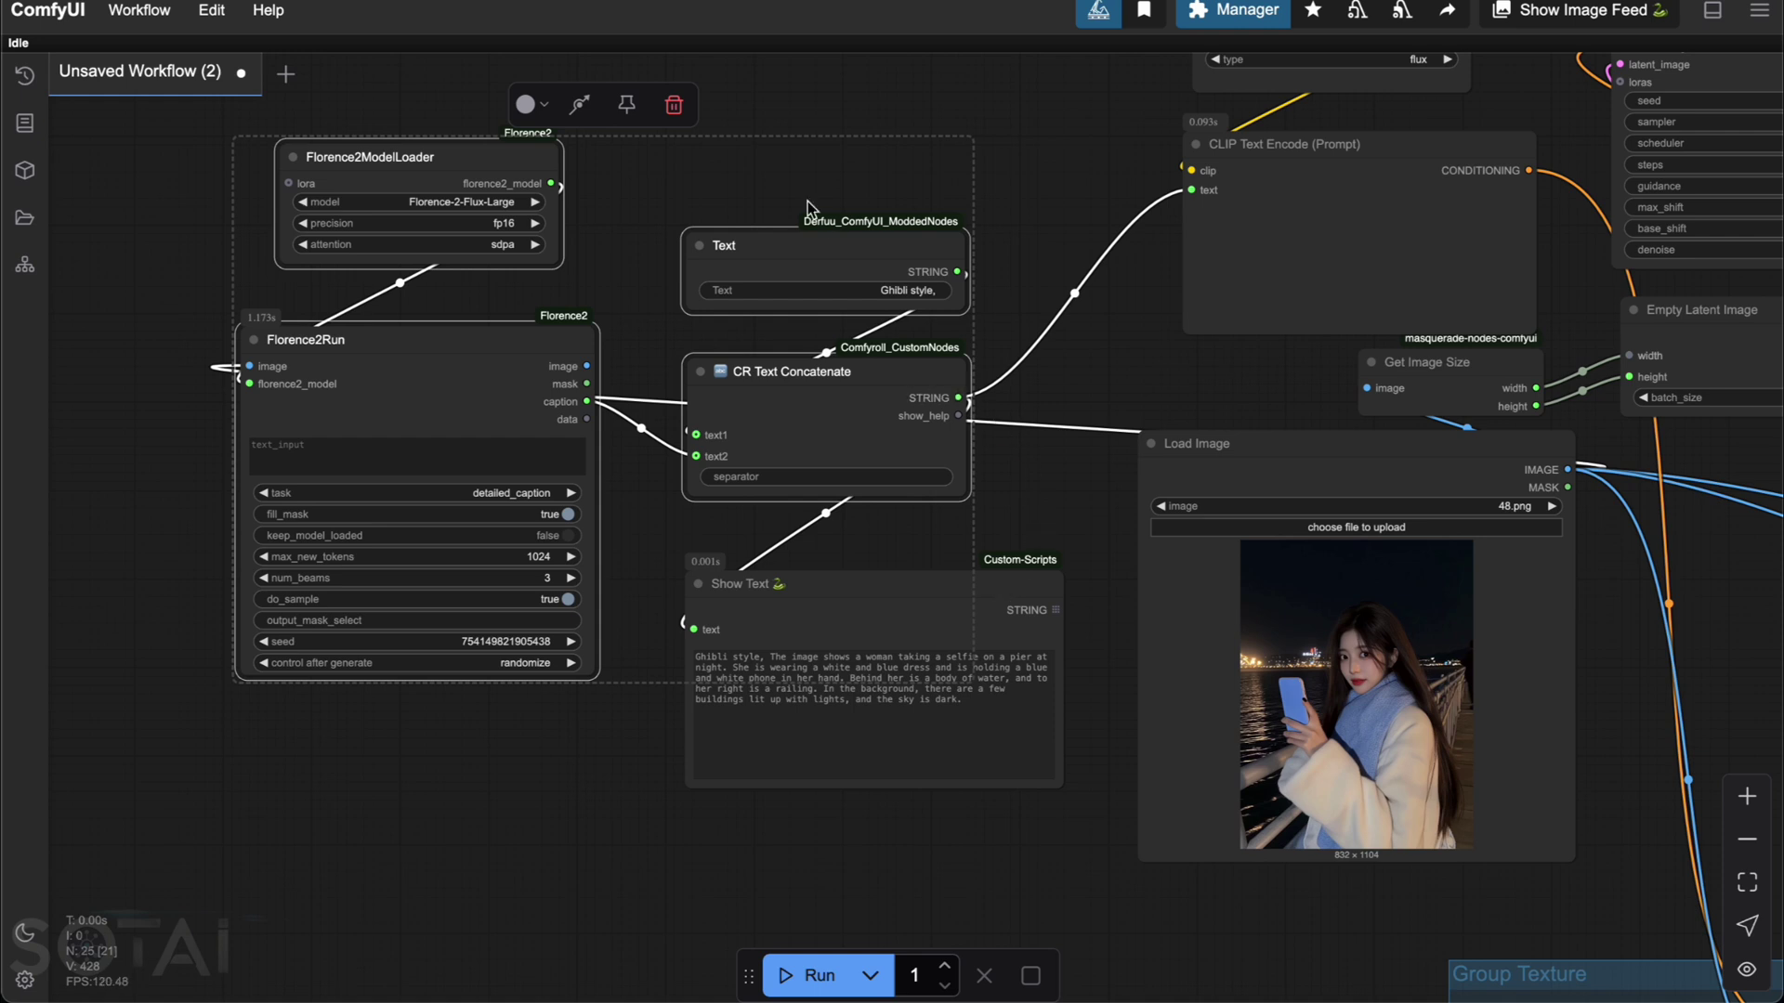
key(ctrl+g)
key(Right)
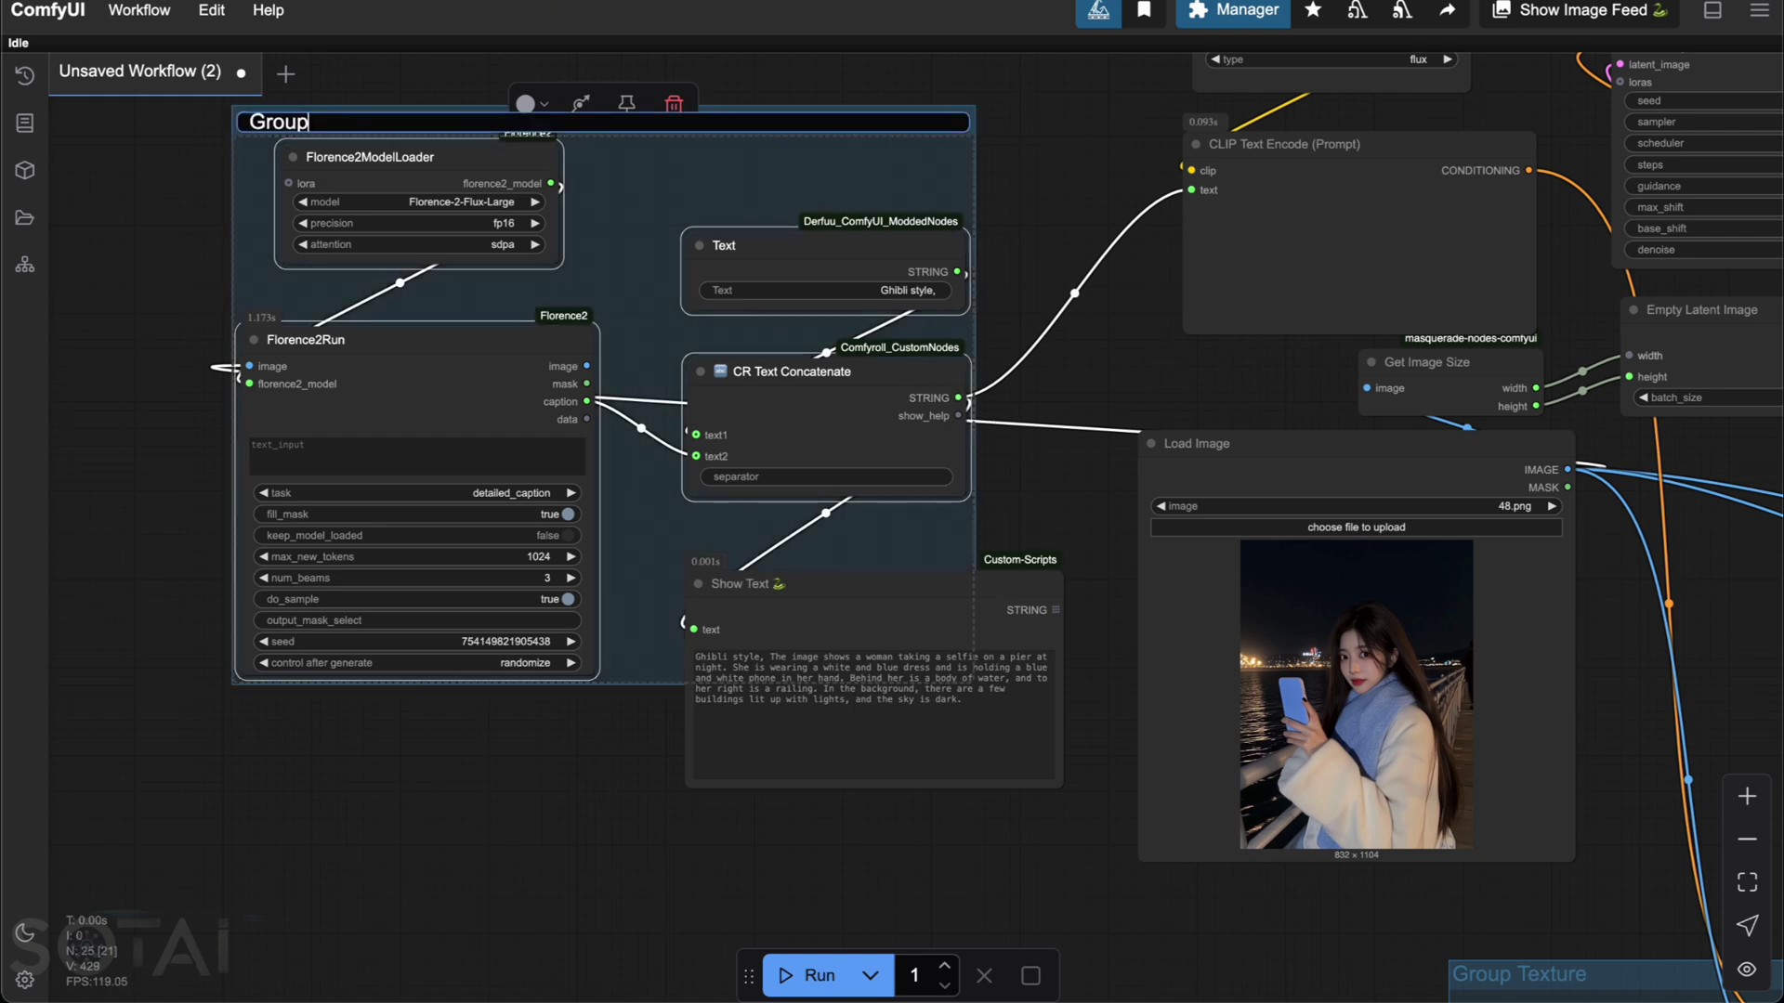
key(Return)
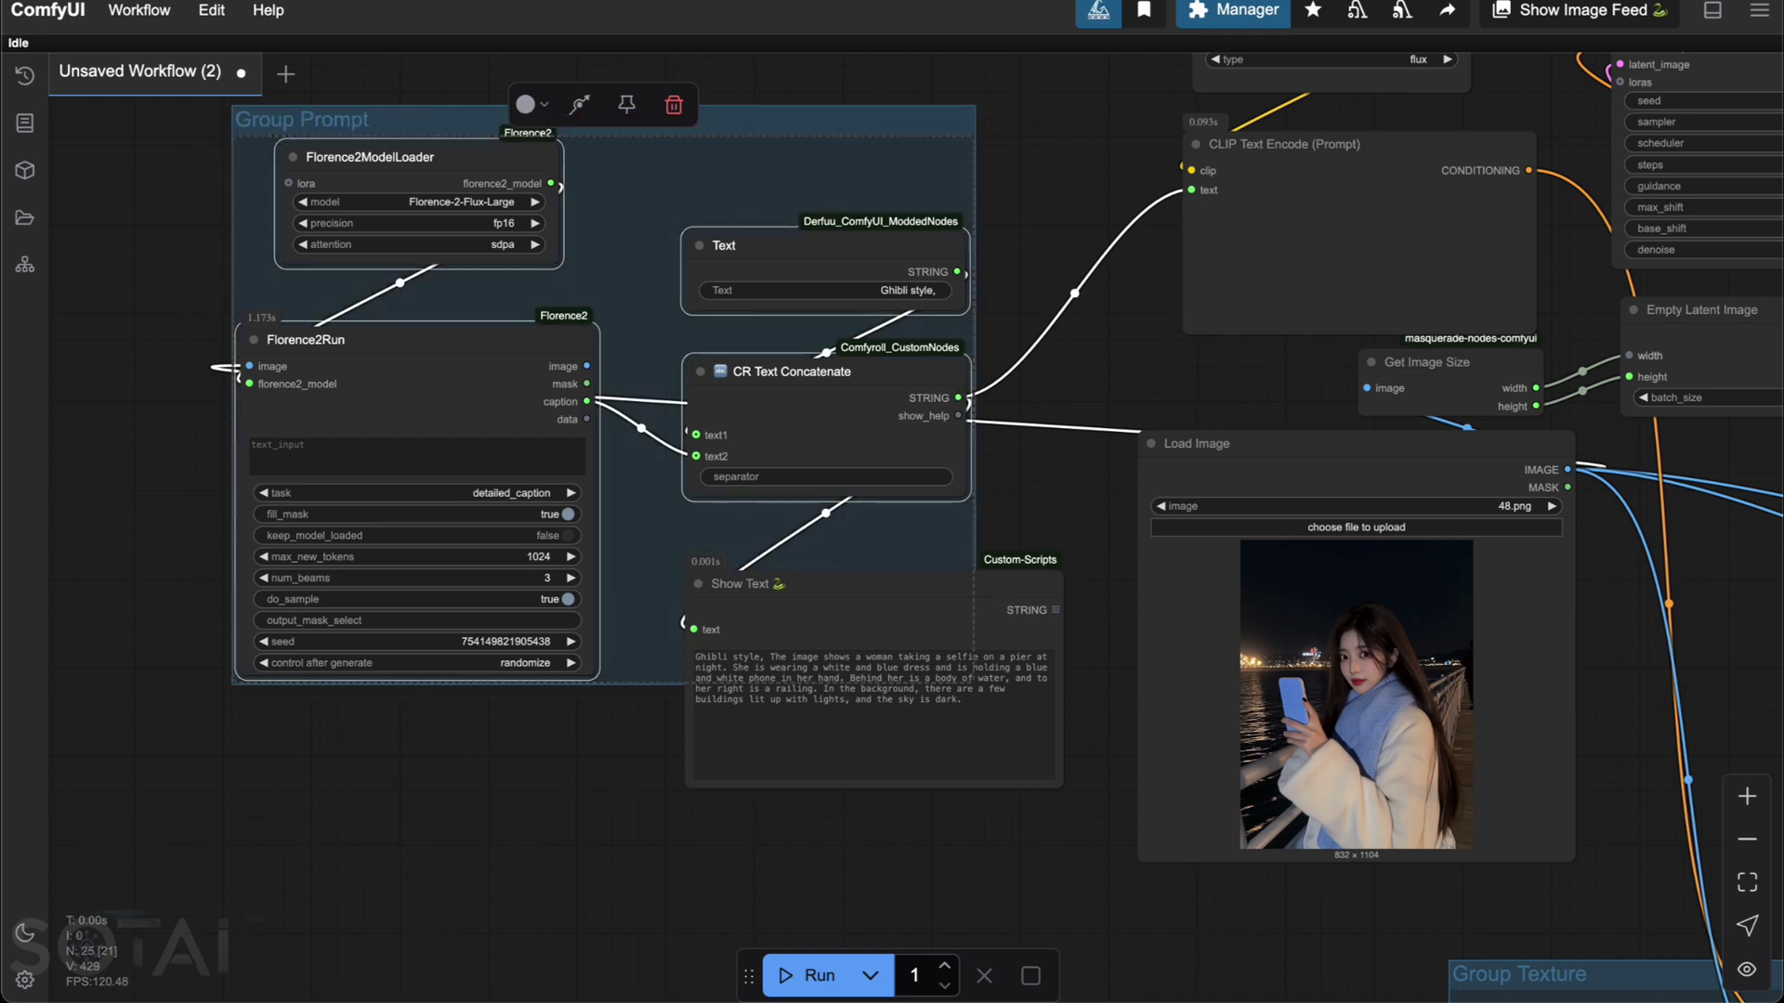
drag(812, 139, 653, 159)
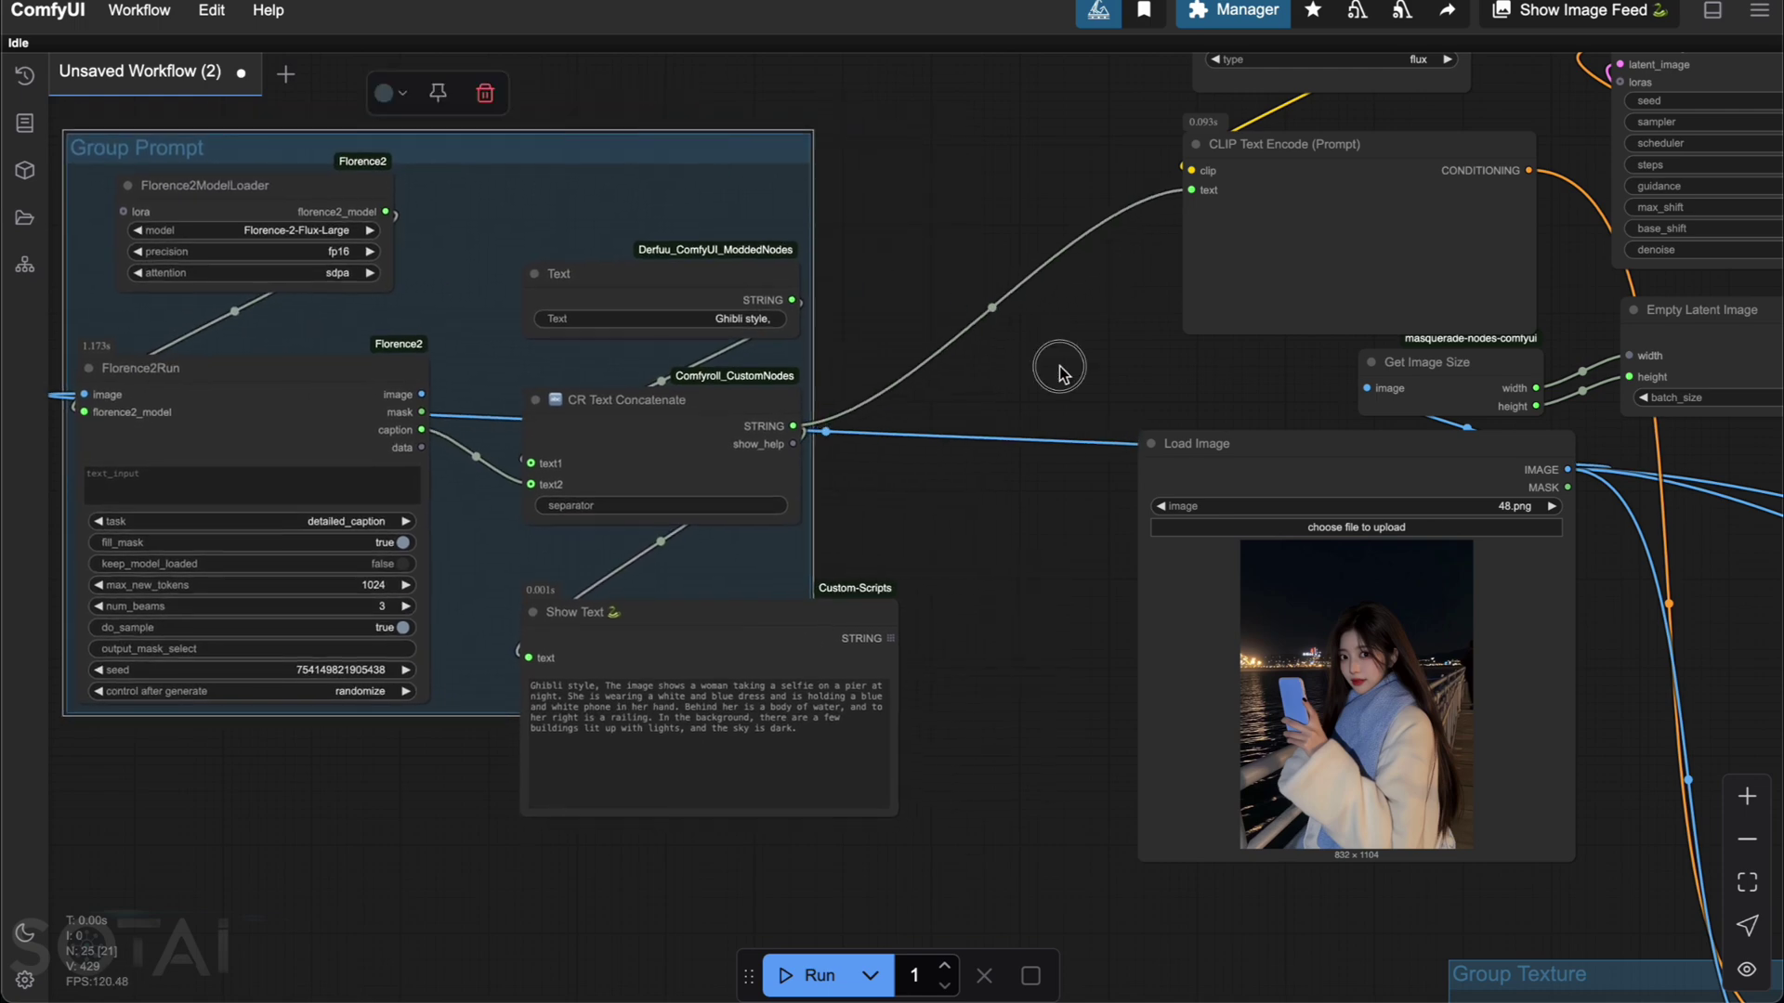
drag(1059, 370, 723, 383)
scroll(725, 384, up, 3)
Step: Run the workflow on the 48.png selfie and centre the two preview images
scroll(892, 492, down, 6)
drag(1435, 531, 781, 525)
scroll(781, 533, up, 5)
scroll(506, 589, down, 3)
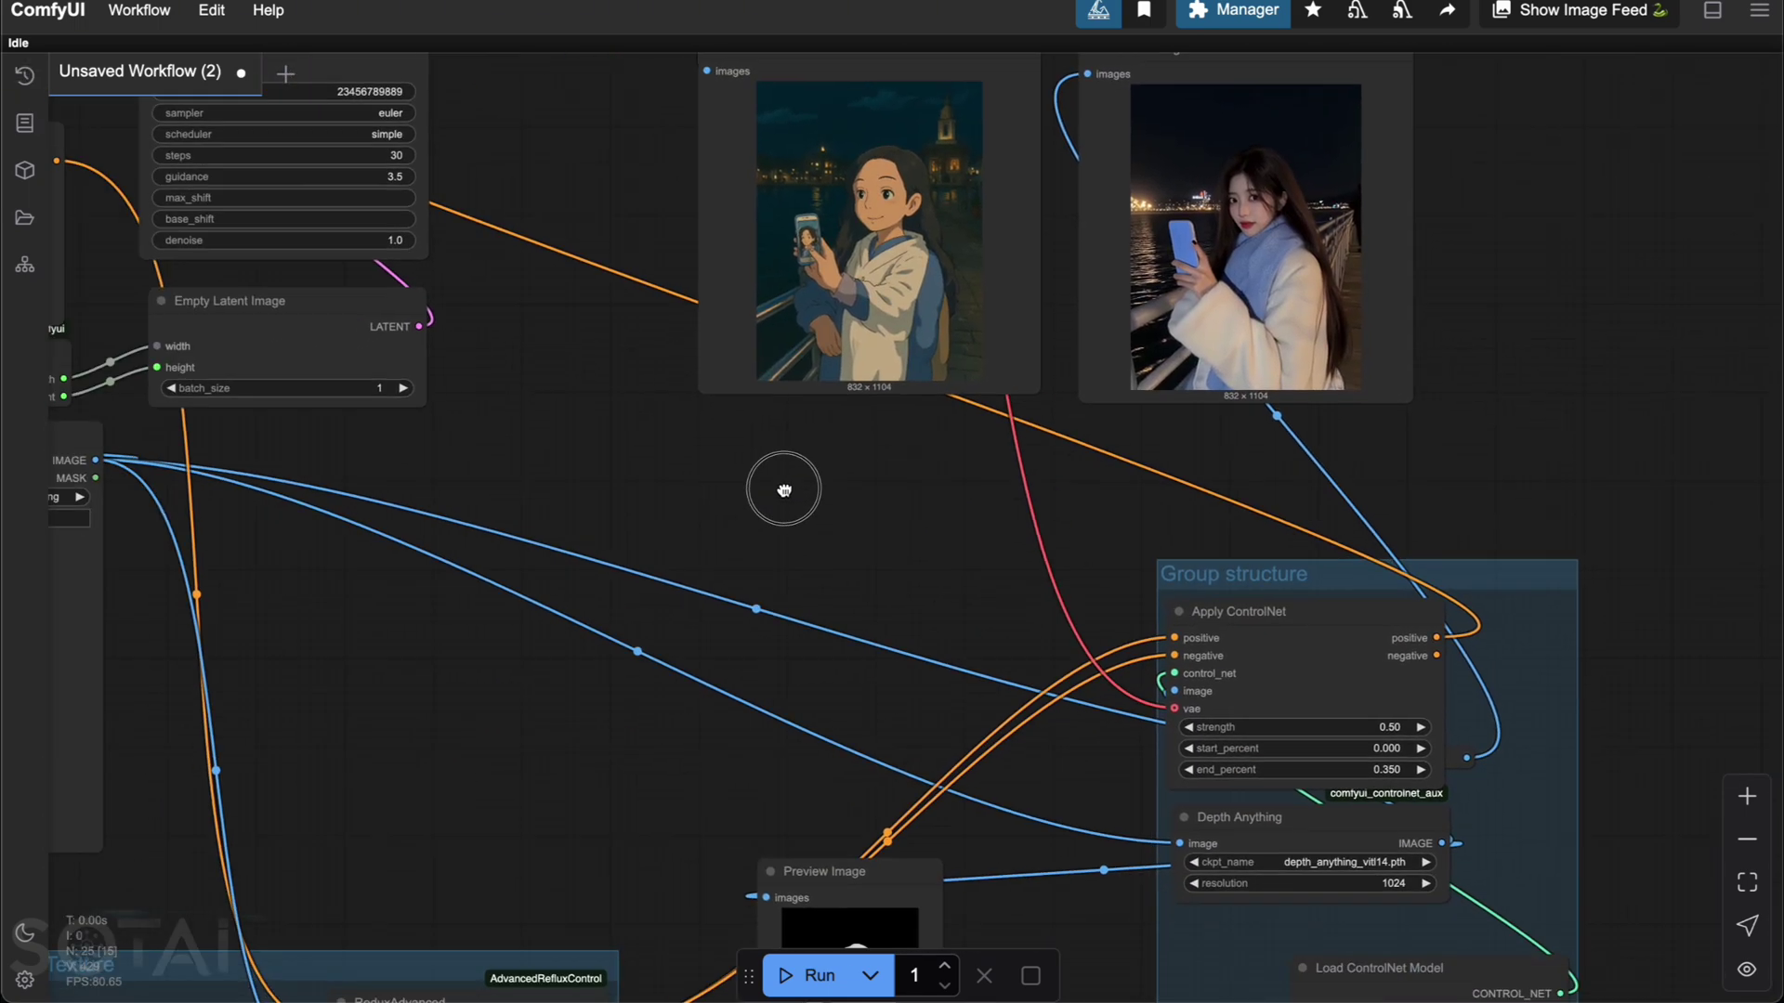
scroll(757, 520, down, 2)
drag(796, 525, 915, 420)
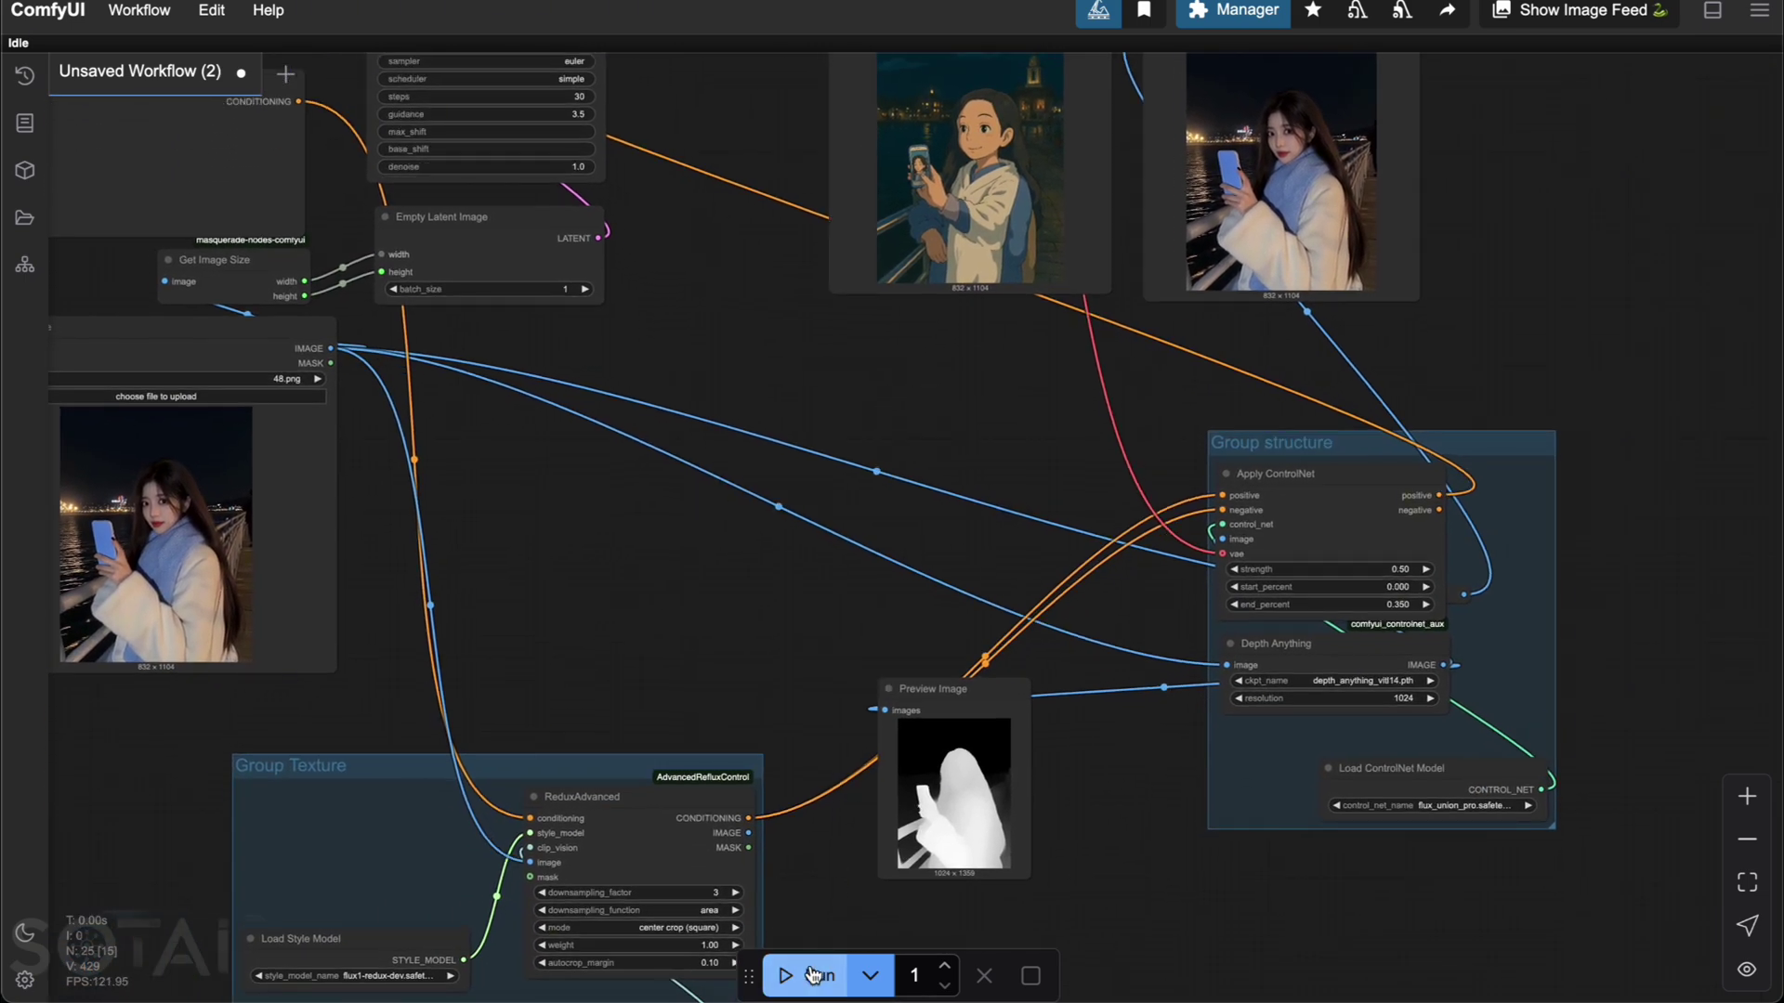
click(813, 975)
scroll(796, 689, up, 3)
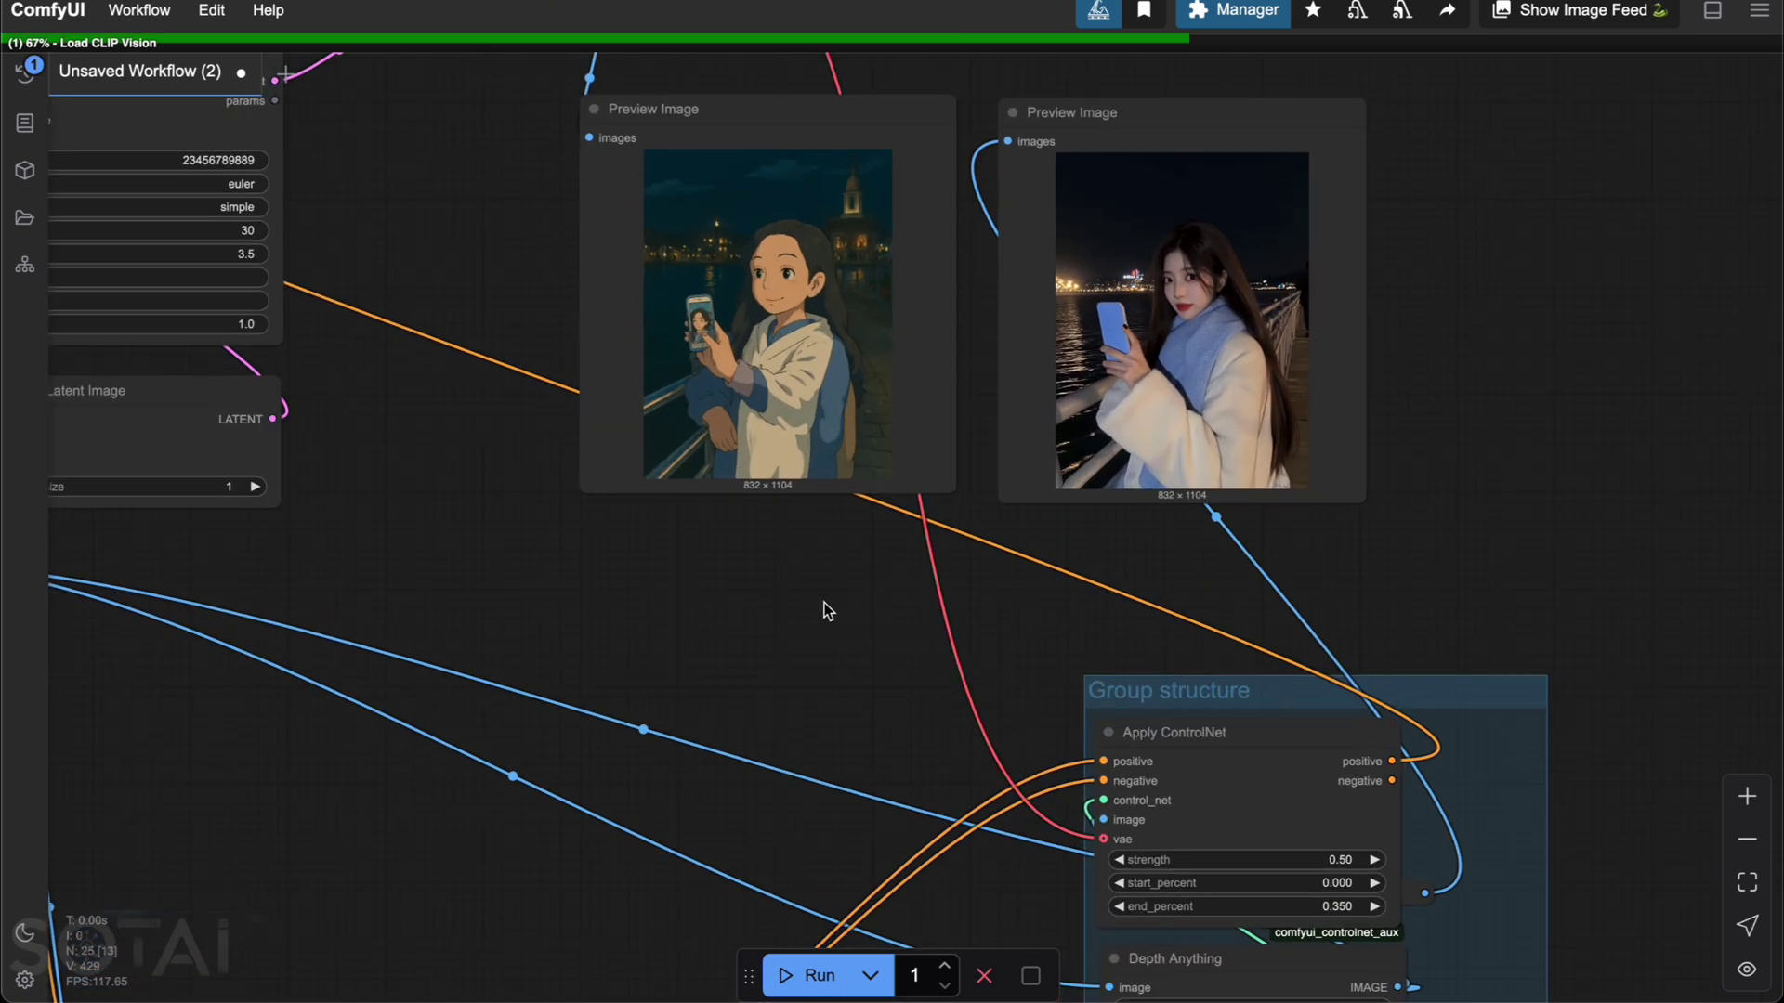
drag(829, 611, 902, 700)
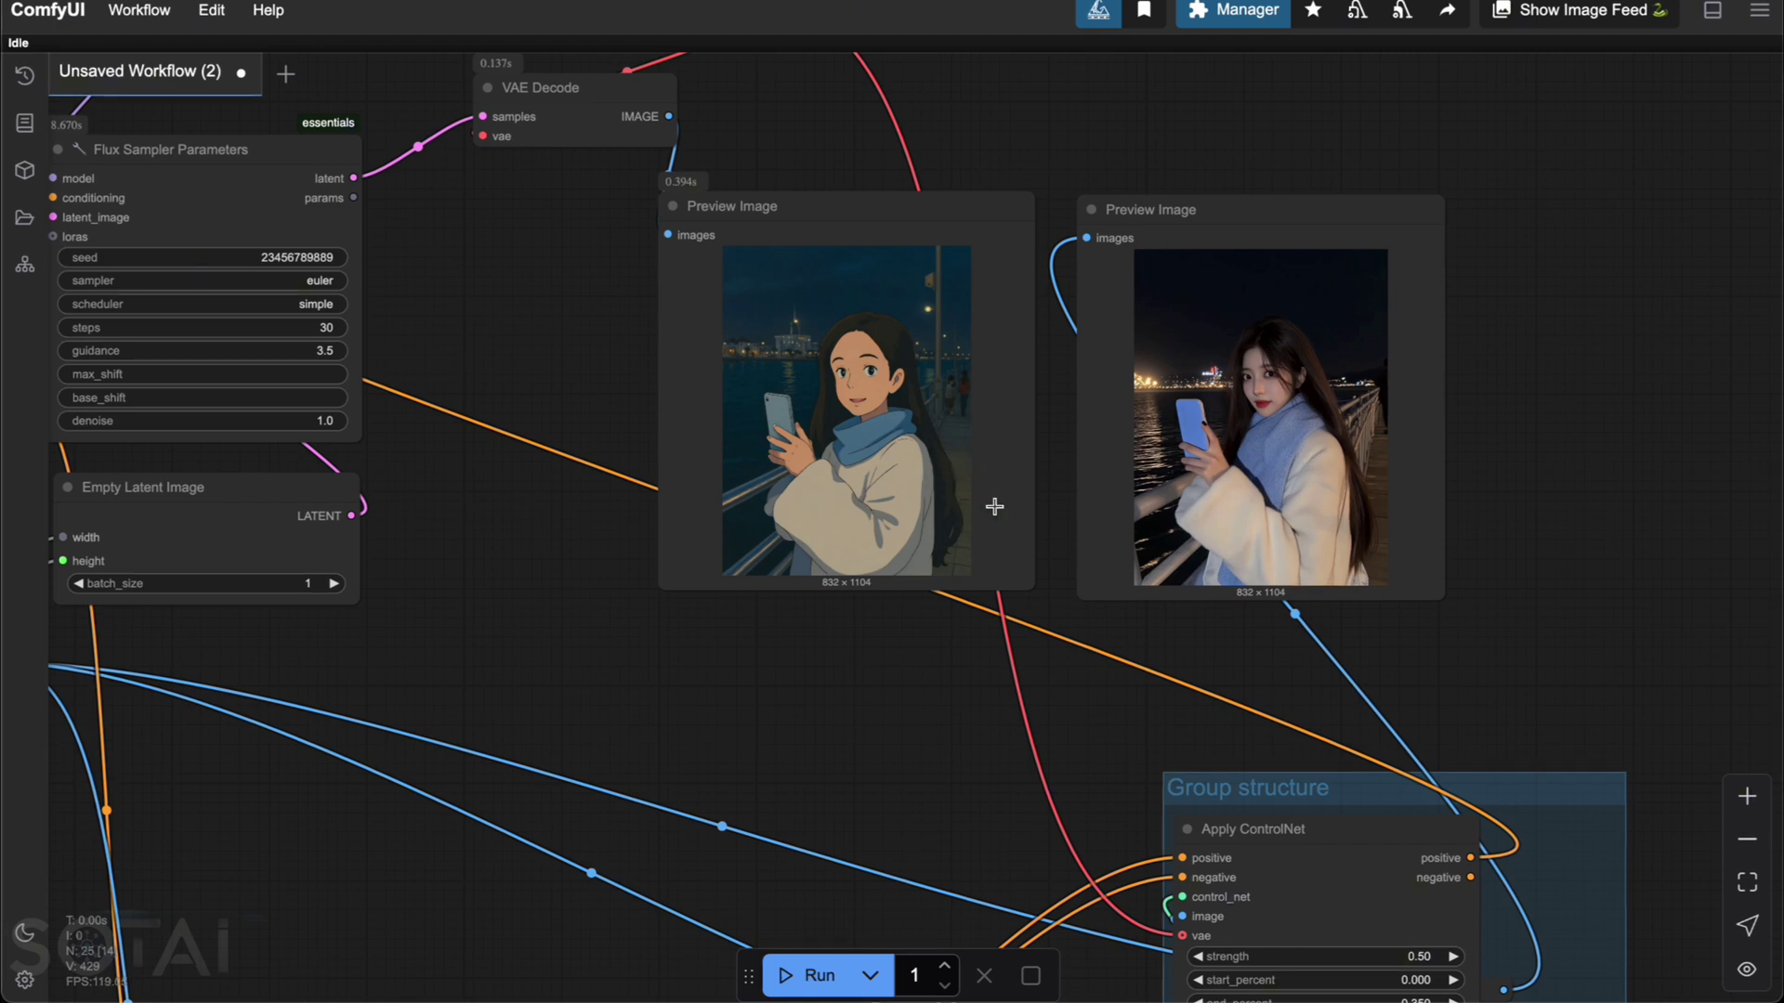
Step: Nudge the first preview node down and survey the VAE, LoRA, sampler and model loader nodes
drag(890, 643, 898, 662)
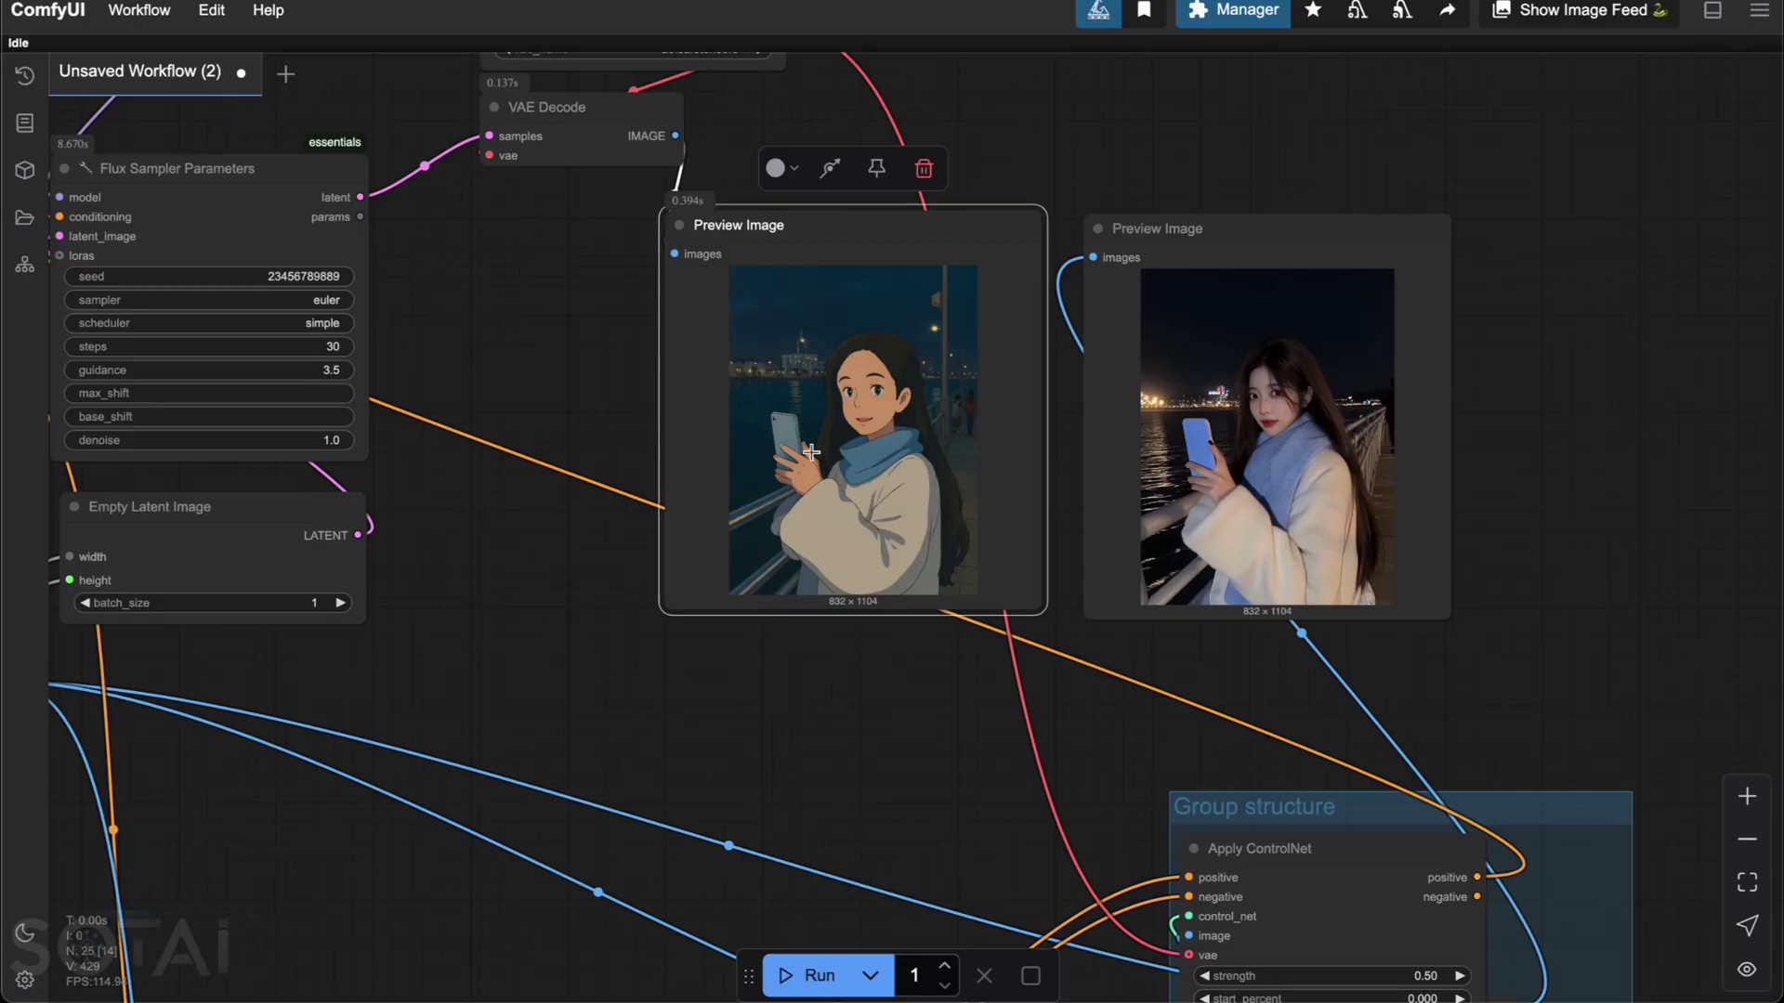
drag(1005, 258, 1006, 271)
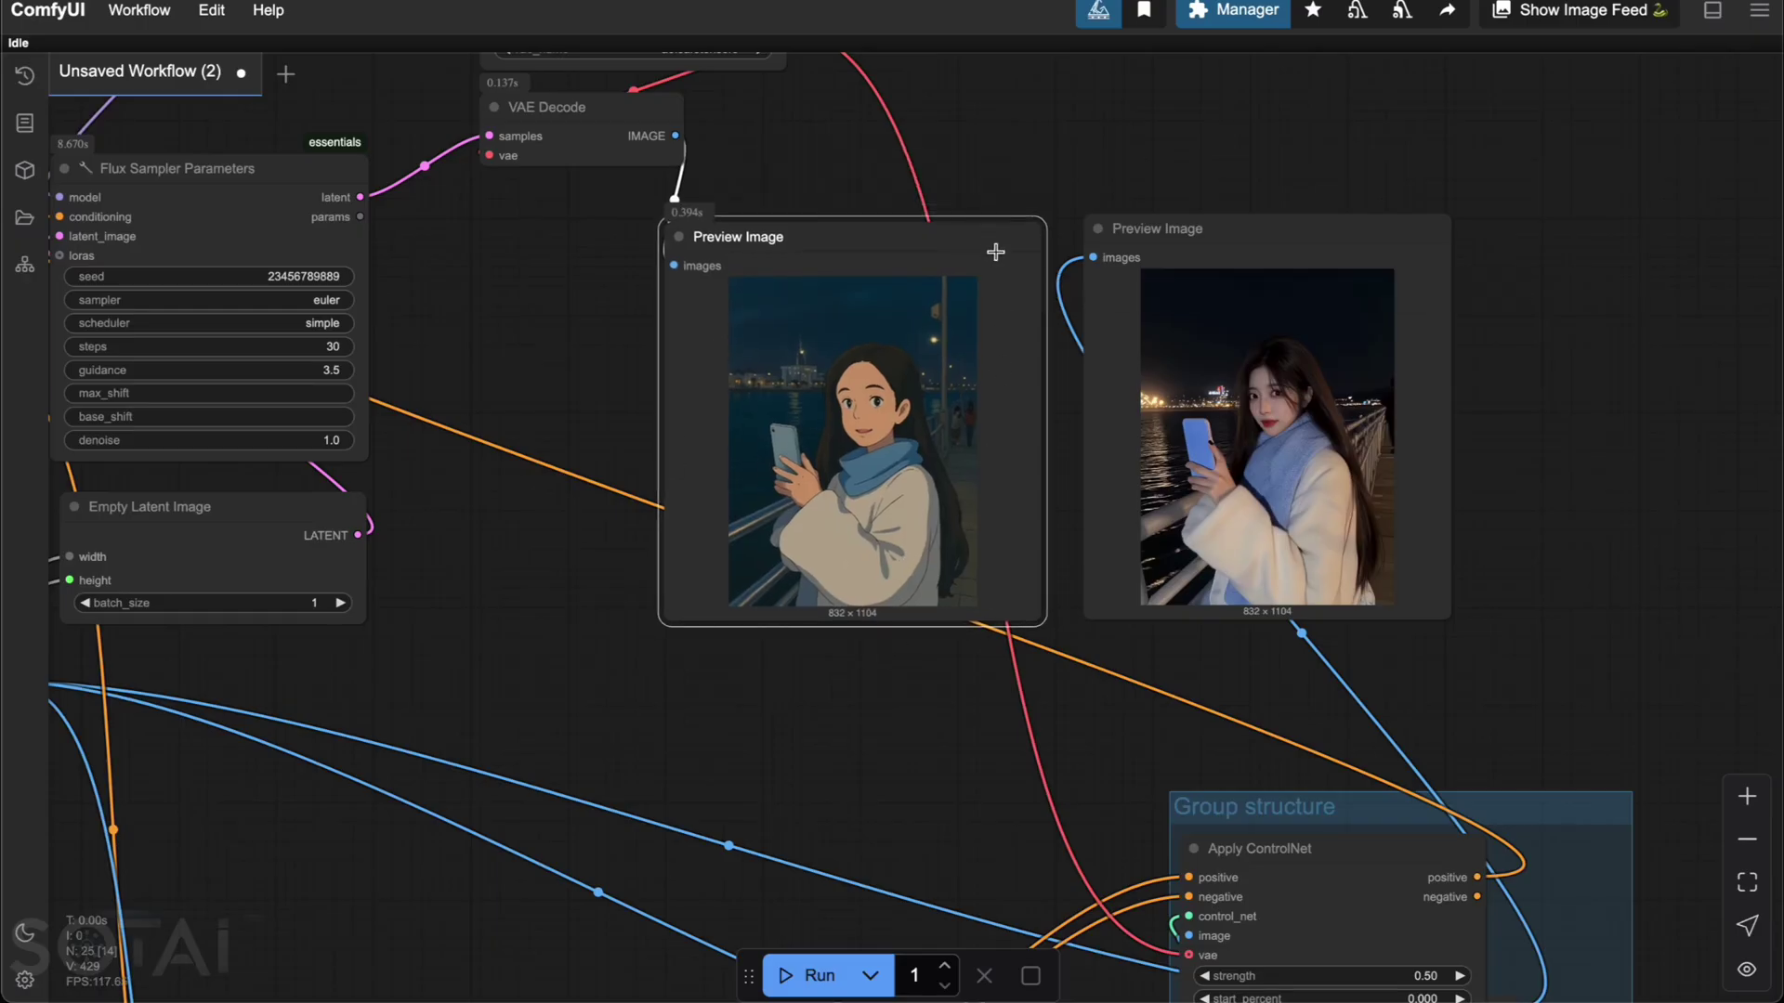
click(544, 457)
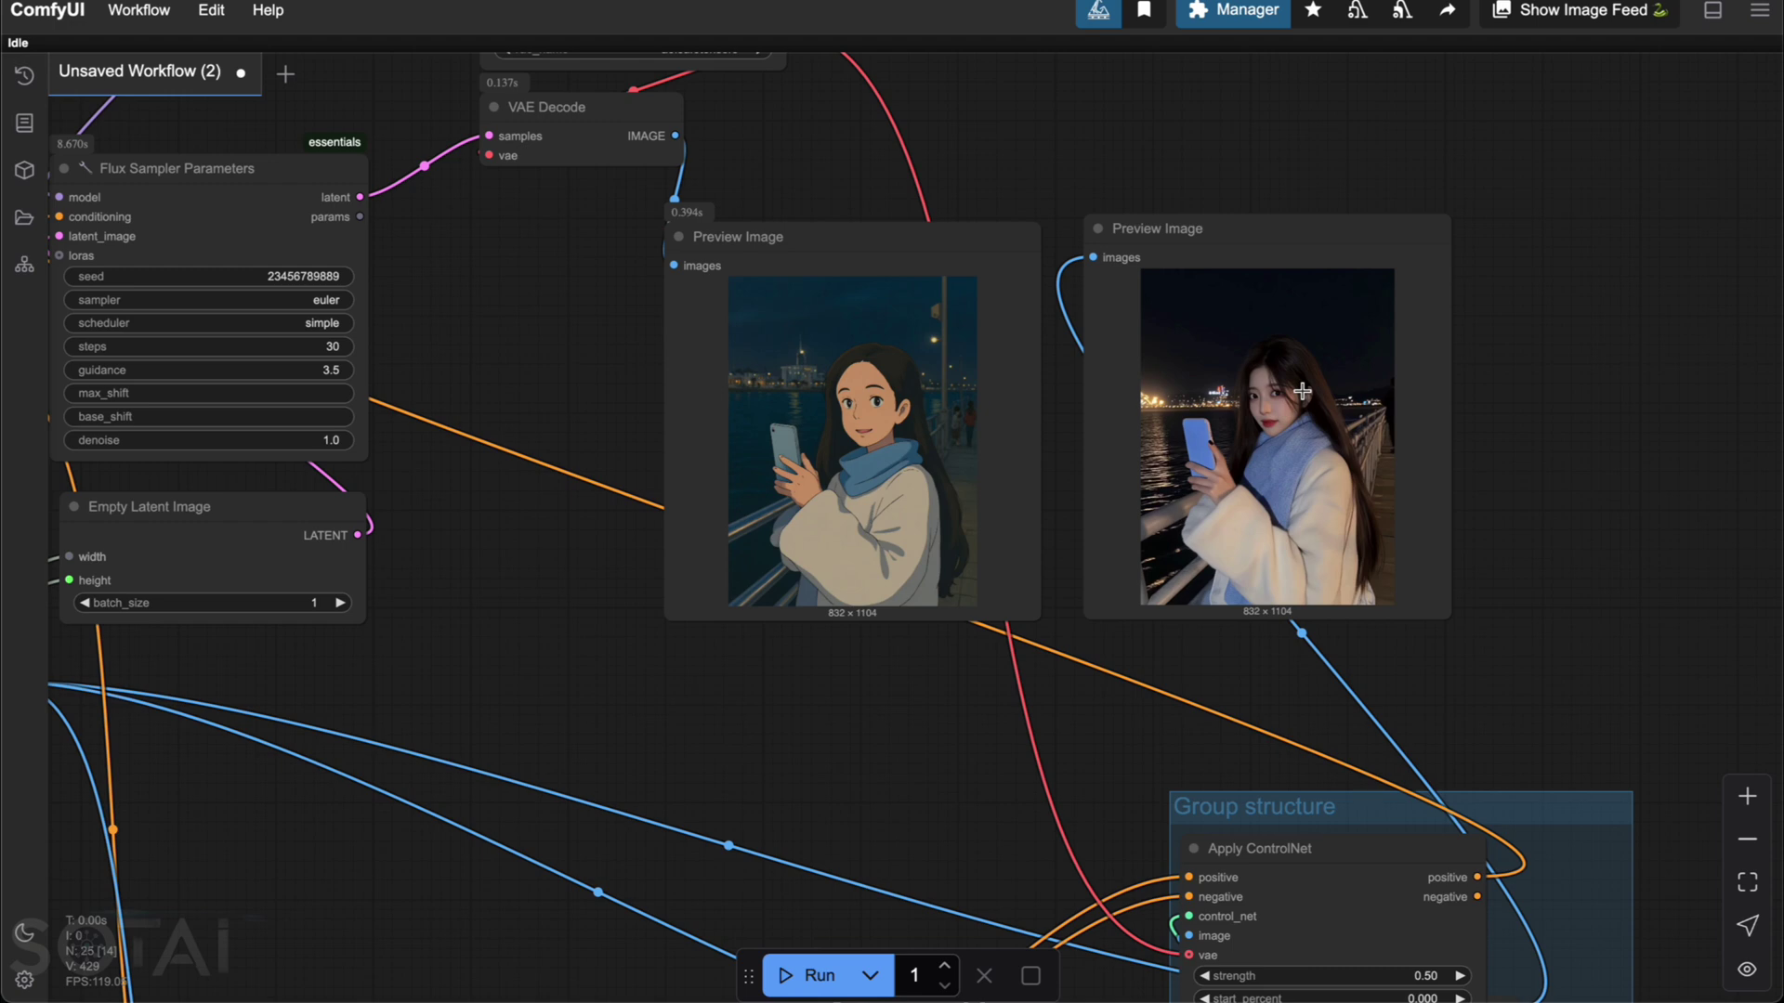
drag(641, 370, 715, 458)
scroll(715, 485, down, 3)
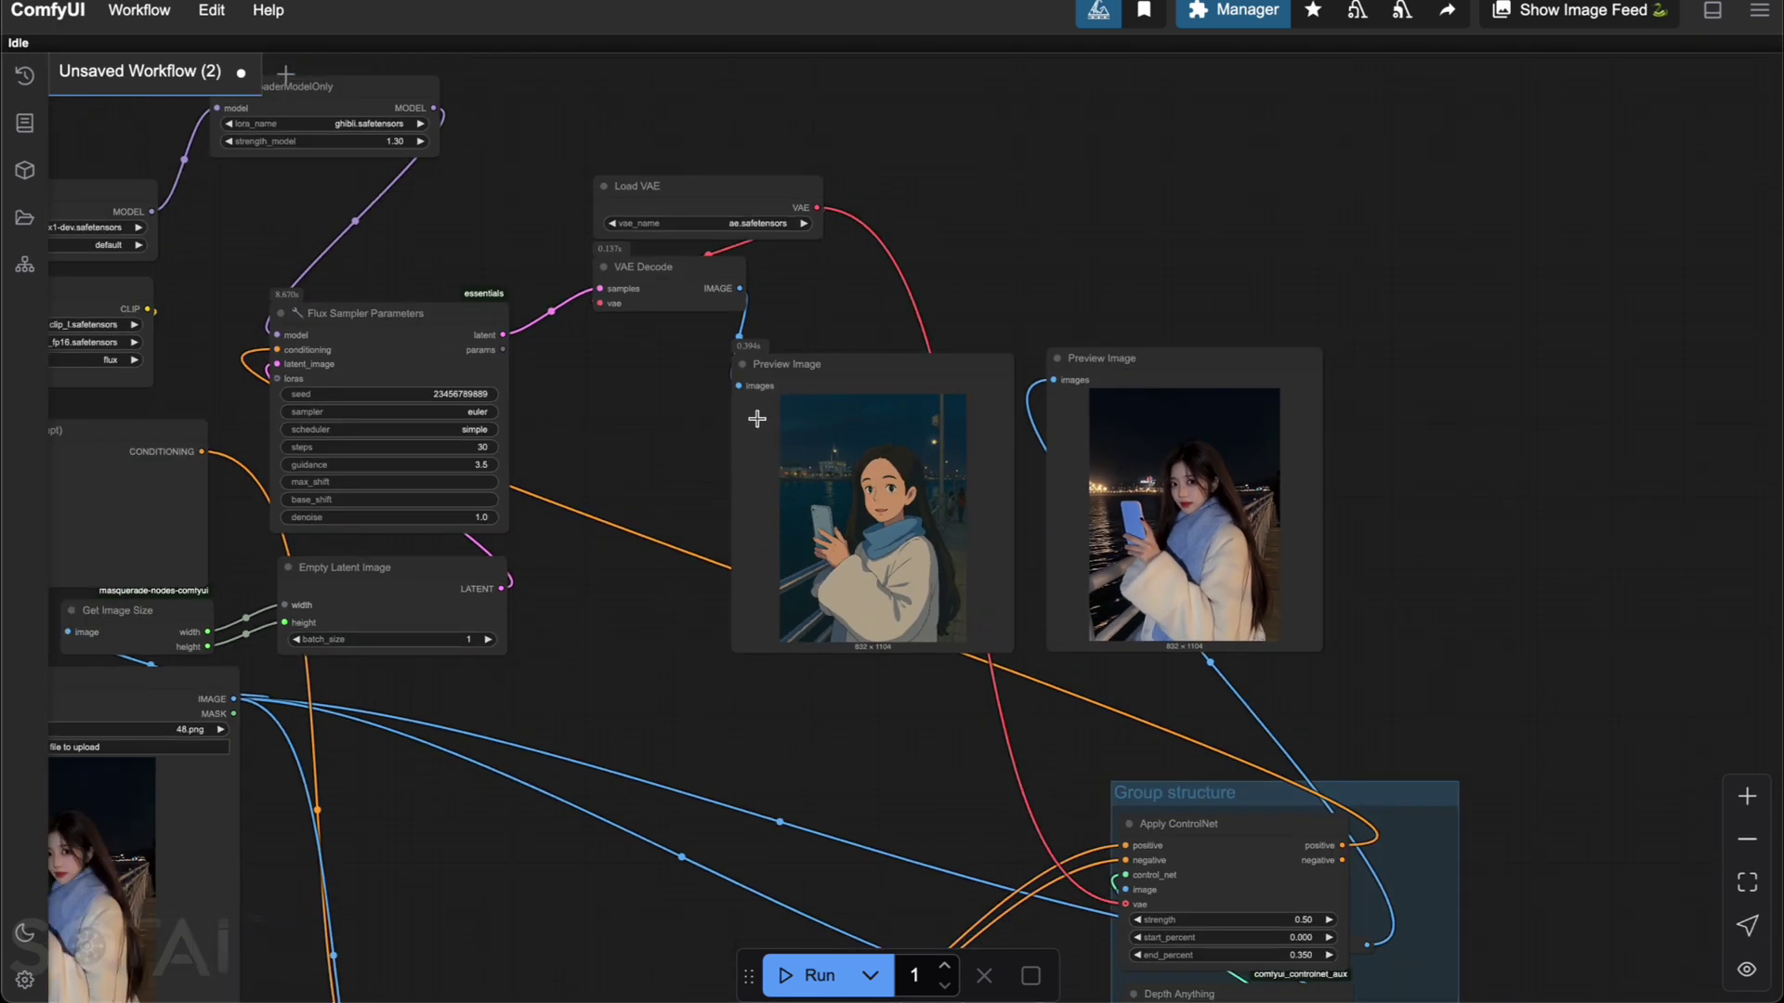
drag(897, 269, 1157, 435)
scroll(1062, 421, up, 3)
drag(843, 239, 1022, 360)
scroll(874, 245, up, 2)
Step: Add Apply PuLID Flux and insert it between the LoRA loader's model output and the sampler
double_click(1015, 187)
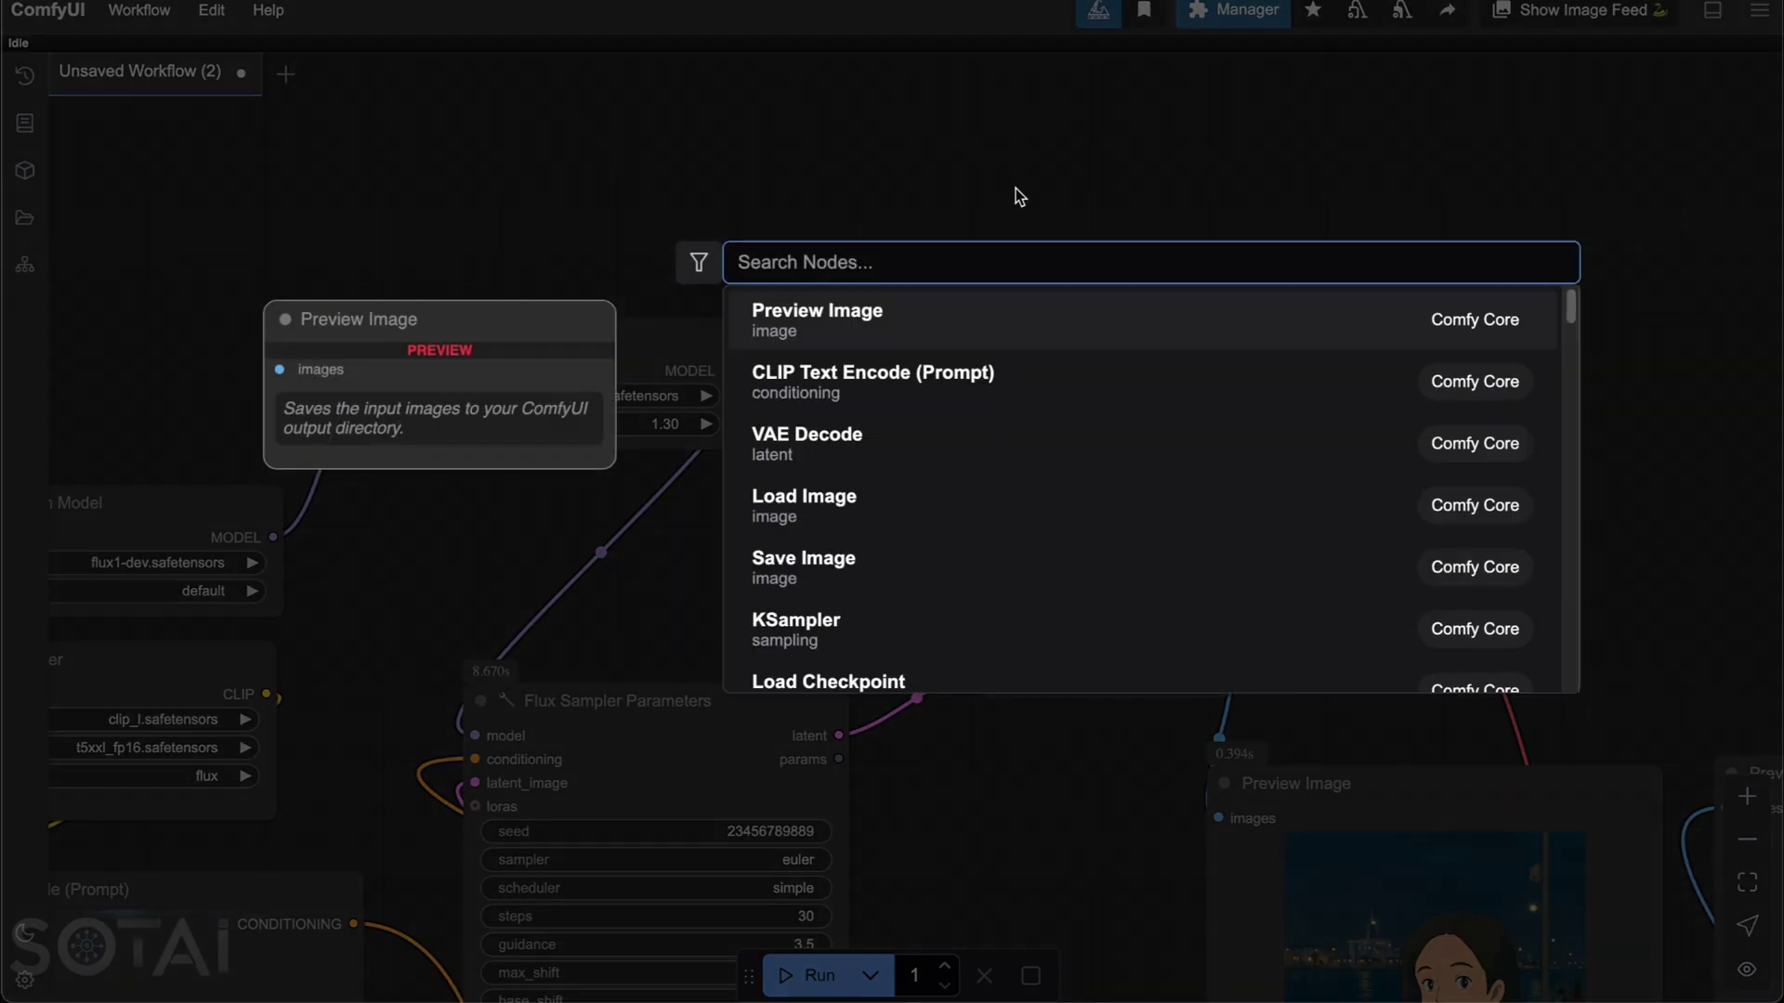
text(pulid)
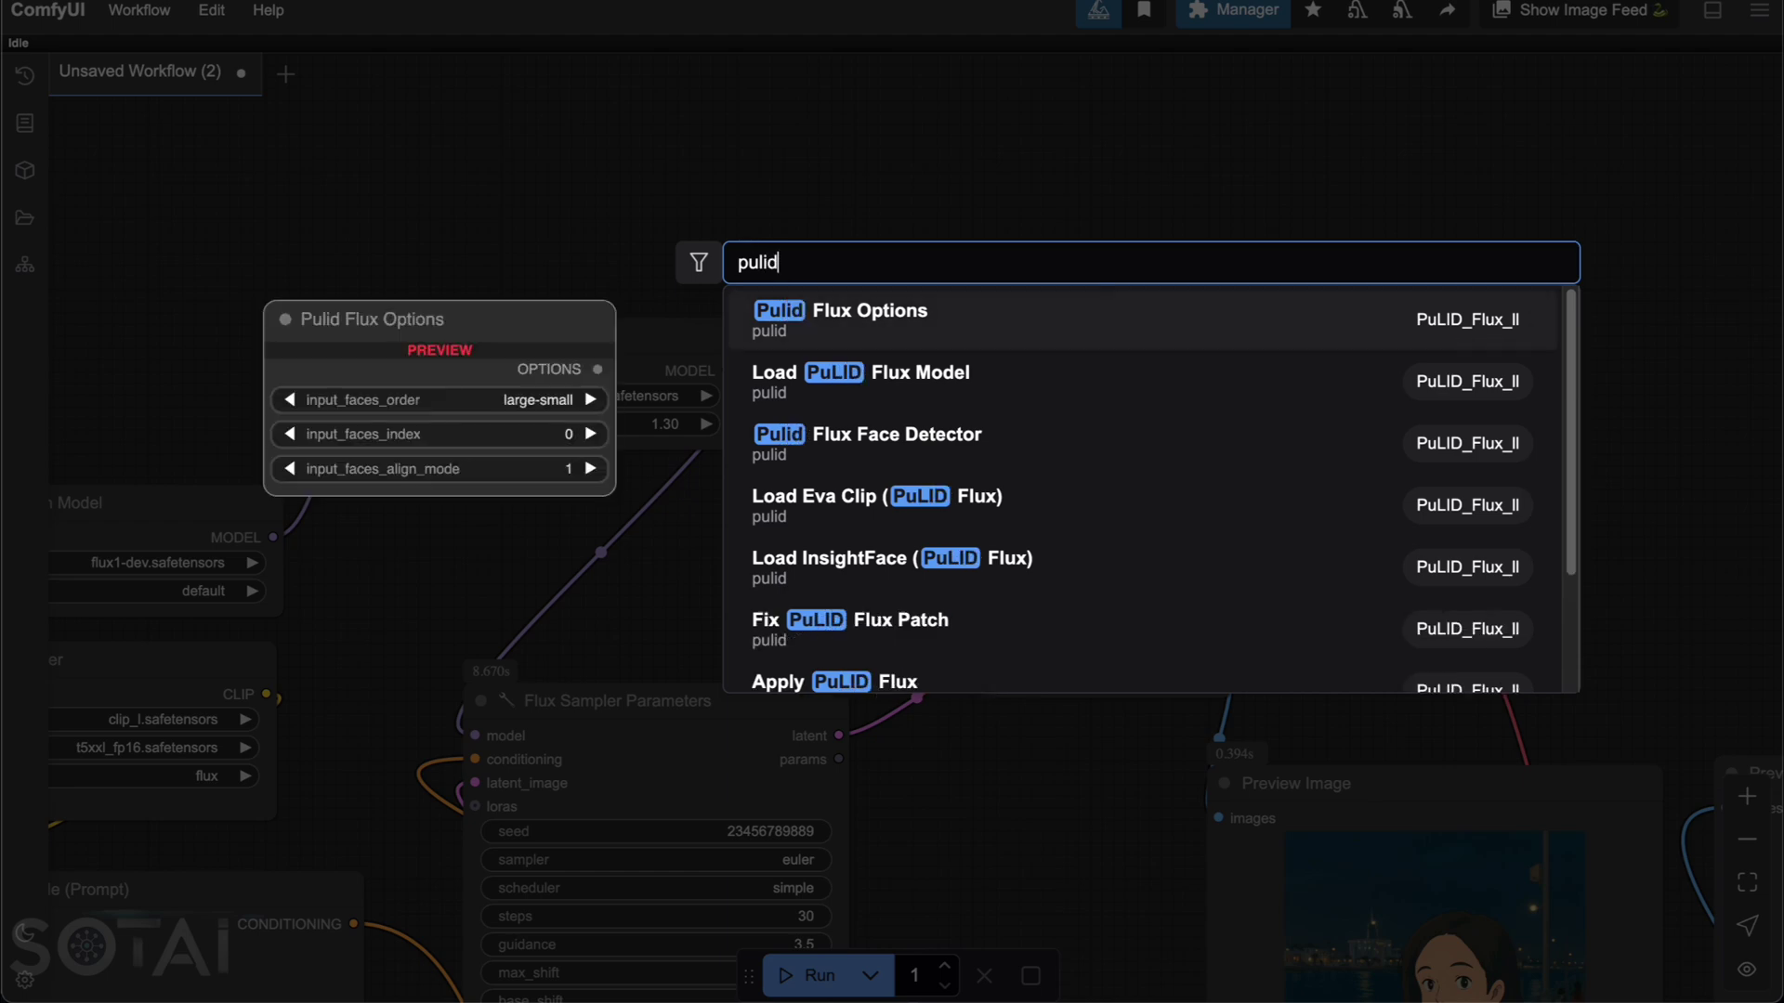
key(Down)
key(Down)
key(Down)
key(Down)
key(Down)
key(Down)
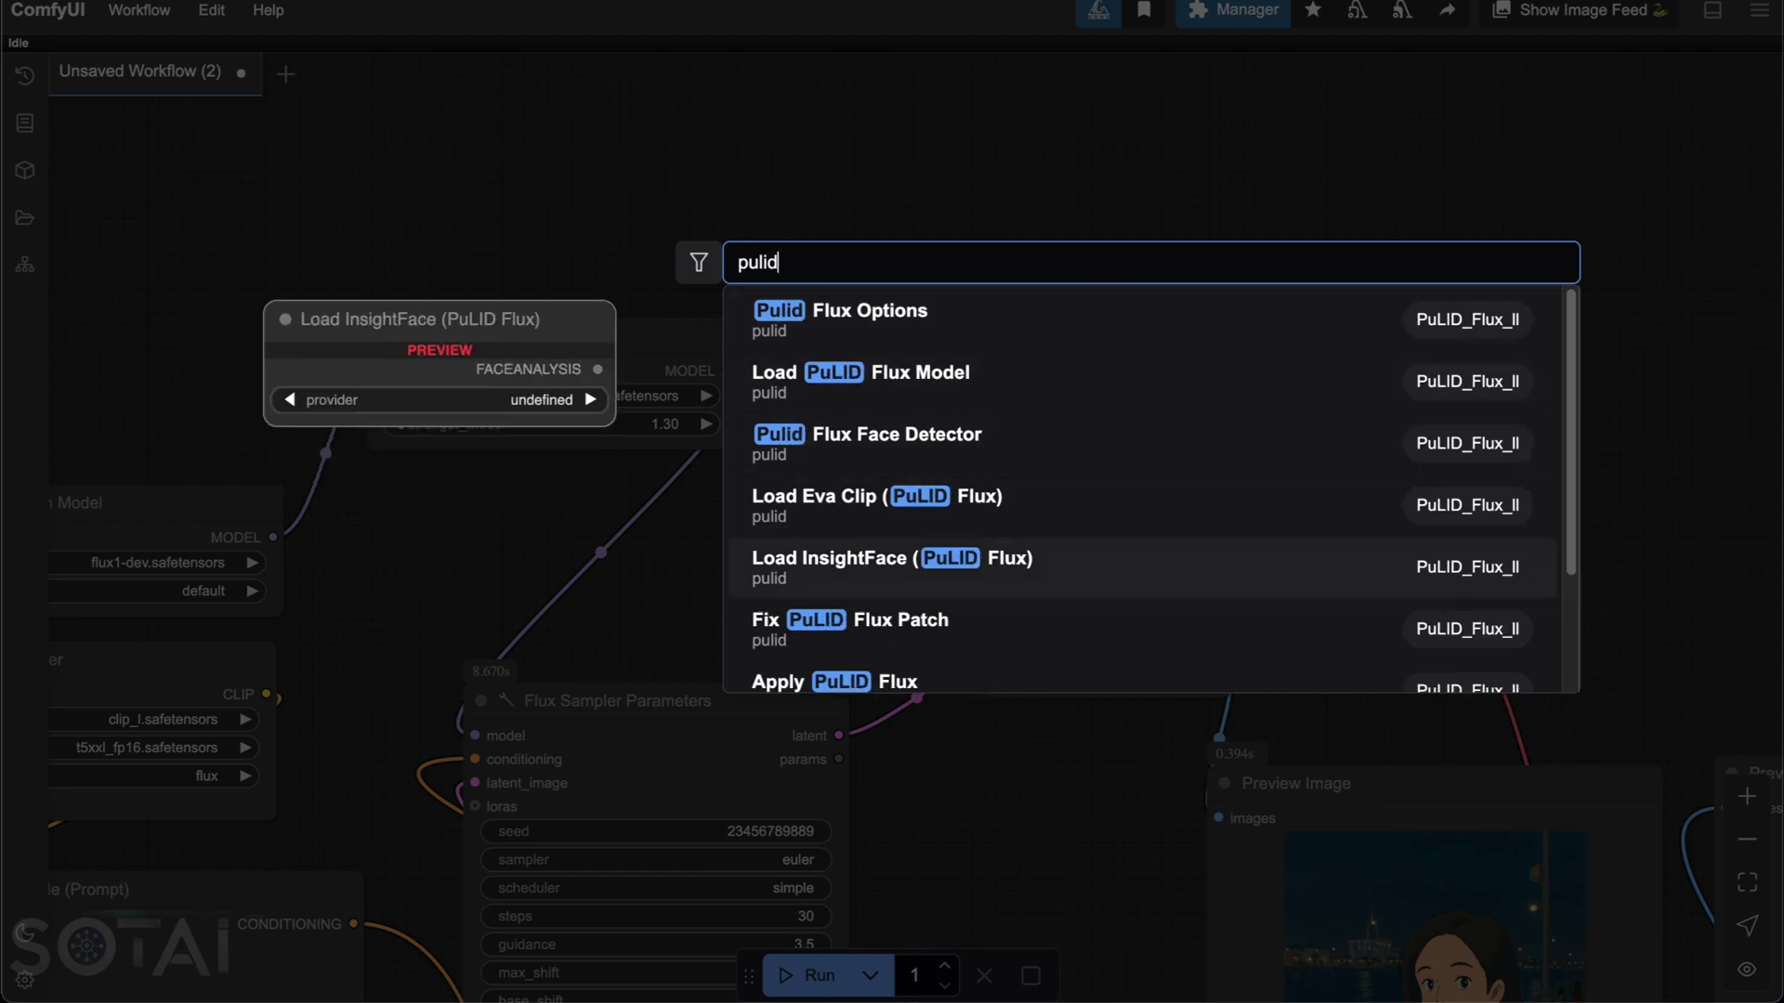
key(Return)
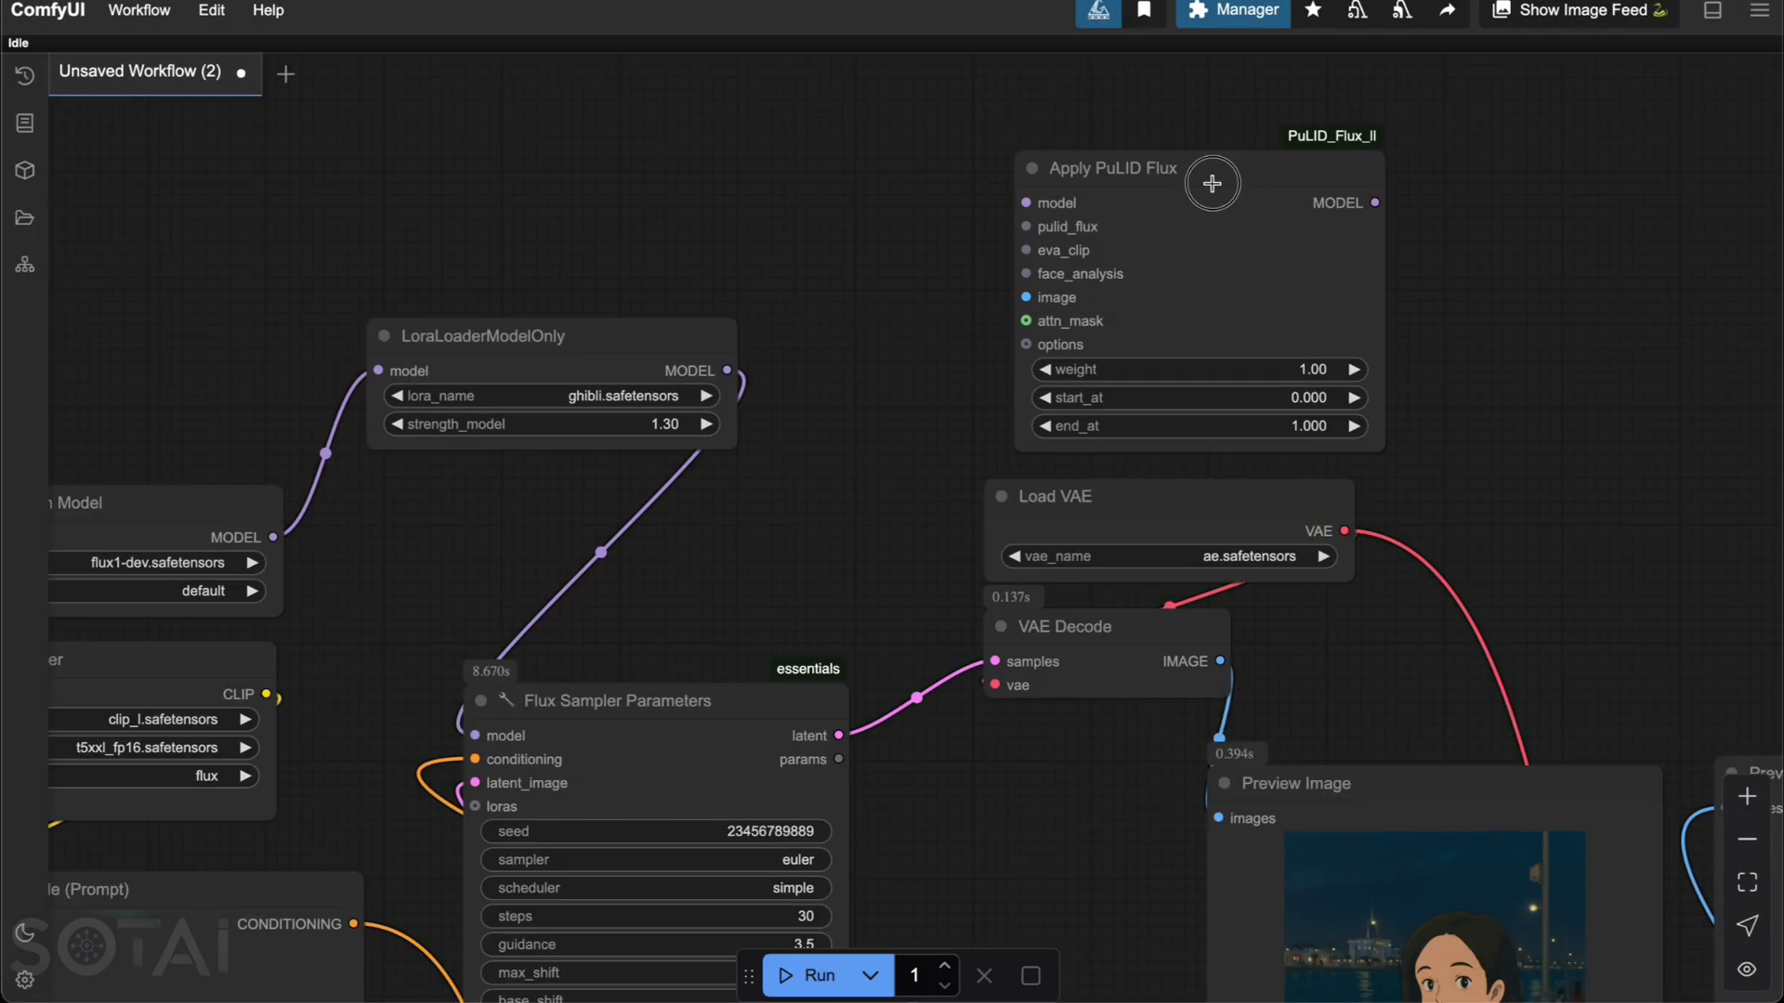
drag(1212, 183, 1102, 130)
drag(1349, 190, 1480, 338)
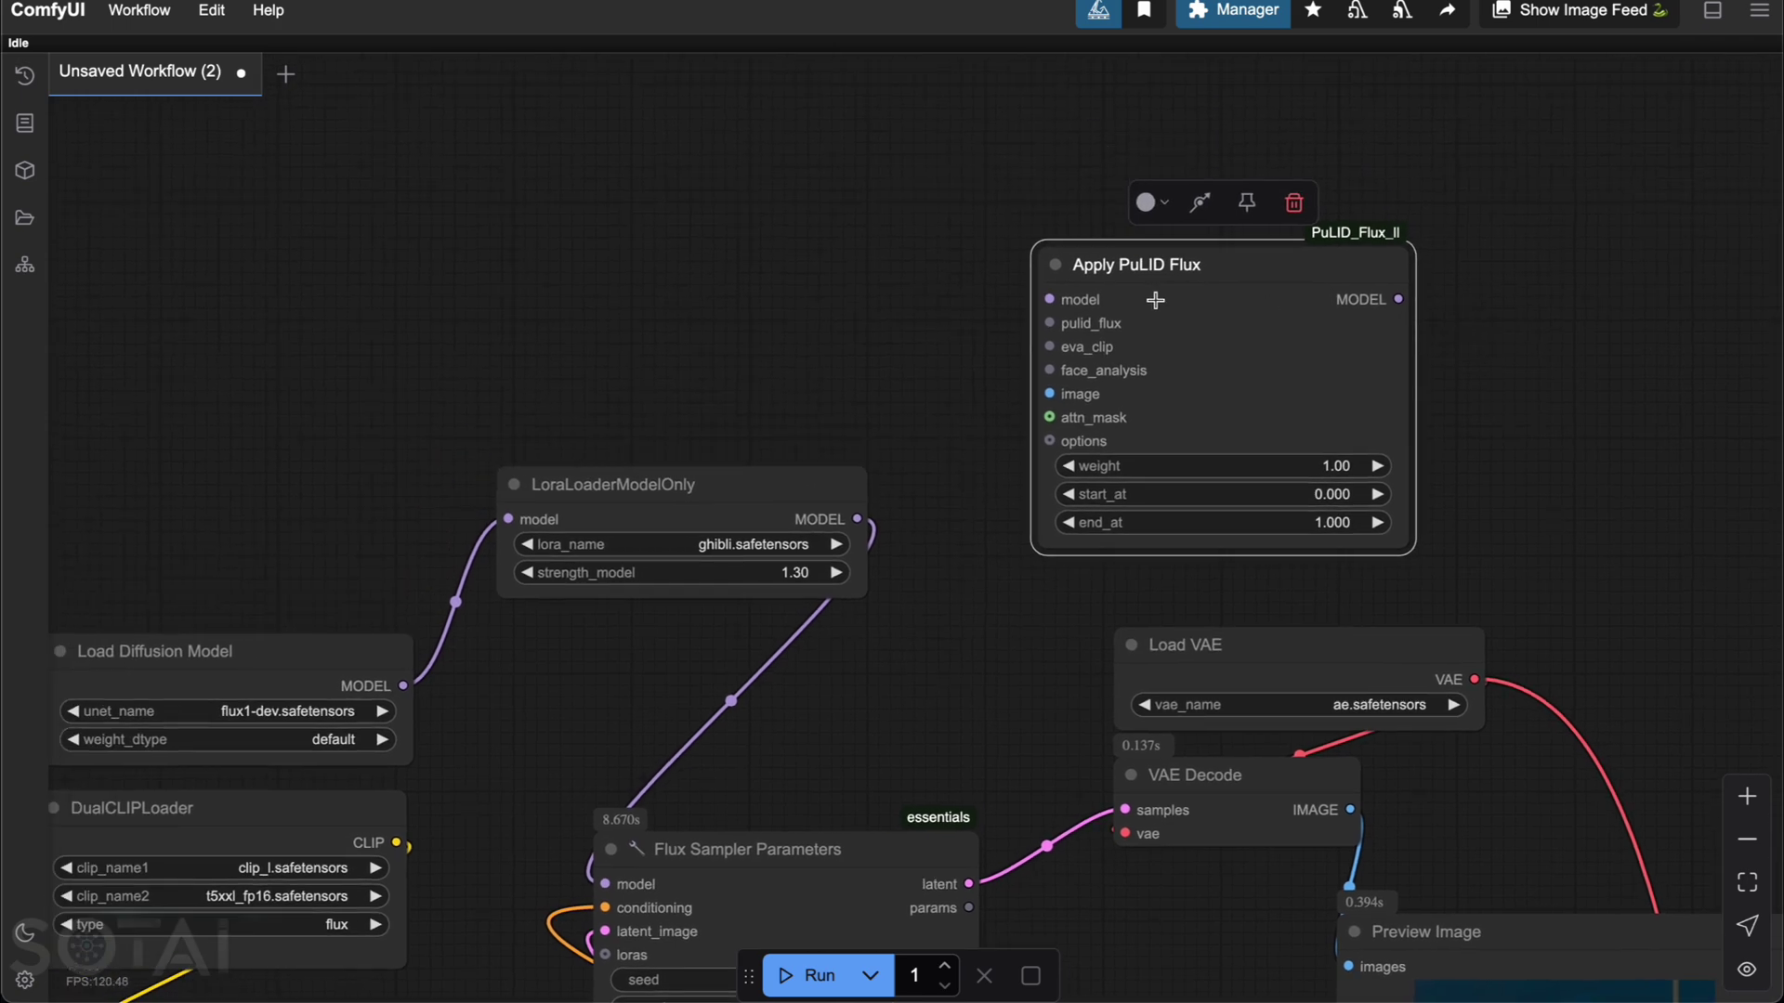
click(906, 287)
scroll(855, 462, down, 1)
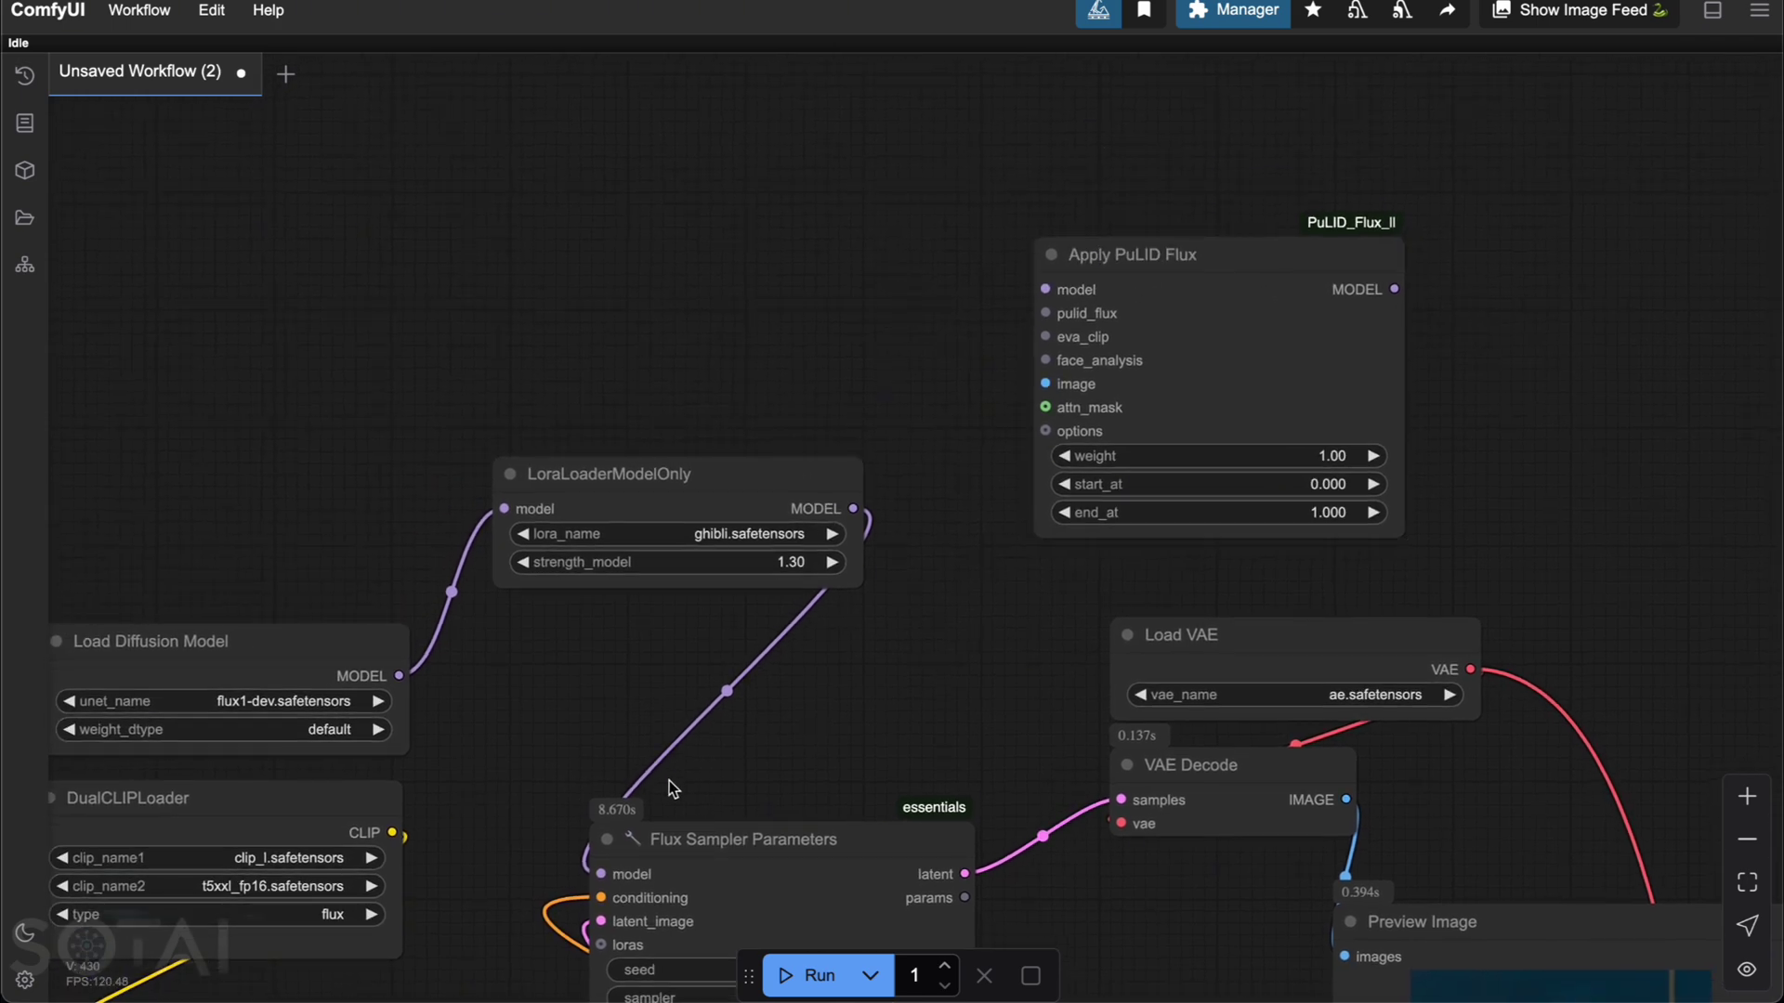
drag(592, 864, 1045, 289)
drag(1391, 289, 601, 874)
drag(1212, 141, 1246, 179)
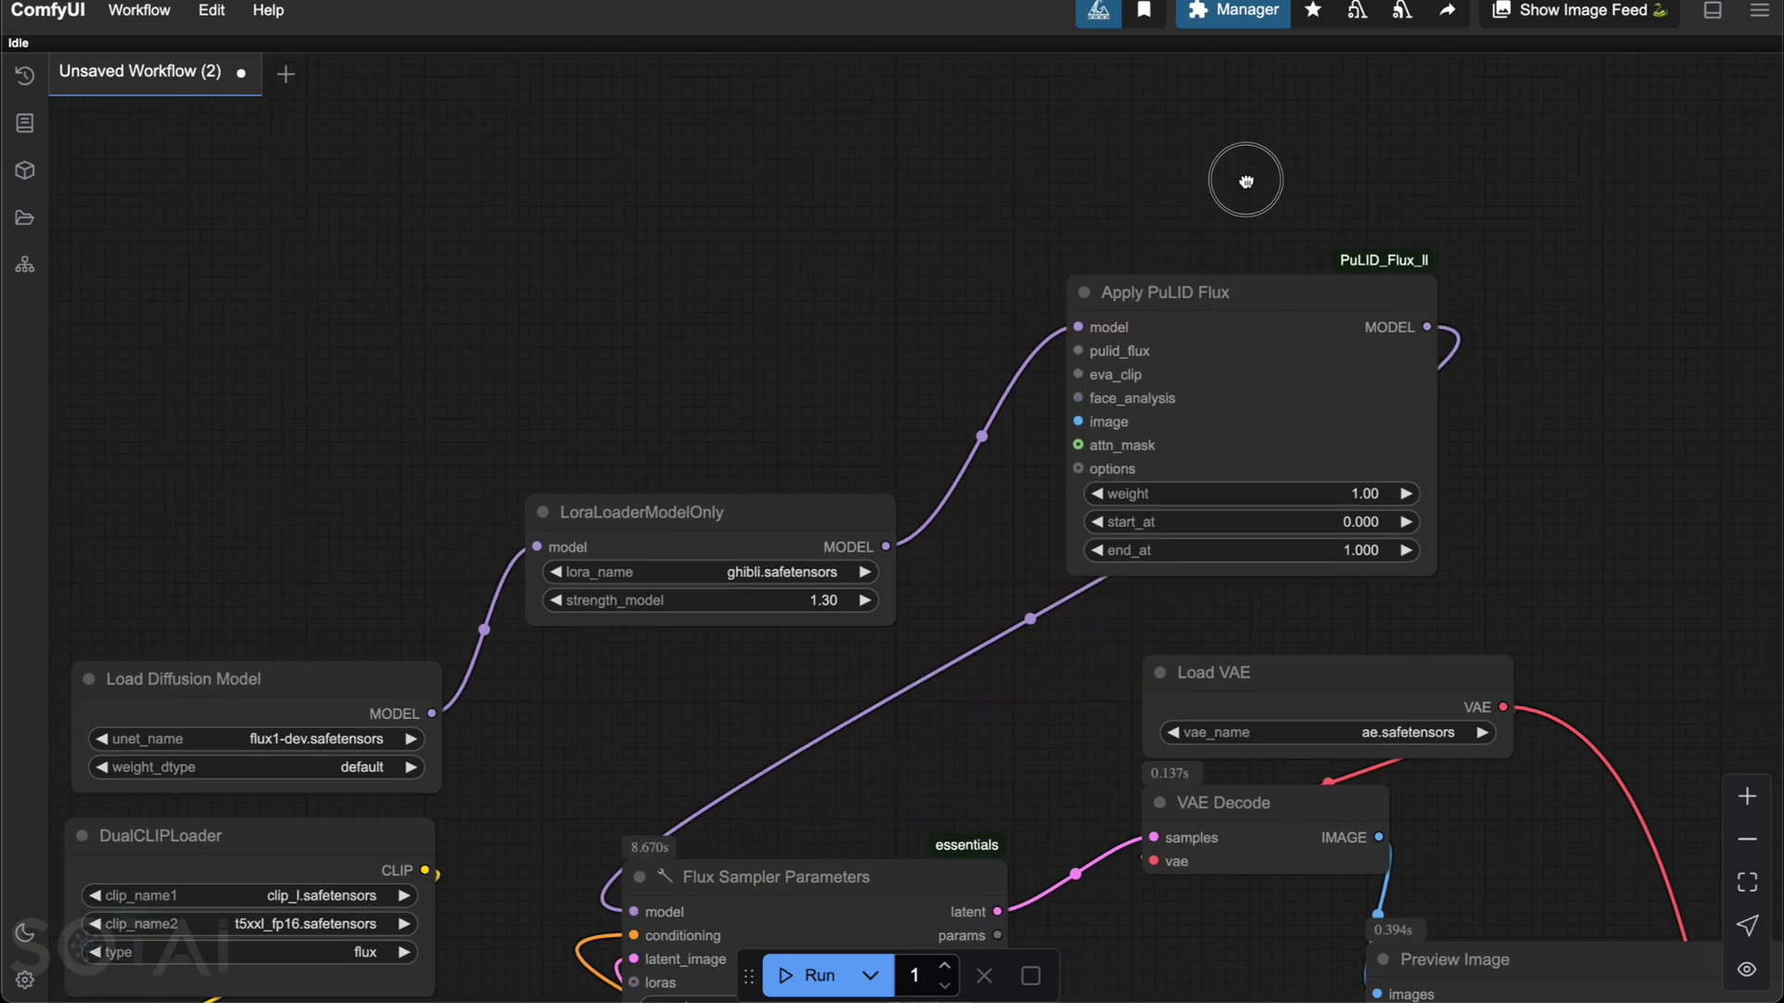
Step: Add Load PuLID Flux Model (pulid_flux_v0.9.1) and connect it to the pulid_flux input
double_click(1075, 164)
text(load pu)
key(Return)
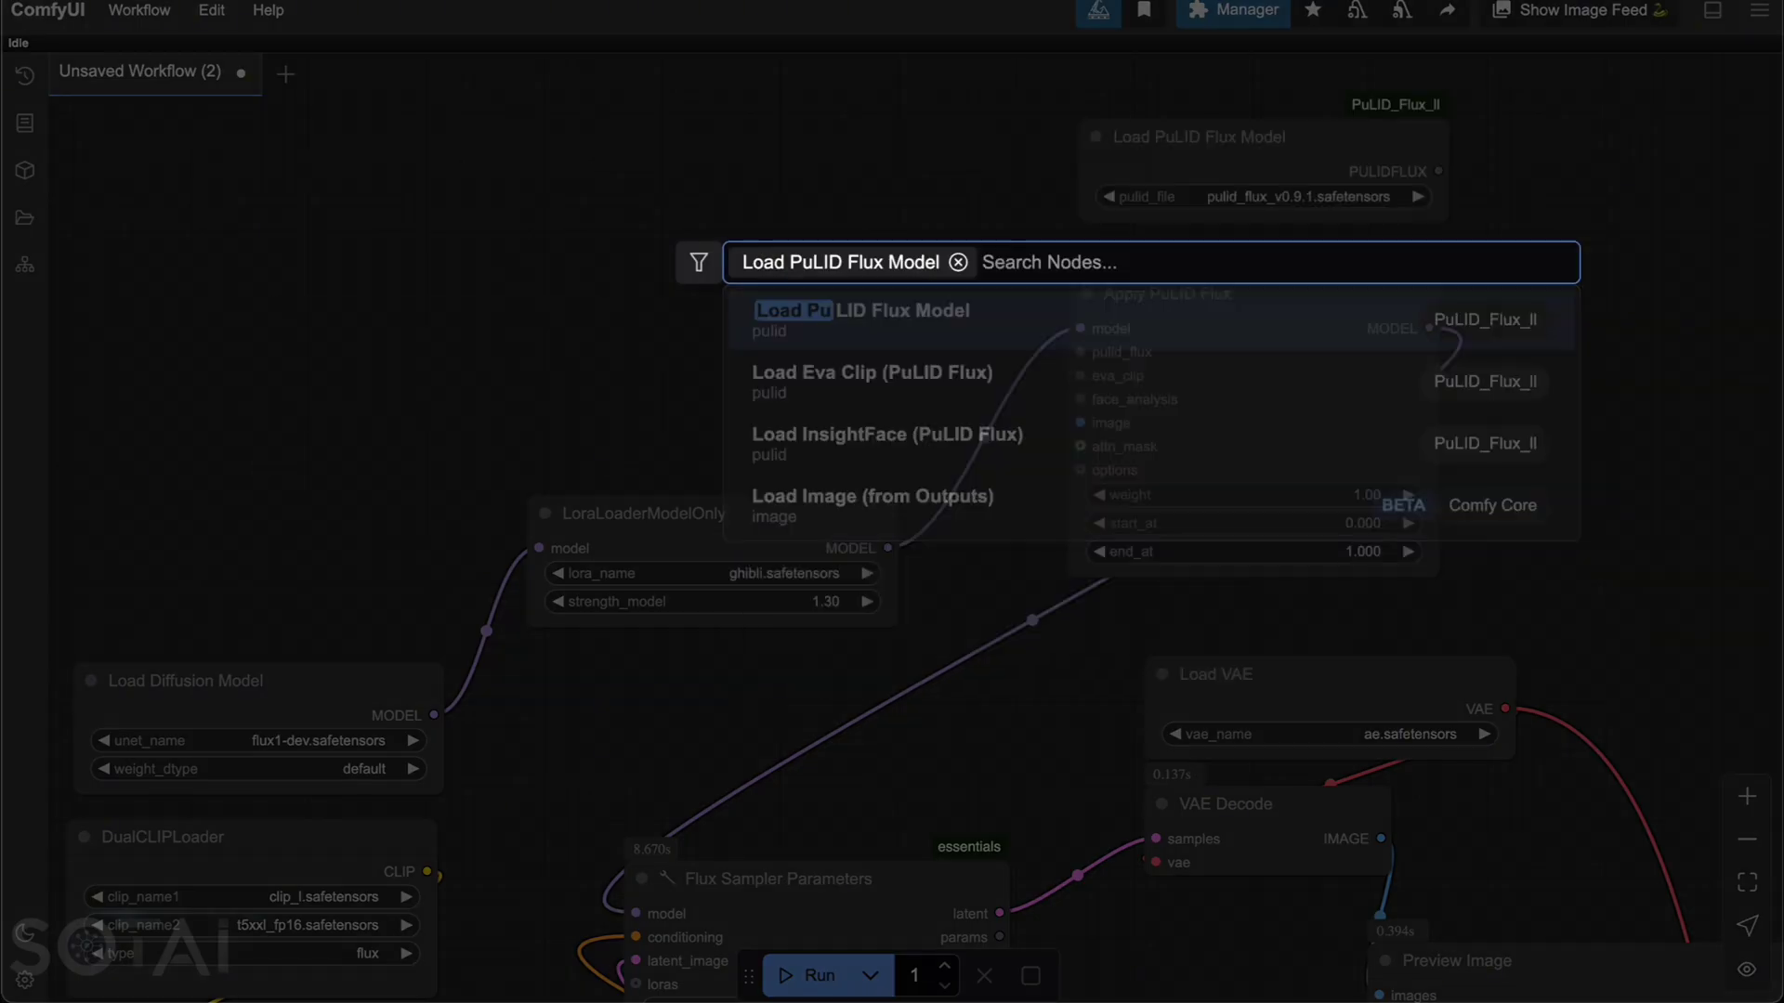
drag(1240, 135, 737, 85)
drag(939, 121, 1080, 352)
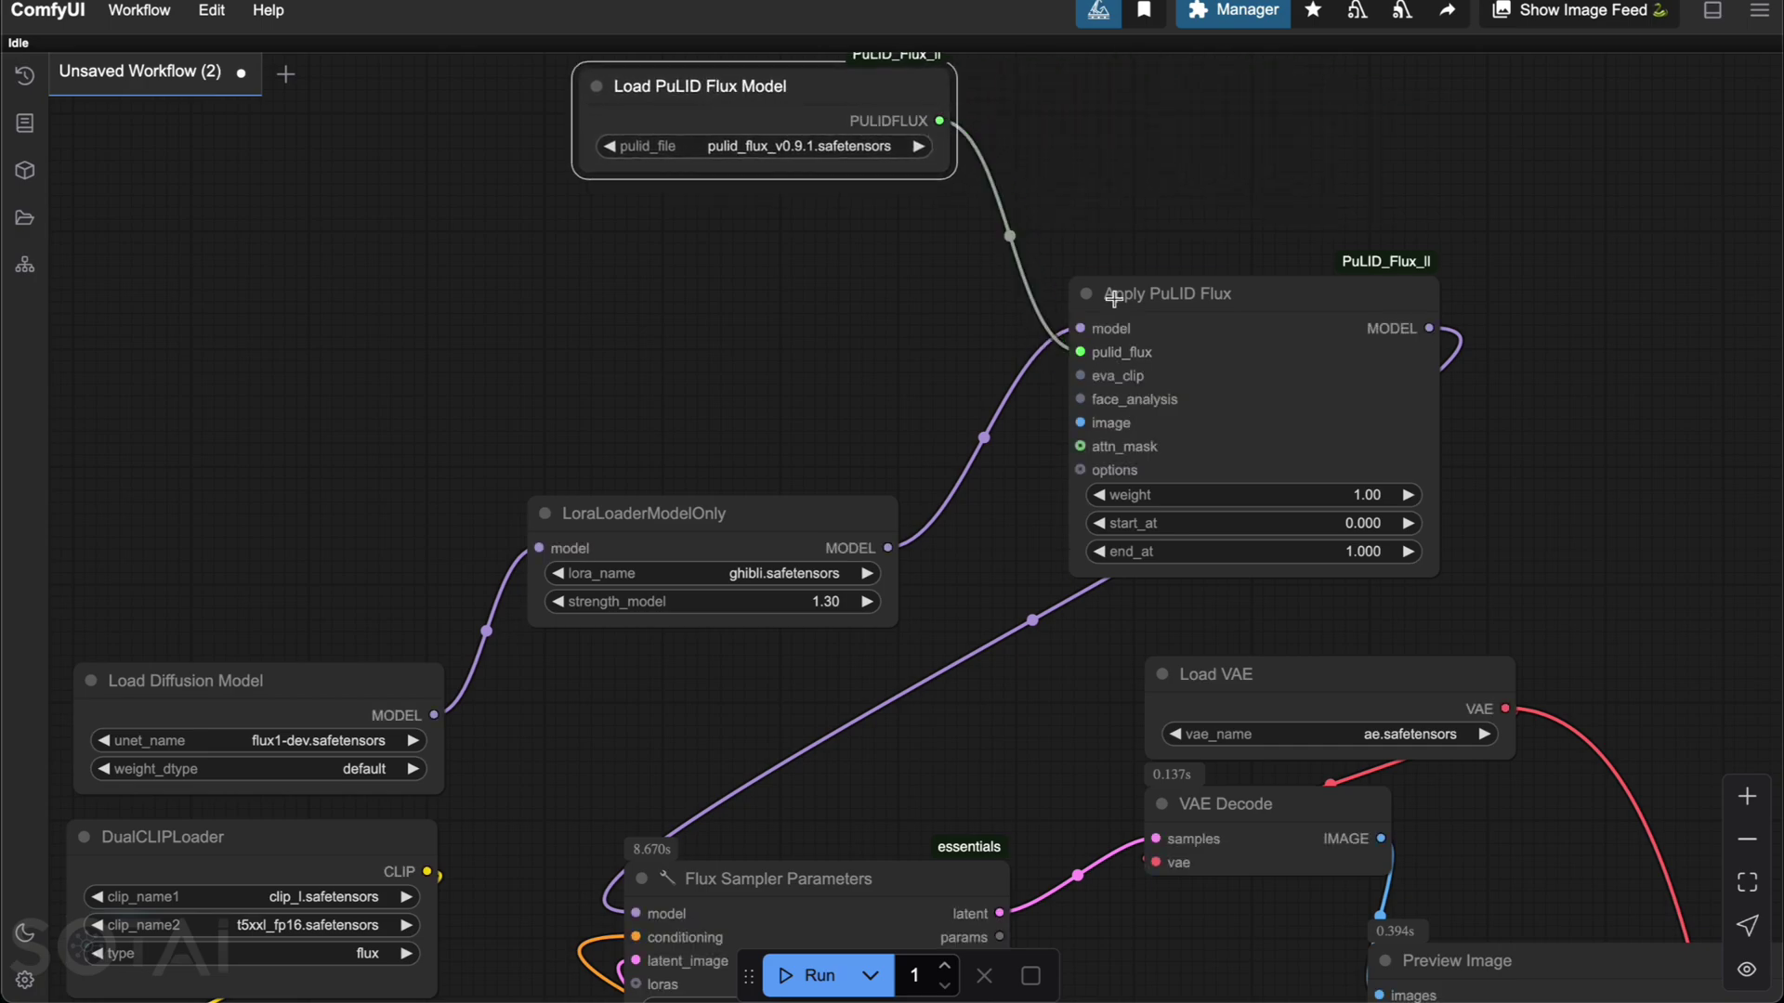
drag(1149, 138, 1127, 163)
Step: Add Load Eva Clip (PuLID Flux) and connect it to the eva_clip input
double_click(1127, 164)
text(load eva)
key(Return)
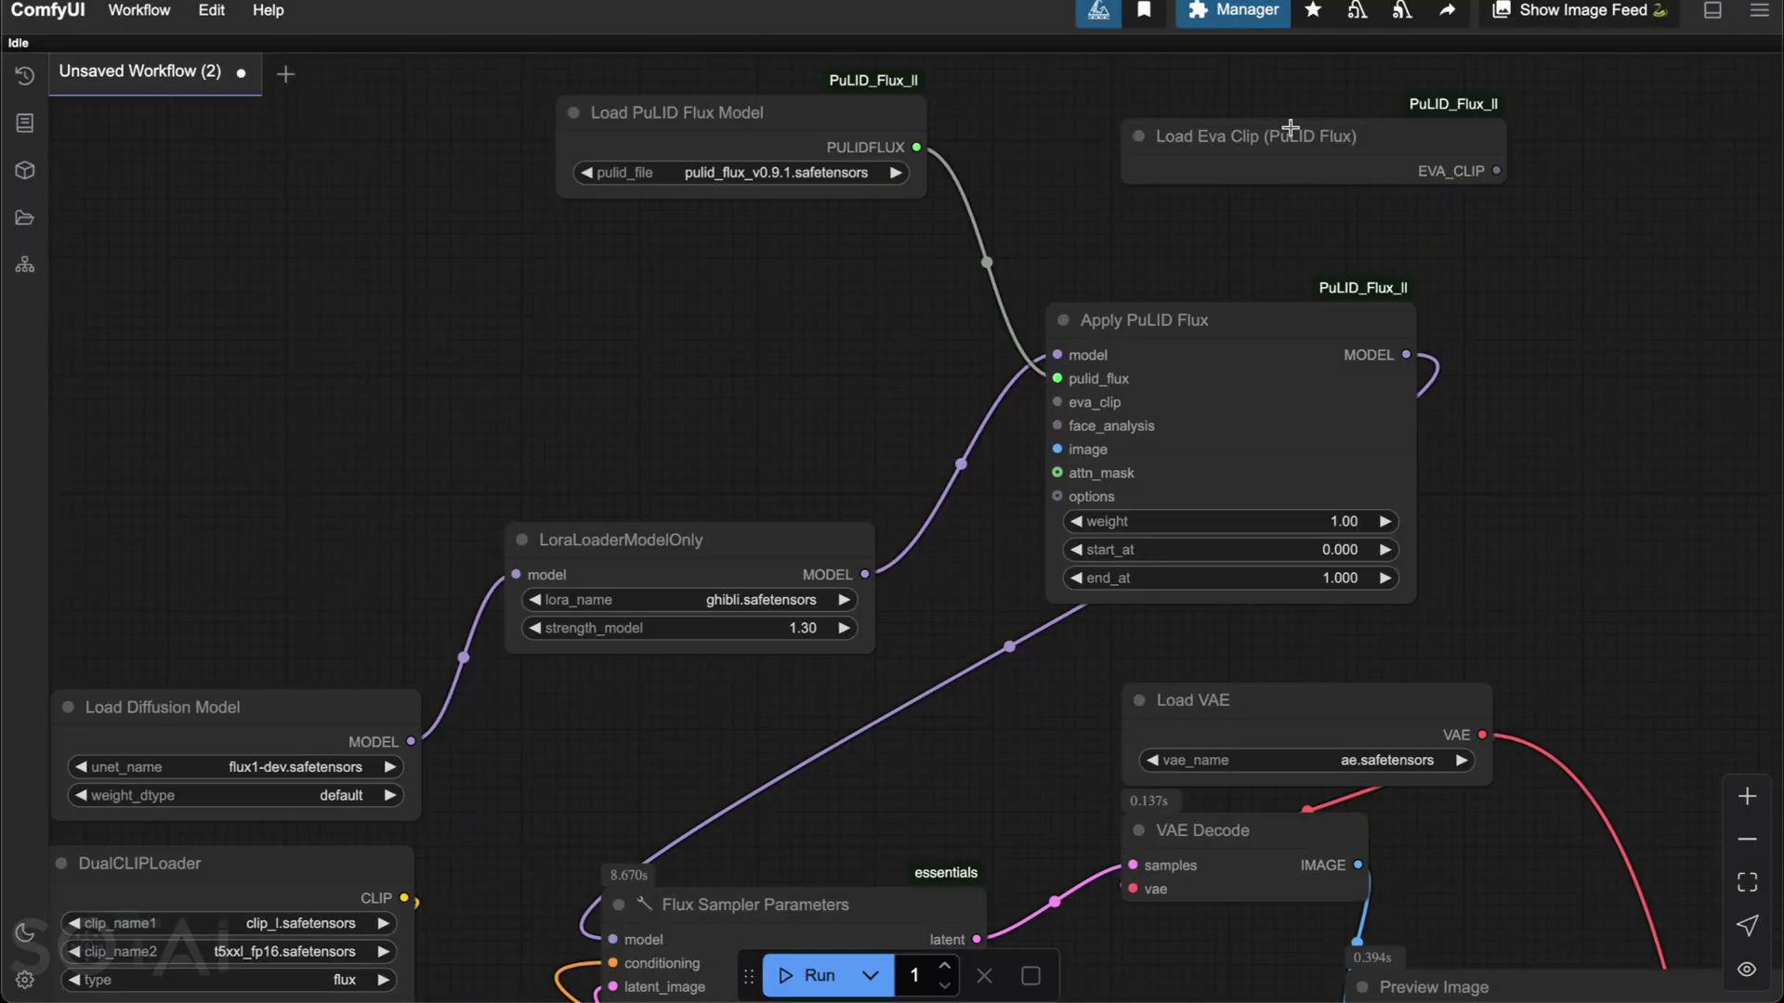
drag(1236, 135, 1128, 122)
drag(1390, 157, 1217, 330)
drag(1502, 234, 1385, 245)
Step: Add Load InsightFace (PuLID Flux) with CUDA and connect it to the face_analysis input
double_click(1445, 171)
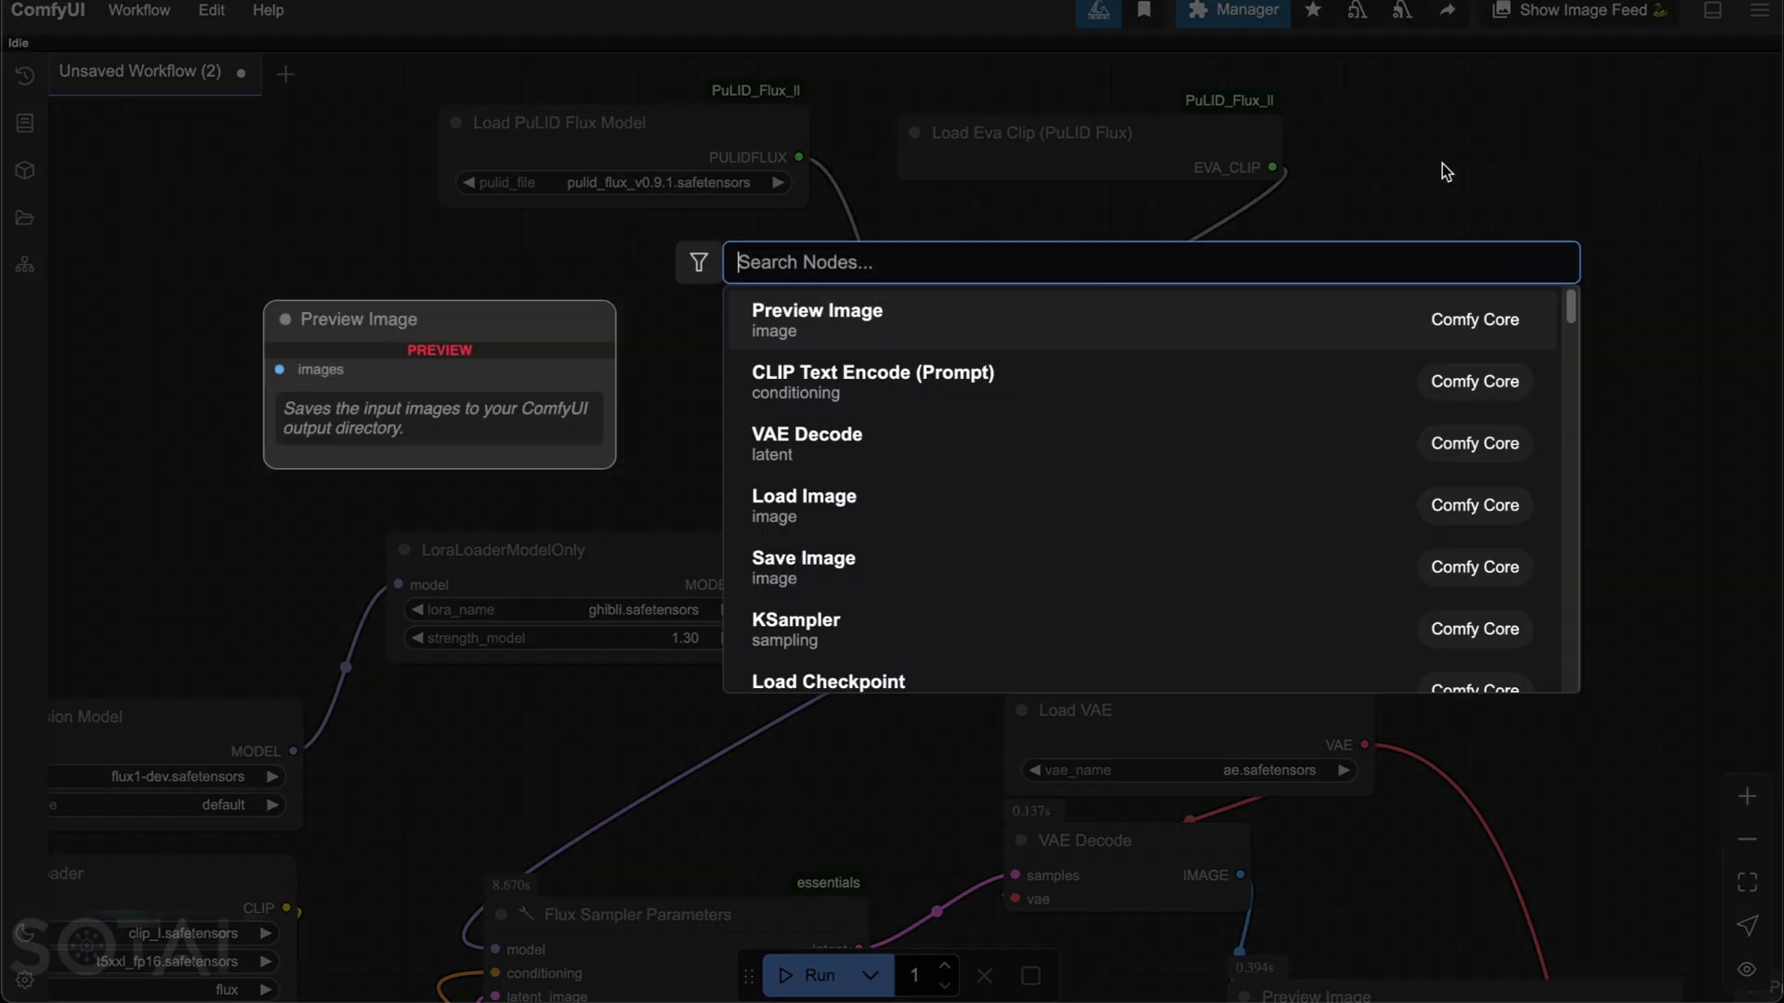
text(load in)
key(Return)
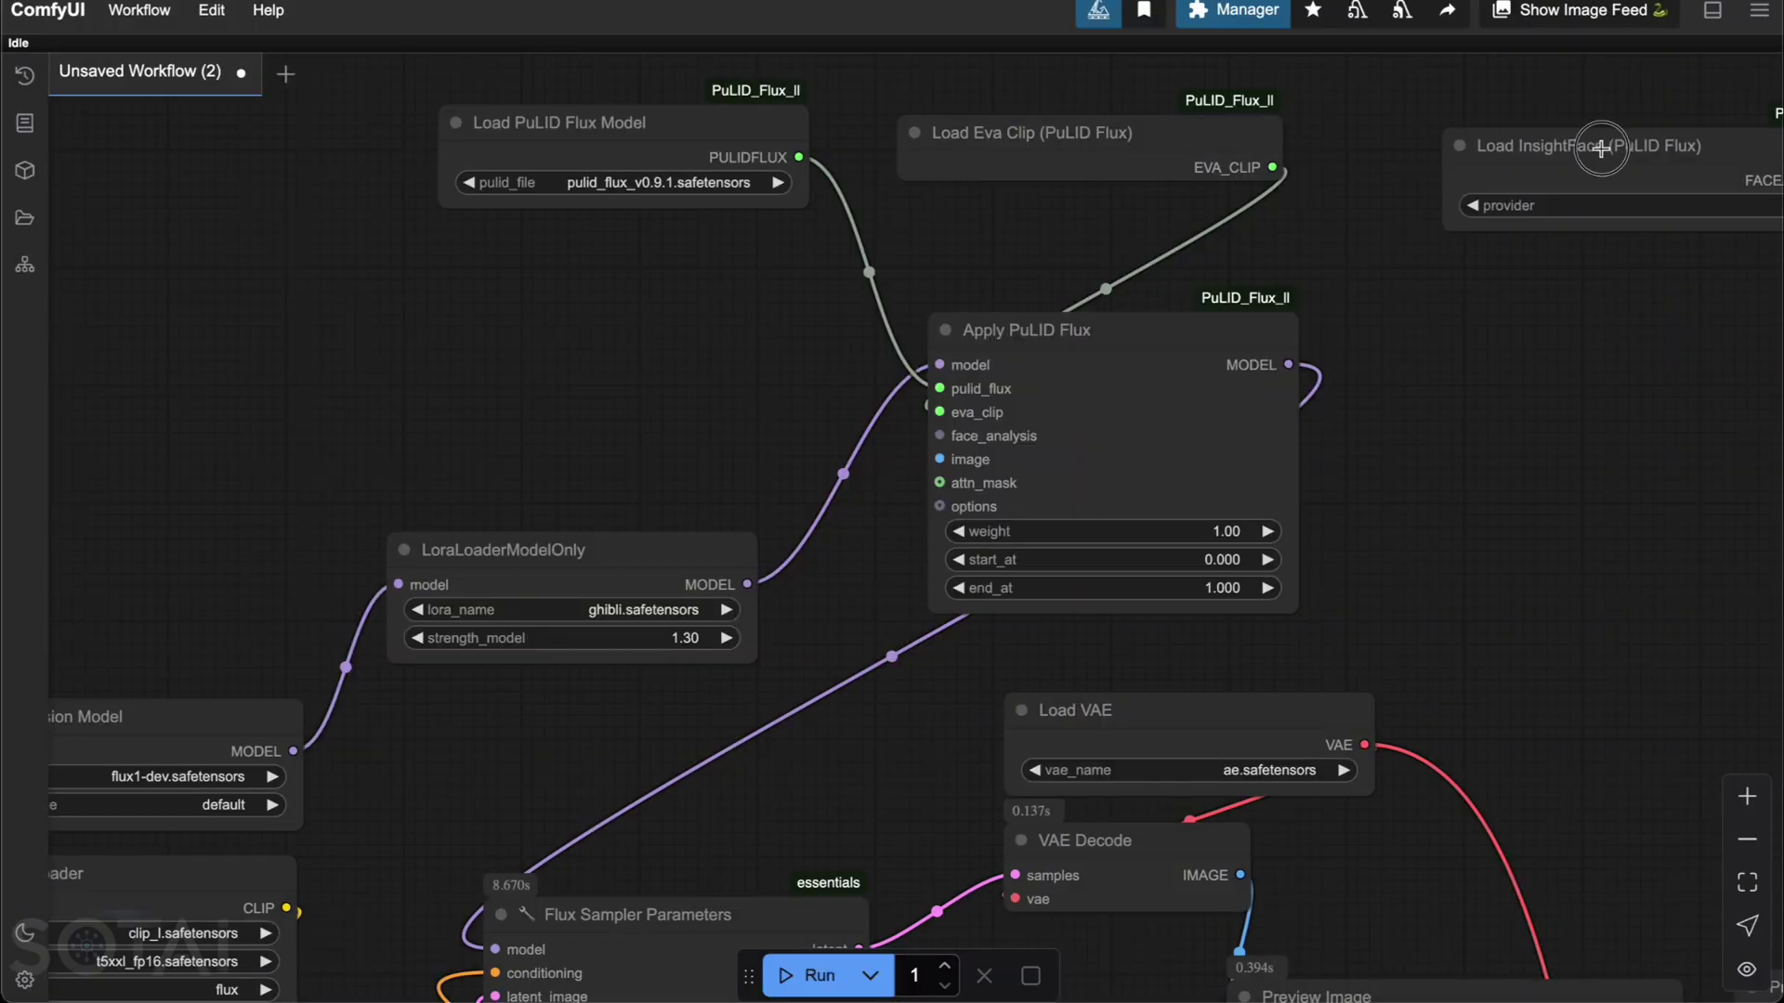
drag(1750, 186, 941, 436)
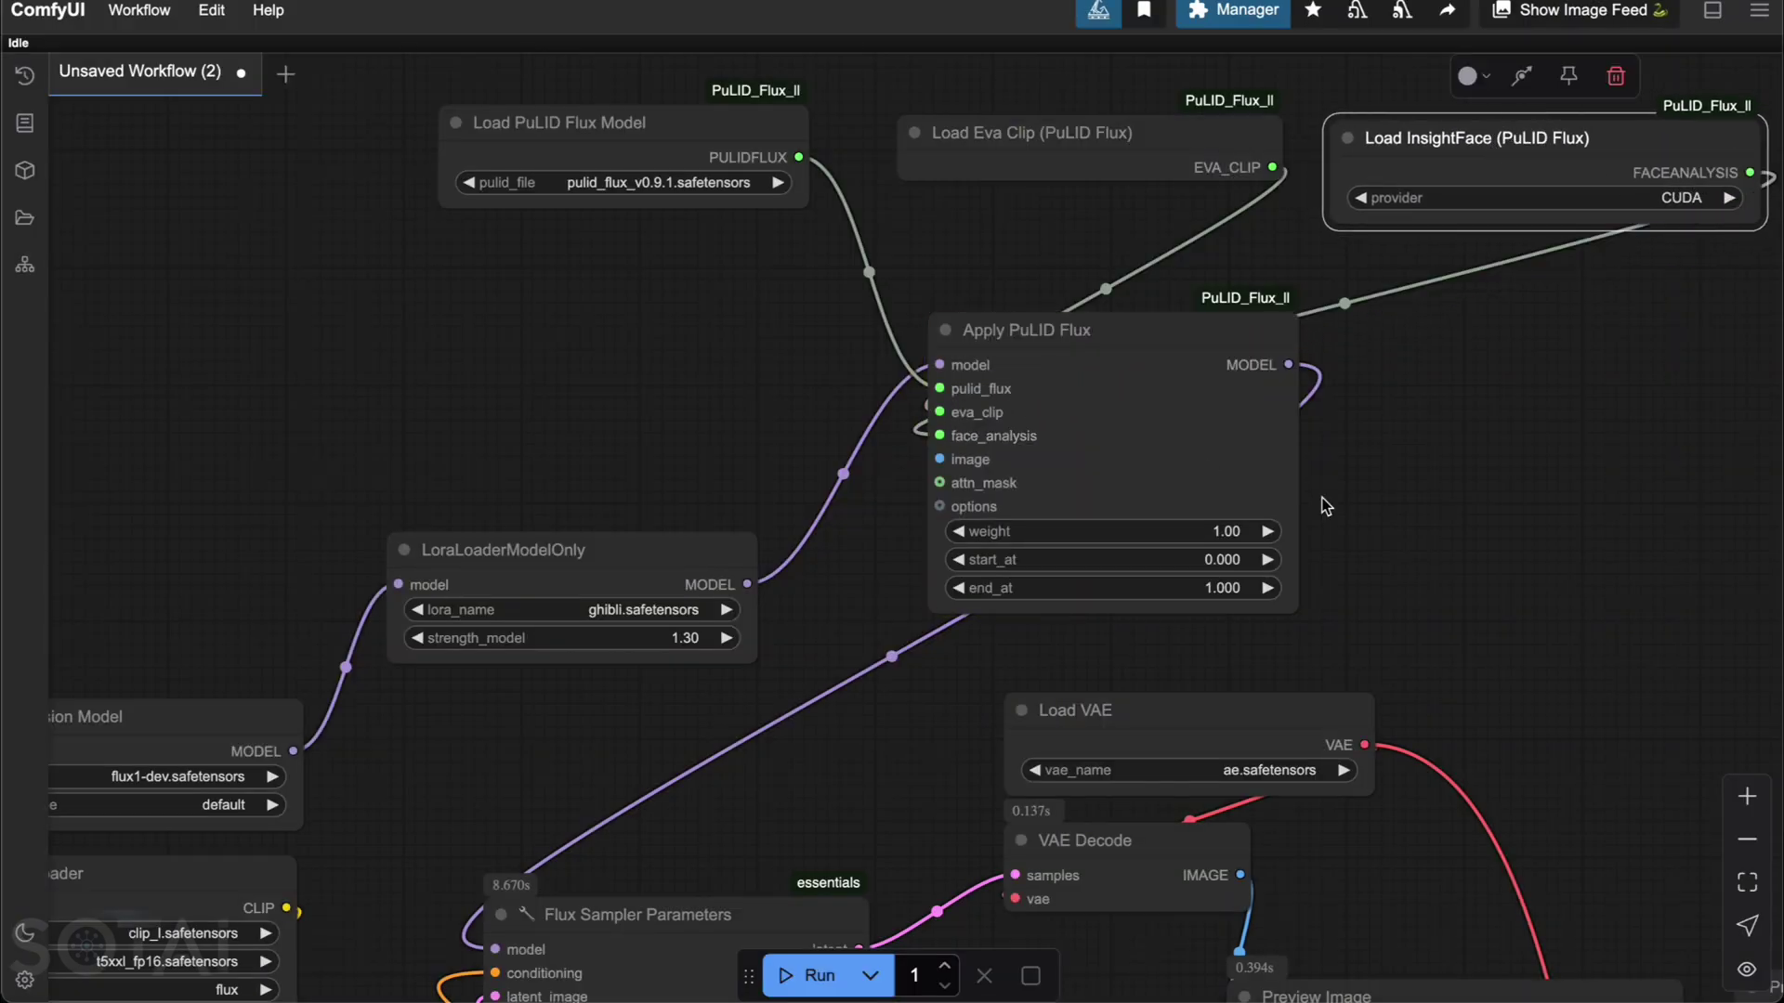
scroll(1177, 381, left, 3)
scroll(941, 675, down, 1)
drag(1074, 644, 1253, 362)
scroll(1252, 418, down, 4)
drag(1349, 594, 1211, 594)
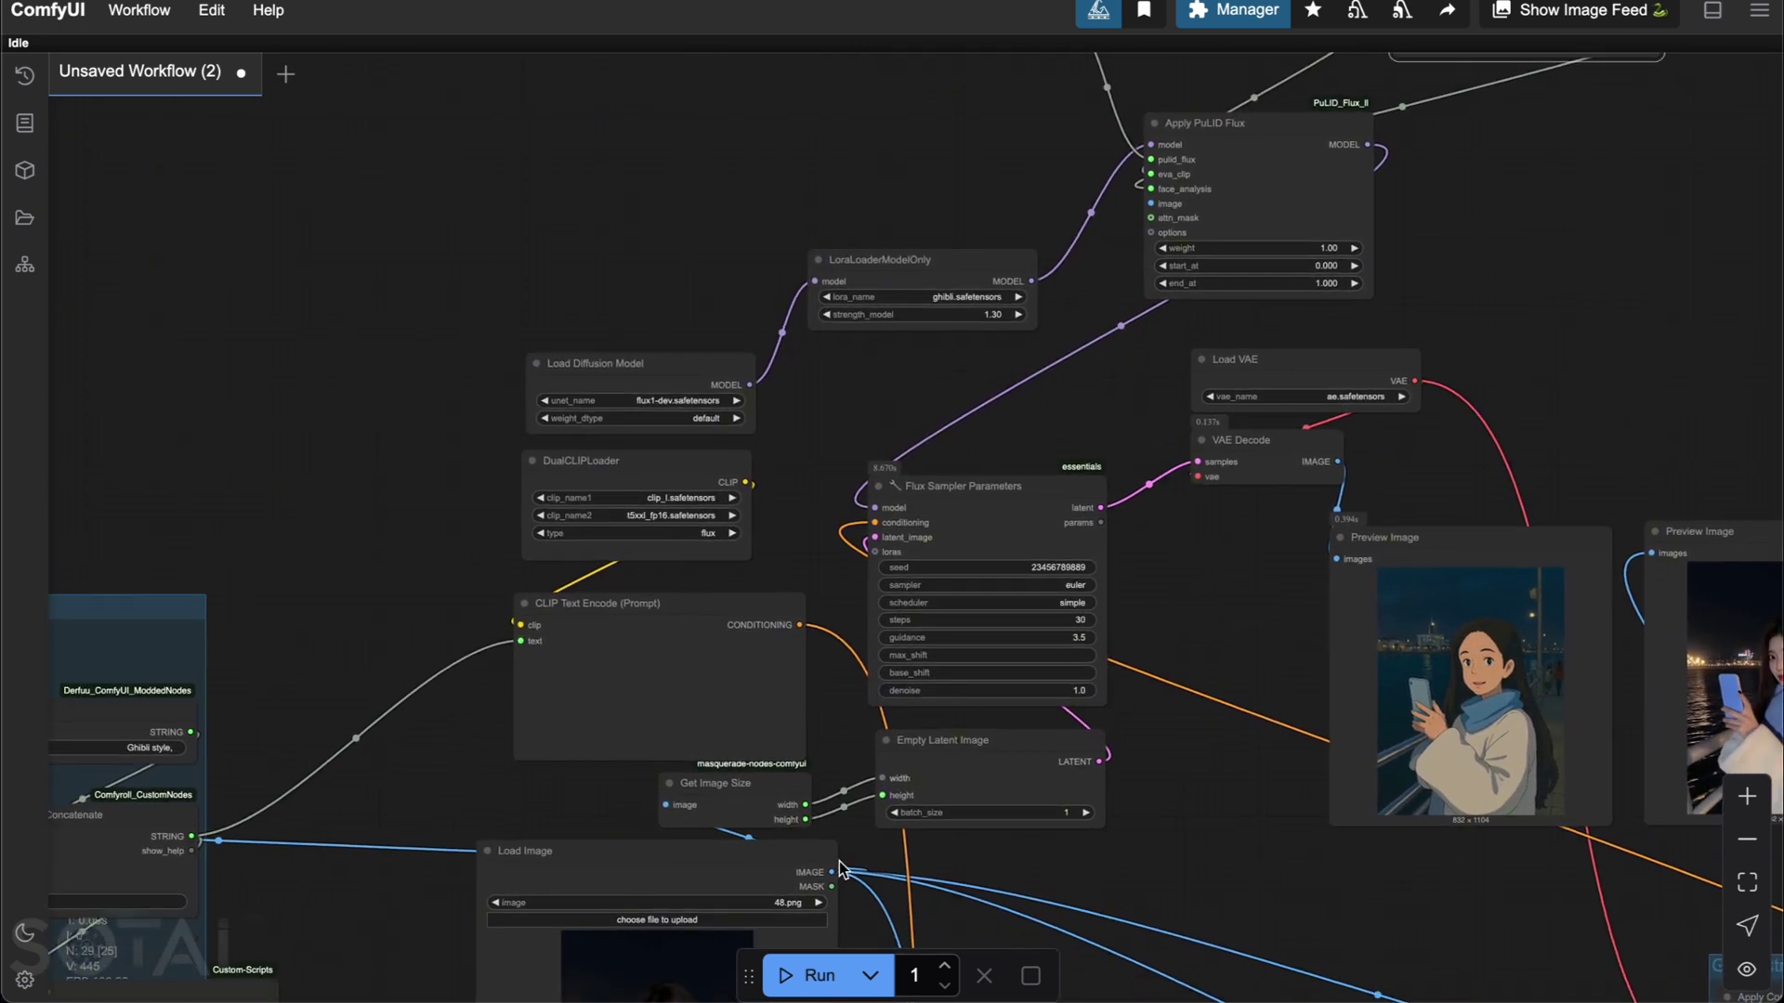
Step: Connect Load Image's IMAGE output to the Apply PuLID Flux node
drag(832, 872, 1149, 205)
scroll(1429, 282, up, 4)
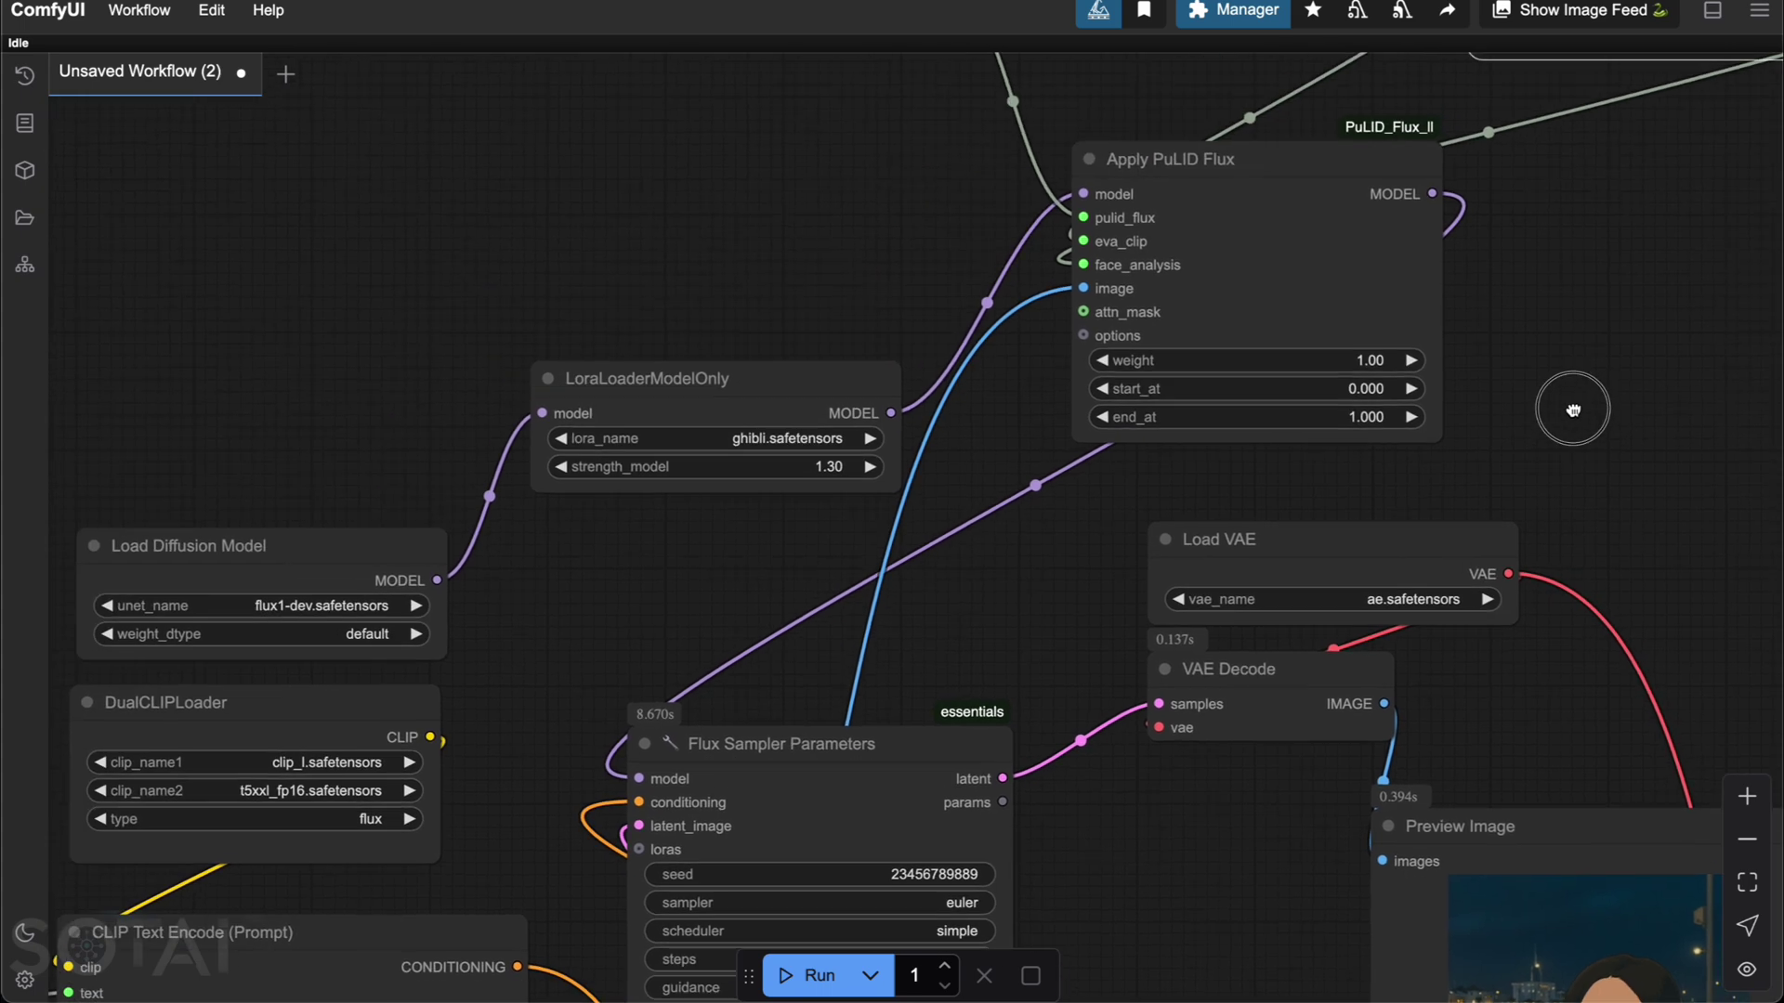
drag(1573, 409, 1578, 448)
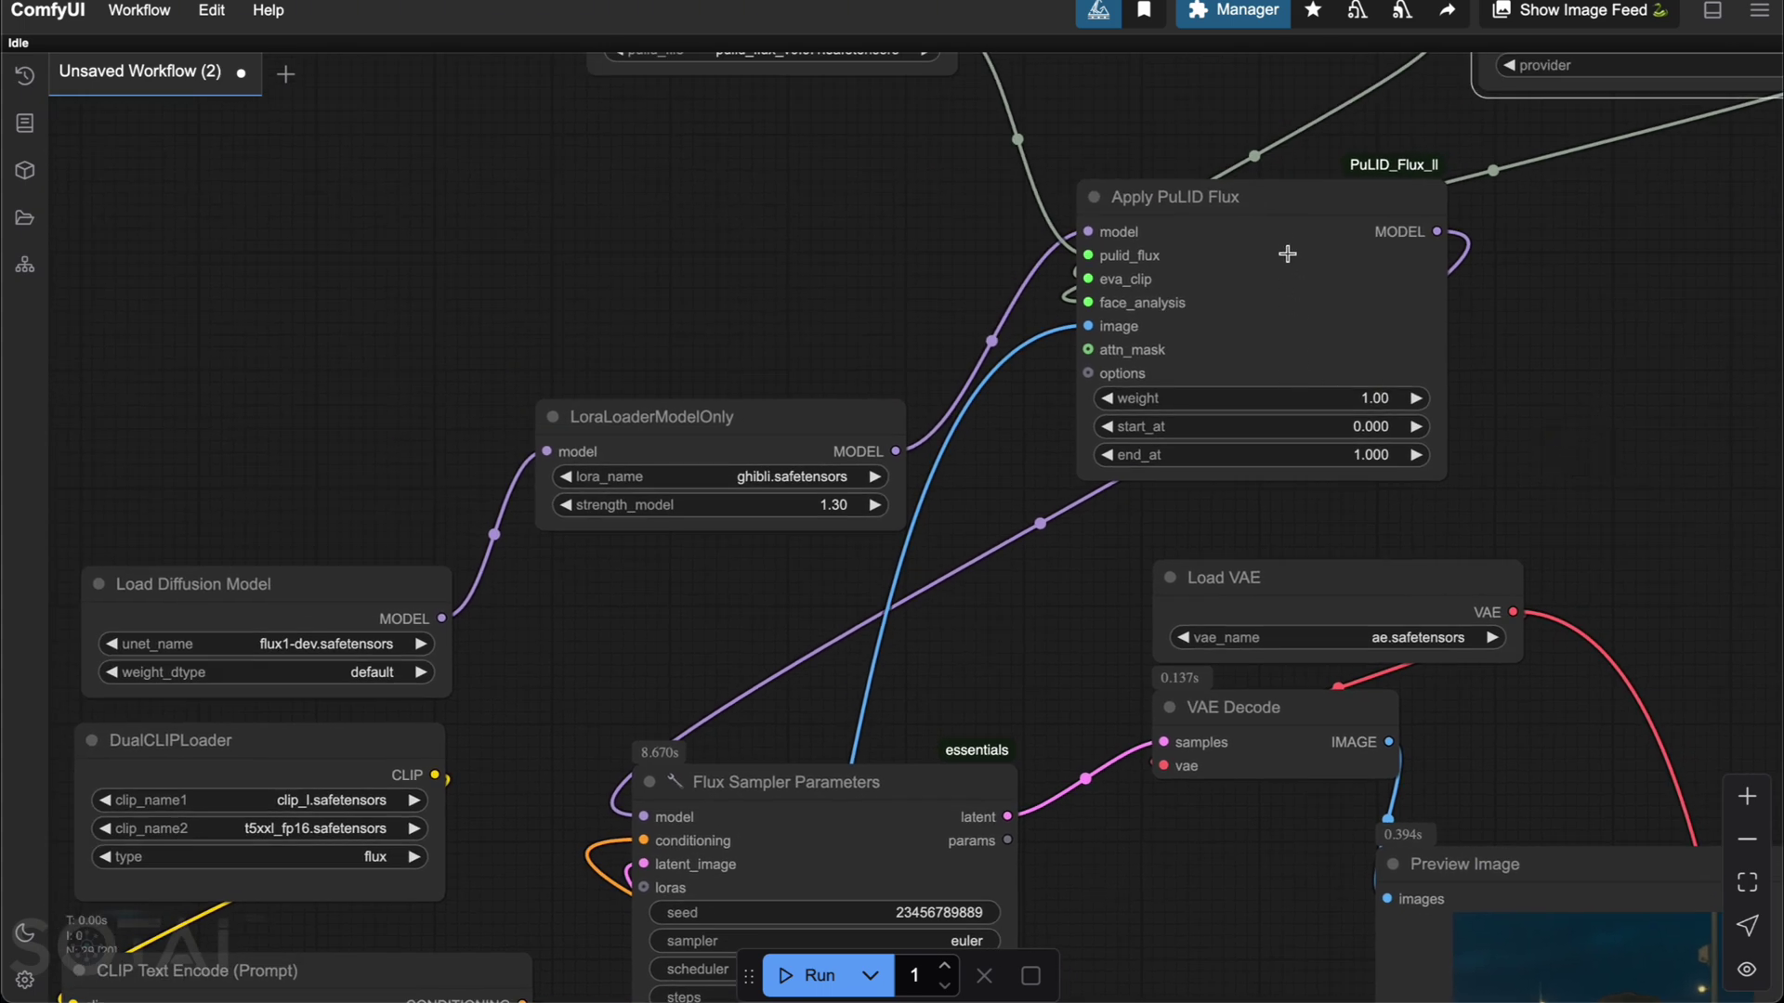
drag(1539, 405, 1455, 539)
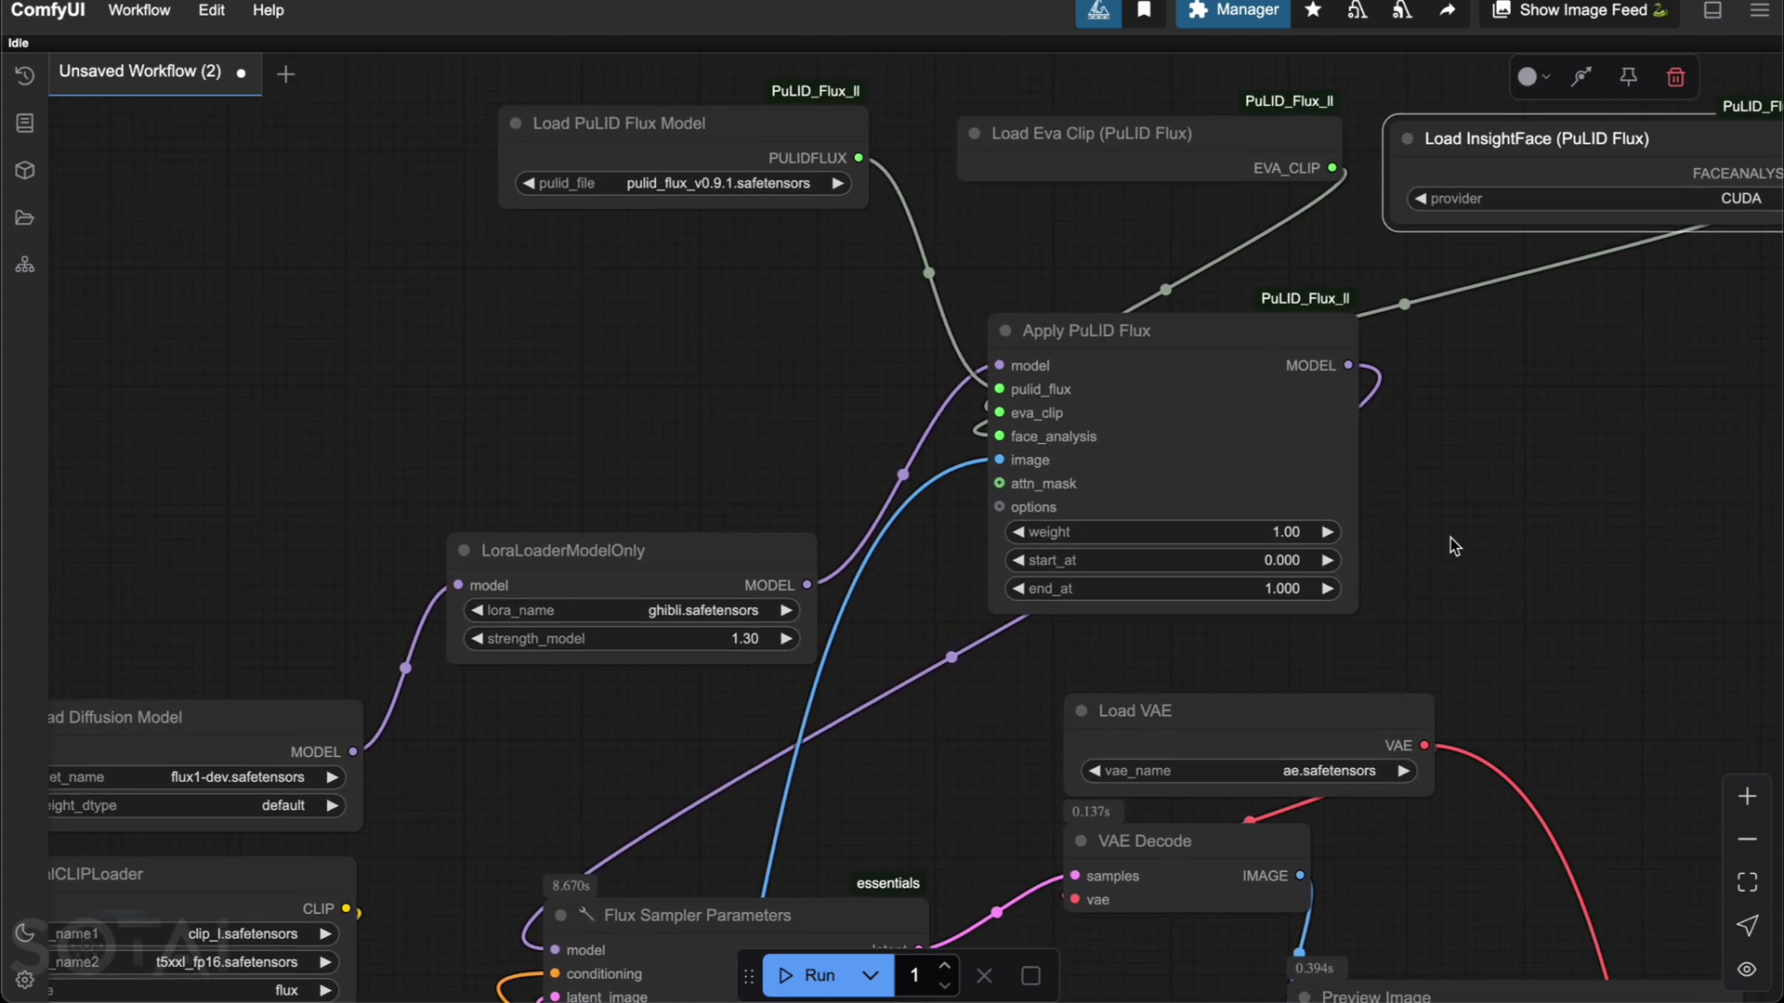
drag(1549, 460, 1597, 412)
Step: Group the PuLID Flux, Eva Clip, InsightFace loaders and Apply PuLID Flux as 'Group Identity'
click(793, 178)
shift+click(1108, 190)
shift+click(1545, 229)
shift+click(1222, 346)
shift+click(1221, 346)
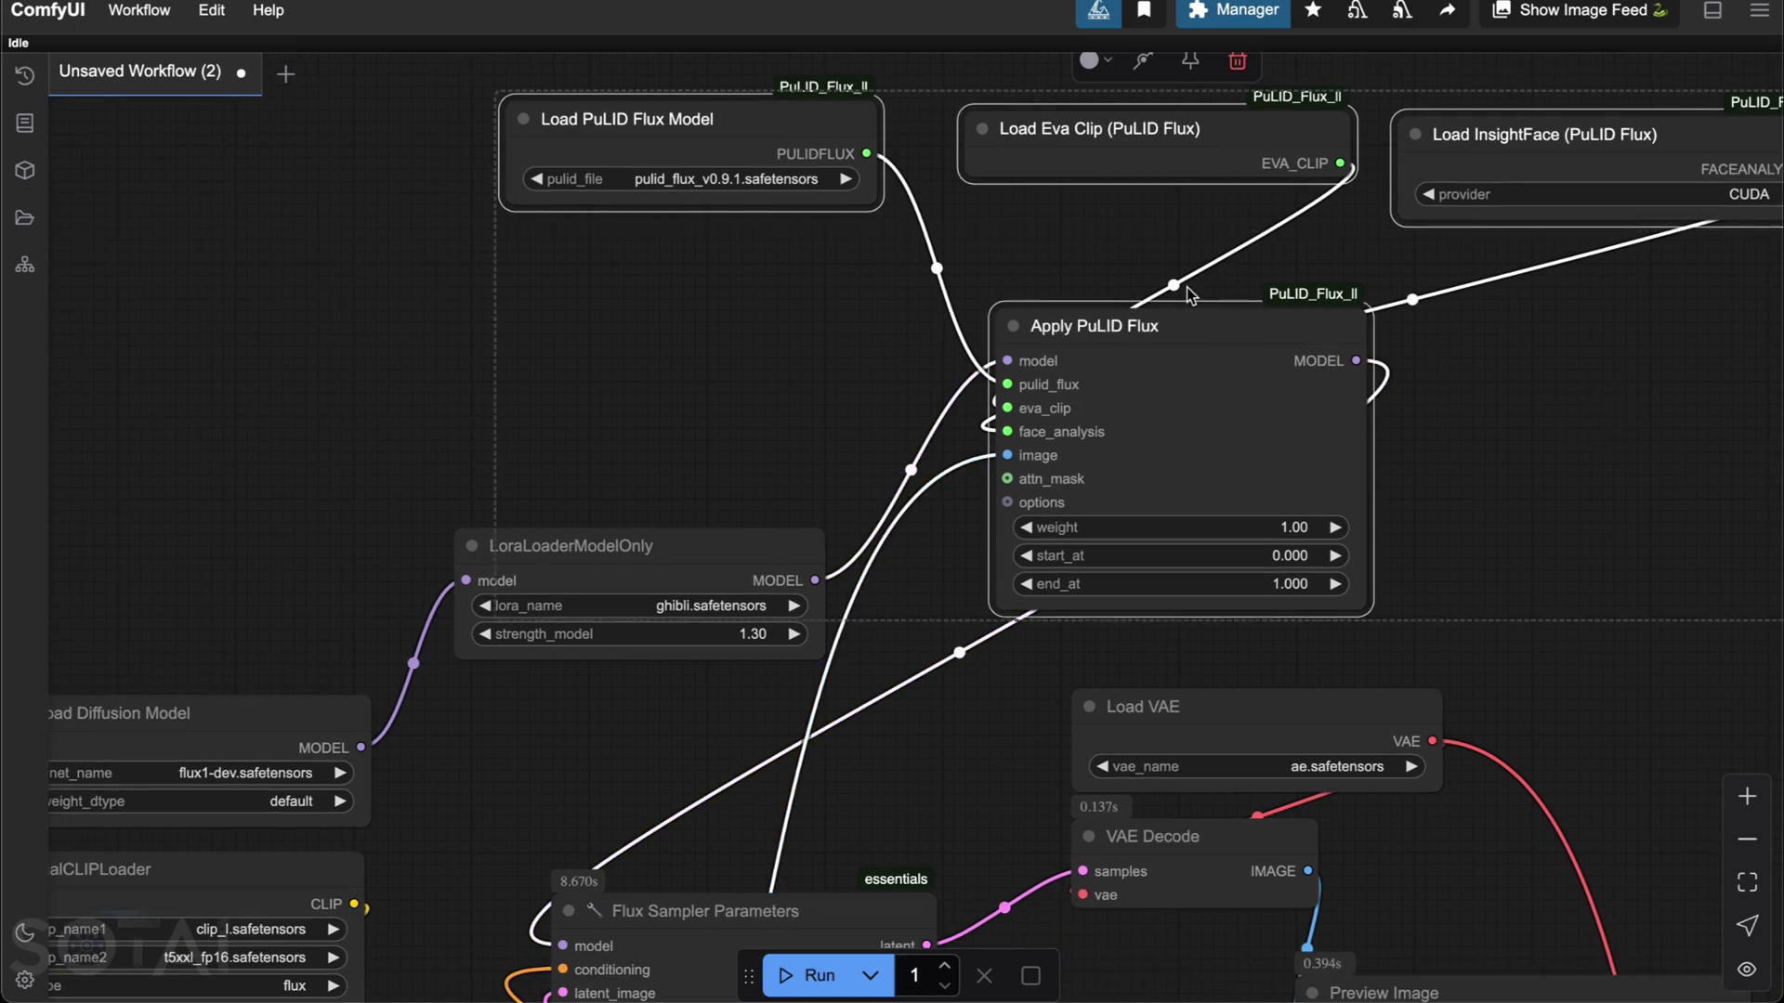
key(ctrl+g)
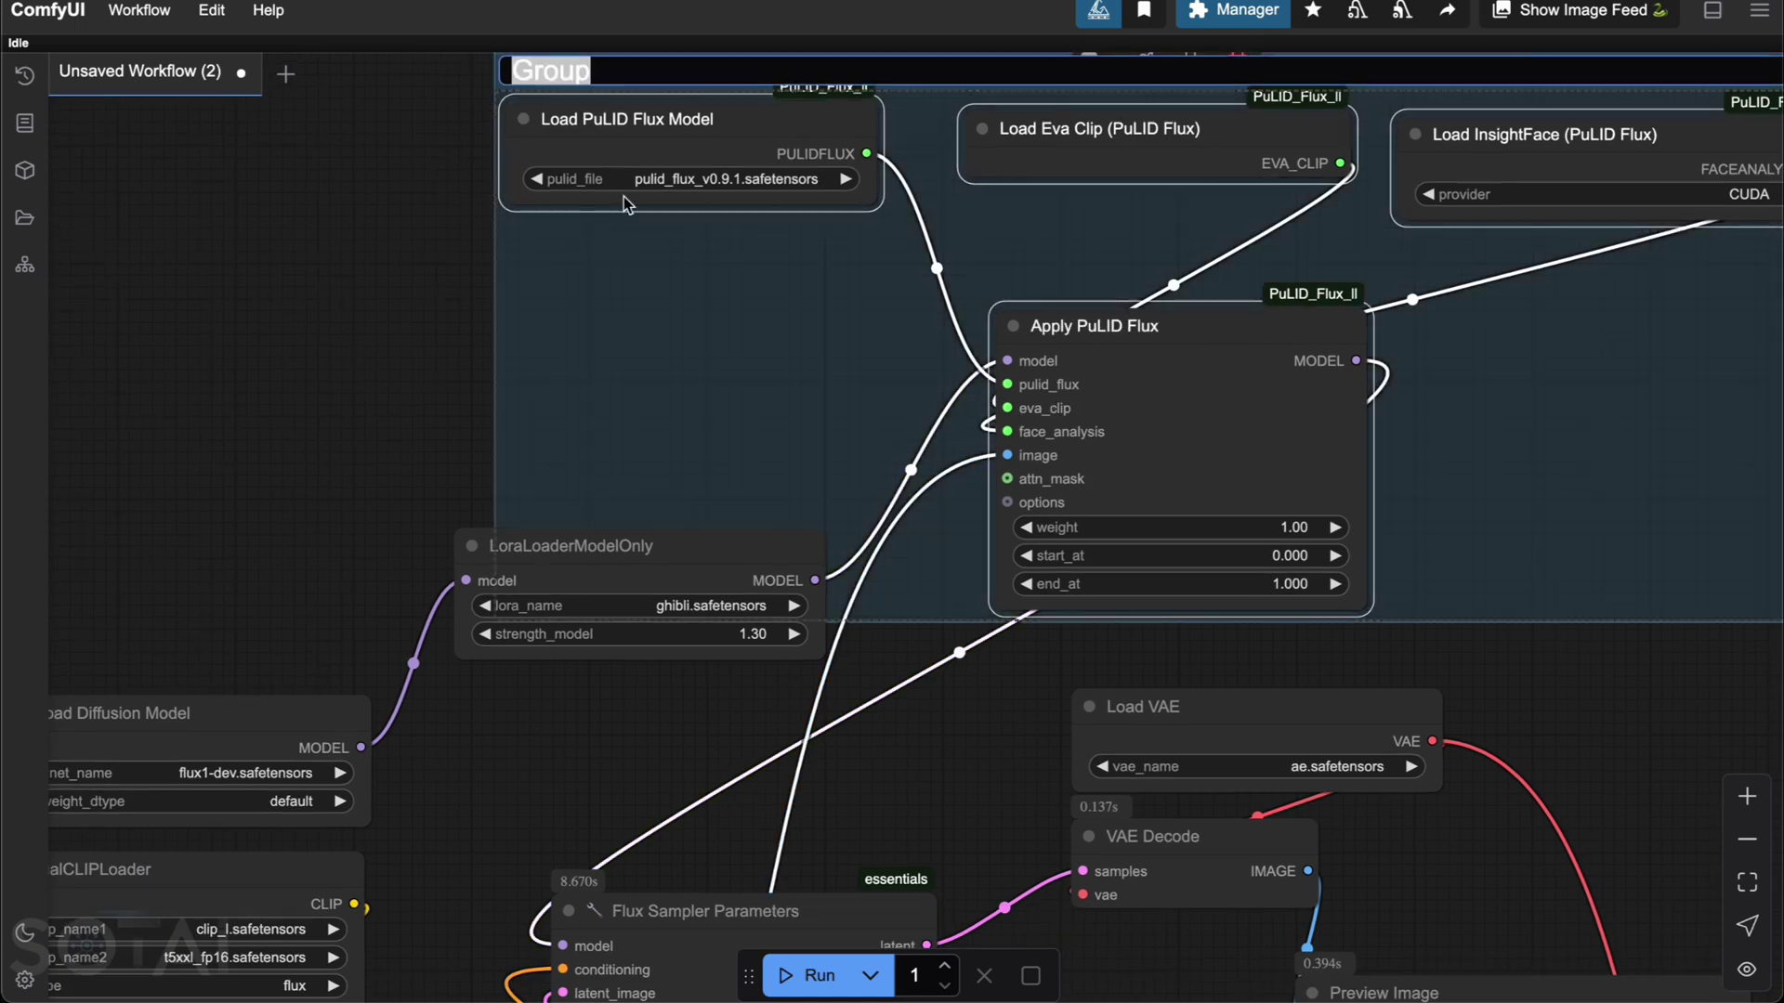
text(ID)
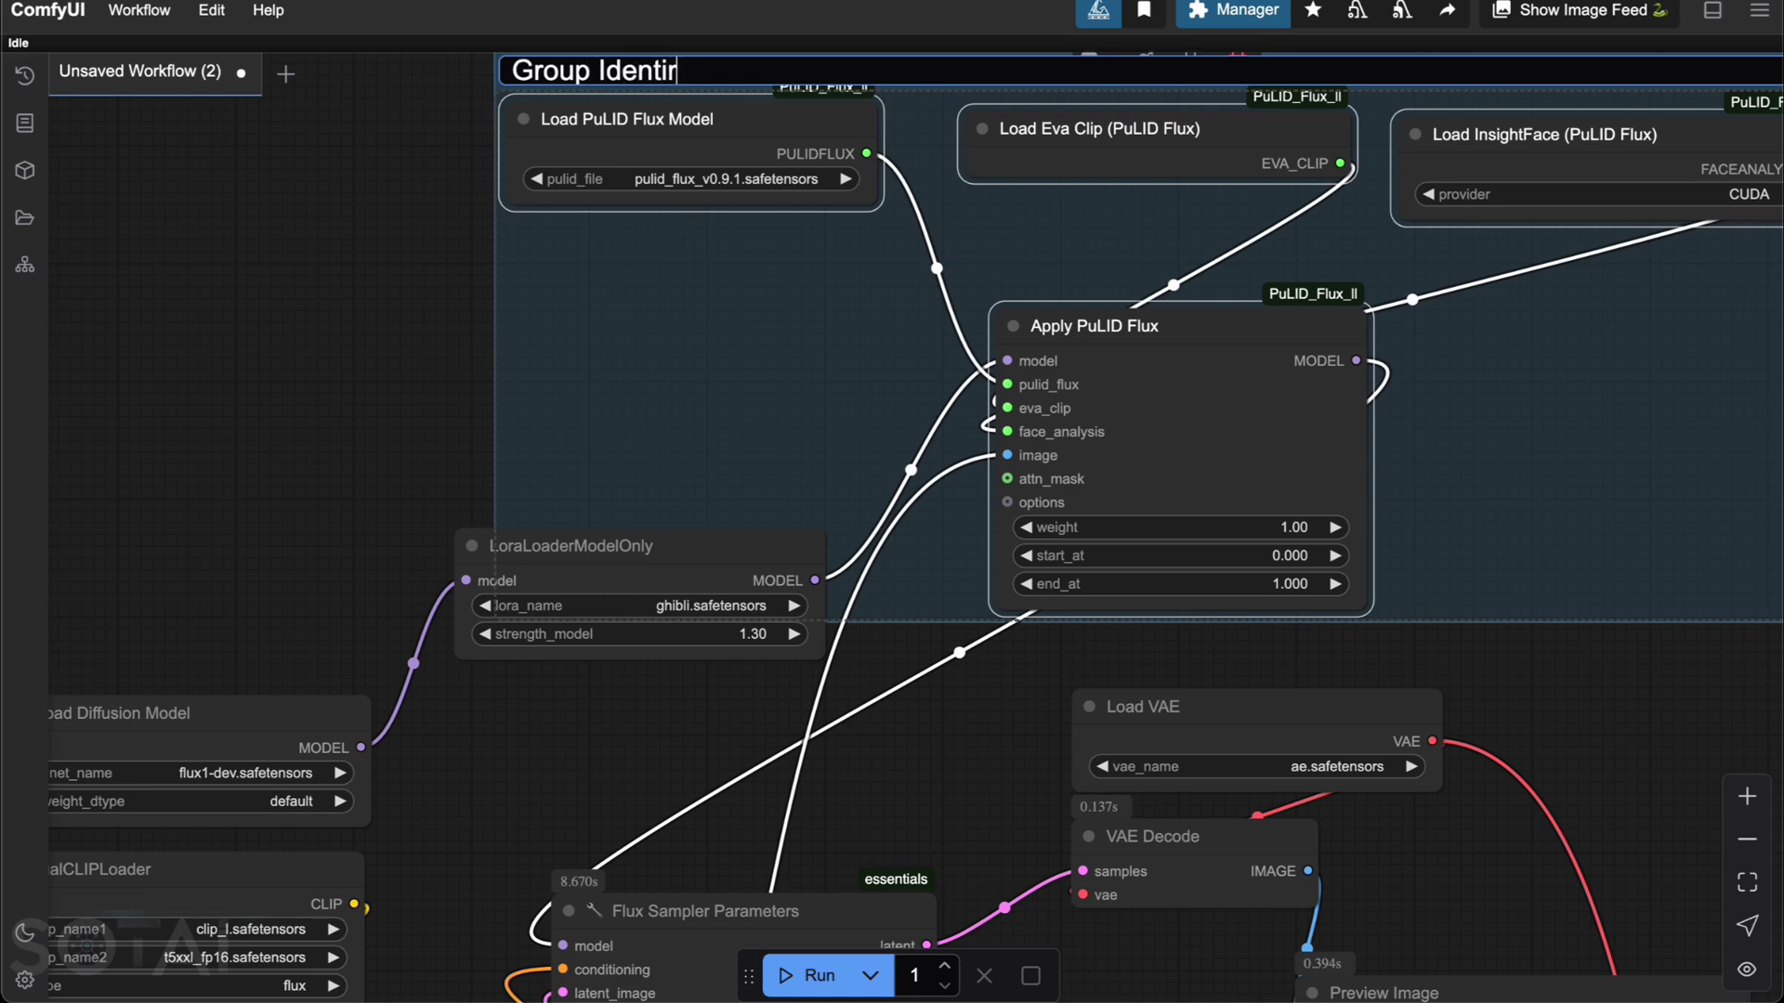
text(entity)
key(Return)
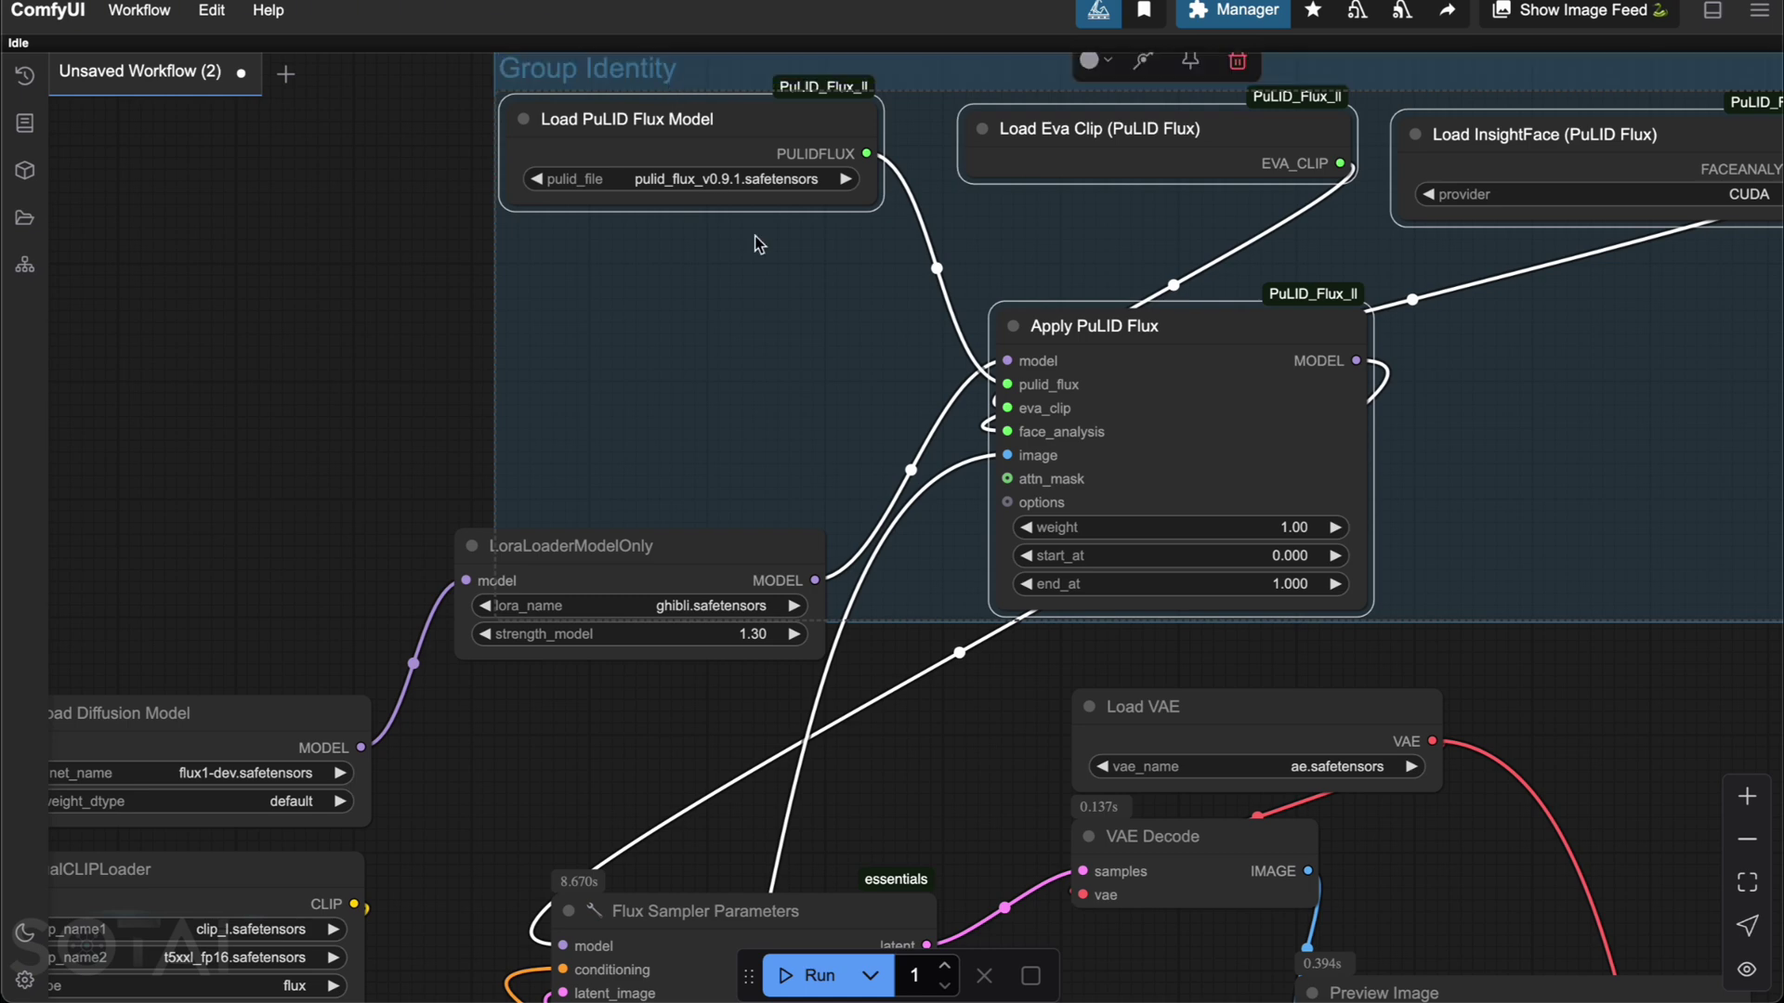
scroll(892, 402, down, 2)
Step: Run the workflow again with the PuLID identity group applied to 48.png
drag(966, 761, 801, 390)
scroll(897, 721, up, 4)
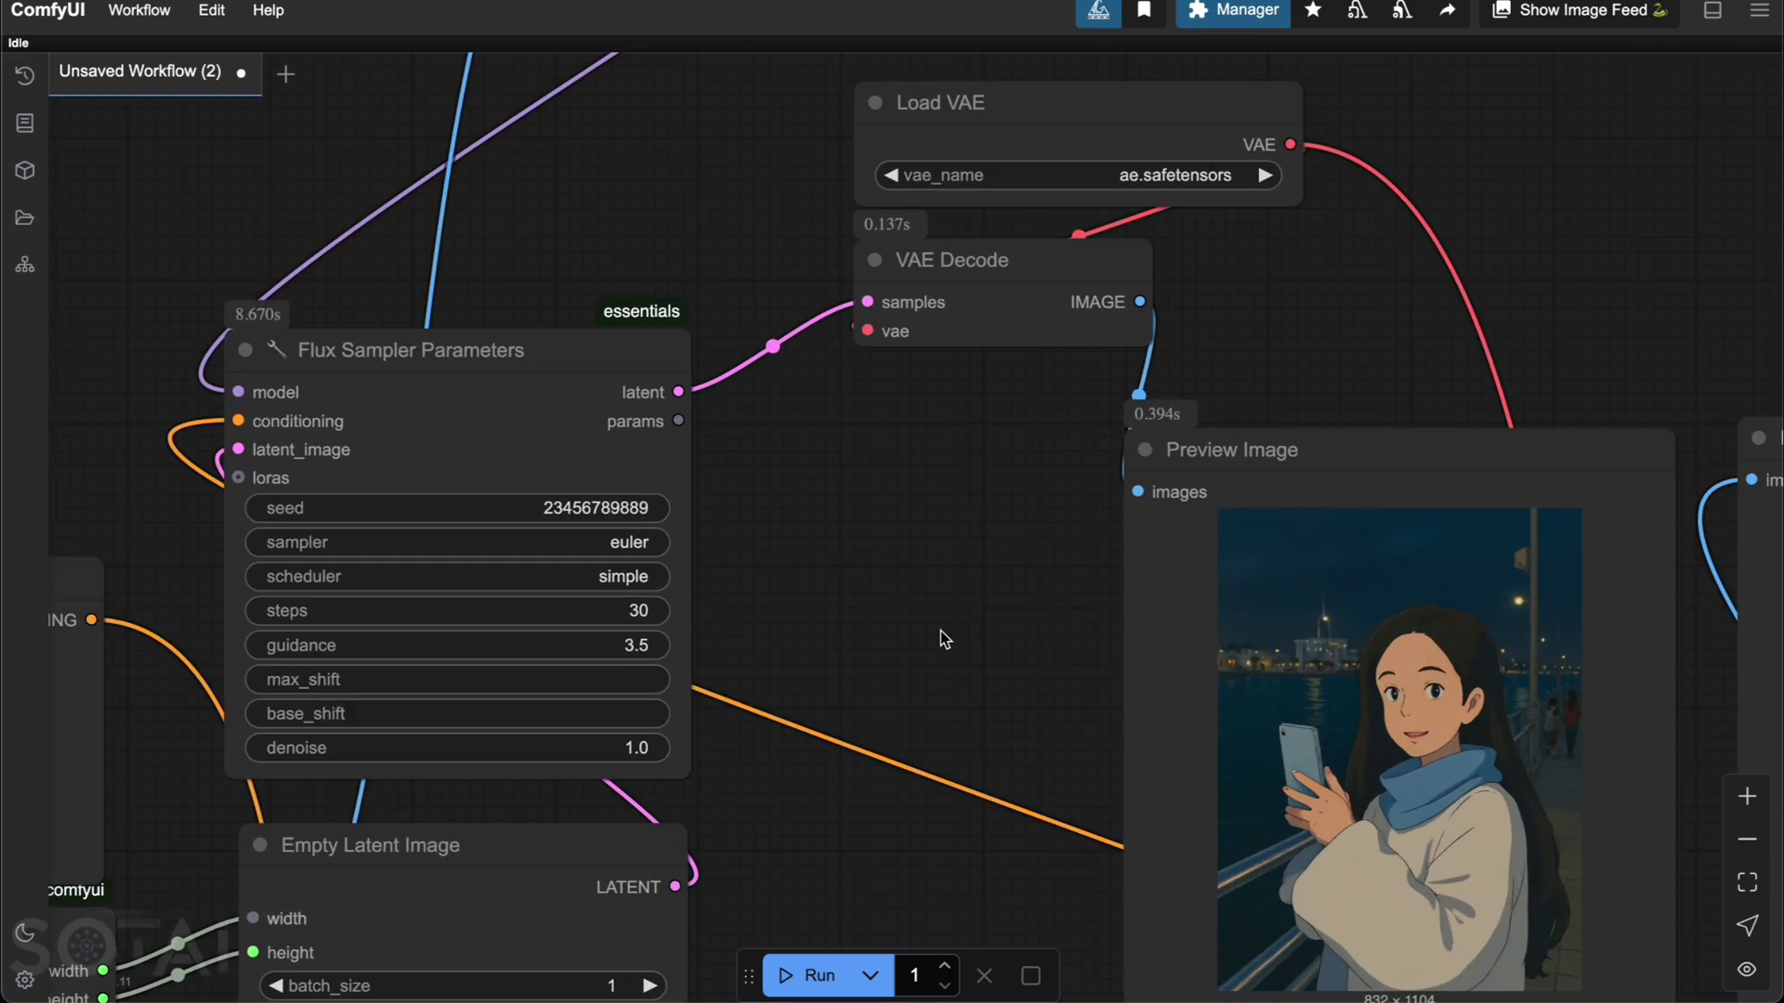
drag(940, 652, 941, 530)
scroll(941, 531, down, 4)
drag(911, 617, 671, 502)
scroll(773, 522, down, 2)
click(818, 975)
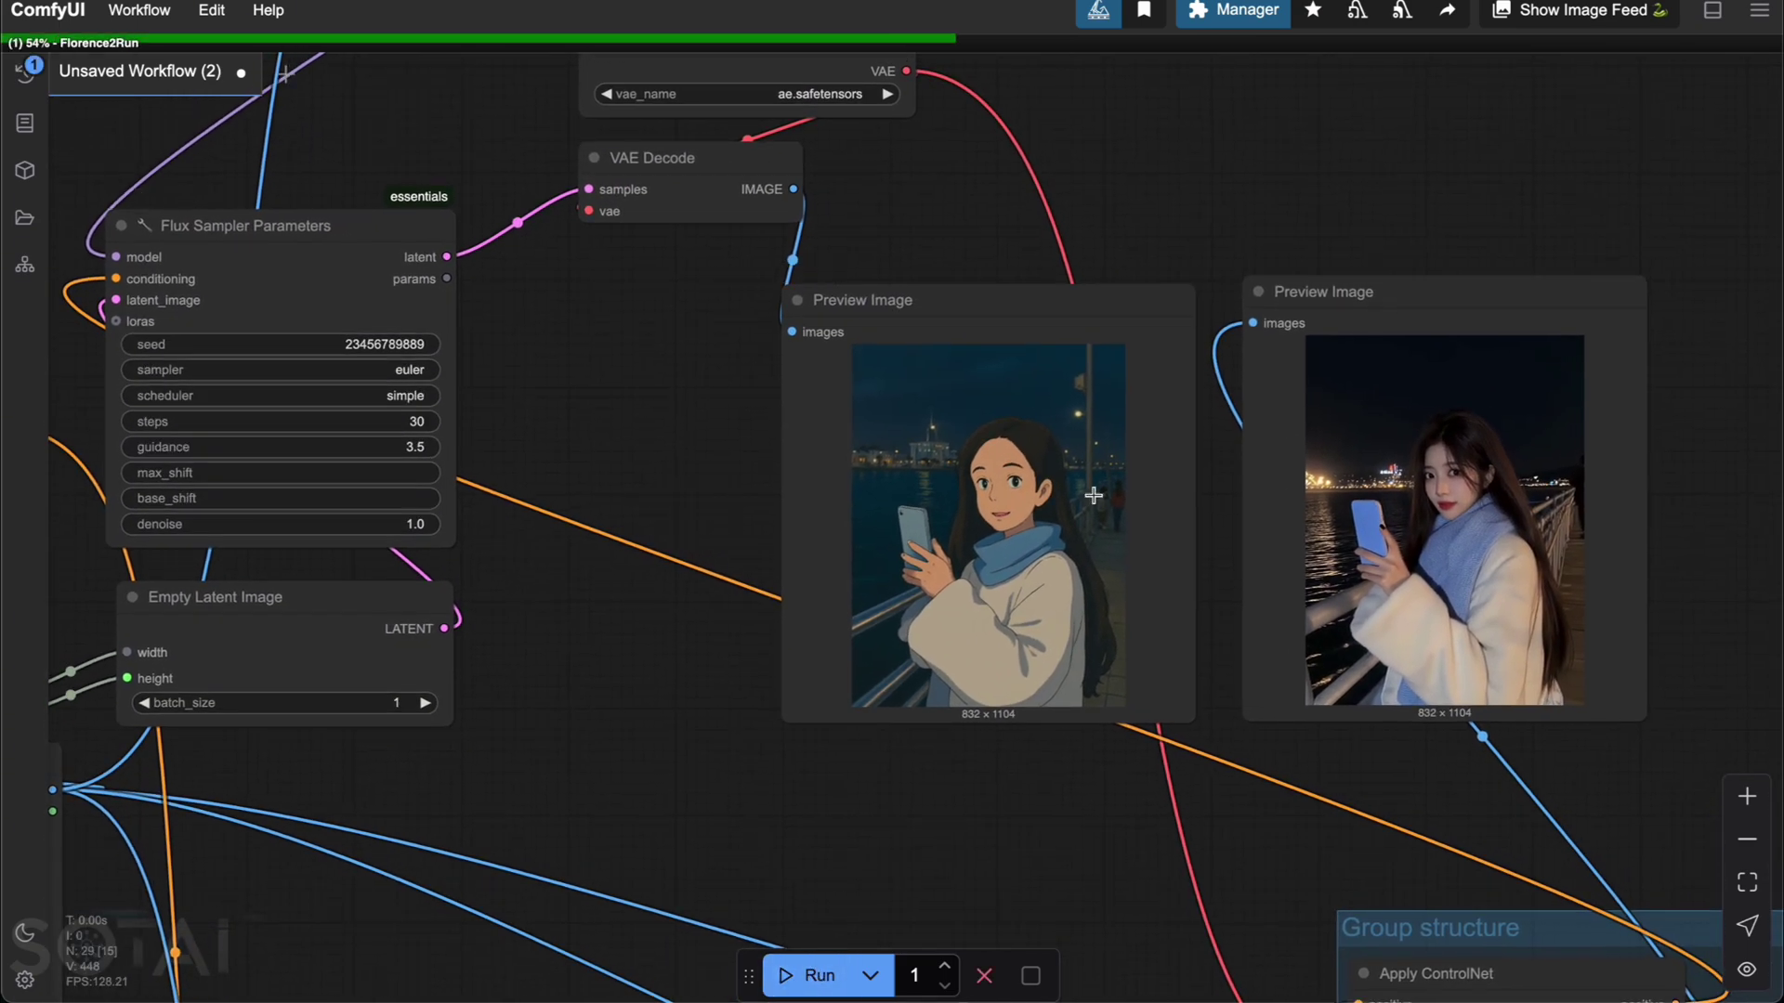
Step: Compare the new Ghibli-style portrait with the original 48.png photo in the previews
drag(1301, 225, 1257, 216)
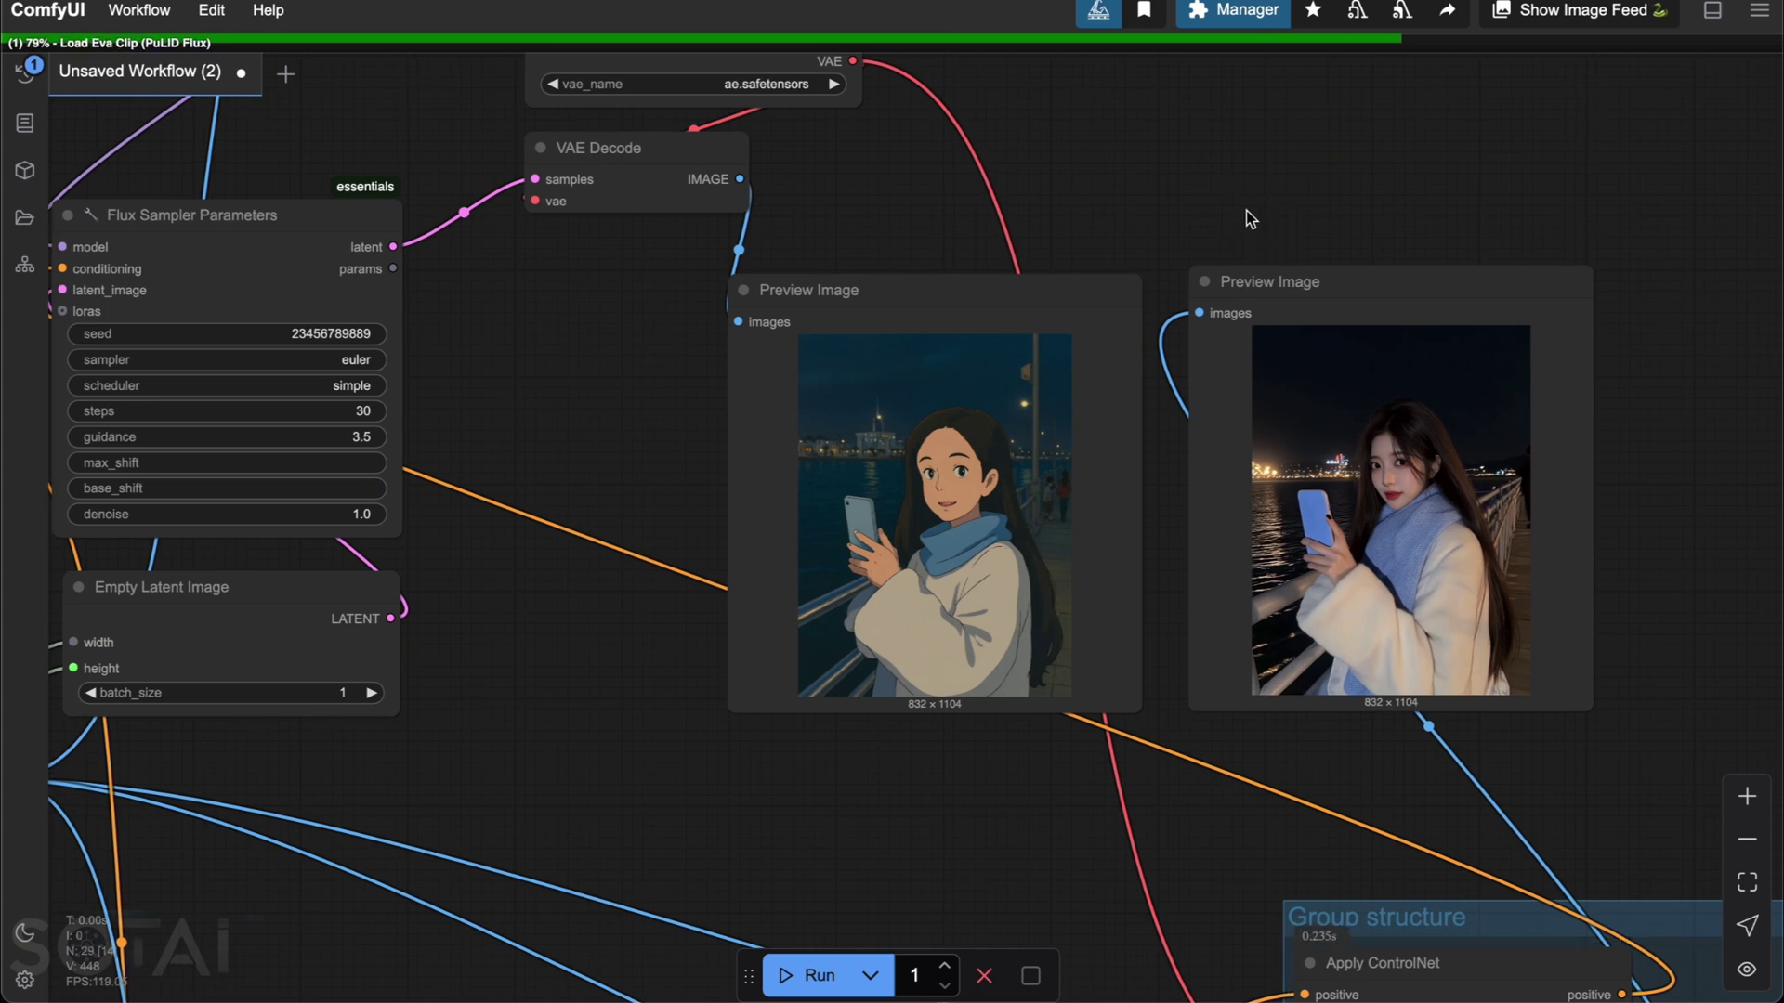
drag(1242, 193, 1164, 189)
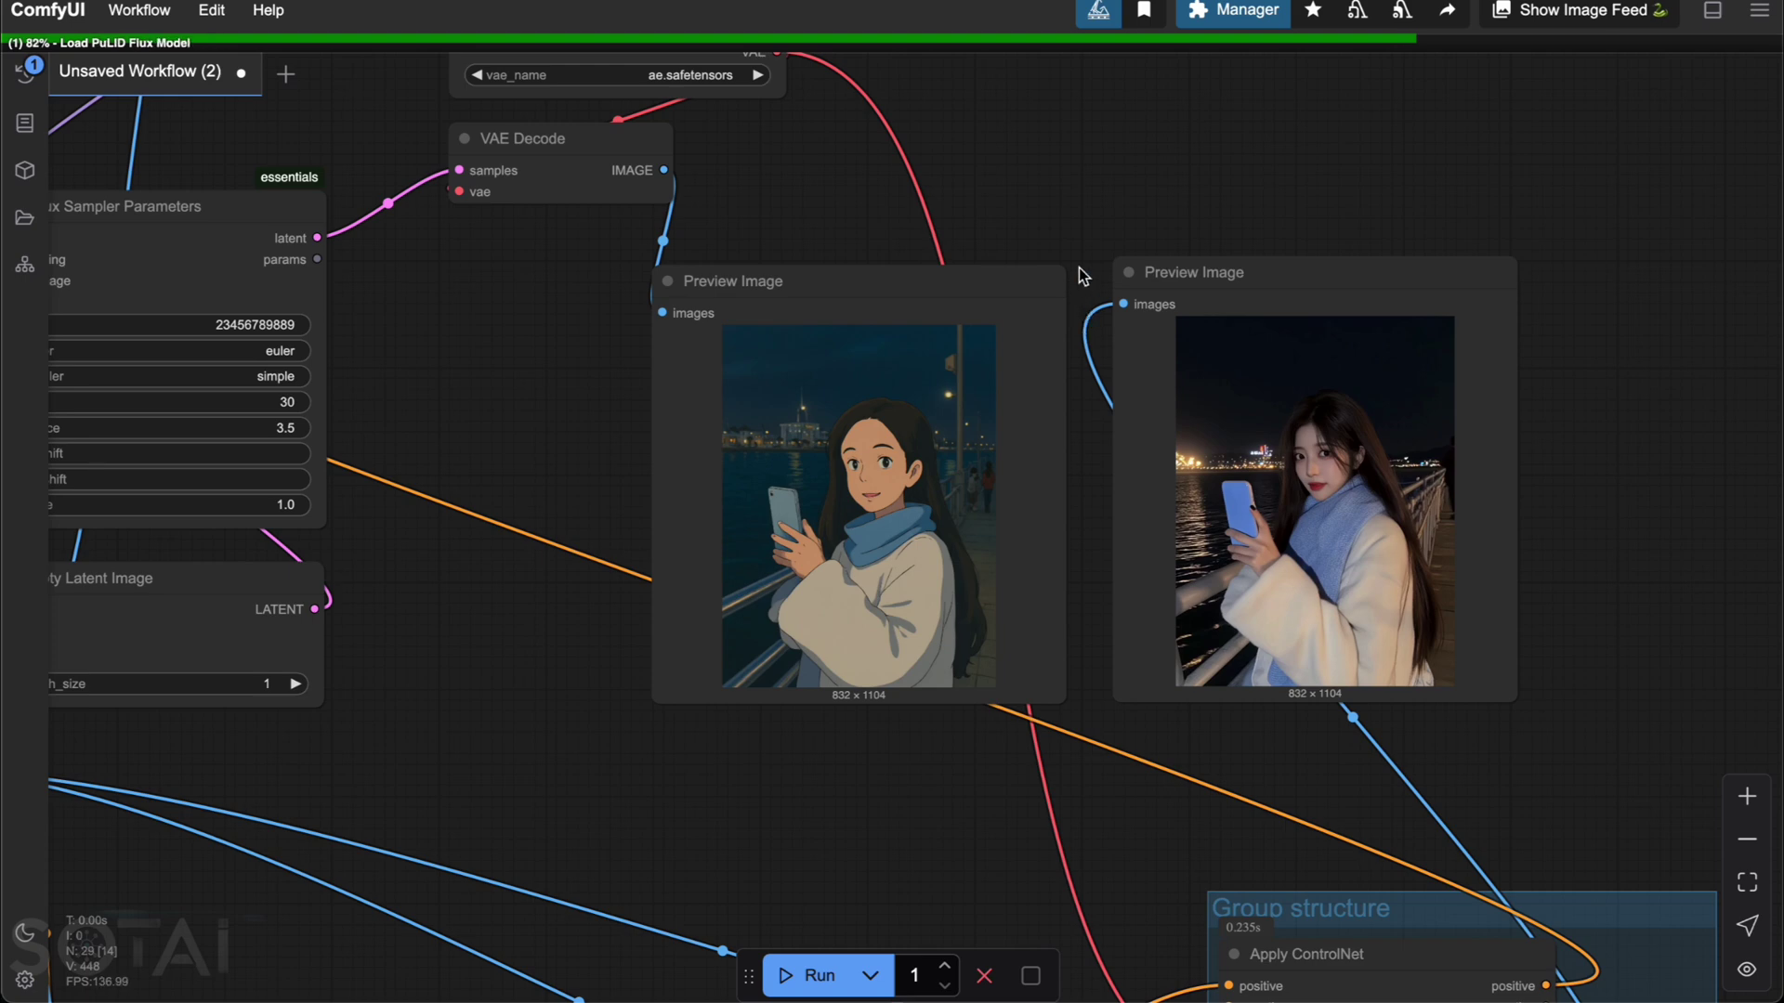
drag(1172, 275, 1172, 287)
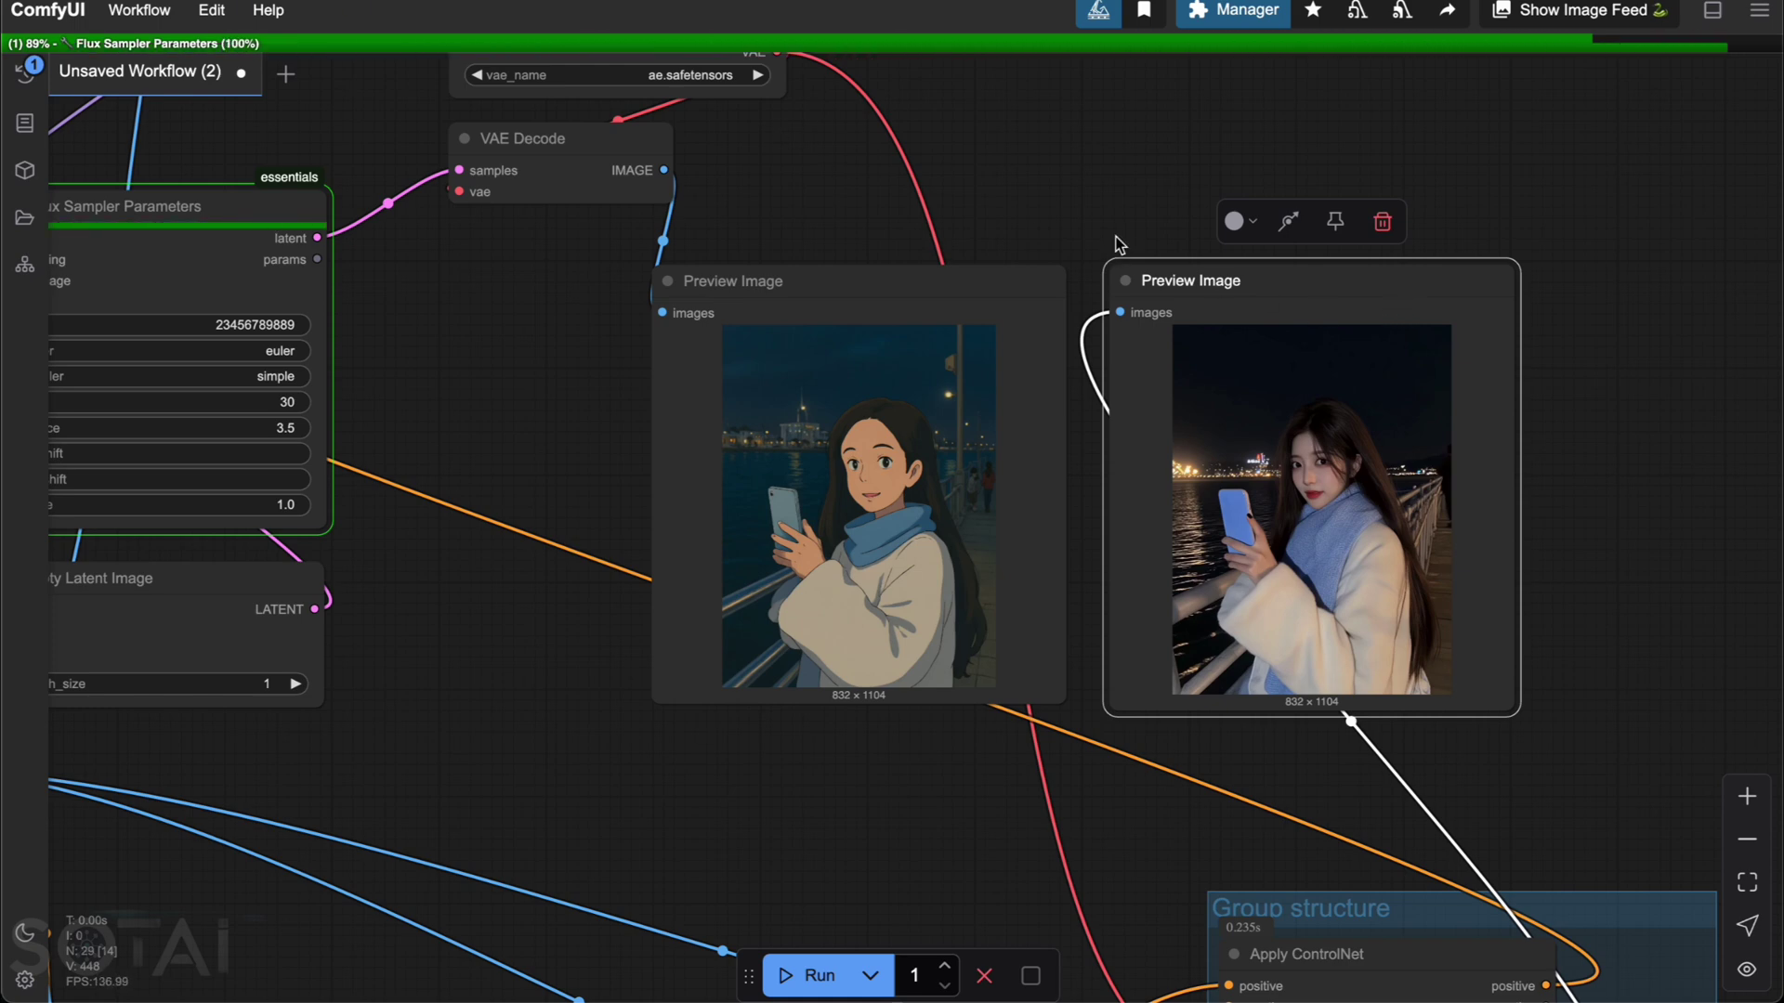
right_click(843, 472)
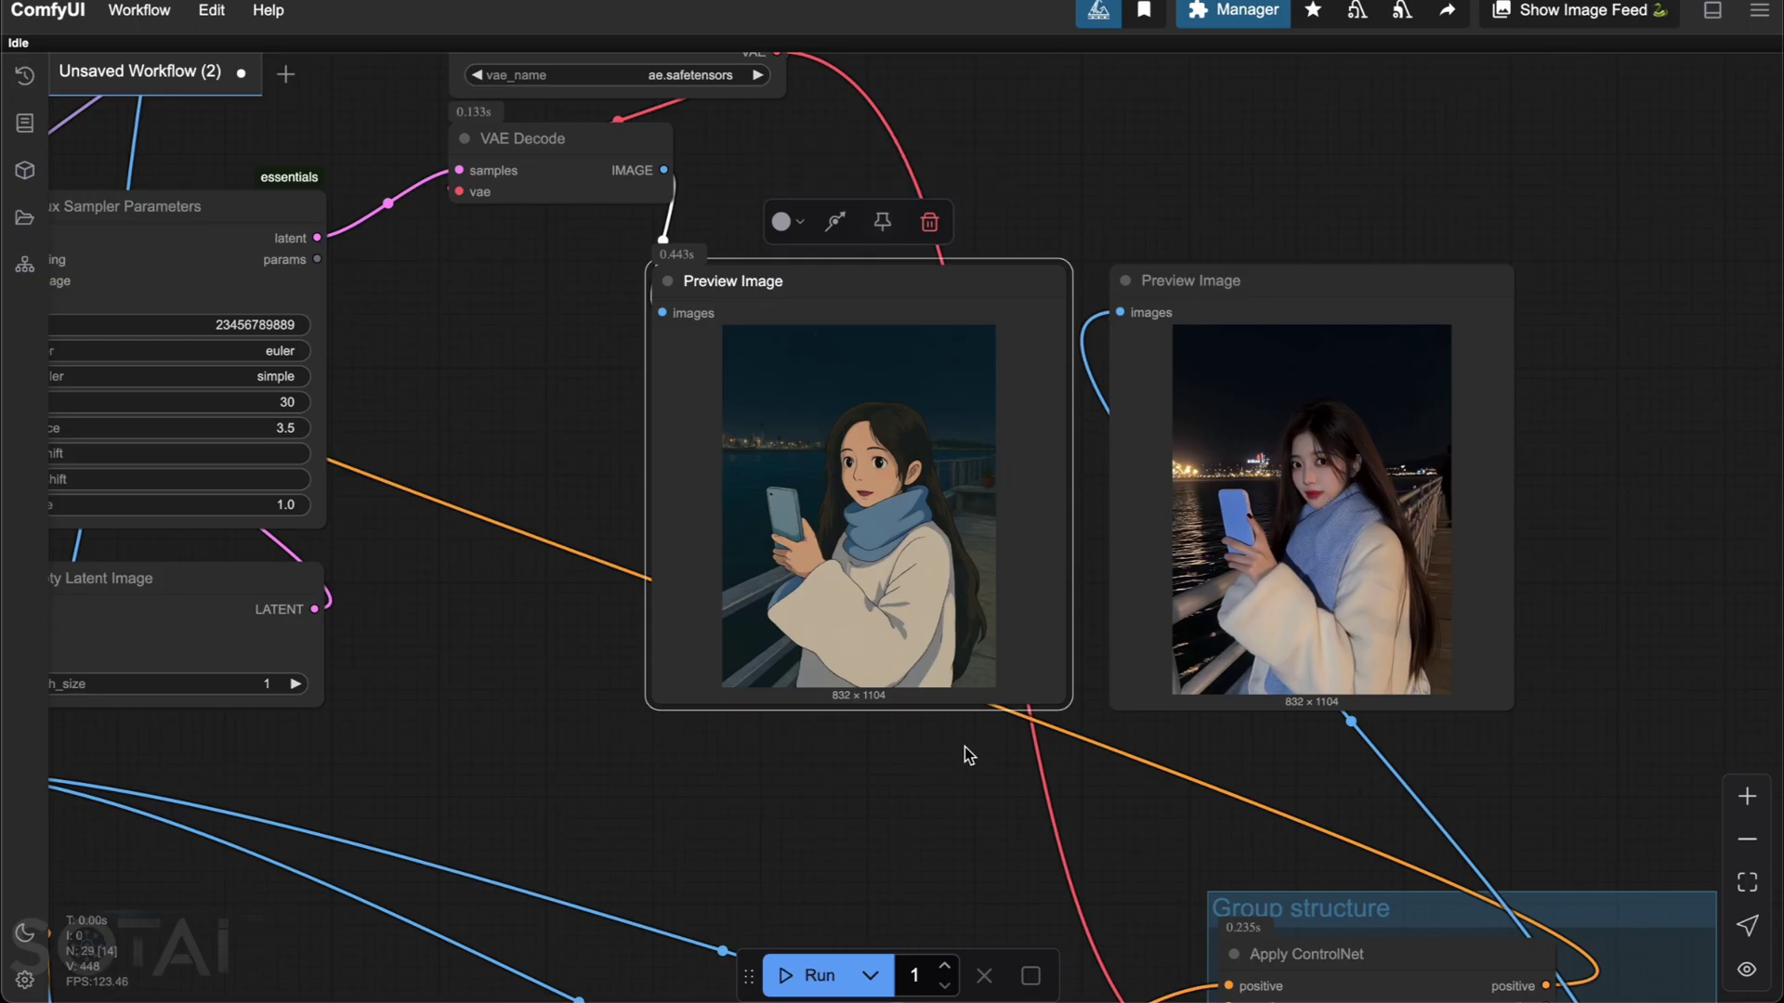
scroll(962, 755, down, 4)
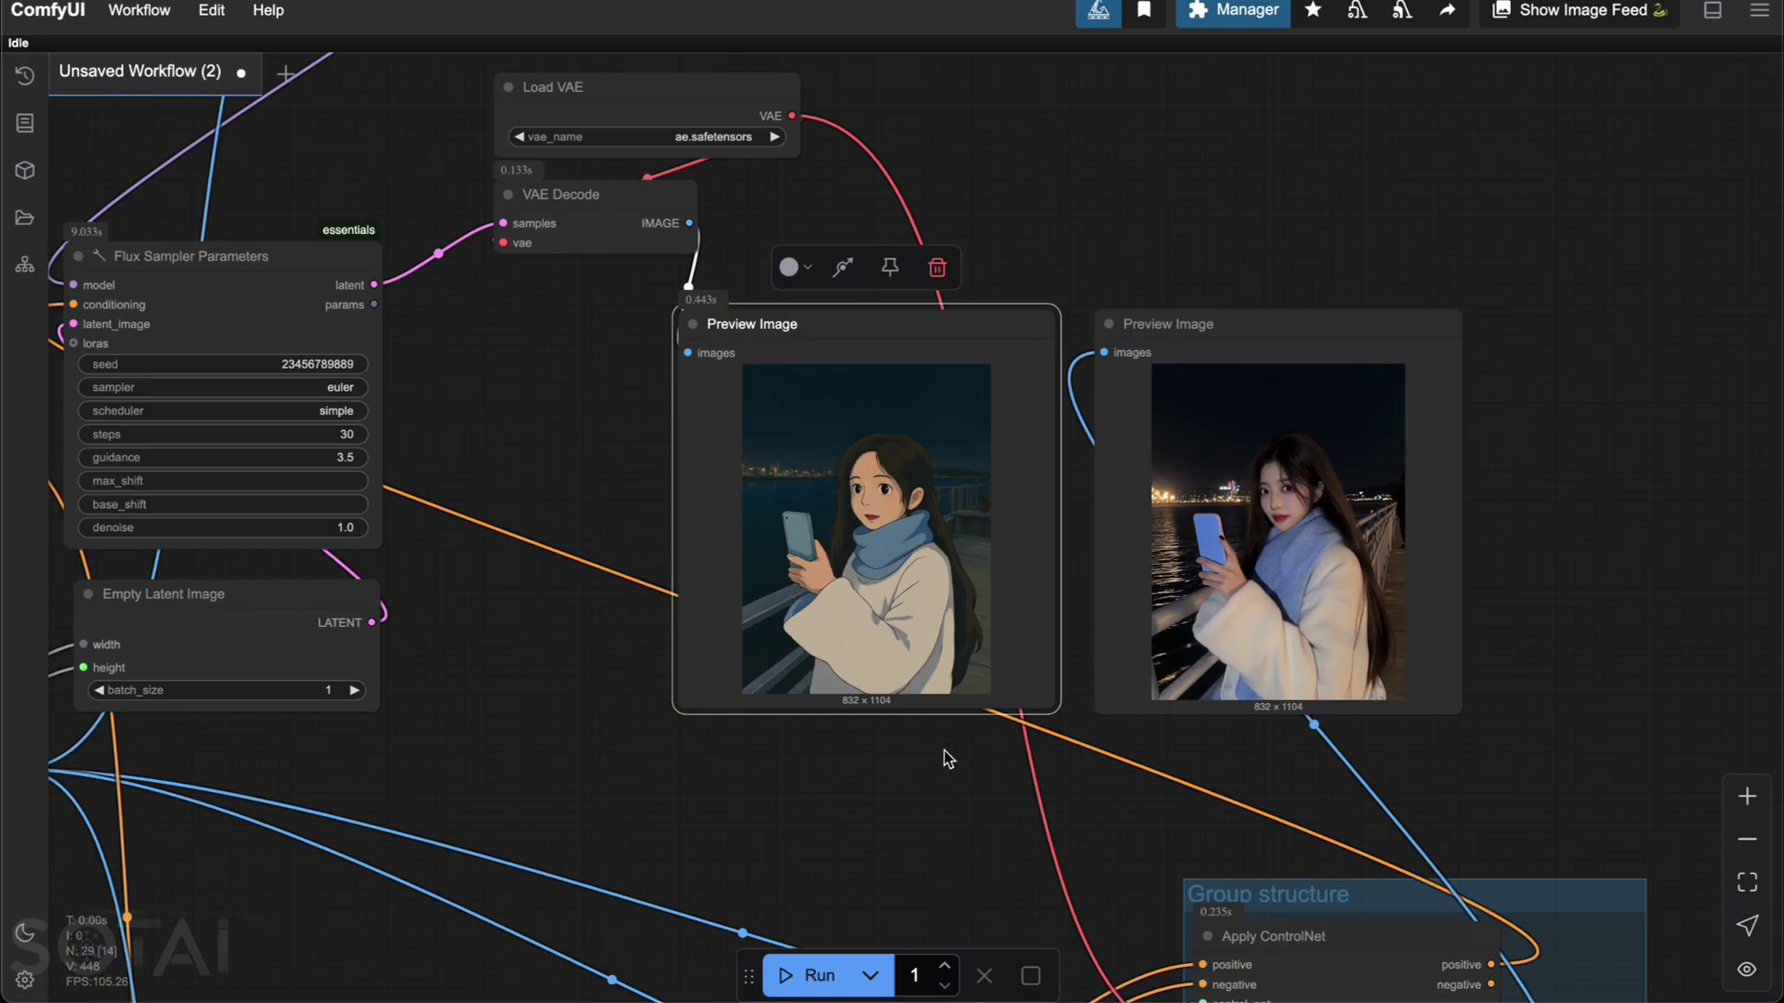
scroll(827, 743, left, 5)
scroll(827, 743, down, 2)
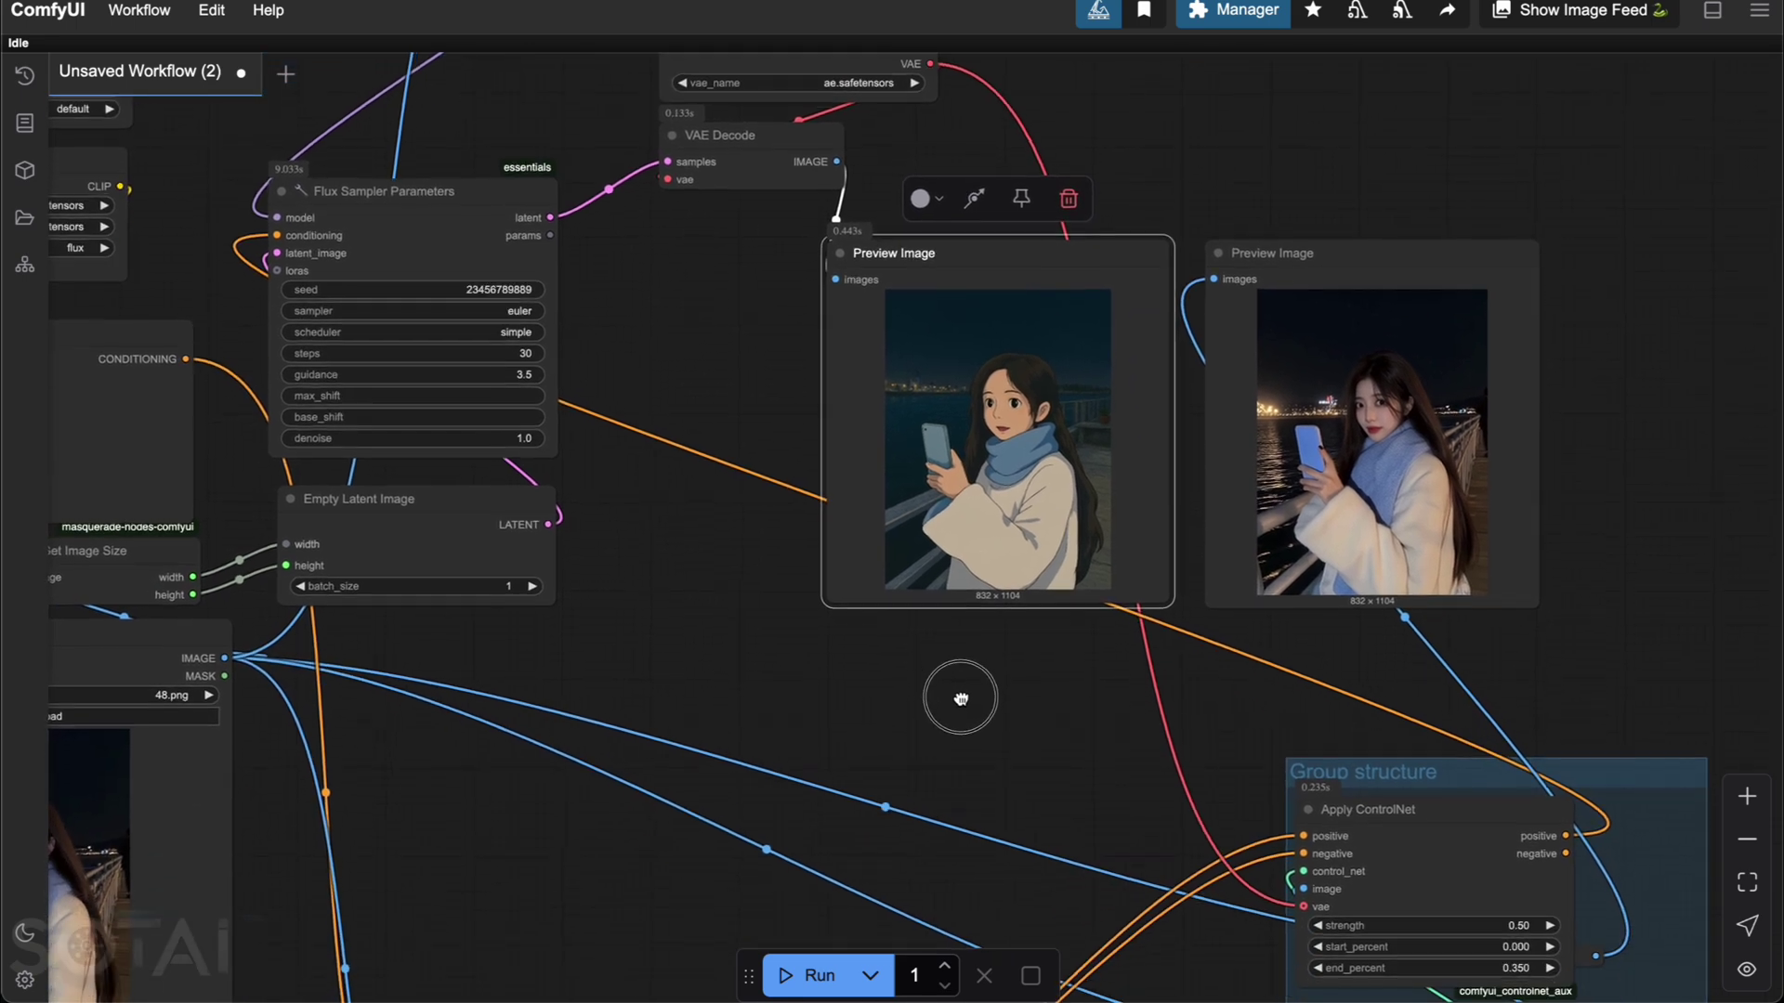
scroll(817, 693, left, 5)
scroll(818, 692, down, 2)
Step: Load Ronaldo-1.jpg as the input photo and run the workflow
click(517, 590)
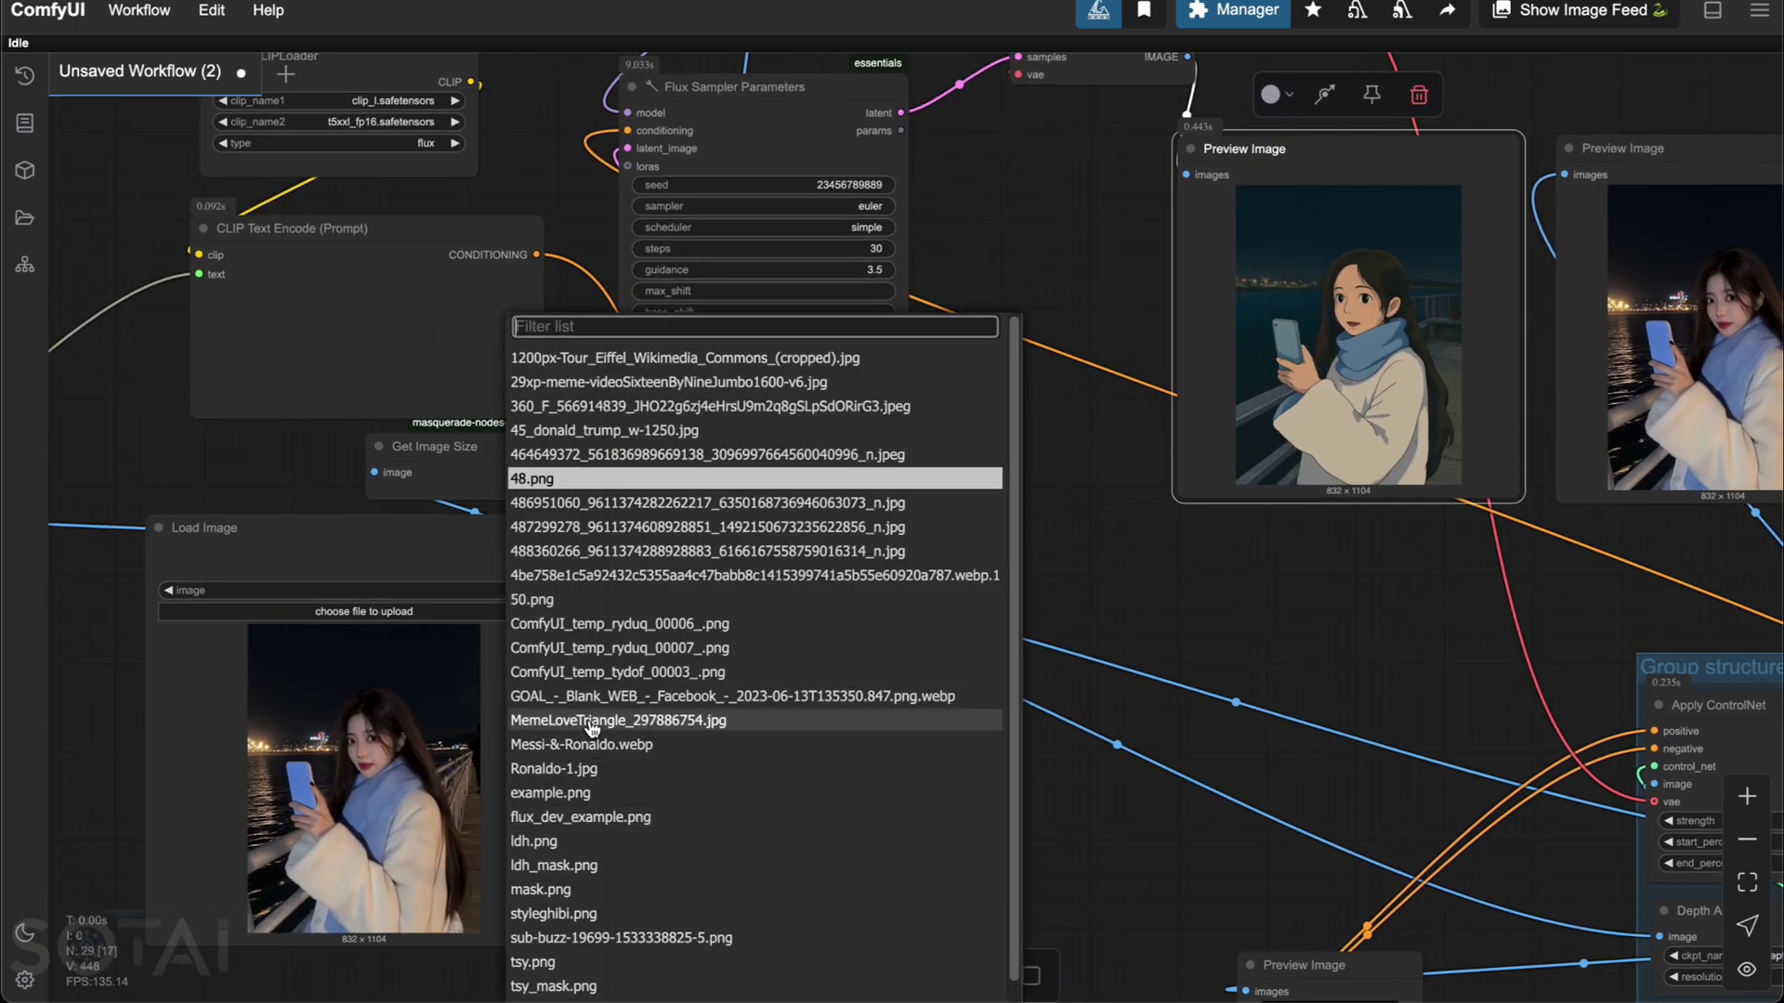
click(562, 770)
scroll(793, 775, up, 2)
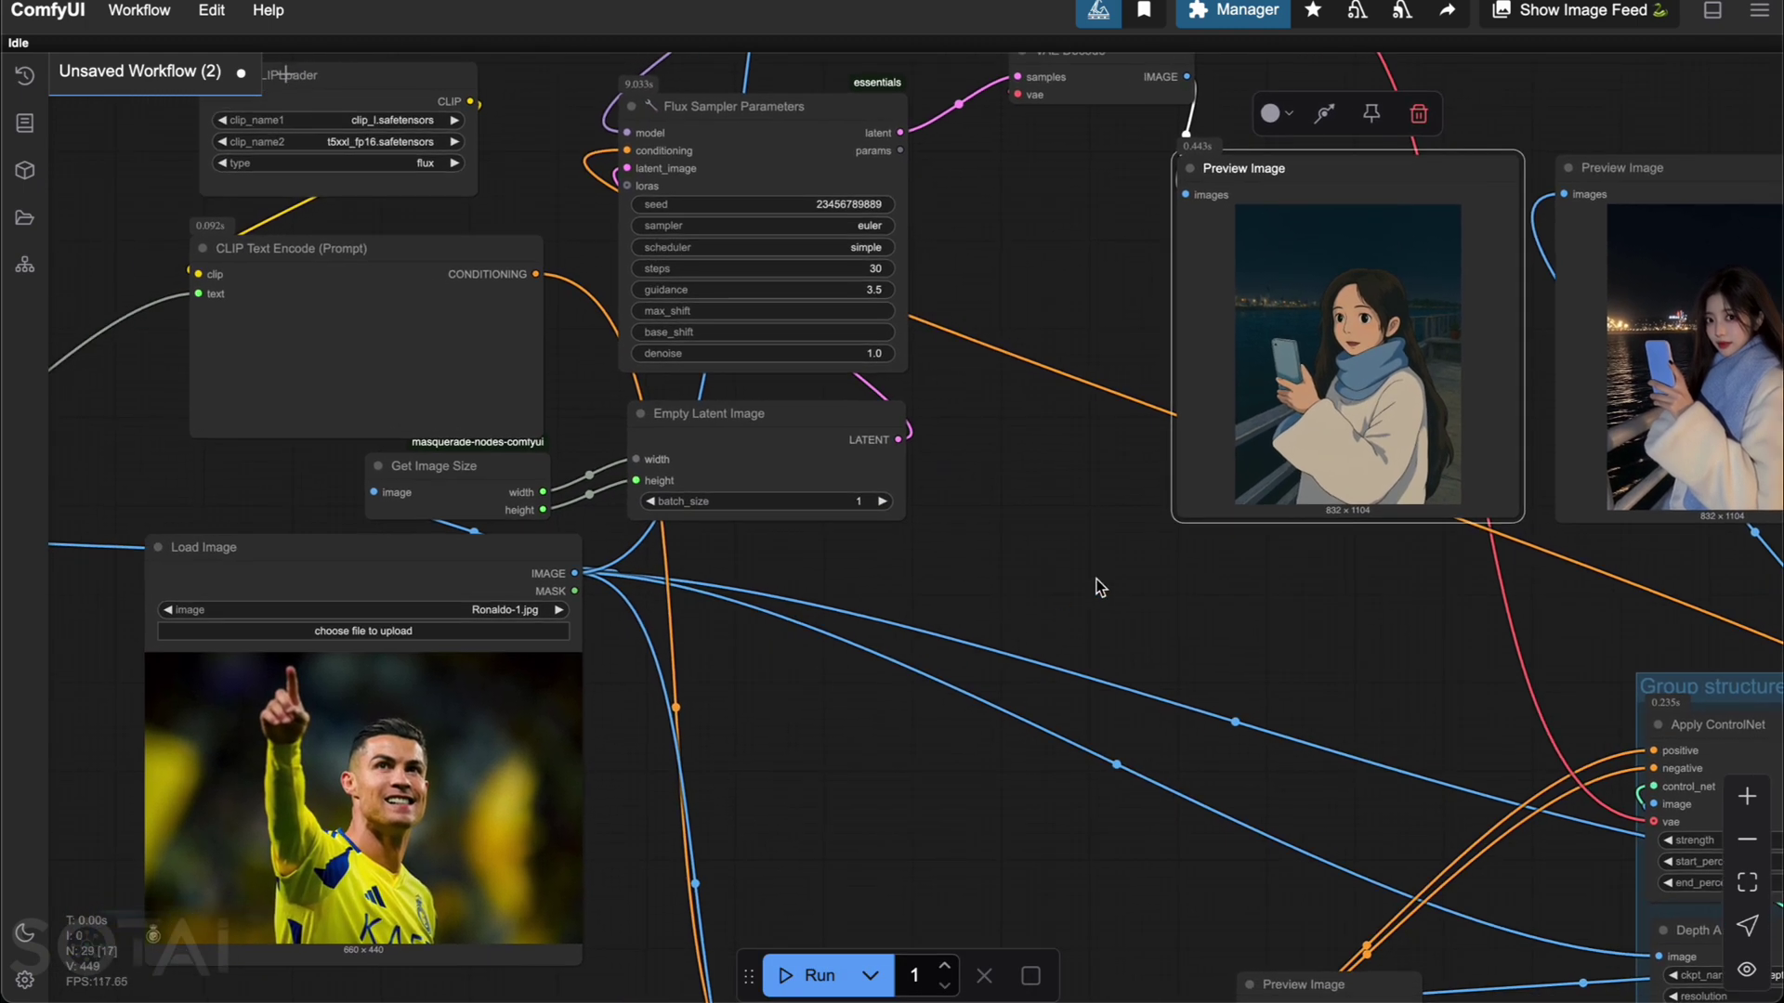
drag(1099, 588, 772, 601)
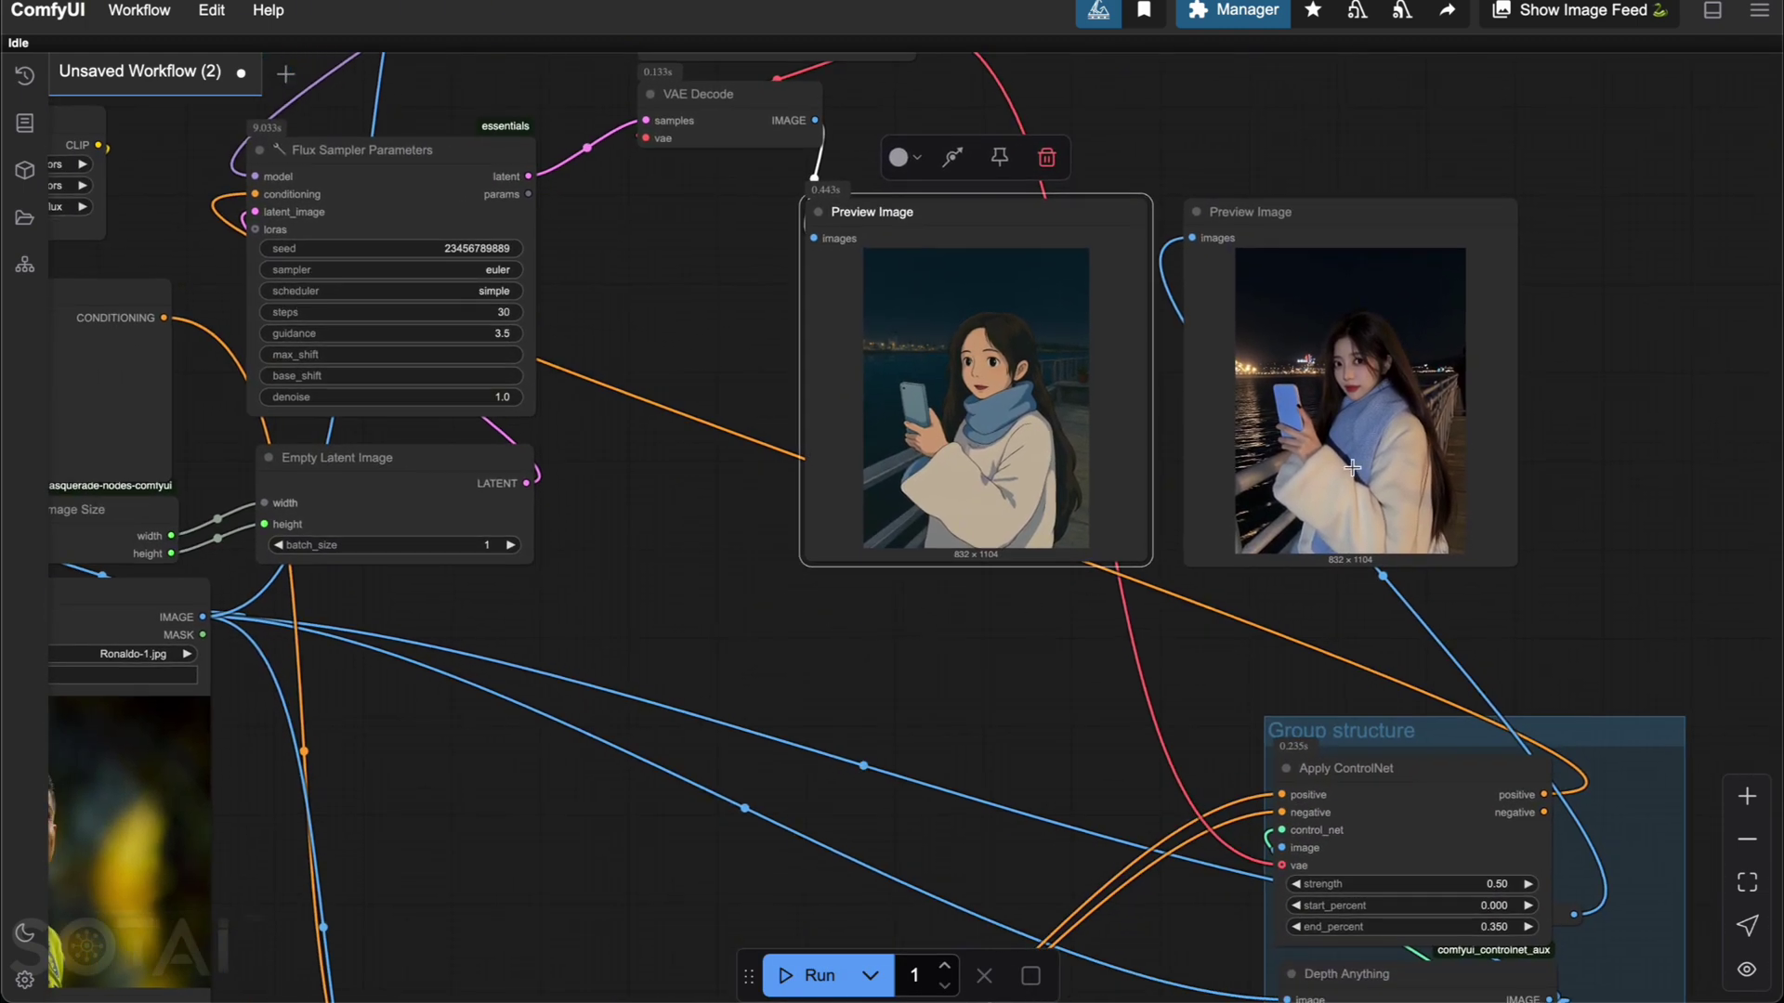
click(808, 974)
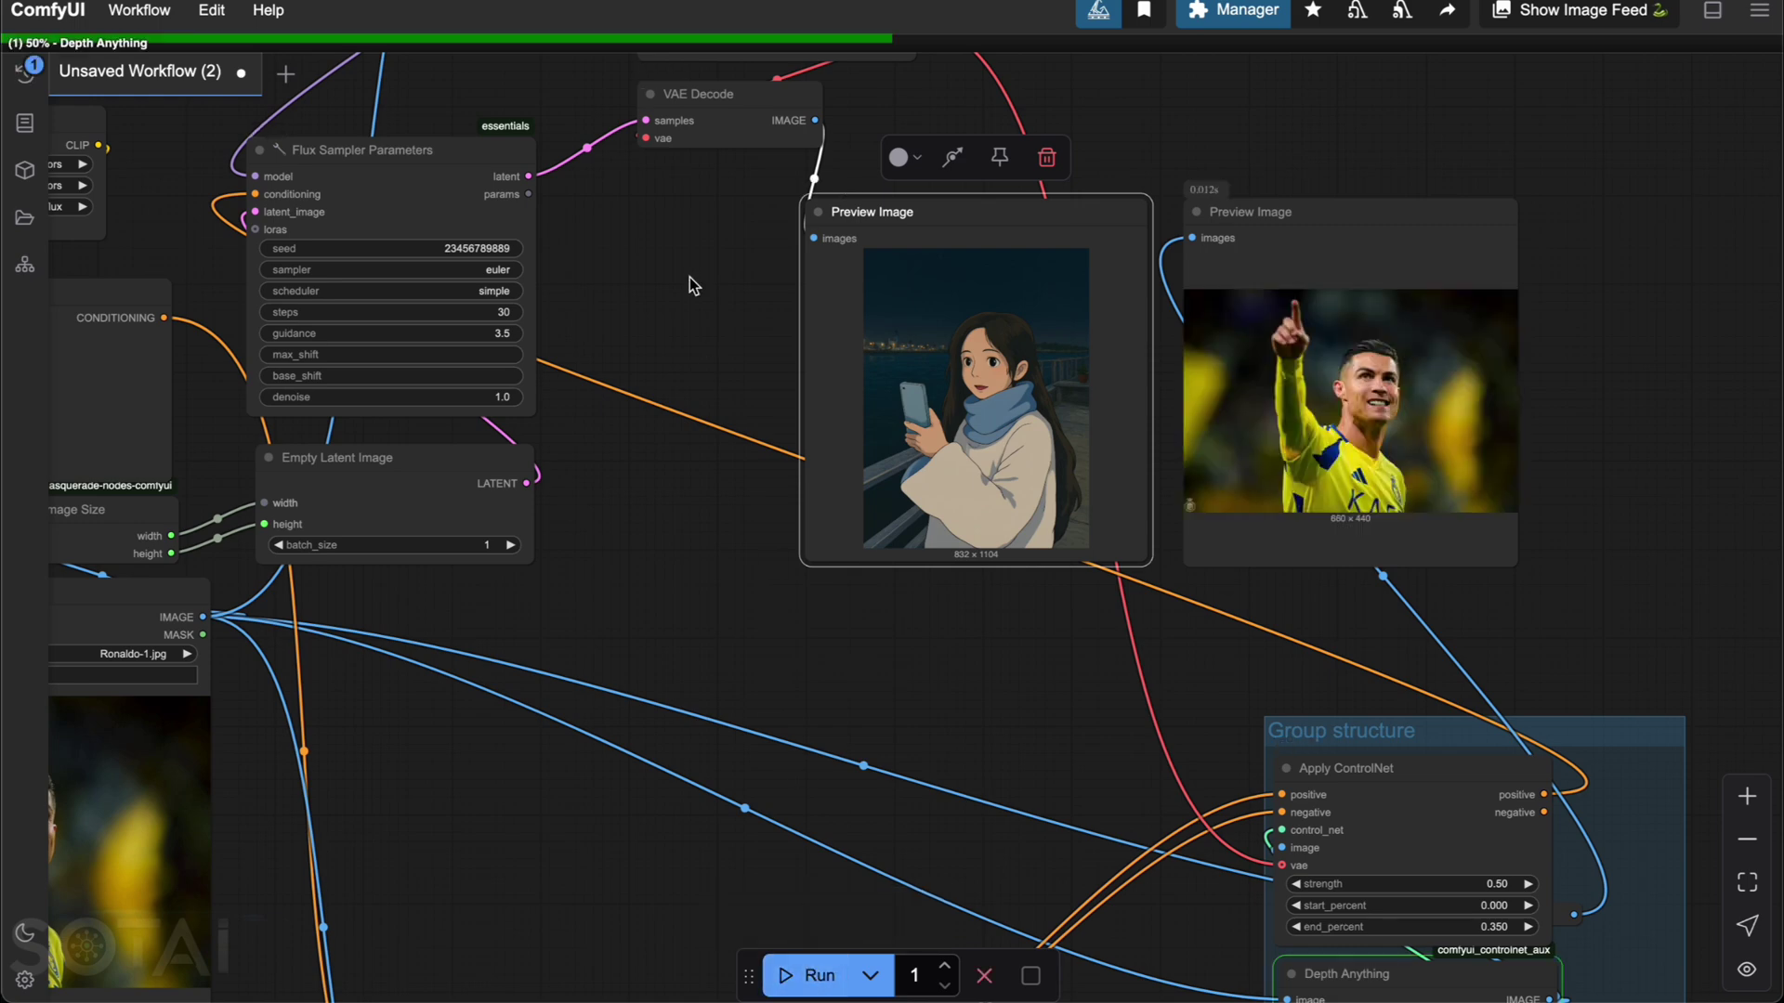
Step: Inspect the 656×440 Ghibli-style footballer result, then bring up the Load Image file list
drag(1632, 307, 1461, 319)
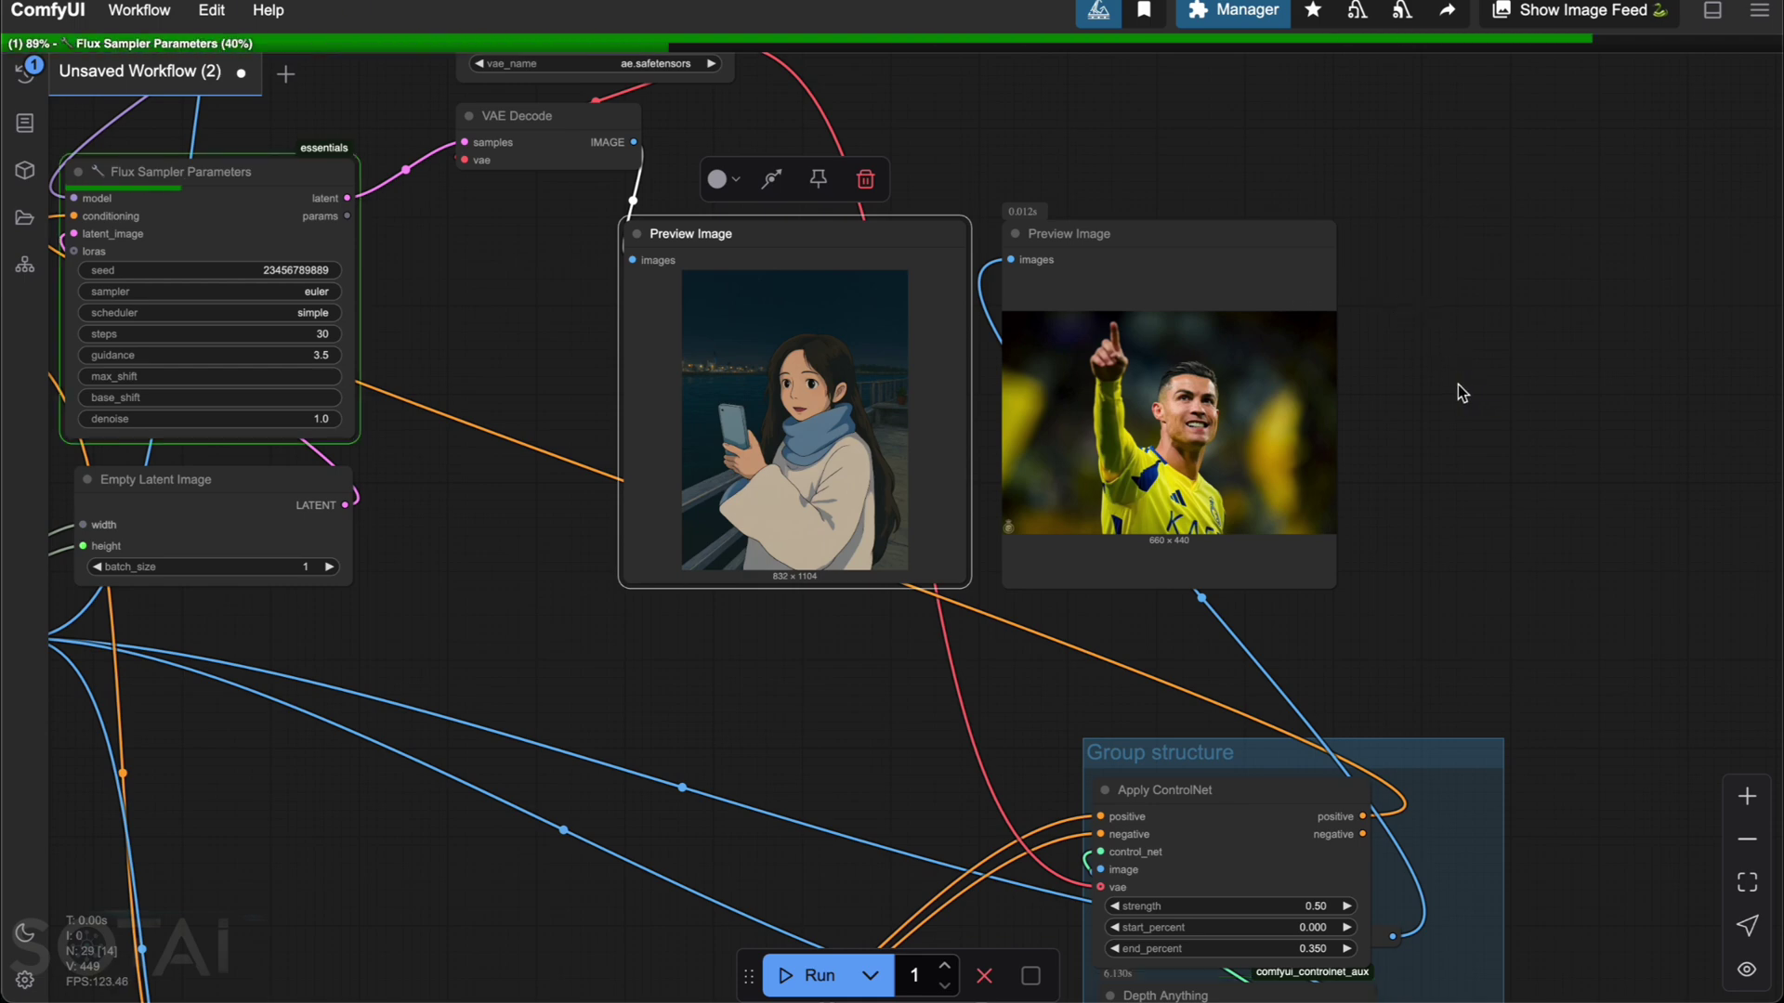
scroll(1457, 384, down, 3)
scroll(1458, 384, up, 6)
drag(1430, 337, 1572, 419)
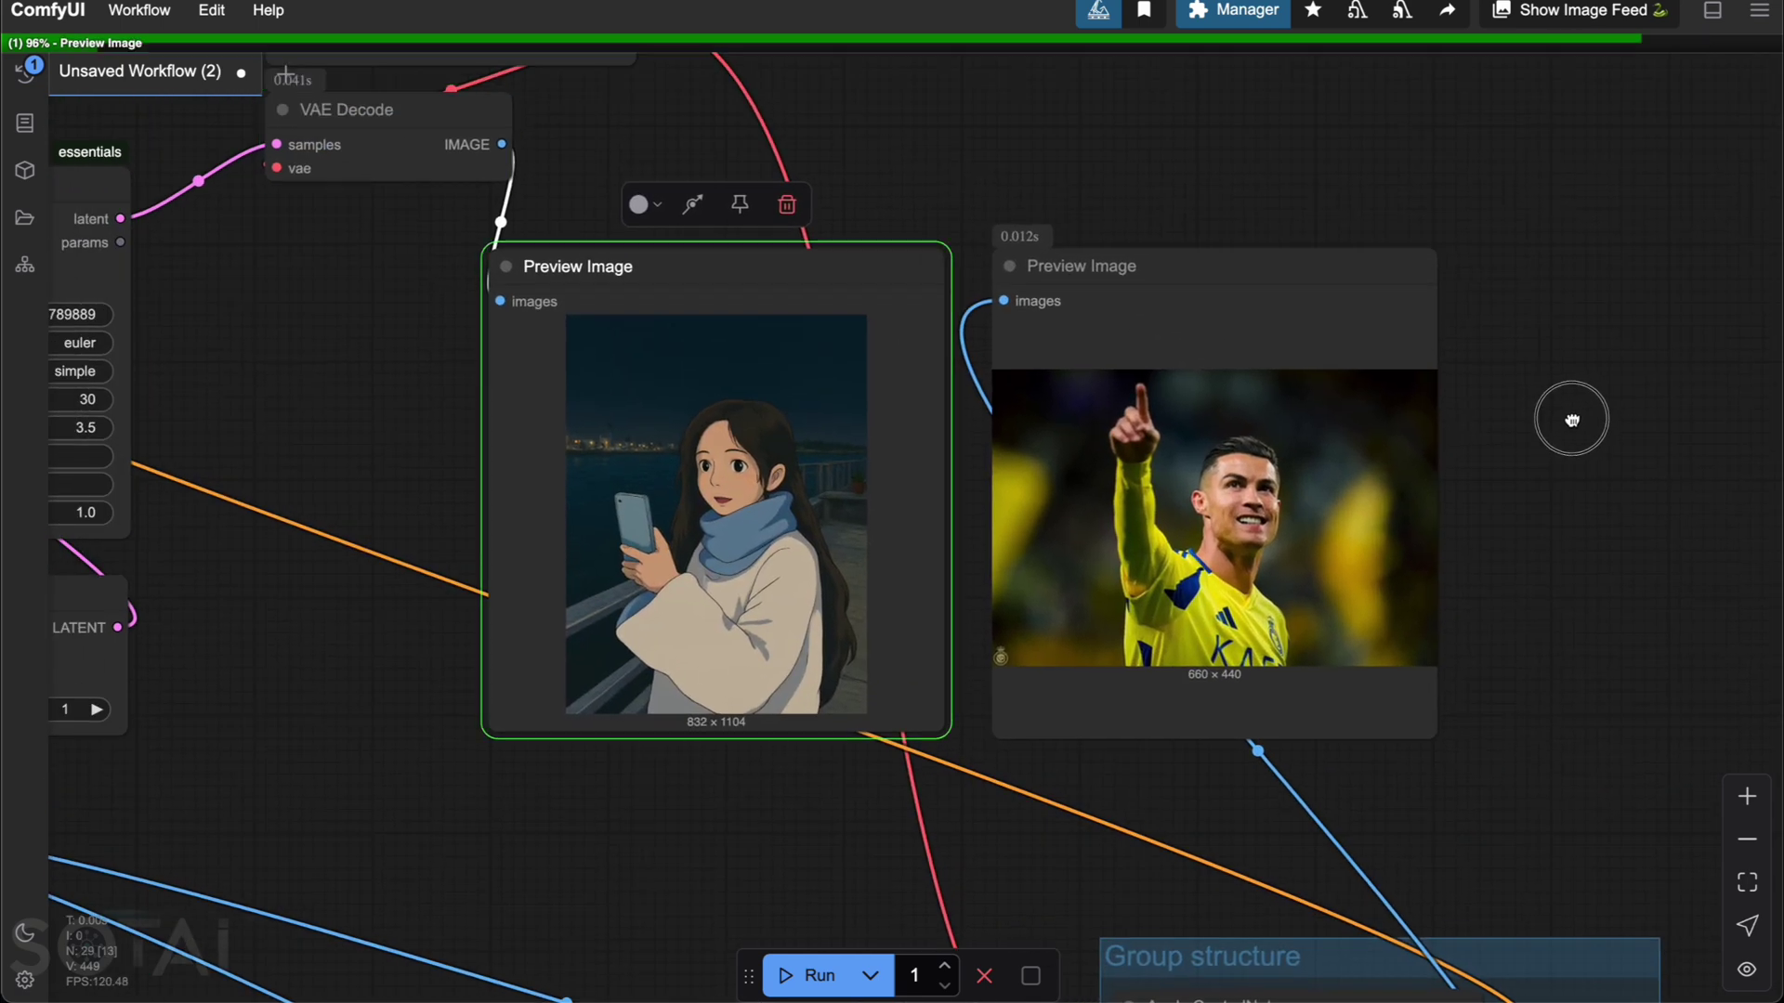
drag(1571, 419, 1630, 402)
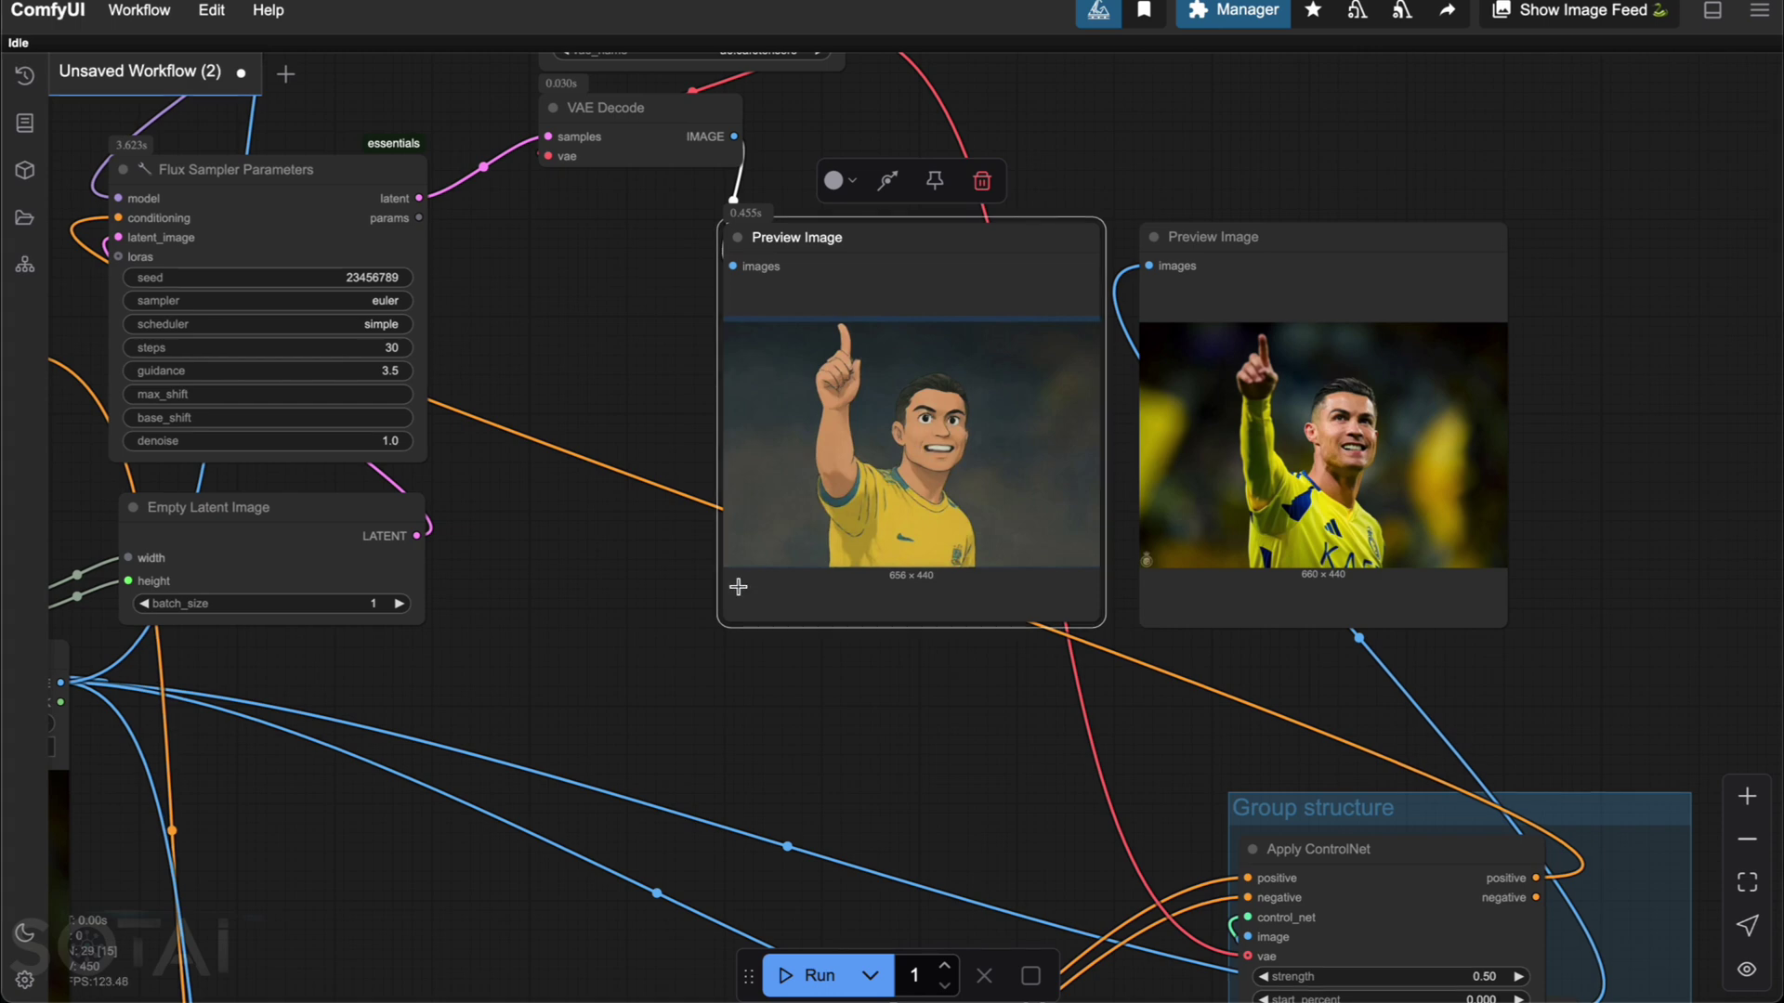
drag(646, 677, 875, 516)
drag(382, 580, 605, 597)
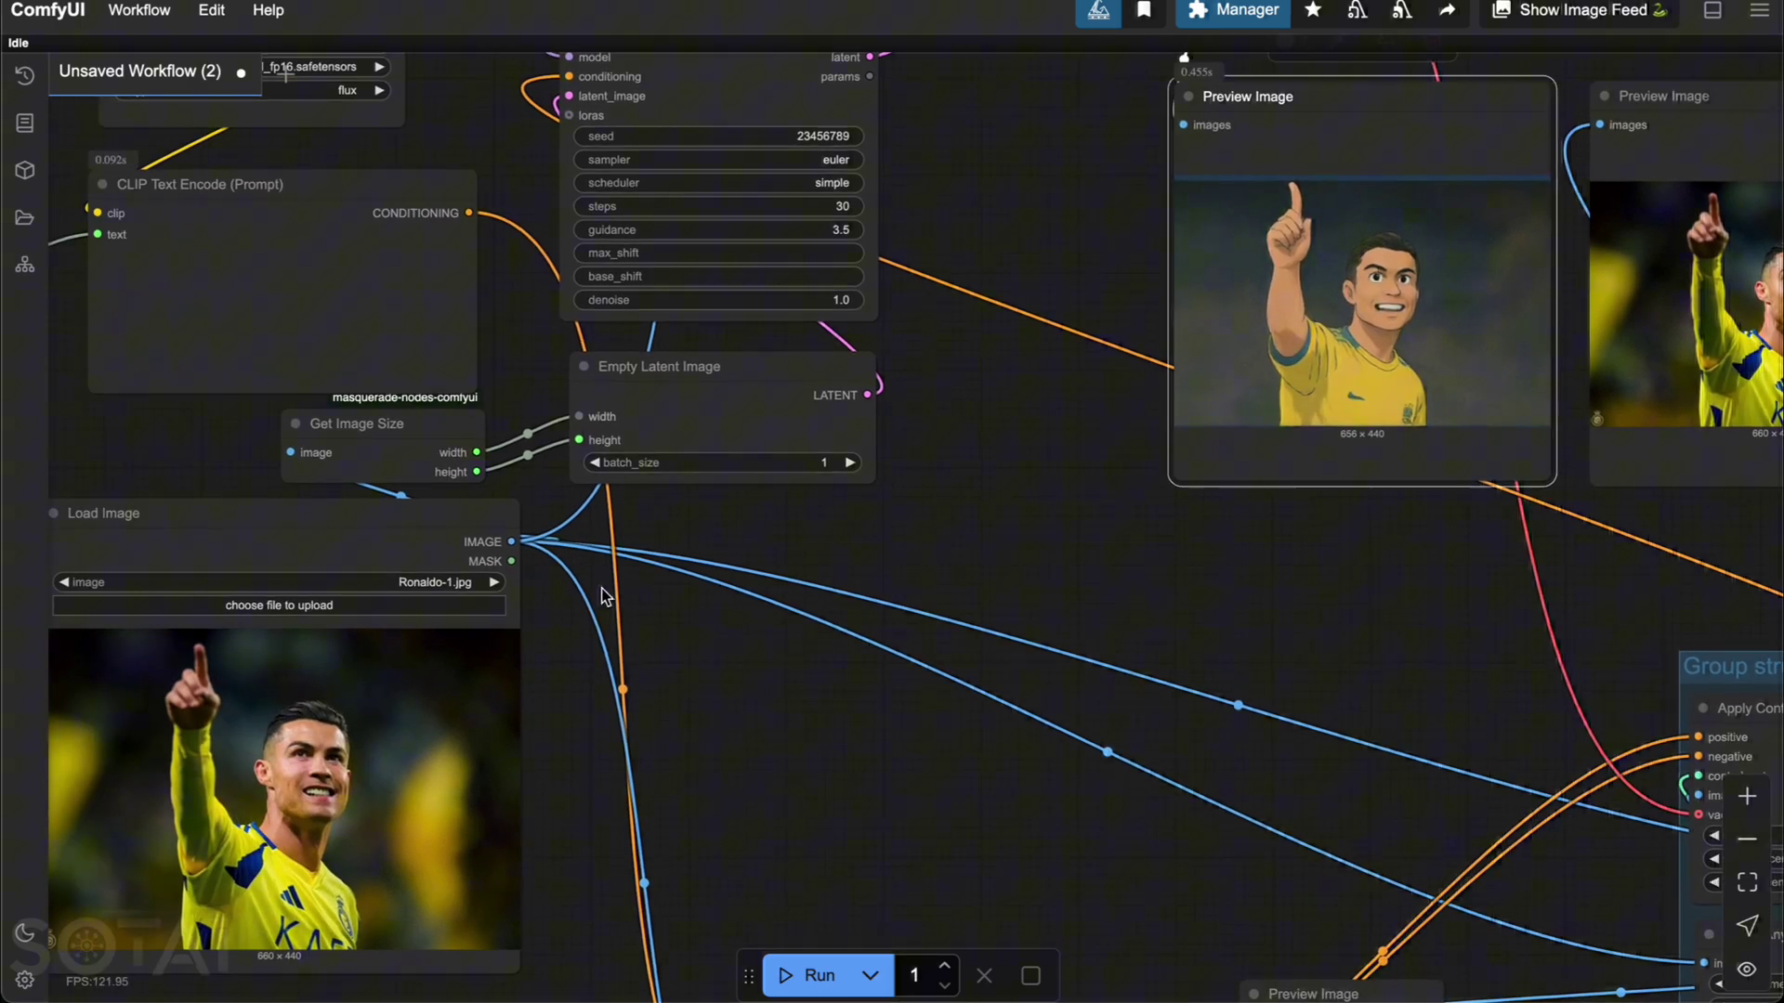
click(380, 585)
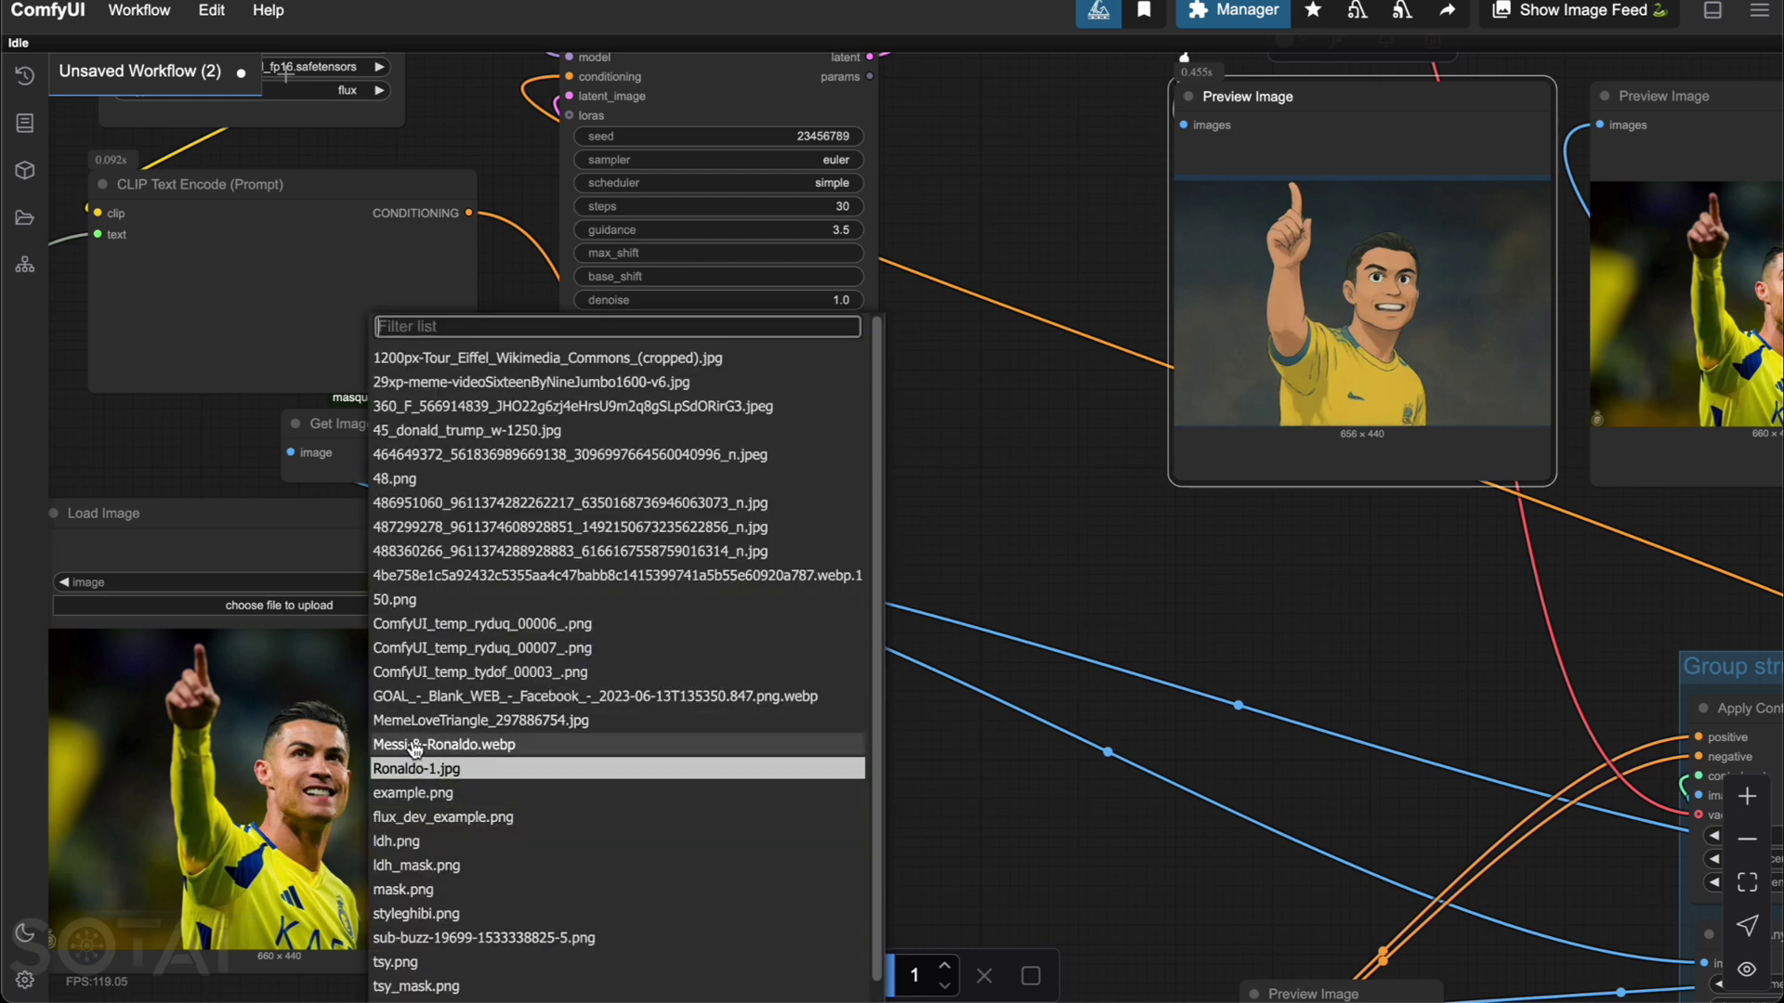
Step: Use the World Cup trophy photo as input, run, and view the 1920×1080 Ghibli result
click(422, 699)
drag(842, 553, 775, 597)
click(799, 975)
drag(972, 616, 634, 675)
drag(1589, 478, 1563, 496)
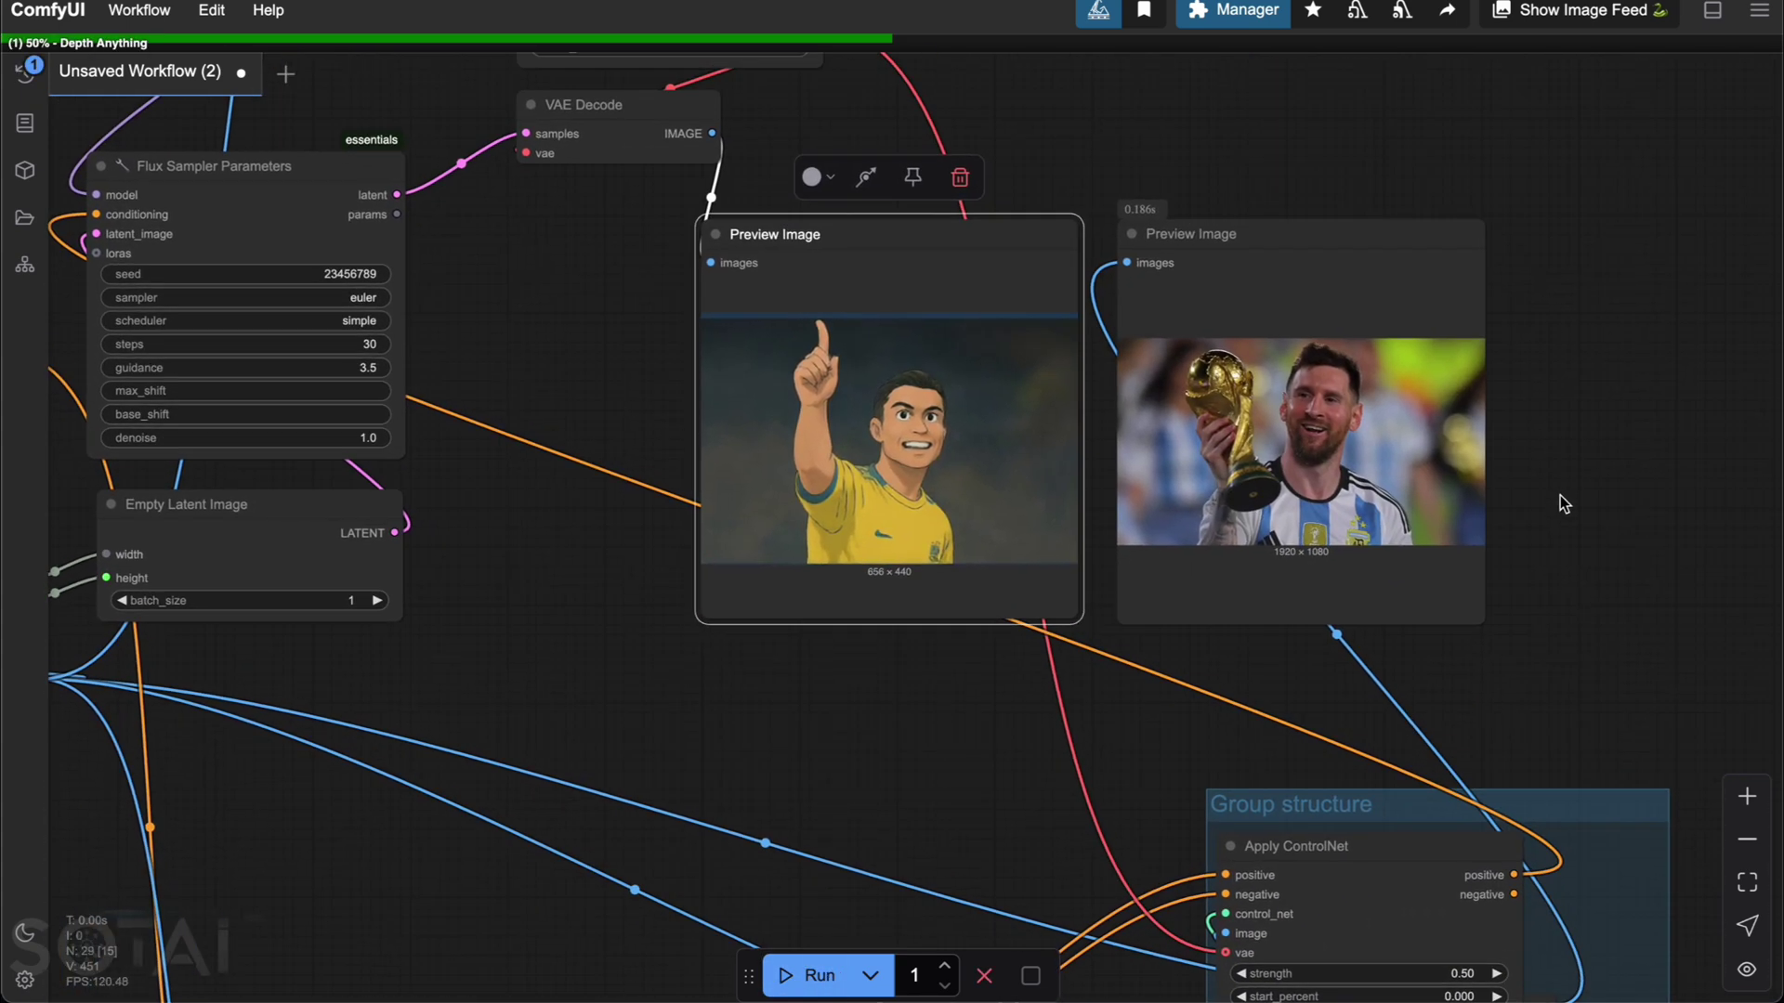
scroll(1579, 454, up, 4)
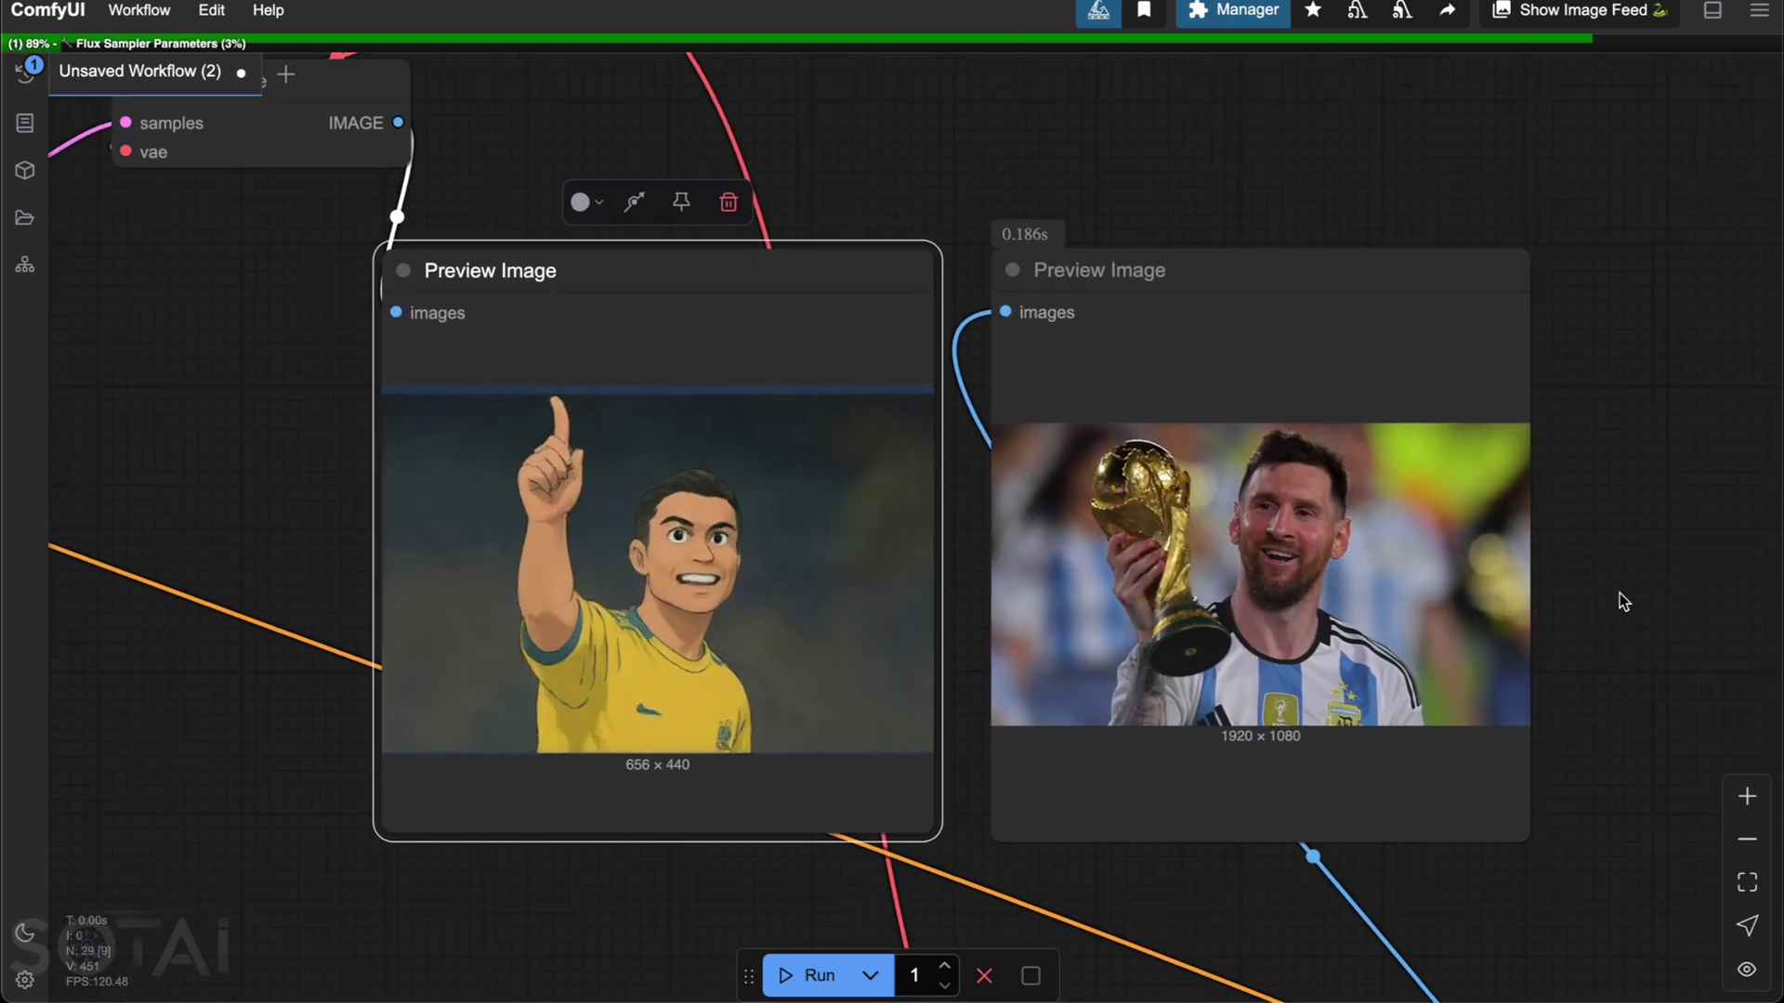
scroll(1614, 596, up, 2)
drag(1613, 597, 1655, 591)
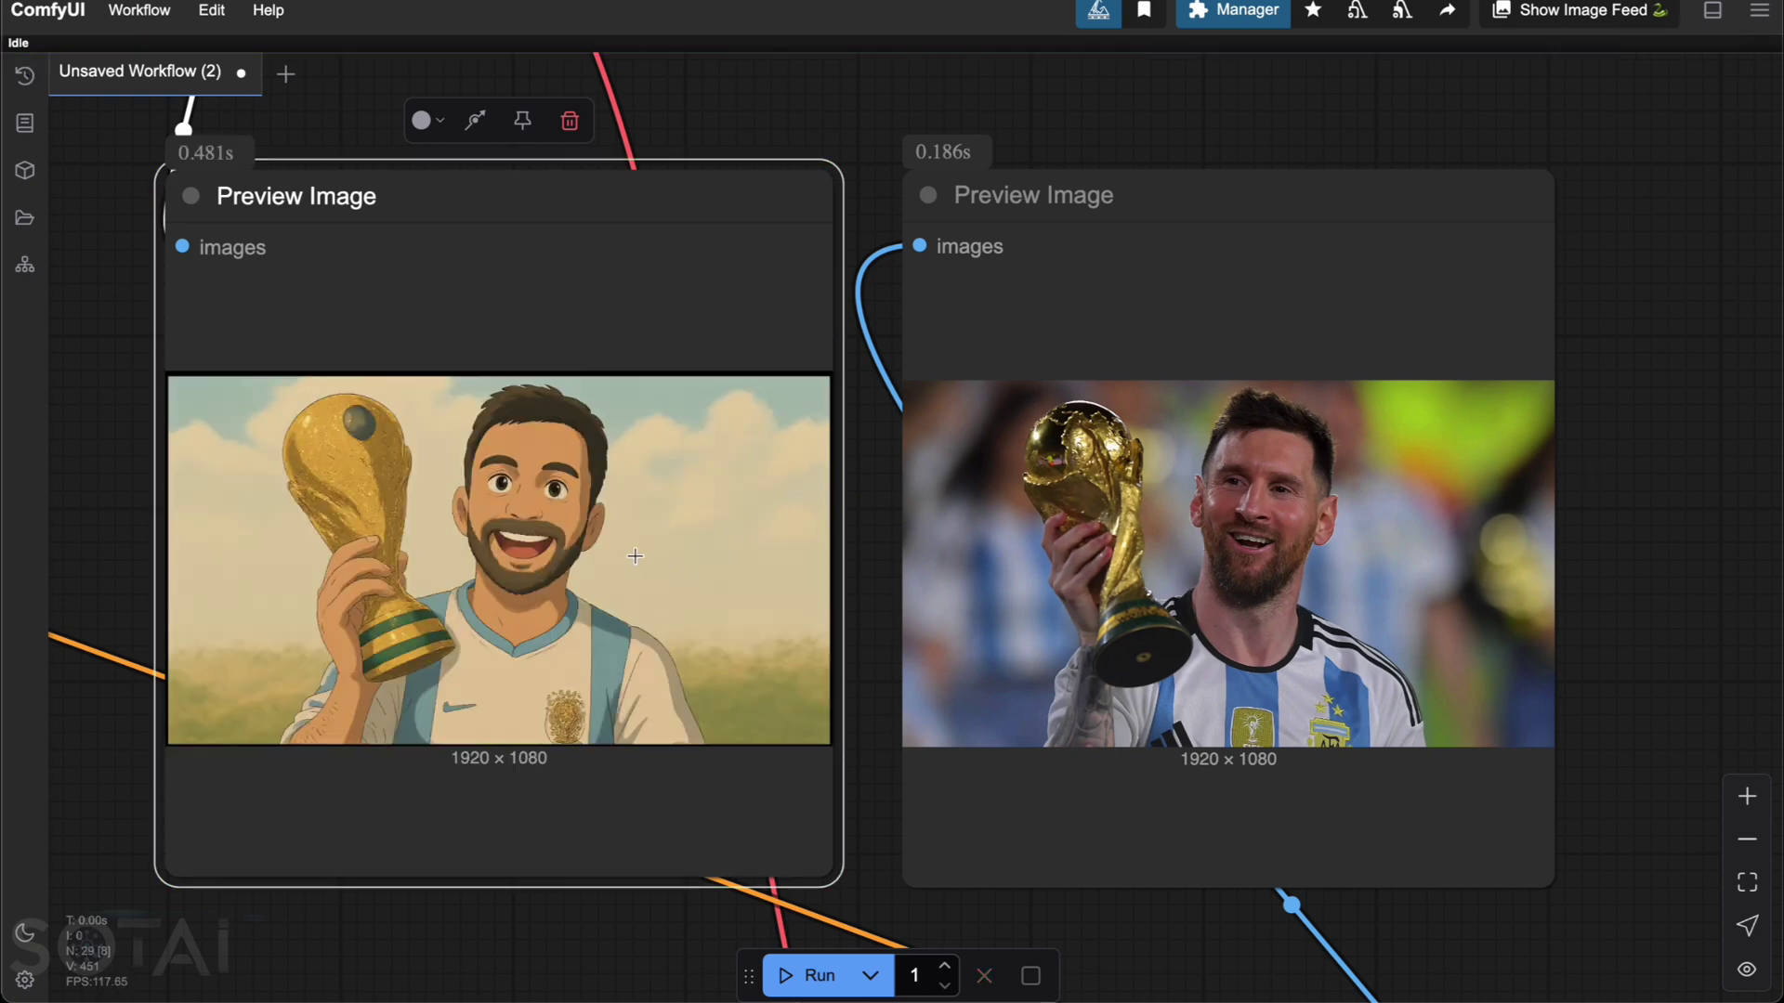
click(1589, 317)
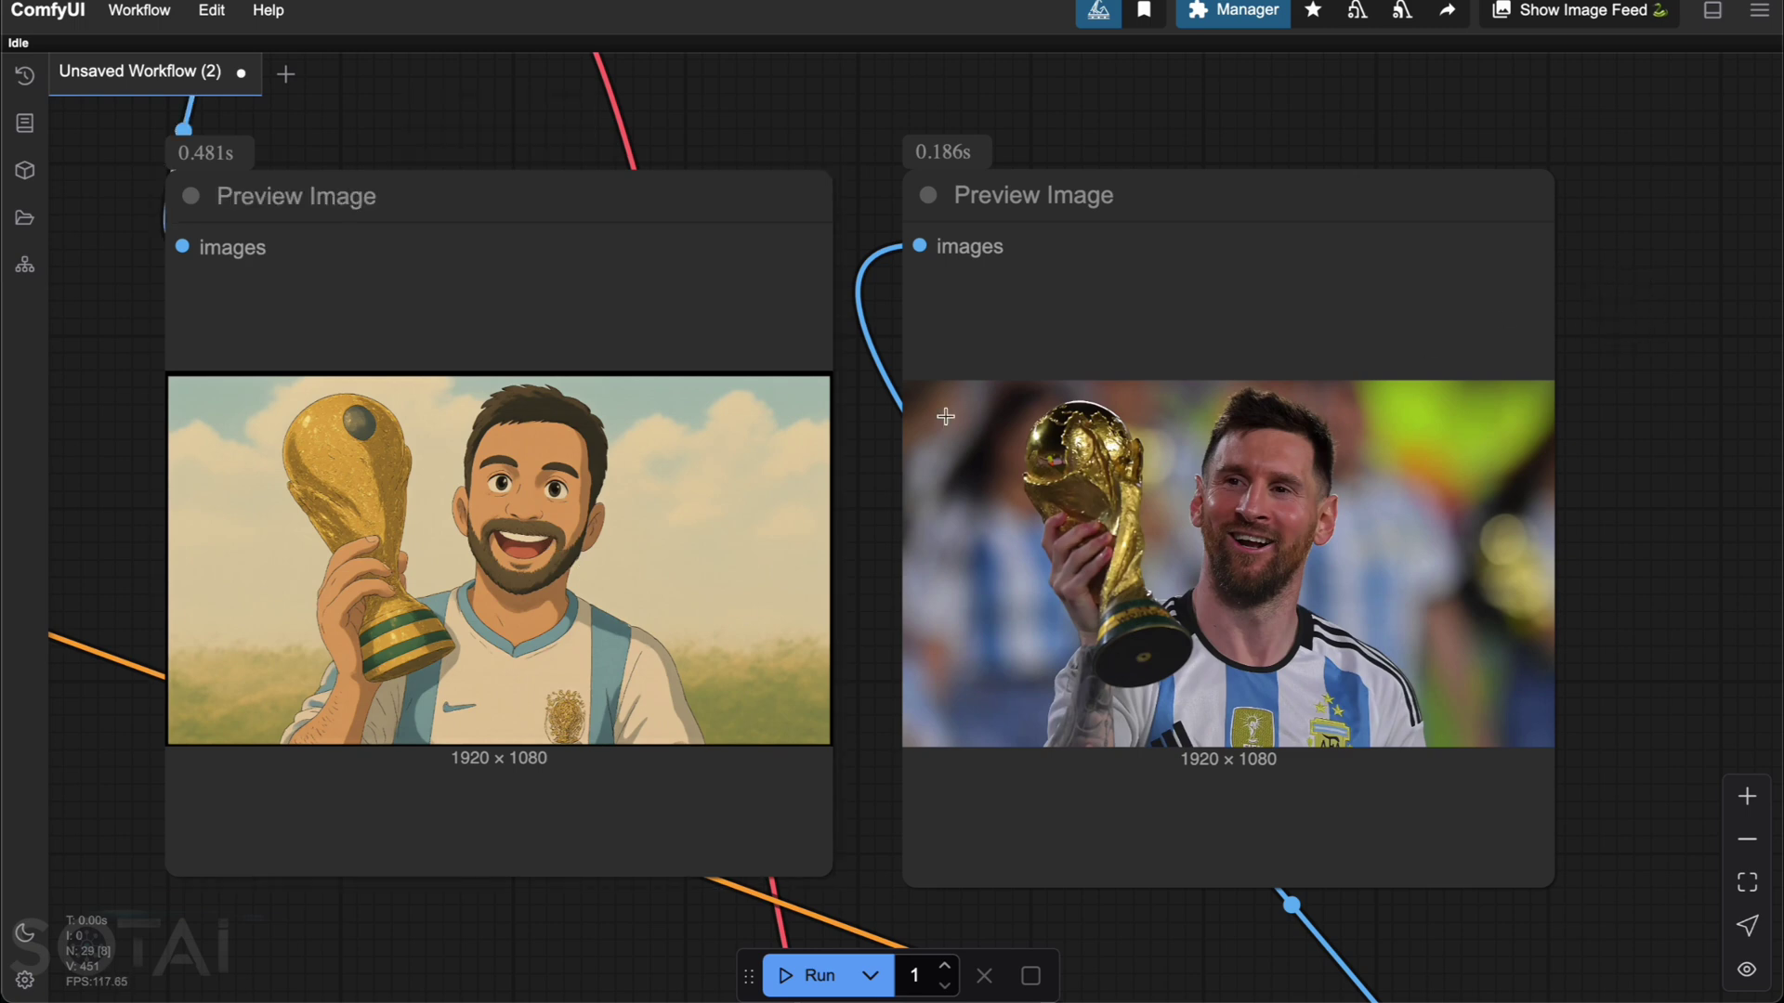
drag(852, 179, 932, 123)
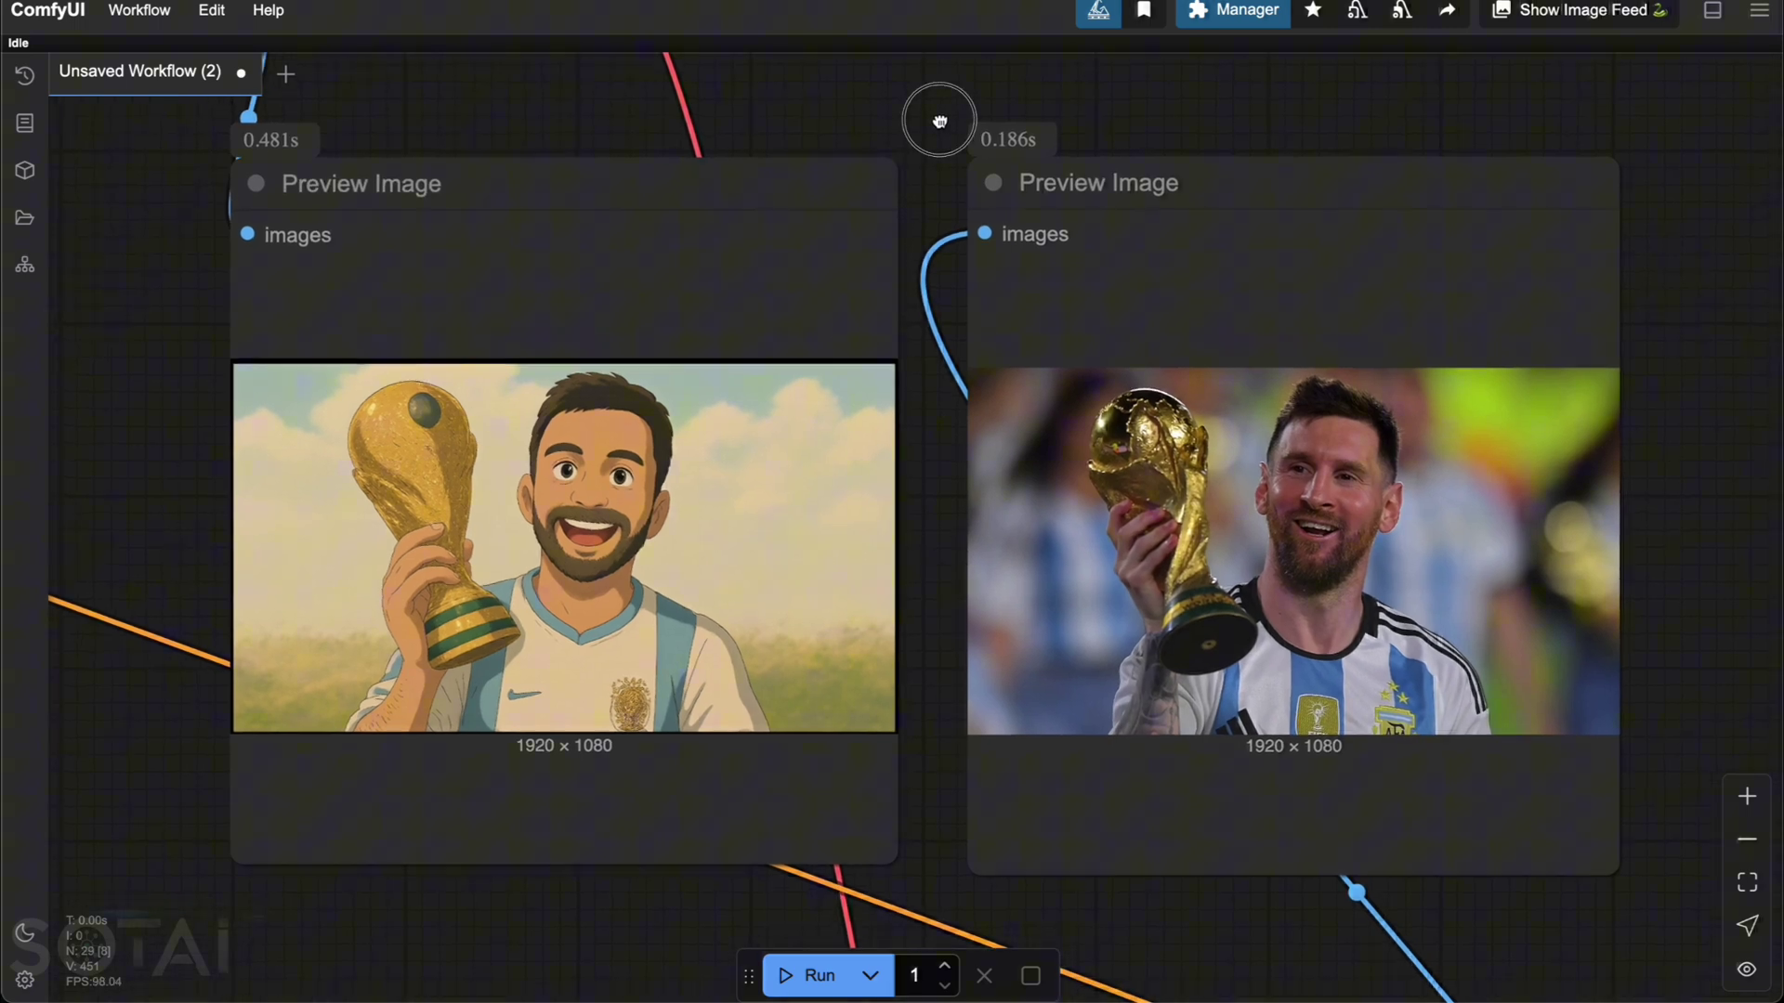
click(777, 195)
click(1160, 190)
click(1639, 362)
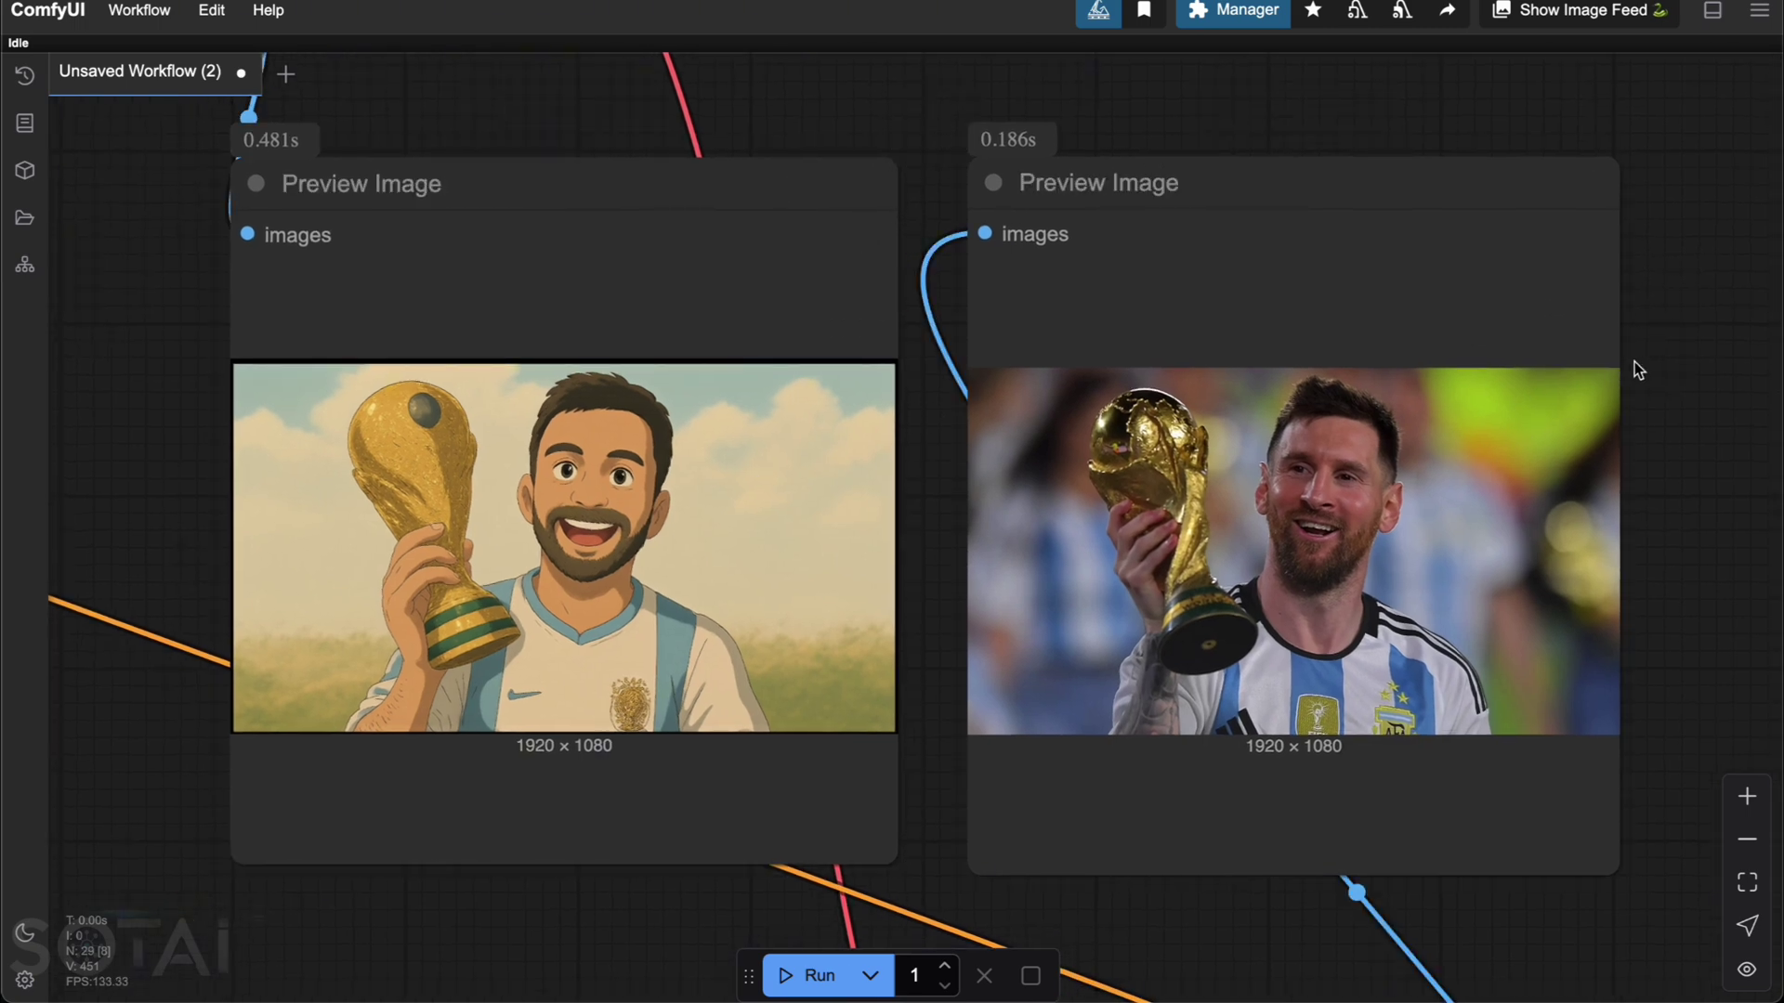
scroll(896, 670, down, 2)
drag(636, 903, 695, 878)
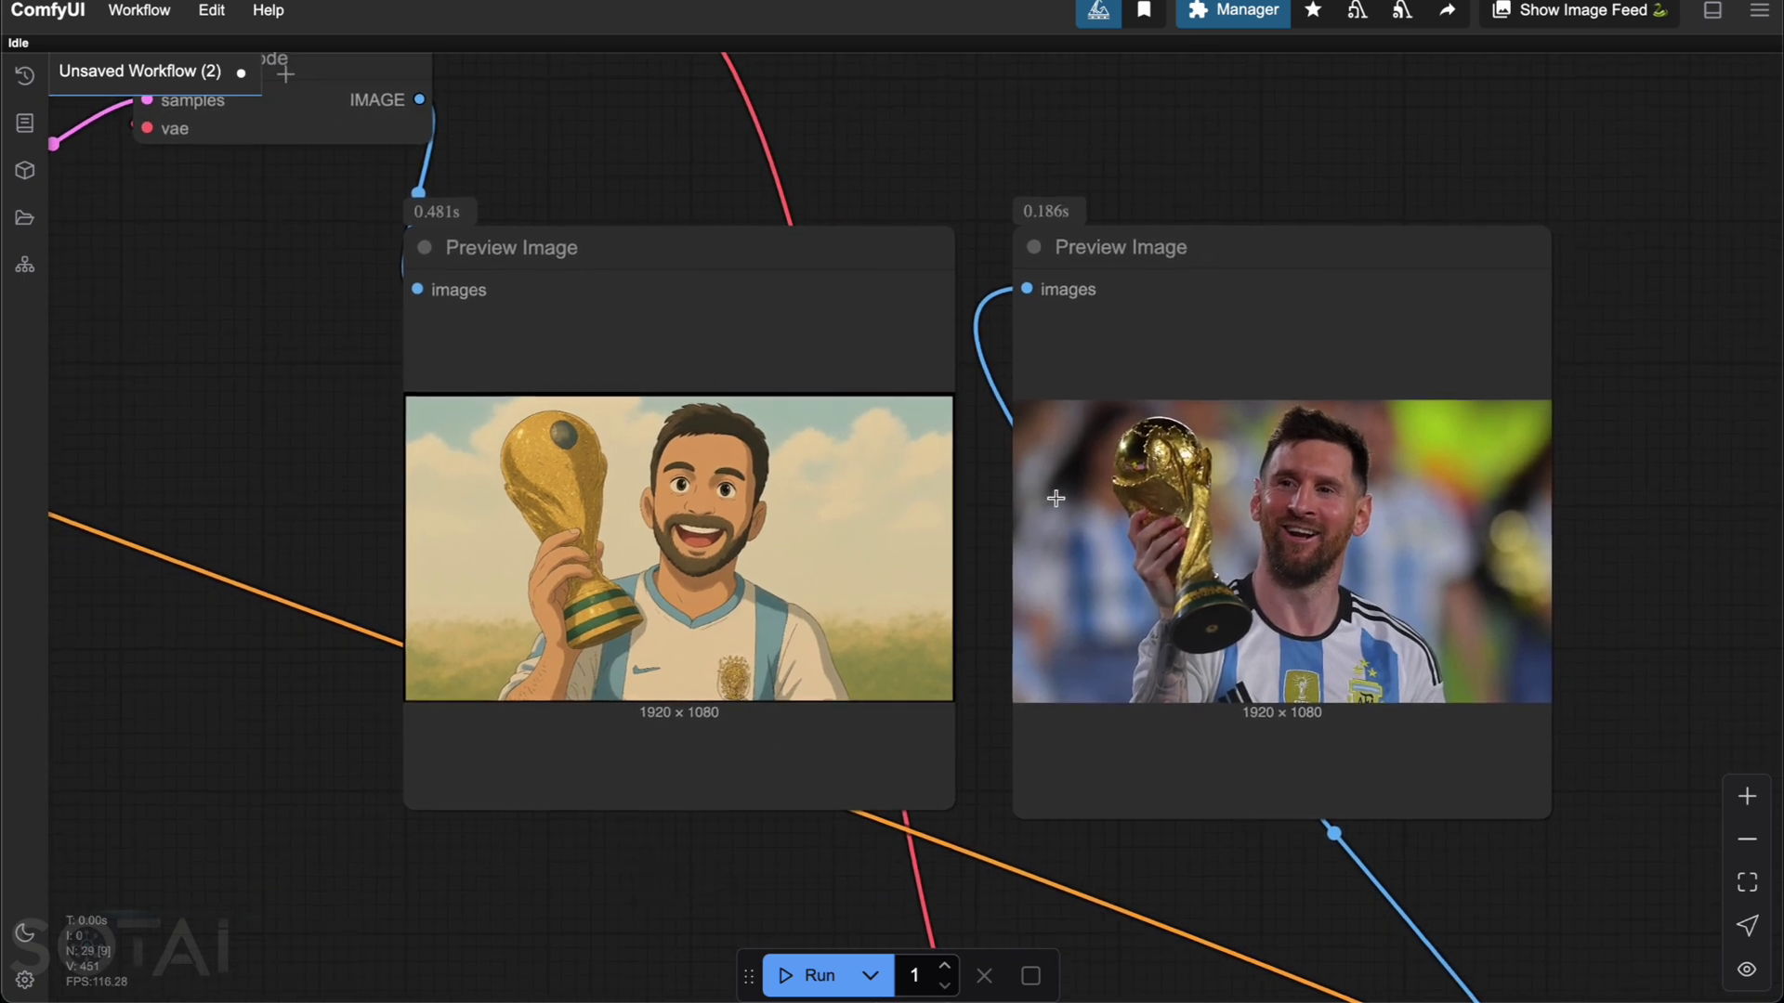